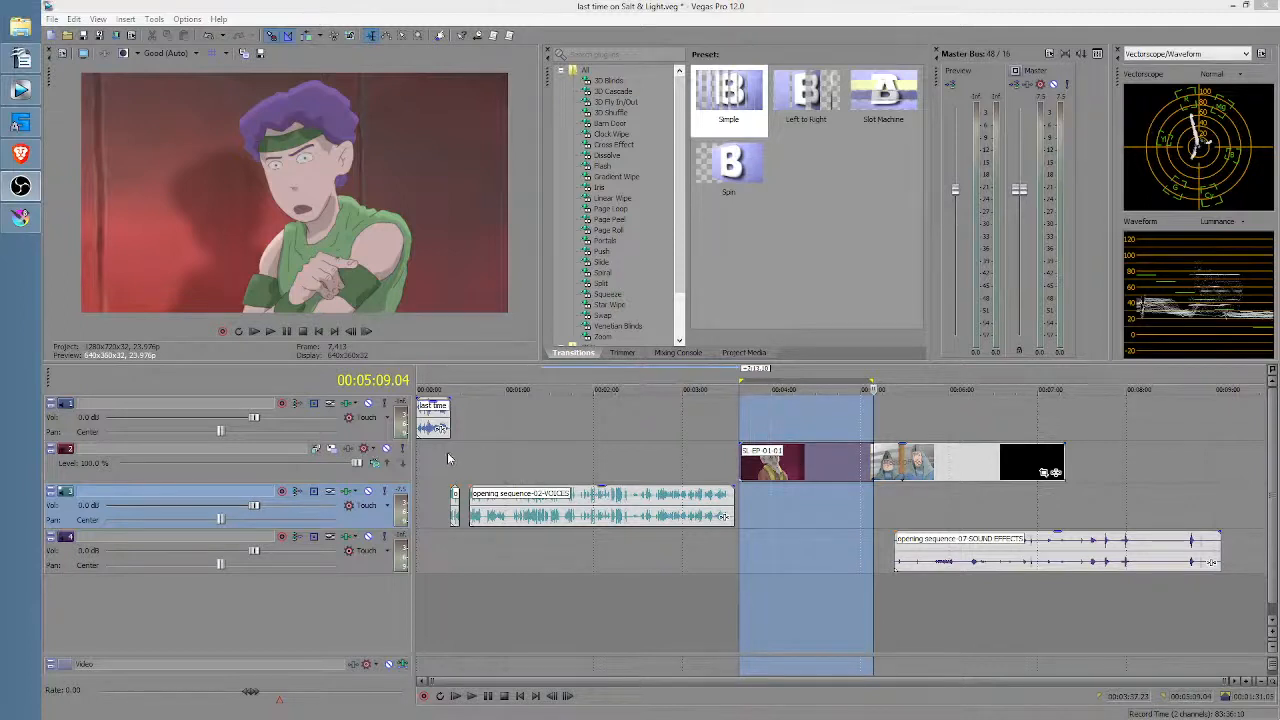
Step: Move the "last time on" audio track below all other tracks, and shift the sound effects clip earlier to start shortly after the video
{"action": "left_click", "coordinate": [231, 400]}
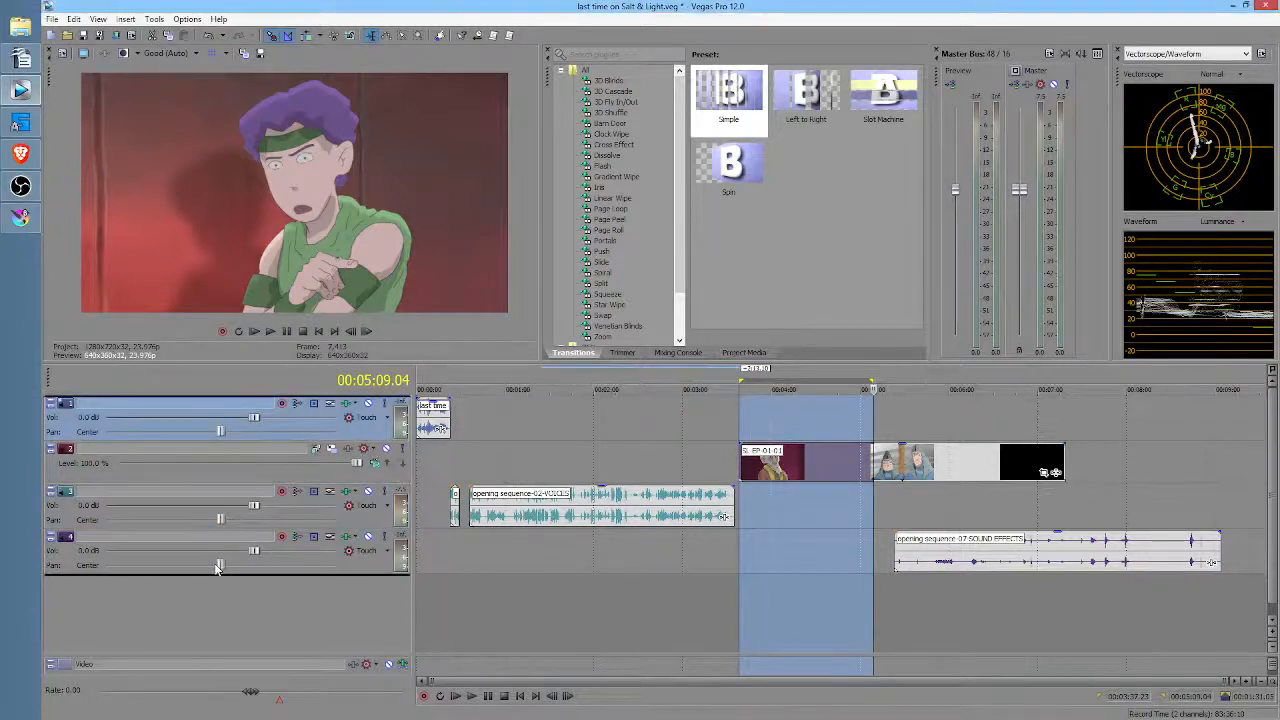
{"action": "left_click_drag", "start_coordinate": [216, 567], "coordinate": [216, 567]}
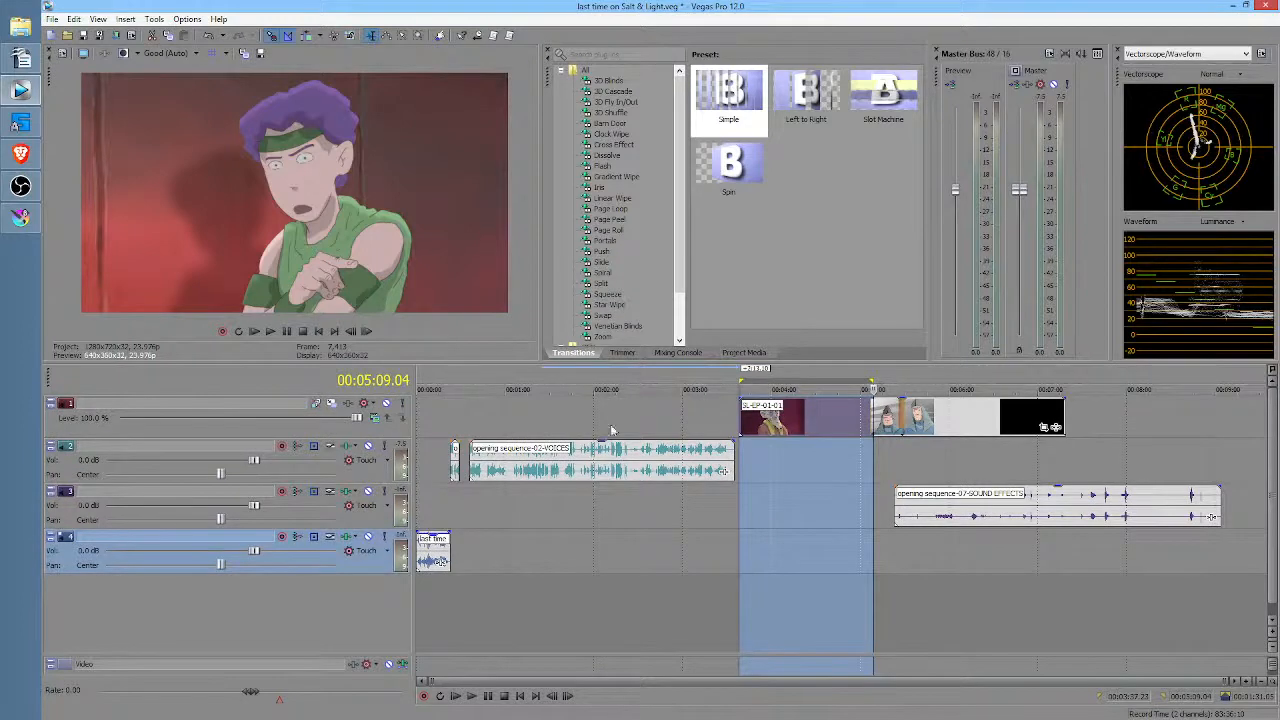
{"action": "left_click_drag", "start_coordinate": [682, 500], "coordinate": [798, 482]}
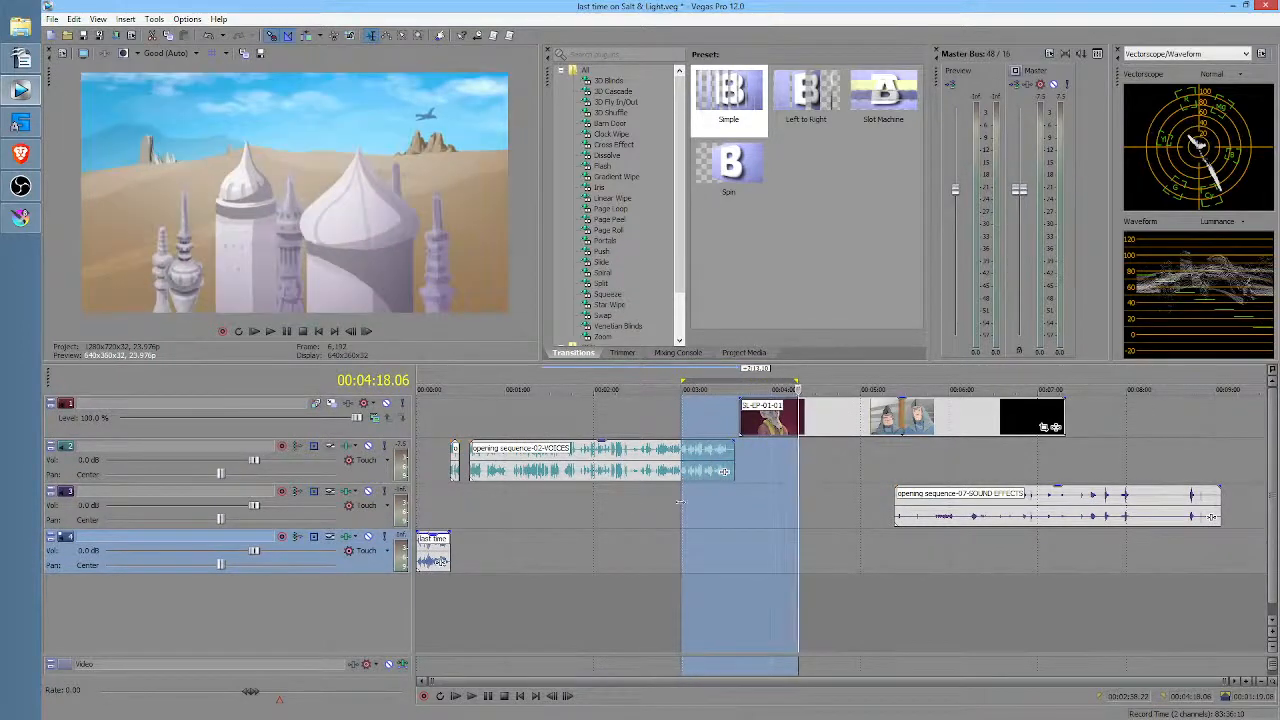
{"action": "left_click", "coordinate": [607, 496]}
{"action": "left_click", "coordinate": [1085, 558]}
{"action": "left_click_drag", "start_coordinate": [931, 500], "coordinate": [784, 512]}
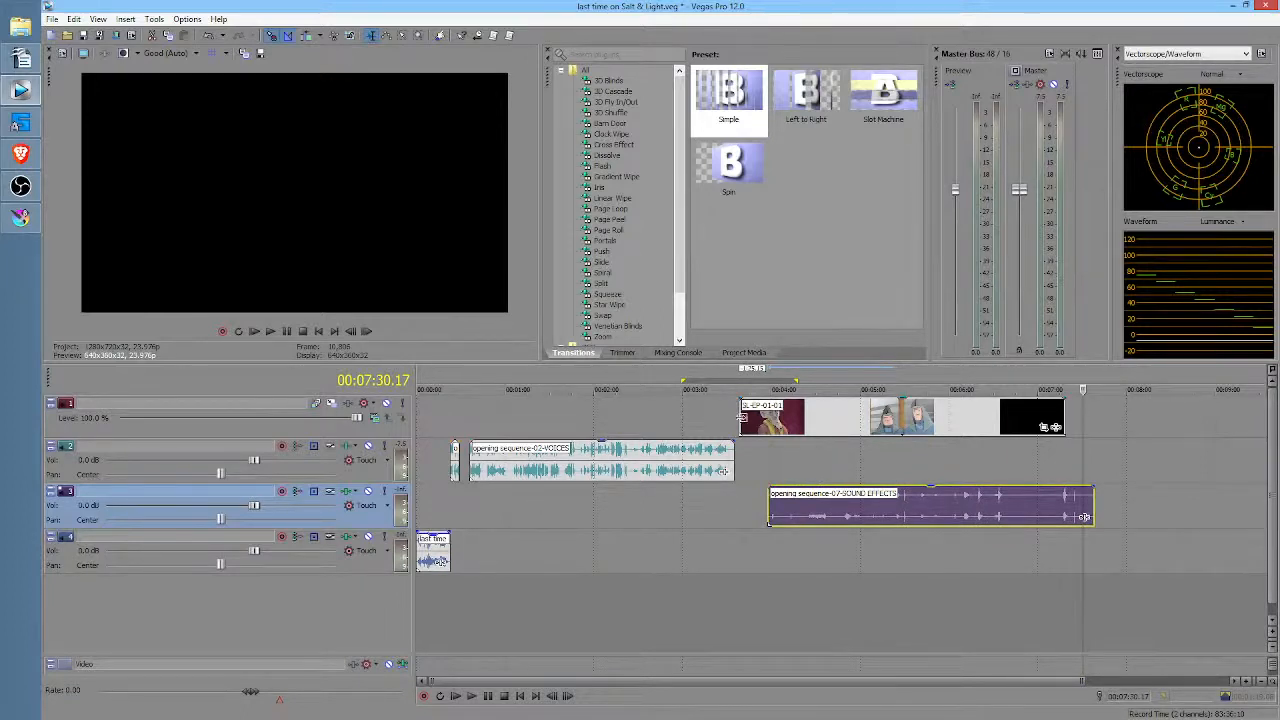
Step: Shift the short first voice clip later so it starts at about 00:00:24.16, leaving a gap after the "last time on" audio ends
{"action": "left_click", "coordinate": [454, 496]}
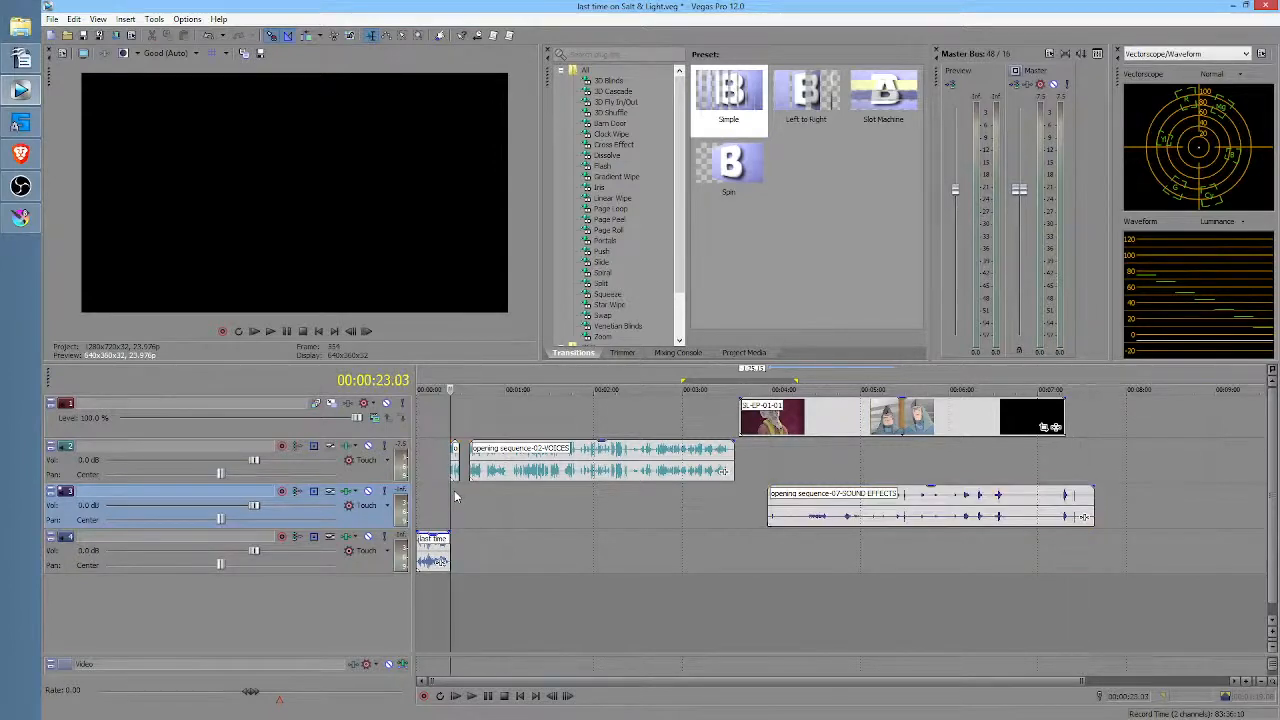
{"action": "scroll", "coordinate": [454, 496], "scroll_direction": "up", "scroll_amount": 3}
{"action": "scroll", "coordinate": [470, 495], "scroll_direction": "up", "scroll_amount": 1}
{"action": "scroll", "coordinate": [480, 500], "scroll_direction": "down", "scroll_amount": 3}
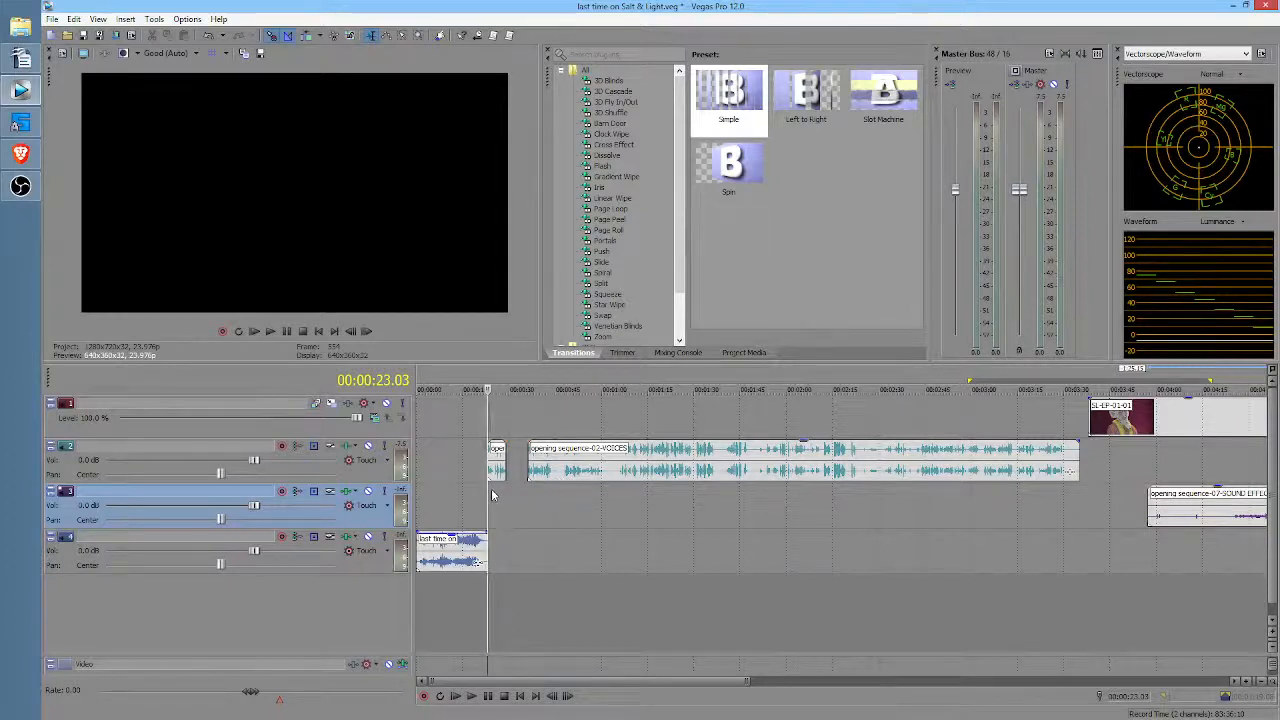
{"action": "scroll", "coordinate": [493, 489], "scroll_direction": "up", "scroll_amount": 5}
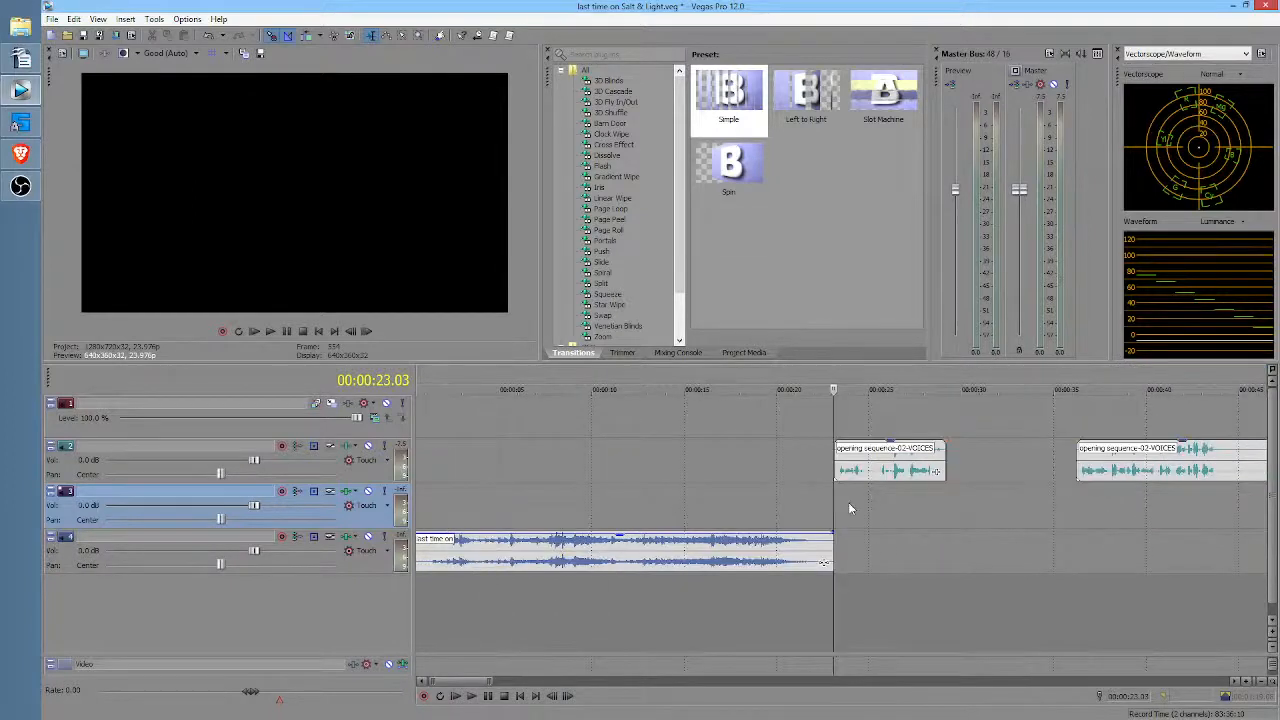
{"action": "left_click_drag", "start_coordinate": [879, 471], "coordinate": [906, 471]}
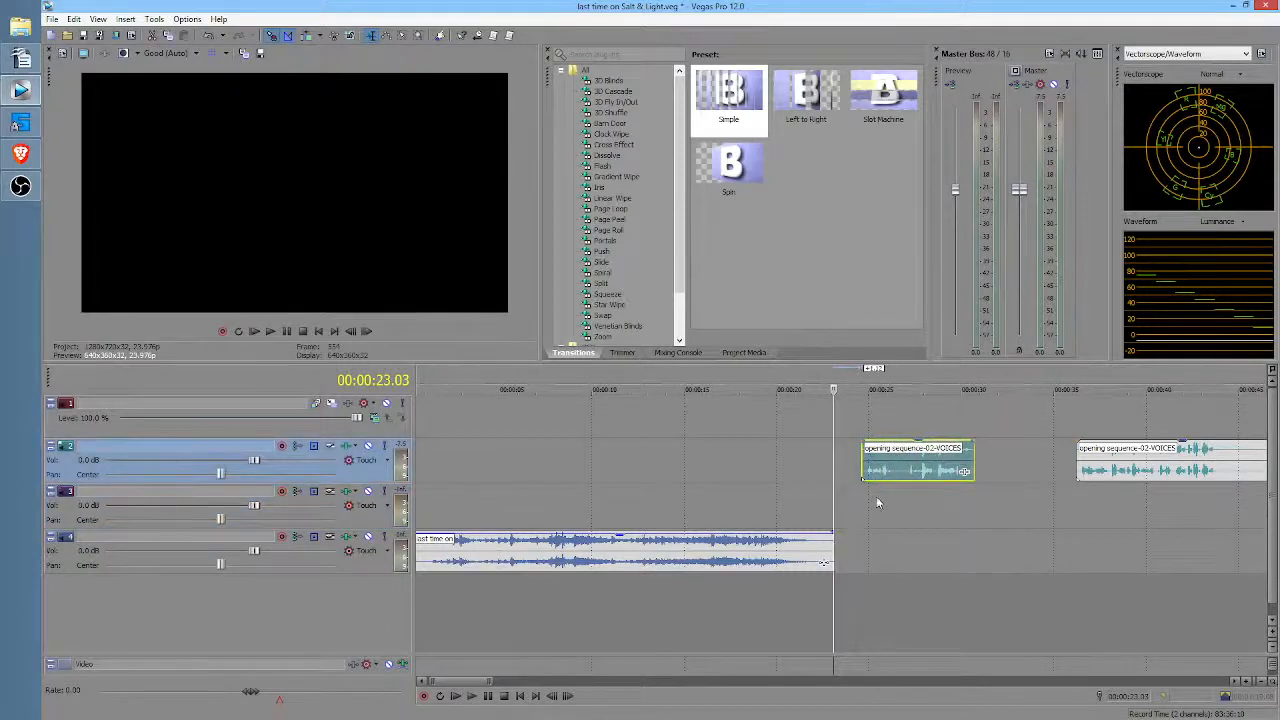
Step: Play the short first voice clip from 00:00:24.16 to hear its lines and pauses
{"action": "left_click", "coordinate": [862, 492]}
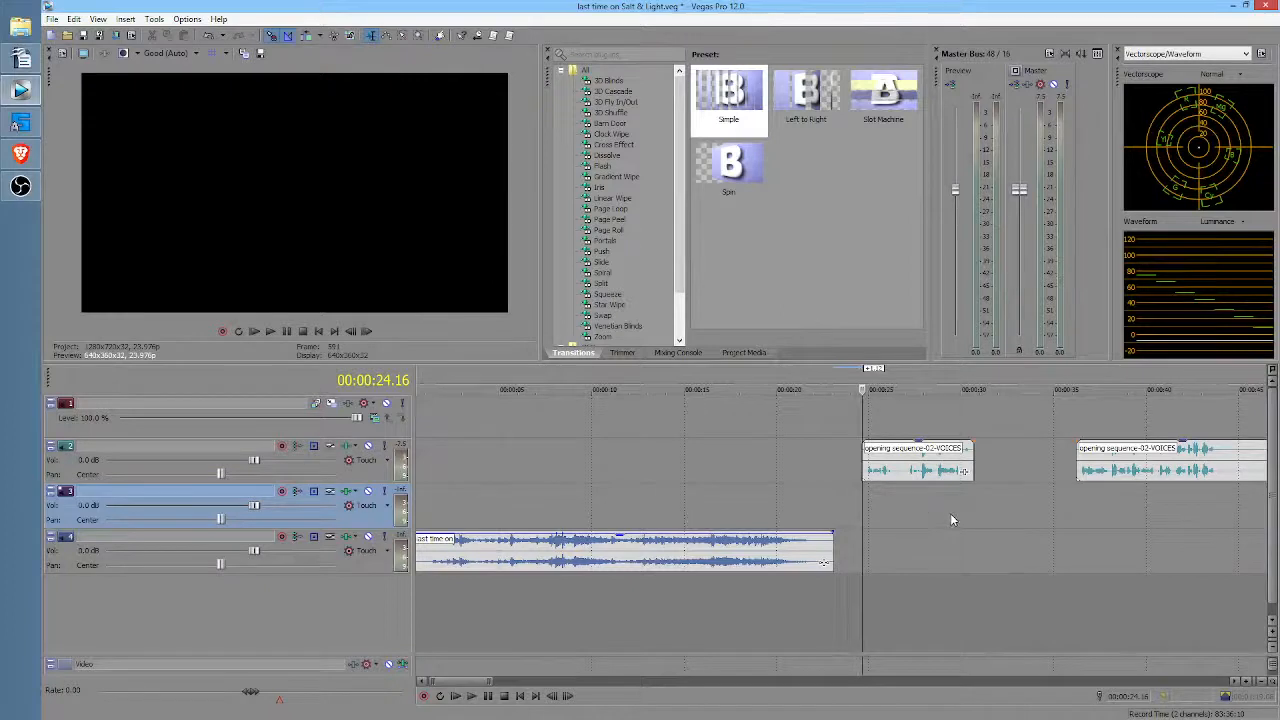
{"action": "key", "text": "space"}
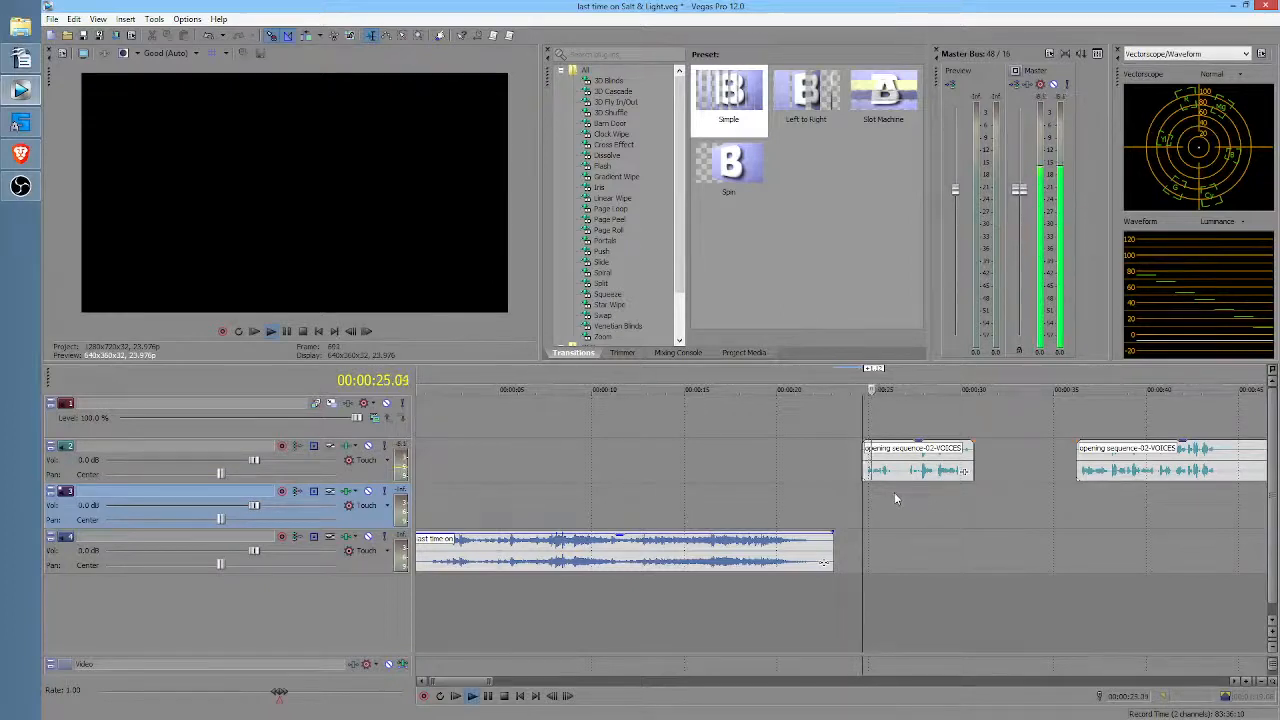
{"action": "key", "text": "space"}
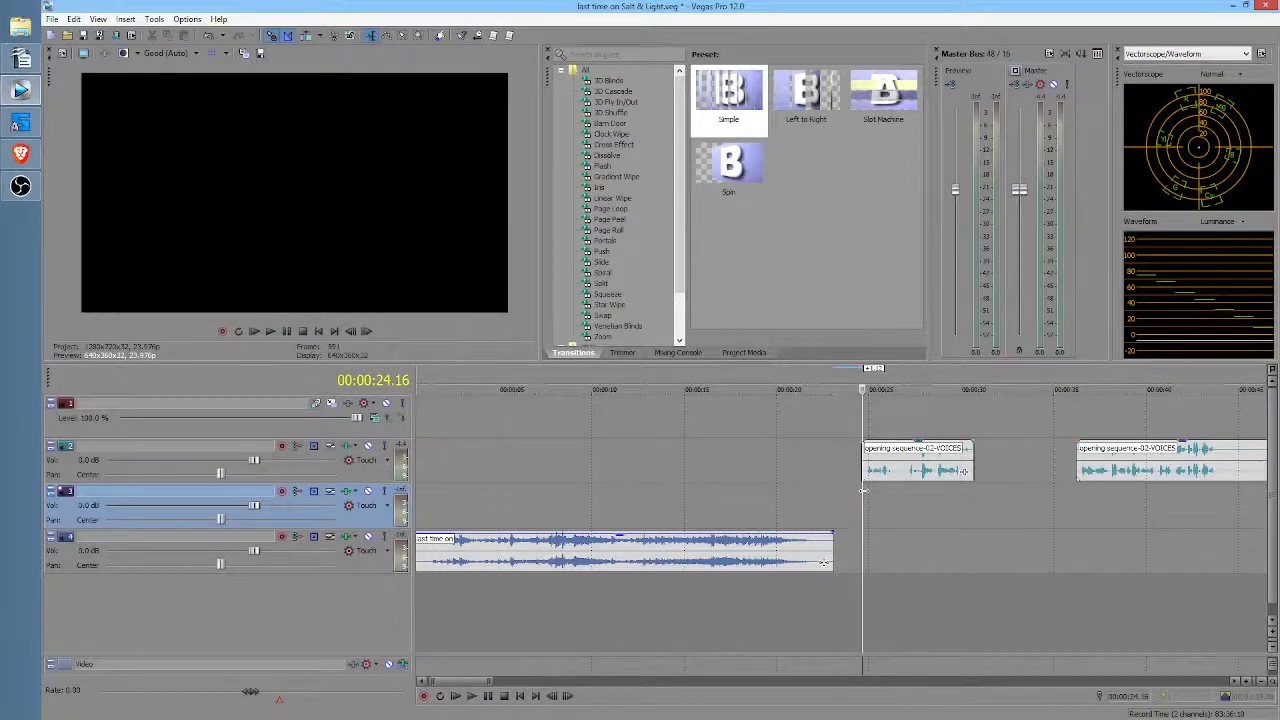
{"action": "key", "text": "space"}
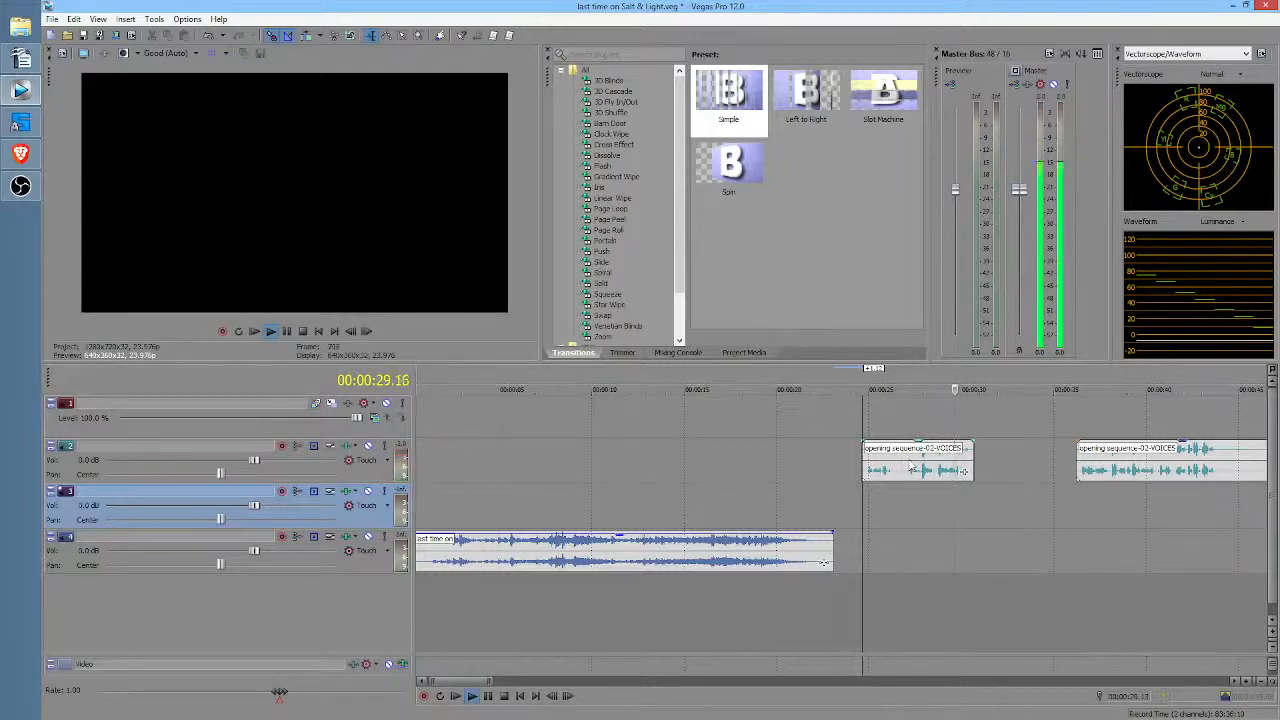
{"action": "key", "text": "space"}
Step: Trim about 6 frames off the start of the short first voice clip
{"action": "left_click", "coordinate": [918, 469]}
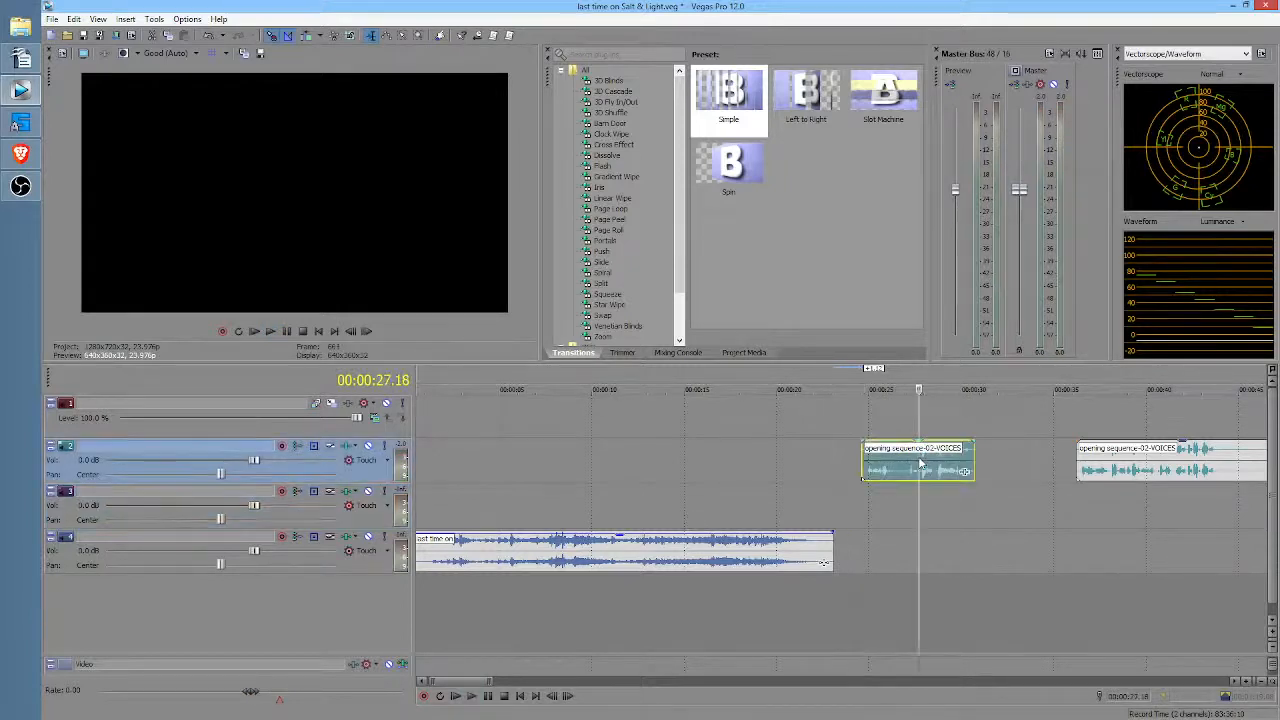
{"action": "scroll", "coordinate": [900, 468], "scroll_direction": "up", "scroll_amount": 5}
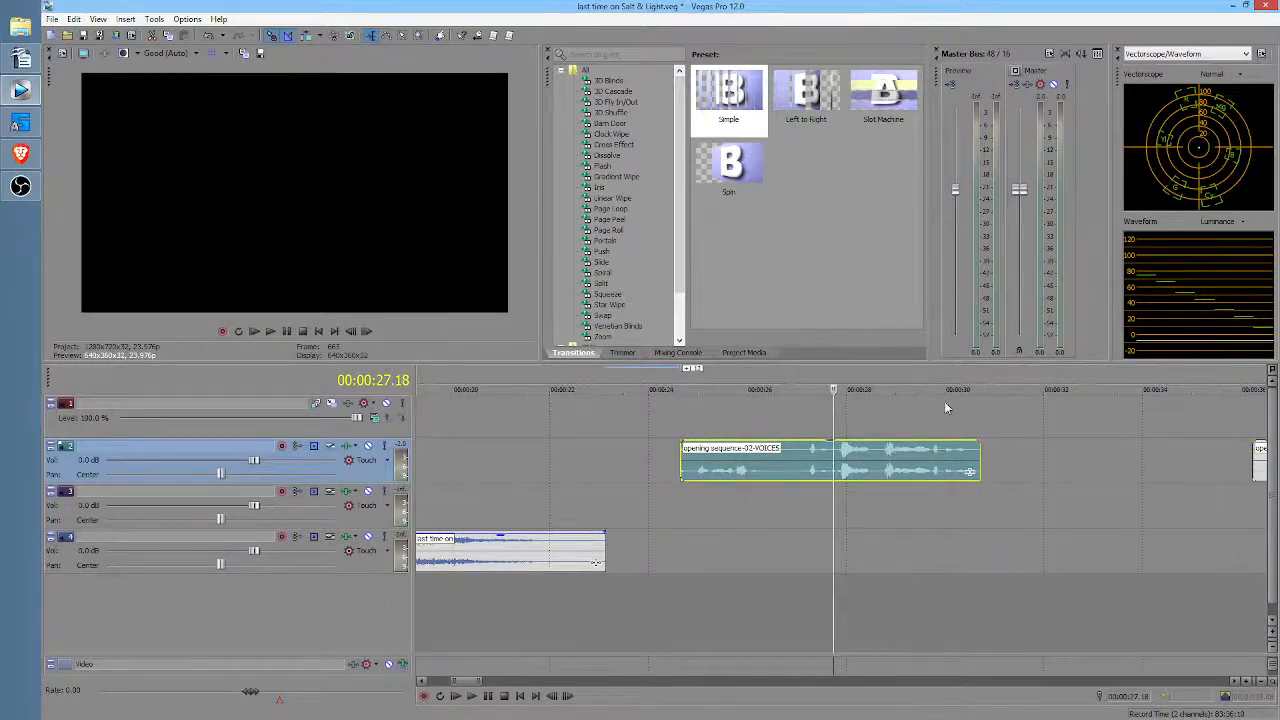
{"action": "mouse_move", "coordinate": [890, 444]}
{"action": "left_click", "coordinate": [682, 460]}
{"action": "left_click_drag", "start_coordinate": [682, 460], "coordinate": [692, 460]}
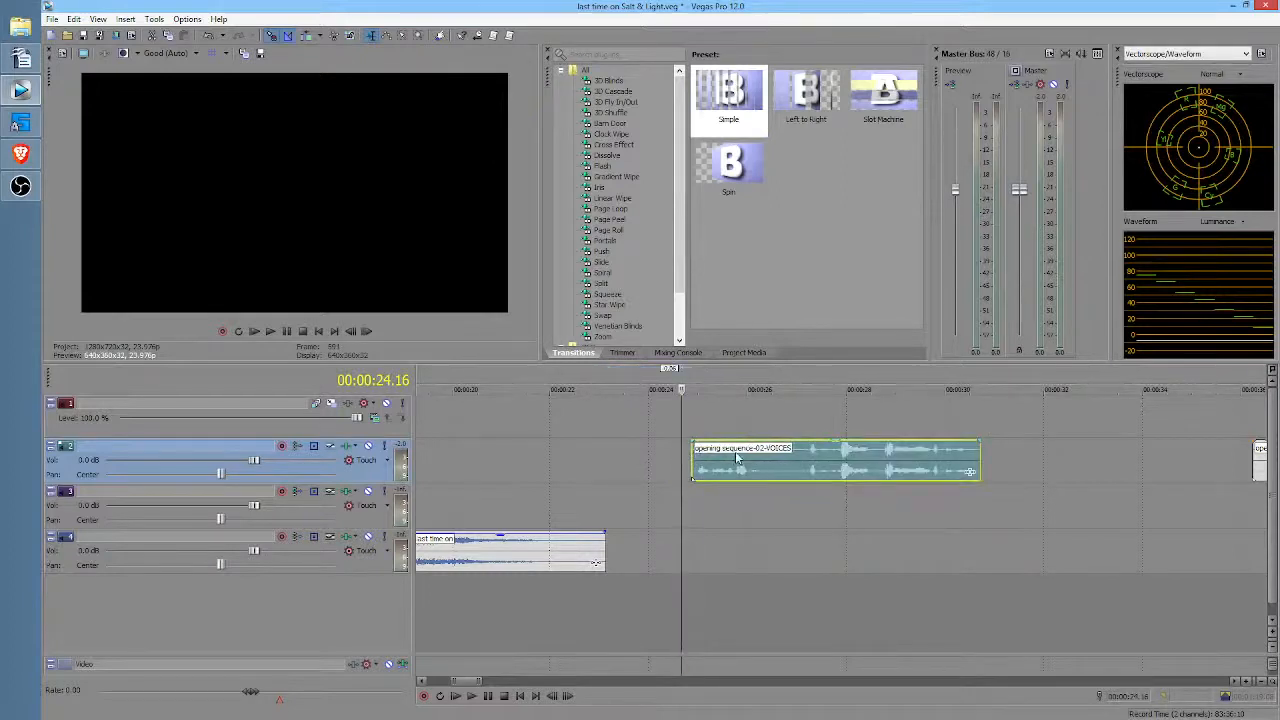
Step: Split the short voice clip at 00:00:26.04, trim the pause of about 23 frames from the second piece and close the gap
{"action": "key", "text": "space"}
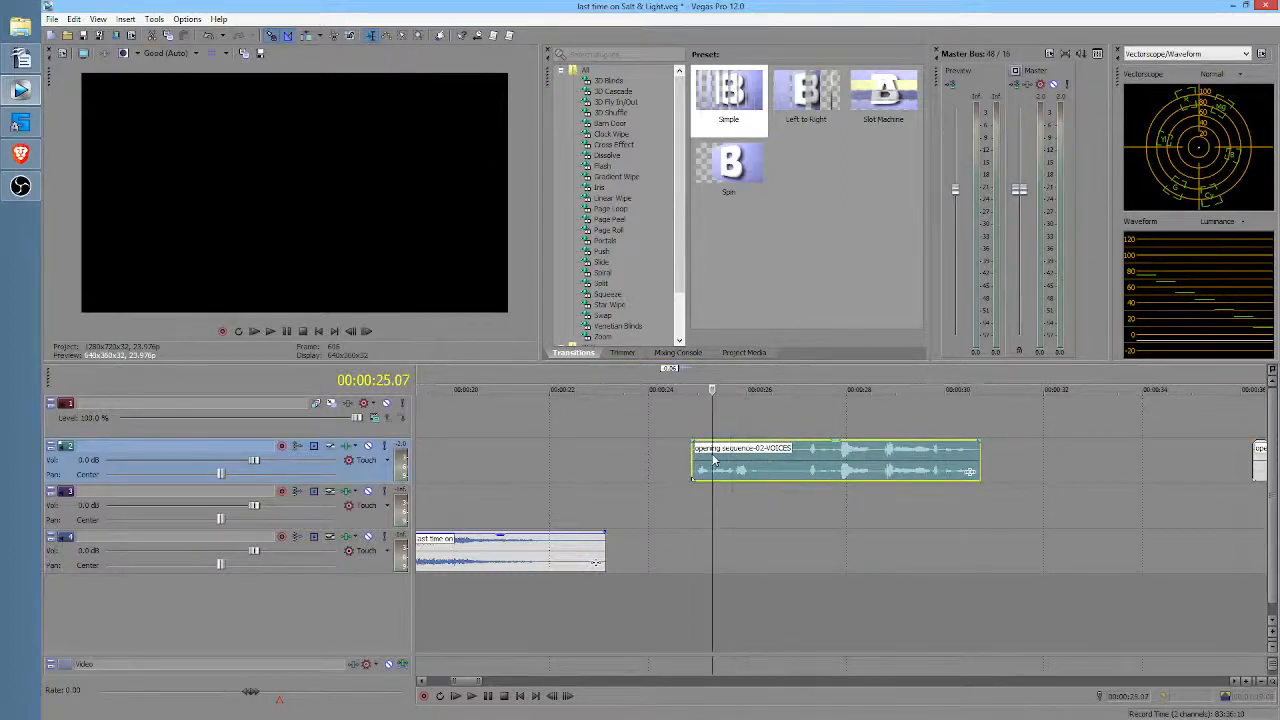
{"action": "key", "text": "Return"}
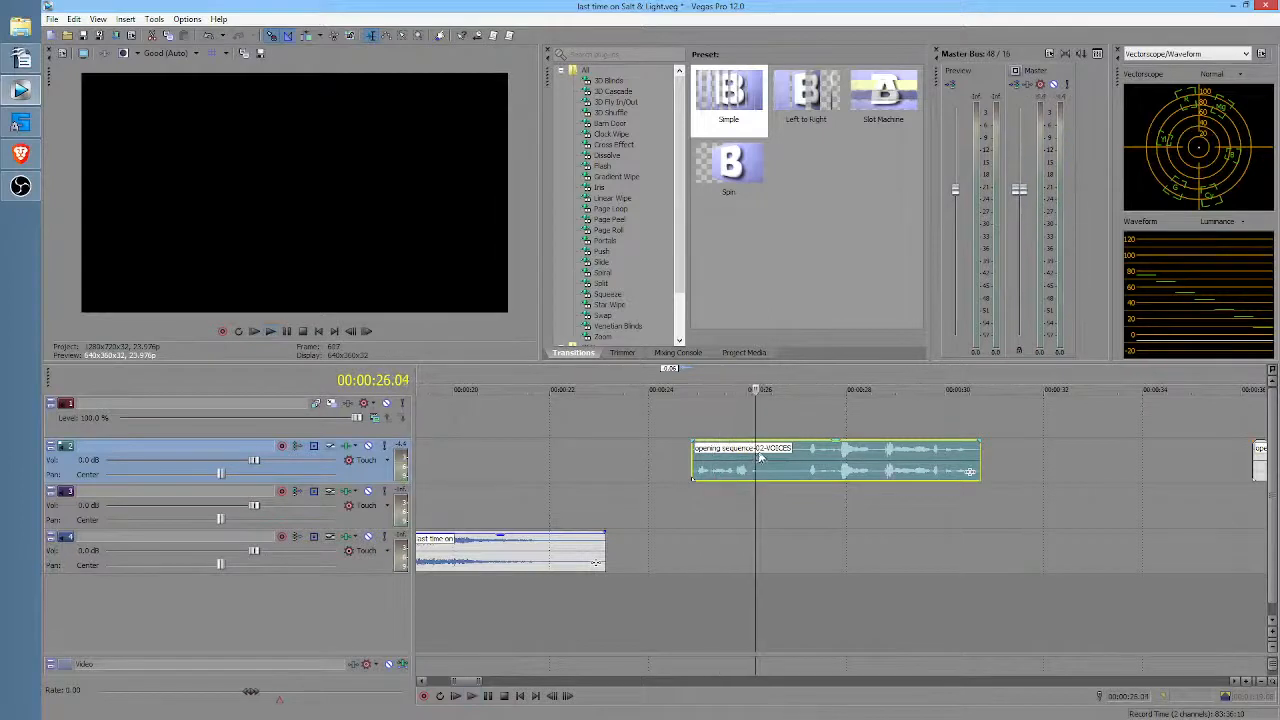
{"action": "key", "text": "s"}
{"action": "left_click_drag", "start_coordinate": [760, 455], "coordinate": [808, 463]}
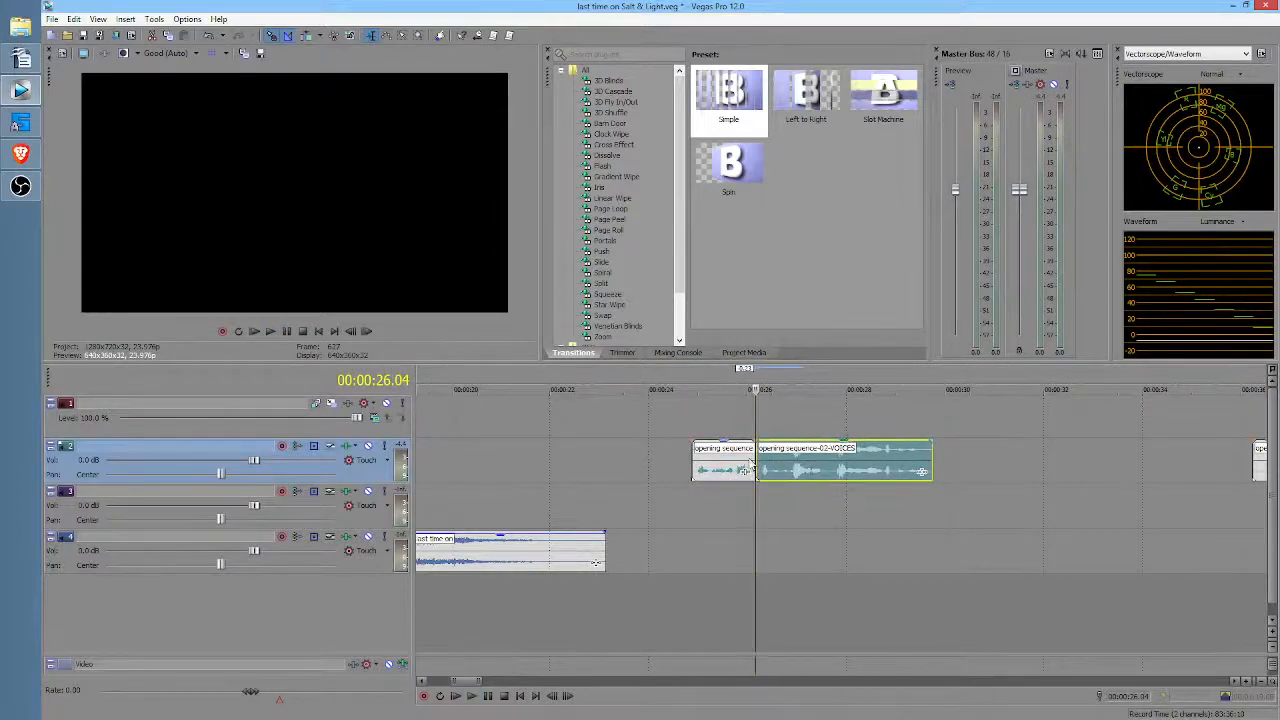
{"action": "left_click", "coordinate": [700, 452]}
{"action": "double_click", "coordinate": [745, 470]}
{"action": "key", "text": "space"}
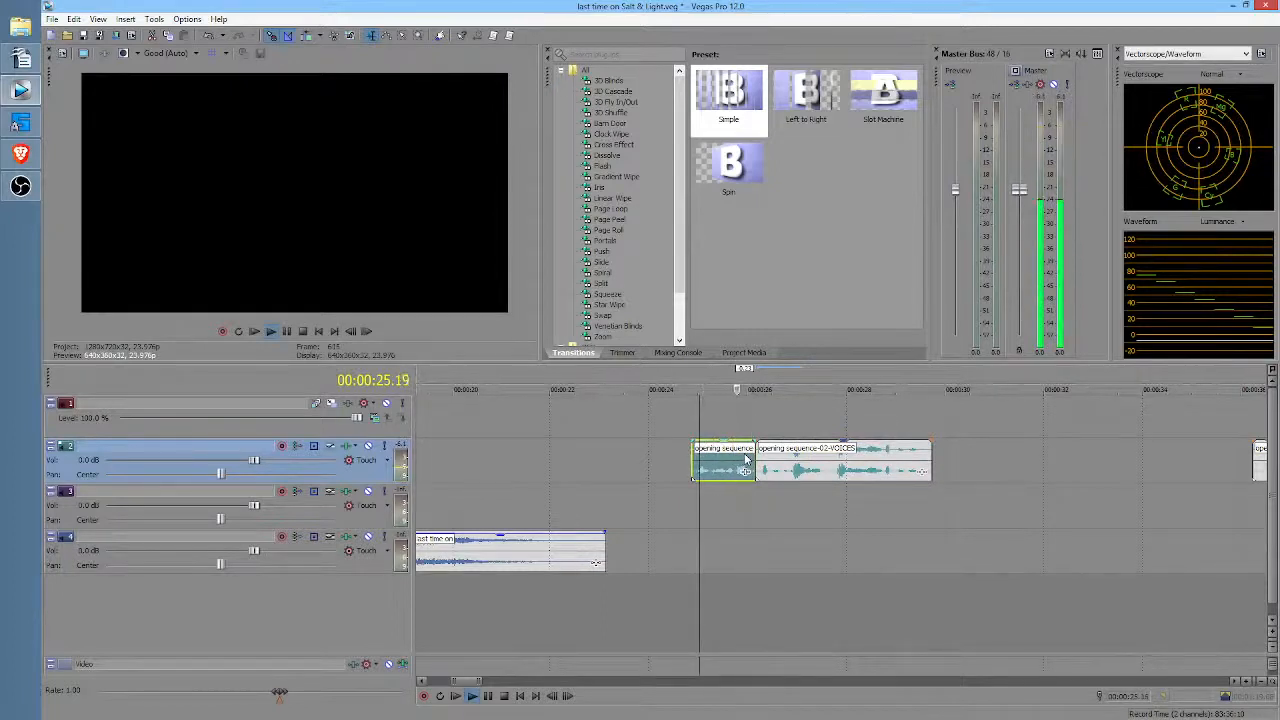
Step: Split the second voice piece at 00:00:27.13, trim the new third piece's start and pull it back about 21 frames against the second
{"action": "left_click", "coordinate": [827, 474]}
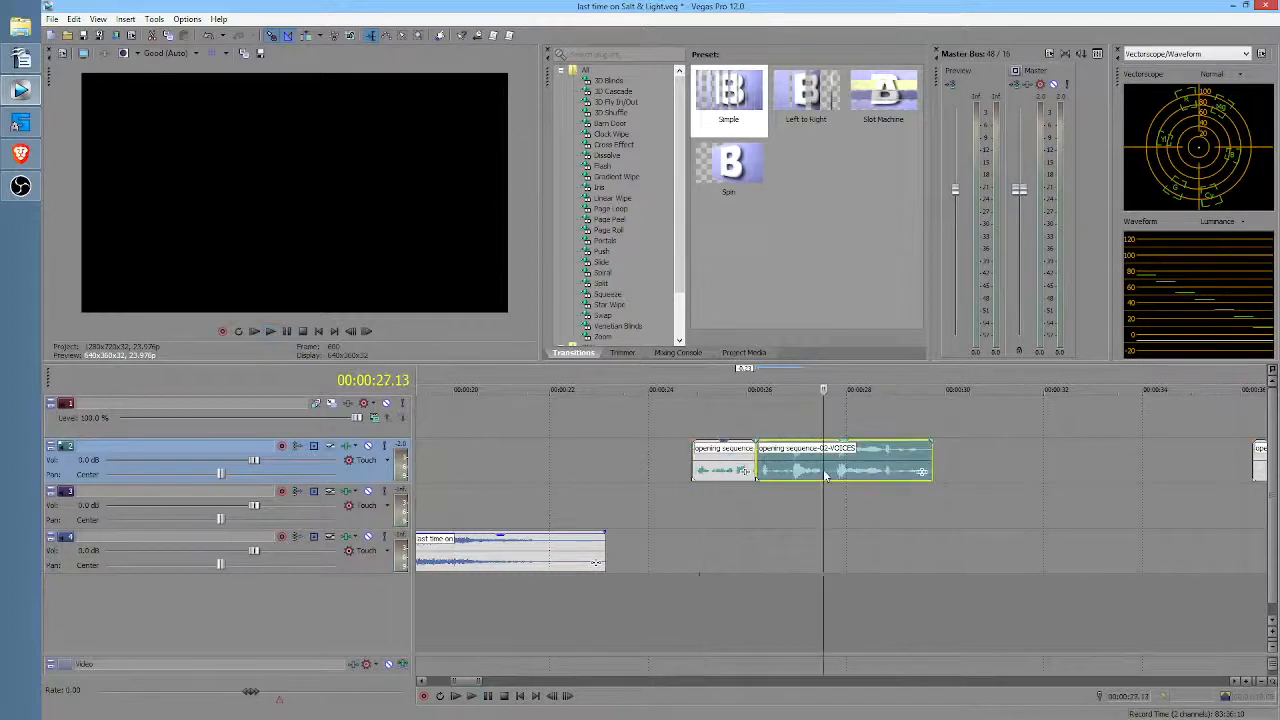
{"action": "scroll", "coordinate": [825, 475], "scroll_direction": "up", "scroll_amount": 3}
{"action": "key", "text": "s"}
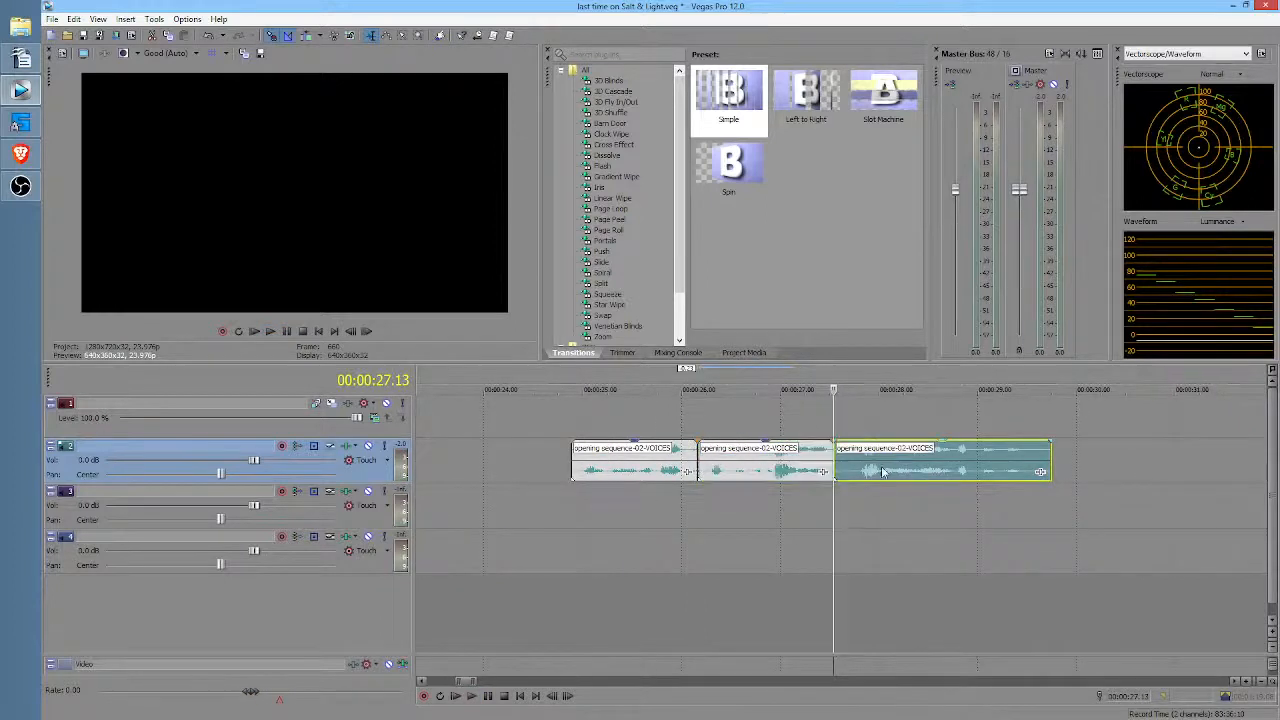
{"action": "mouse_move", "coordinate": [837, 463]}
{"action": "left_mouse_down"}
{"action": "mouse_move", "coordinate": [913, 456]}
{"action": "mouse_move", "coordinate": [924, 470]}
{"action": "mouse_move", "coordinate": [856, 470]}
{"action": "left_mouse_up"}
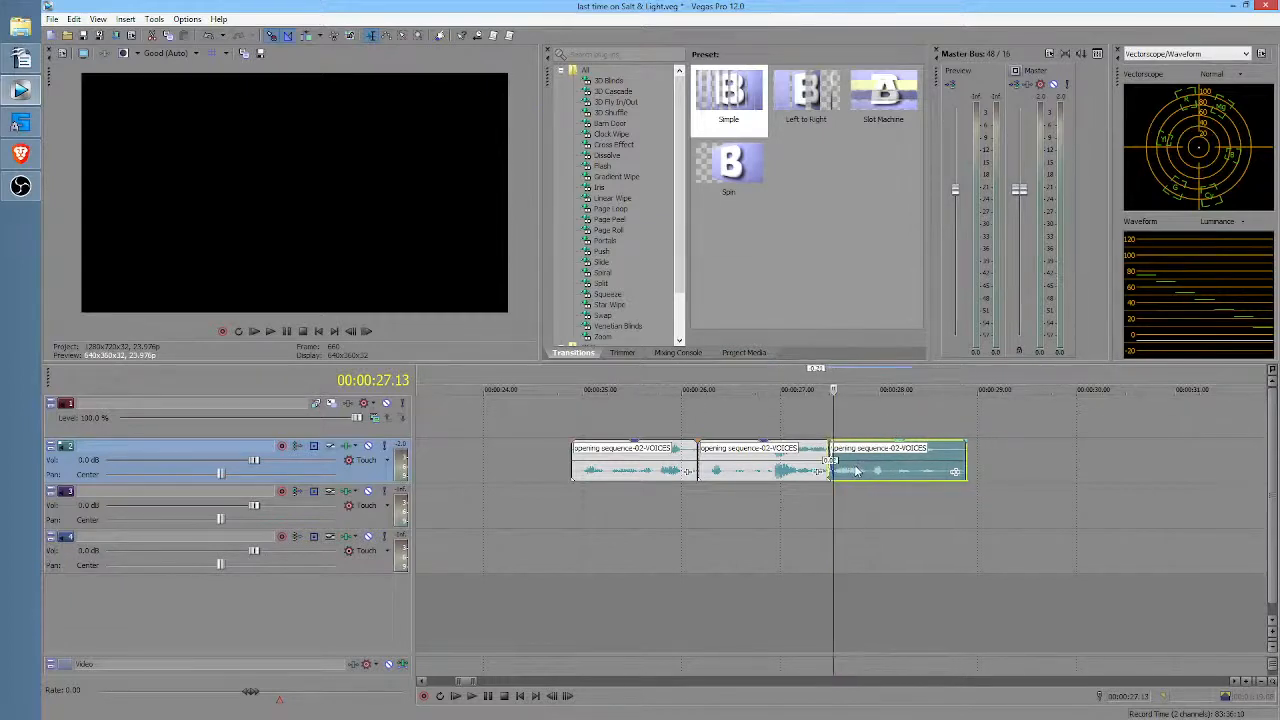
{"action": "left_click", "coordinate": [764, 494]}
{"action": "key", "text": "space"}
{"action": "key", "text": "space"}
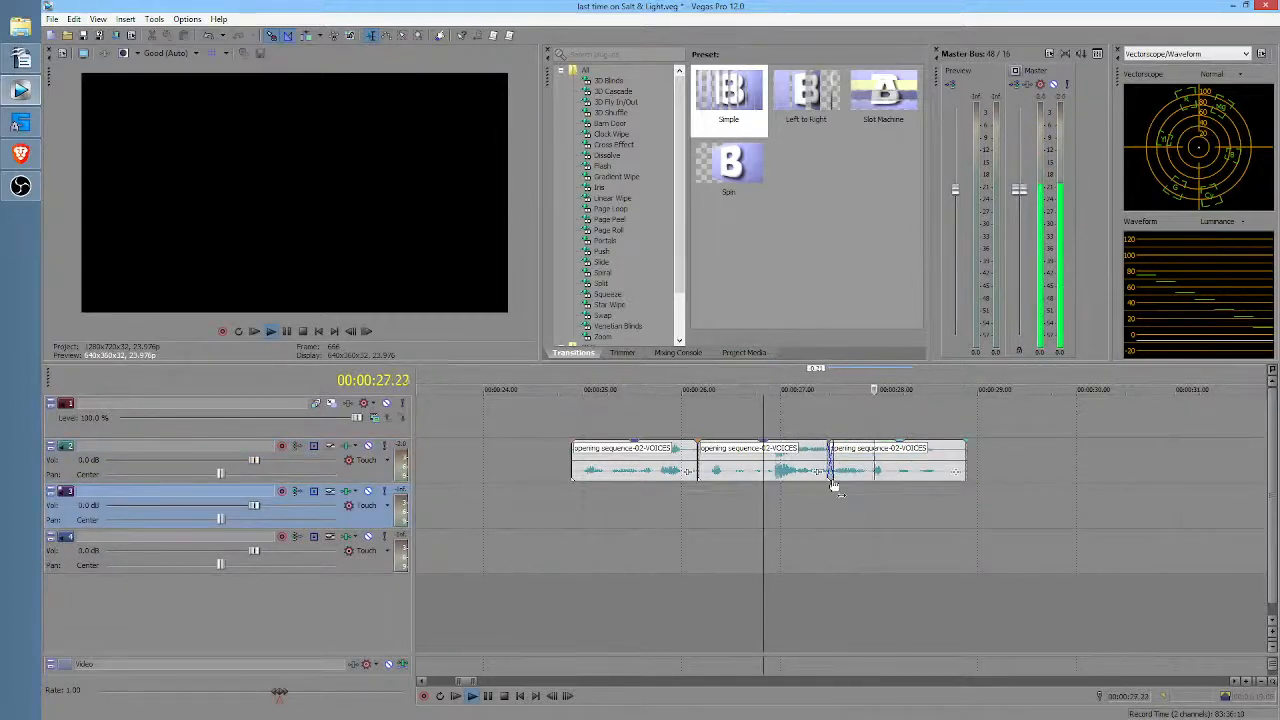
Step: Try small overlaps between the third and second voice pieces, playing across the join to judge the timing
{"action": "left_click_drag", "start_coordinate": [853, 460], "coordinate": [838, 462]}
{"action": "left_click", "coordinate": [758, 506]}
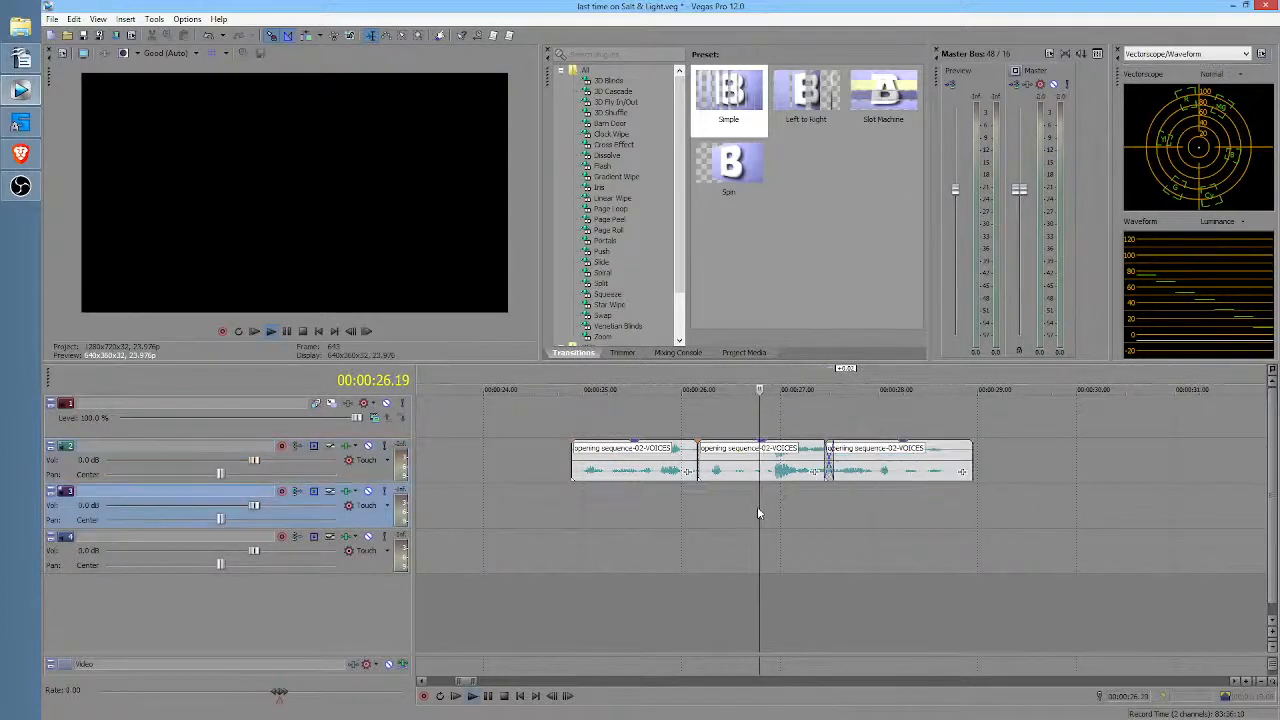
{"action": "key", "text": "space"}
{"action": "key", "text": "space"}
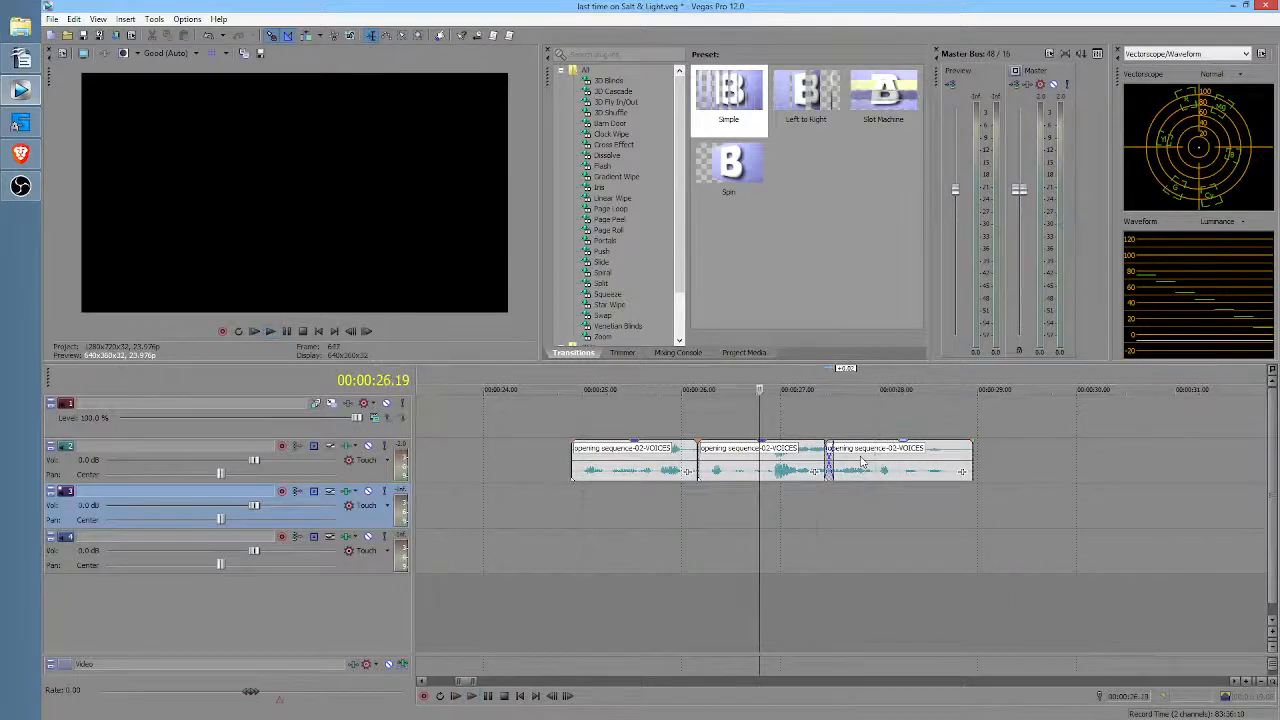
{"action": "scroll", "coordinate": [964, 469], "scroll_direction": "up", "scroll_amount": 3}
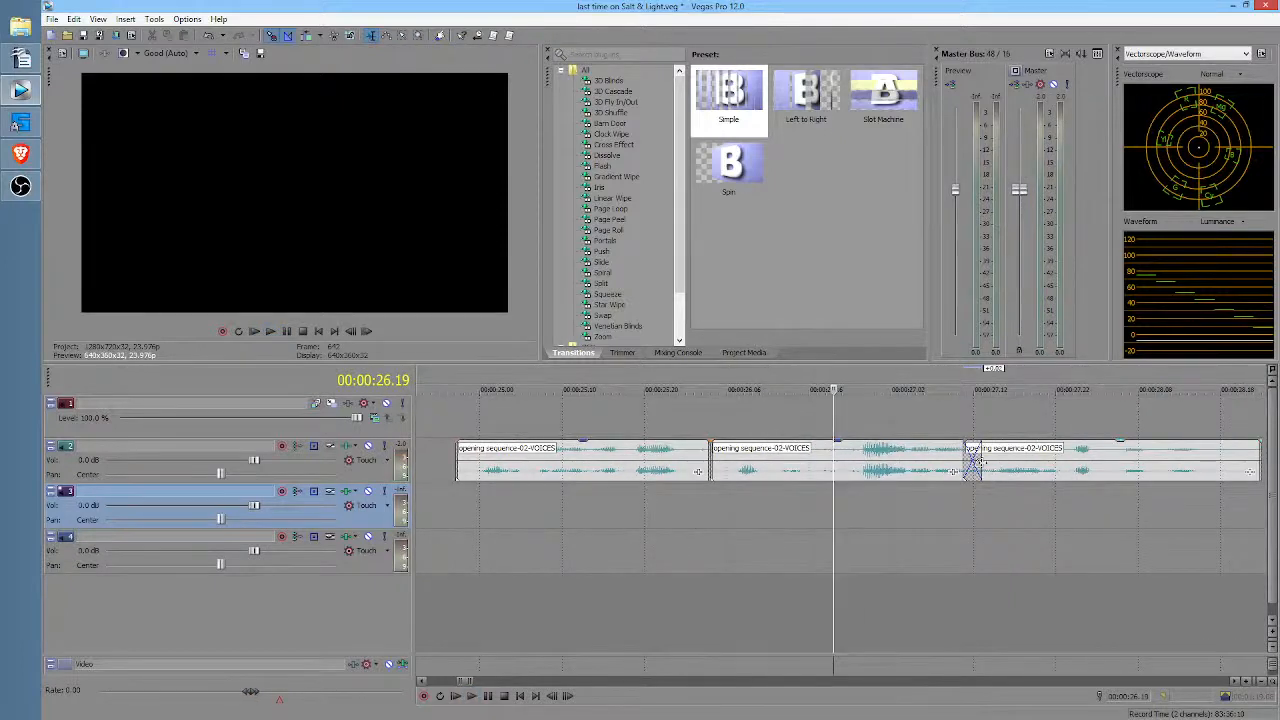
{"action": "left_click_drag", "start_coordinate": [981, 464], "coordinate": [1000, 463]}
{"action": "key", "text": "space"}
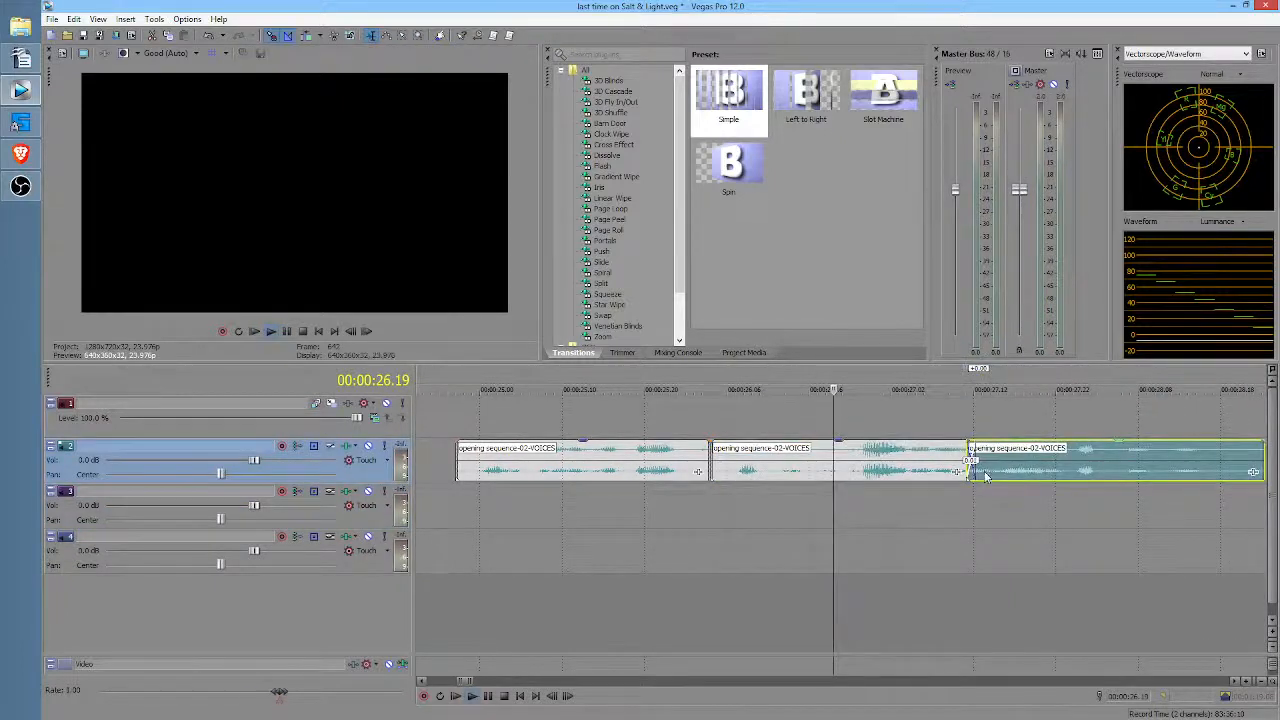
{"action": "key", "text": "space"}
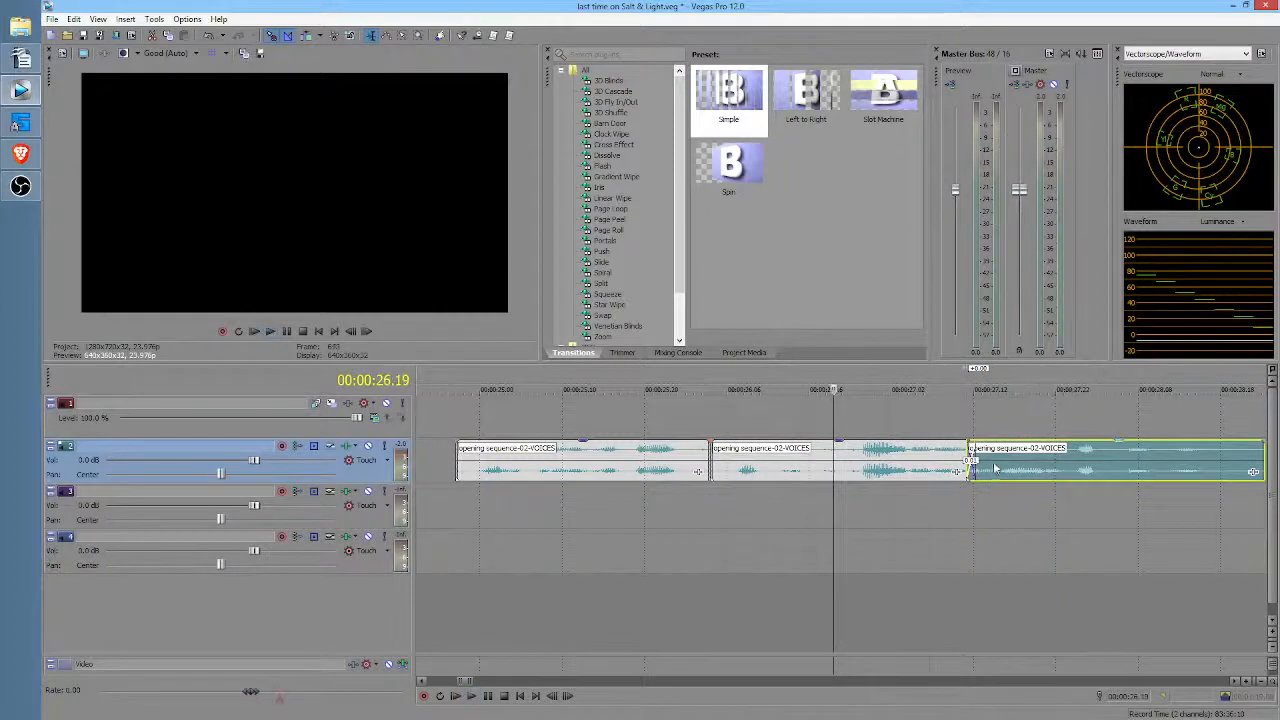
Step: Separate the third voice piece from the second and trim about 3 frames off its start
{"action": "left_click_drag", "start_coordinate": [988, 465], "coordinate": [1022, 463]}
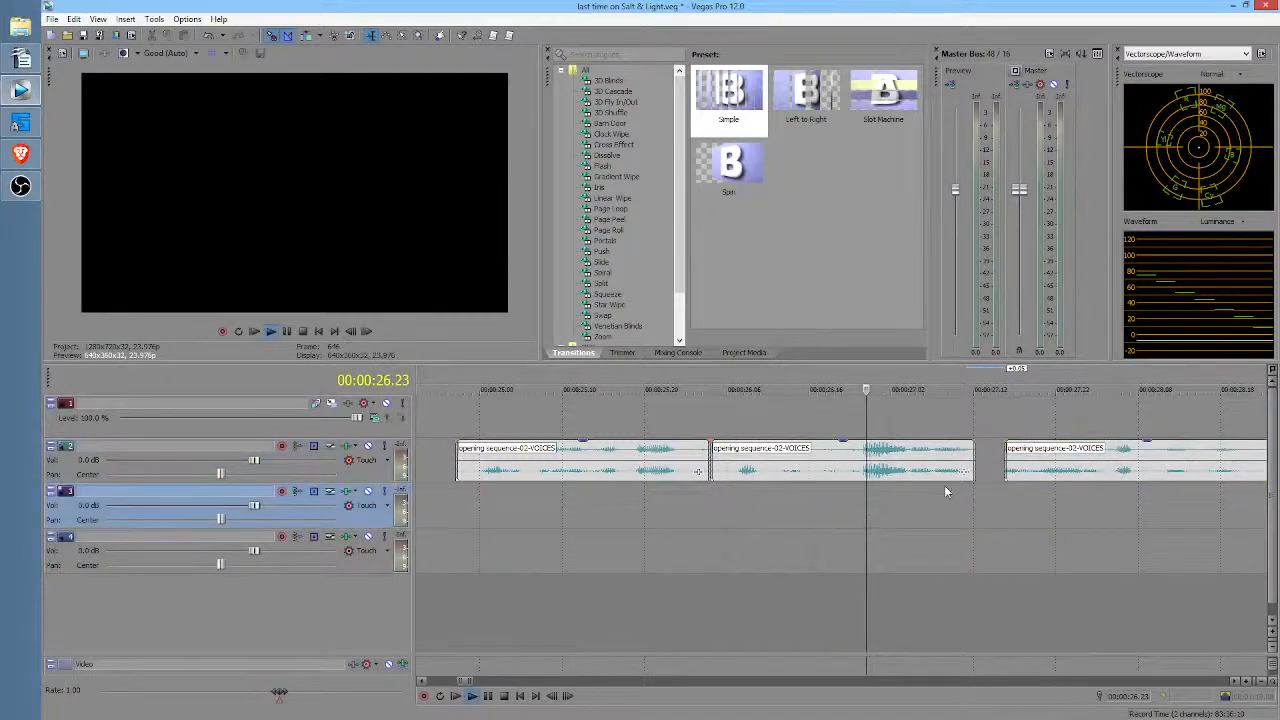
{"action": "key", "text": "space"}
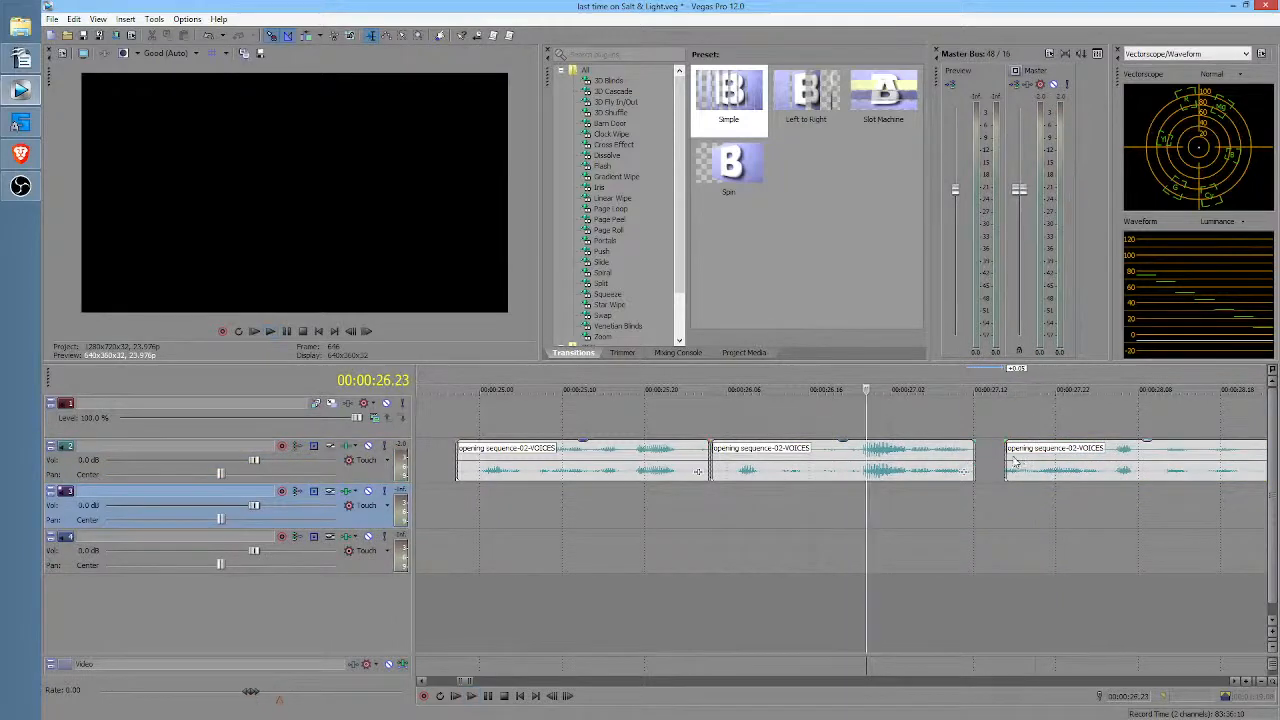
{"action": "left_click_drag", "start_coordinate": [1015, 460], "coordinate": [1018, 455]}
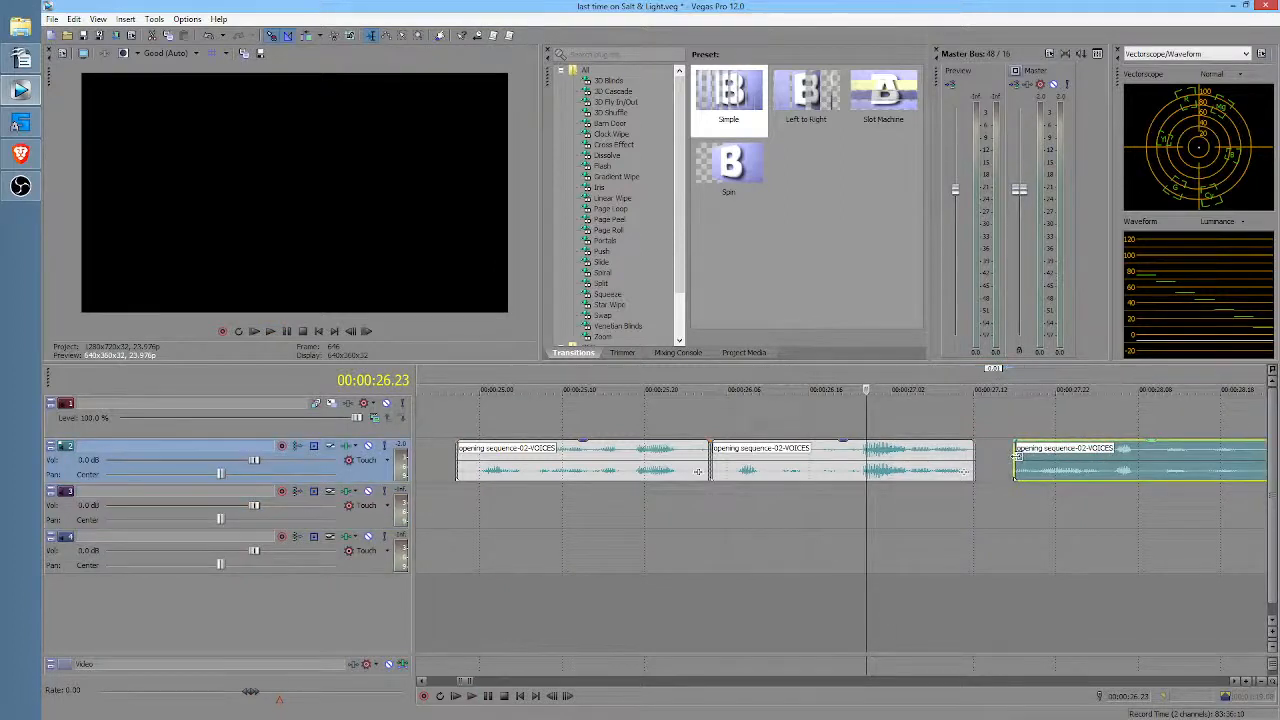
{"action": "left_click", "coordinate": [1016, 455]}
{"action": "key", "text": "space"}
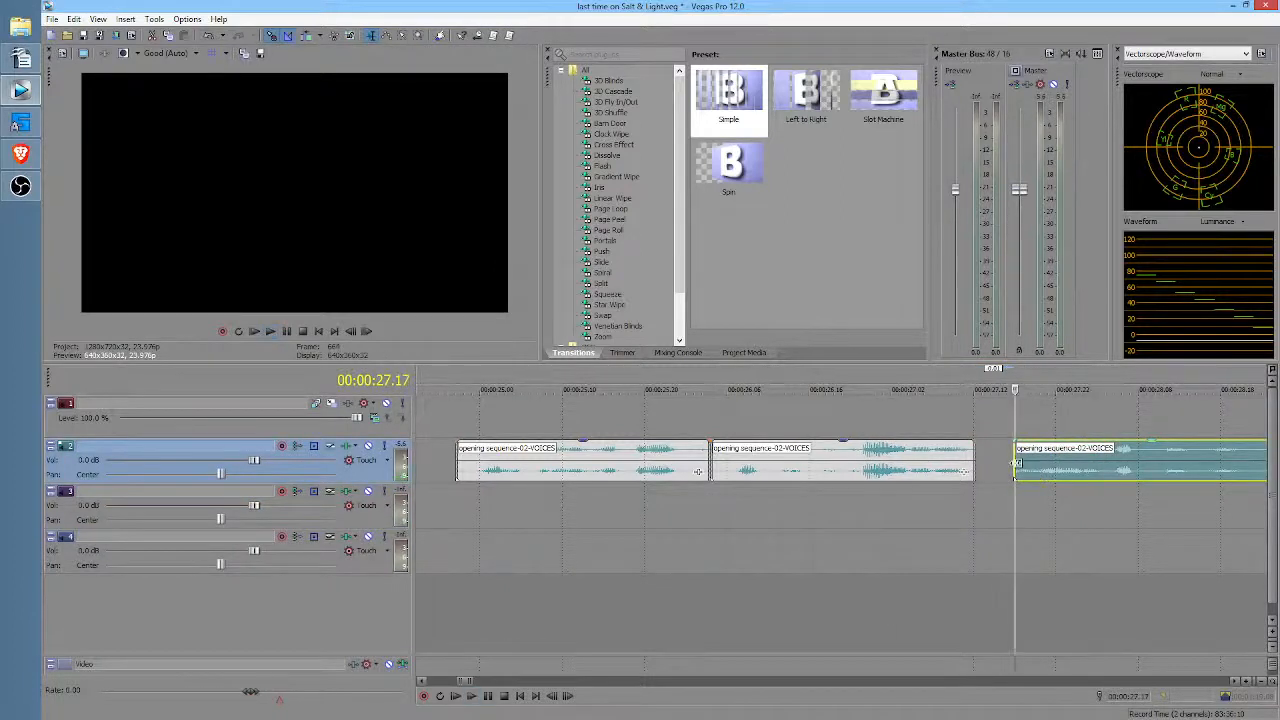
{"action": "left_click_drag", "start_coordinate": [1016, 461], "coordinate": [1033, 465]}
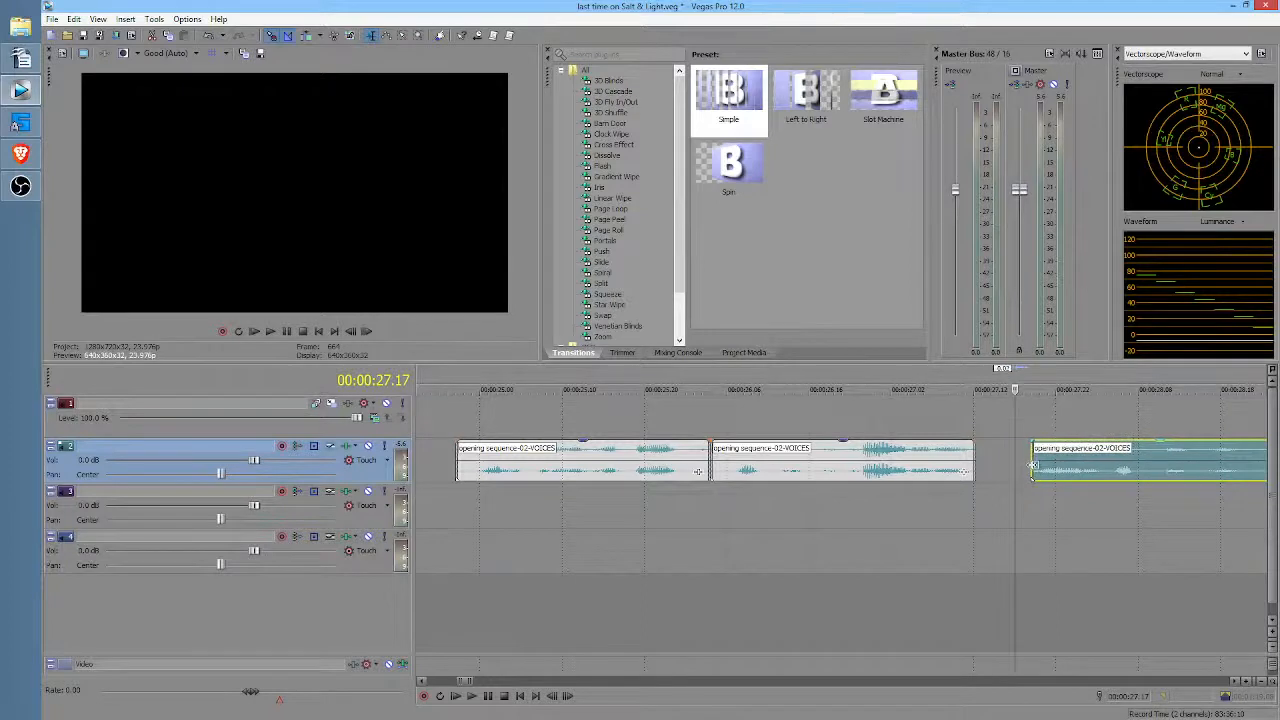
Step: Play the trimmed third voice piece and move it back so it sits directly after the second piece
{"action": "left_click", "coordinate": [999, 473]}
{"action": "key", "text": "space"}
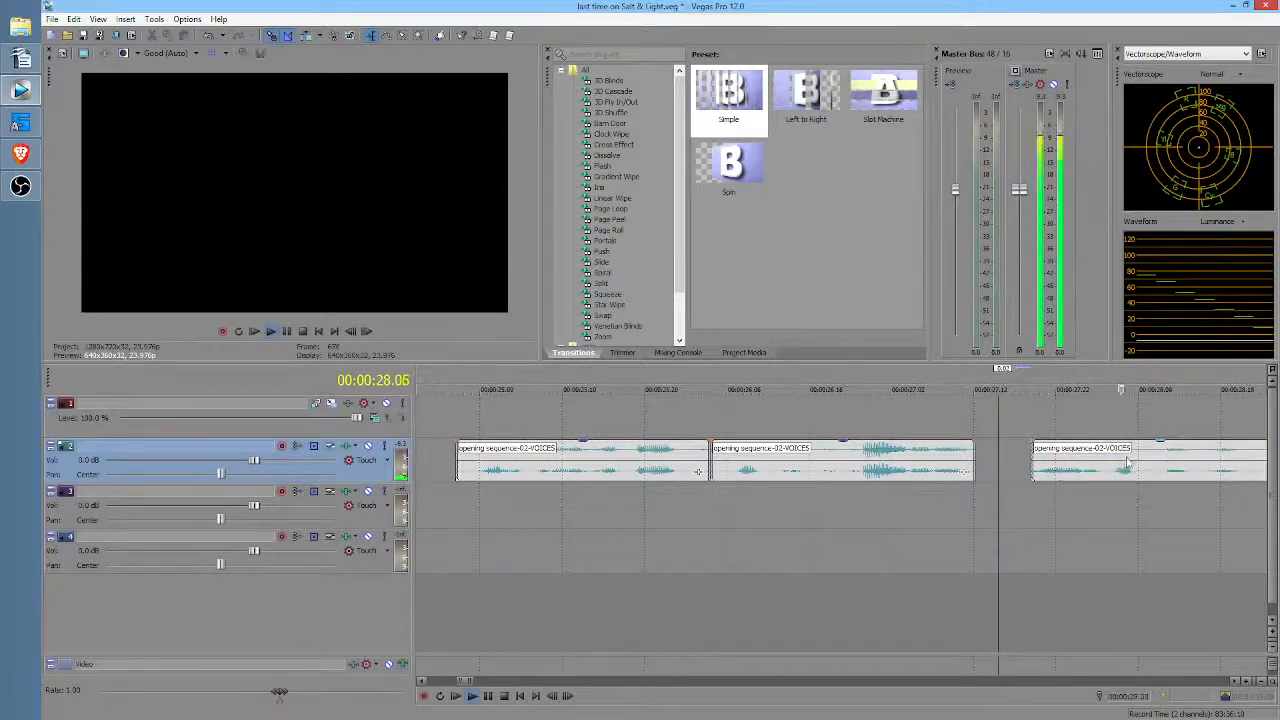
{"action": "key", "text": "space"}
{"action": "left_click_drag", "start_coordinate": [1090, 467], "coordinate": [1036, 467]}
{"action": "left_click", "coordinate": [860, 467]}
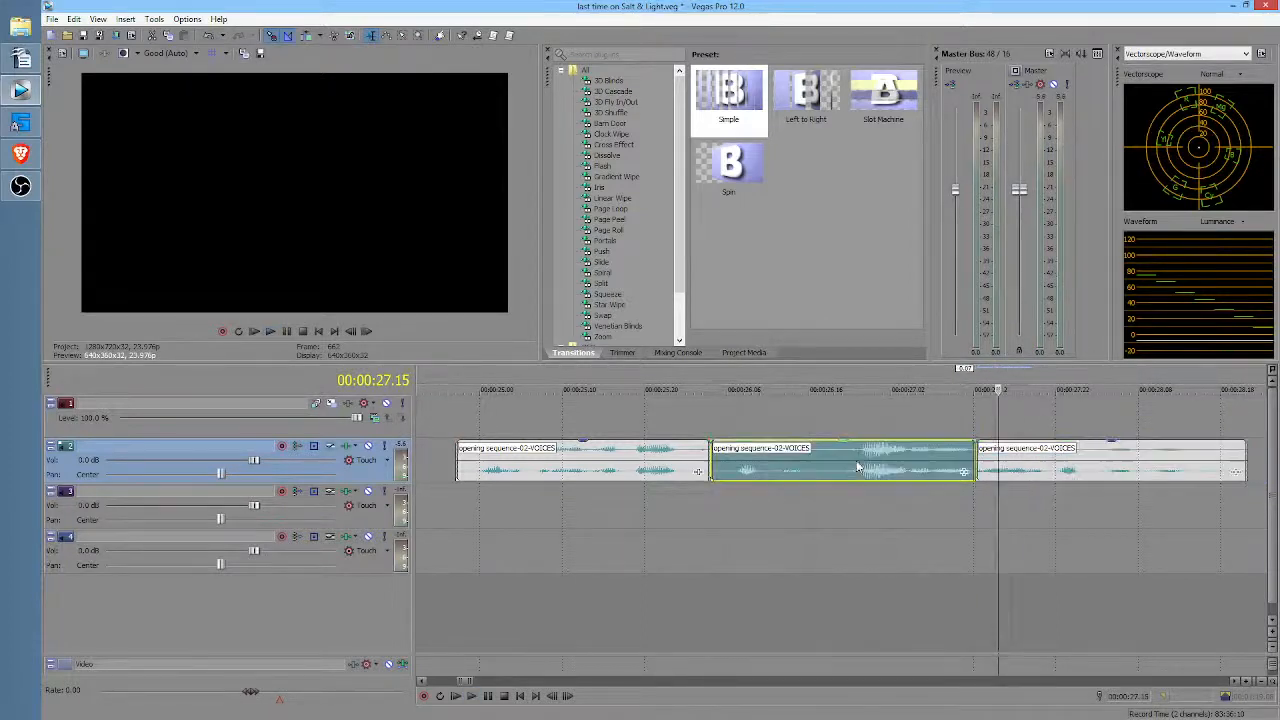
Step: Play the end of the second voice piece and shift the third piece slightly later so it no longer overlaps the second
{"action": "key", "text": "space"}
{"action": "key", "text": "space"}
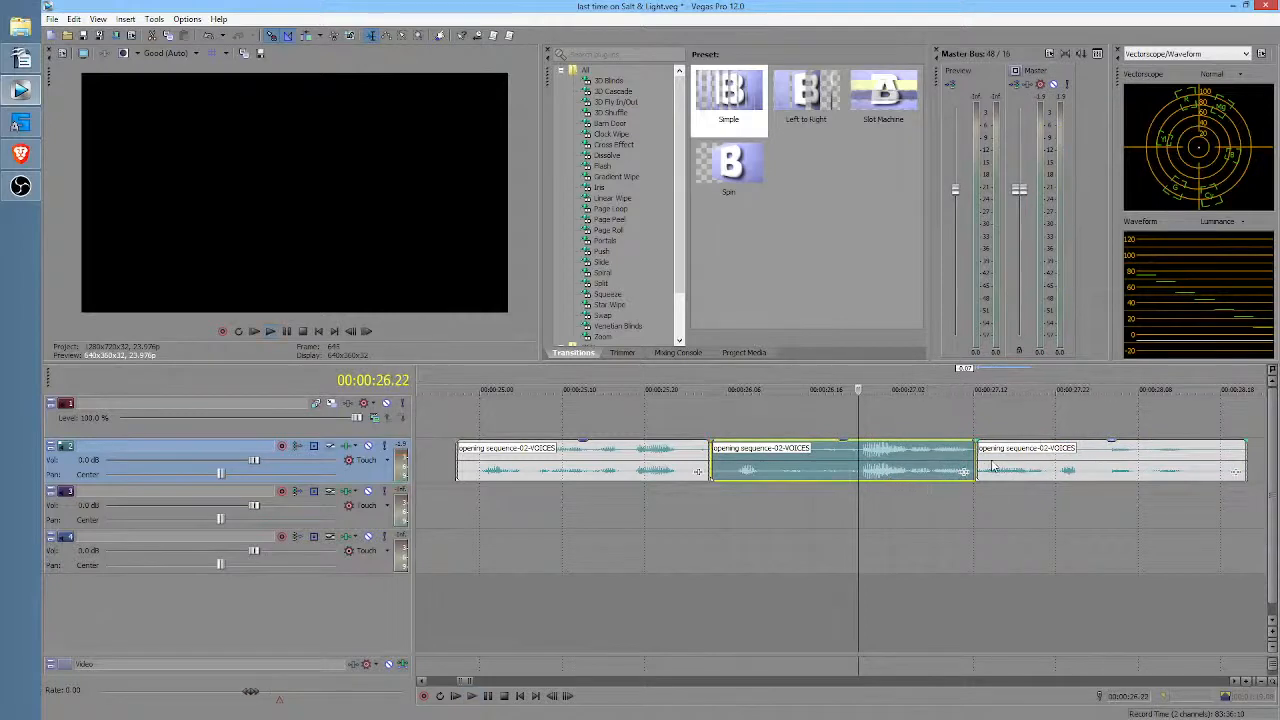
{"action": "scroll", "coordinate": [1000, 460], "scroll_direction": "up", "scroll_amount": 3}
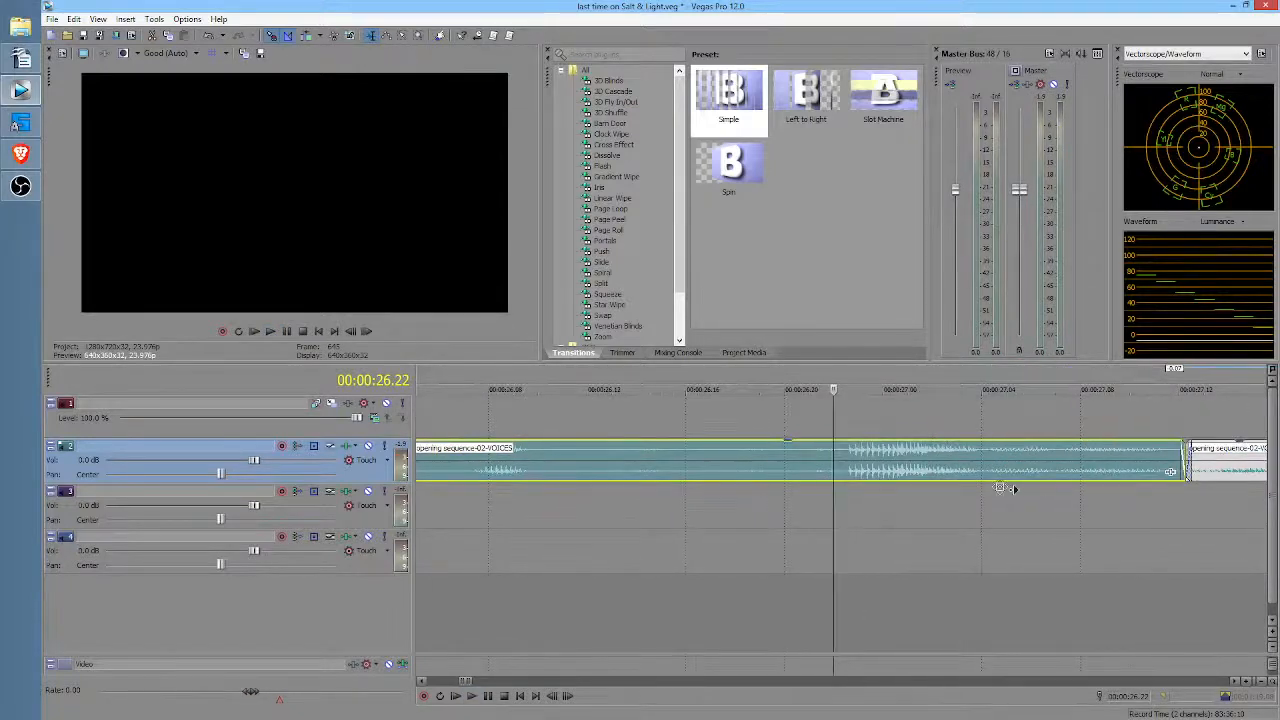
{"action": "scroll", "coordinate": [1030, 487], "scroll_direction": "right", "scroll_amount": 2}
{"action": "scroll", "coordinate": [1000, 480], "scroll_direction": "right", "scroll_amount": 2}
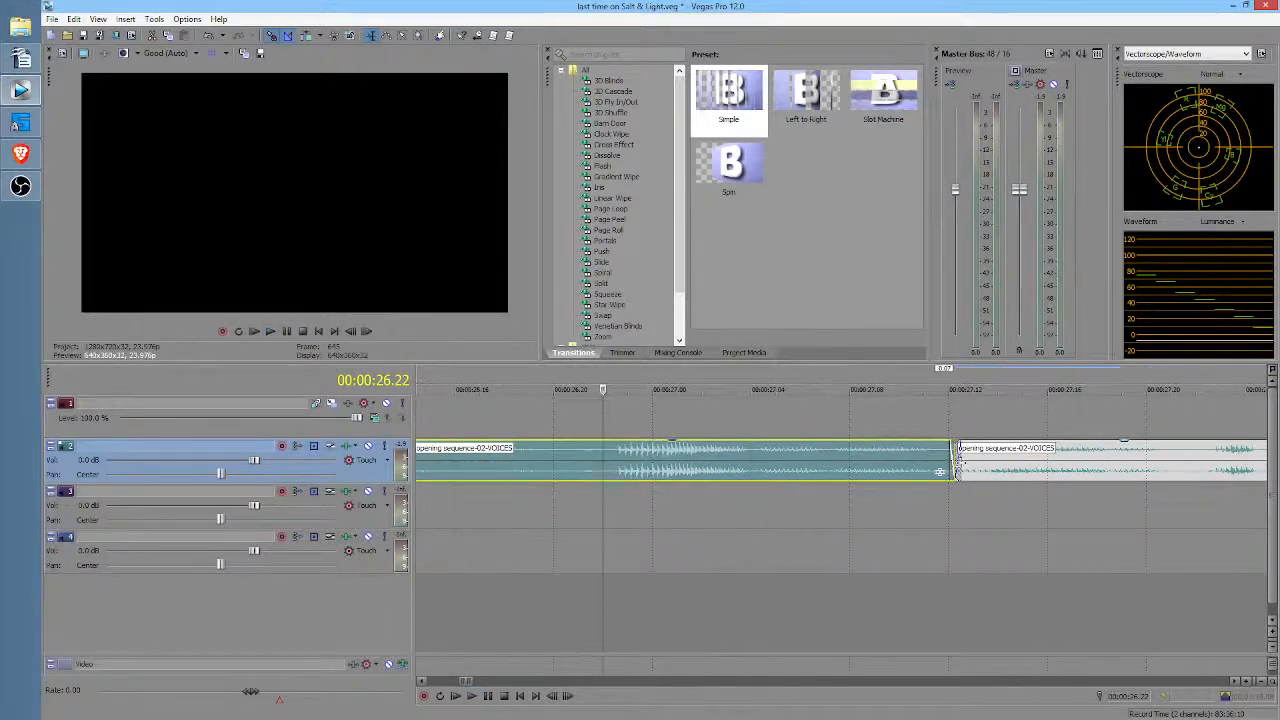
{"action": "left_click_drag", "start_coordinate": [997, 468], "coordinate": [1005, 468]}
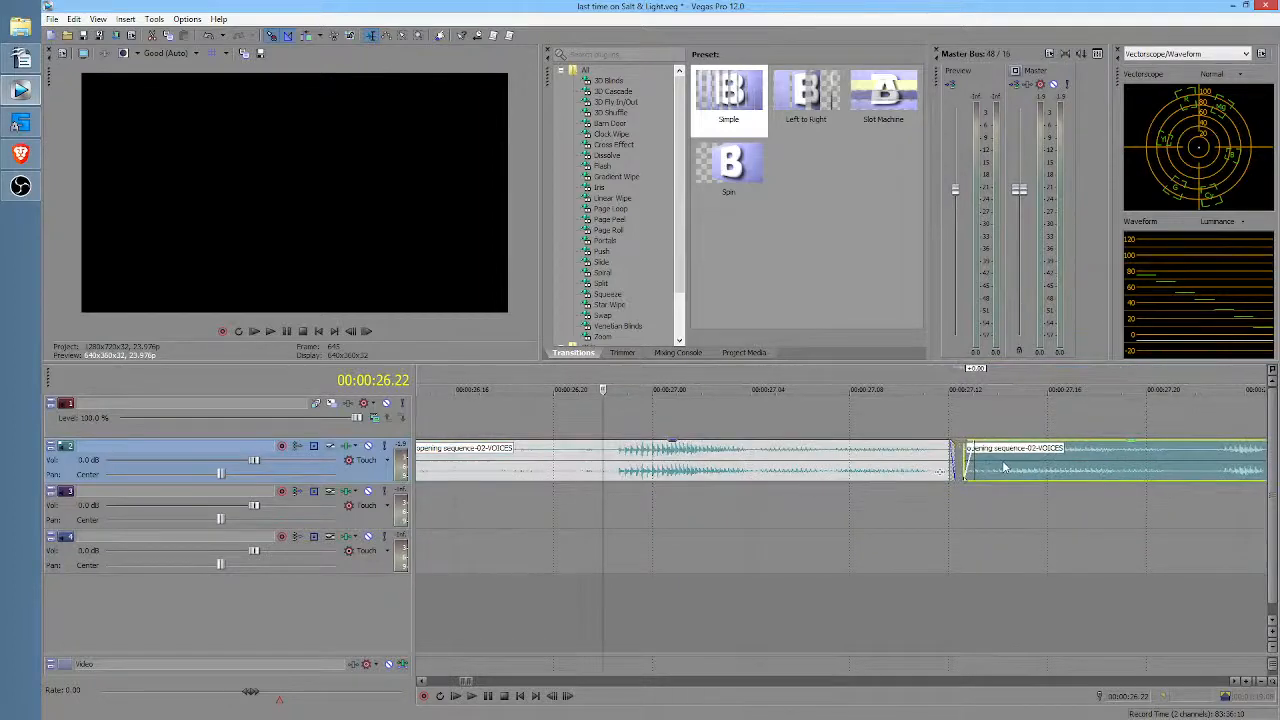
Step: Play the voice pieces from 00:00:24.23 to judge the pacing across the first and second pieces
{"action": "scroll", "coordinate": [727, 497], "scroll_direction": "down", "scroll_amount": 4}
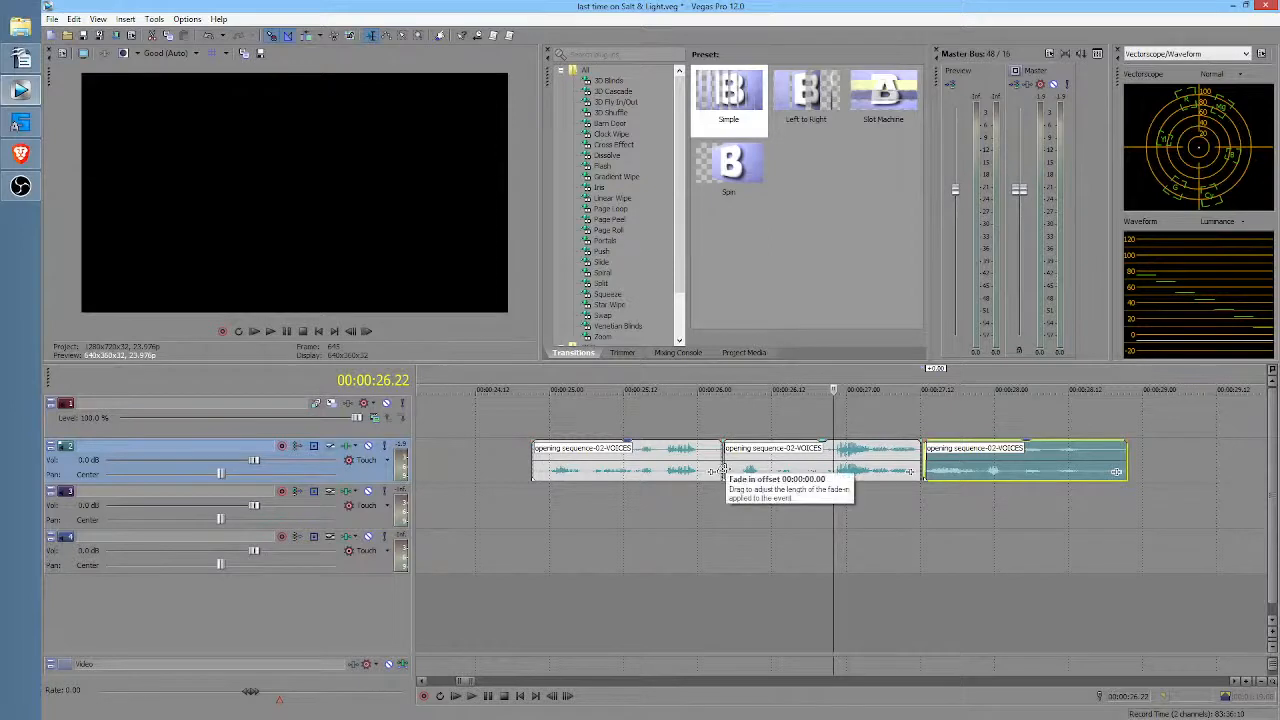
{"action": "left_click", "coordinate": [540, 506]}
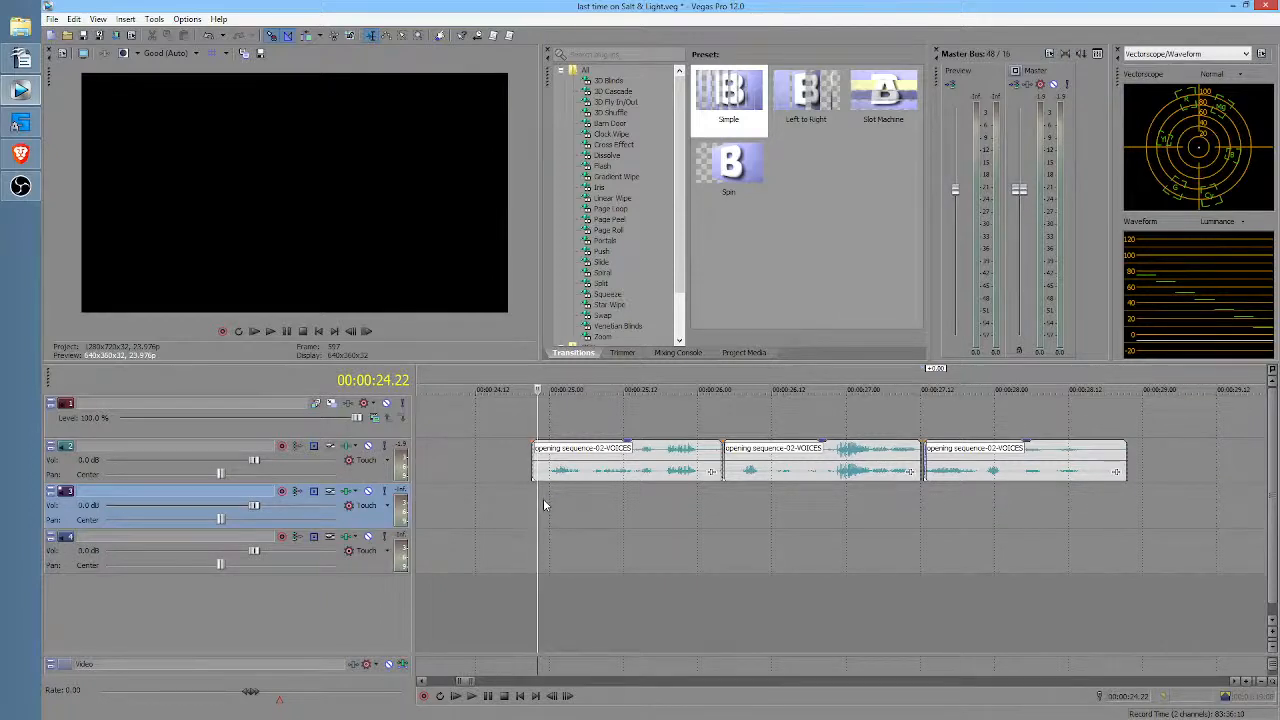
{"action": "left_click", "coordinate": [545, 500]}
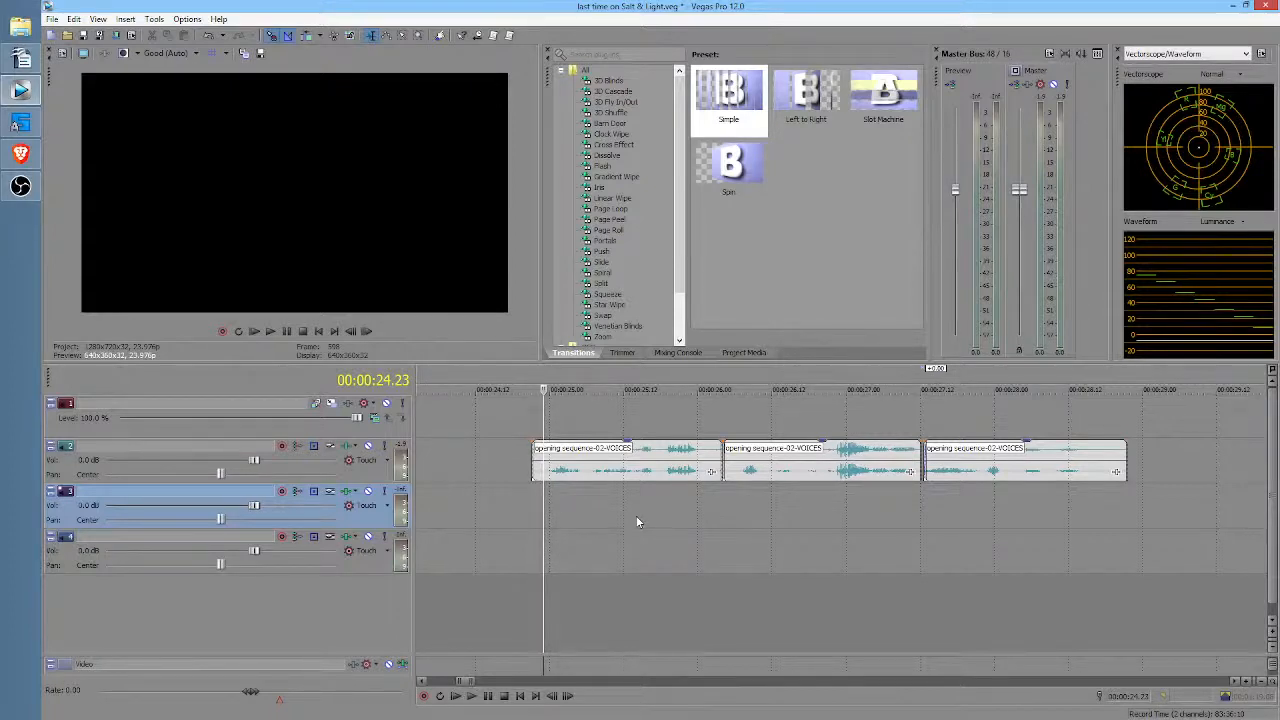
{"action": "key", "text": "space"}
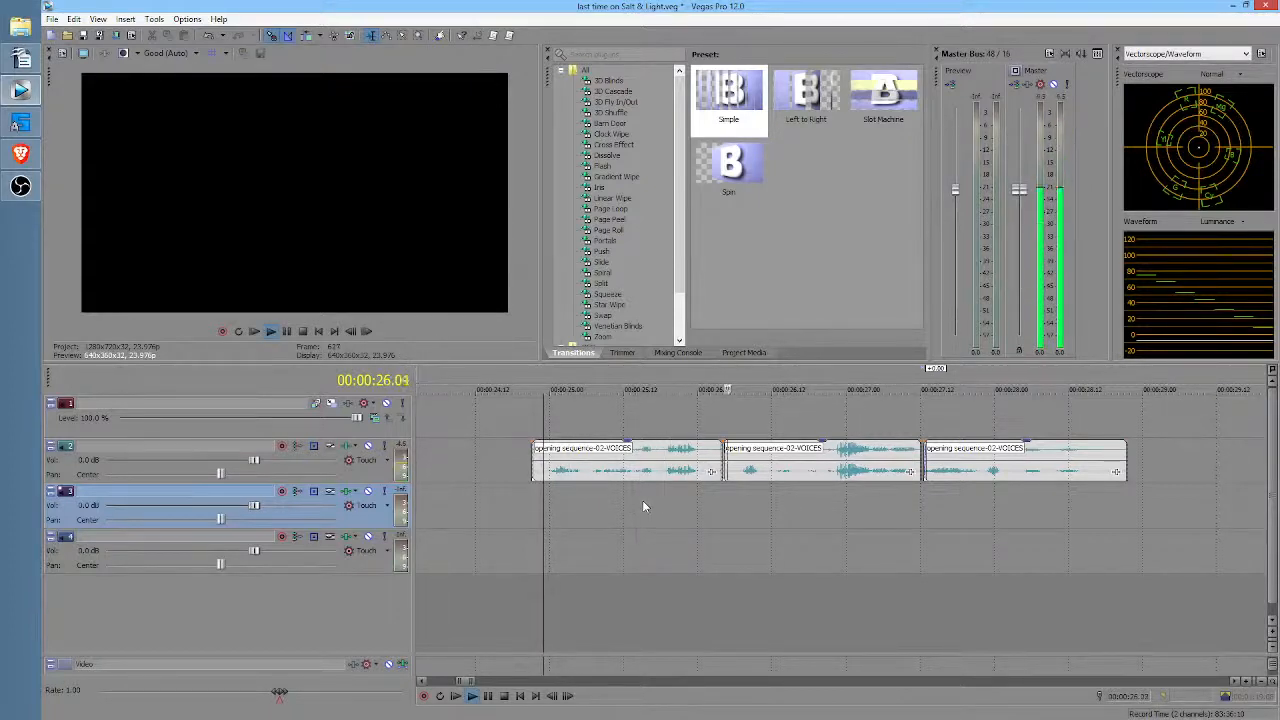
{"action": "key", "text": "space"}
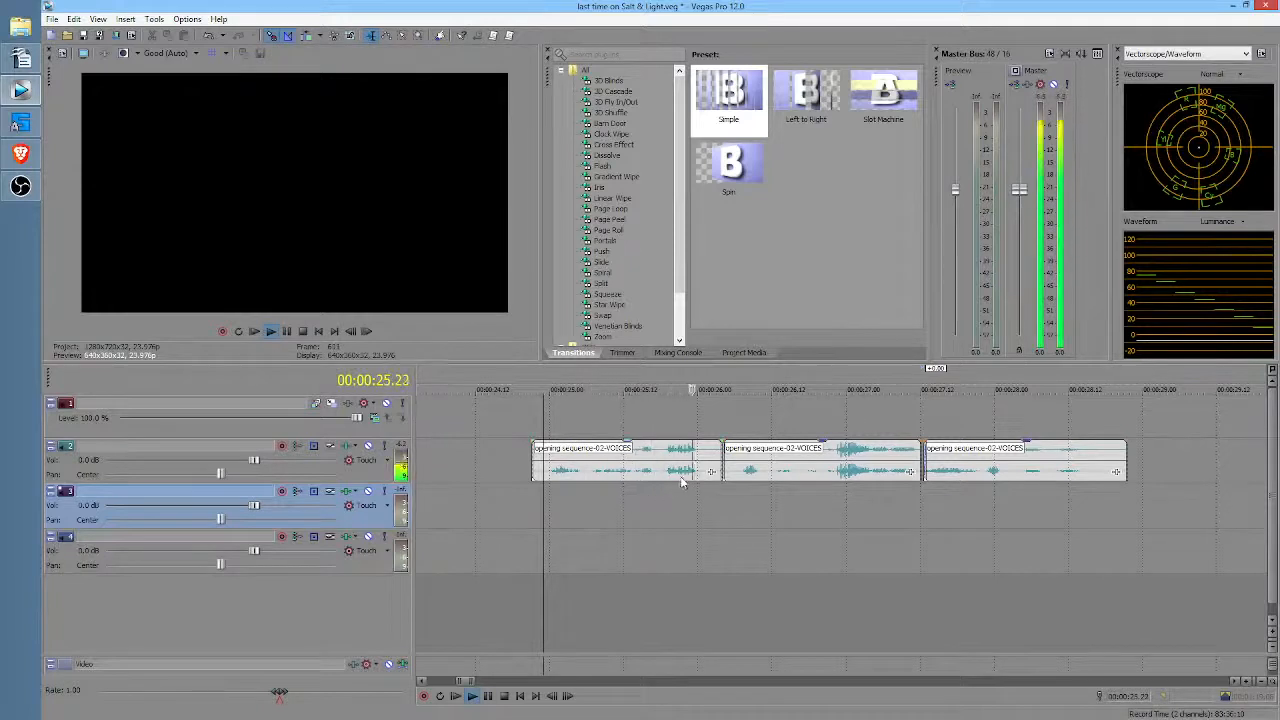
{"action": "key", "text": "space"}
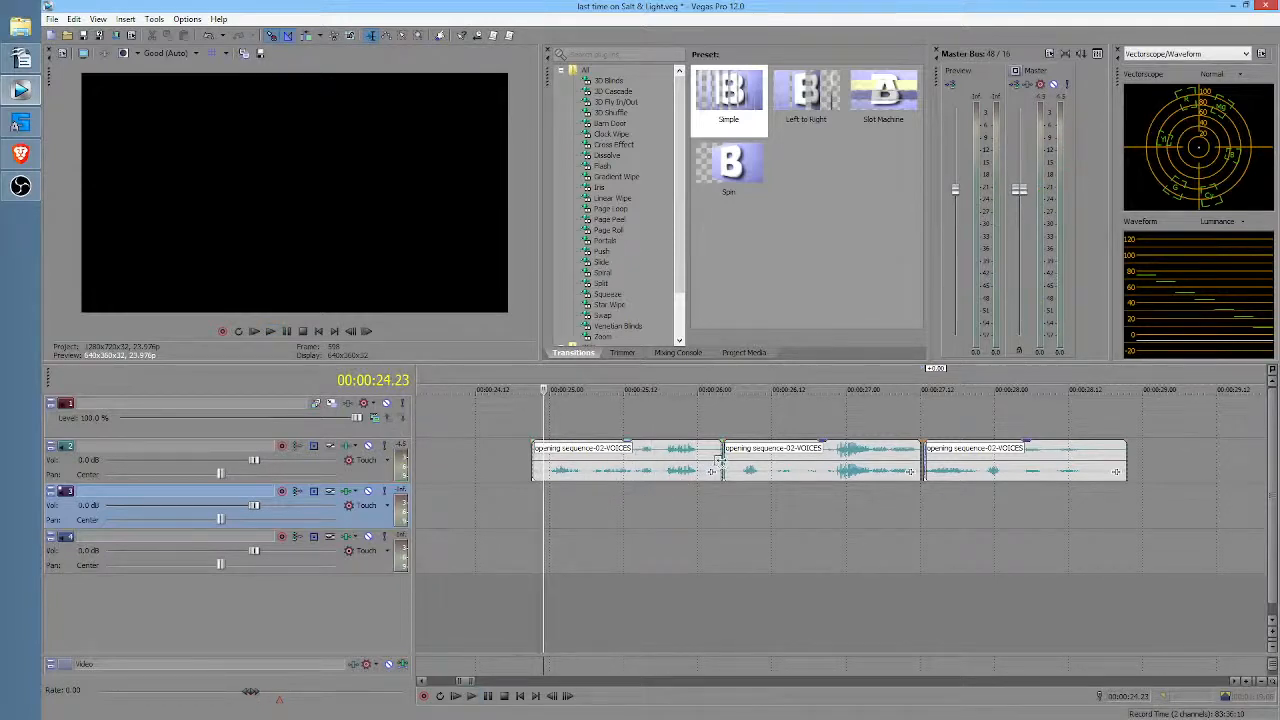
Step: Time-compress the first voice piece to about 1 second and position it to start at about 00:00:24.23
{"action": "left_click_drag", "start_coordinate": [716, 470], "coordinate": [680, 465]}
{"action": "key", "text": "space"}
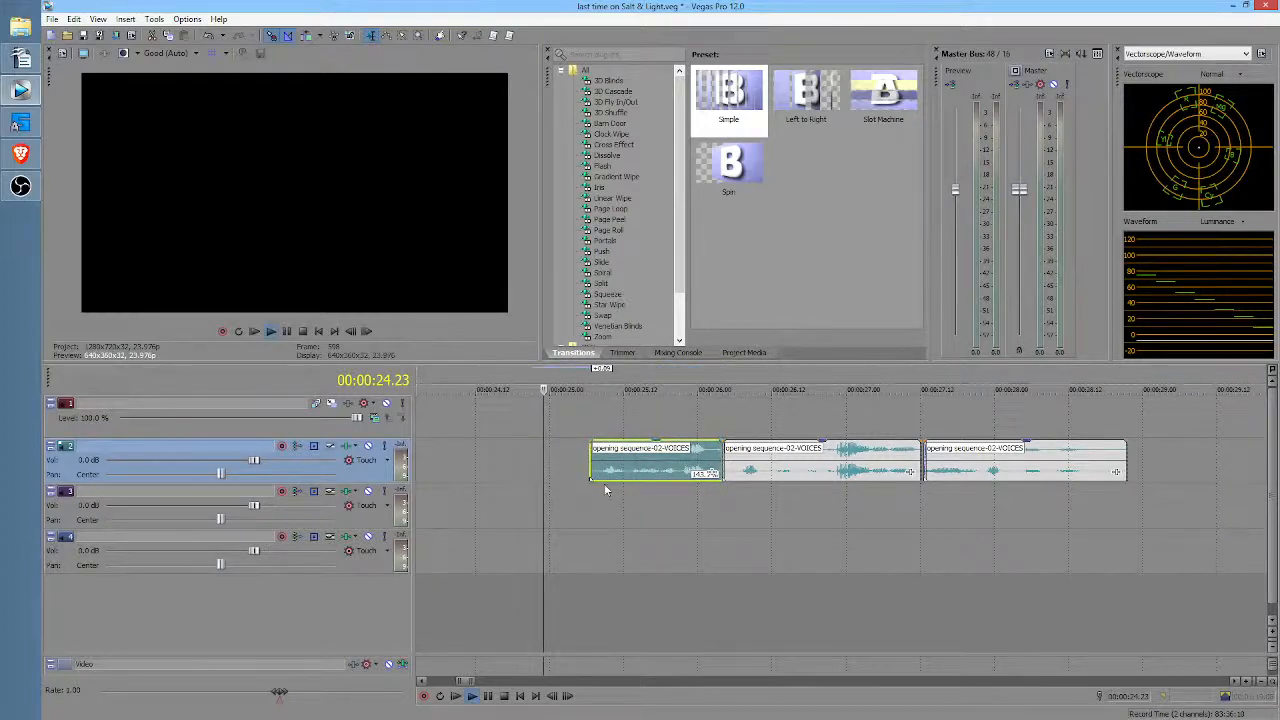
{"action": "key", "text": "space"}
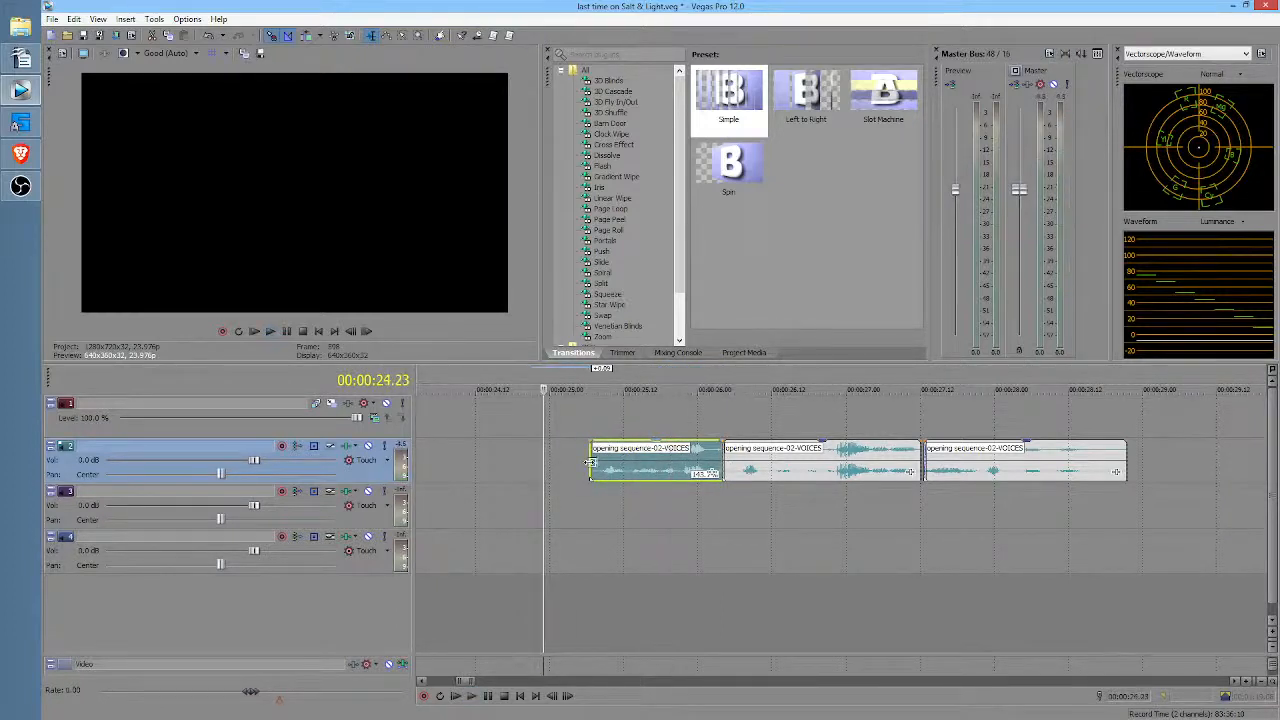
{"action": "key", "text": "alt"}
{"action": "left_click_drag", "start_coordinate": [720, 456], "coordinate": [686, 463]}
{"action": "left_click", "coordinate": [679, 462]}
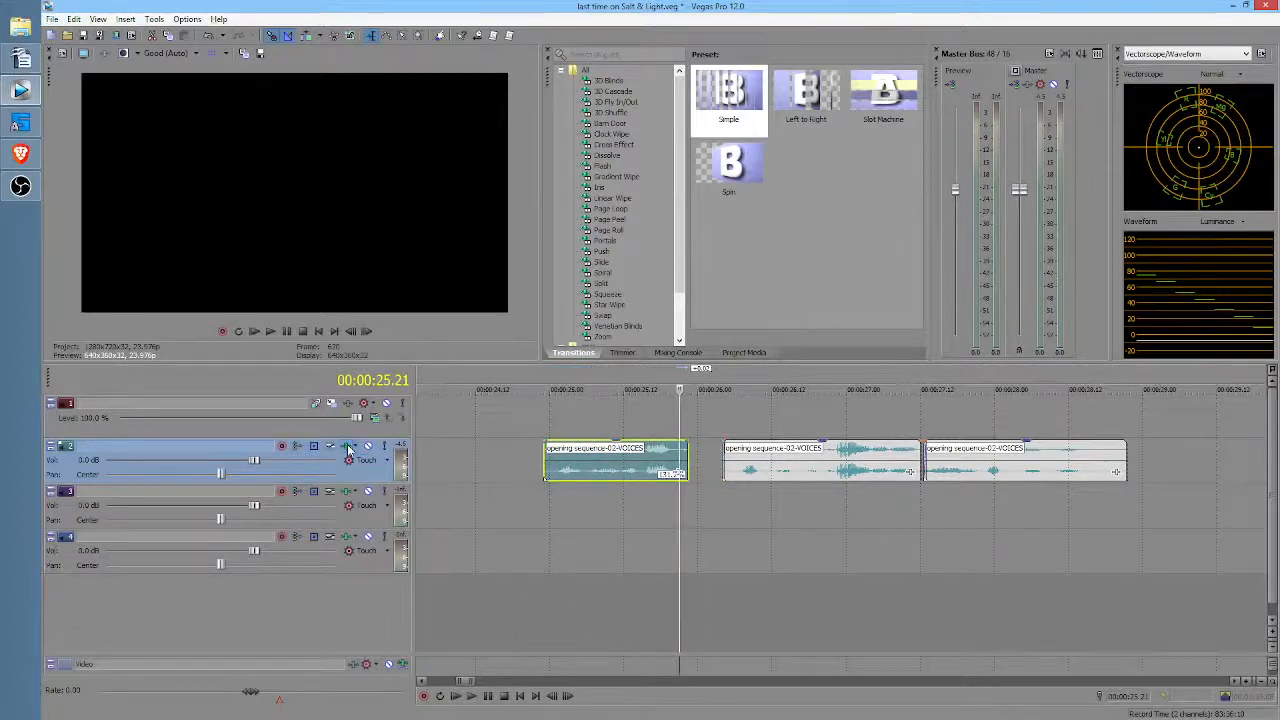
Step: Set the first voice piece's stretch attributes to Soloist (Speech) and listen to the compressed piece
{"action": "right_click", "coordinate": [636, 460]}
{"action": "left_click", "coordinate": [665, 445]}
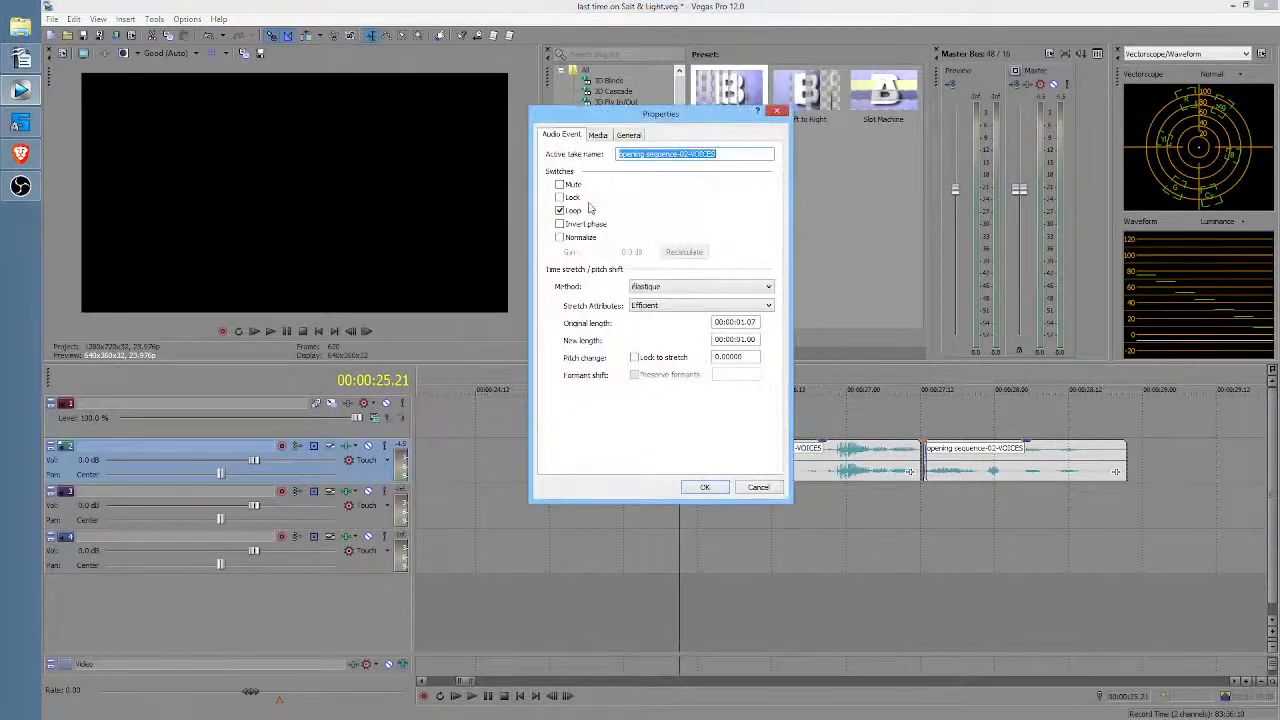
{"action": "left_click", "coordinate": [667, 309]}
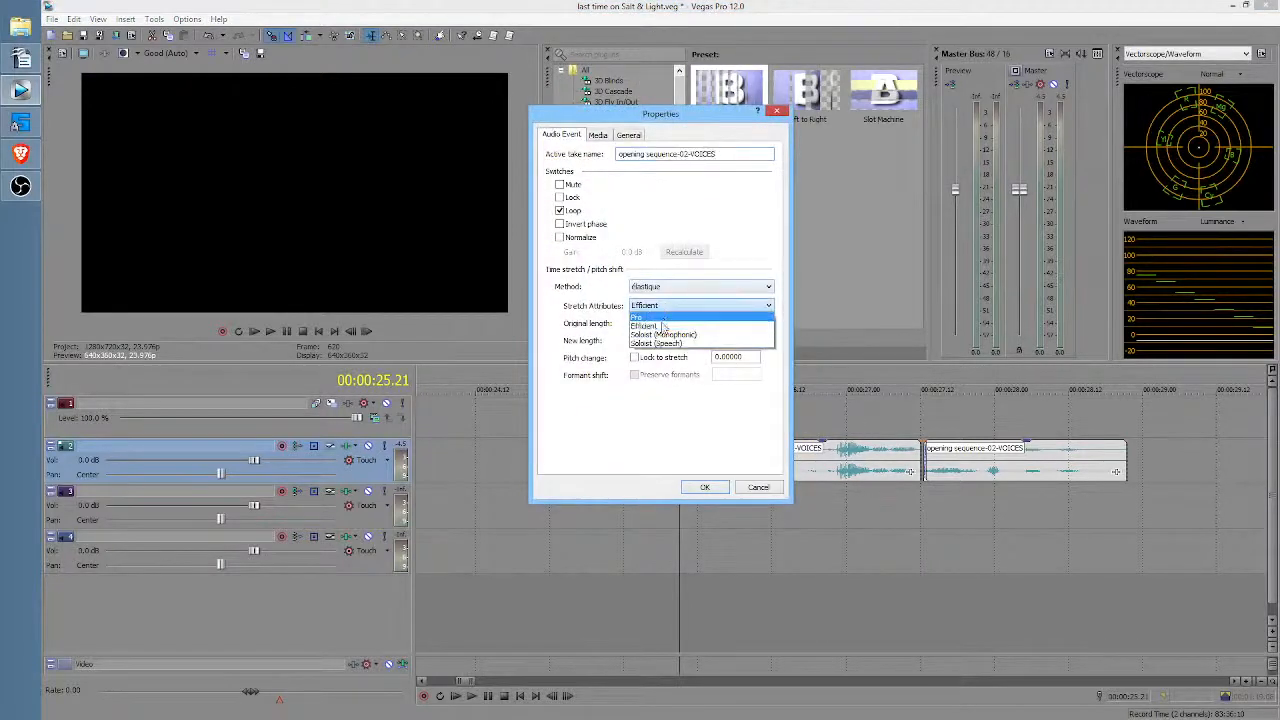
{"action": "left_click", "coordinate": [661, 346]}
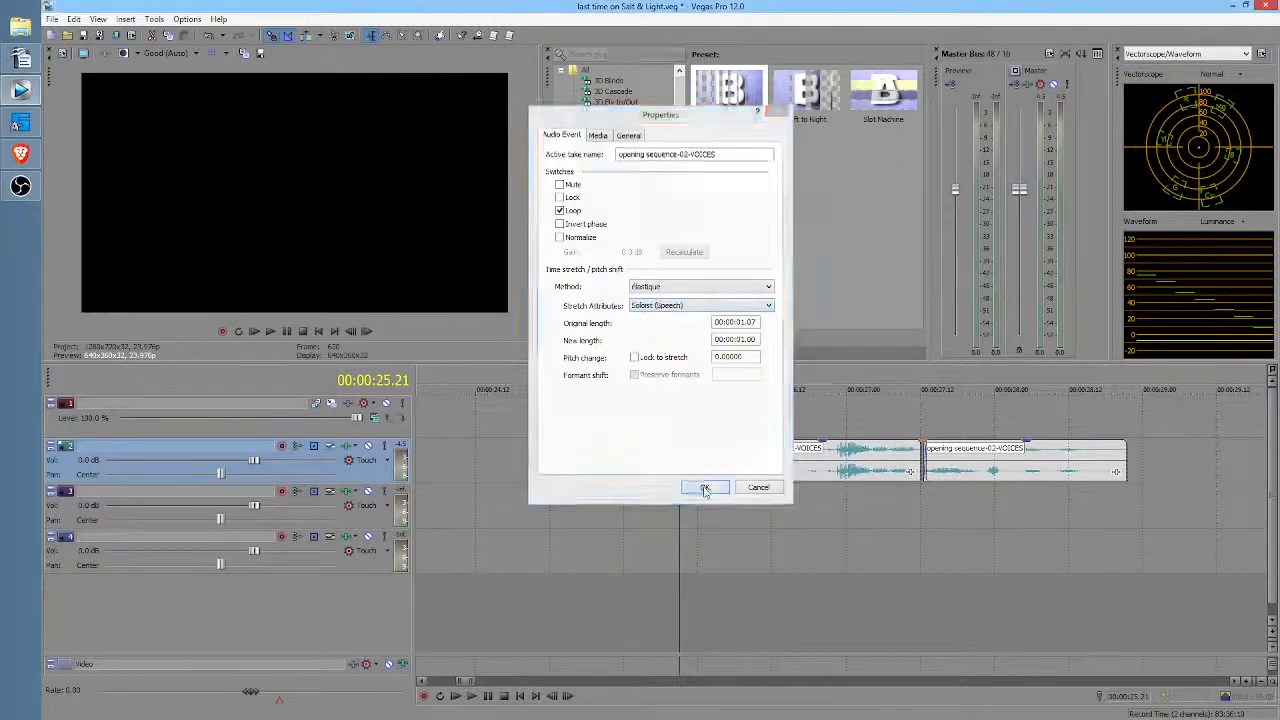
{"action": "left_click", "coordinate": [704, 487]}
{"action": "left_click", "coordinate": [538, 467]}
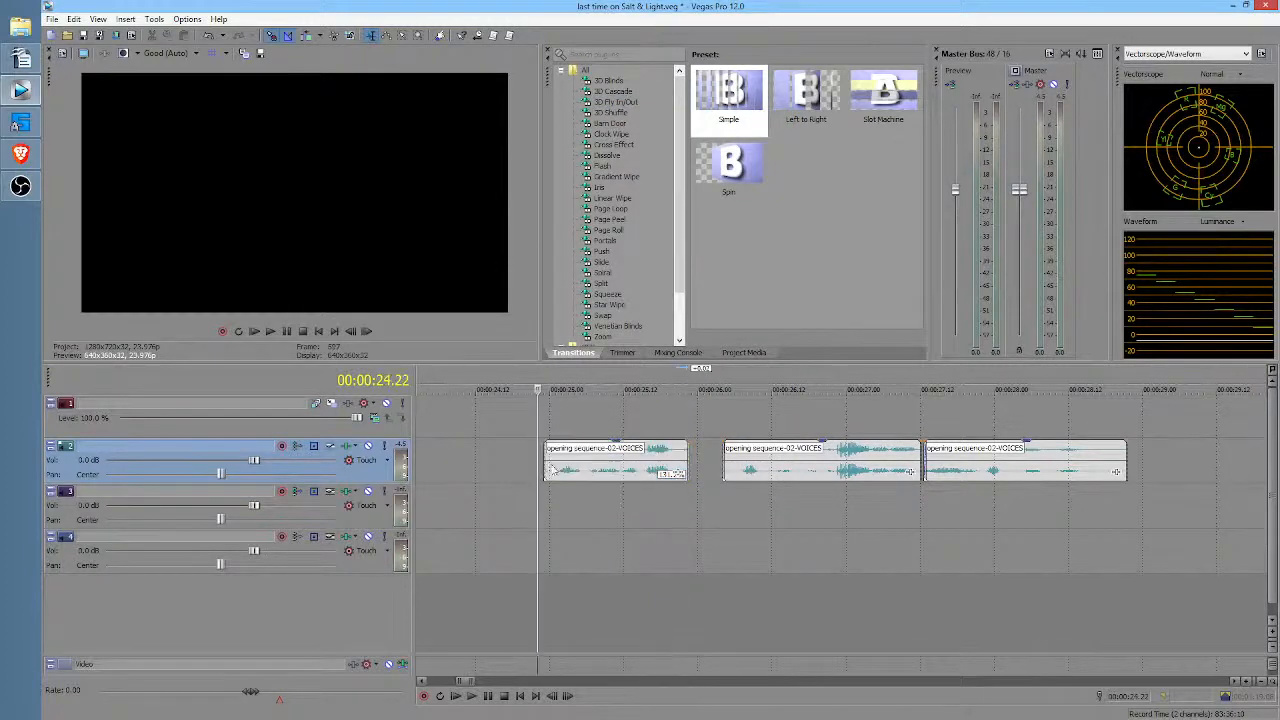
{"action": "key", "text": "space"}
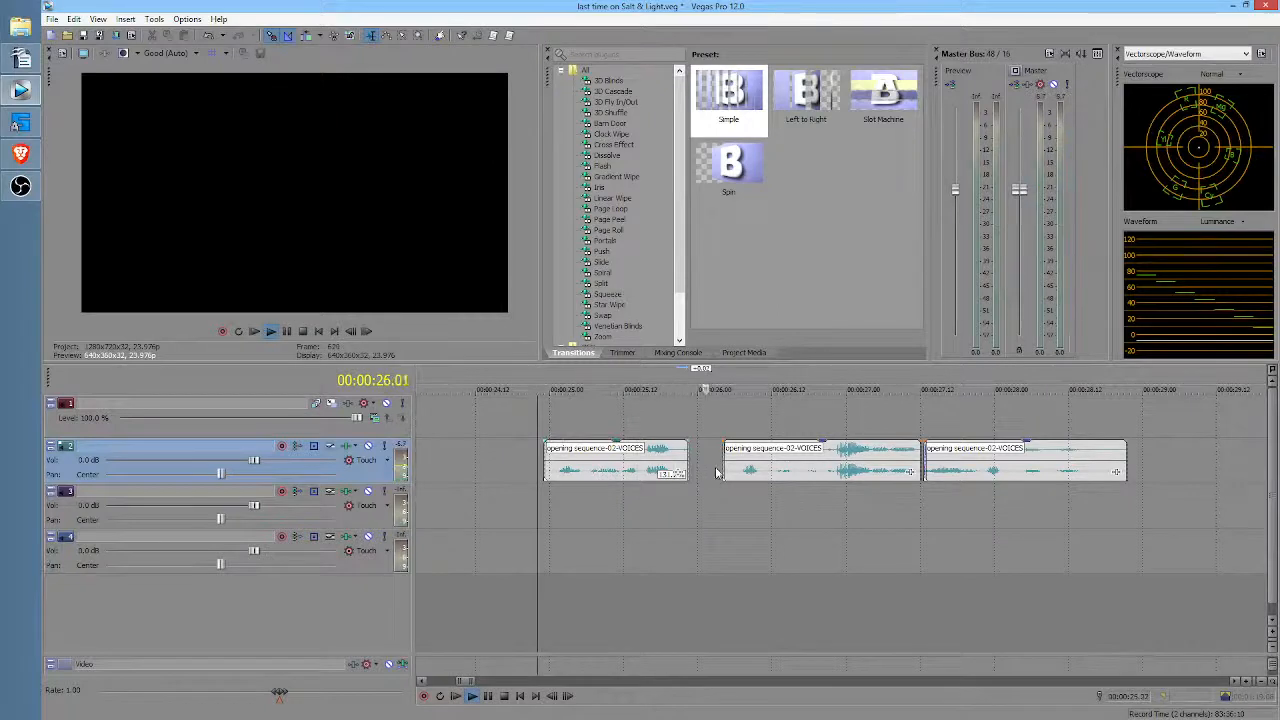
{"action": "key", "text": "space"}
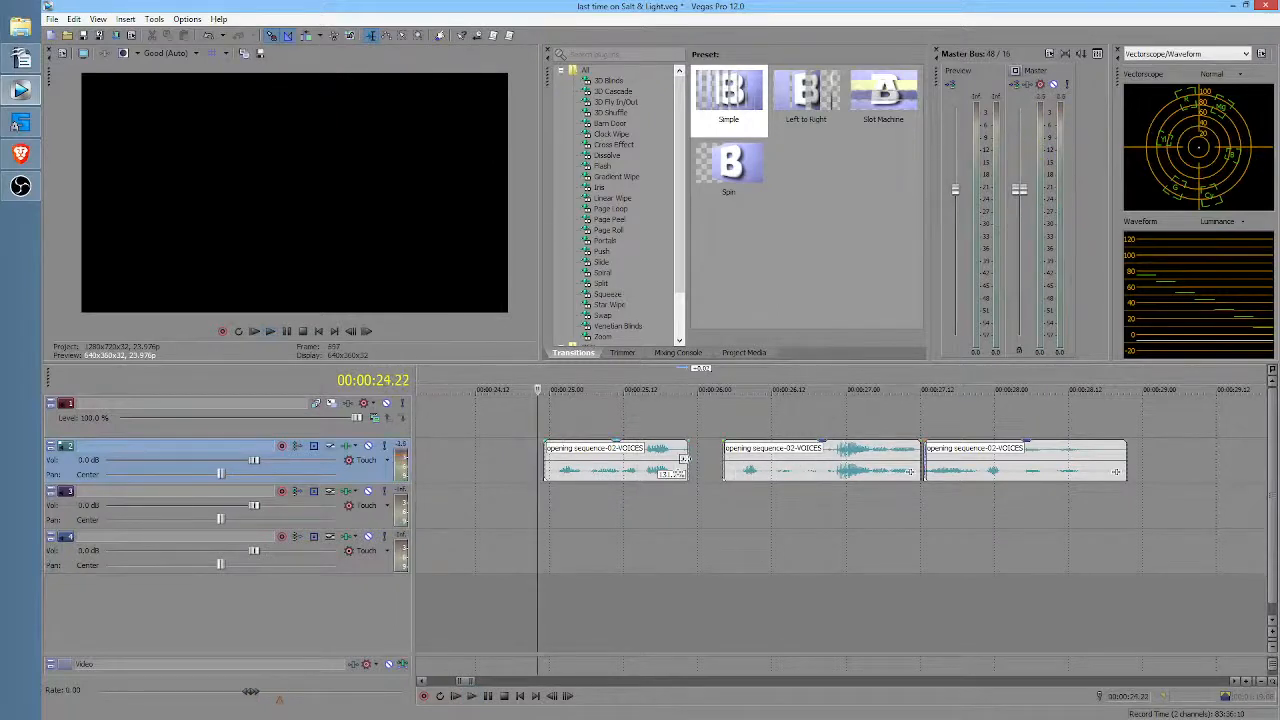
Step: Time-stretch the first voice piece's end slightly longer, pull the second piece about 6 frames earlier to overlap it, and play the join
{"action": "left_click_drag", "start_coordinate": [684, 459], "coordinate": [696, 459]}
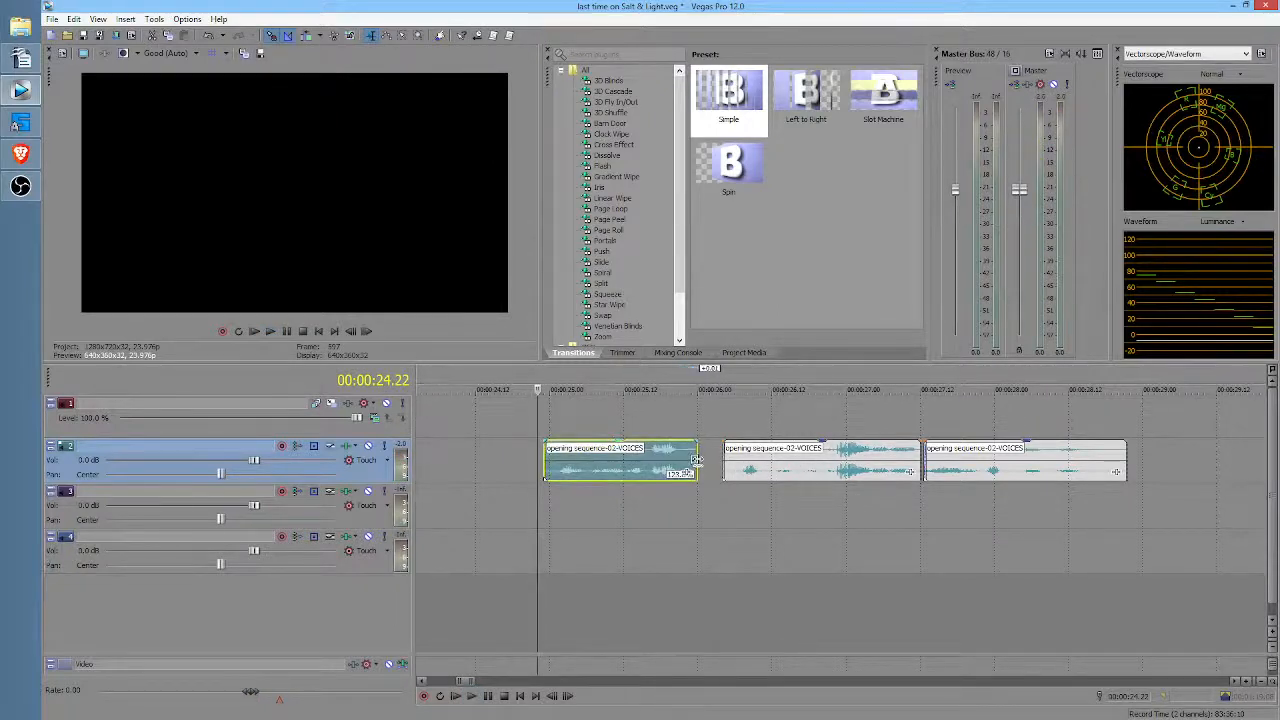
{"action": "left_click_drag", "start_coordinate": [802, 458], "coordinate": [767, 459]}
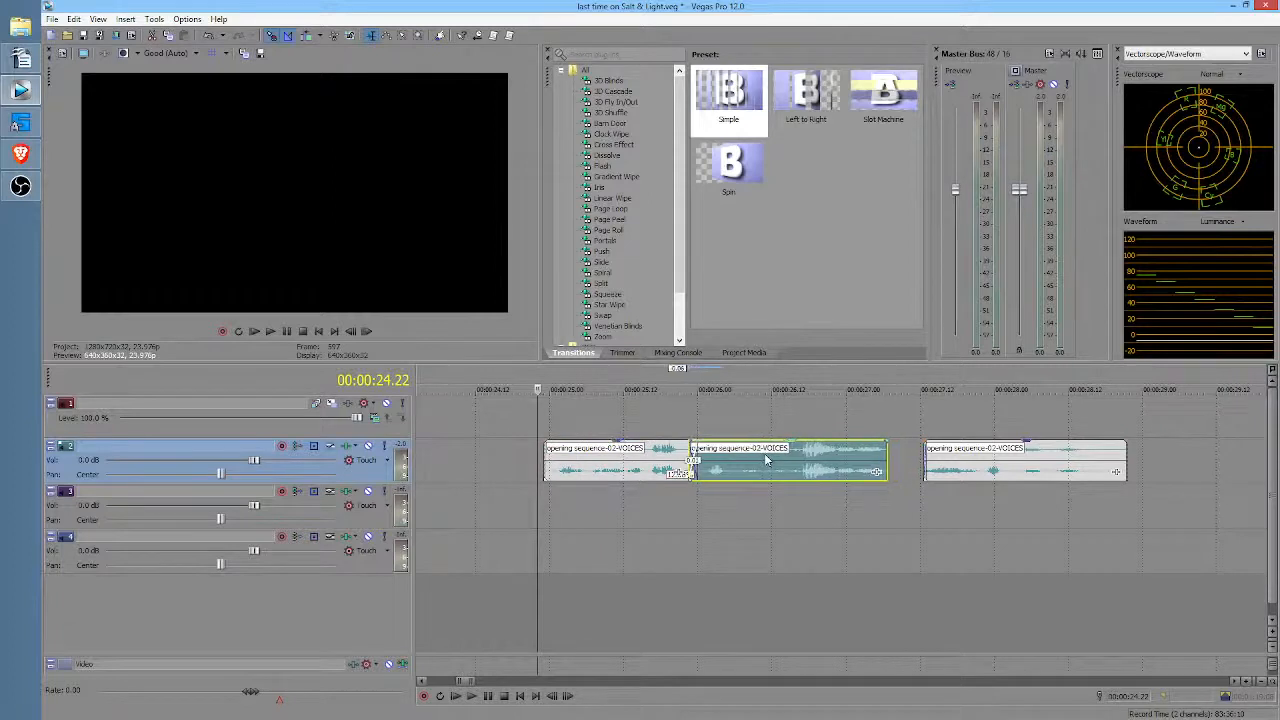
{"action": "left_click", "coordinate": [558, 500]}
{"action": "key", "text": "space"}
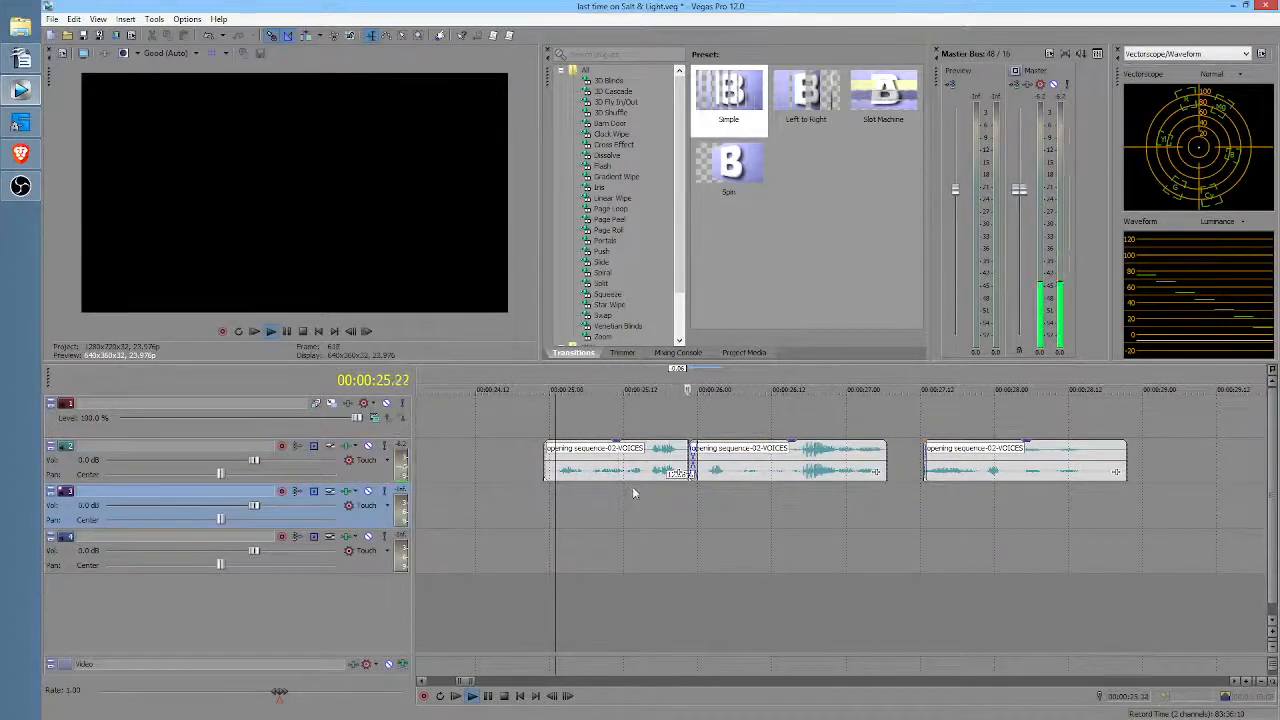
{"action": "key", "text": "space"}
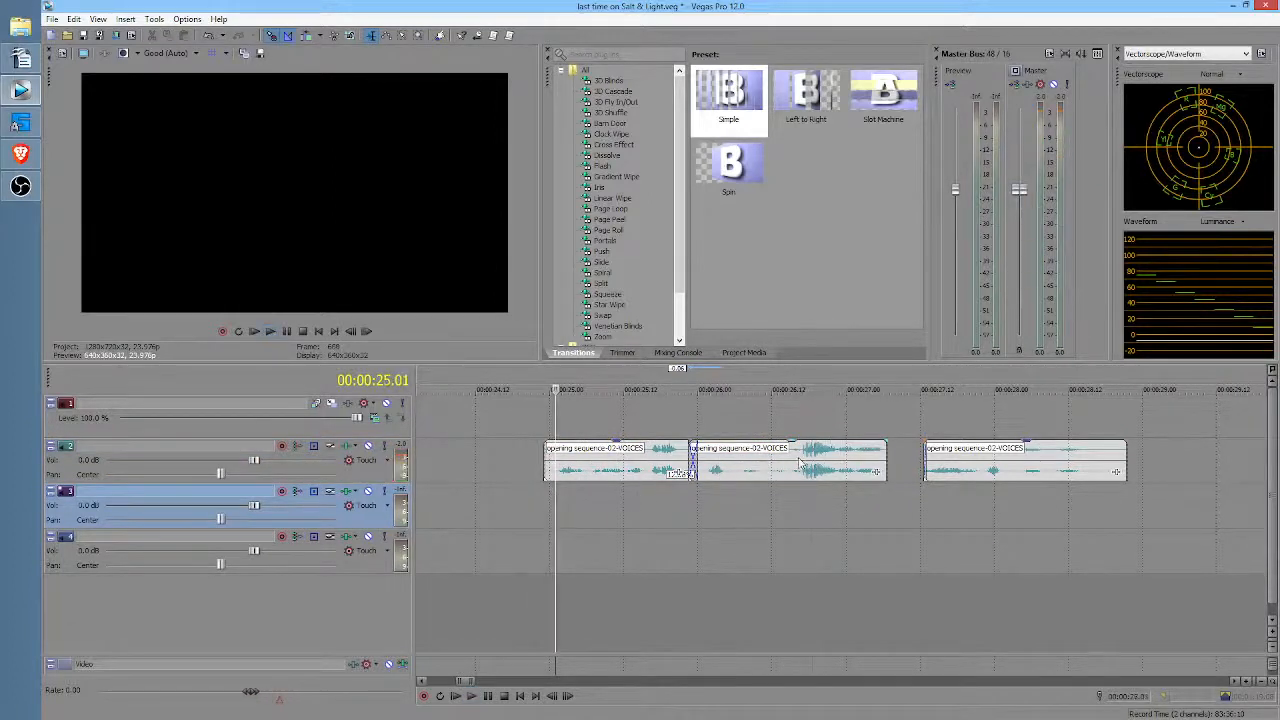
Step: Split the second voice piece at 00:00:26.16, just before its loud passage
{"action": "left_click", "coordinate": [799, 461]}
{"action": "key", "text": "s"}
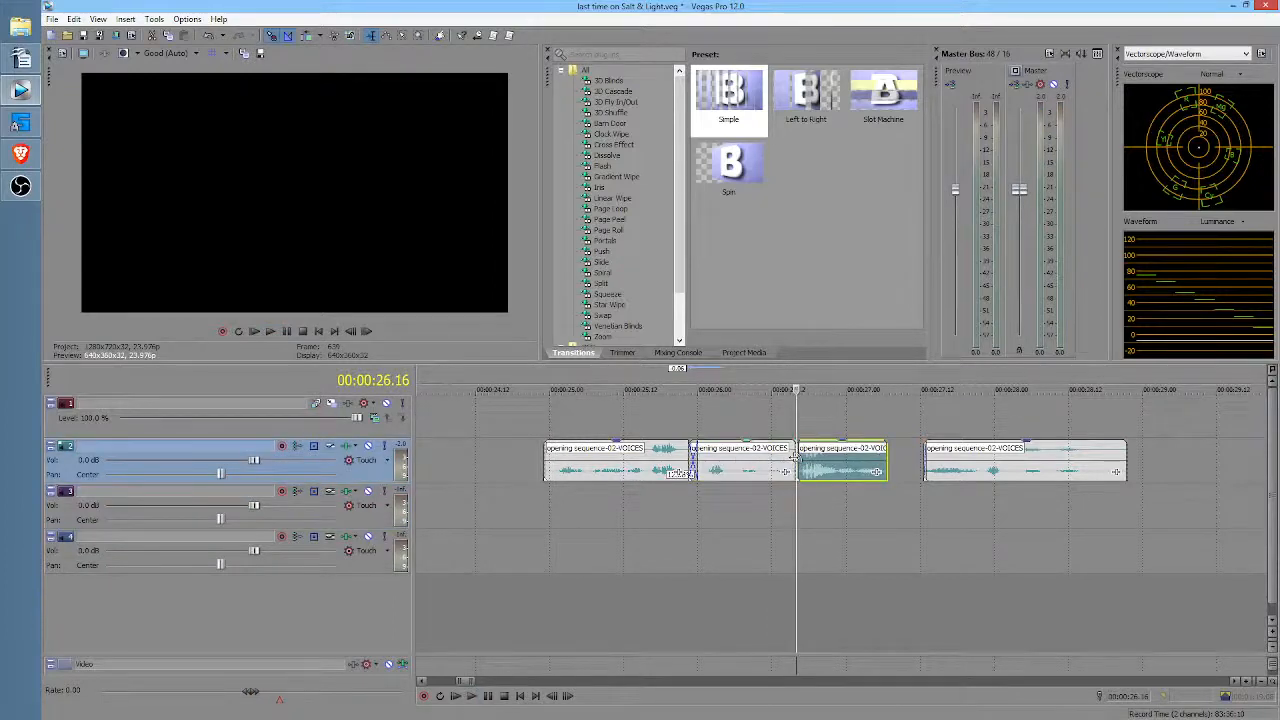
{"action": "left_click", "coordinate": [785, 471]}
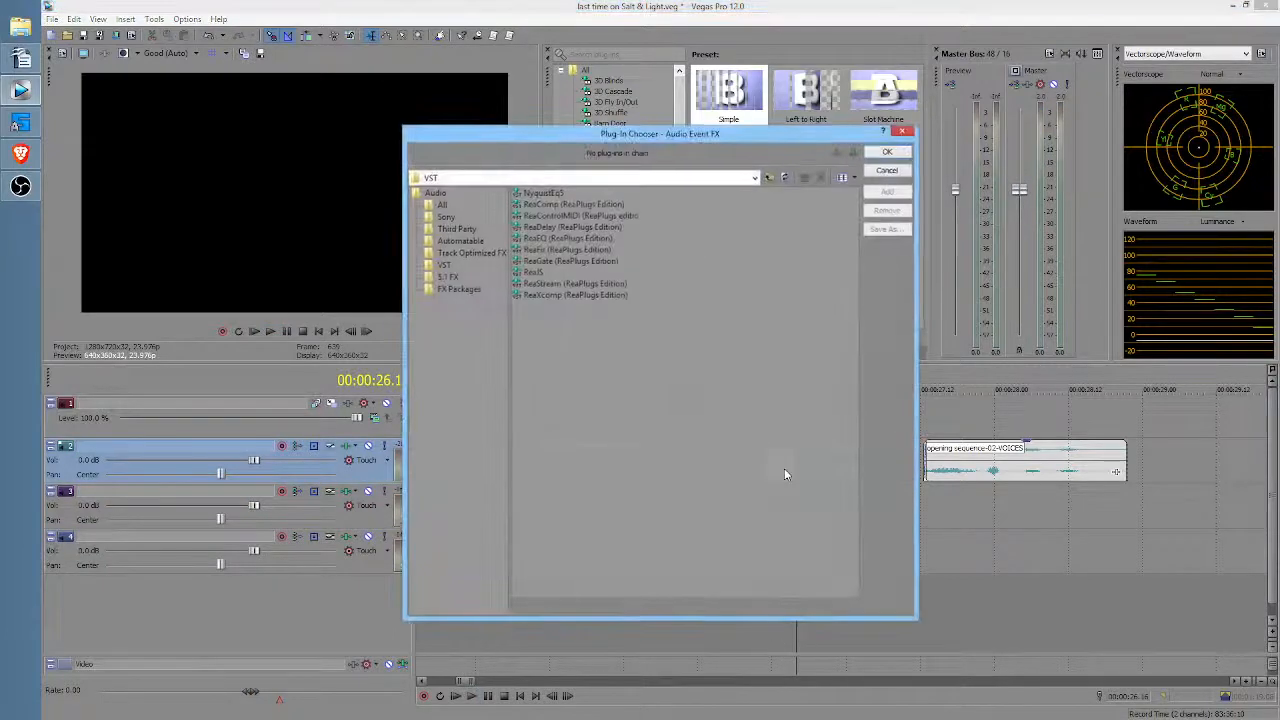
{"action": "key", "text": "Escape"}
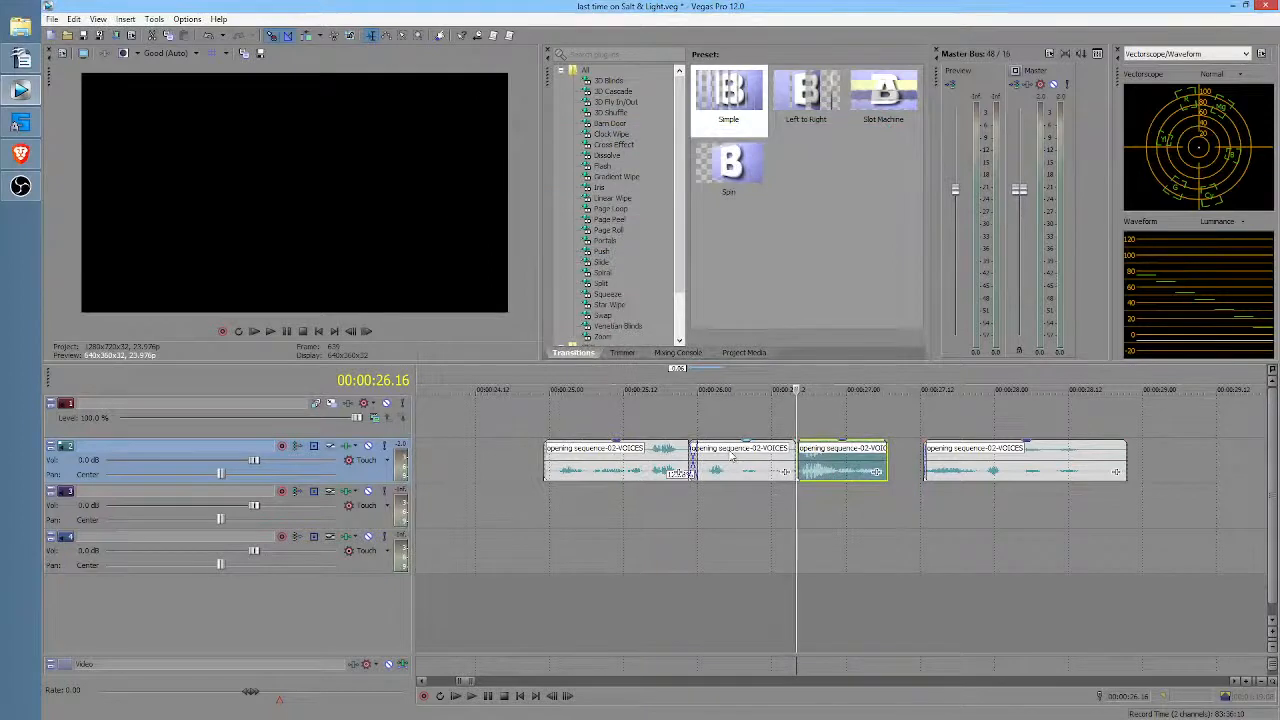
Step: Move the long remaining voice clip about 6 seconds earlier so it starts near 00:00:30
{"action": "scroll", "coordinate": [740, 460], "scroll_direction": "down", "scroll_amount": 5}
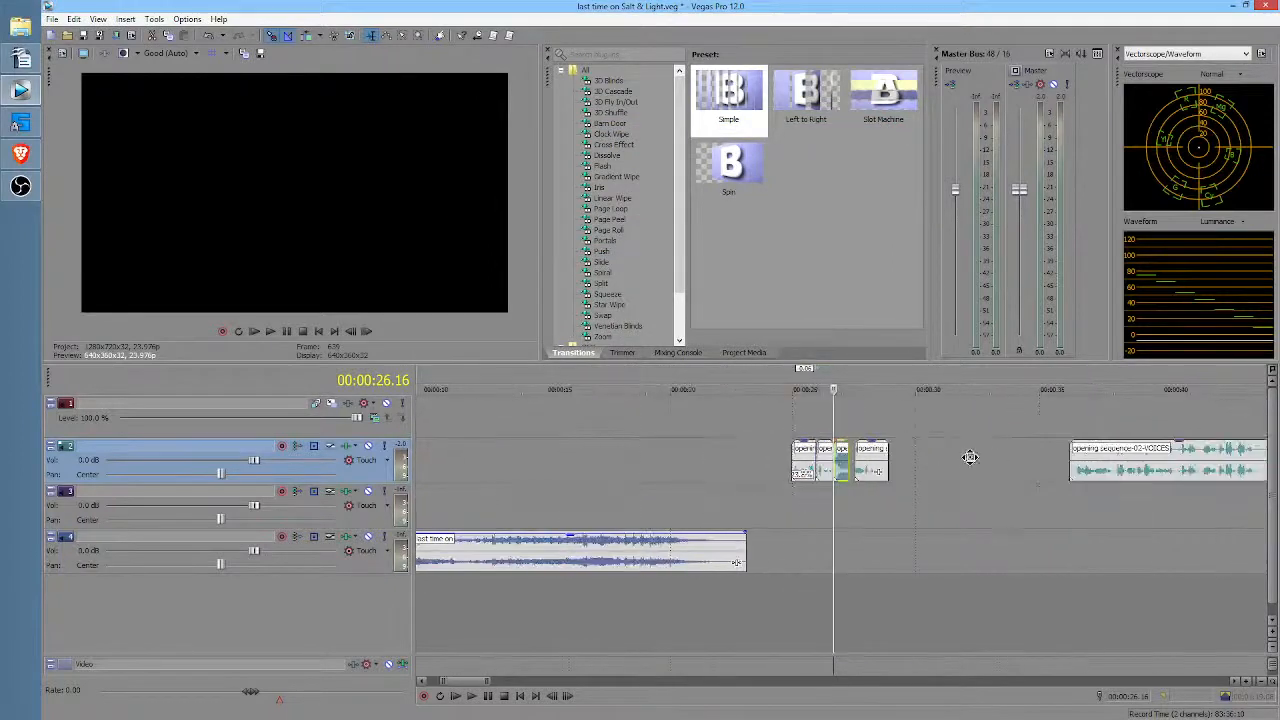
{"action": "scroll", "coordinate": [994, 449], "scroll_direction": "right", "scroll_amount": 1}
{"action": "scroll", "coordinate": [824, 459], "scroll_direction": "up", "scroll_amount": 2}
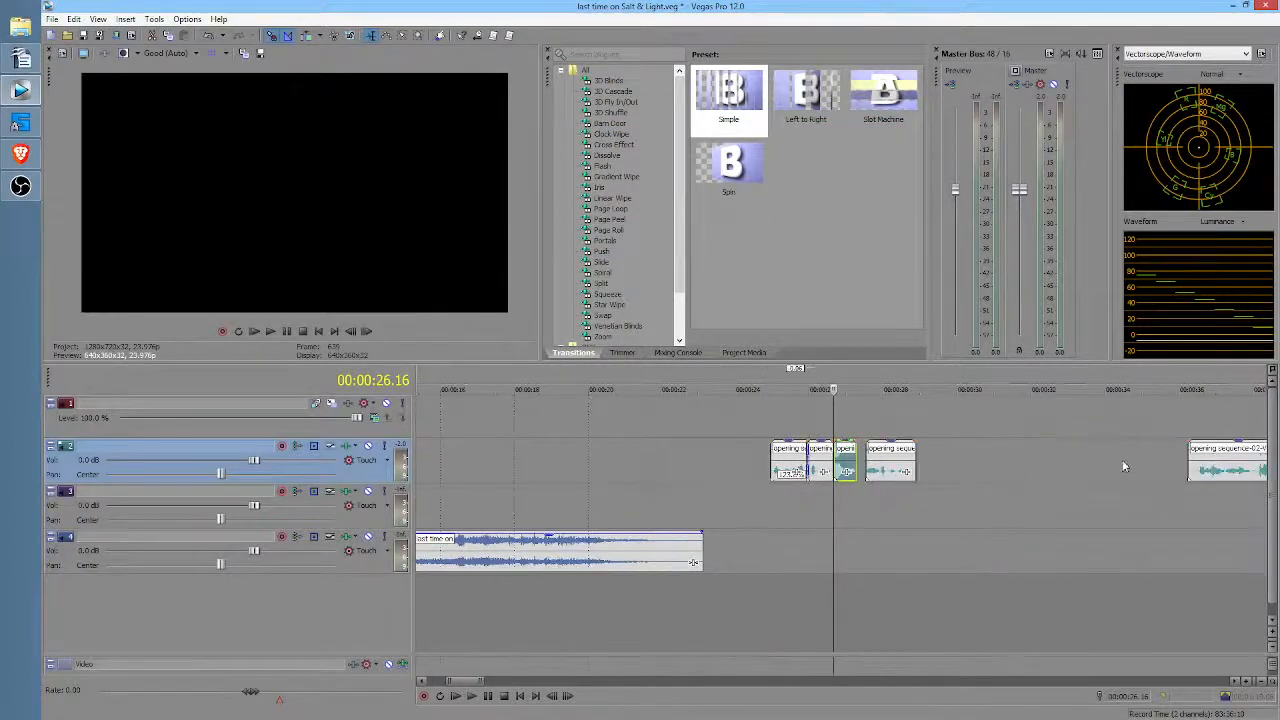
{"action": "left_click_drag", "start_coordinate": [1224, 465], "coordinate": [987, 465]}
{"action": "scroll", "coordinate": [987, 465], "scroll_direction": "down", "scroll_amount": 3}
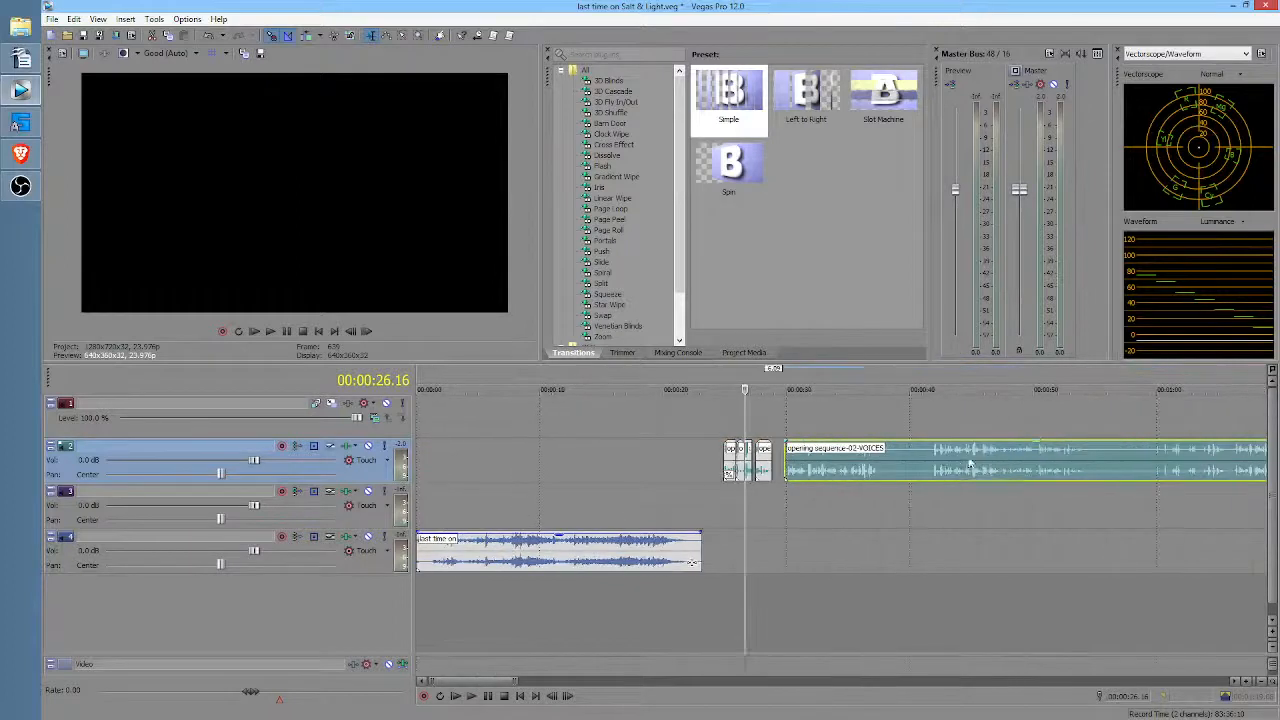
Step: Set the long voice clip's time-stretch method to élastique with the Soloist (Speech) stretch attributes
{"action": "right_click", "coordinate": [959, 457]}
{"action": "left_click", "coordinate": [985, 448]}
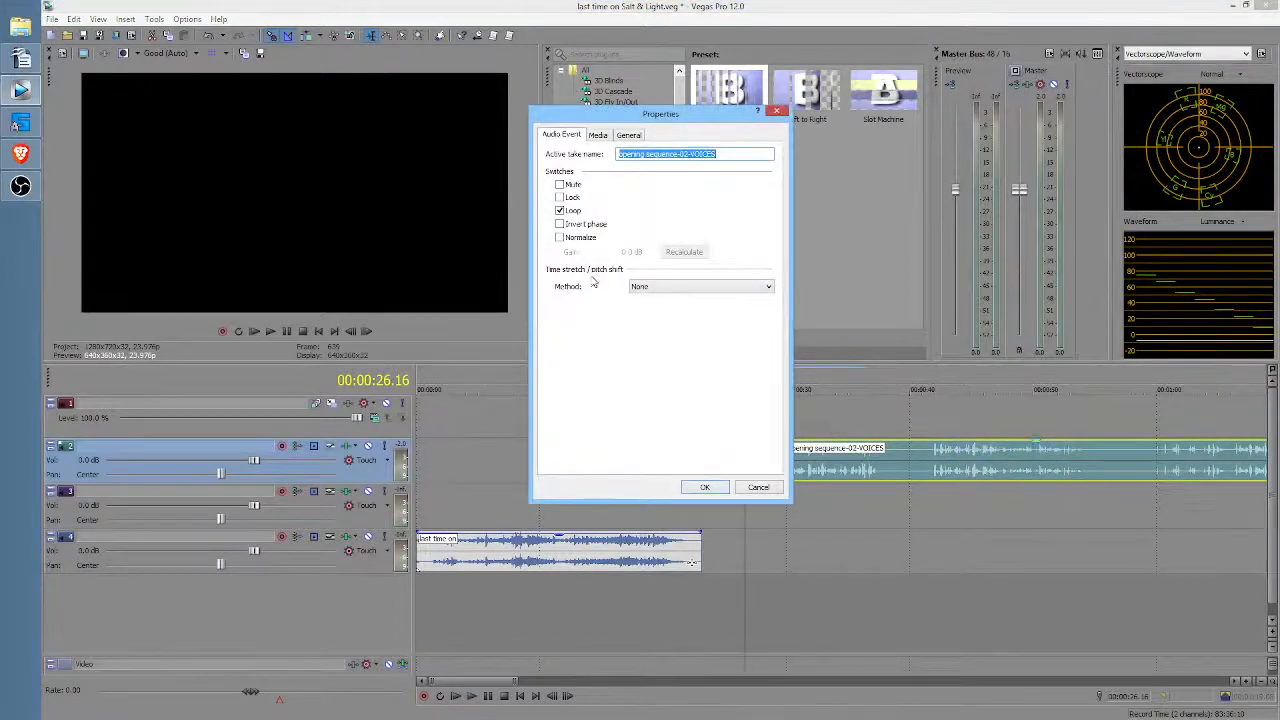
{"action": "left_click", "coordinate": [640, 287]}
{"action": "left_click", "coordinate": [660, 314]}
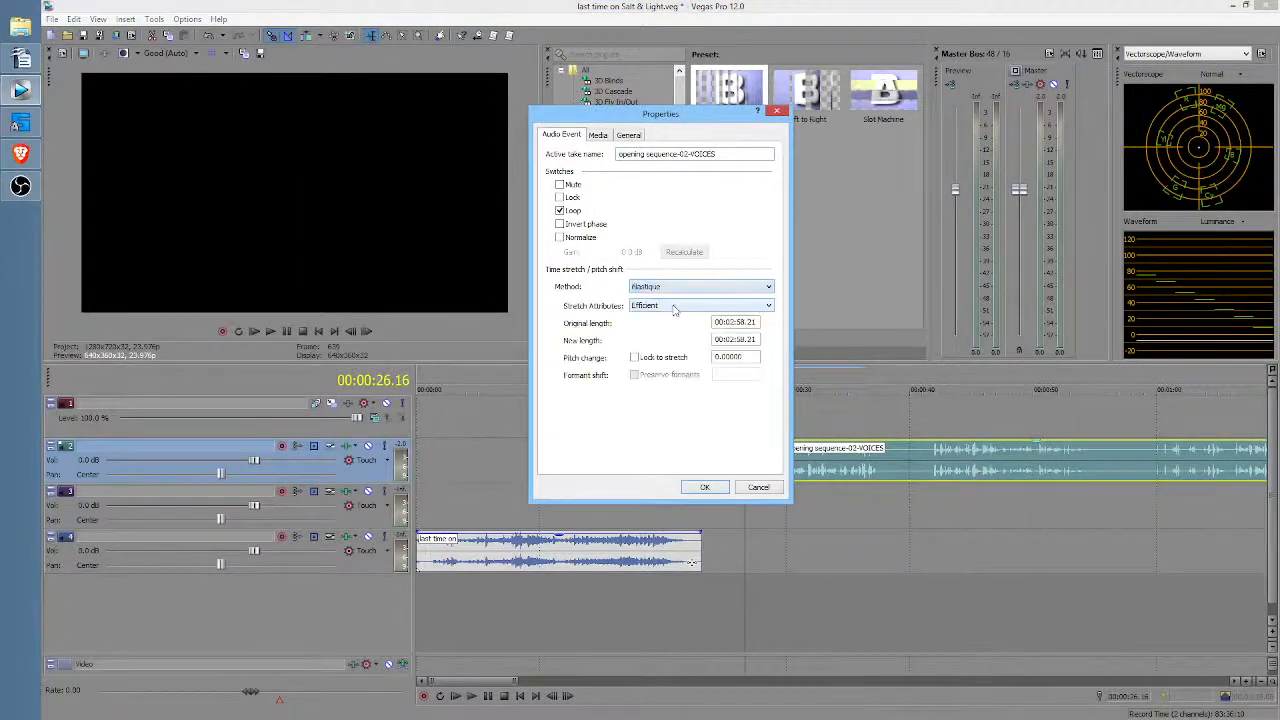
{"action": "left_click", "coordinate": [675, 306]}
{"action": "left_click", "coordinate": [668, 343]}
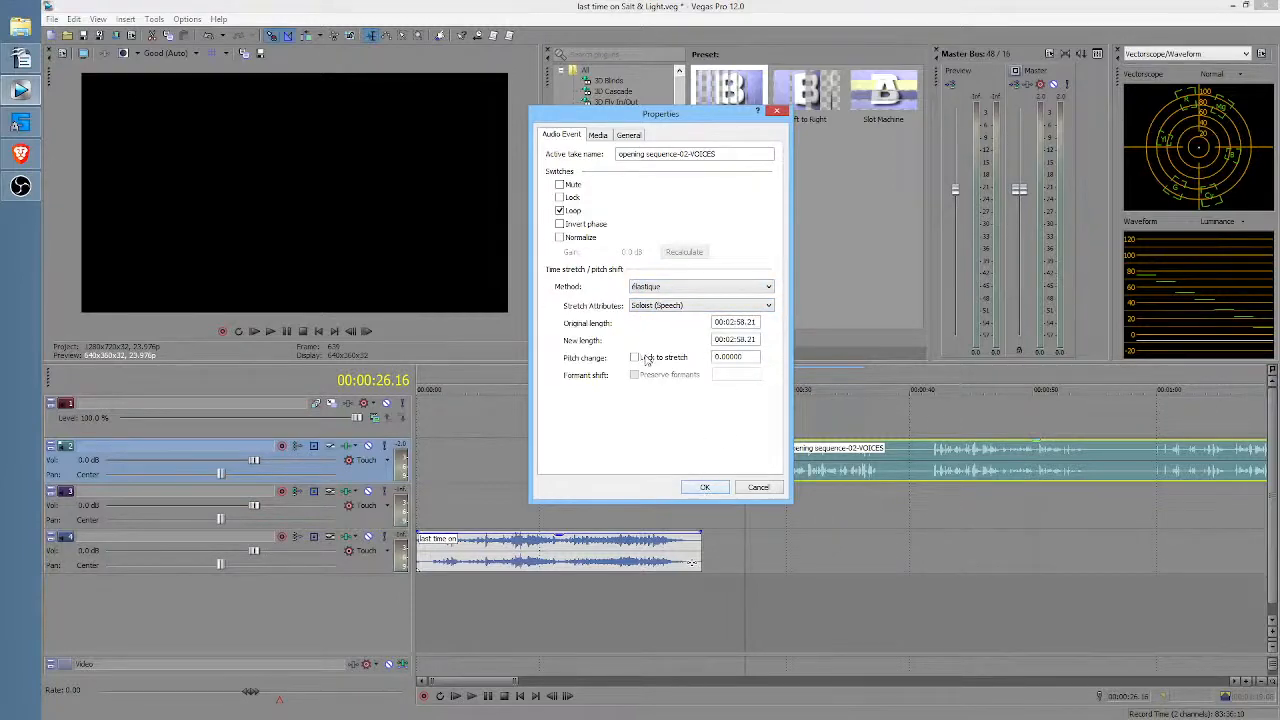
{"action": "left_click", "coordinate": [708, 486]}
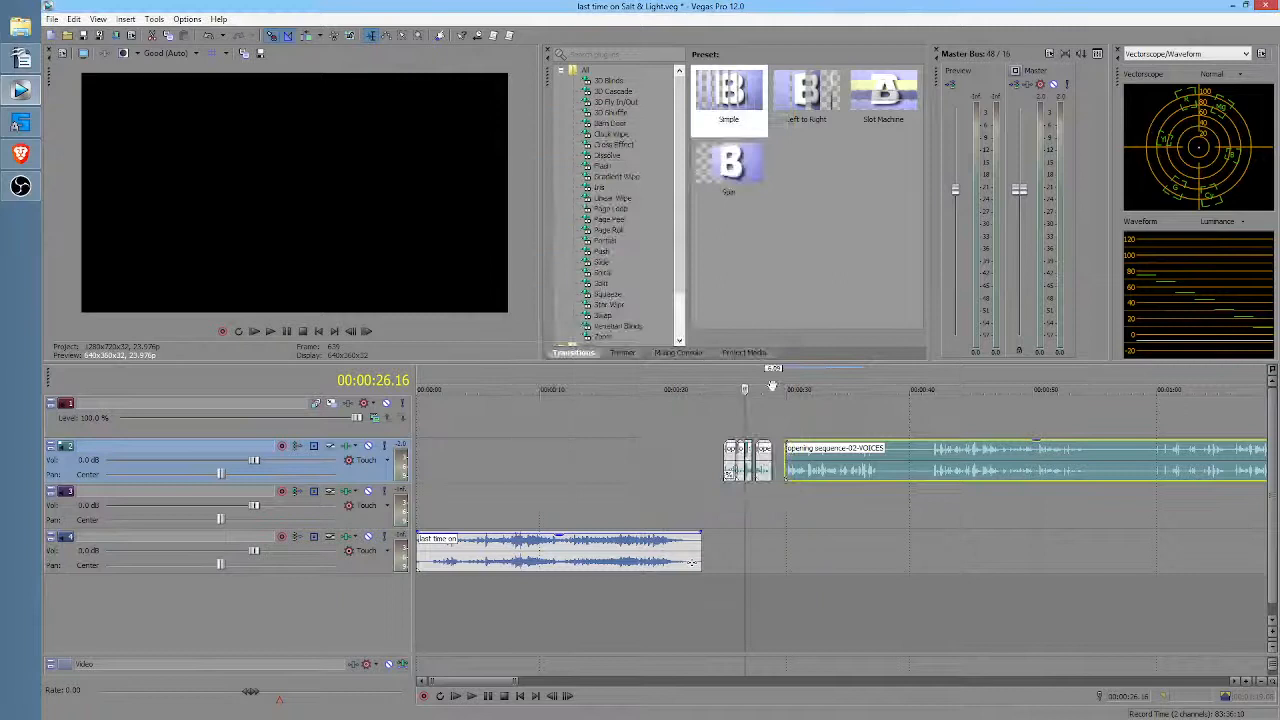
Step: Play the voice pieces from the start of the first piece to review the tightened dialogue
{"action": "left_click", "coordinate": [738, 423]}
{"action": "scroll", "coordinate": [738, 423], "scroll_direction": "up", "scroll_amount": 4}
{"action": "scroll", "coordinate": [858, 415], "scroll_direction": "right", "scroll_amount": 3}
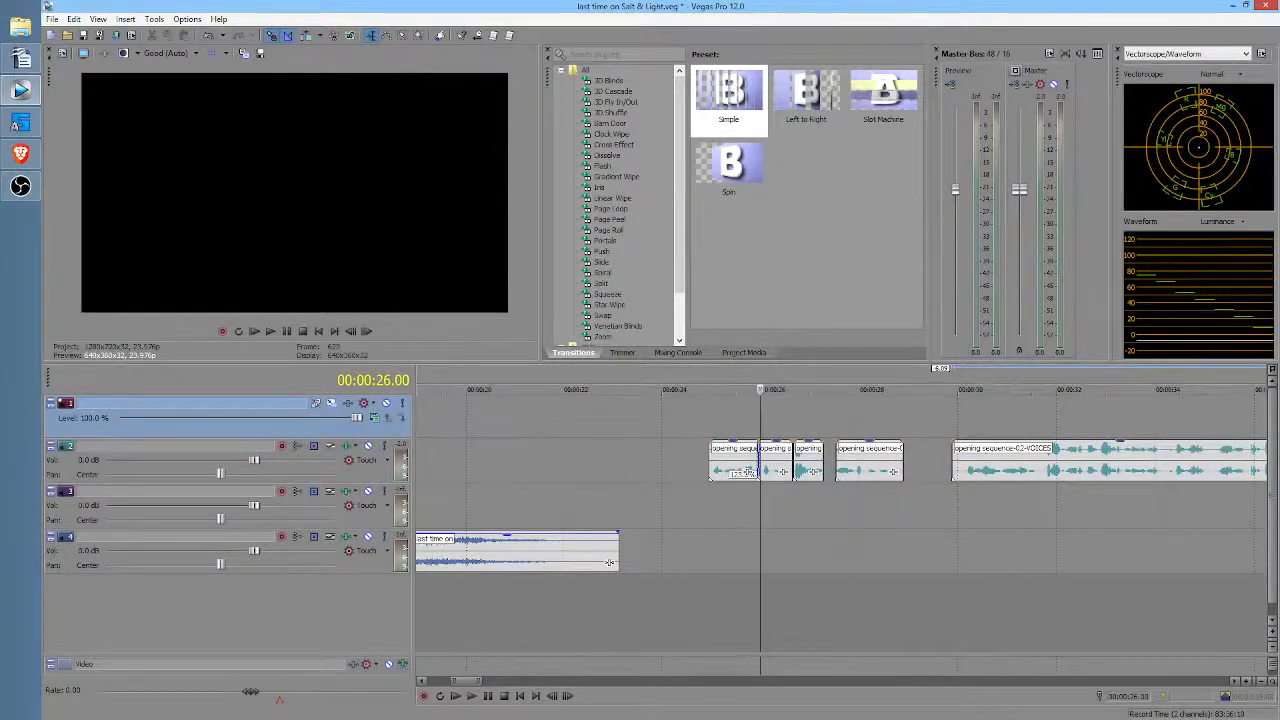
{"action": "left_click", "coordinate": [710, 424]}
{"action": "key", "text": "space"}
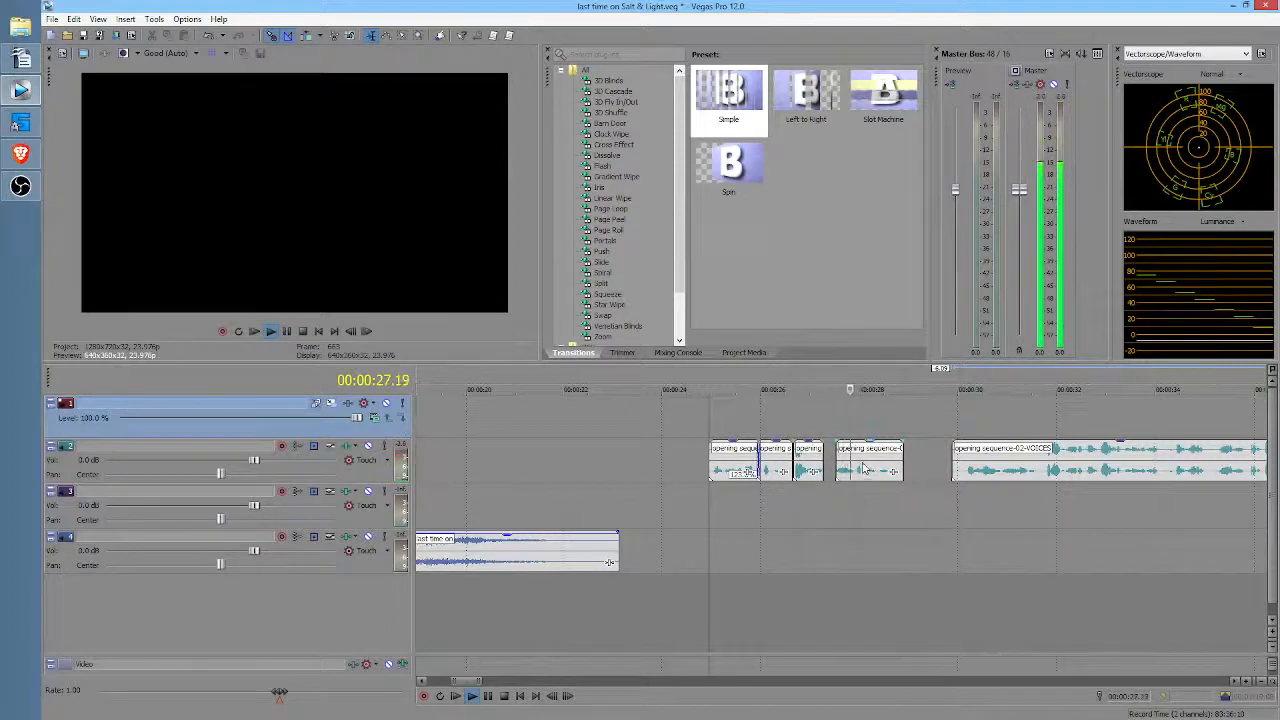
Step: Move the last short voice piece earlier so it directly follows the third piece, and play the dialogue from 00:00:26.00
{"action": "key", "text": "space"}
{"action": "left_click_drag", "start_coordinate": [864, 470], "coordinate": [855, 470]}
{"action": "left_click", "coordinate": [763, 423]}
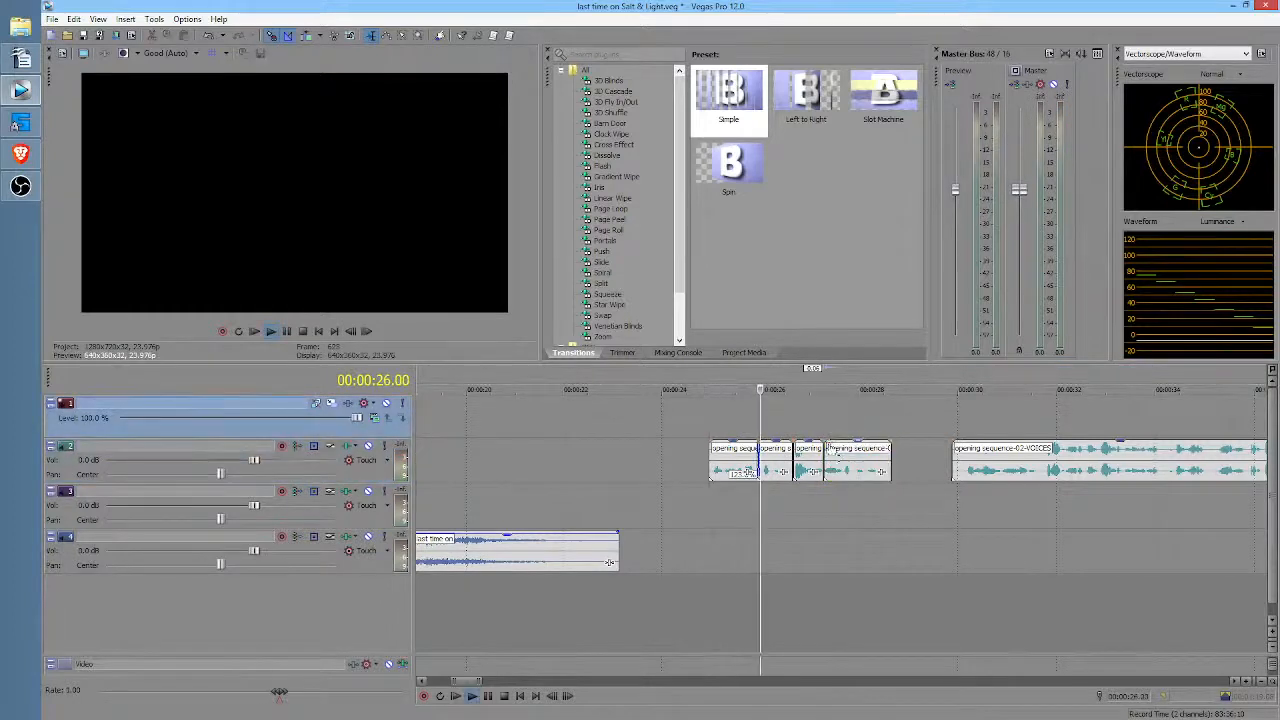
{"action": "key", "text": "space"}
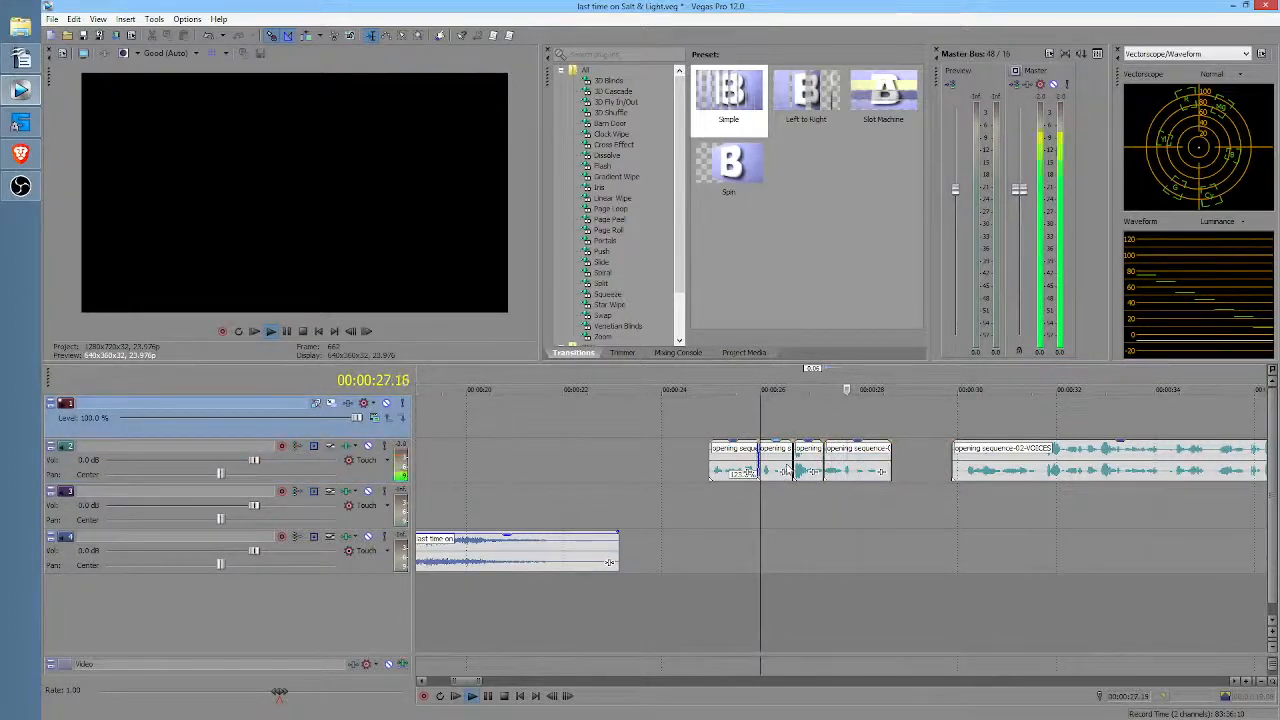
{"action": "key", "text": "space"}
Step: Time-compress the second voice piece to a new length of 00:00:00.13 and check its time-stretch properties
{"action": "scroll", "coordinate": [765, 427], "scroll_direction": "up", "scroll_amount": 4}
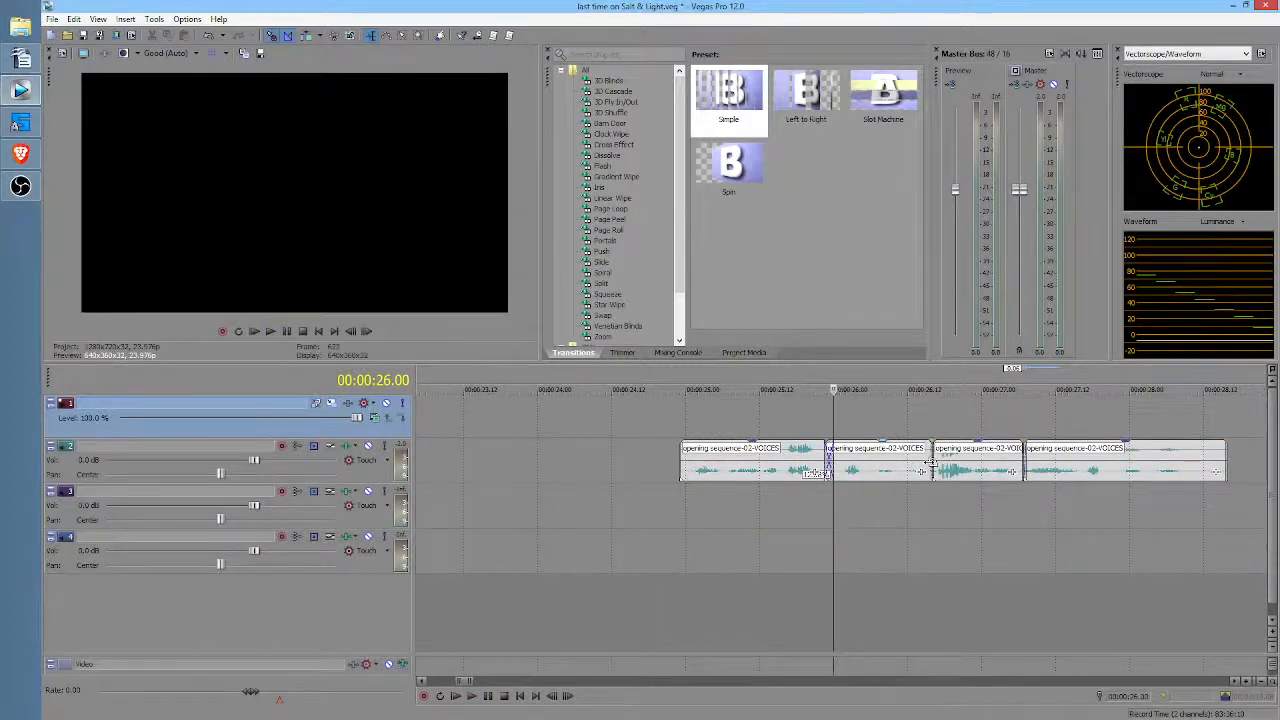
{"action": "left_click_drag", "start_coordinate": [928, 465], "coordinate": [902, 465]}
{"action": "right_click", "coordinate": [842, 467]}
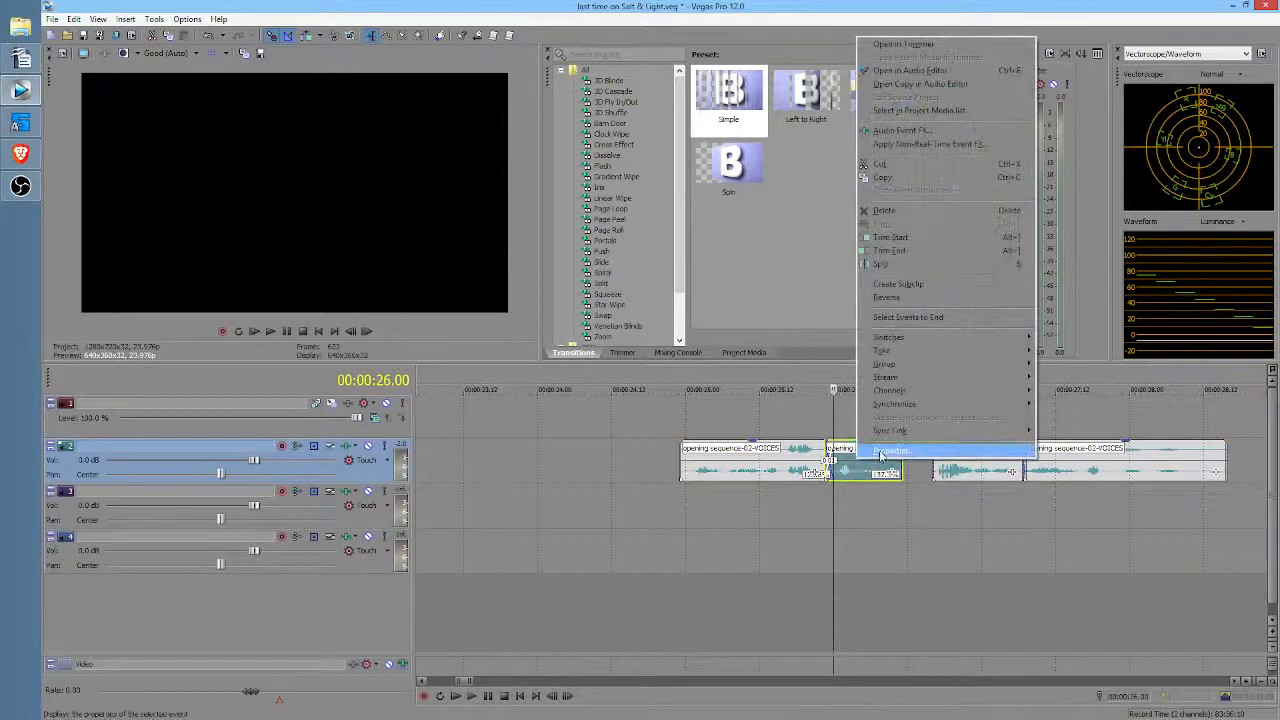
{"action": "left_click", "coordinate": [882, 456]}
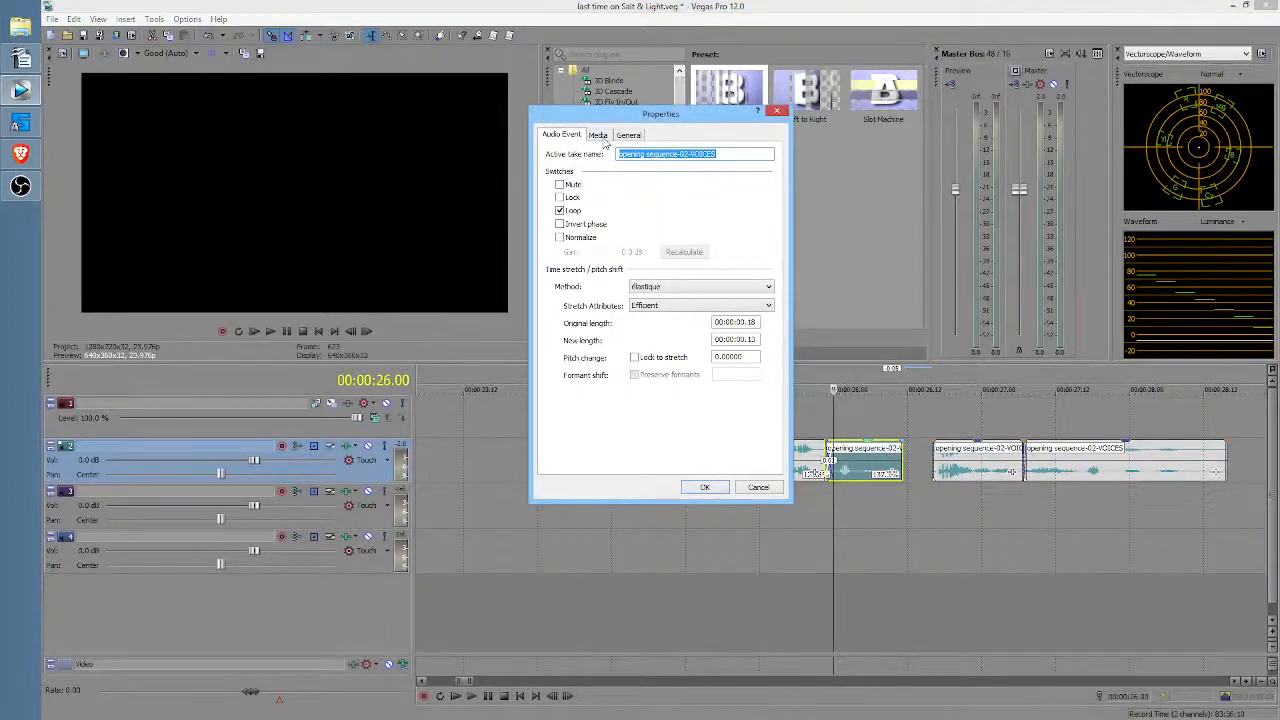
{"action": "left_click", "coordinate": [722, 487]}
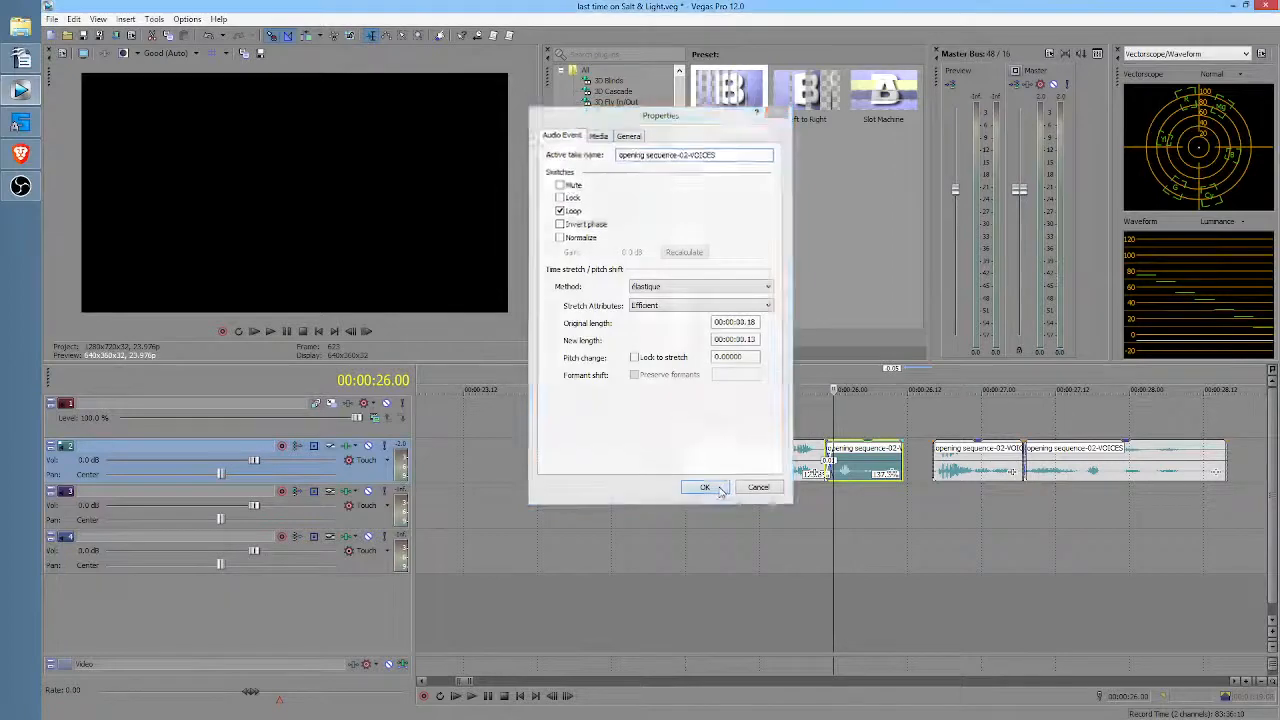
Step: Play the compressed second voice piece in context, from 00:00:25.06 and again from 00:00:25.22
{"action": "left_click", "coordinate": [731, 506]}
{"action": "key", "text": "space"}
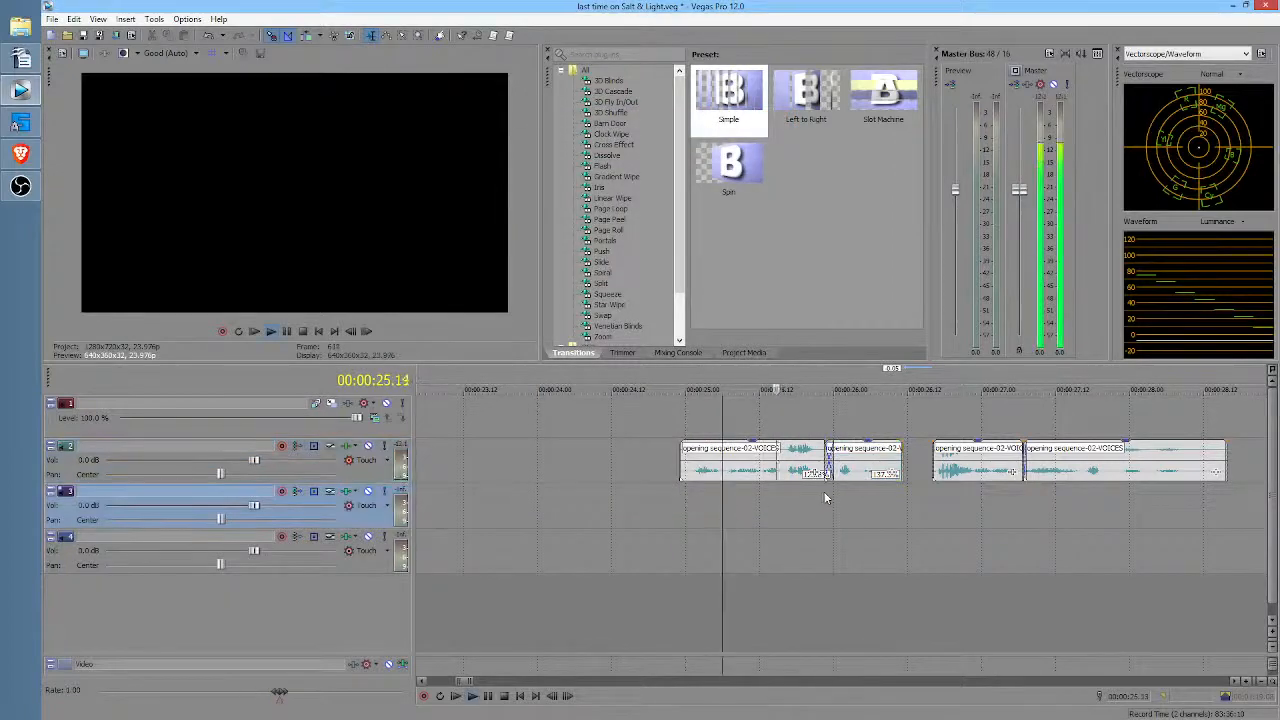
{"action": "key", "text": "space"}
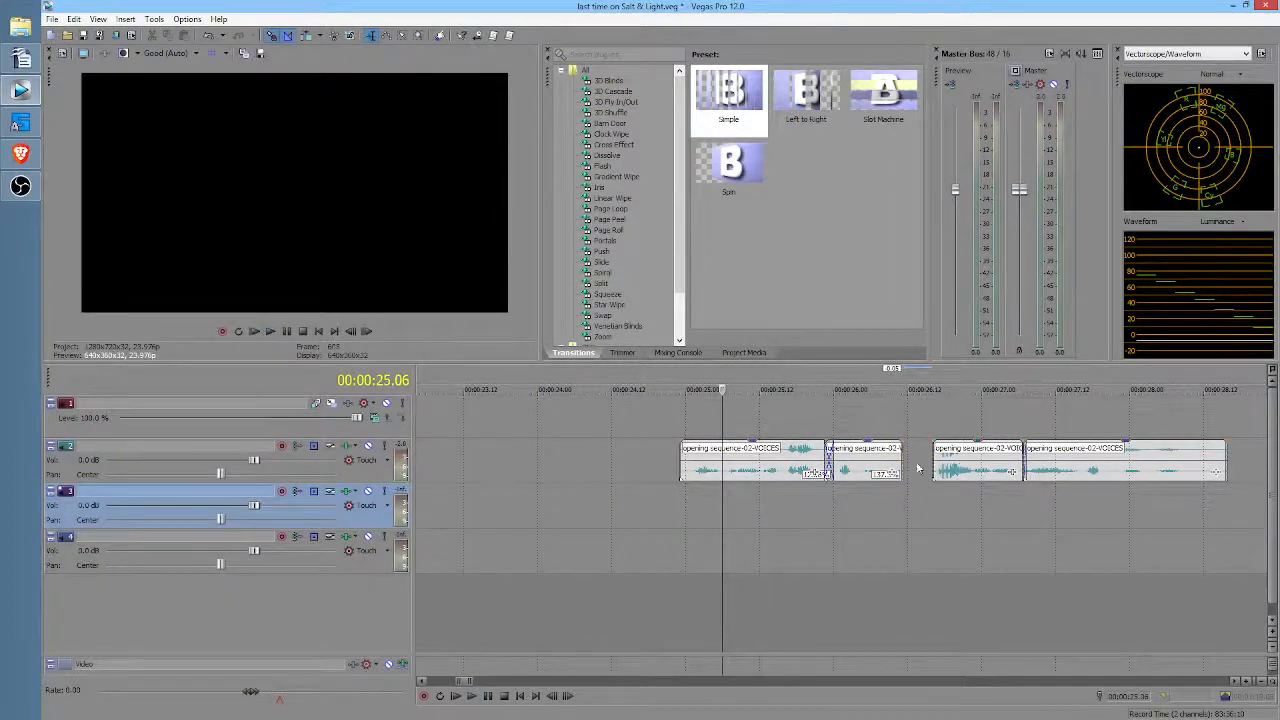
{"action": "left_click", "coordinate": [822, 484]}
{"action": "key", "text": "space"}
{"action": "key", "text": "space"}
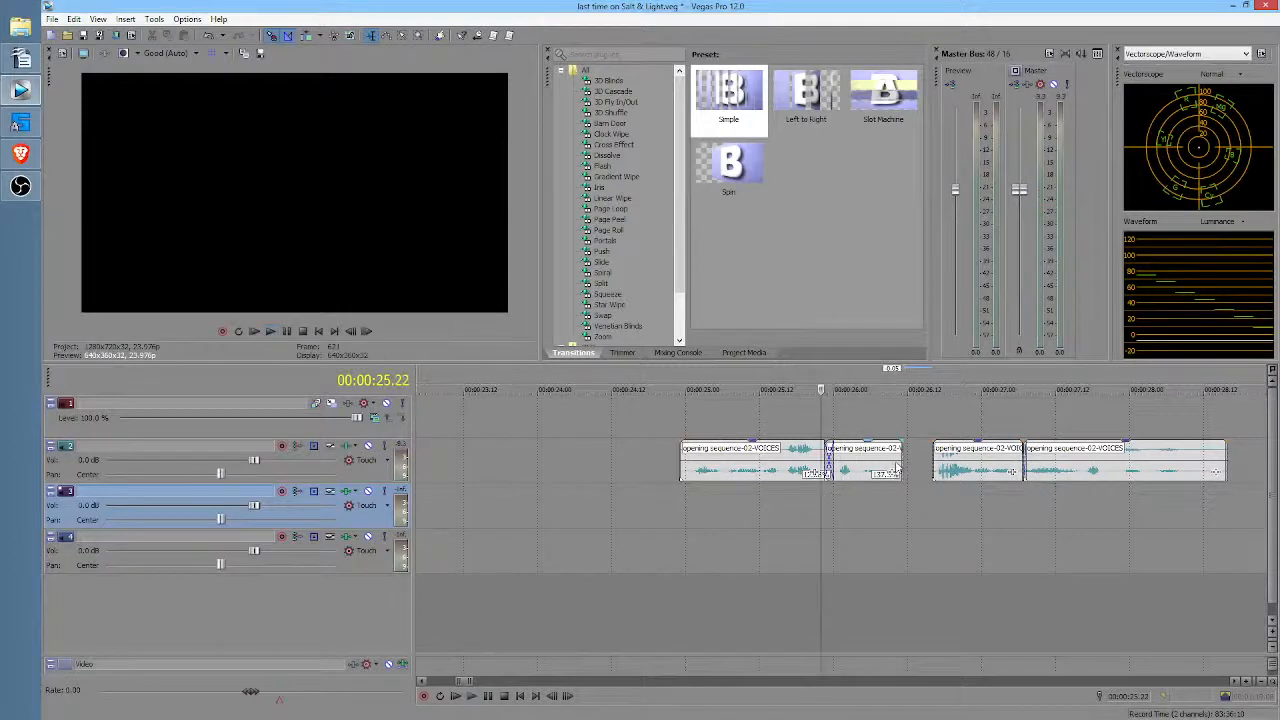
Step: Shorten the second voice piece to end near 00:00:26.07, move the third piece against it, and play from 00:00:26.00
{"action": "mouse_move", "coordinate": [901, 461]}
{"action": "left_mouse_down"}
{"action": "mouse_move", "coordinate": [876, 461]}
{"action": "mouse_move", "coordinate": [909, 465]}
{"action": "mouse_move", "coordinate": [895, 465]}
{"action": "left_mouse_up"}
{"action": "left_click", "coordinate": [836, 430]}
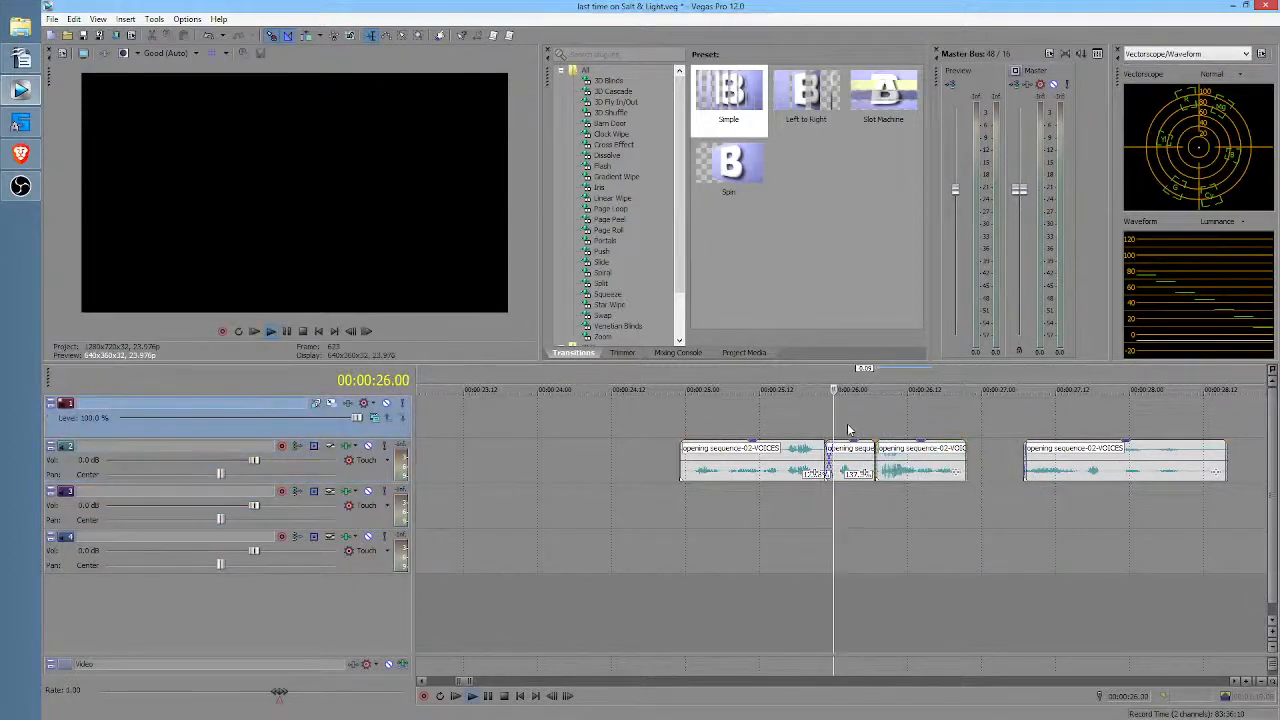
{"action": "key", "text": "space"}
{"action": "key", "text": "space"}
Step: Extend the second voice piece to end near 00:00:26.12 with the third piece directly behind it, and play the join
{"action": "mouse_move", "coordinate": [906, 465]}
{"action": "left_mouse_down"}
{"action": "mouse_move", "coordinate": [940, 465]}
{"action": "mouse_move", "coordinate": [891, 460]}
{"action": "mouse_move", "coordinate": [908, 460]}
{"action": "left_mouse_up"}
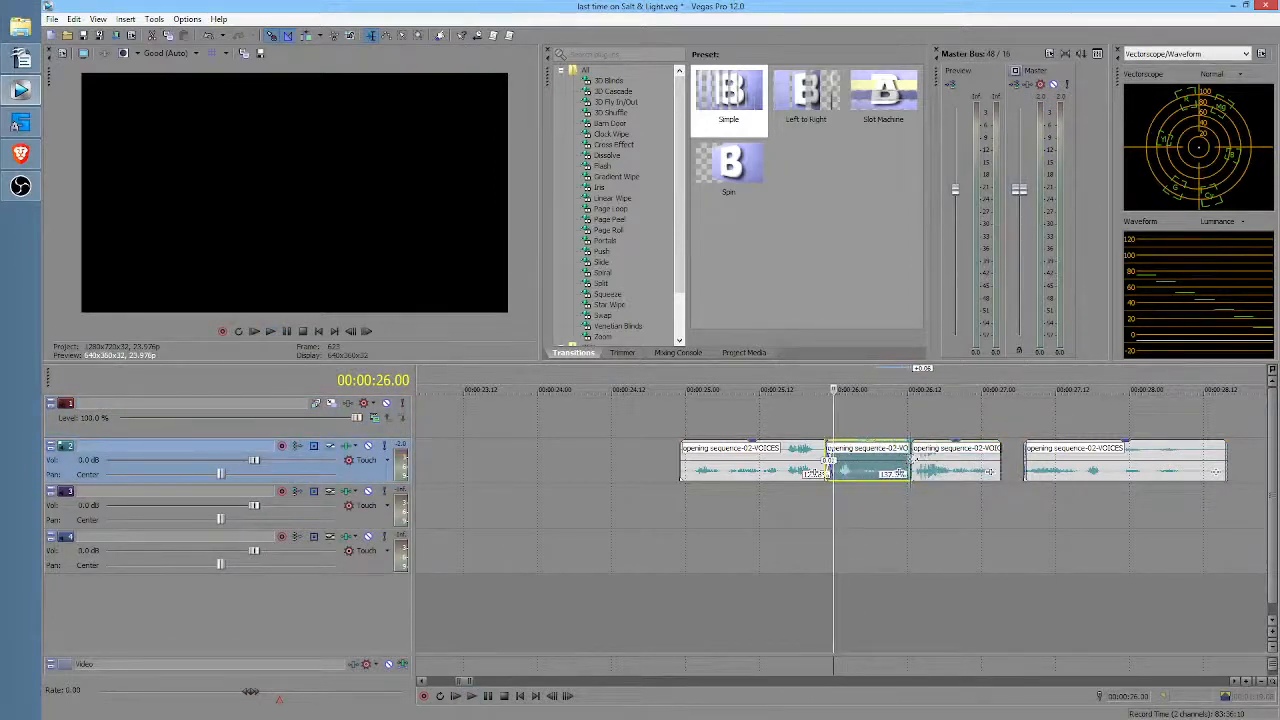
{"action": "left_click", "coordinate": [848, 499]}
{"action": "key", "text": "space"}
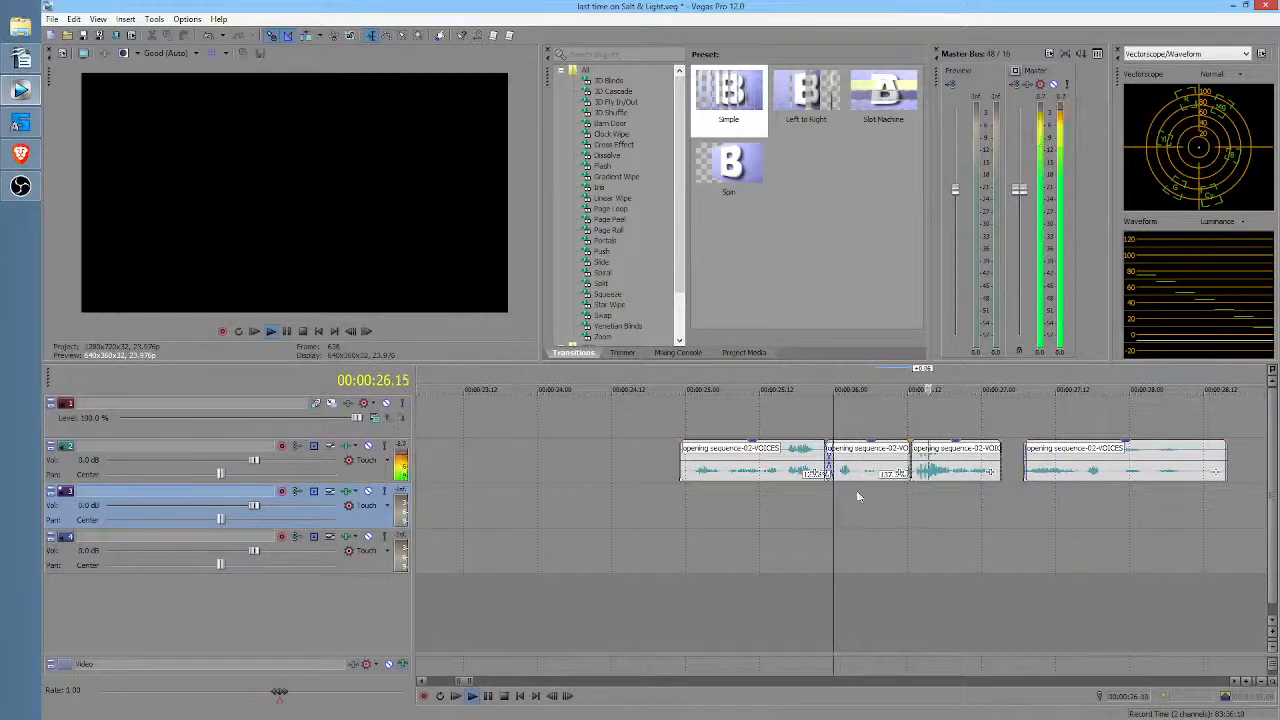
{"action": "key", "text": "space"}
Step: Split the second voice piece at 00:00:26.04 and play from the split
{"action": "left_click", "coordinate": [858, 466]}
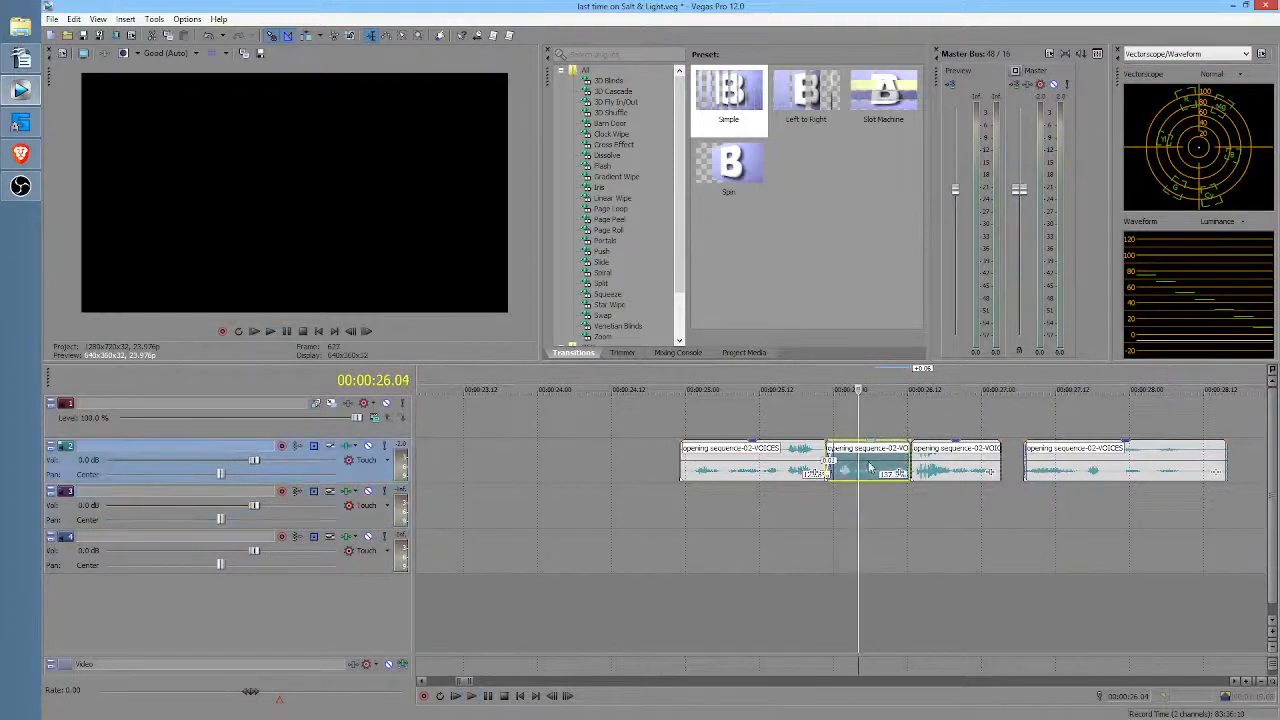
{"action": "key", "text": "s"}
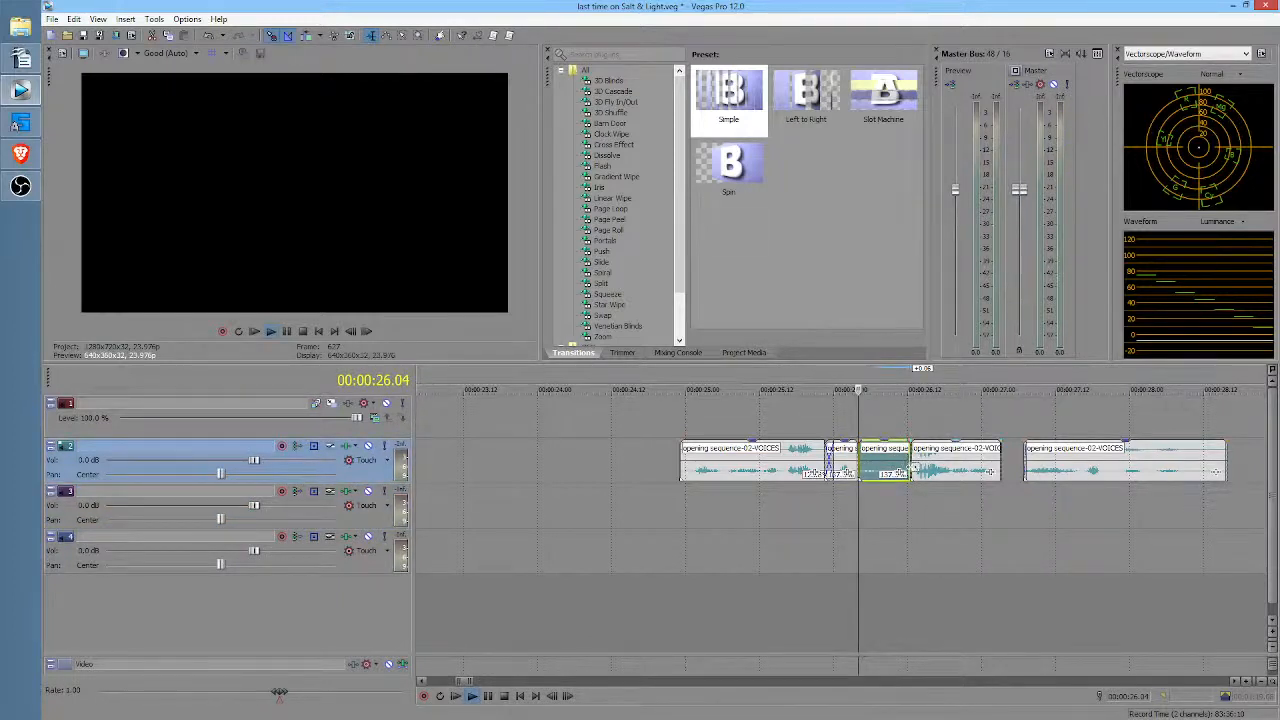
{"action": "key", "text": "space"}
{"action": "key", "text": "space"}
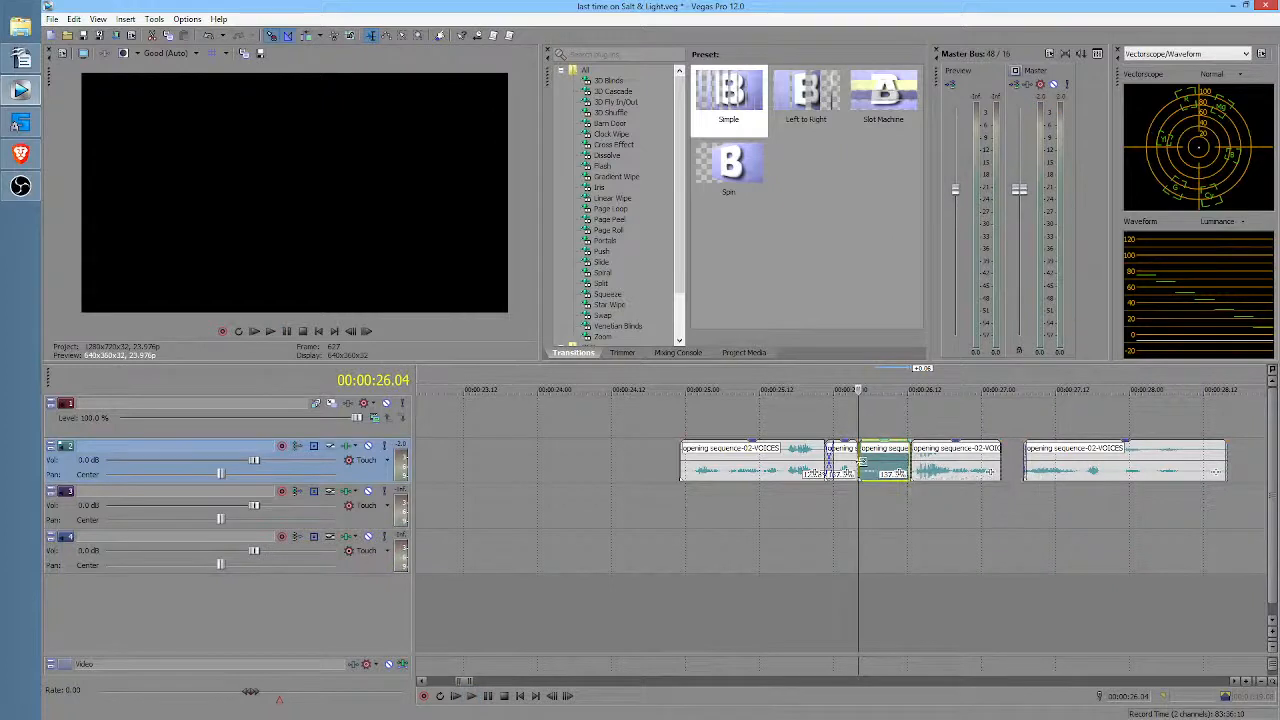
Step: Delete the leftover fragment between the second and third voice pieces, and delete the third piece as well
{"action": "left_click_drag", "start_coordinate": [860, 462], "coordinate": [829, 460]}
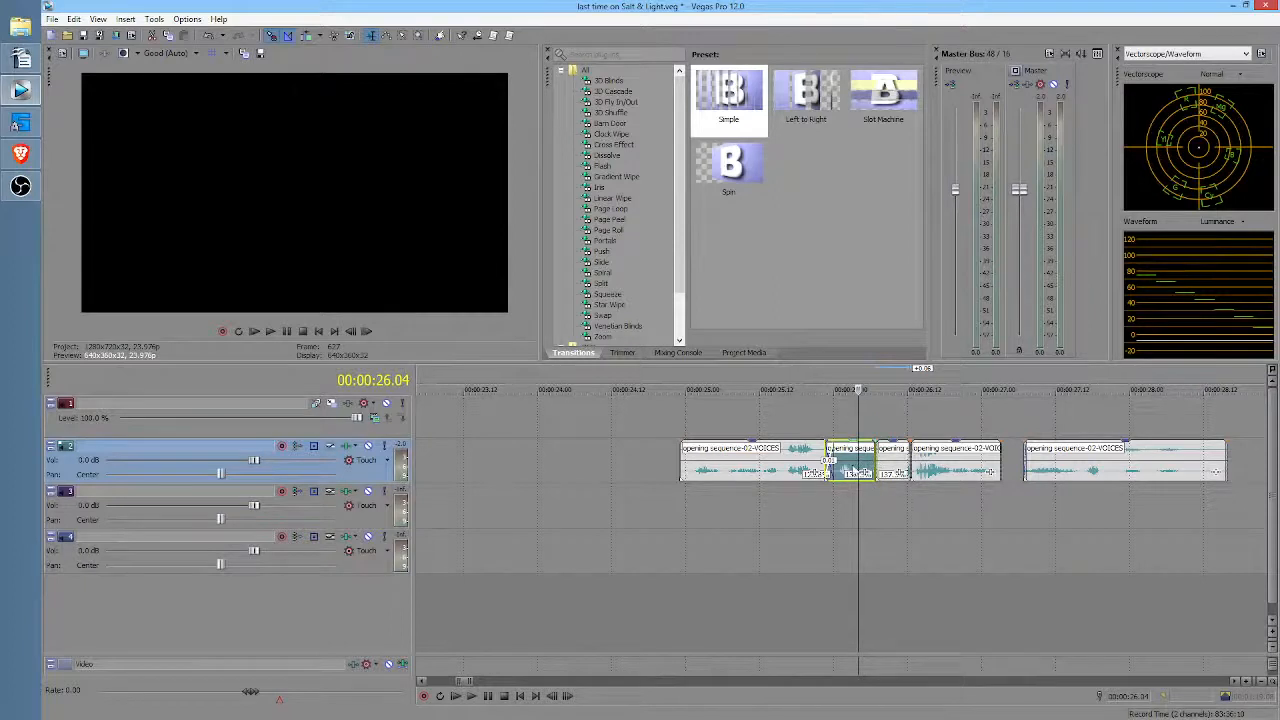
{"action": "left_click", "coordinate": [888, 462]}
{"action": "key", "text": "Delete"}
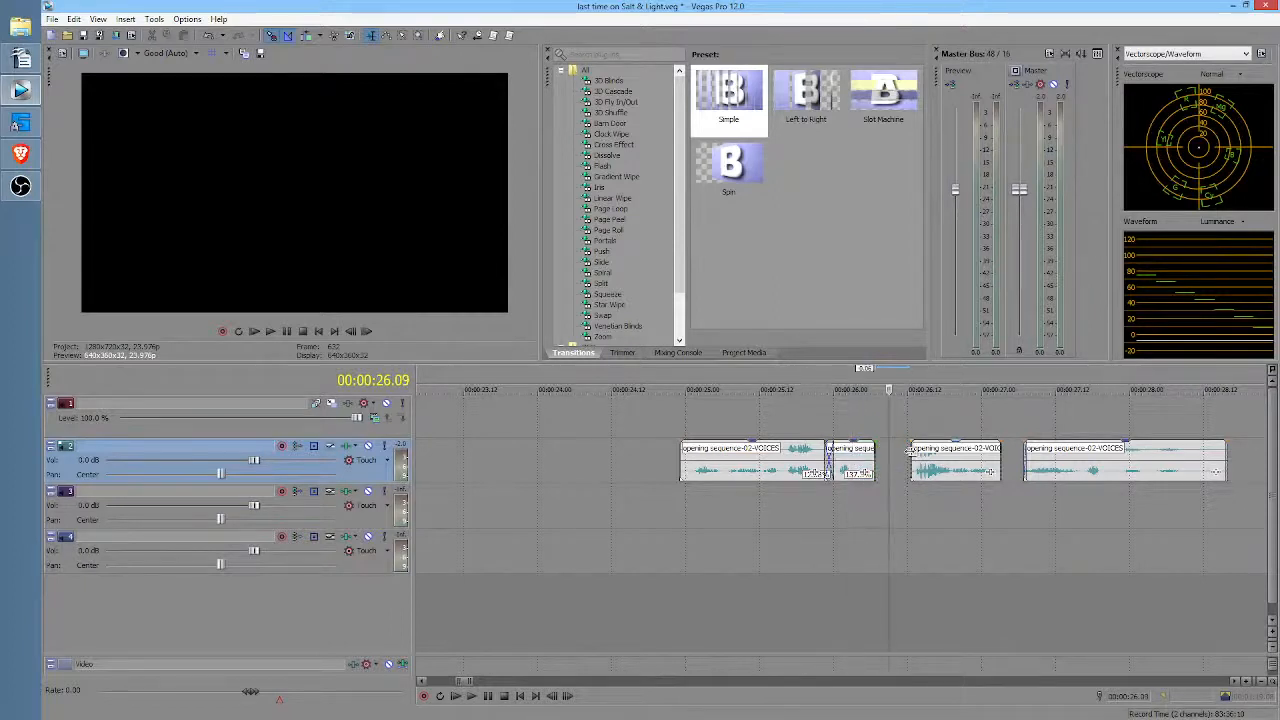
{"action": "left_click", "coordinate": [914, 453]}
{"action": "key", "text": "Delete"}
Step: Move the last short voice piece to start near 00:00:27.18 and extend the second piece's end to about 00:00:27.08
{"action": "left_click_drag", "start_coordinate": [1043, 462], "coordinate": [1111, 467]}
{"action": "left_click_drag", "start_coordinate": [875, 463], "coordinate": [1035, 465]}
{"action": "left_click", "coordinate": [832, 488]}
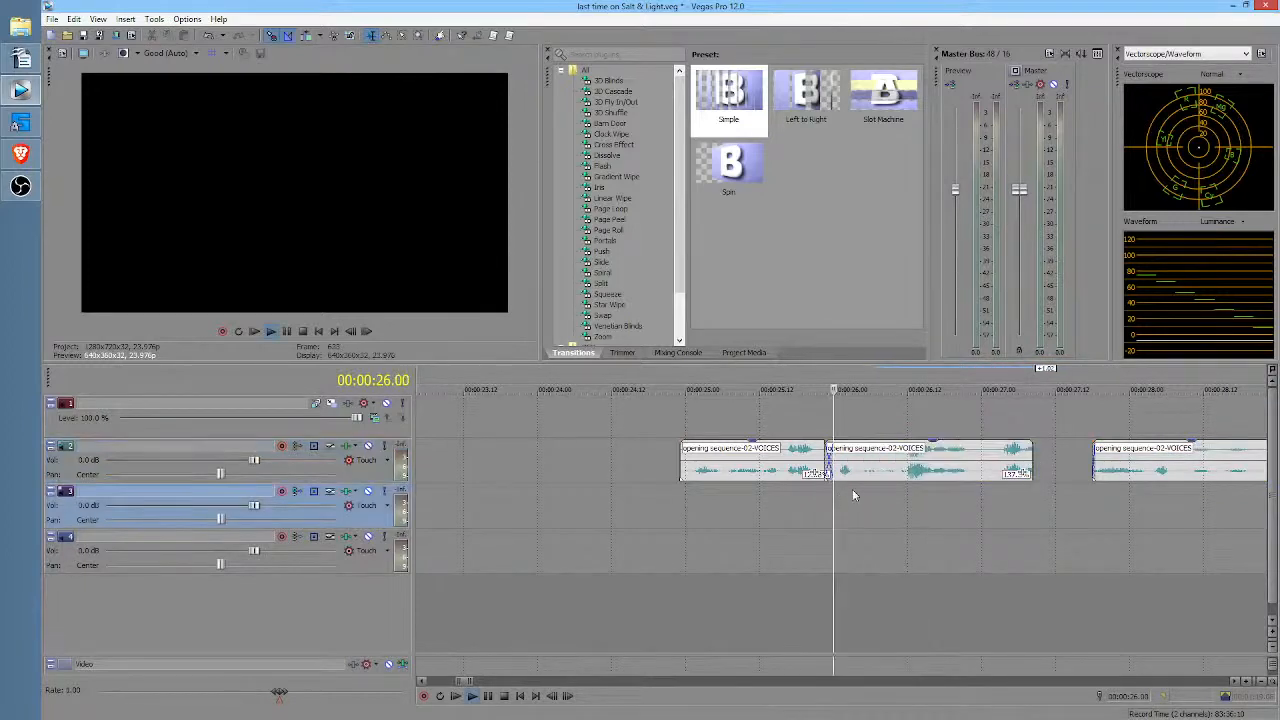
Step: Set the extended second voice piece's stretch attributes to Soloist (Speech) and play it from 00:00:25.19
{"action": "right_click", "coordinate": [914, 470]}
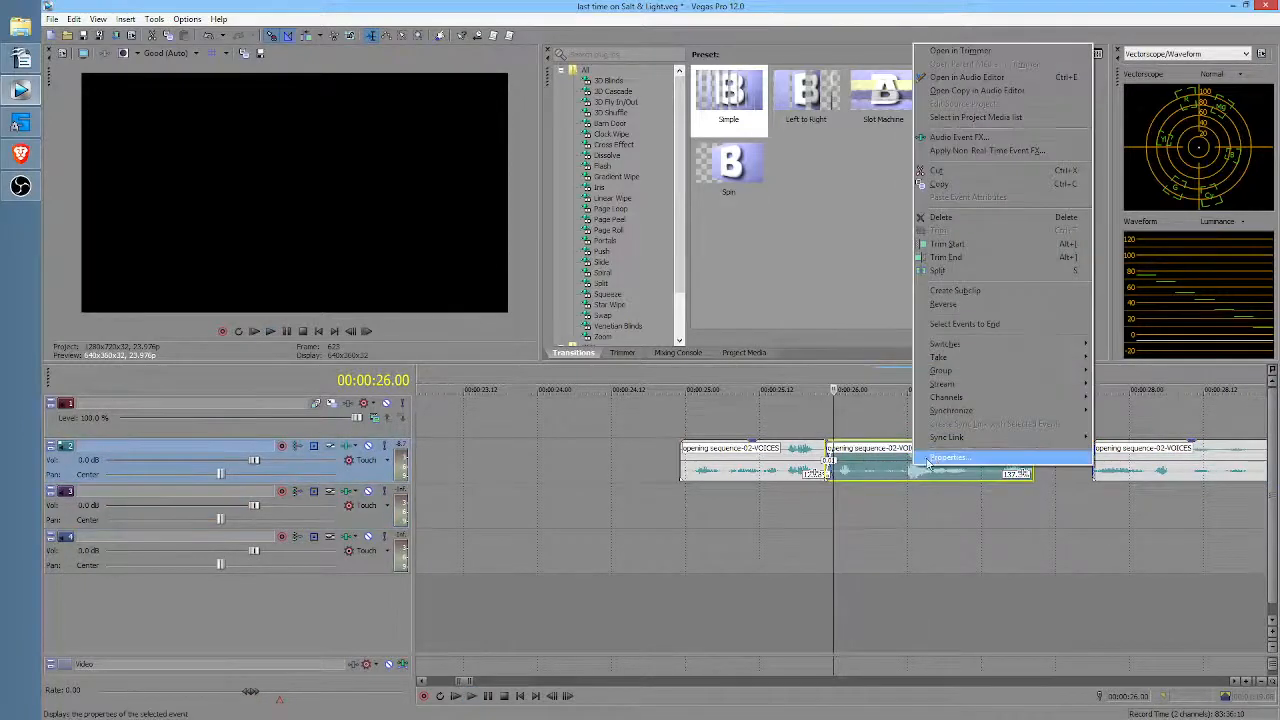
{"action": "left_click", "coordinate": [930, 463]}
{"action": "left_click", "coordinate": [677, 305]}
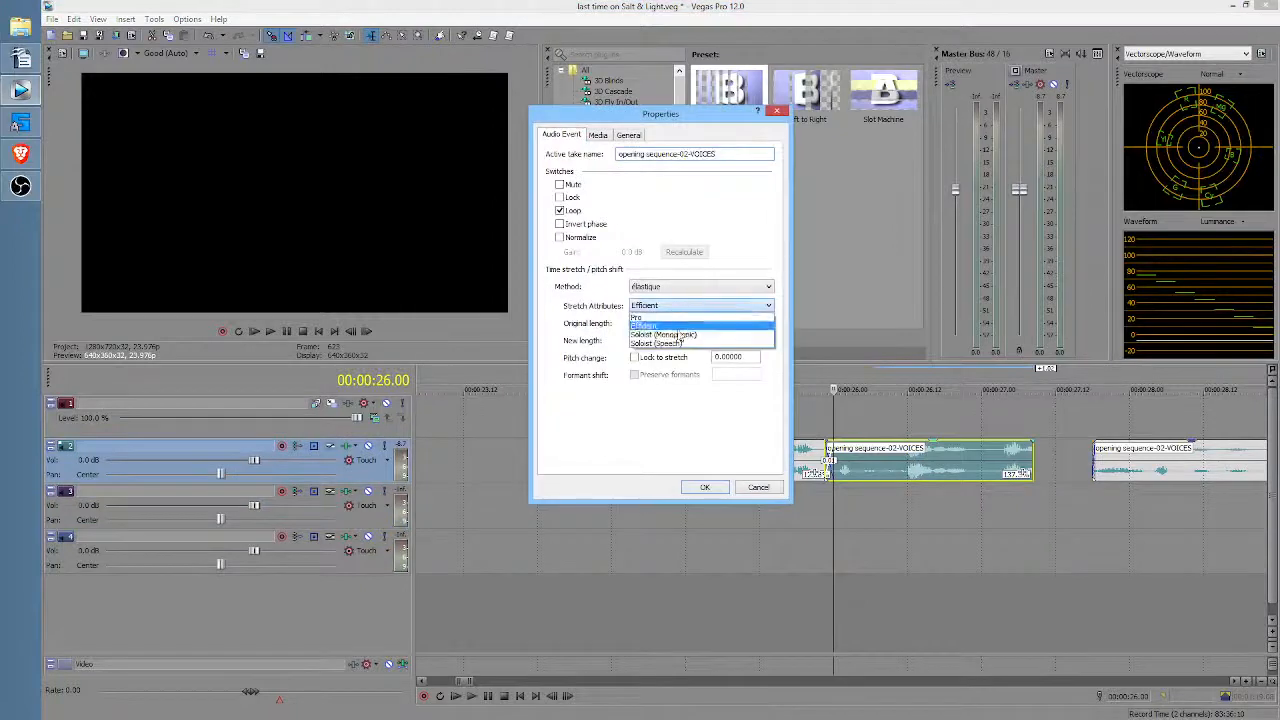
{"action": "left_click", "coordinate": [677, 345]}
{"action": "left_click", "coordinate": [705, 487]}
{"action": "left_click", "coordinate": [806, 499]}
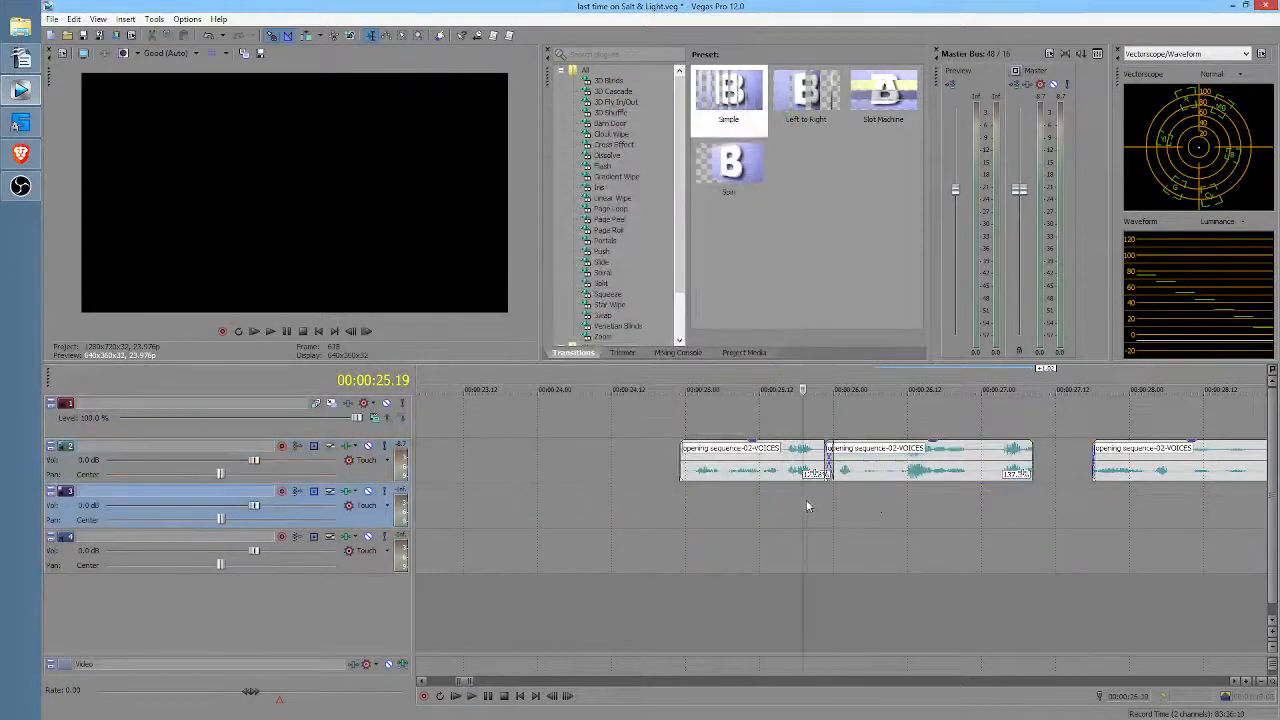
{"action": "key", "text": "space"}
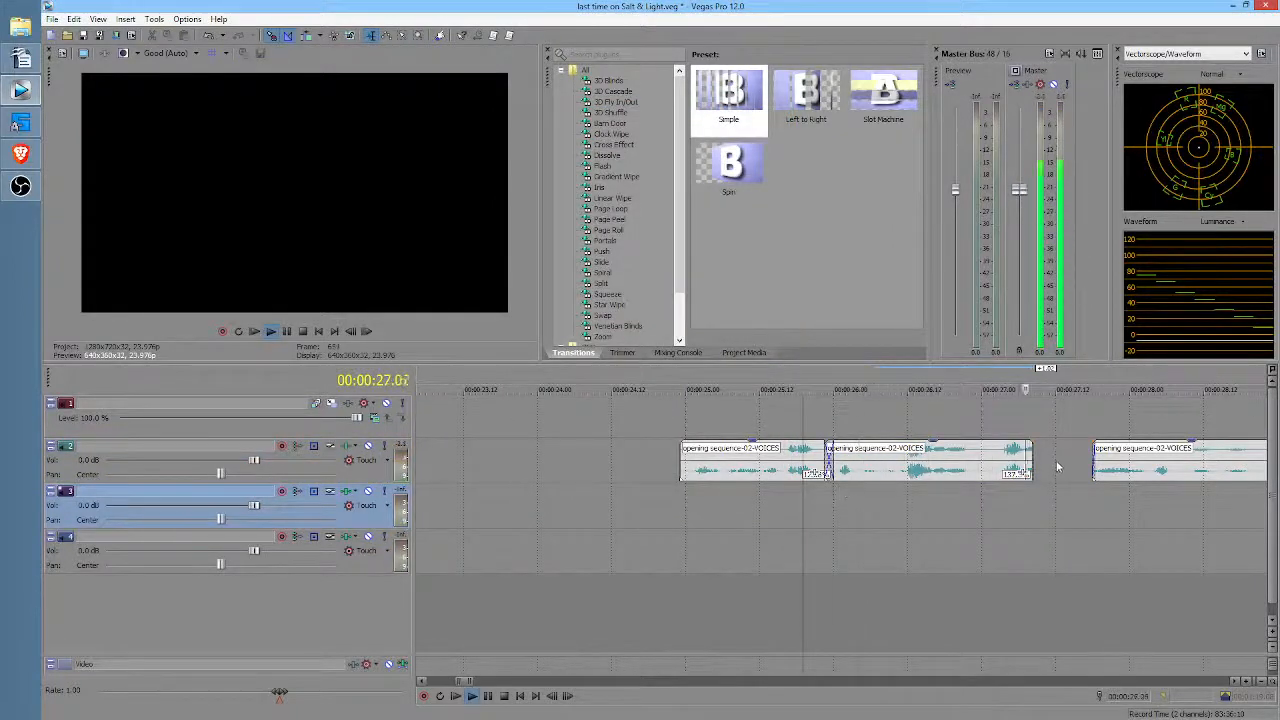
{"action": "key", "text": "space"}
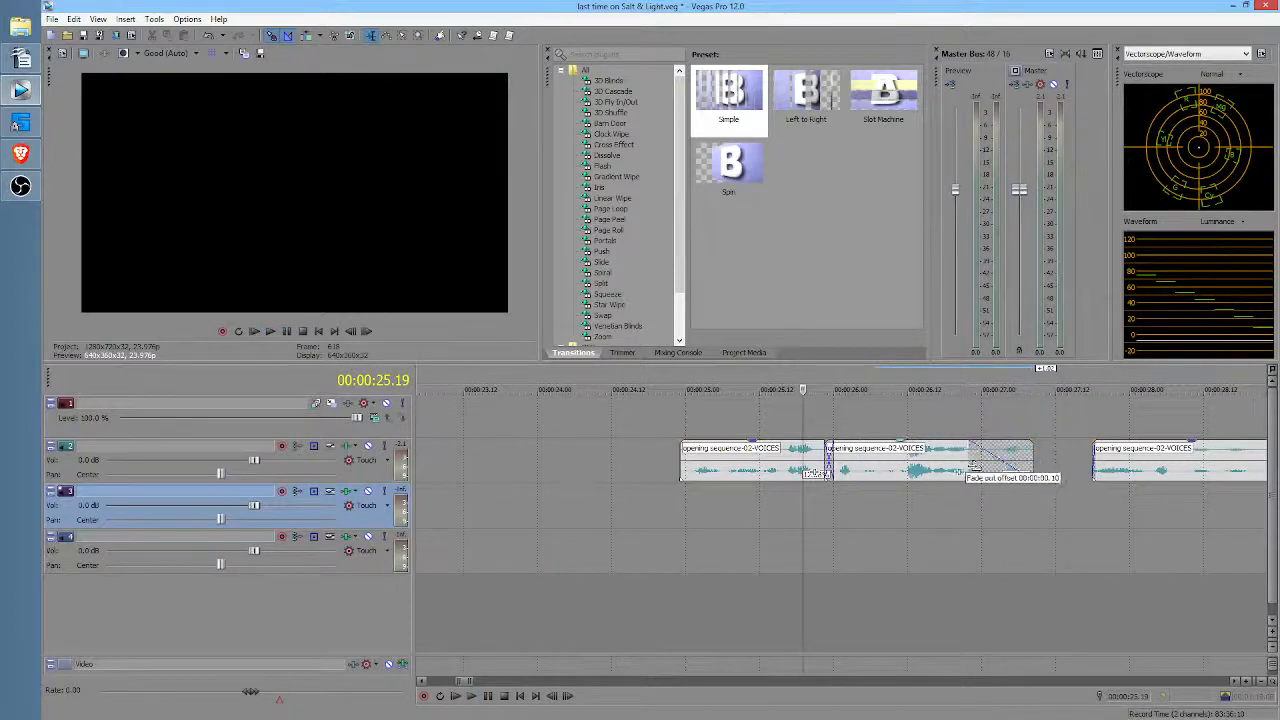
Step: Trim the second voice piece's end back to about 00:00:26.22 and move the last short piece directly behind it
{"action": "left_click_drag", "start_coordinate": [1030, 463], "coordinate": [966, 468]}
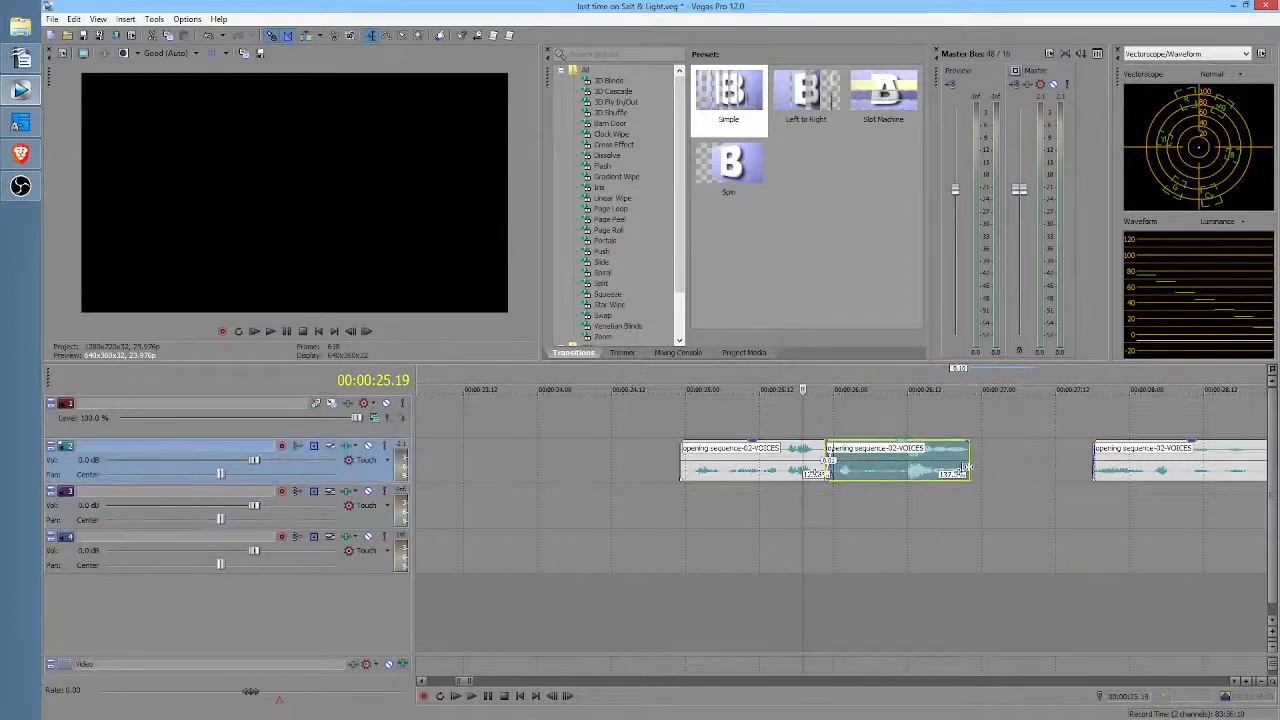
{"action": "left_click_drag", "start_coordinate": [1021, 467], "coordinate": [1001, 467]}
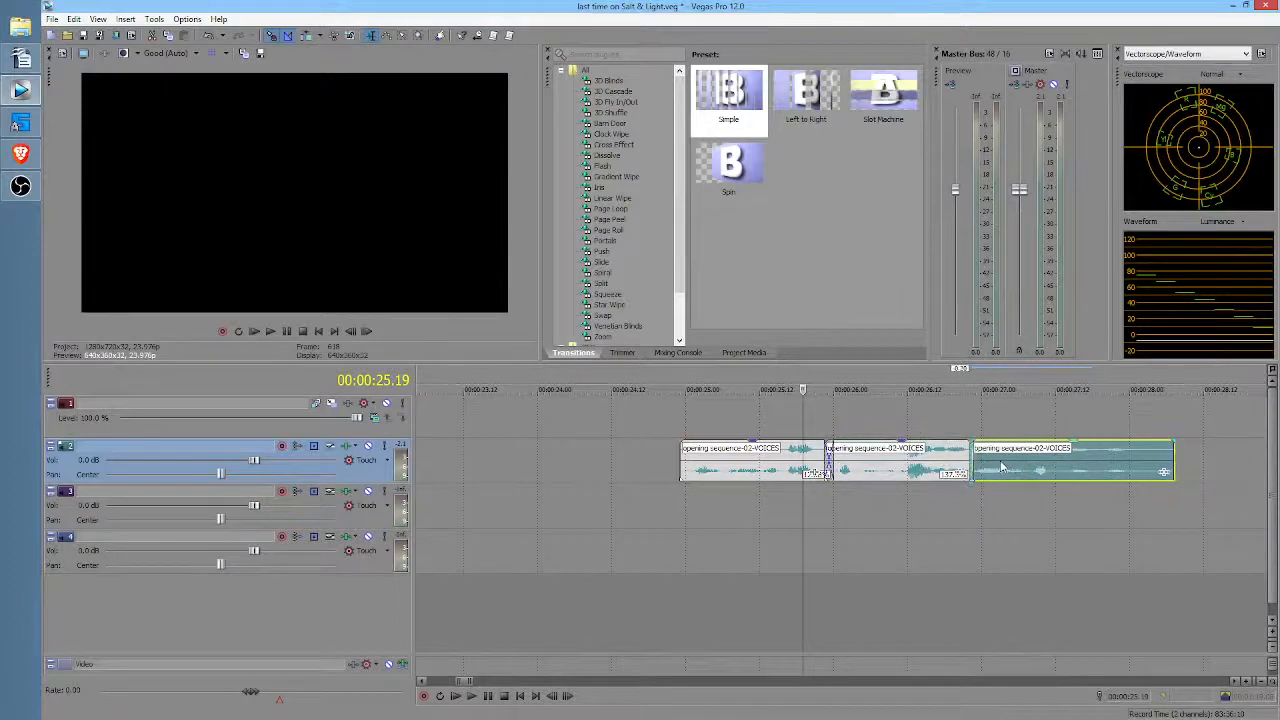
{"action": "scroll", "coordinate": [885, 516], "scroll_direction": "right", "scroll_amount": 3}
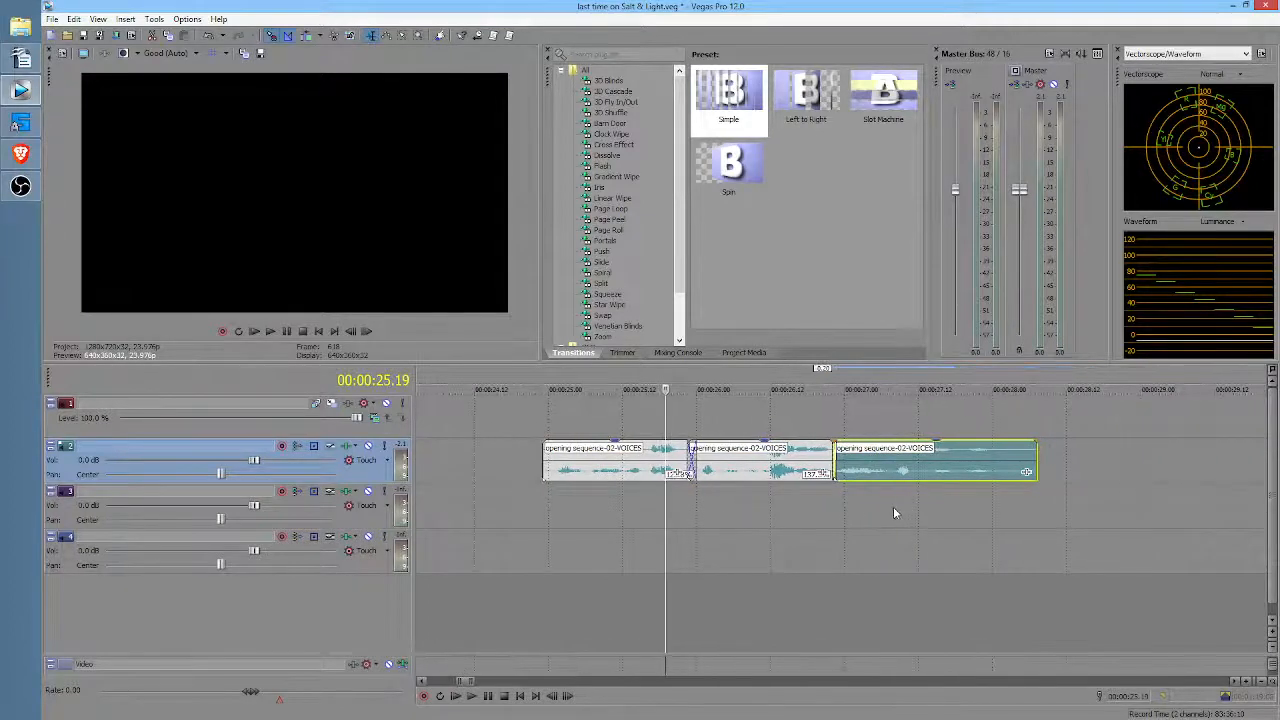
Step: Play the tightened voice pieces from 00:00:25.01 to review the joins
{"action": "scroll", "coordinate": [893, 506], "scroll_direction": "down", "scroll_amount": 2}
{"action": "left_click", "coordinate": [762, 498]}
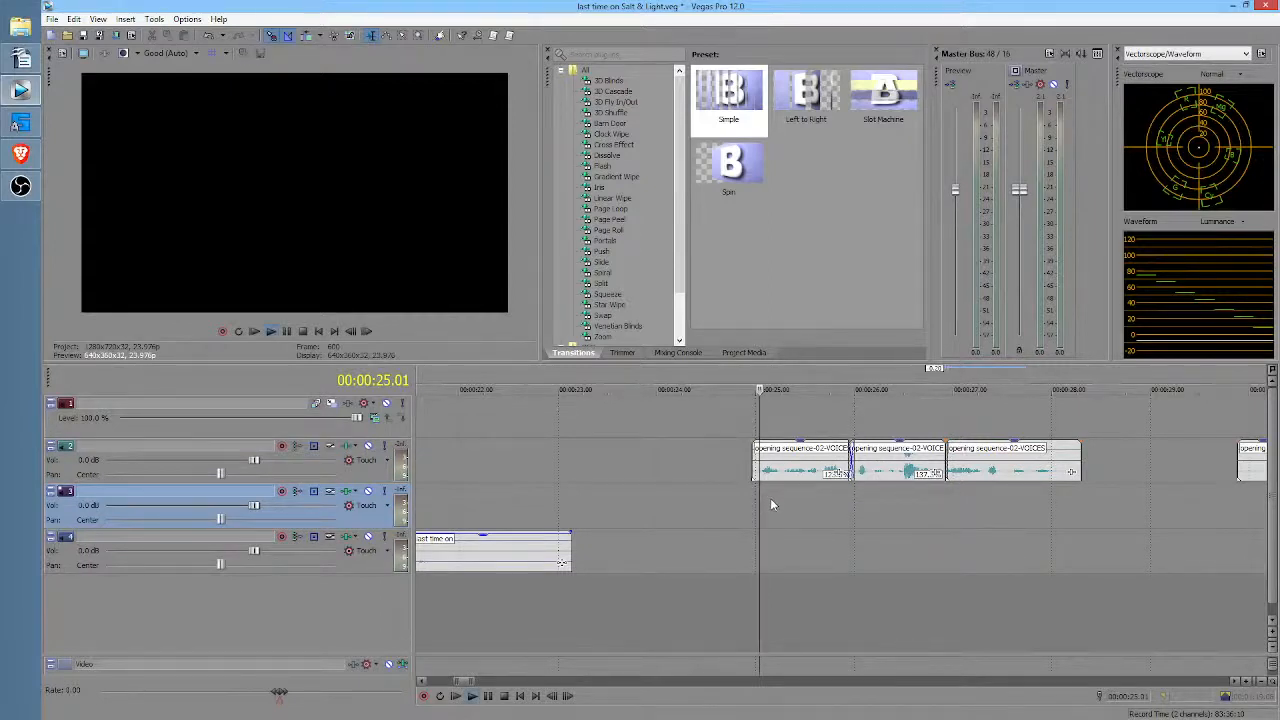
{"action": "key", "text": "space"}
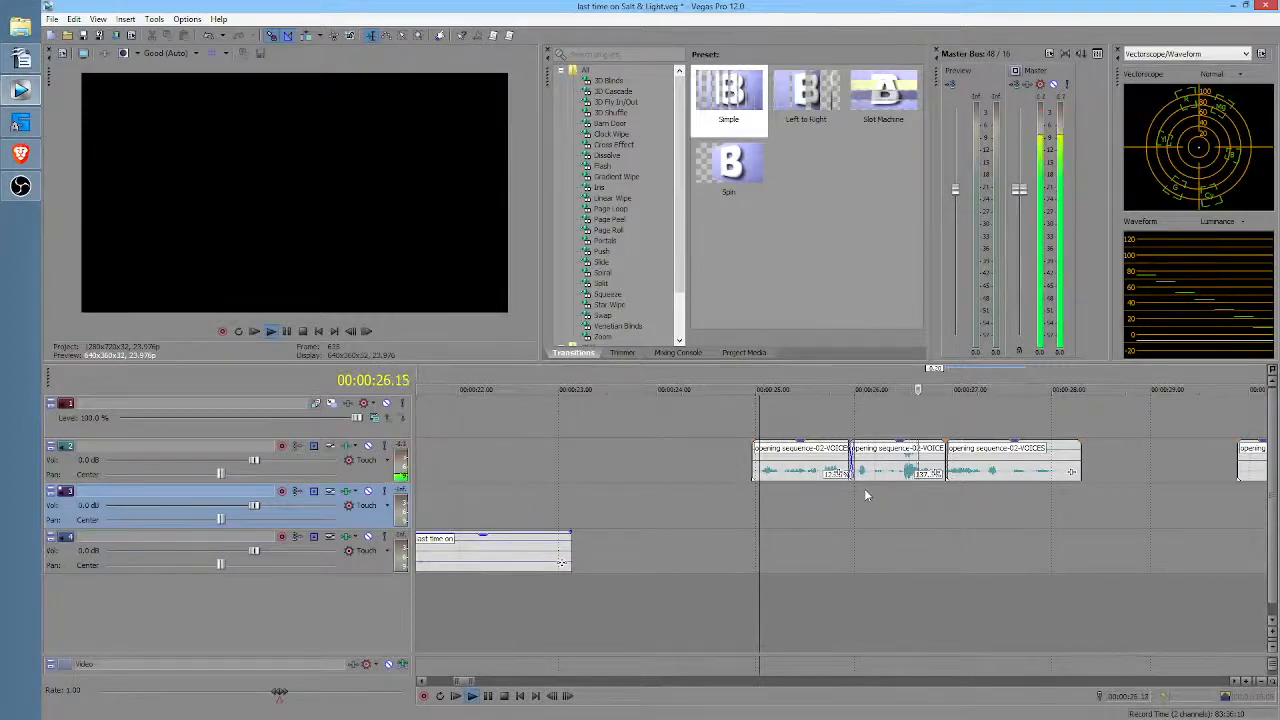
{"action": "key", "text": "space"}
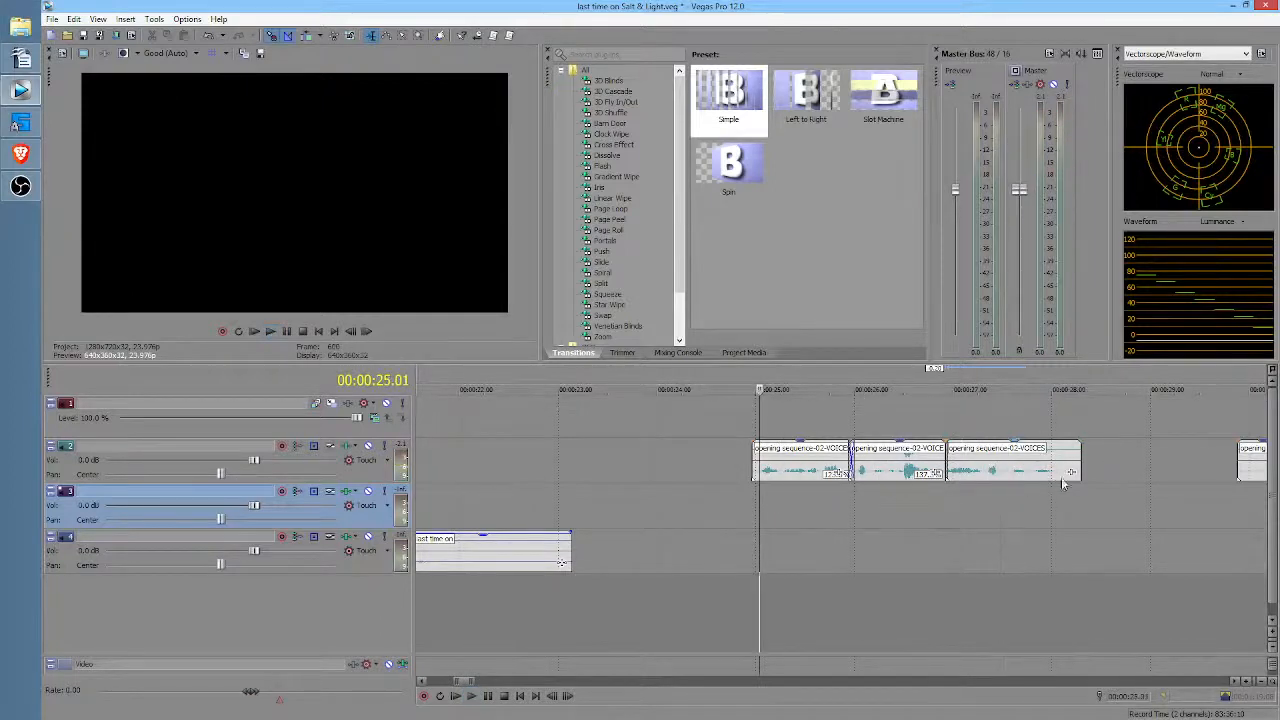
Step: Nudge the last short voice piece against the end of the second piece and play the join from 00:00:26.16
{"action": "scroll", "coordinate": [1014, 516], "scroll_direction": "right", "scroll_amount": 5}
{"action": "mouse_move", "coordinate": [876, 467]}
{"action": "left_mouse_down"}
{"action": "mouse_move", "coordinate": [892, 467]}
{"action": "mouse_move", "coordinate": [859, 457]}
{"action": "left_mouse_up"}
{"action": "left_click", "coordinate": [808, 497]}
{"action": "key", "text": "space"}
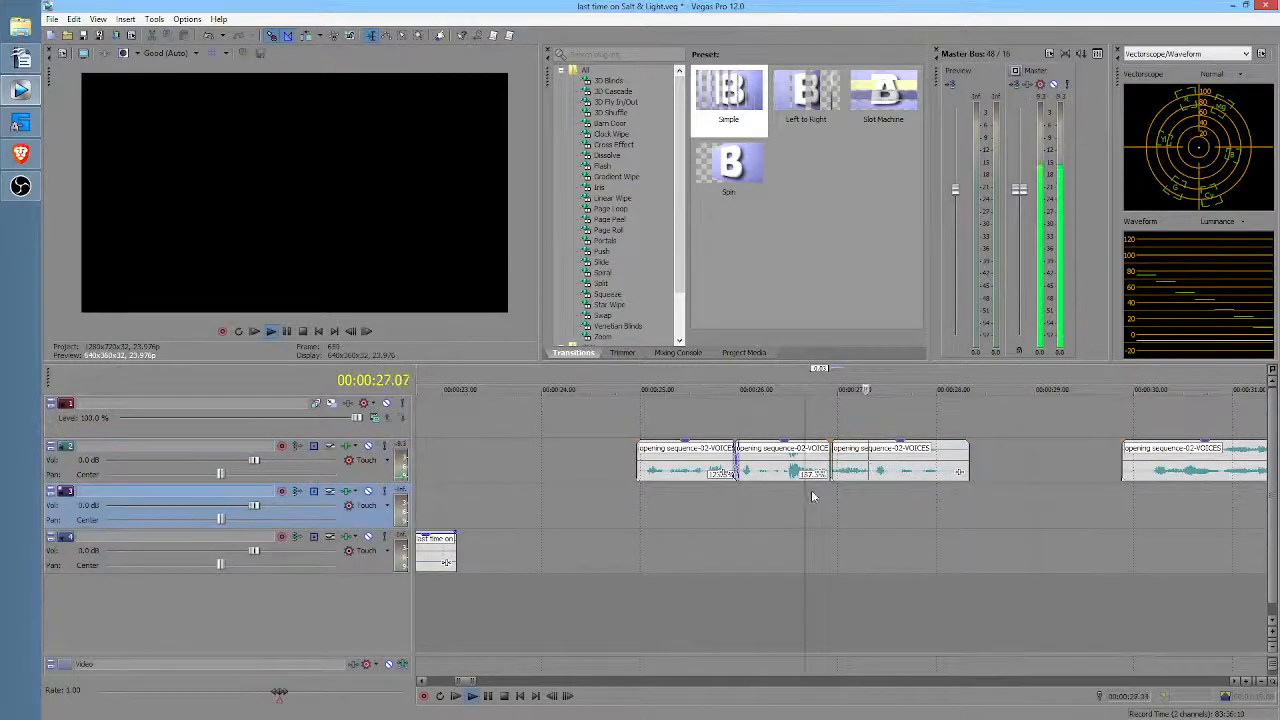
{"action": "key", "text": "space"}
Step: Move the long voice clip about 1 second earlier so it starts near 00:00:28.22, and play it from its start
{"action": "scroll", "coordinate": [876, 508], "scroll_direction": "right", "scroll_amount": 3}
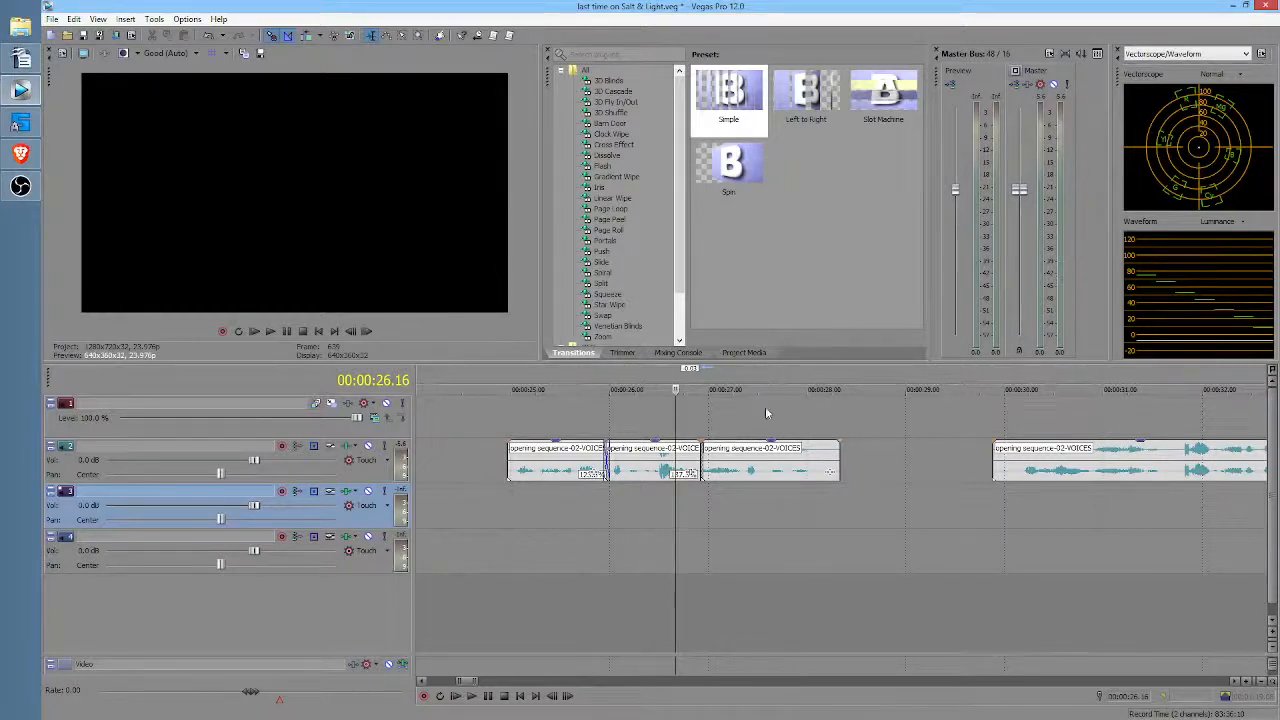
{"action": "scroll", "coordinate": [900, 524], "scroll_direction": "right", "scroll_amount": 2}
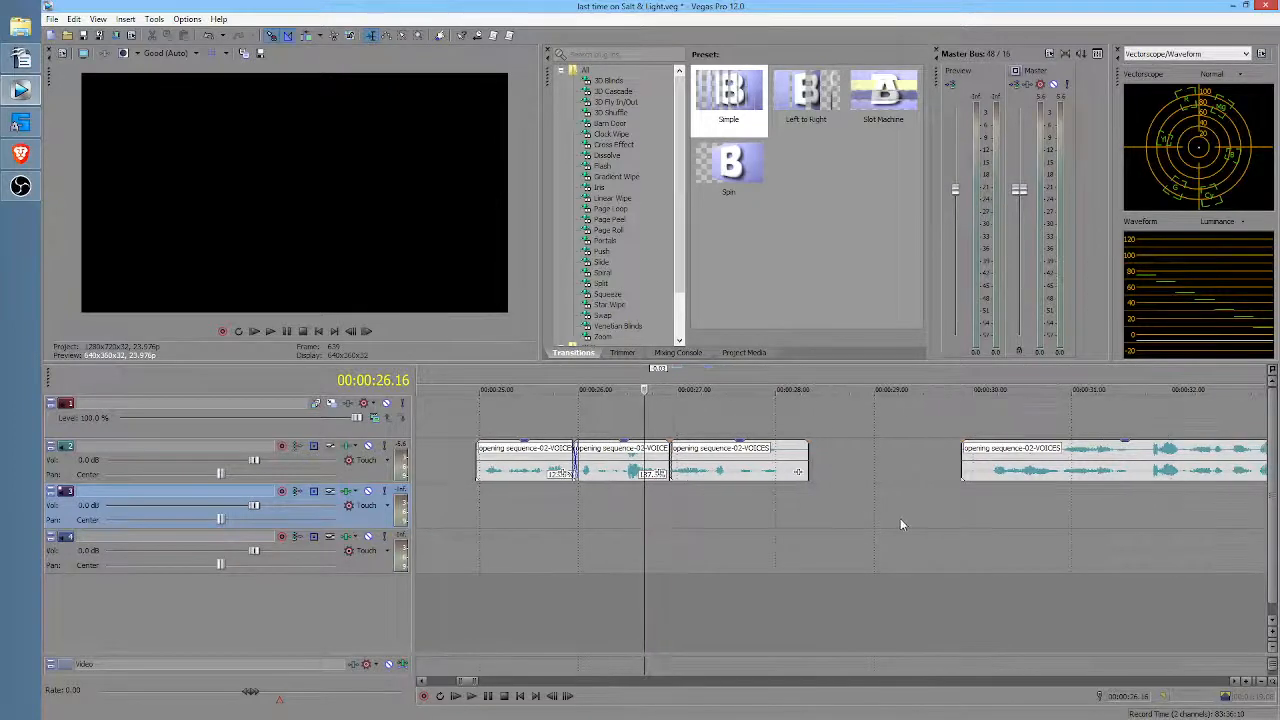
{"action": "scroll", "coordinate": [900, 524], "scroll_direction": "down", "scroll_amount": 3}
{"action": "scroll", "coordinate": [780, 482], "scroll_direction": "right", "scroll_amount": 4}
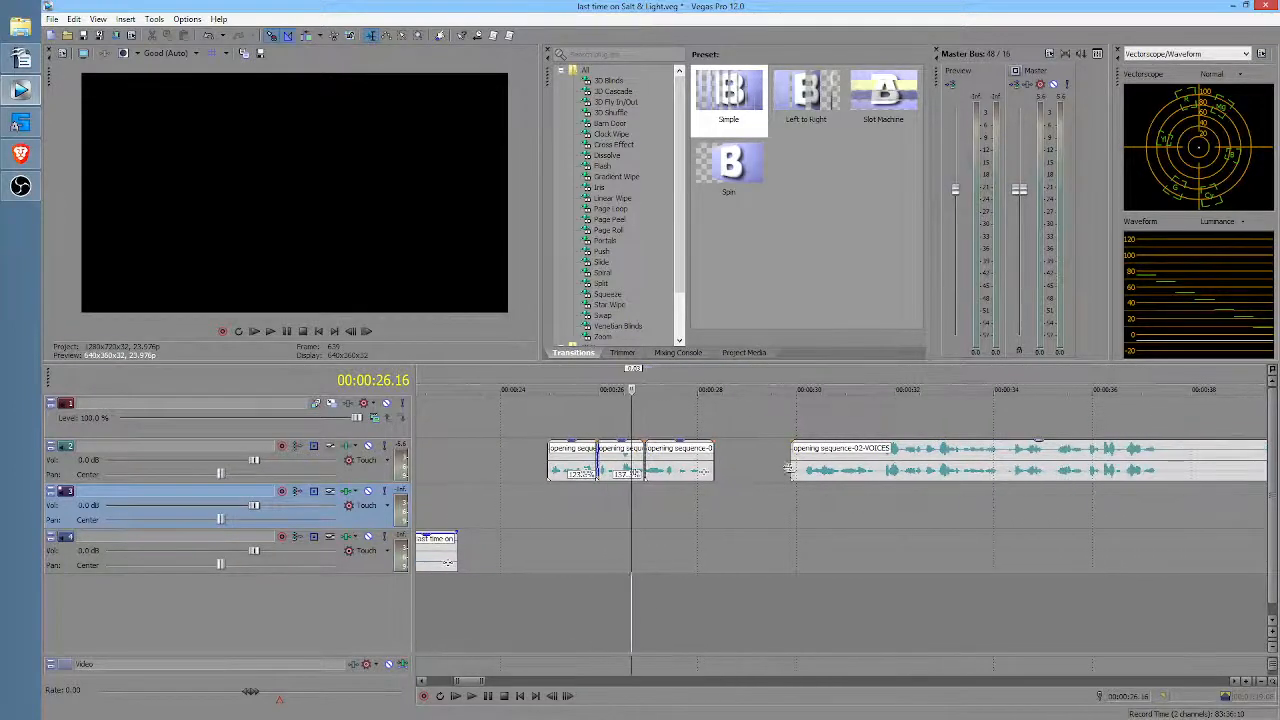
{"action": "left_click_drag", "start_coordinate": [789, 469], "coordinate": [764, 480]}
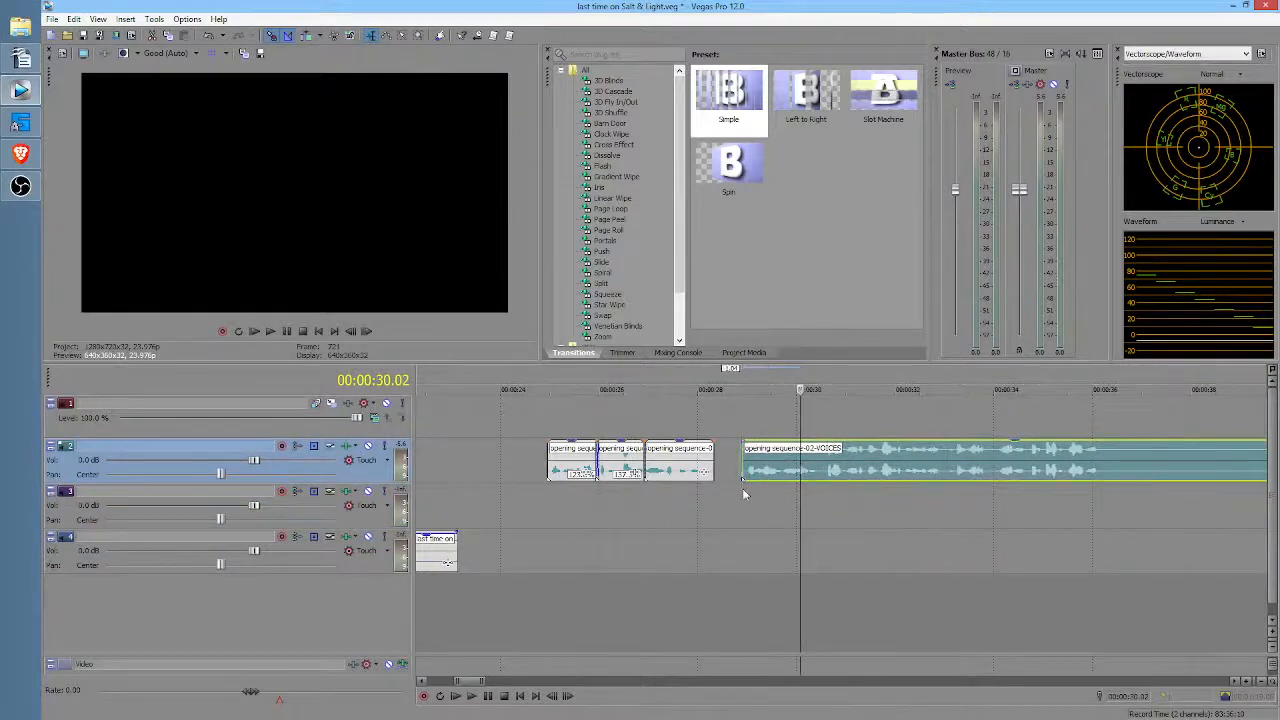
{"action": "left_click", "coordinate": [743, 493]}
{"action": "key", "text": "space"}
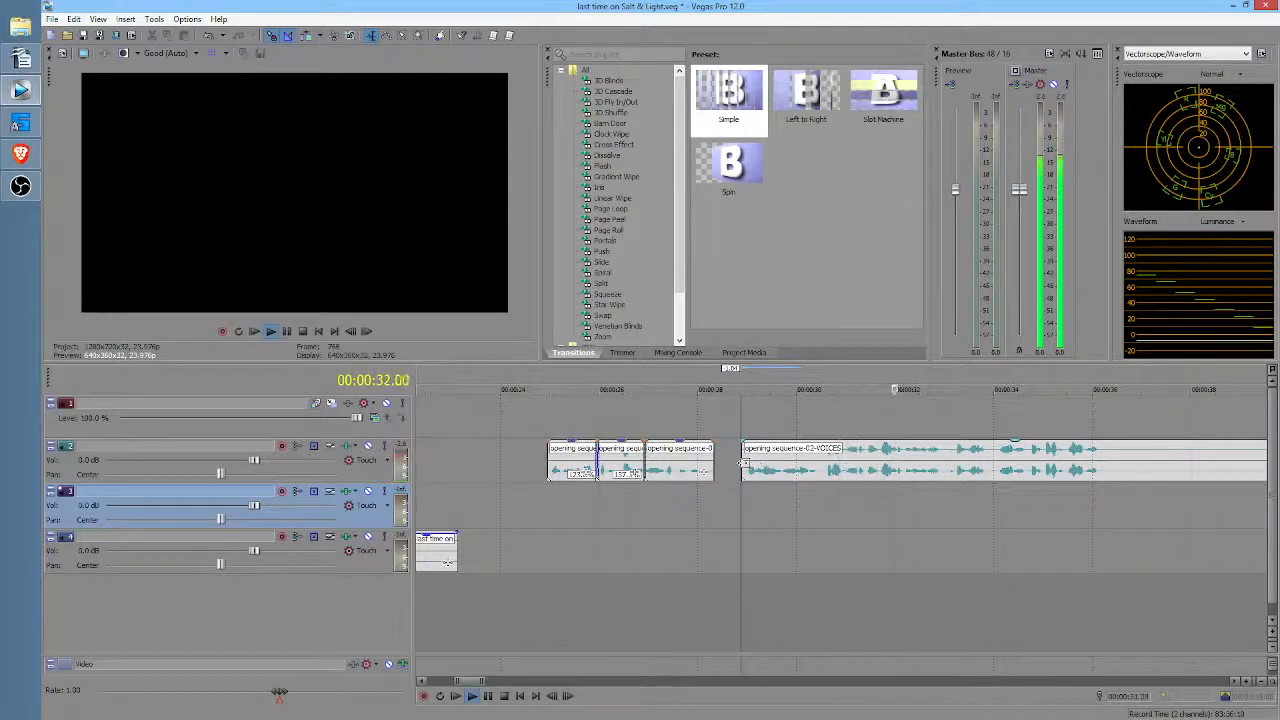
Step: Trim the long voice clip's start, butt it against the preceding piece near 00:00:28.08, and play the join
{"action": "mouse_move", "coordinate": [743, 465]}
{"action": "left_mouse_down"}
{"action": "mouse_move", "coordinate": [824, 485]}
{"action": "mouse_move", "coordinate": [754, 476]}
{"action": "left_mouse_up"}
{"action": "left_click", "coordinate": [722, 503]}
{"action": "key", "text": "space"}
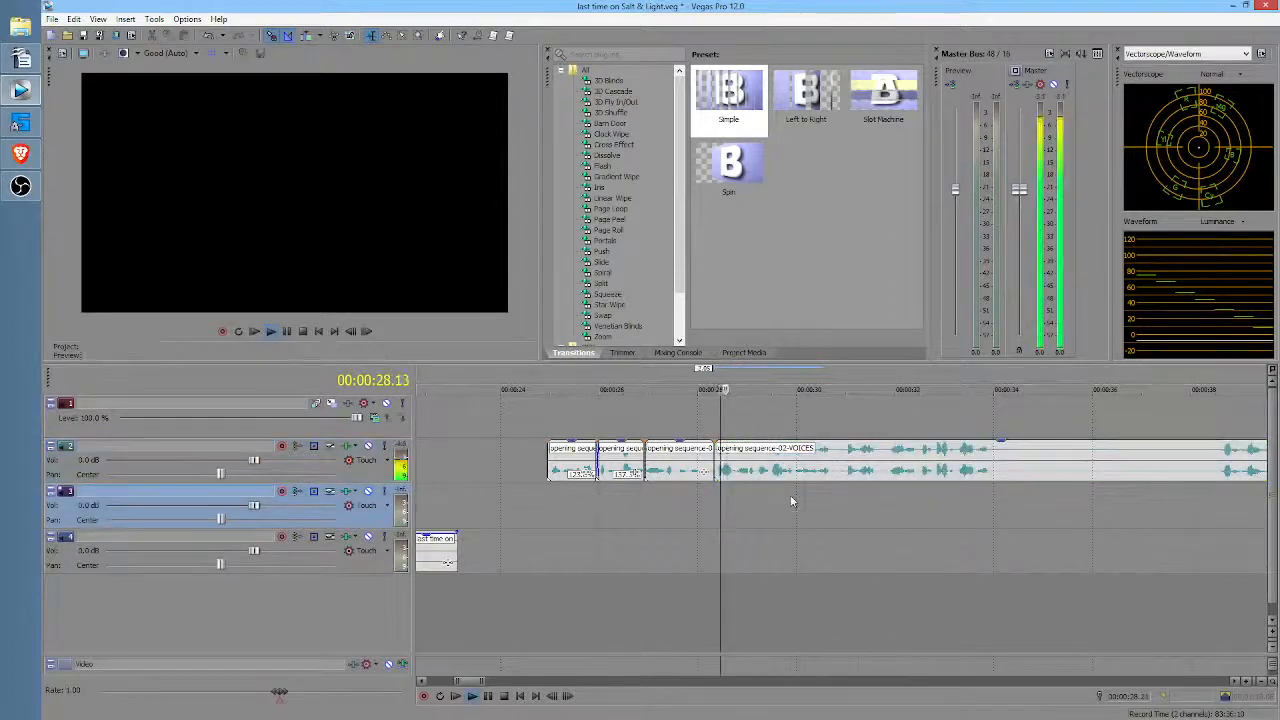
{"action": "scroll", "coordinate": [822, 497], "scroll_direction": "up", "scroll_amount": 1}
{"action": "key", "text": "space"}
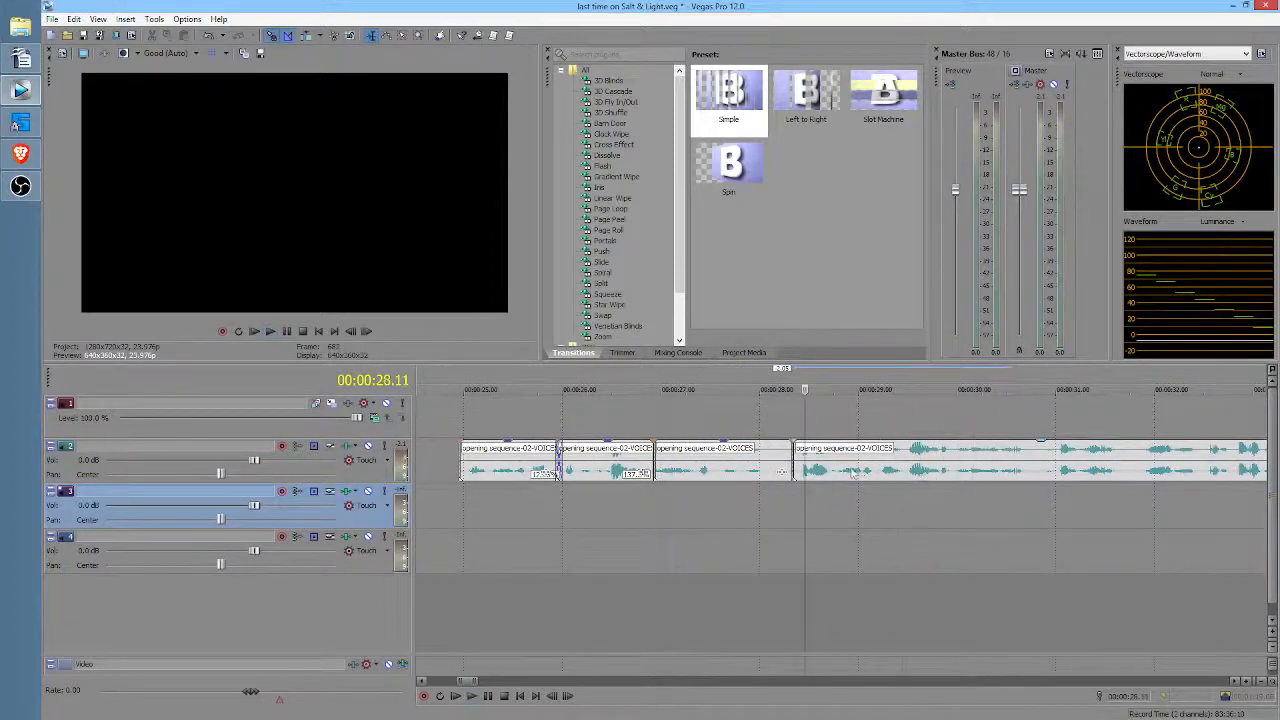
Step: Split the long voice clip at 00:00:28.17, trim the remainder's start and close the gap, and play from 00:00:28.08
{"action": "left_click", "coordinate": [832, 470]}
{"action": "key", "text": "s"}
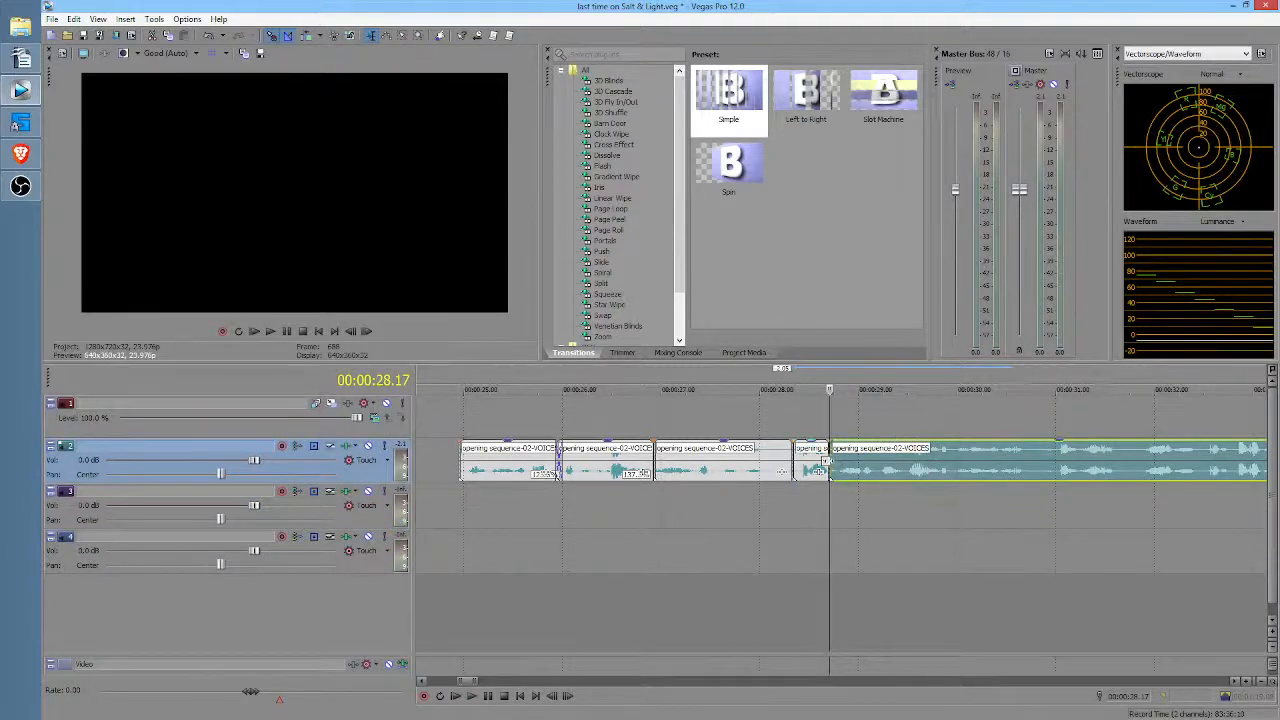
{"action": "mouse_move", "coordinate": [830, 458]}
{"action": "left_mouse_down"}
{"action": "mouse_move", "coordinate": [907, 458]}
{"action": "mouse_move", "coordinate": [841, 470]}
{"action": "left_mouse_up"}
{"action": "left_click", "coordinate": [804, 499]}
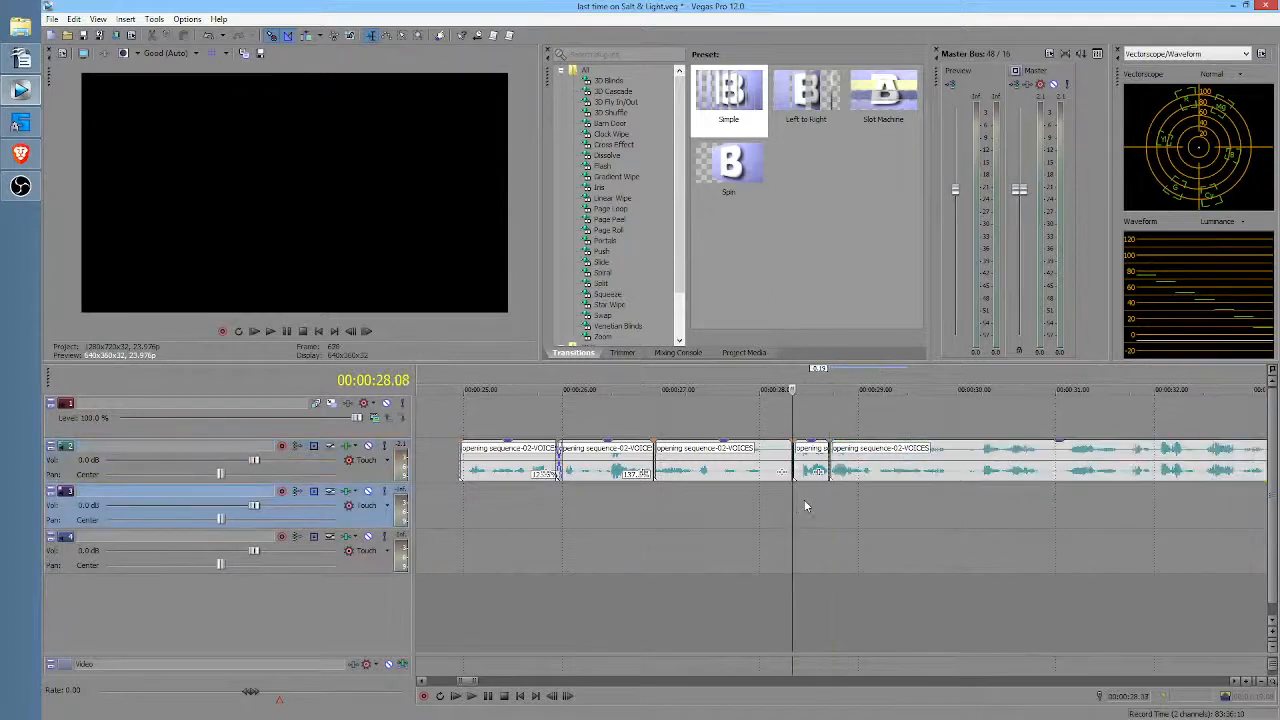
{"action": "key", "text": "space"}
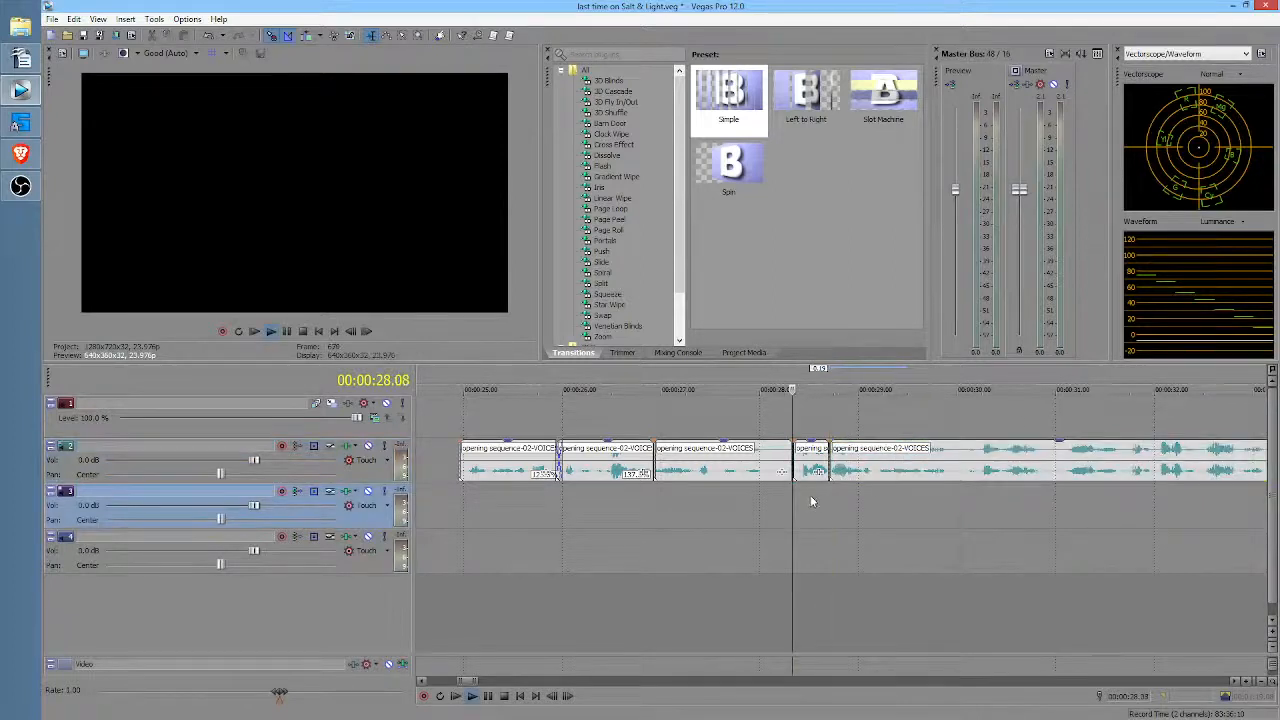
{"action": "key", "text": "space"}
Step: Split the long clip near 00:00:30.00, overlap the remainder about 5 frames onto the preceding piece, and play the section
{"action": "left_click", "coordinate": [957, 466]}
{"action": "key", "text": "s"}
{"action": "left_click_drag", "start_coordinate": [1005, 464], "coordinate": [985, 464]}
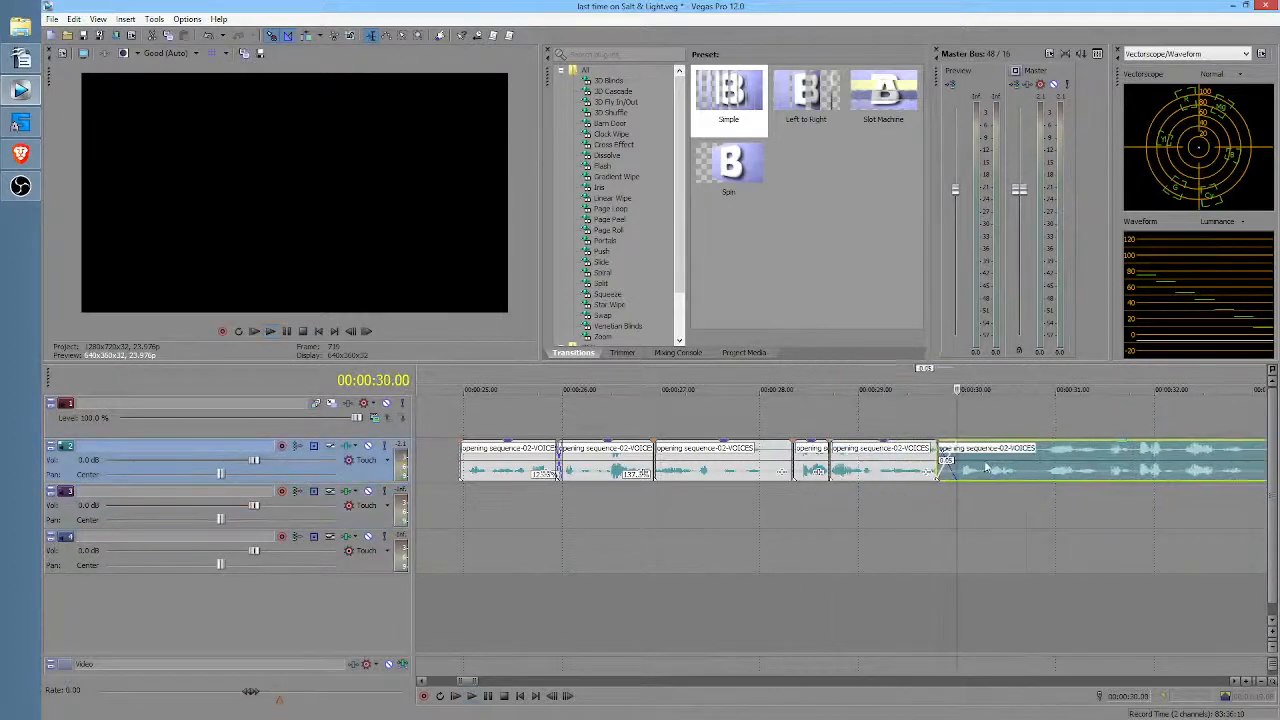
{"action": "left_click", "coordinate": [834, 507]}
{"action": "key", "text": "space"}
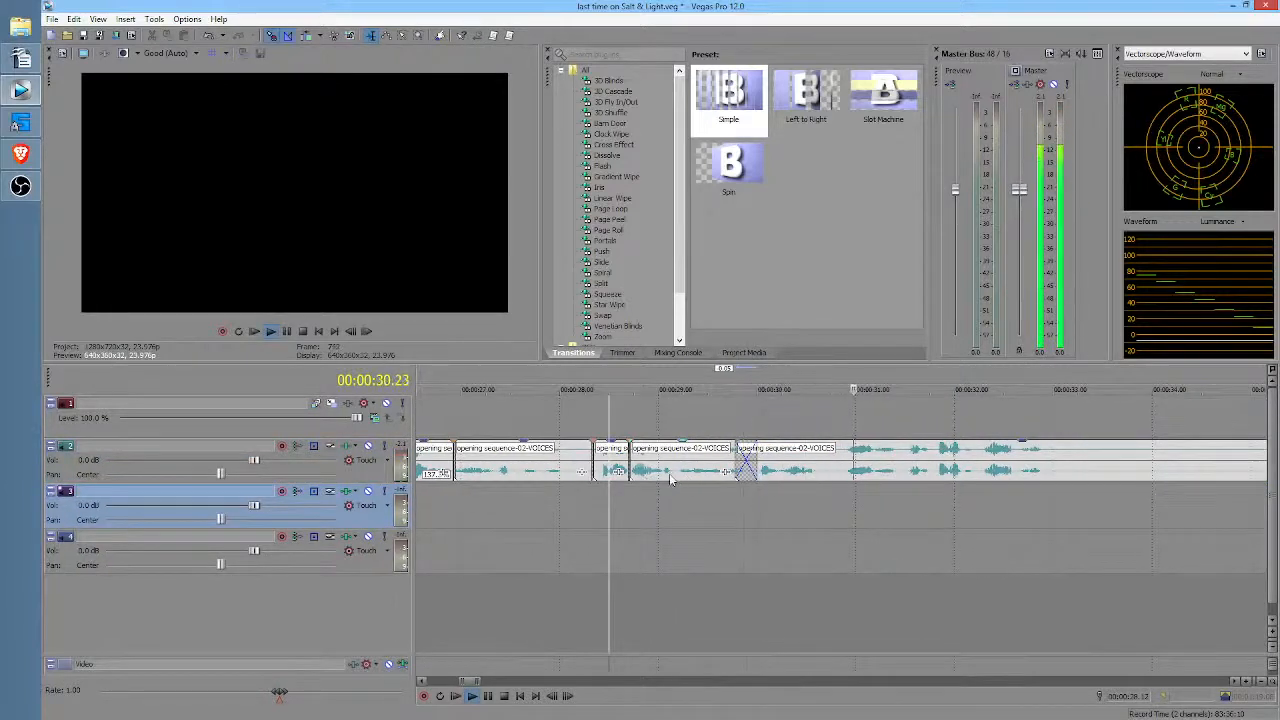
Step: Split the long clip where its speech ends near 00:00:32.23 and move the remainder later to about 00:00:33.08
{"action": "left_click", "coordinate": [1060, 461]}
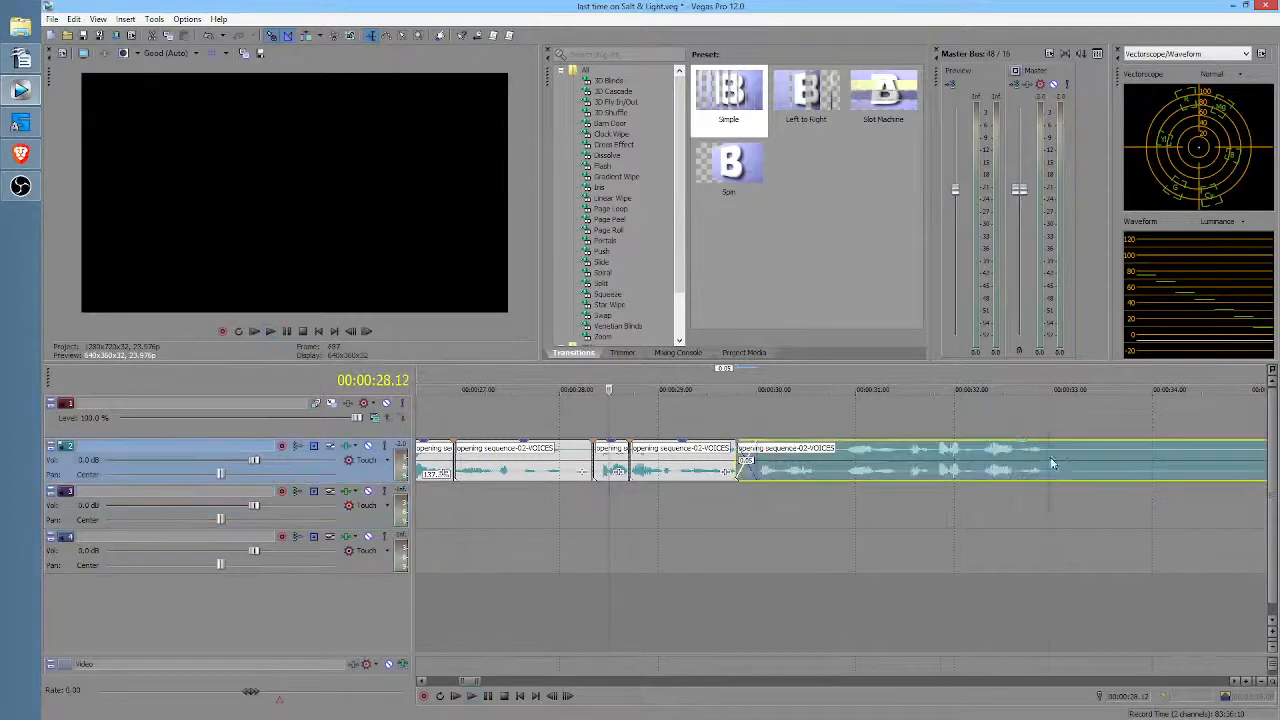
{"action": "key", "text": "s"}
{"action": "left_click_drag", "start_coordinate": [1064, 462], "coordinate": [1101, 462]}
Step: Move the voice piece before the remainder later to start near 00:00:30.06, and play from 00:00:28.02
{"action": "left_click", "coordinate": [671, 470]}
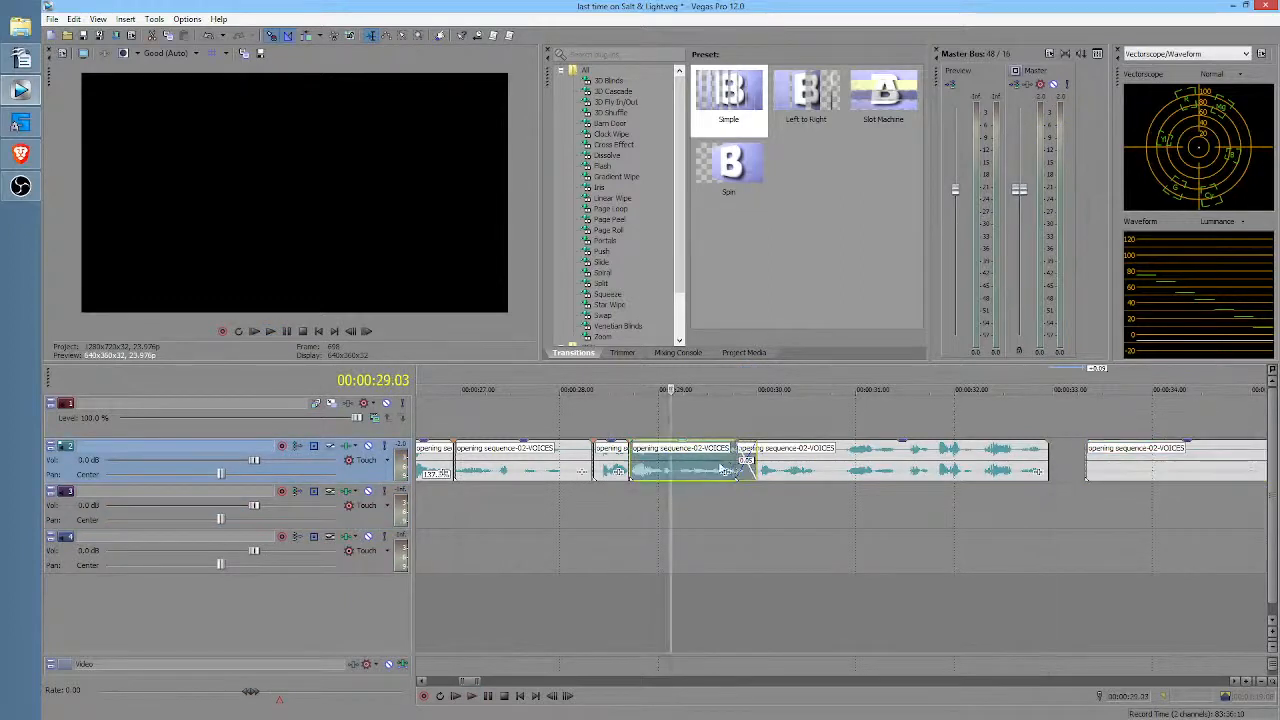
{"action": "left_click_drag", "start_coordinate": [788, 460], "coordinate": [834, 459]}
{"action": "left_click", "coordinate": [566, 508]}
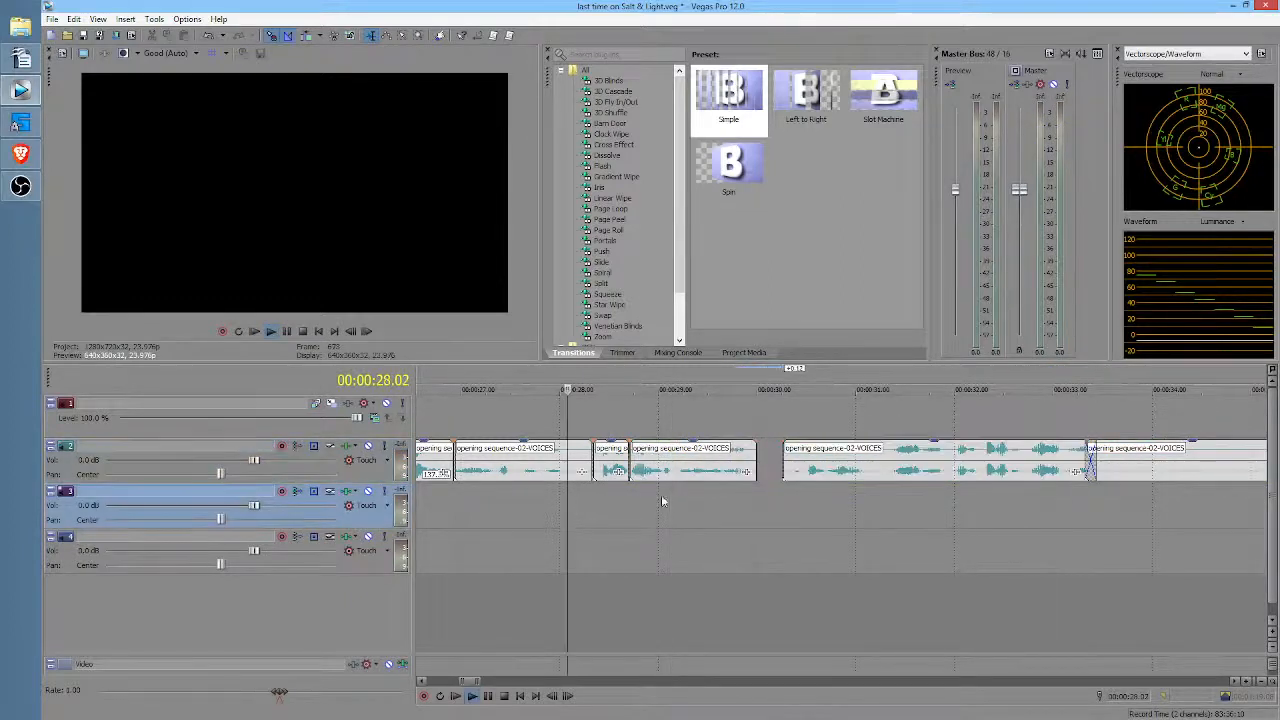
{"action": "key", "text": "space"}
{"action": "key", "text": "space"}
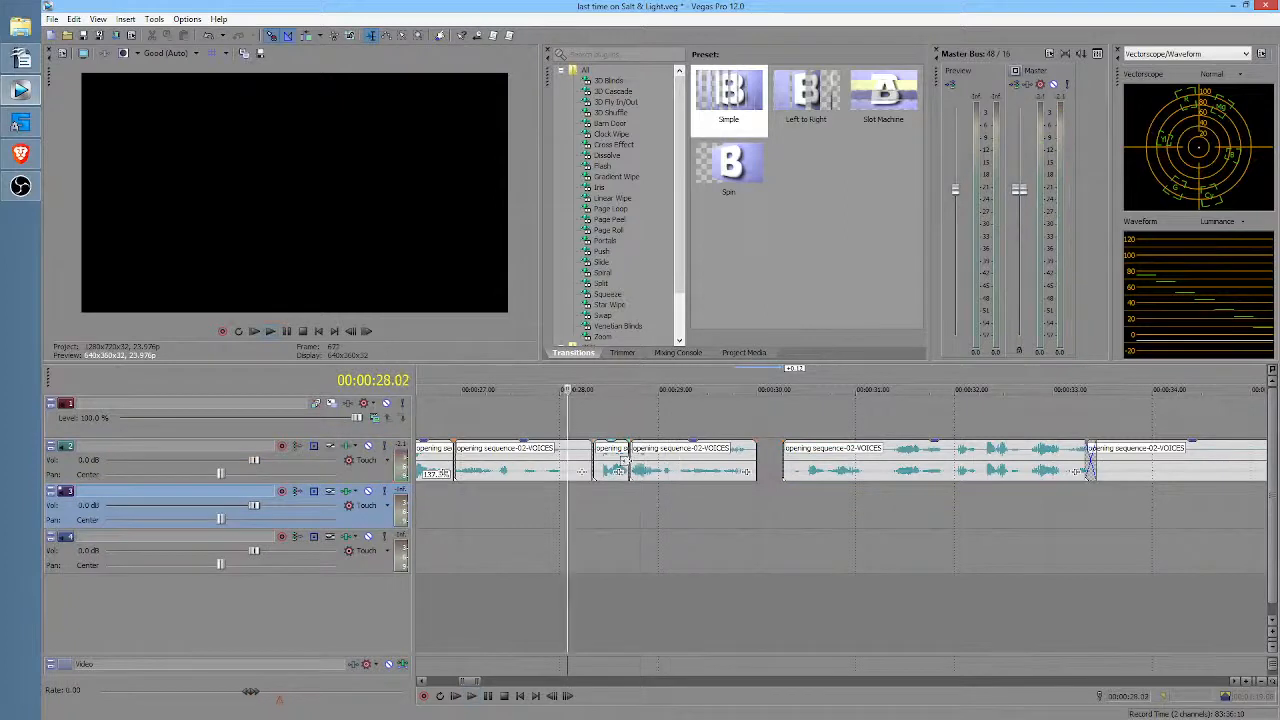
Step: Extend the end of the short piece near 00:00:28.17 by 2 frames into the next piece, and play the join
{"action": "left_click", "coordinate": [622, 466]}
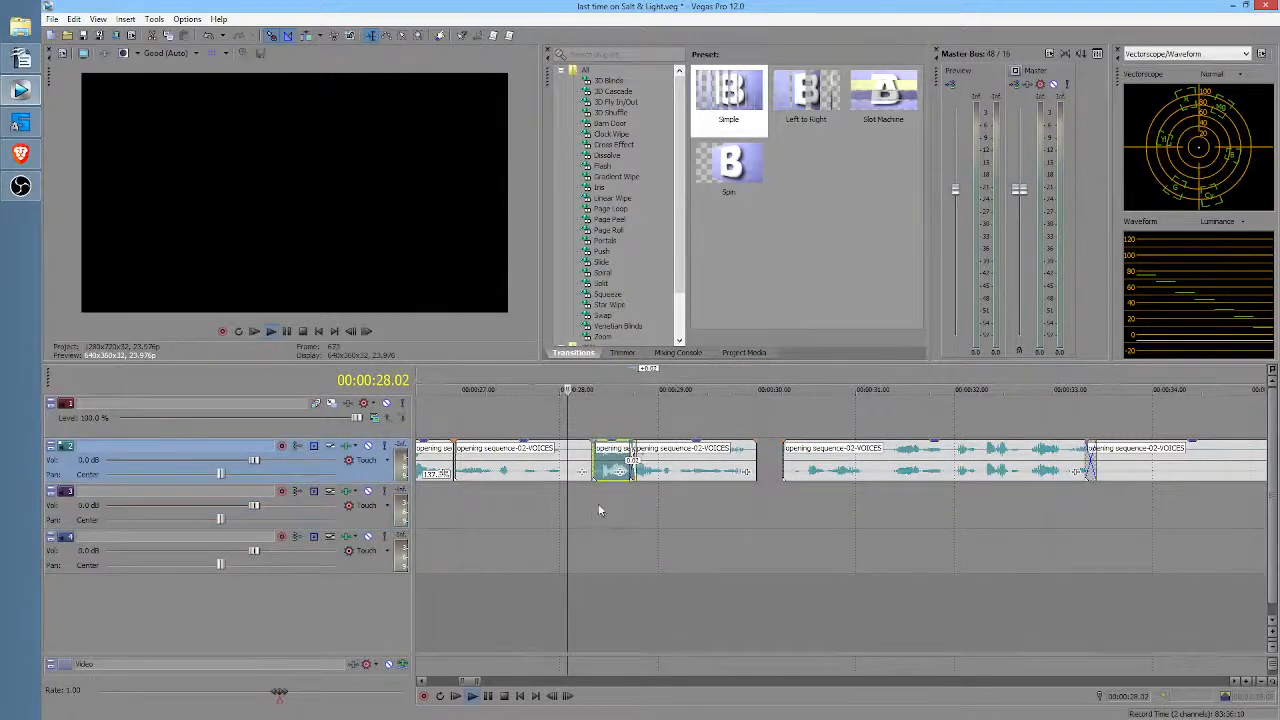
{"action": "key", "text": "space"}
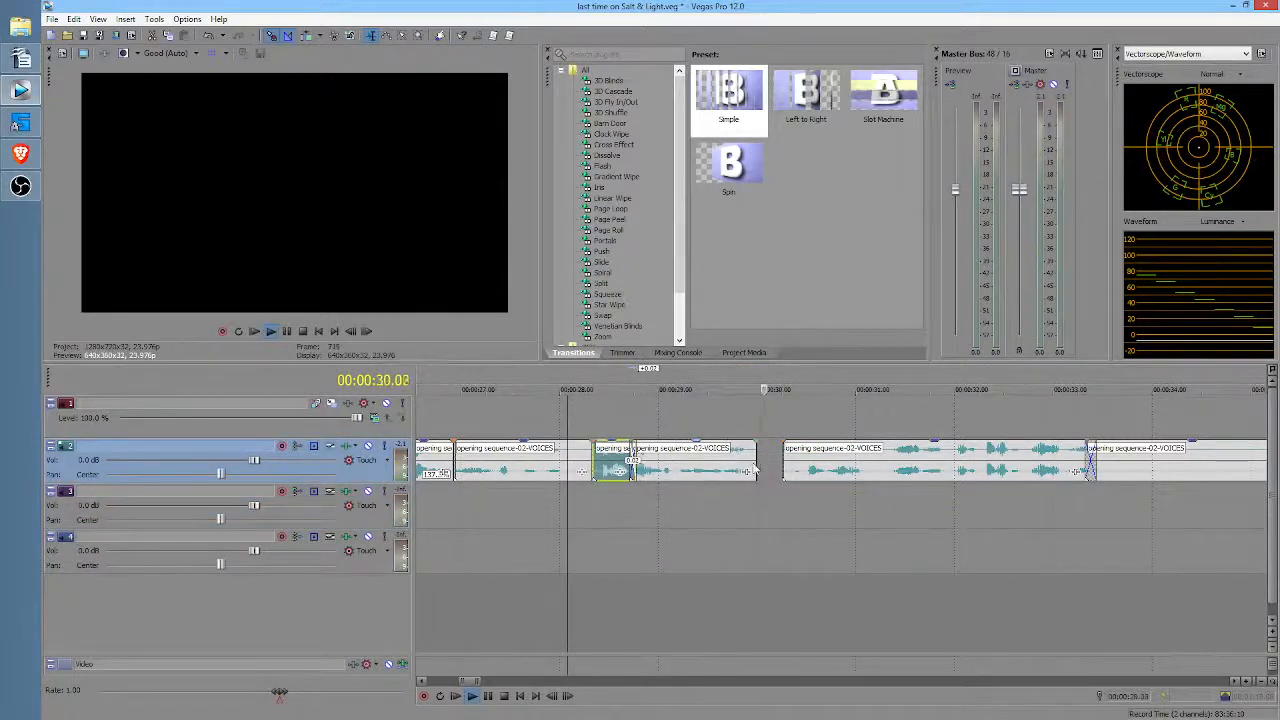
{"action": "key", "text": "space"}
Step: Time-compress the voice piece after the short one to end near 00:00:29.15 and confirm its audio event properties
{"action": "left_click_drag", "start_coordinate": [752, 467], "coordinate": [716, 467]}
{"action": "right_click", "coordinate": [678, 463]}
{"action": "left_click", "coordinate": [727, 455]}
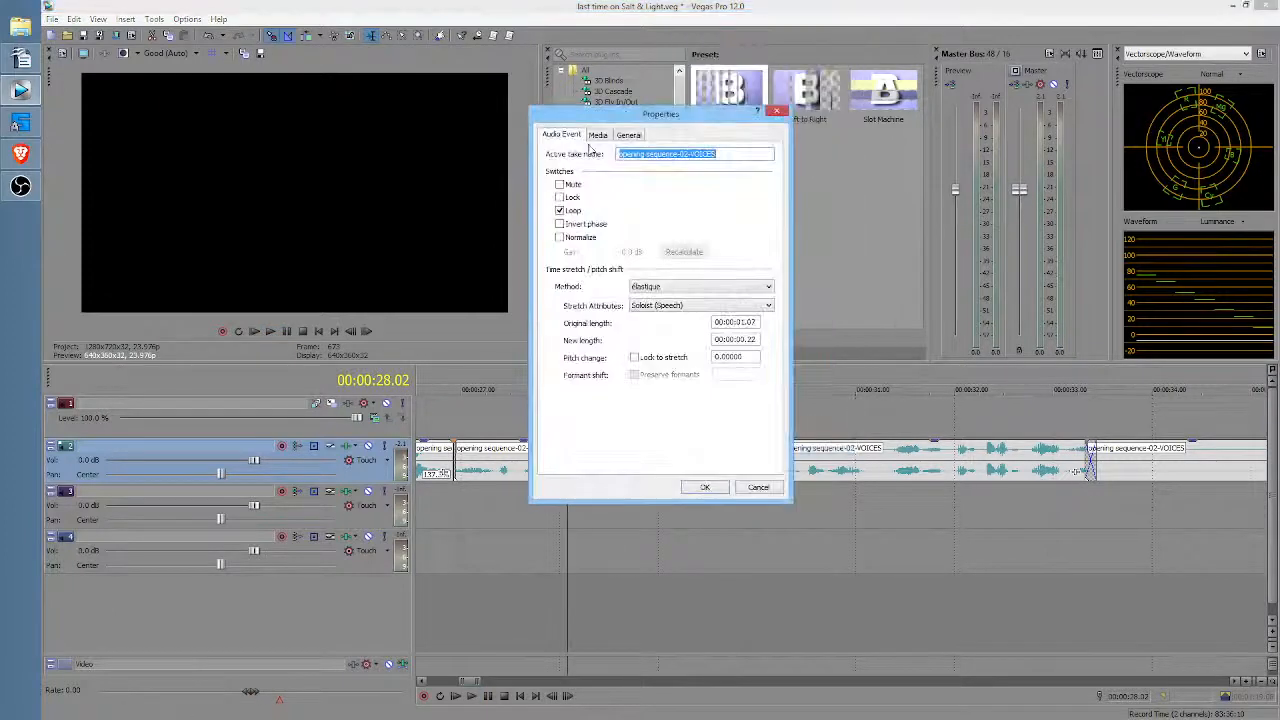
{"action": "key", "text": "Return"}
{"action": "left_click", "coordinate": [574, 491]}
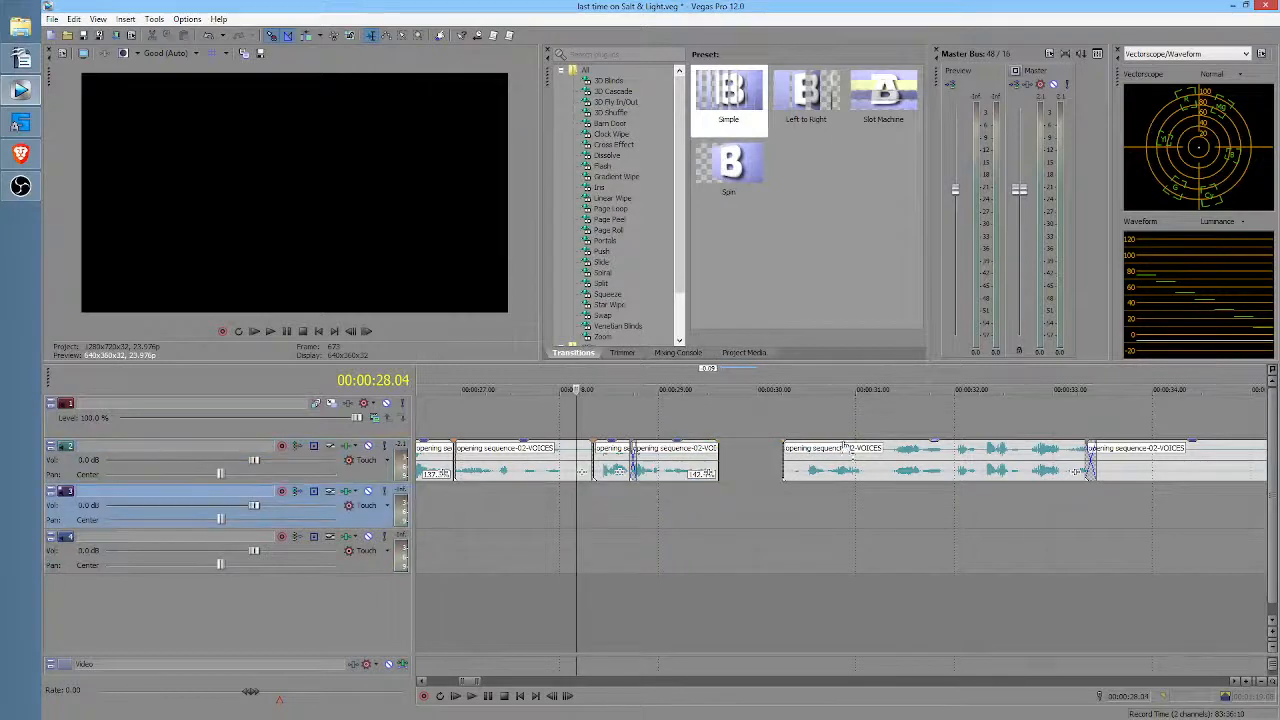
Step: Trim the next voice piece's start, butt it against the compressed piece near 00:00:29.15, and time-compress it to end near 00:00:31.19
{"action": "left_click", "coordinate": [785, 472]}
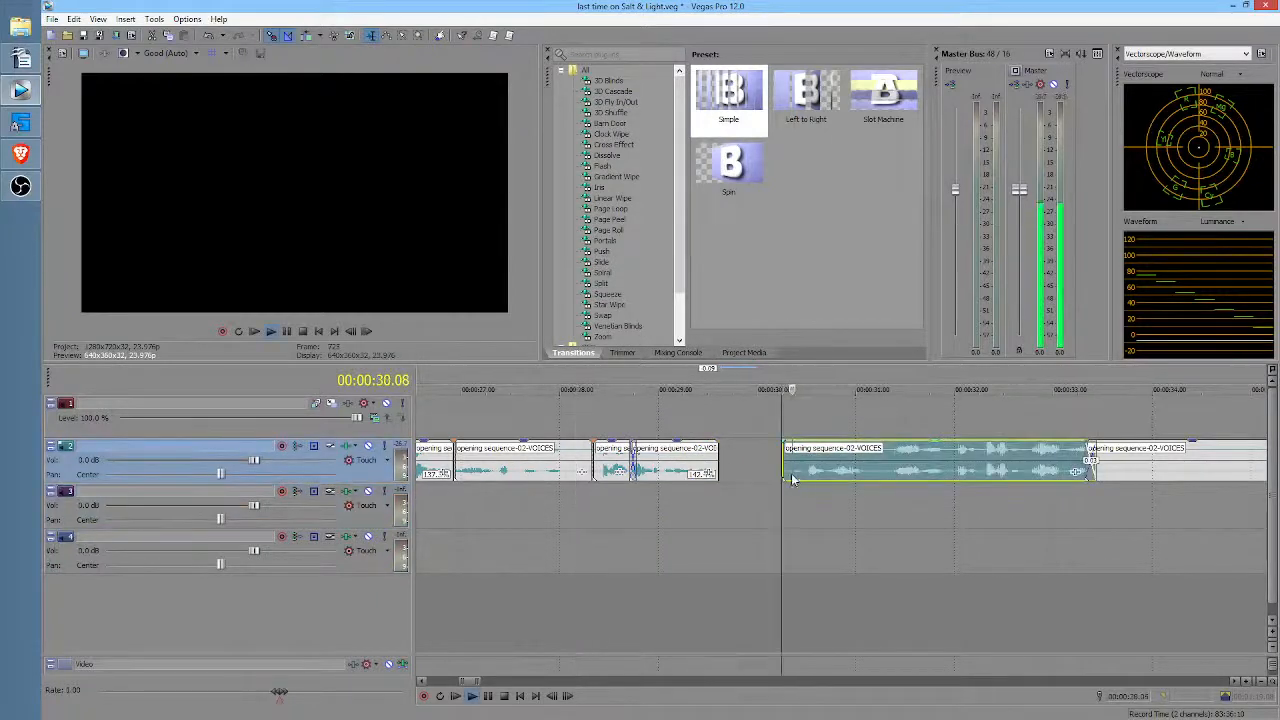
{"action": "mouse_move", "coordinate": [784, 465]}
{"action": "left_mouse_down"}
{"action": "mouse_move", "coordinate": [807, 464]}
{"action": "mouse_move", "coordinate": [795, 462]}
{"action": "left_mouse_up"}
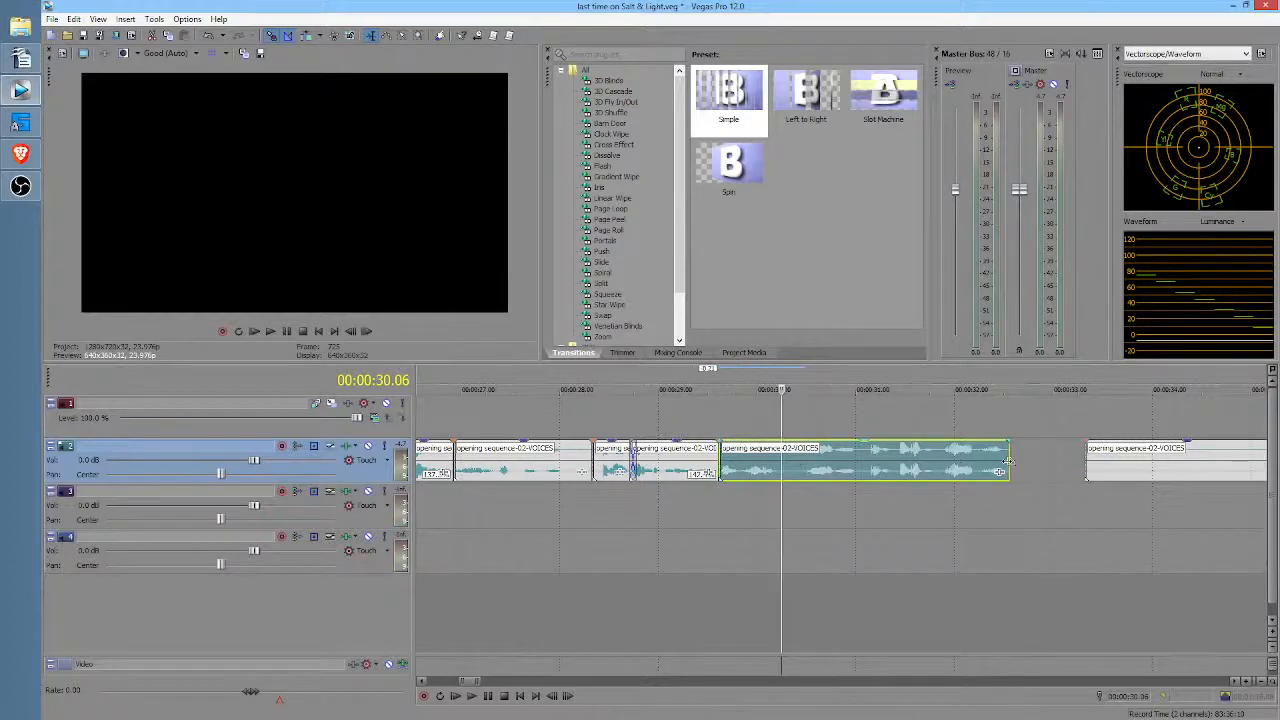
{"action": "left_click_drag", "start_coordinate": [1000, 468], "coordinate": [935, 470]}
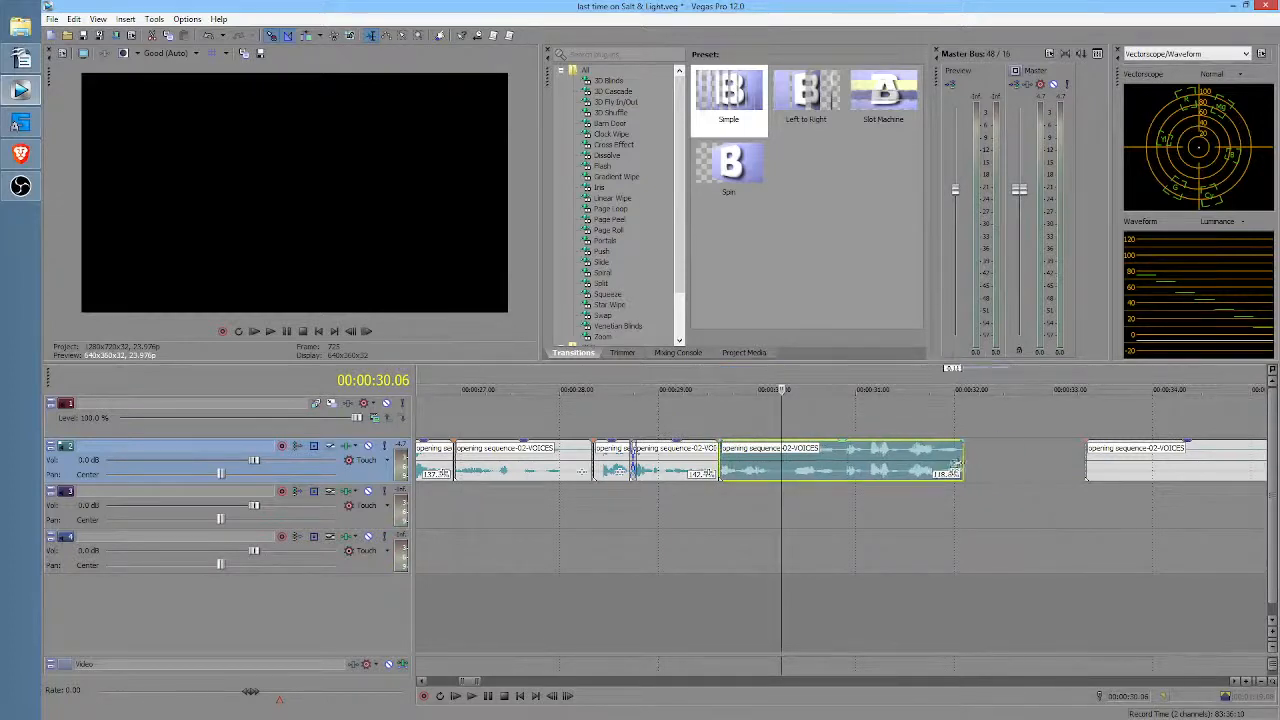
Step: Split the compressed piece at 00:00:30.03, overlap its second part about 4 frames onto the first, and play from 00:00:28.11
{"action": "left_click", "coordinate": [770, 464]}
{"action": "key", "text": "s"}
{"action": "left_click_drag", "start_coordinate": [836, 467], "coordinate": [820, 469]}
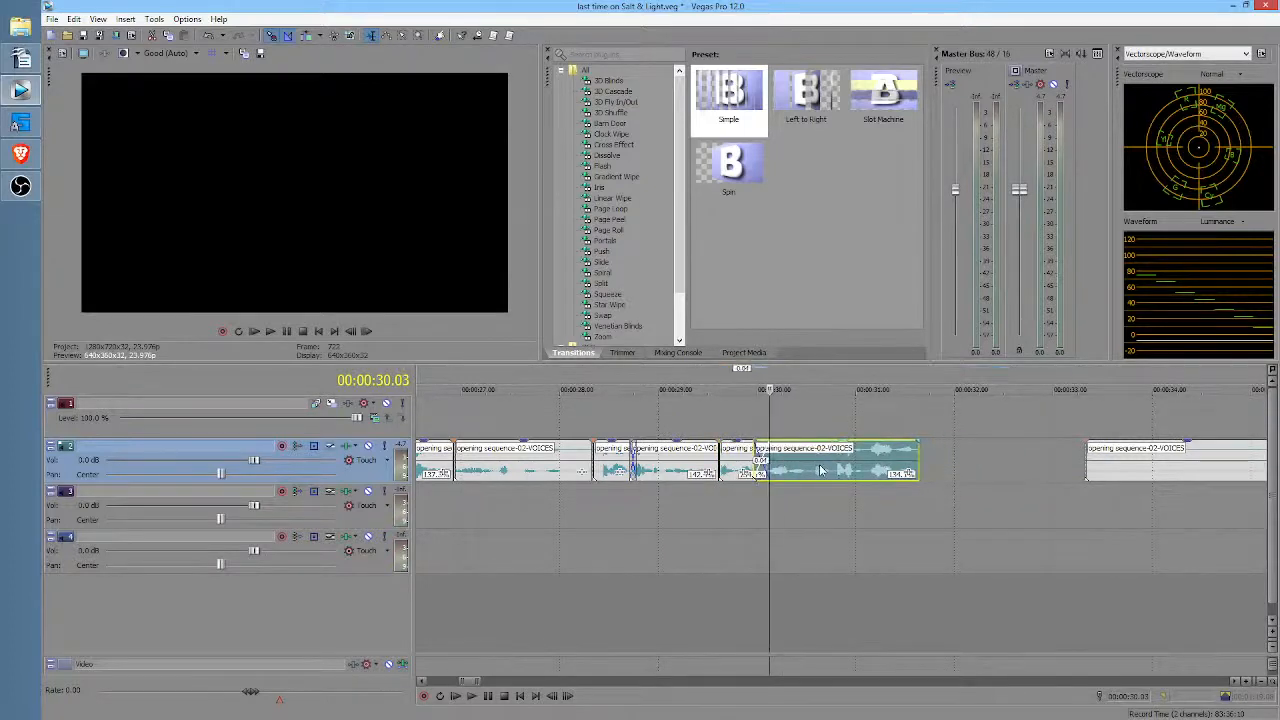
{"action": "left_click", "coordinate": [604, 519]}
{"action": "key", "text": "space"}
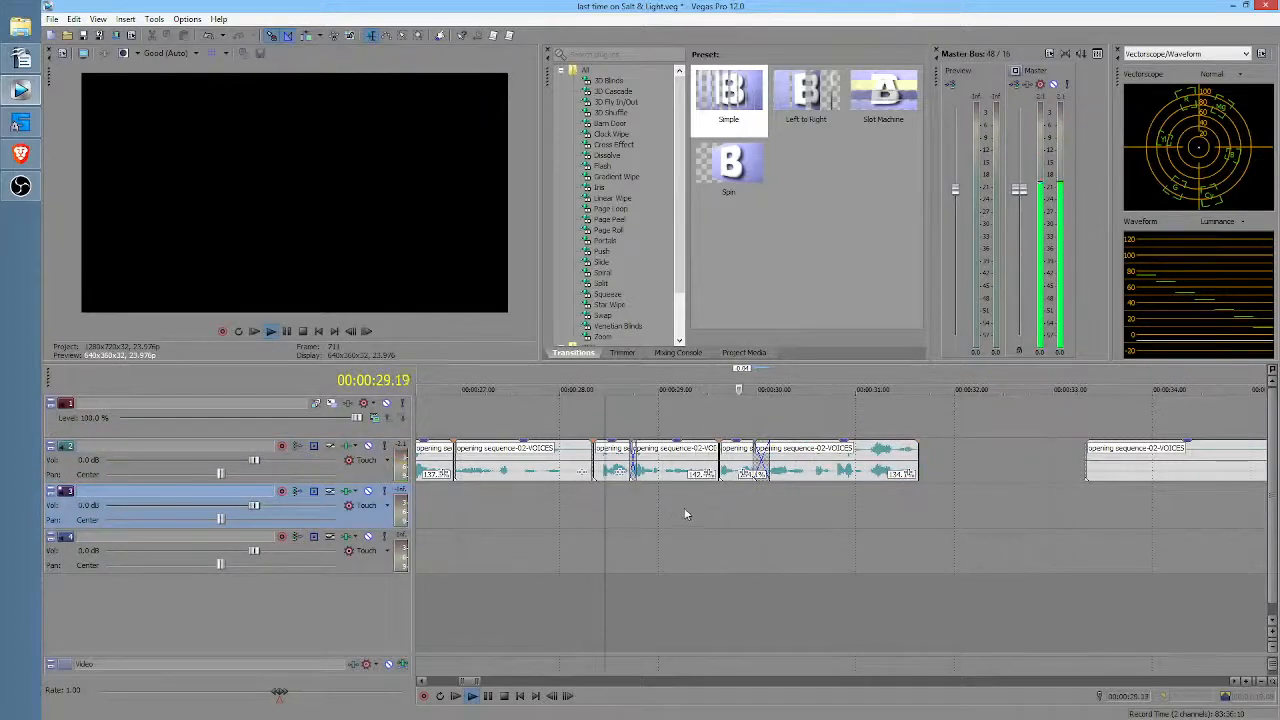
{"action": "key", "text": "space"}
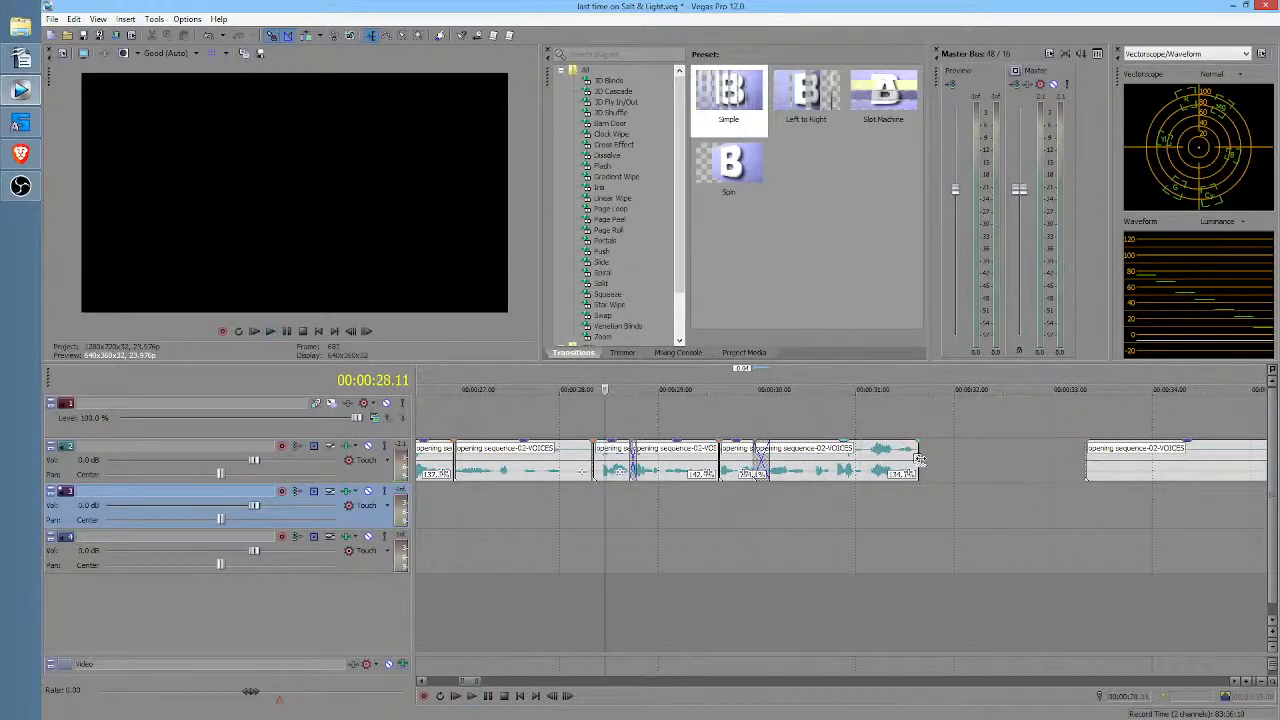
Step: Stretch the two halves of the split piece slightly longer, with the second half moved later to start near 00:00:30.10
{"action": "left_click_drag", "start_coordinate": [918, 459], "coordinate": [930, 459]}
{"action": "left_click_drag", "start_coordinate": [808, 467], "coordinate": [853, 467]}
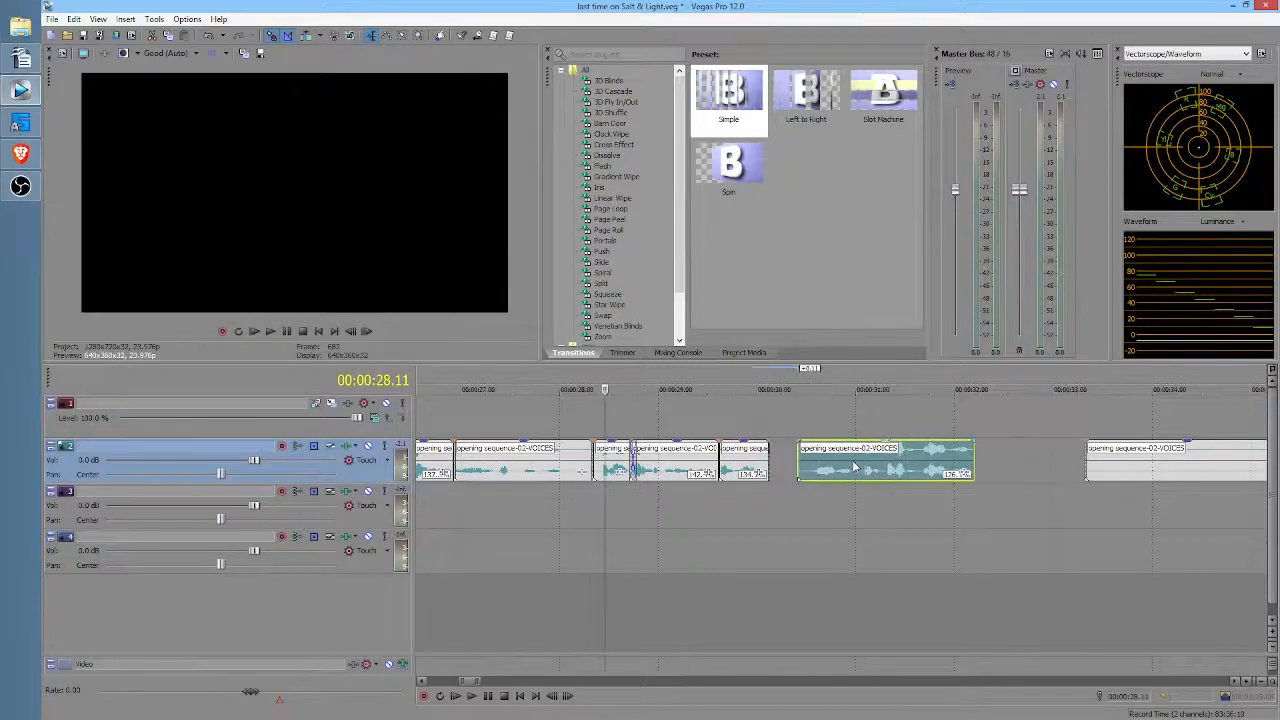
{"action": "left_click", "coordinate": [769, 462]}
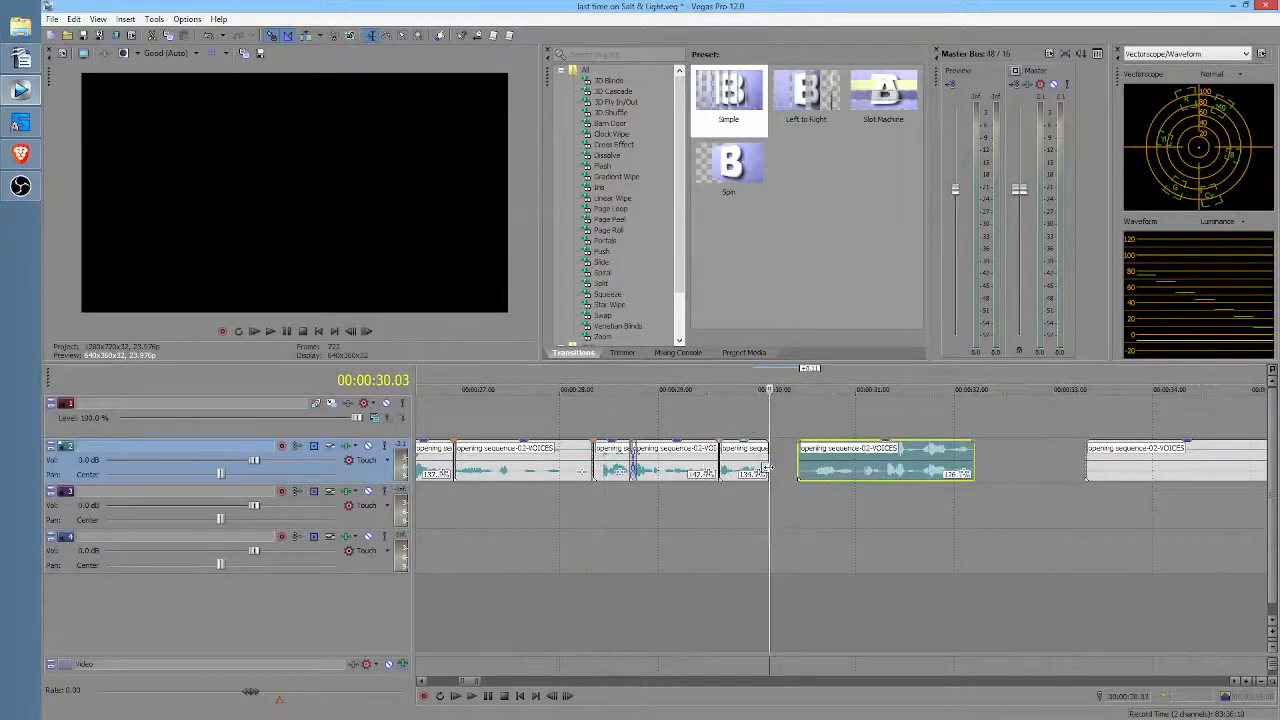
{"action": "left_click_drag", "start_coordinate": [769, 464], "coordinate": [779, 469]}
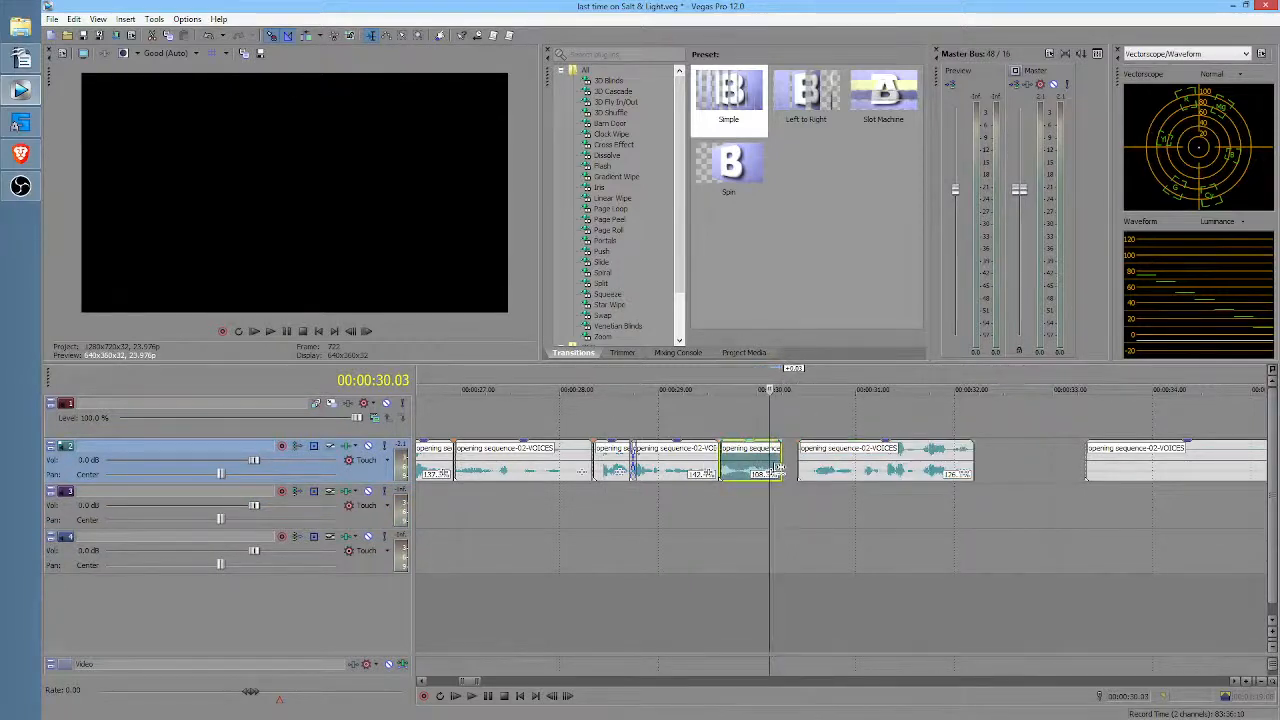
Step: Move the first half later to start near 00:00:29.20, slightly overlapping the second half, and play from 00:00:29.19
{"action": "left_click", "coordinate": [617, 488]}
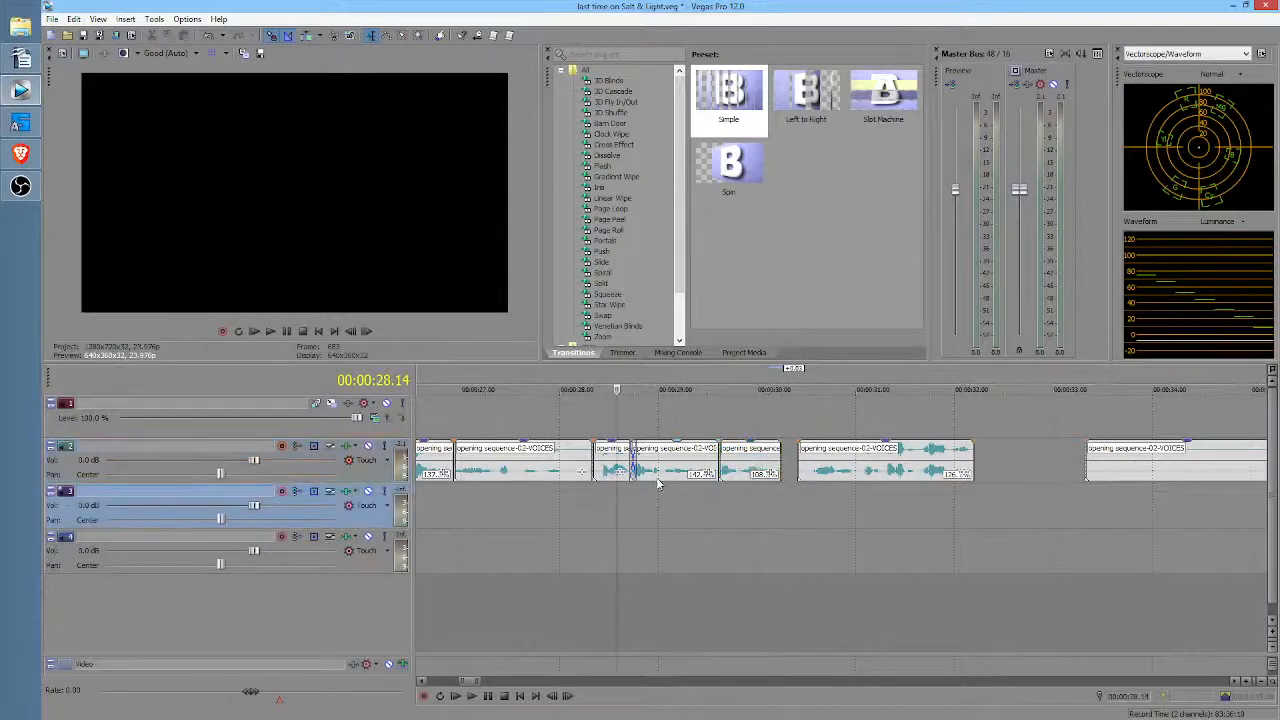
{"action": "left_click_drag", "start_coordinate": [729, 465], "coordinate": [763, 467]}
{"action": "left_click", "coordinate": [737, 470]}
{"action": "key", "text": "space"}
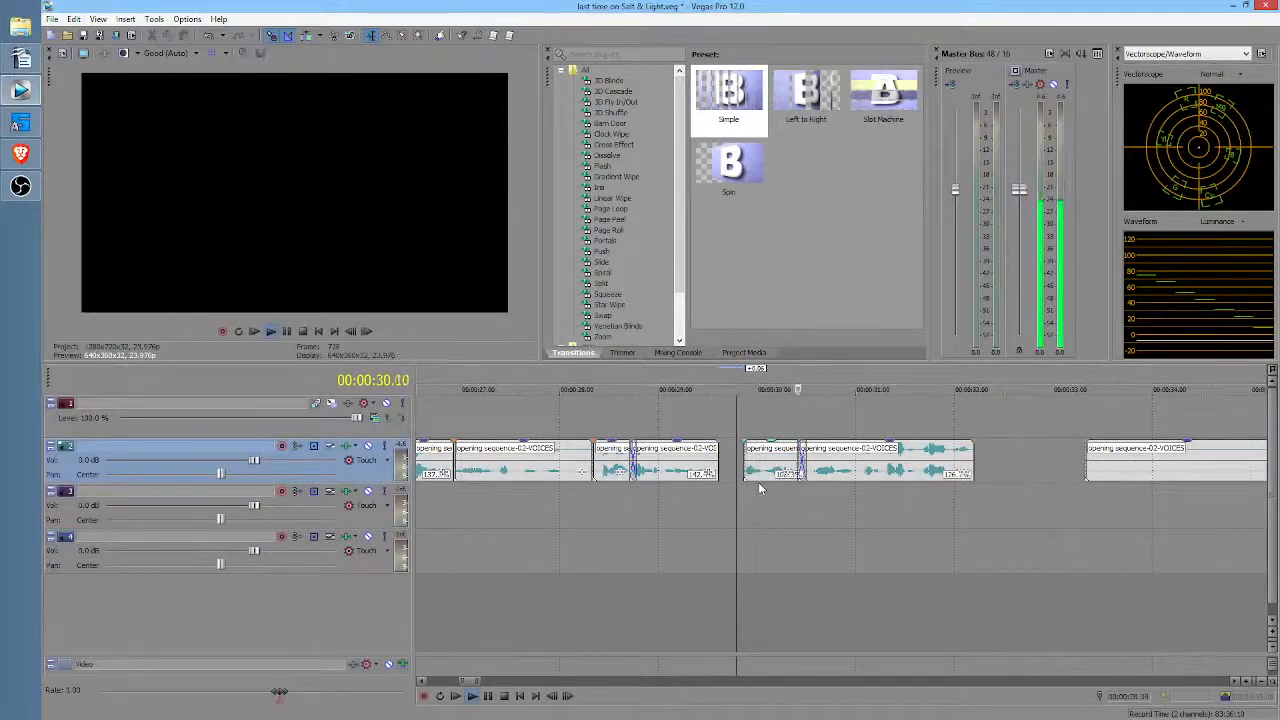
{"action": "key", "text": "space"}
Step: Split the second half at 00:00:31.01, close its pause with a 1-frame overlap, and play the pieces from 00:00:29.21
{"action": "left_click", "coordinate": [867, 471]}
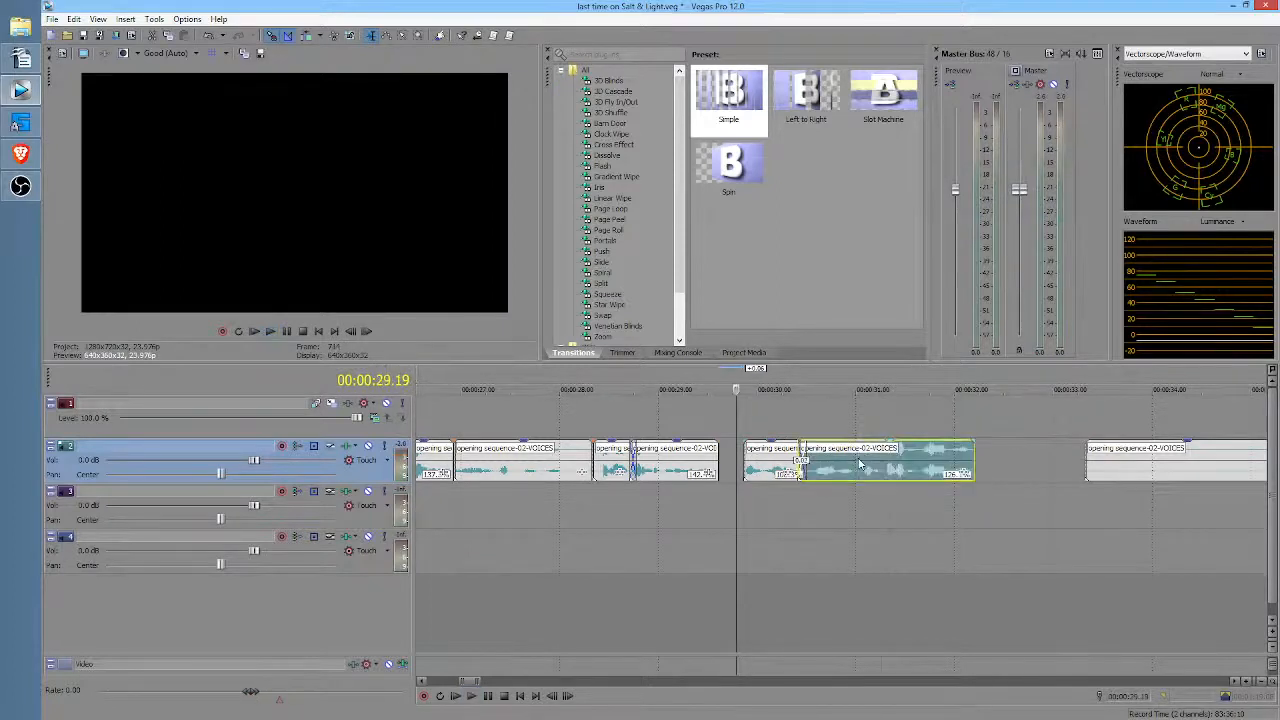
{"action": "scroll", "coordinate": [868, 469], "scroll_direction": "up", "scroll_amount": 3}
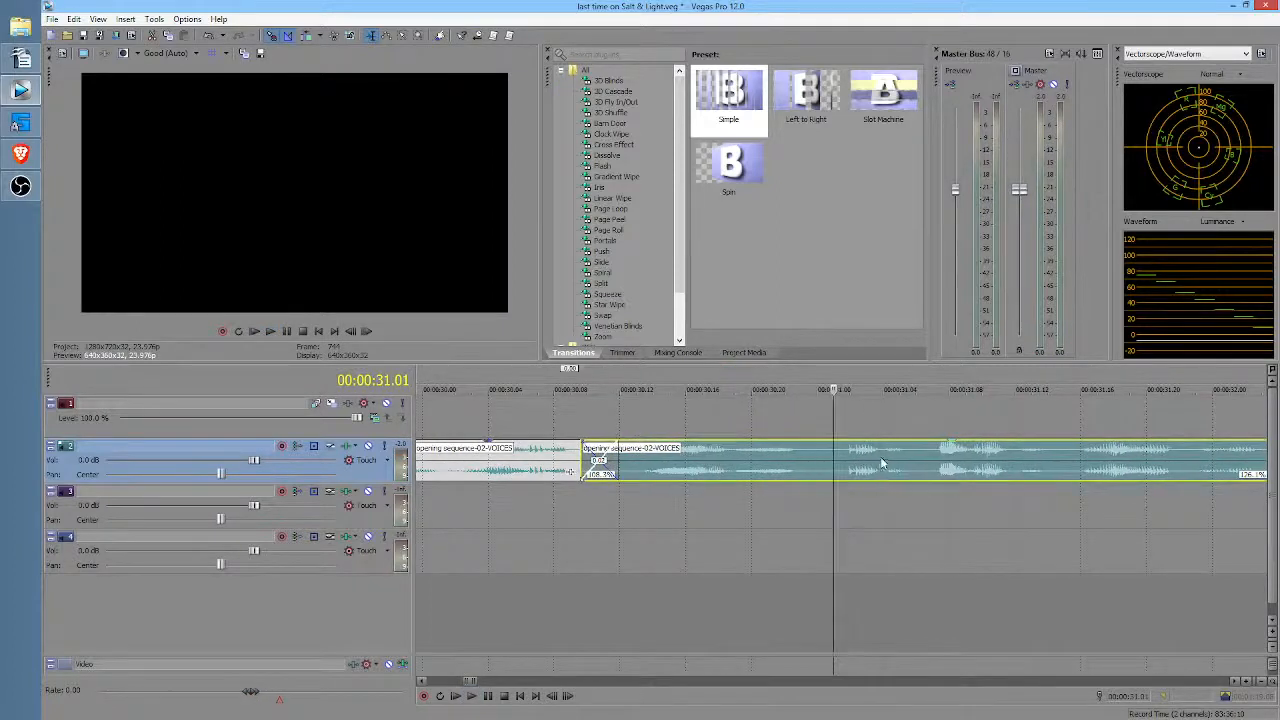
{"action": "key", "text": "s"}
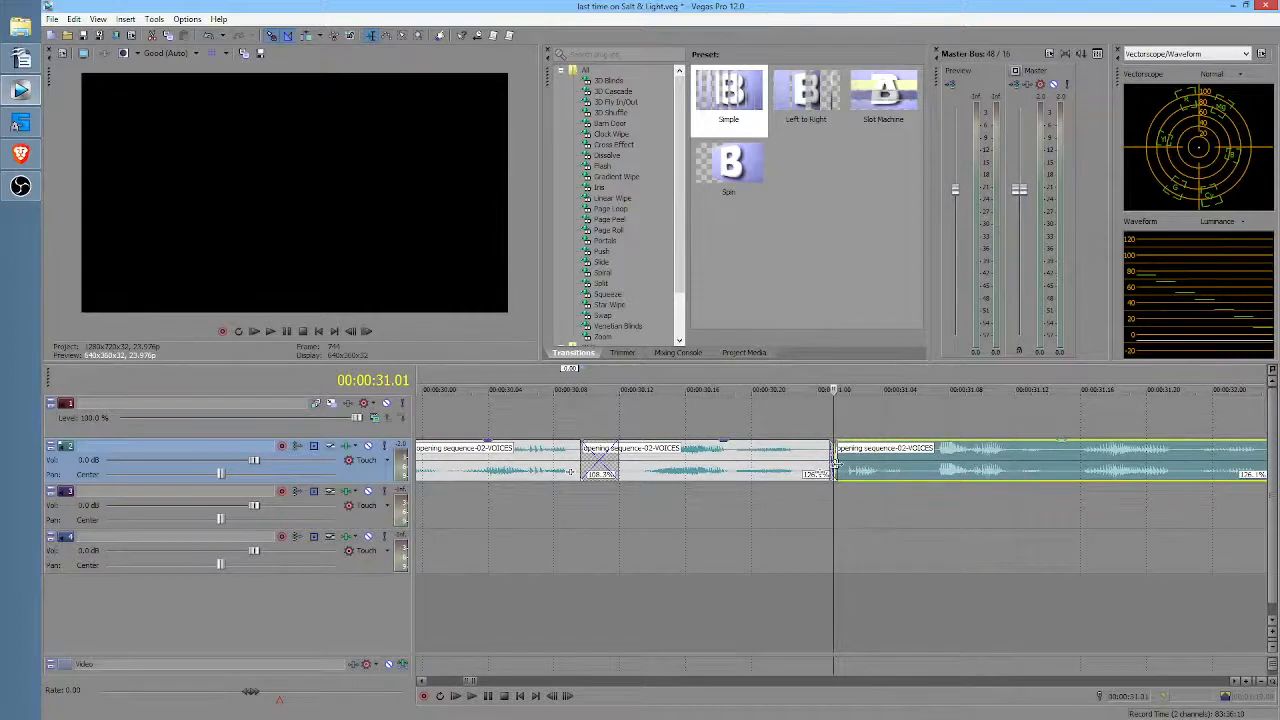
{"action": "left_click_drag", "start_coordinate": [909, 456], "coordinate": [883, 459]}
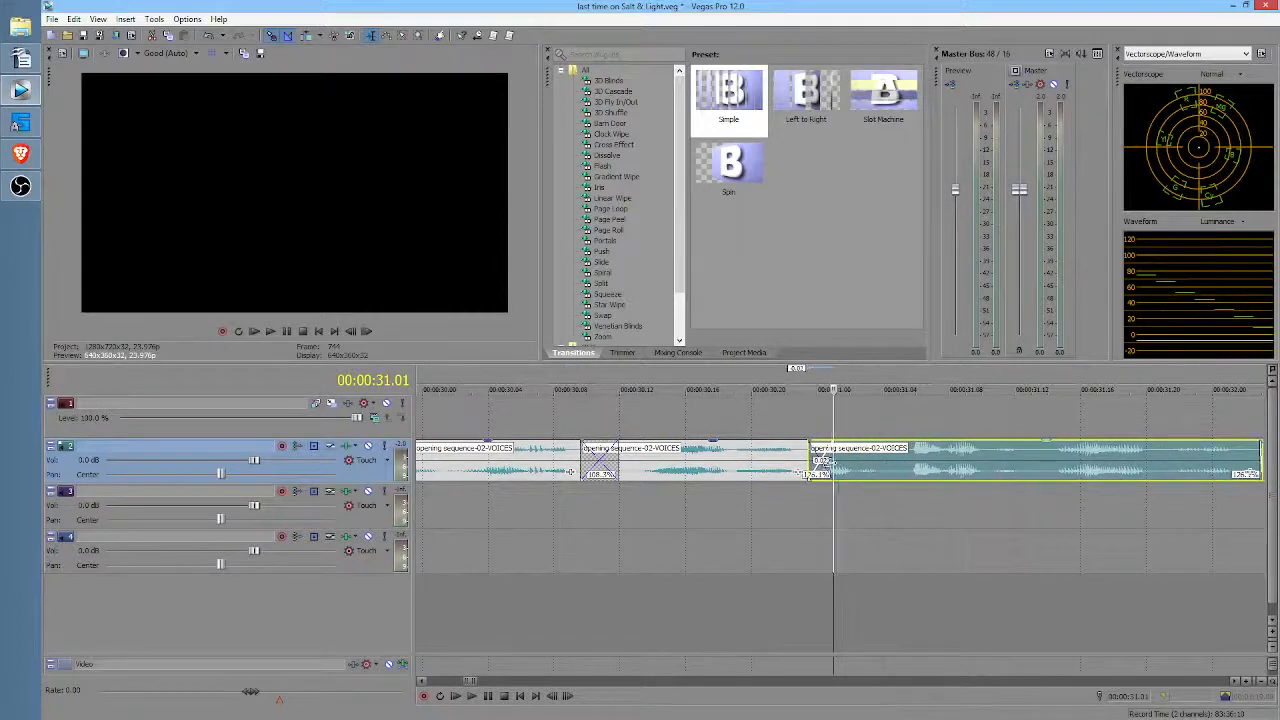
{"action": "left_click", "coordinate": [820, 462]}
{"action": "scroll", "coordinate": [856, 484], "scroll_direction": "down", "scroll_amount": 3}
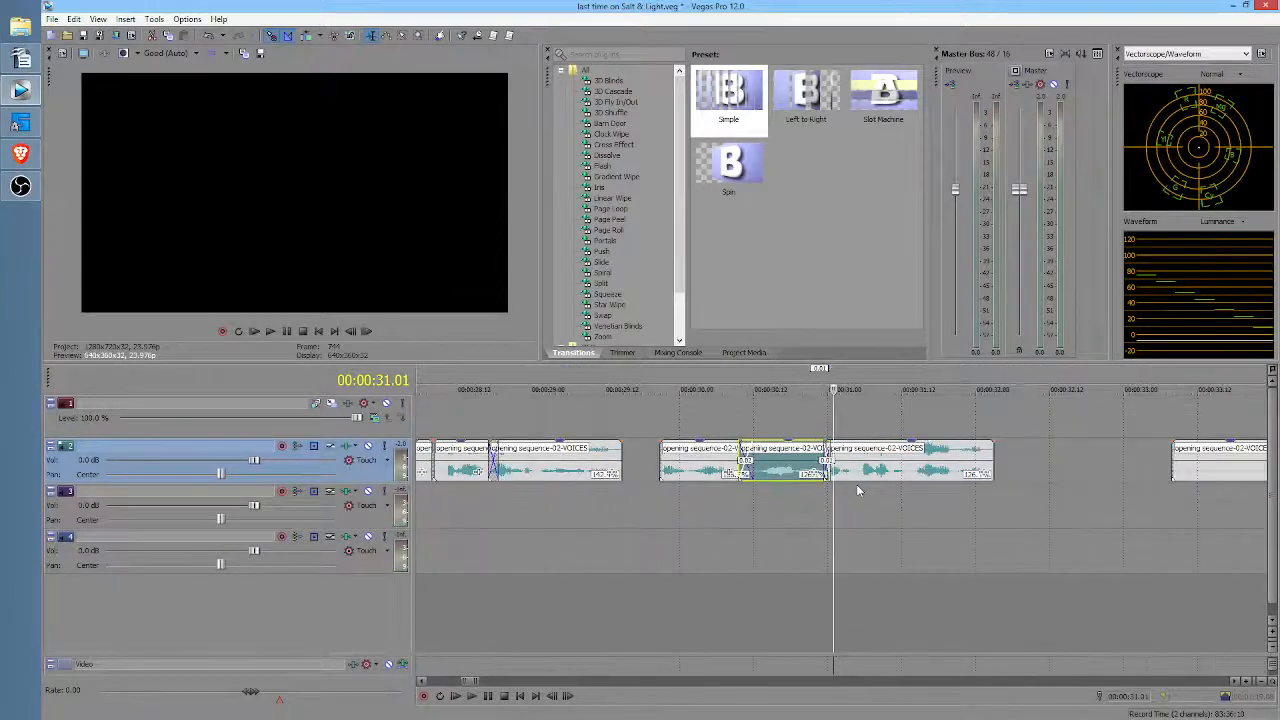
{"action": "left_click", "coordinate": [662, 492]}
{"action": "key", "text": "space"}
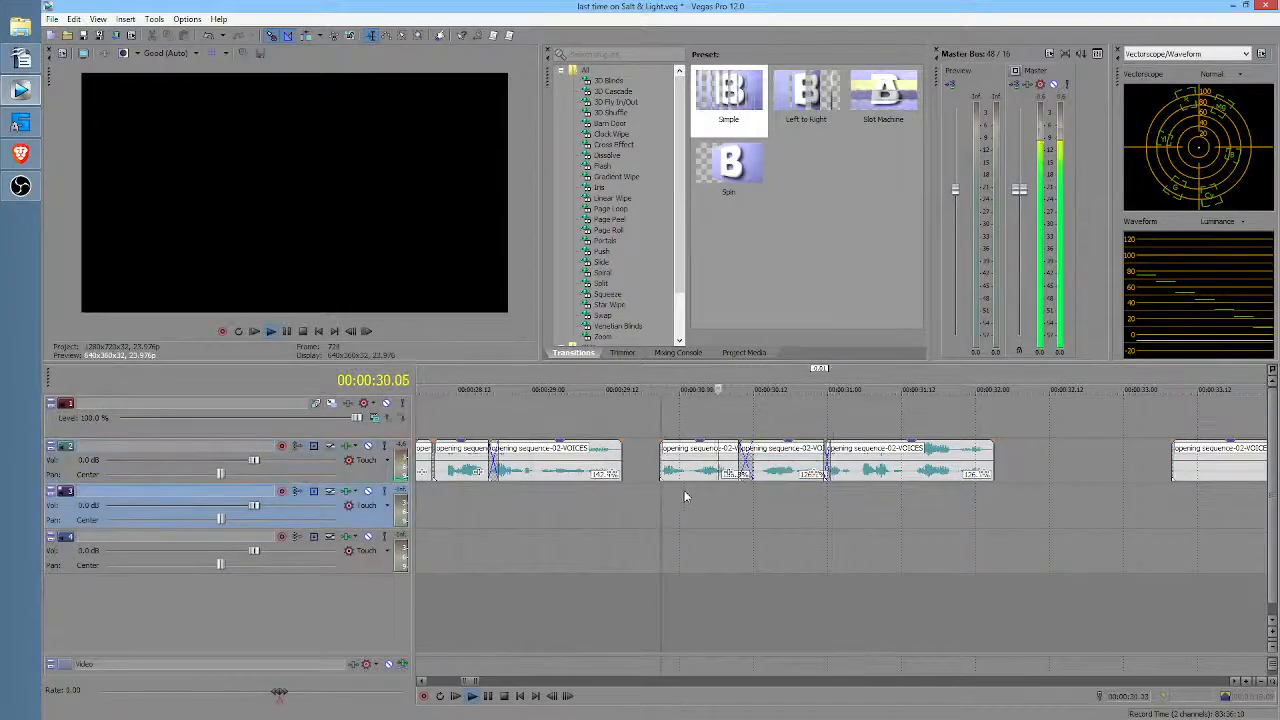
{"action": "key", "text": "space"}
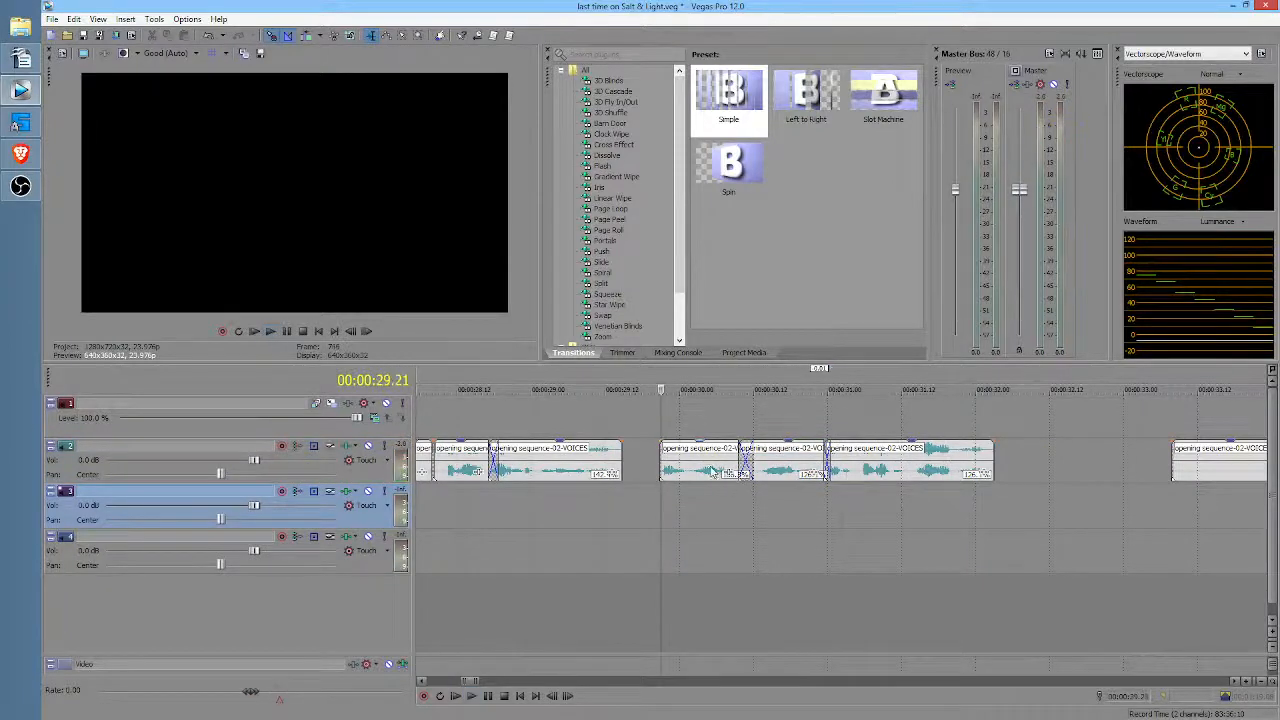
Step: Play the tightened voice pieces from about 00:00:28.15 to review the gap before the last three pieces
{"action": "left_click", "coordinate": [705, 467]}
{"action": "left_click", "coordinate": [909, 468], "text": "shift"}
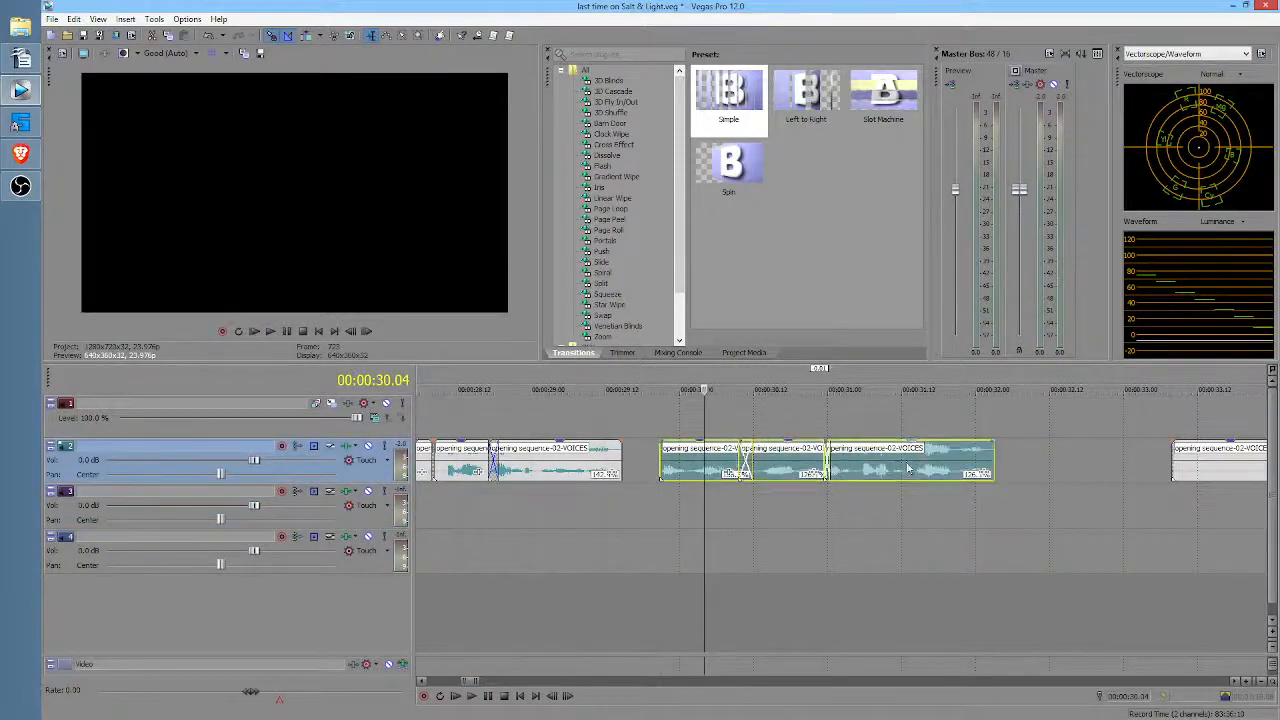
{"action": "left_click", "coordinate": [475, 510]}
{"action": "key", "text": "space"}
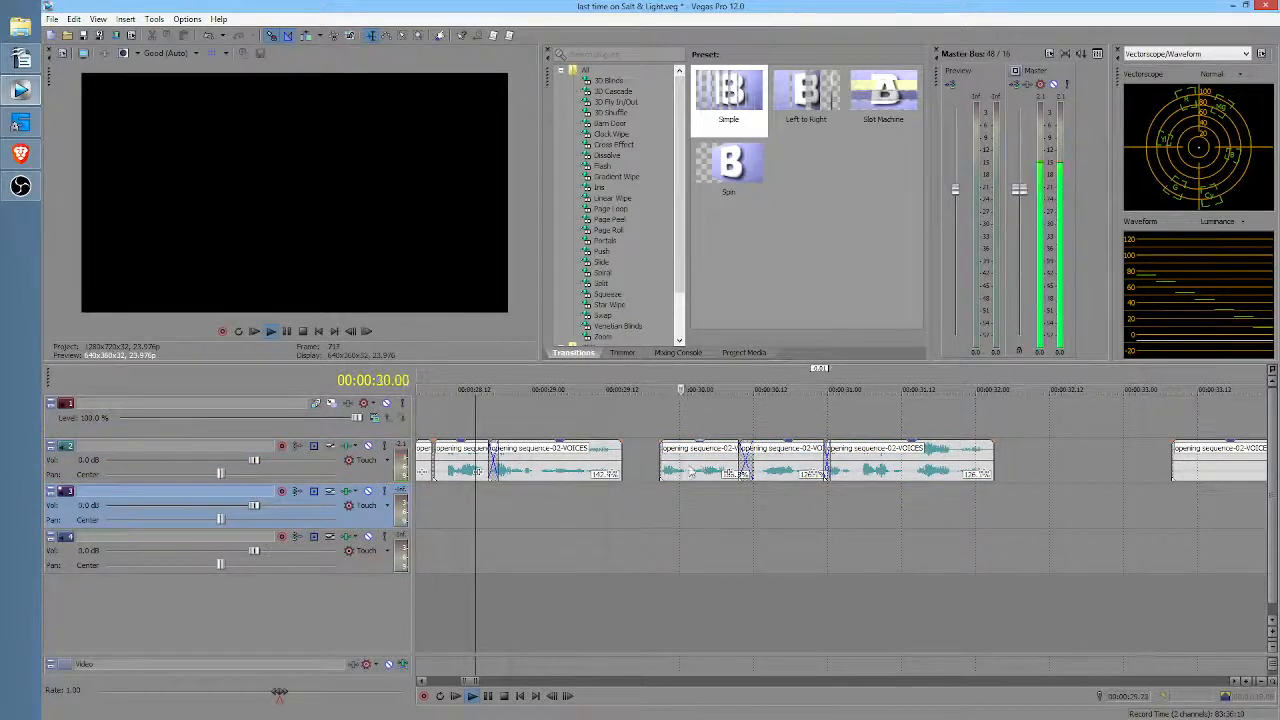
Step: Stretch the voice piece before the gap about 3 frames longer, and move the following clips earlier to slightly overlap it near 00:00:29.17
{"action": "key", "text": "space"}
{"action": "left_click_drag", "start_coordinate": [621, 462], "coordinate": [640, 462]}
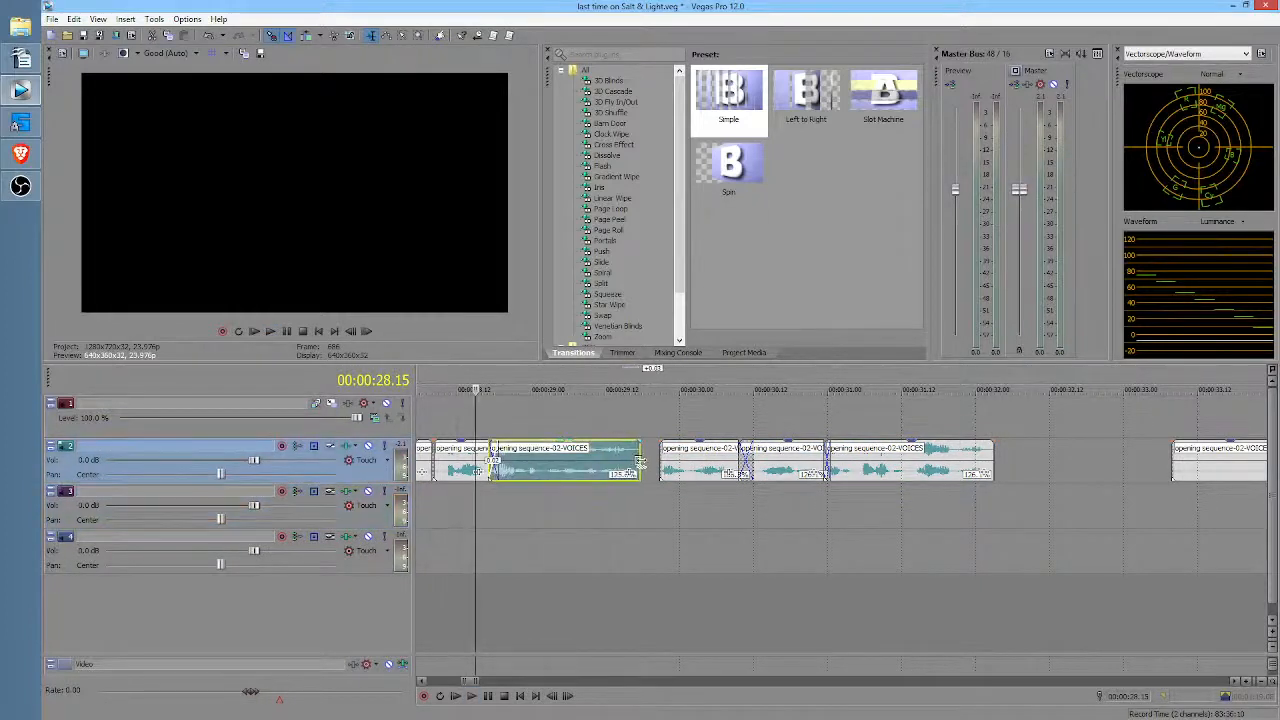
{"action": "left_click", "coordinate": [697, 462]}
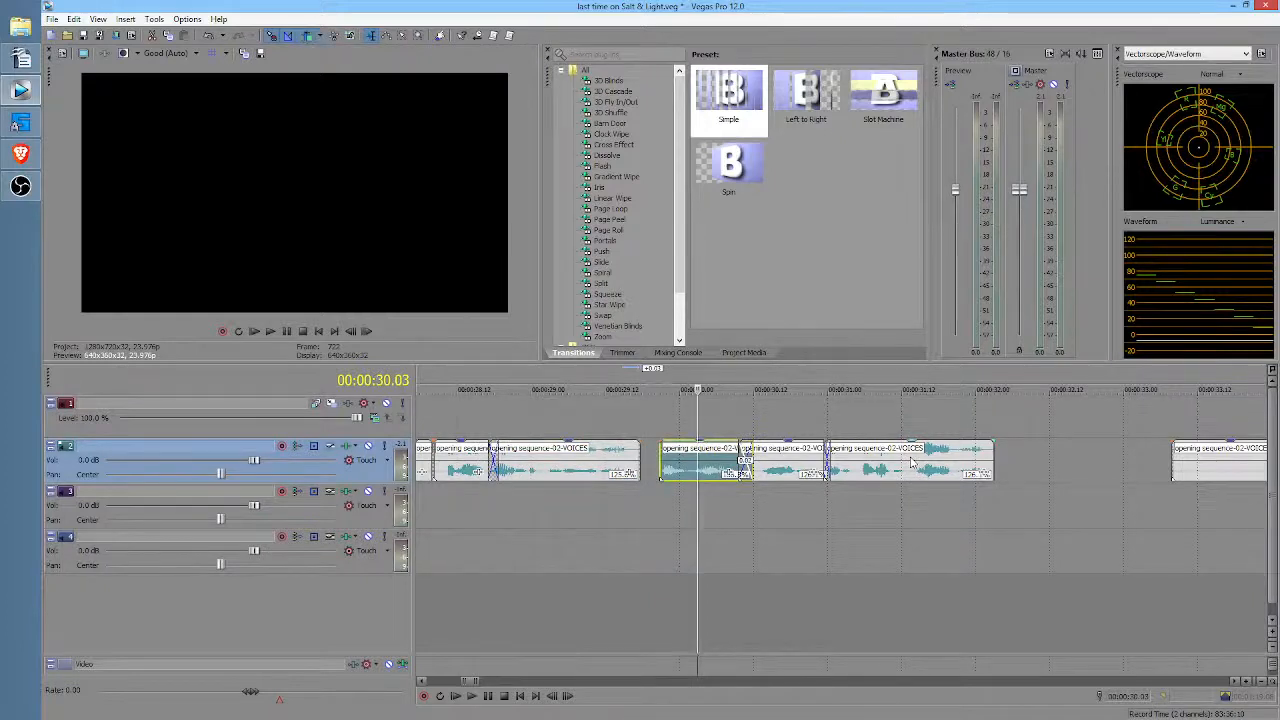
{"action": "left_click_drag", "start_coordinate": [696, 450], "coordinate": [666, 455]}
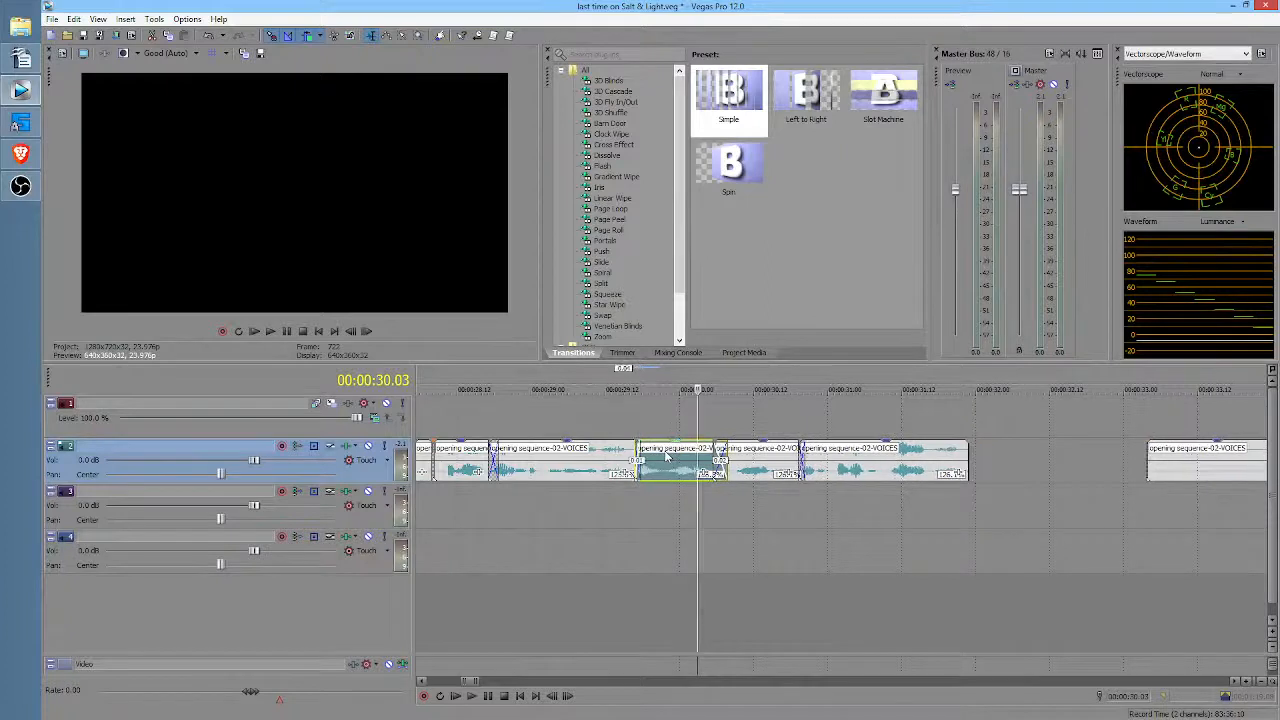
Step: Play the joined voice pieces from 00:00:28.19 to review the closed gap
{"action": "left_click", "coordinate": [500, 520]}
{"action": "key", "text": "space"}
{"action": "scroll", "coordinate": [728, 500], "scroll_direction": "down", "scroll_amount": 3}
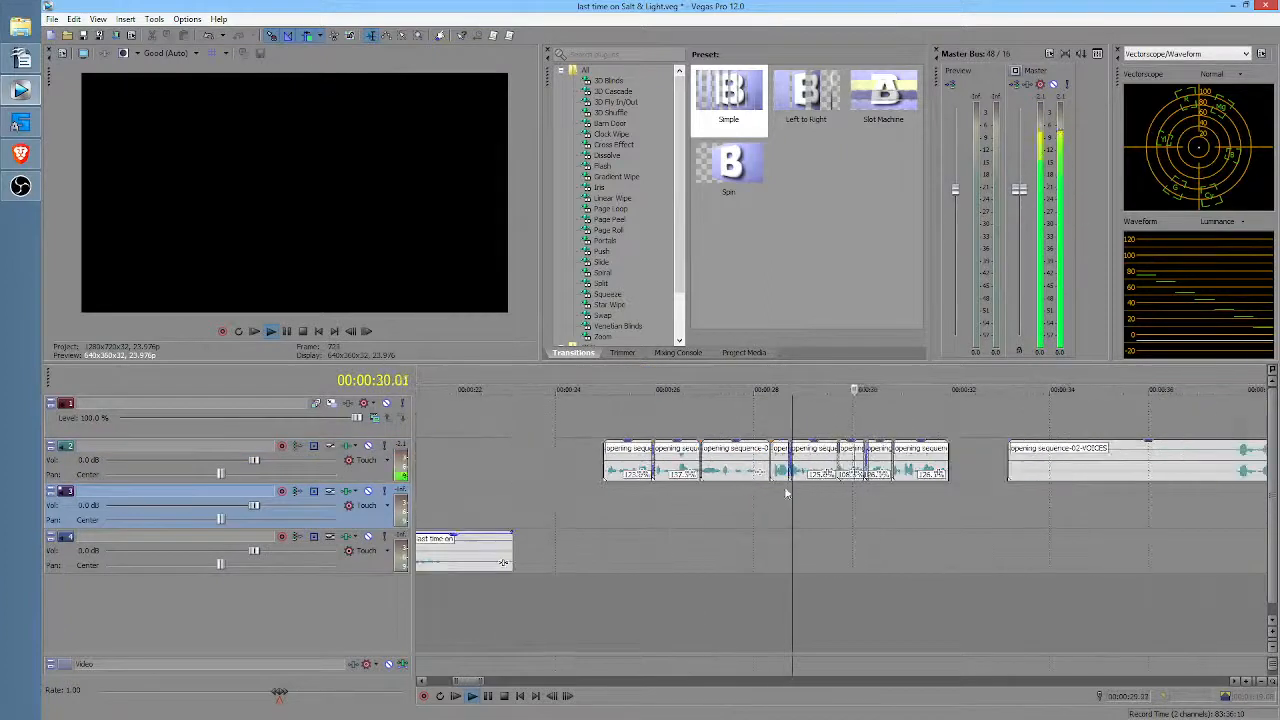
{"action": "key", "text": "space"}
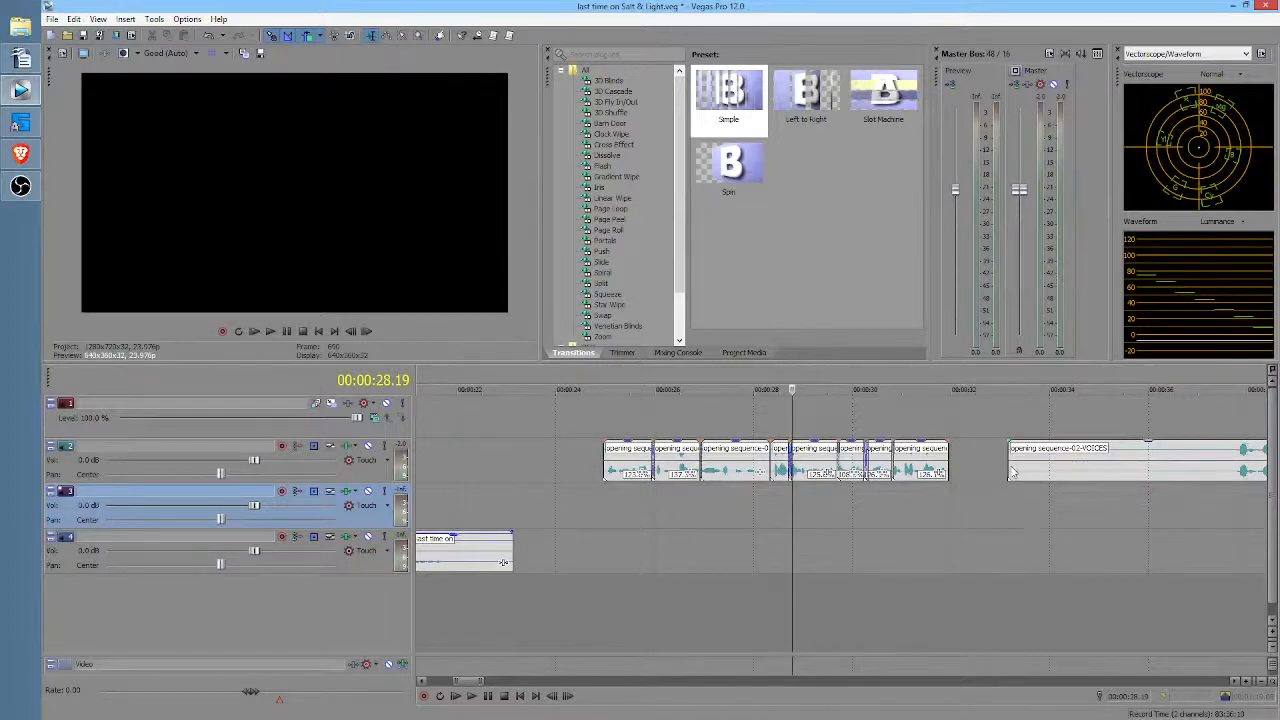
Step: Trim about 4.5 seconds off the start of the long remaining voice clip and play it from 00:00:33.09
{"action": "left_click_drag", "start_coordinate": [1011, 469], "coordinate": [1232, 470]}
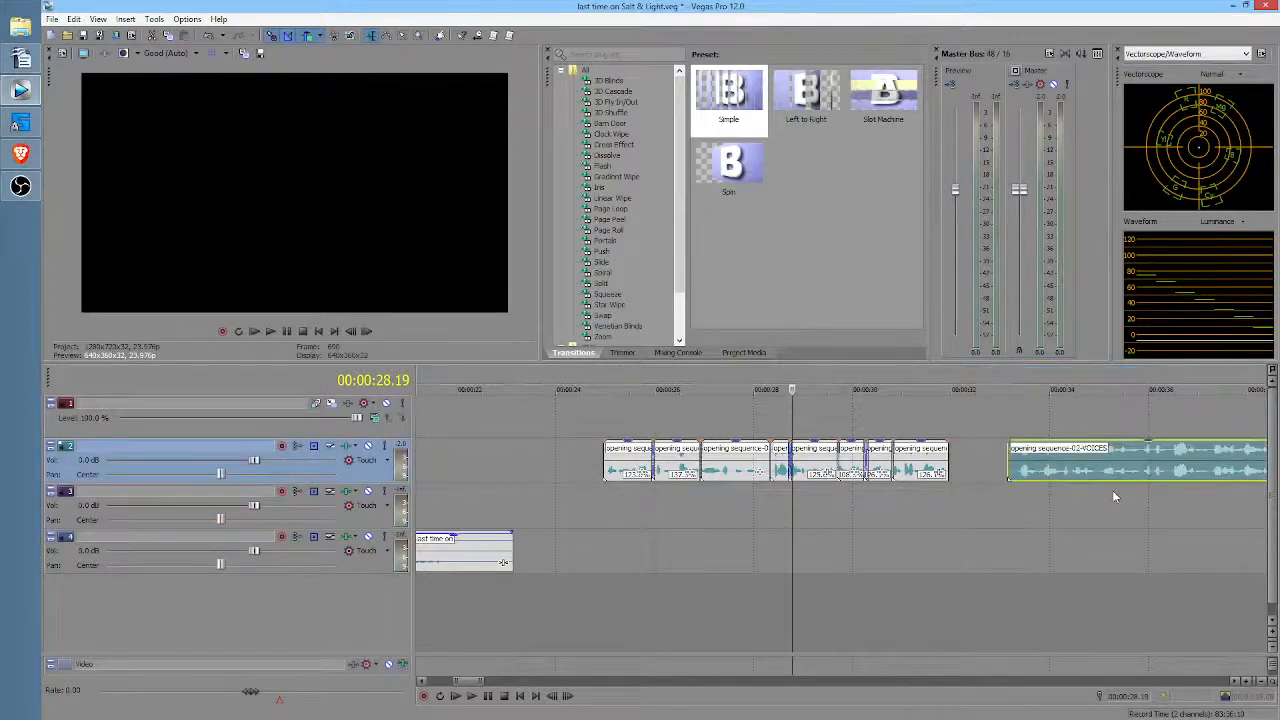
{"action": "middle_click", "coordinate": [1114, 493]}
{"action": "left_click", "coordinate": [732, 497]}
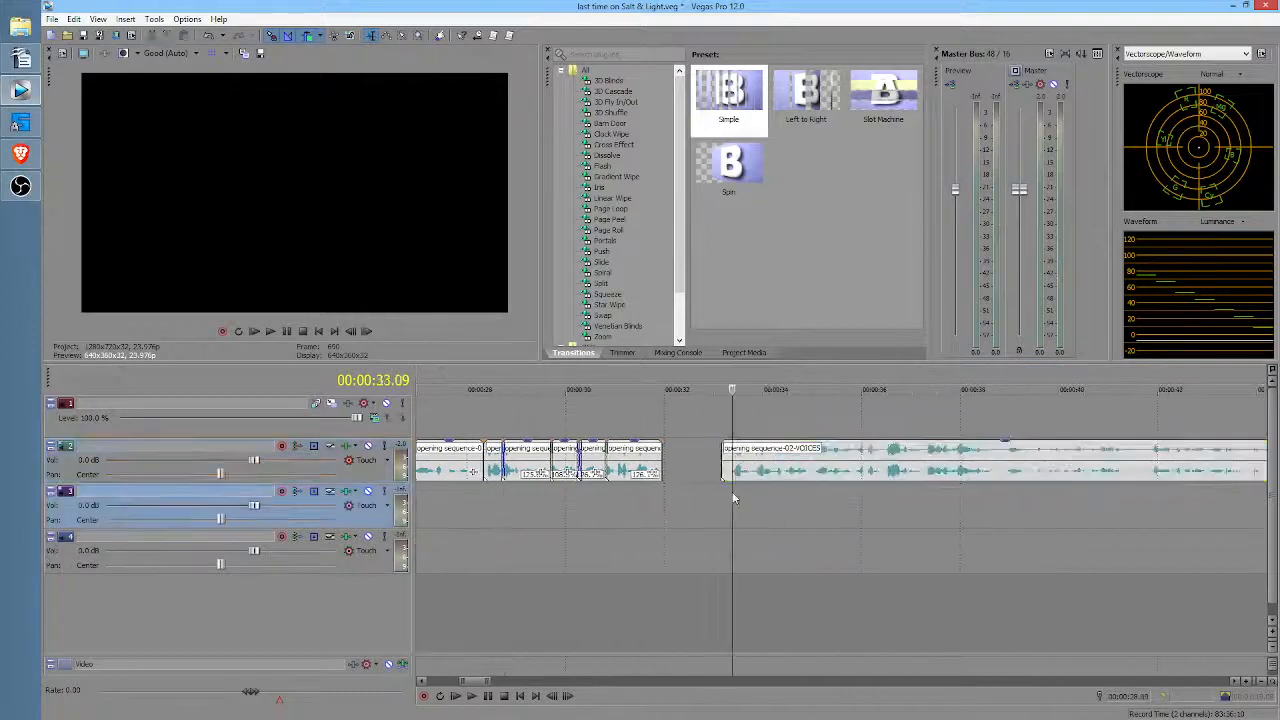
{"action": "key", "text": "space"}
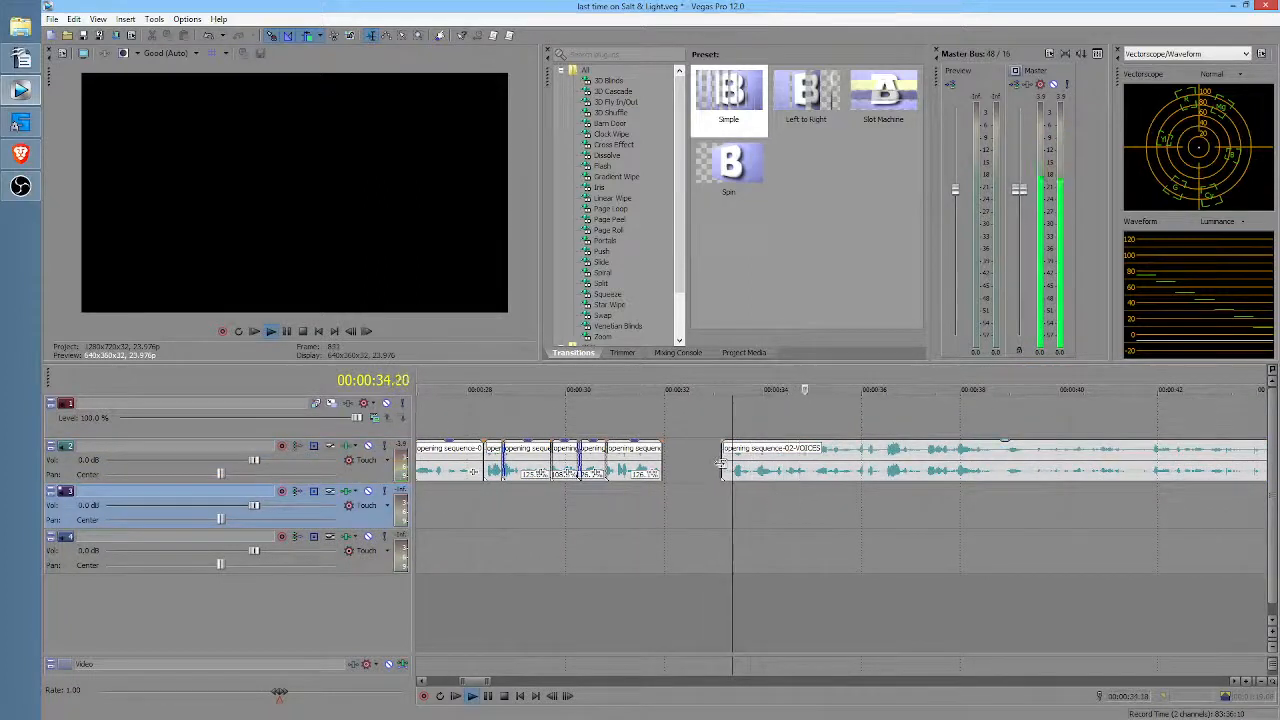
{"action": "middle_click", "coordinate": [942, 505]}
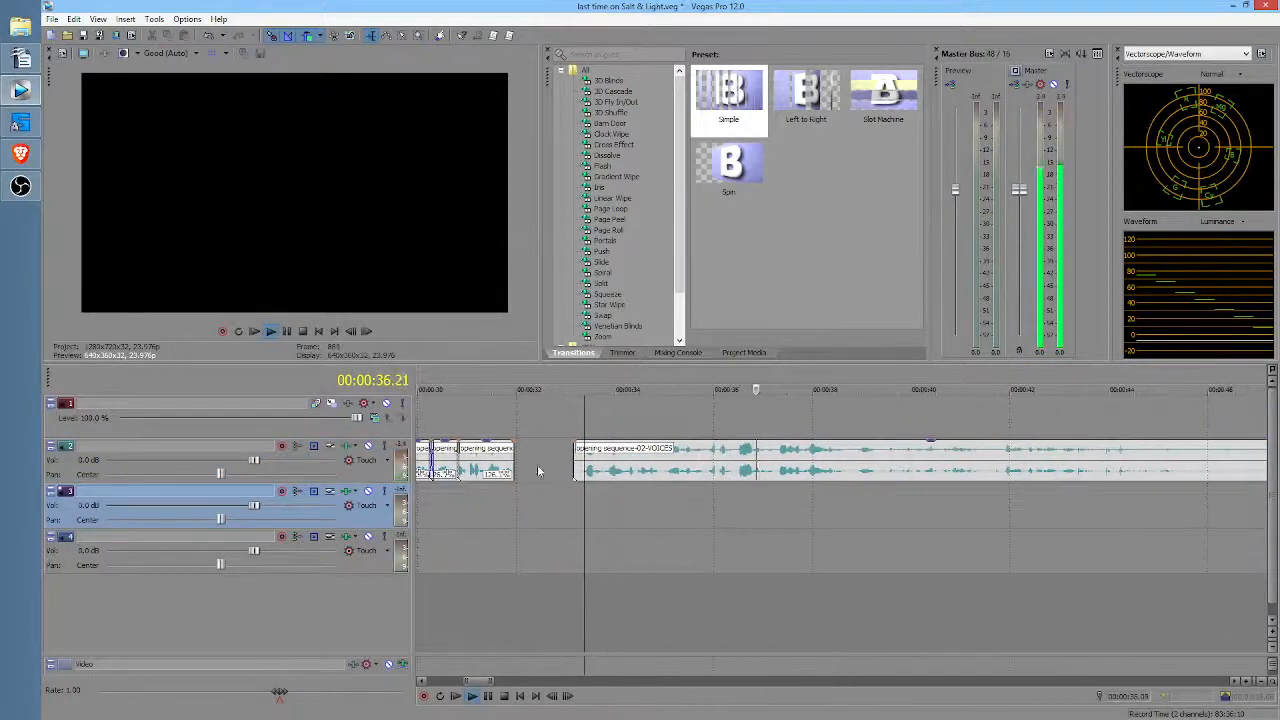
{"action": "key", "text": "space"}
Step: Trim about 8 more seconds off the long voice clip's start in two cuts, playing from 00:00:33.03 between them
{"action": "left_click_drag", "start_coordinate": [577, 470], "coordinate": [803, 492]}
{"action": "key", "text": "ctrl+z"}
{"action": "key", "text": "space"}
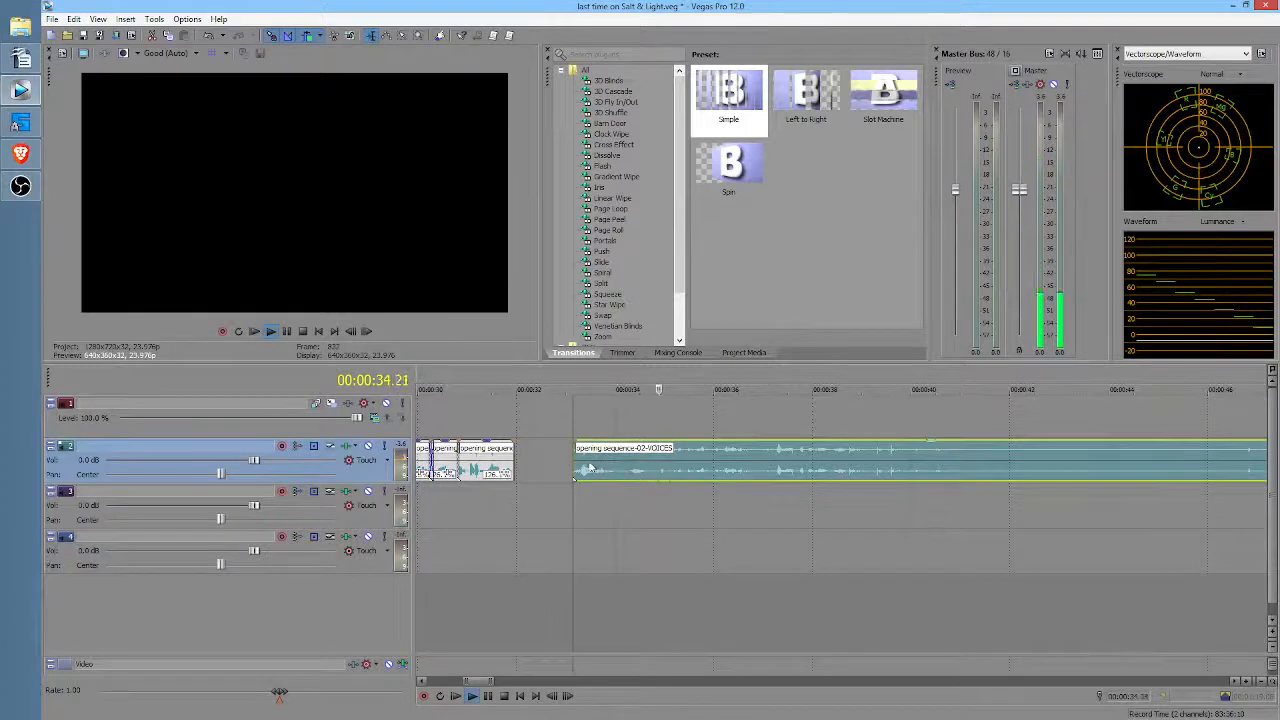
{"action": "key", "text": "space"}
{"action": "left_click_drag", "start_coordinate": [577, 459], "coordinate": [771, 460]}
{"action": "scroll", "coordinate": [769, 466], "scroll_direction": "down", "scroll_amount": 1}
{"action": "scroll", "coordinate": [768, 470], "scroll_direction": "down", "scroll_amount": 1}
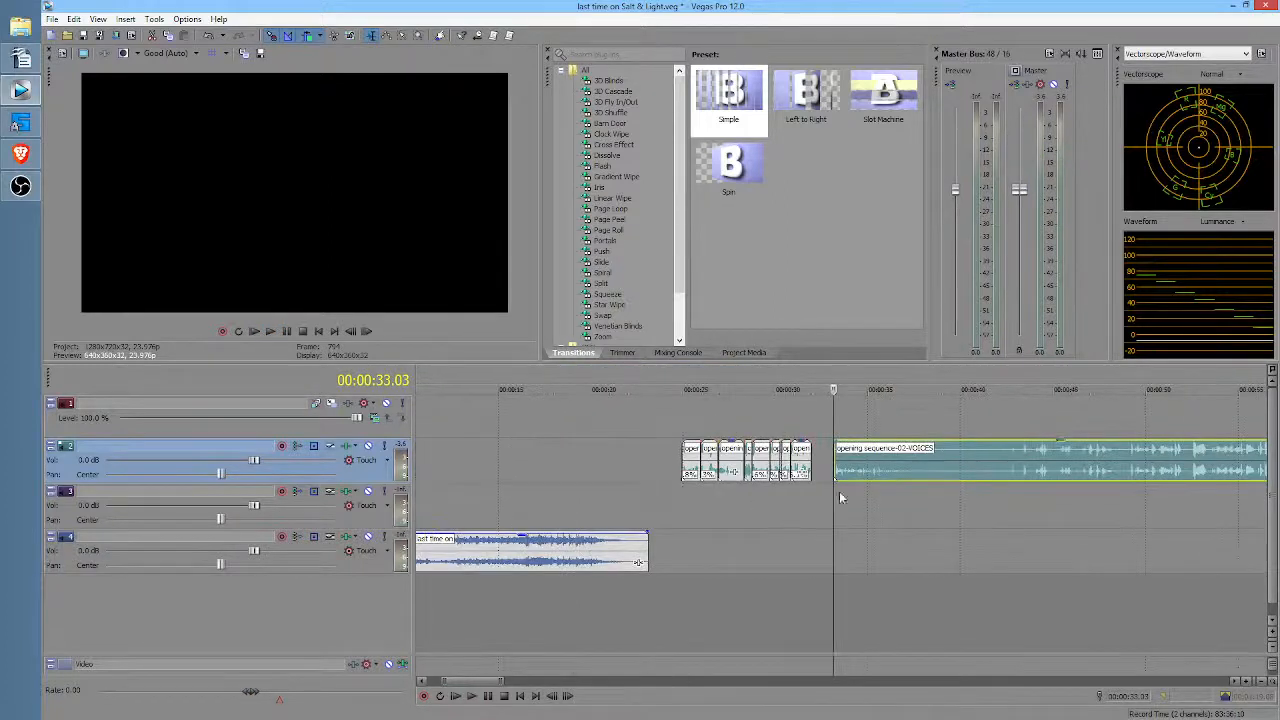
{"action": "scroll", "coordinate": [911, 489], "scroll_direction": "right", "scroll_amount": 4}
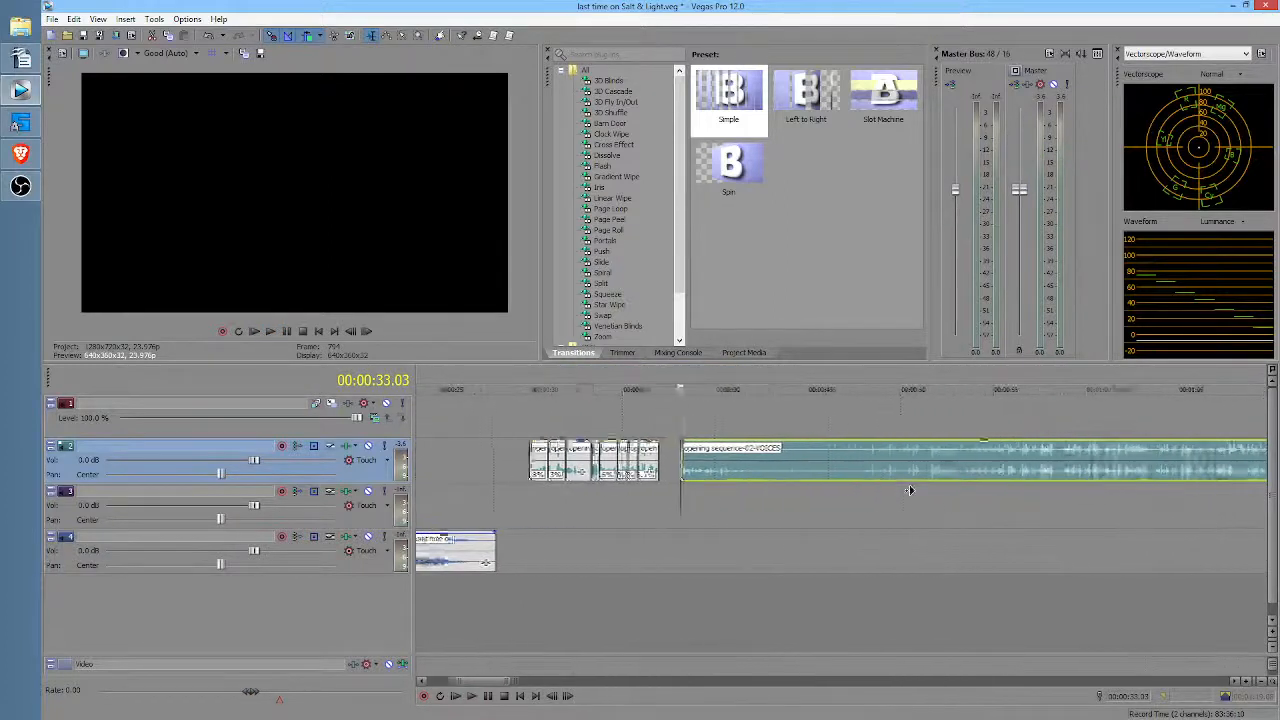
Step: Play the long voice clip briefly from 00:00:49.05 to locate the next usable dialogue
{"action": "left_click", "coordinate": [800, 466]}
{"action": "key", "text": "space"}
{"action": "key", "text": "space"}
{"action": "scroll", "coordinate": [800, 466], "scroll_direction": "down", "scroll_amount": 3}
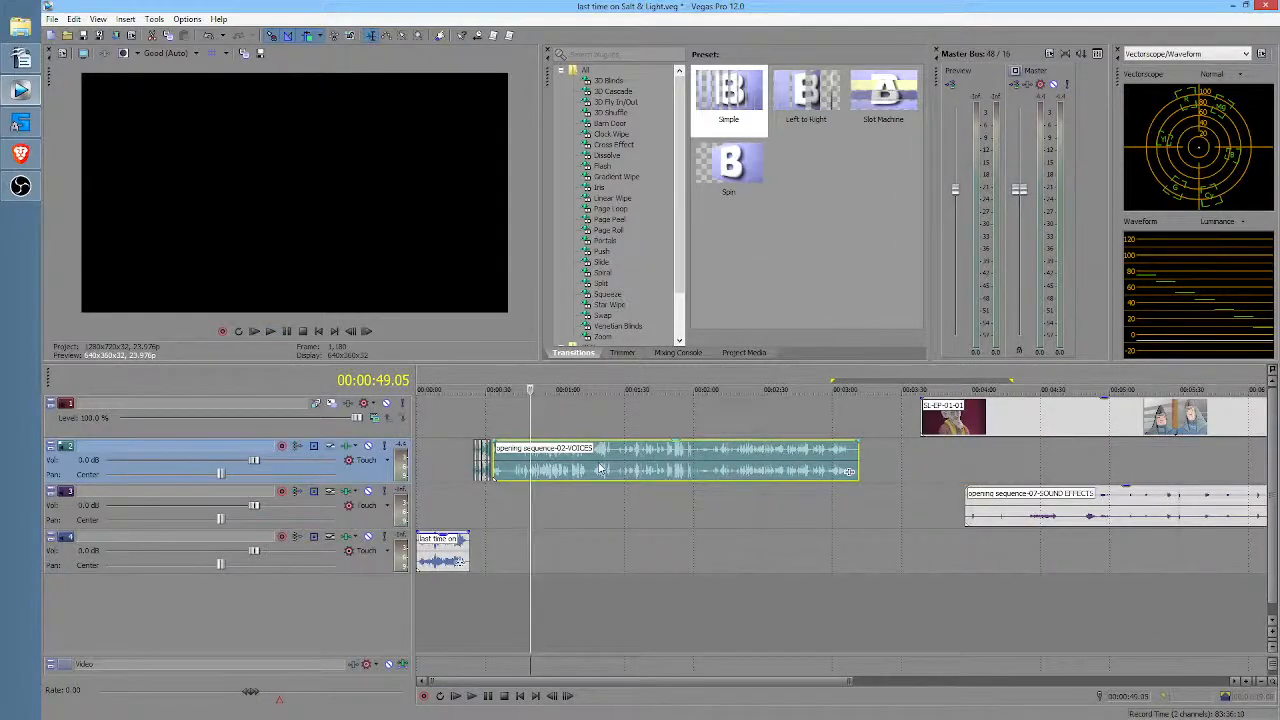
{"action": "key", "text": "ctrl+v"}
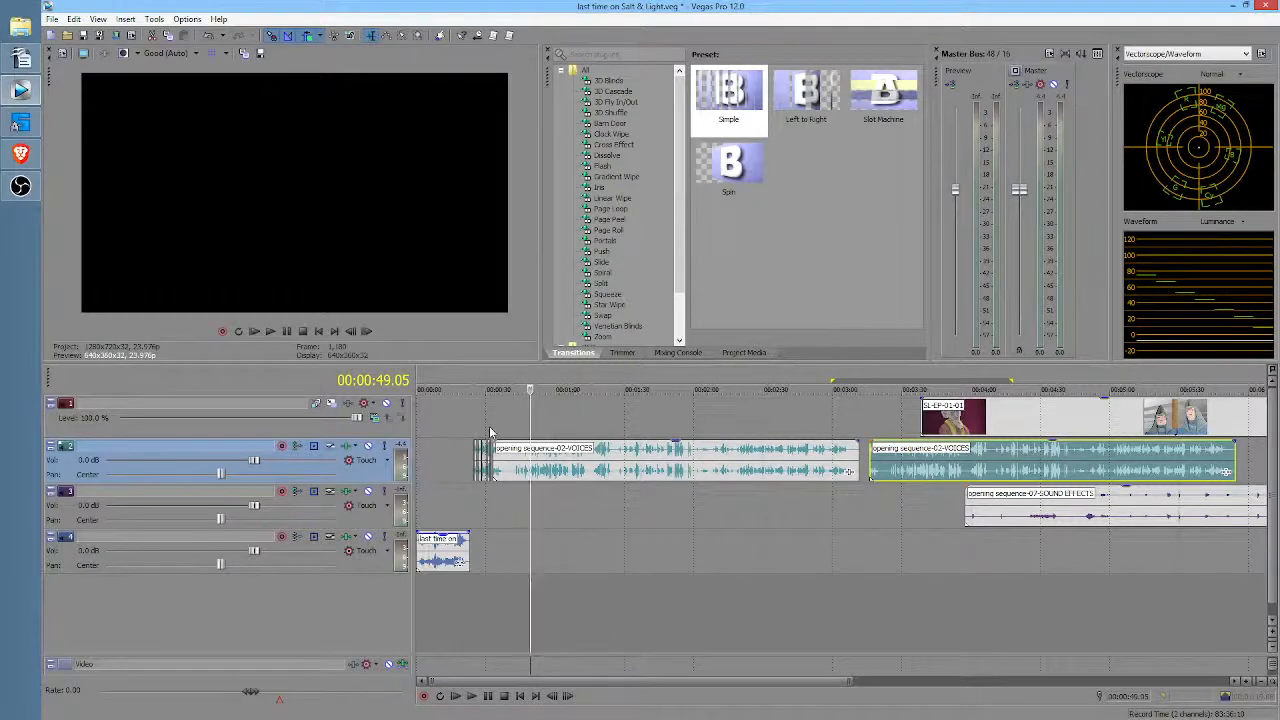
{"action": "right_click", "coordinate": [924, 465]}
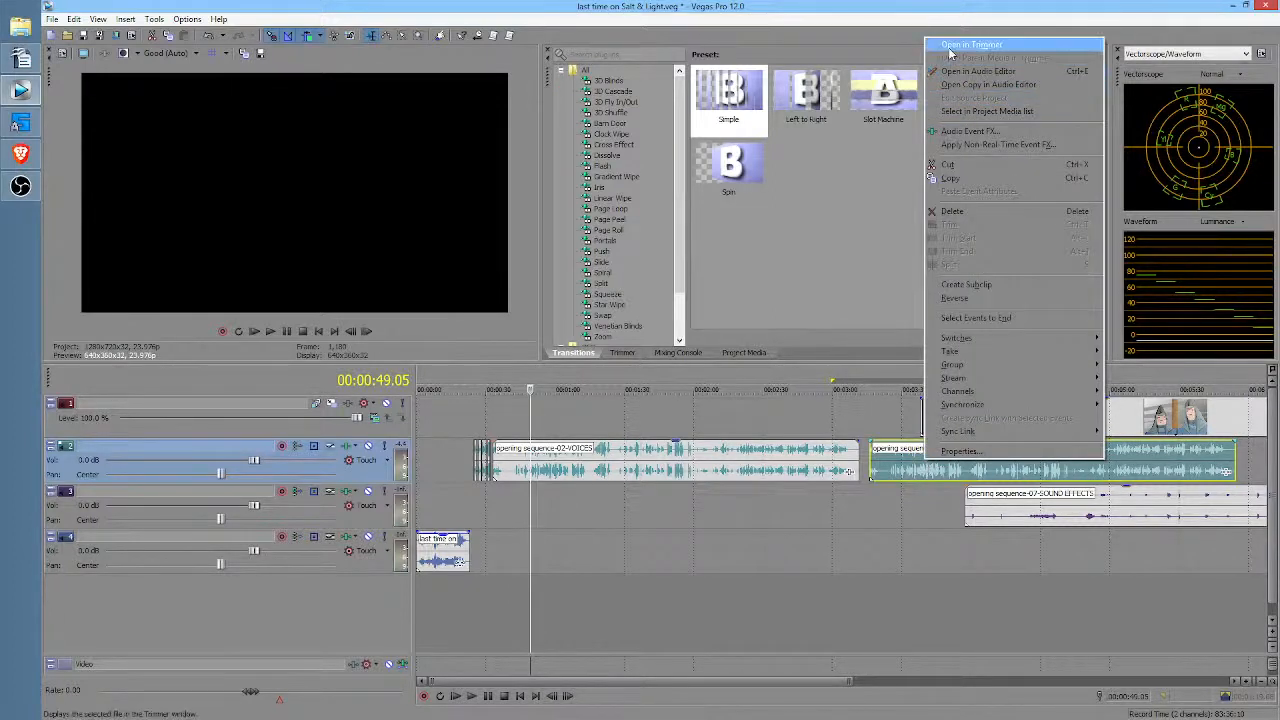
{"action": "left_click", "coordinate": [951, 46]}
{"action": "left_click_drag", "start_coordinate": [675, 304], "coordinate": [547, 305]}
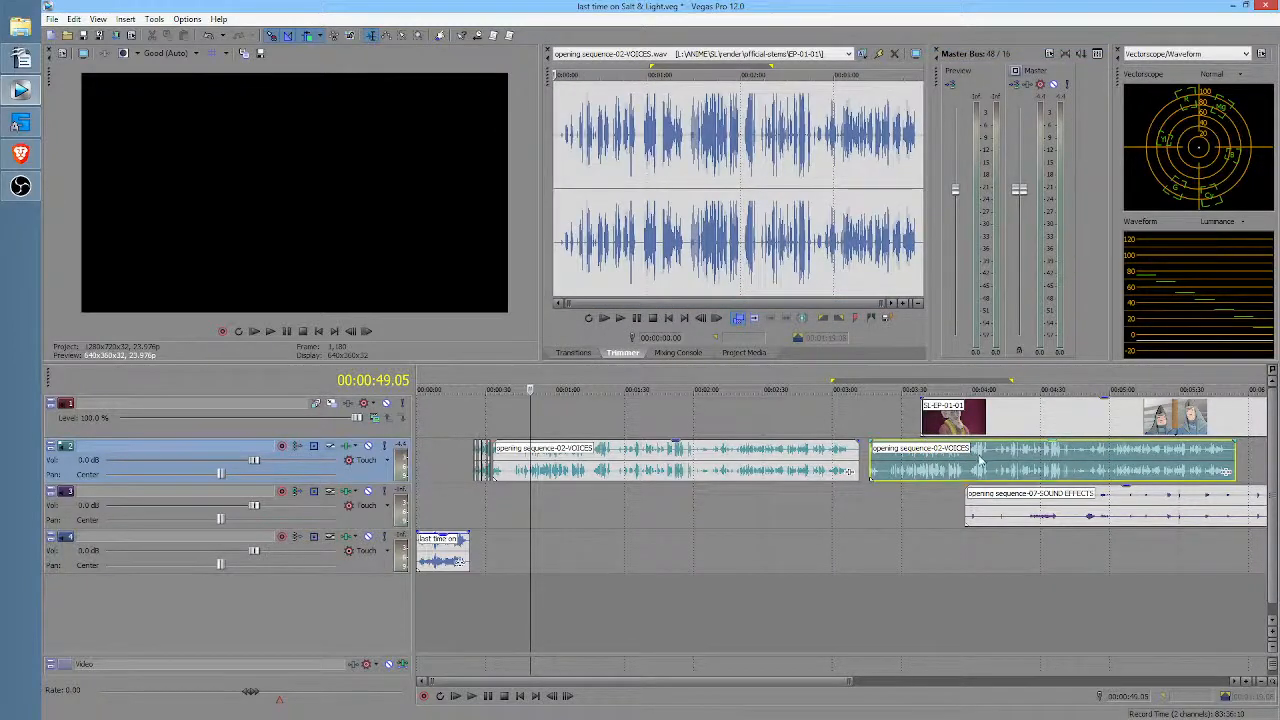
{"action": "left_click", "coordinate": [930, 462]}
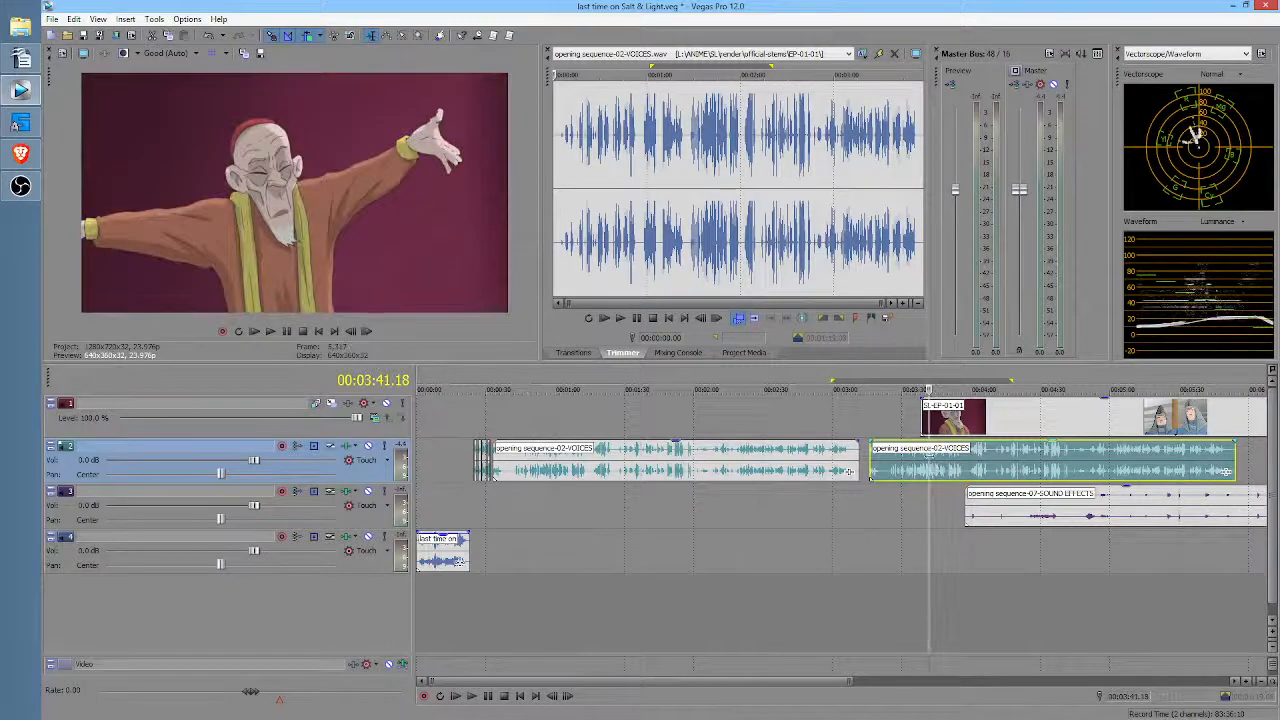
{"action": "key", "text": "Delete"}
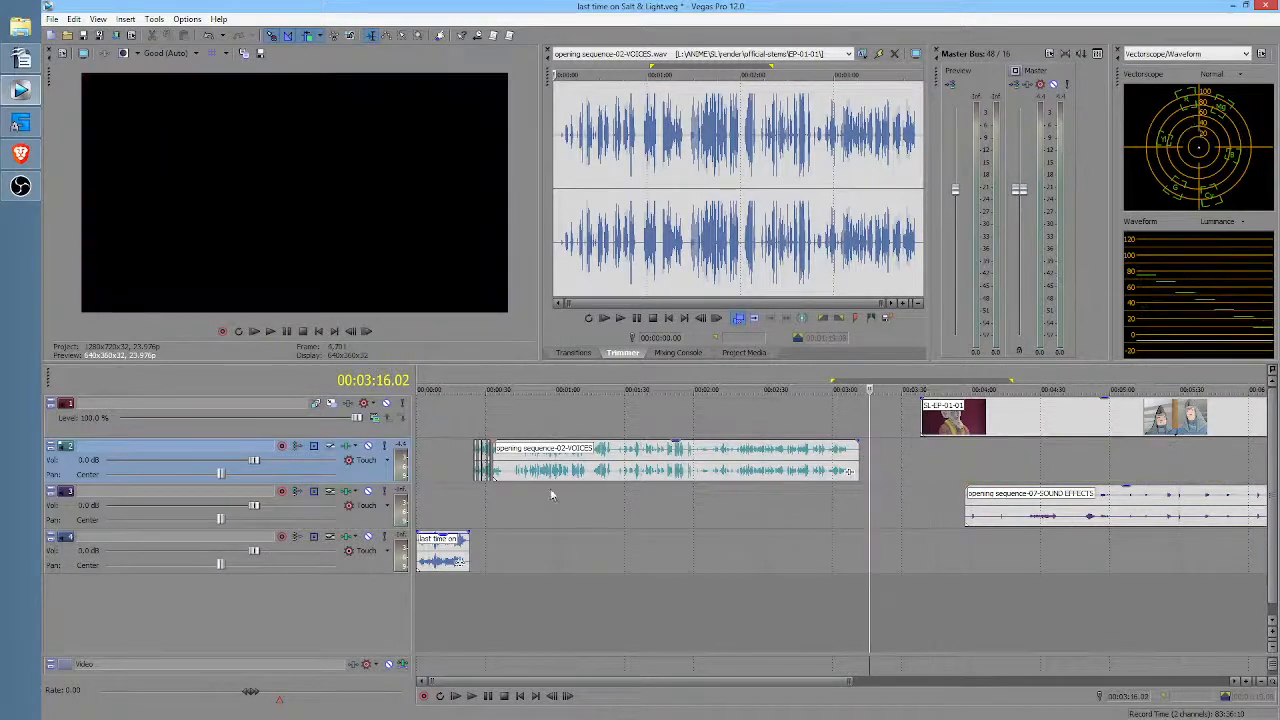
Step: Trim about 9 more seconds off the start of the long voice clip, keeping its start near 00:00:33.03
{"action": "left_click", "coordinate": [493, 494]}
{"action": "scroll", "coordinate": [493, 490], "scroll_direction": "up", "scroll_amount": 5}
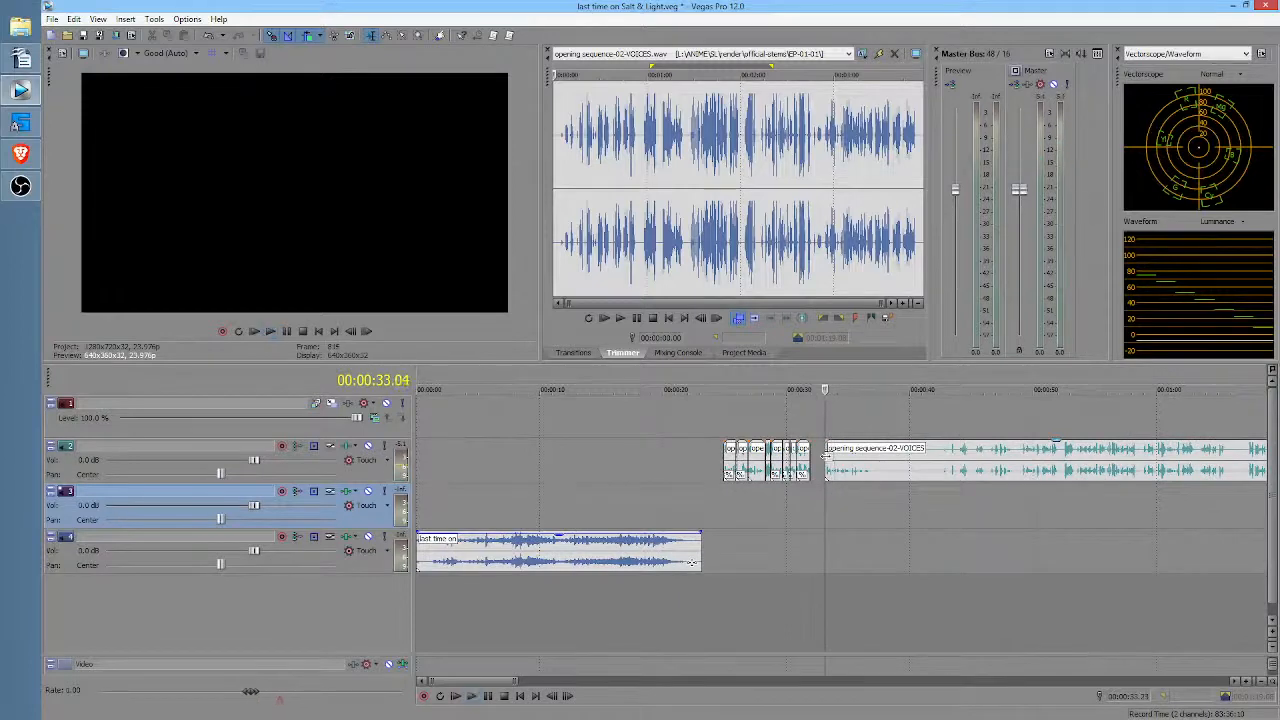
{"action": "left_click_drag", "start_coordinate": [840, 468], "coordinate": [947, 458]}
{"action": "key", "text": "space"}
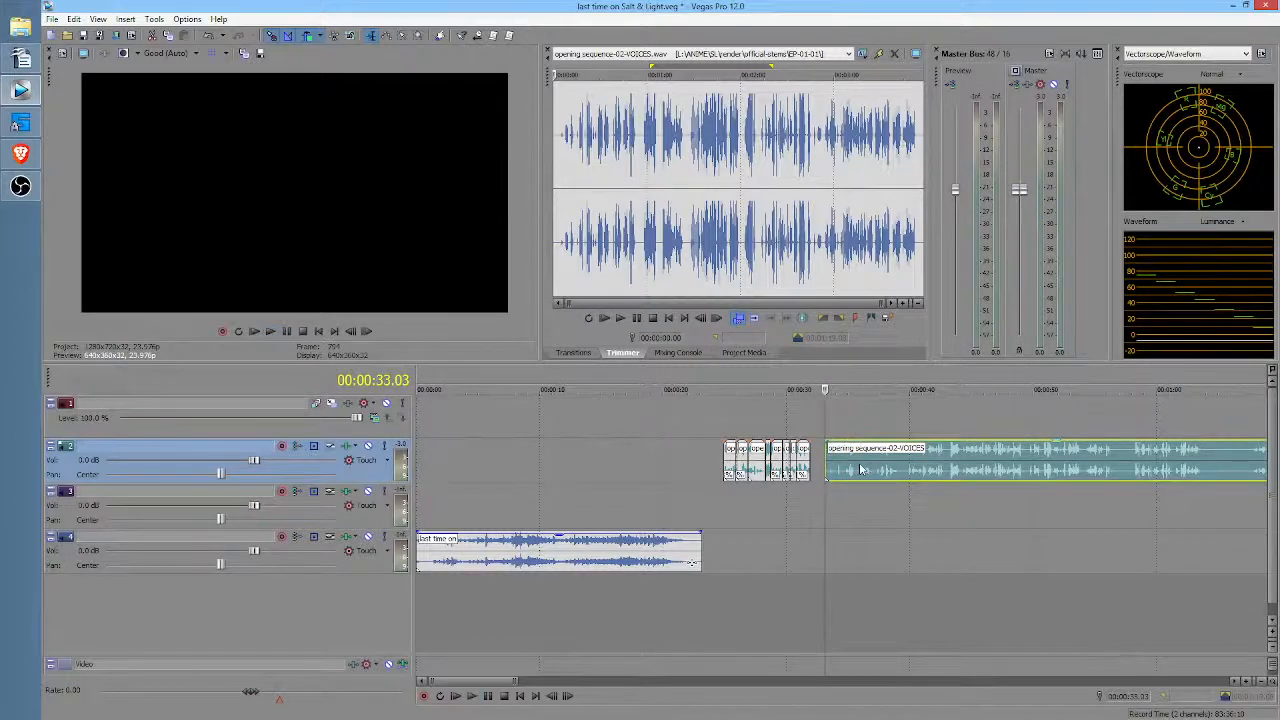
{"action": "left_click", "coordinate": [857, 479]}
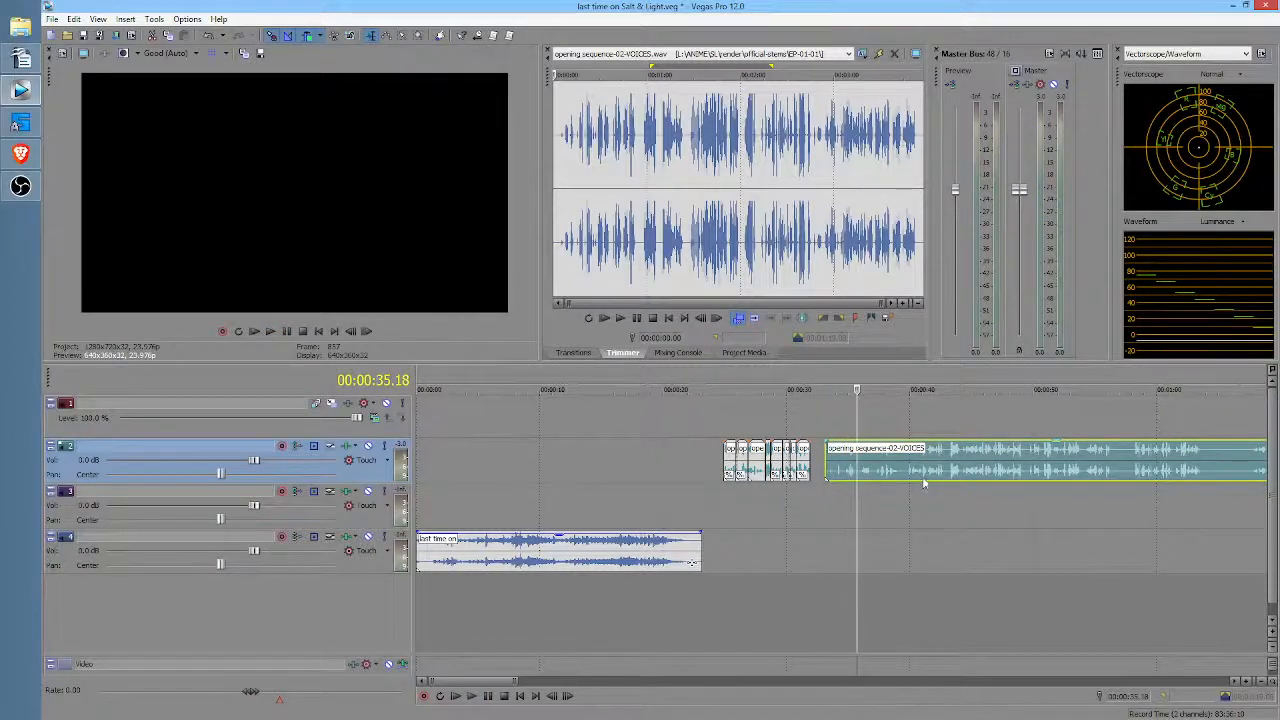
Step: Play the long voice clip from 00:00:33.23 and trim about 1 more second off its start
{"action": "left_click", "coordinate": [843, 468]}
{"action": "scroll", "coordinate": [842, 466], "scroll_direction": "up", "scroll_amount": 4}
{"action": "left_click", "coordinate": [813, 466]}
{"action": "key", "text": "space"}
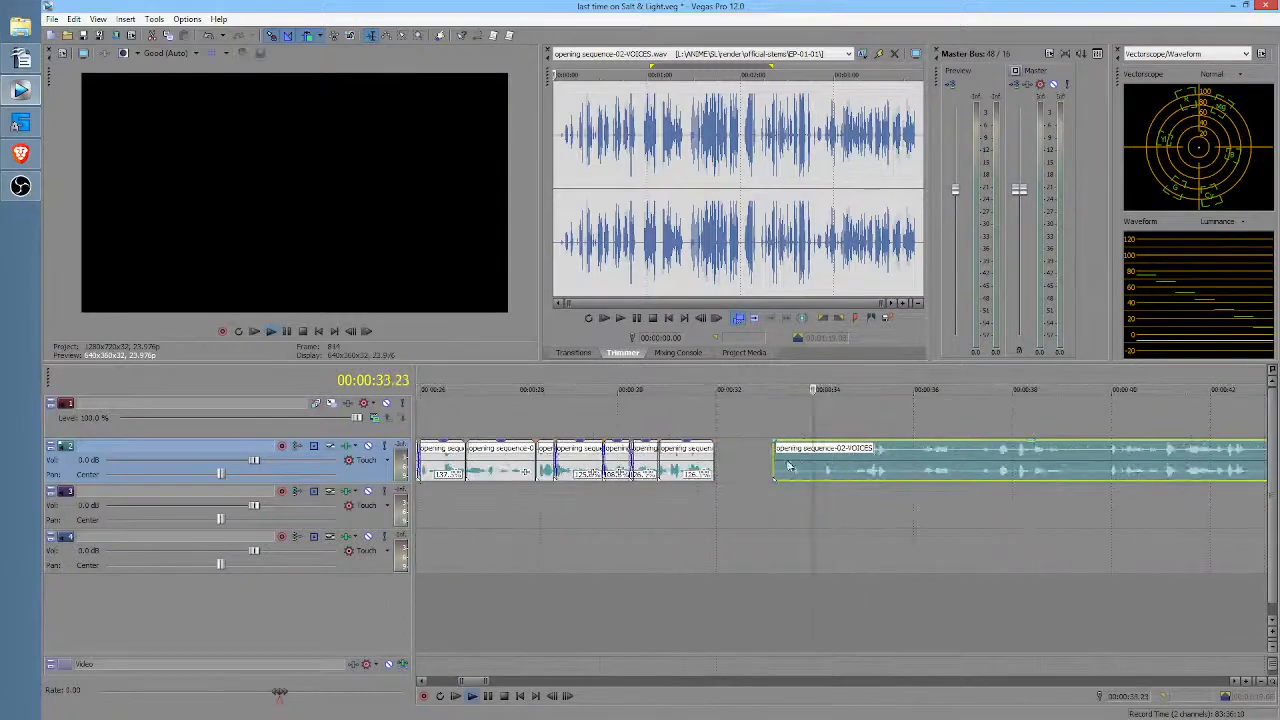
{"action": "key", "text": "space"}
{"action": "left_click_drag", "start_coordinate": [777, 462], "coordinate": [823, 463]}
Step: Split the long voice clip at 00:00:33.12 and again about 1 second further on, and move the remainder to start near 00:00:35.22
{"action": "left_click", "coordinate": [790, 465]}
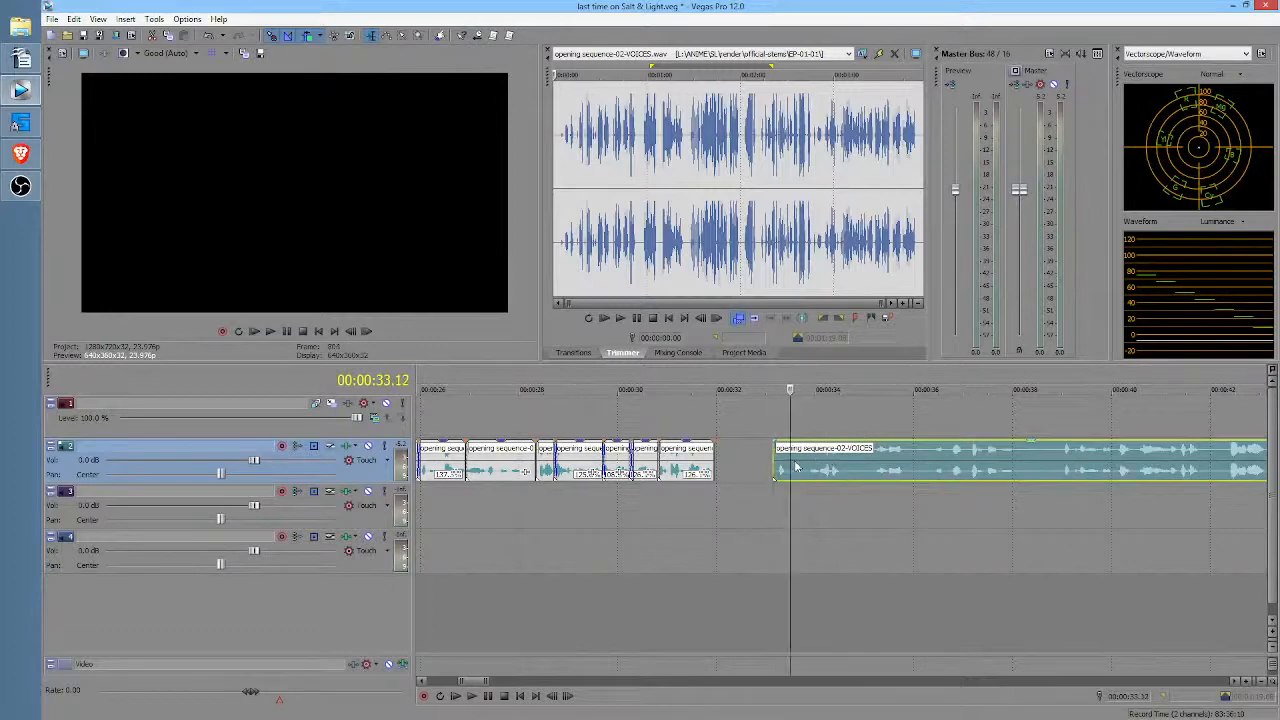
{"action": "key", "text": "s"}
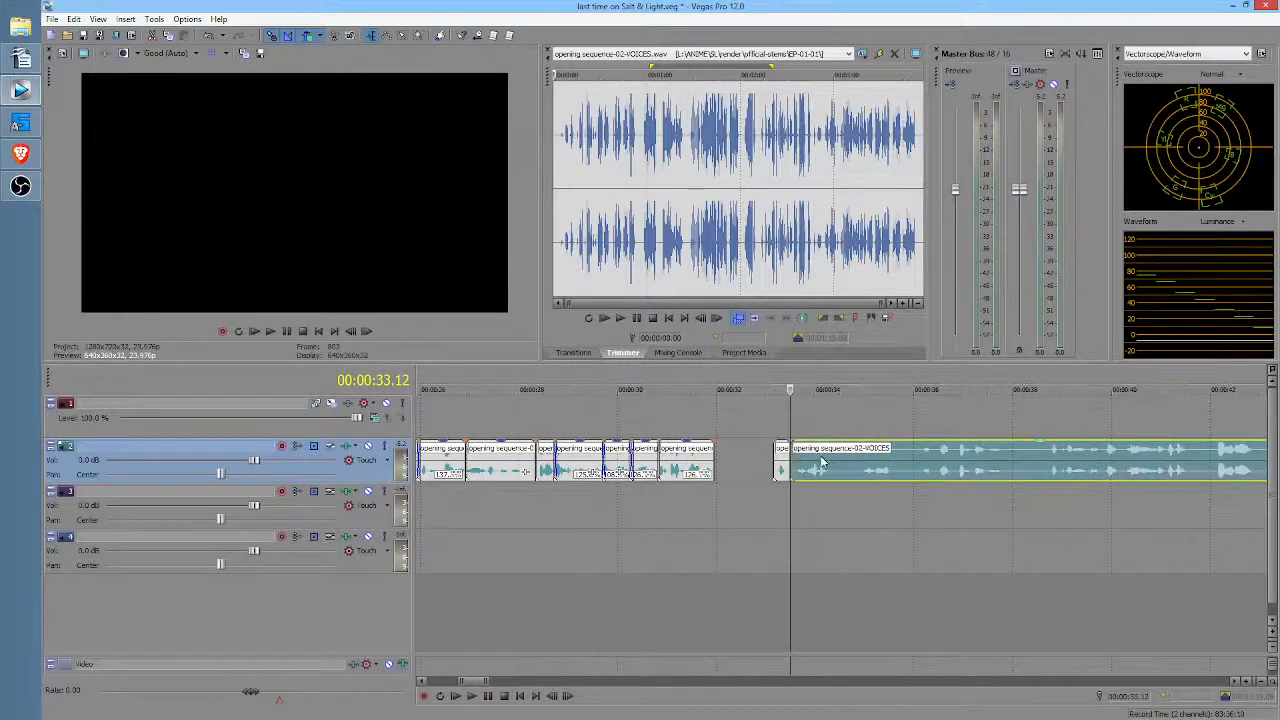
{"action": "left_click", "coordinate": [835, 464]}
{"action": "key", "text": "s"}
{"action": "left_click_drag", "start_coordinate": [840, 465], "coordinate": [918, 465]}
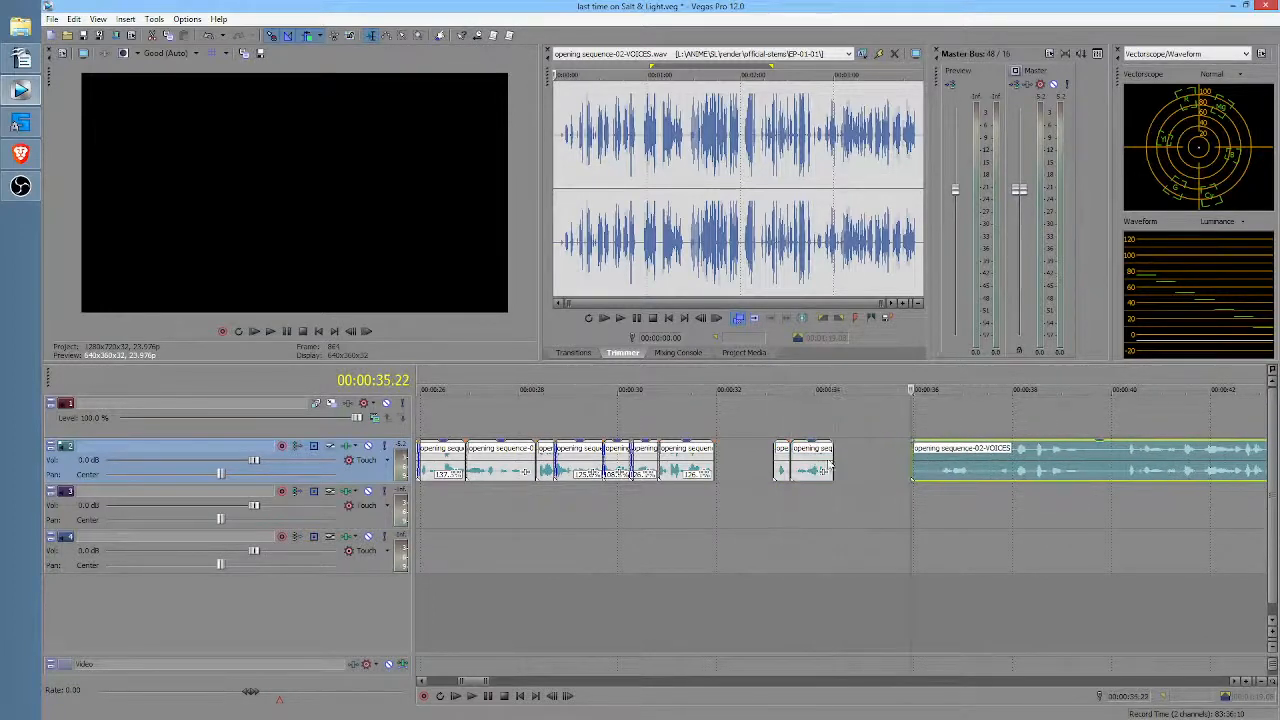
Step: Move the two short split pieces about 3.5 seconds later, and place the long remainder on the third track, starting near 00:00:33.13
{"action": "left_click_drag", "start_coordinate": [786, 465], "coordinate": [964, 468]}
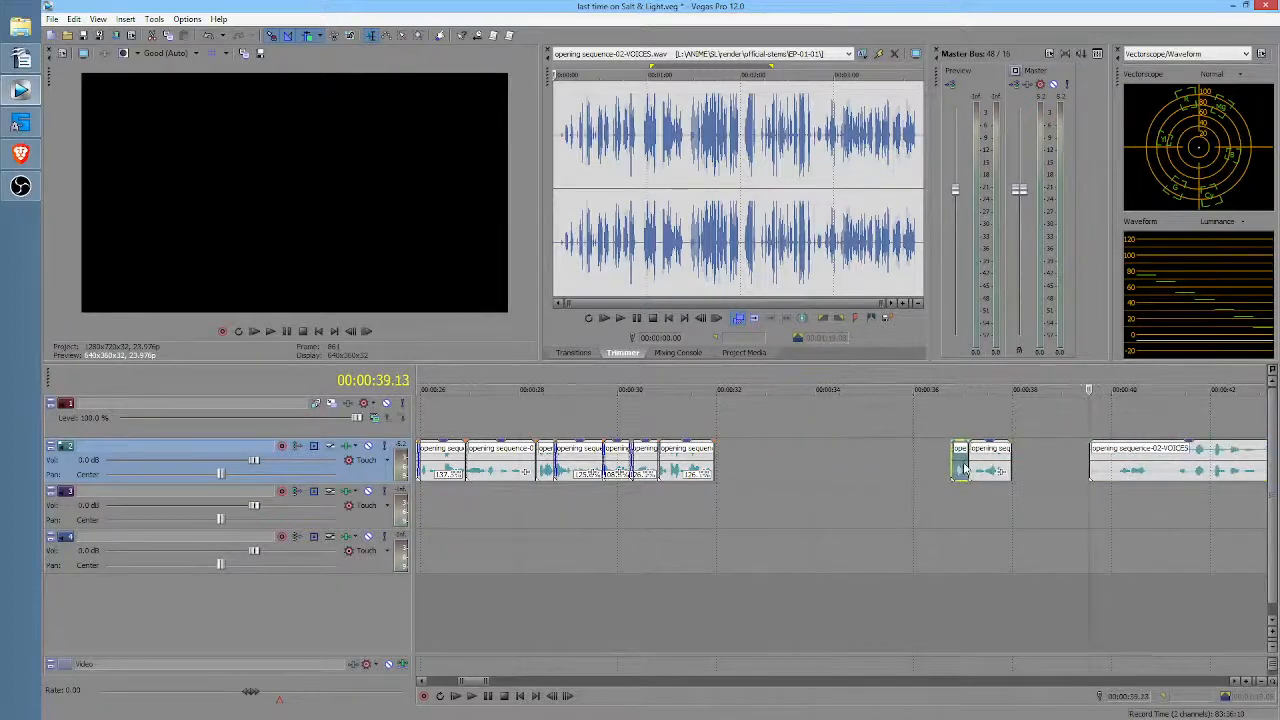
{"action": "scroll", "coordinate": [1133, 472], "scroll_direction": "down", "scroll_amount": 5}
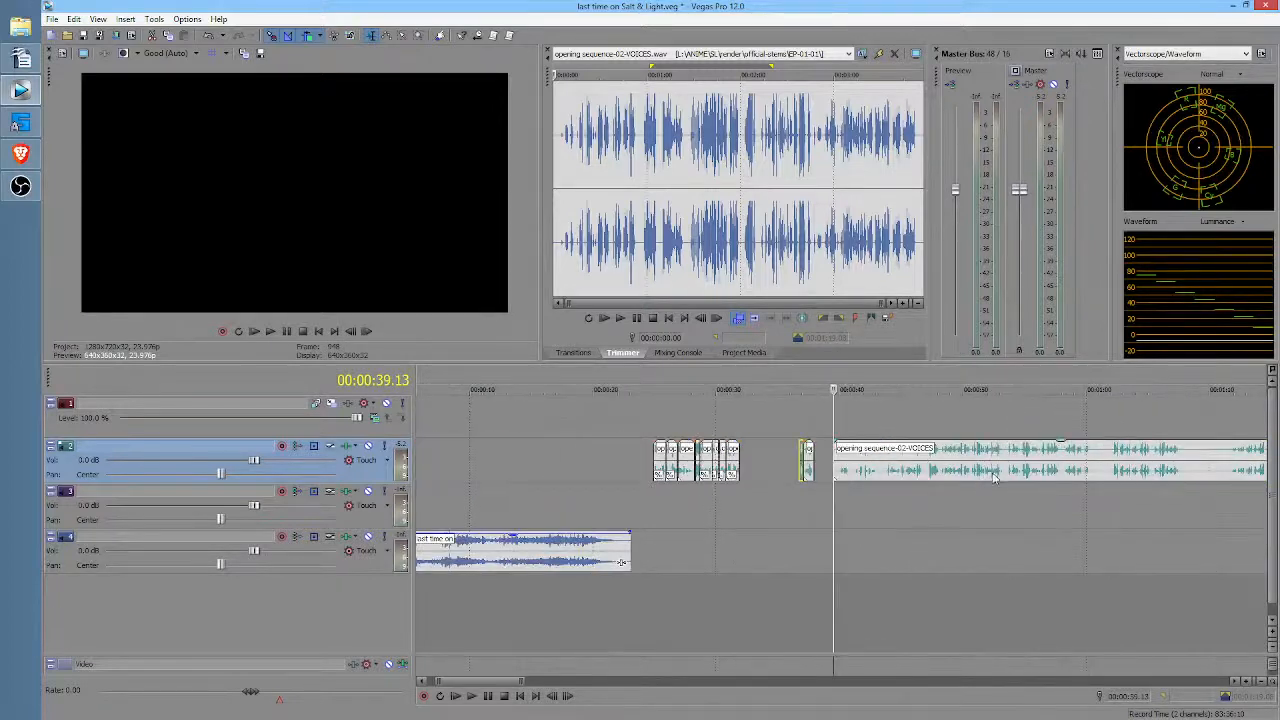
{"action": "left_click_drag", "start_coordinate": [940, 465], "coordinate": [866, 484]}
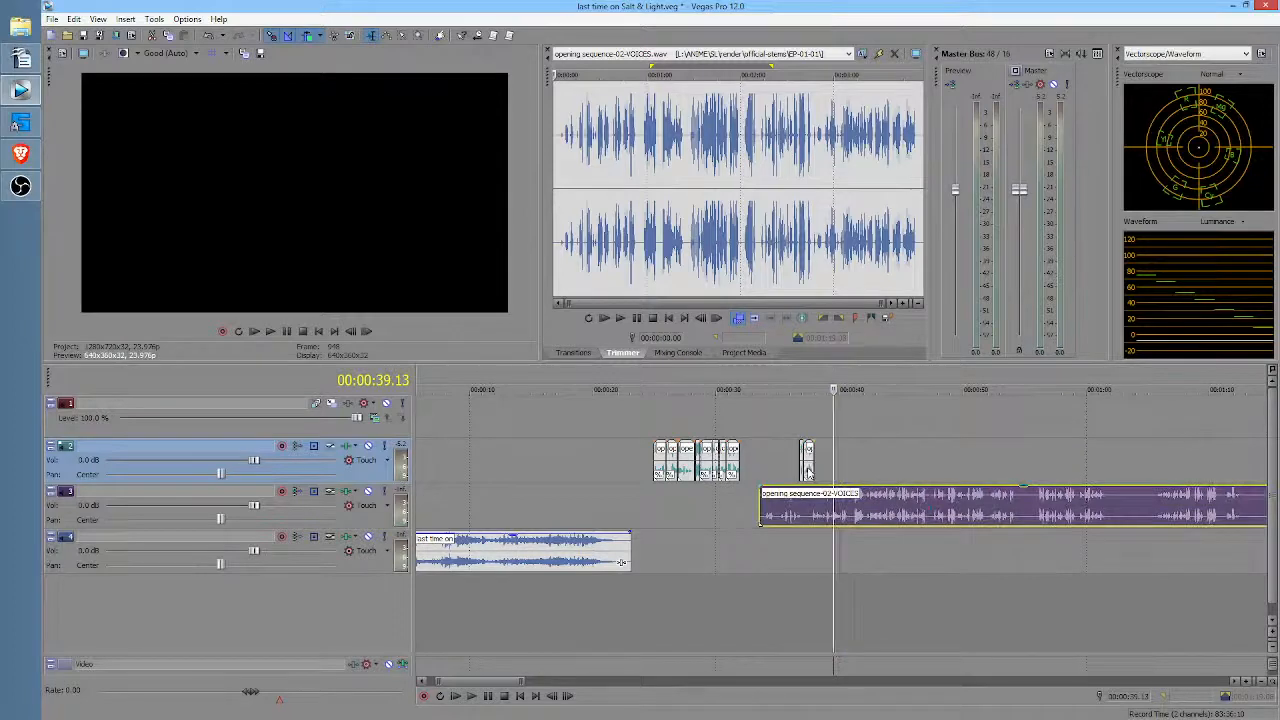
{"action": "scroll", "coordinate": [808, 470], "scroll_direction": "up", "scroll_amount": 5}
Step: Move the two short pieces later to end near 00:00:41.16, and the long clip earlier to start right after the last tightened piece
{"action": "left_click_drag", "start_coordinate": [705, 465], "coordinate": [890, 466]}
{"action": "left_click_drag", "start_coordinate": [716, 512], "coordinate": [640, 515]}
{"action": "scroll", "coordinate": [687, 527], "scroll_direction": "down", "scroll_amount": 1}
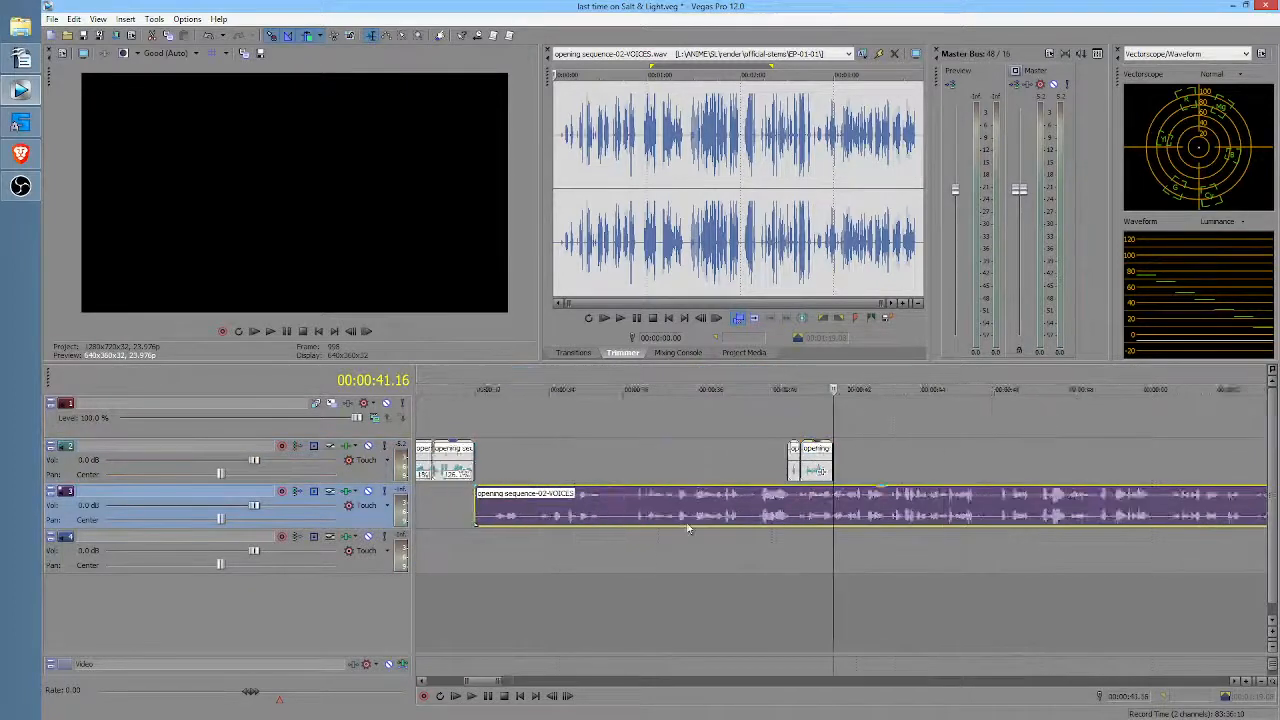
{"action": "scroll", "coordinate": [733, 521], "scroll_direction": "down", "scroll_amount": 6}
{"action": "scroll", "coordinate": [733, 520], "scroll_direction": "up", "scroll_amount": 6}
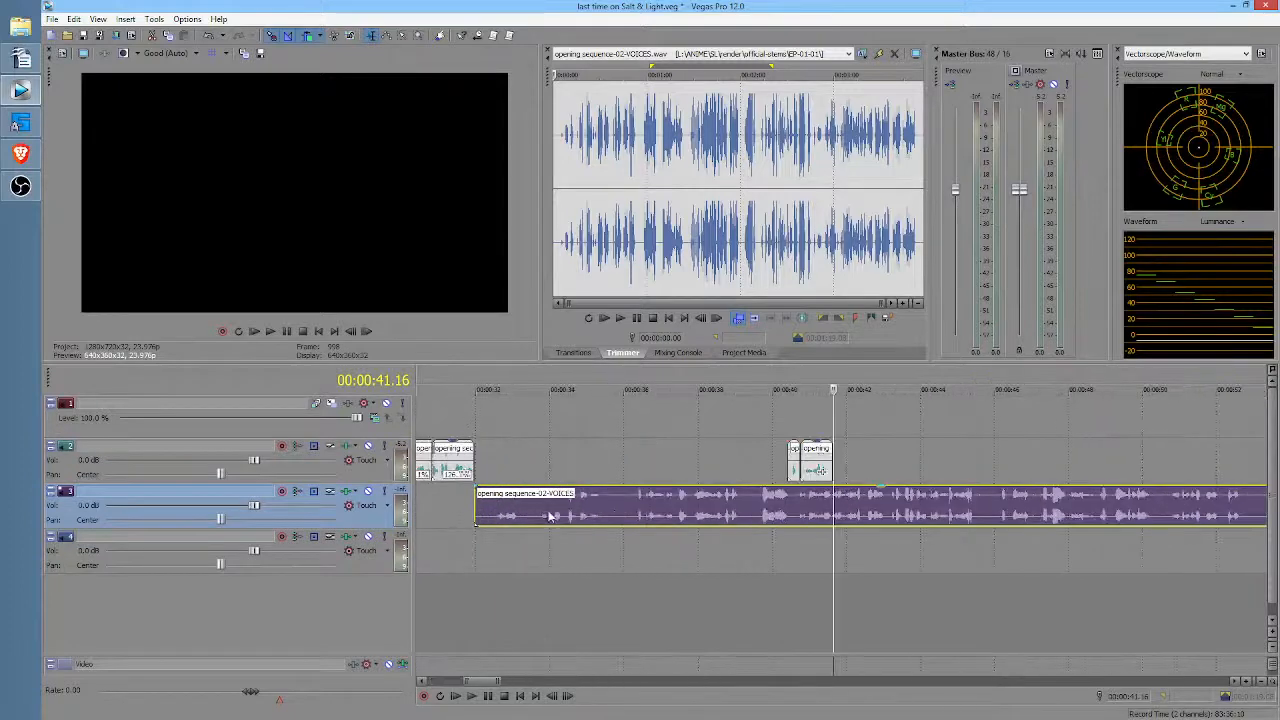
{"action": "scroll", "coordinate": [763, 571], "scroll_direction": "left", "scroll_amount": 4}
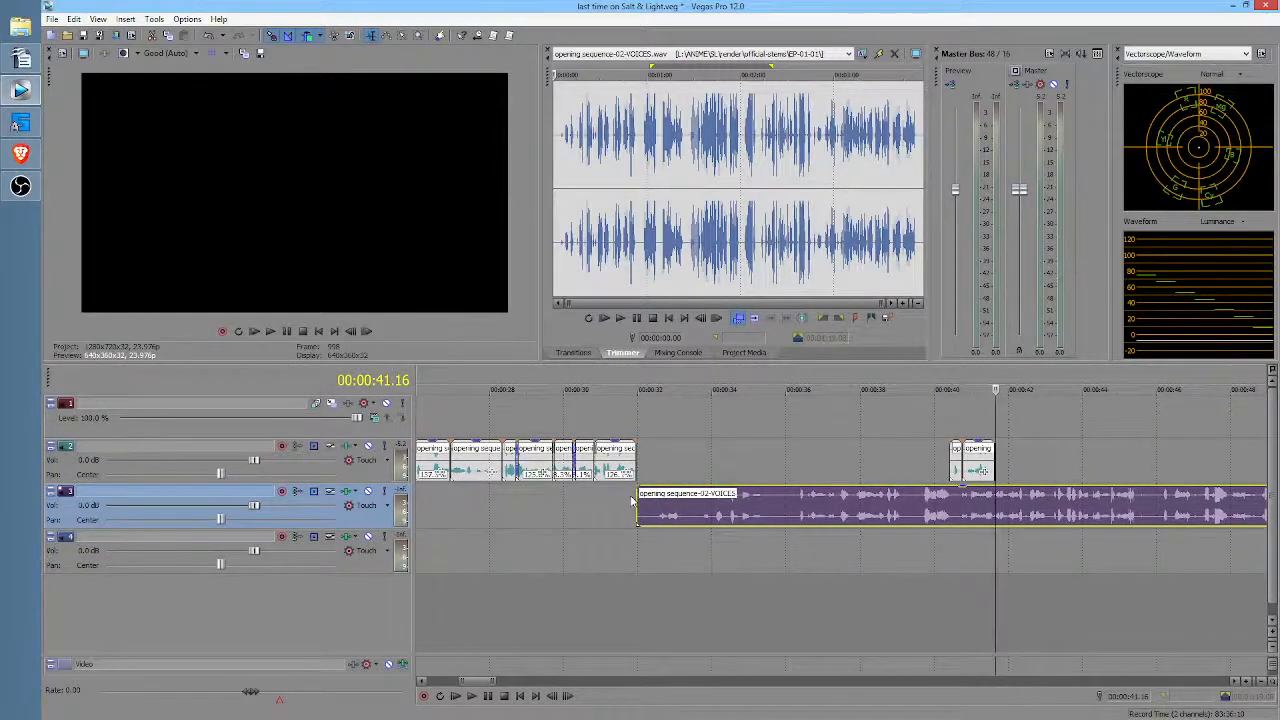
Step: Trim about 10 frames off the start of the long clip on the third track and play it from 00:00:31.23
{"action": "left_click_drag", "start_coordinate": [641, 507], "coordinate": [656, 512]}
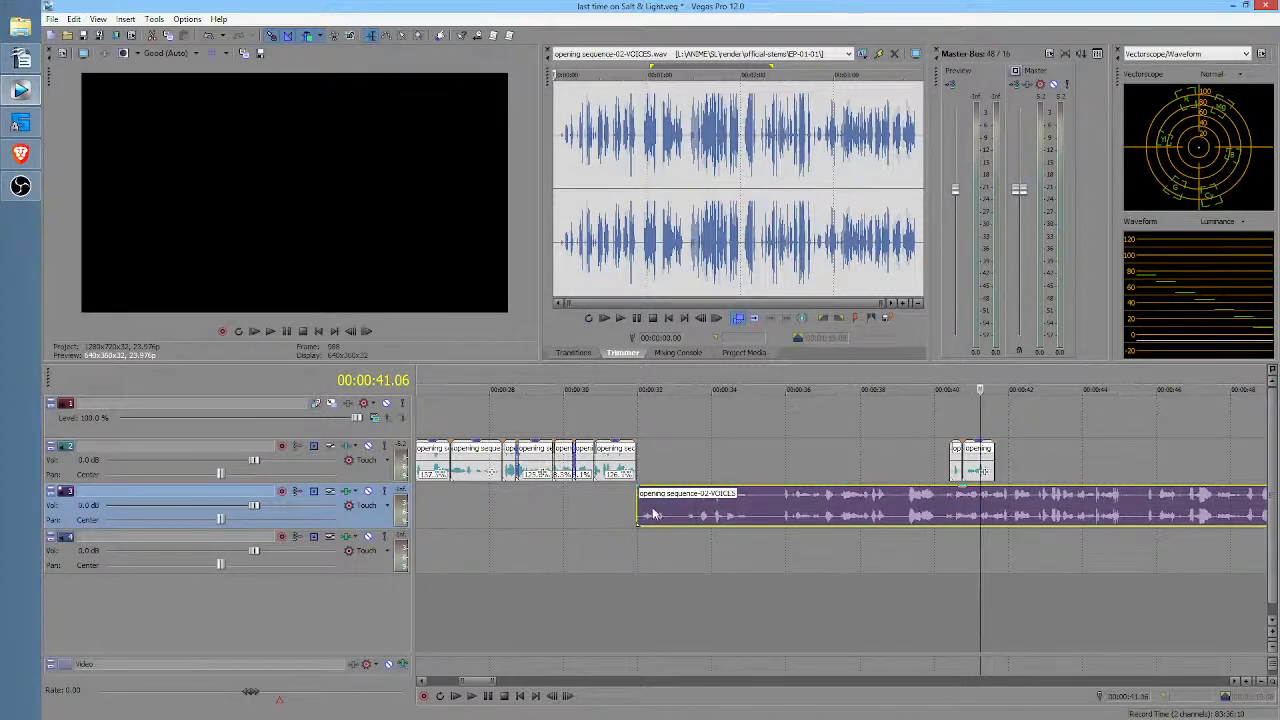
{"action": "left_click", "coordinate": [641, 510]}
{"action": "key", "text": "space"}
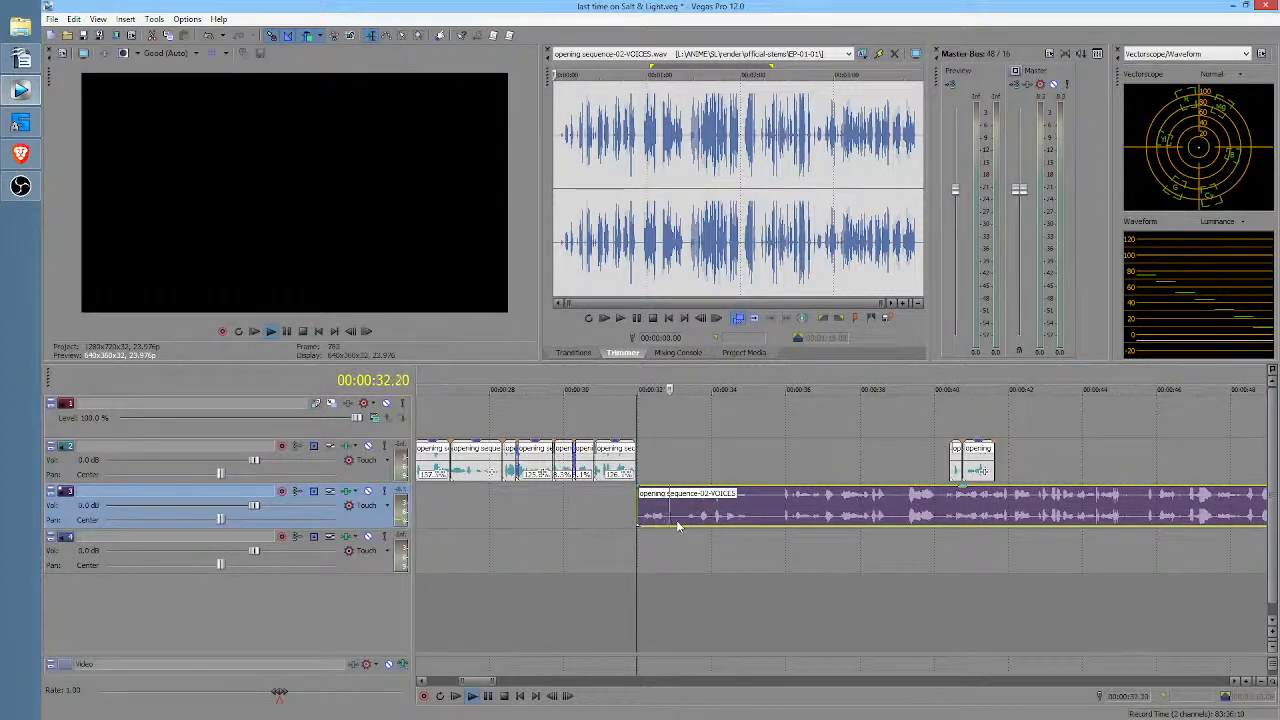
{"action": "key", "text": "space"}
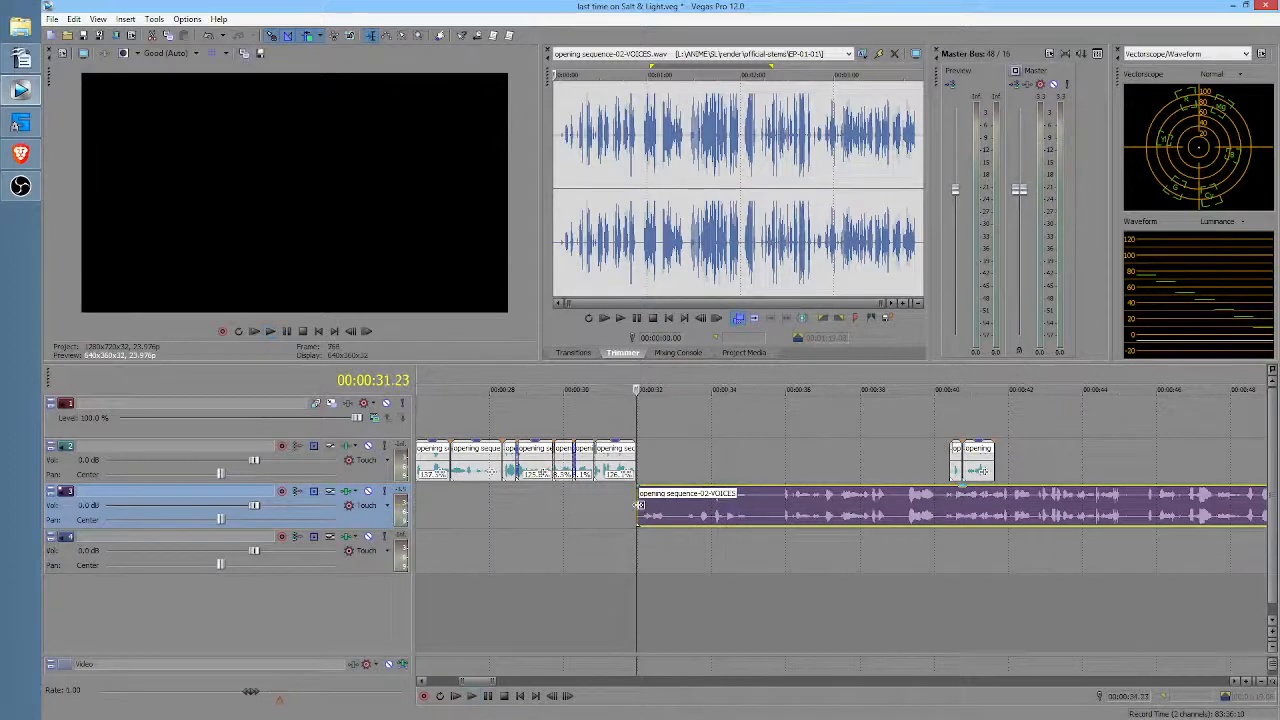
{"action": "left_click", "coordinate": [753, 509]}
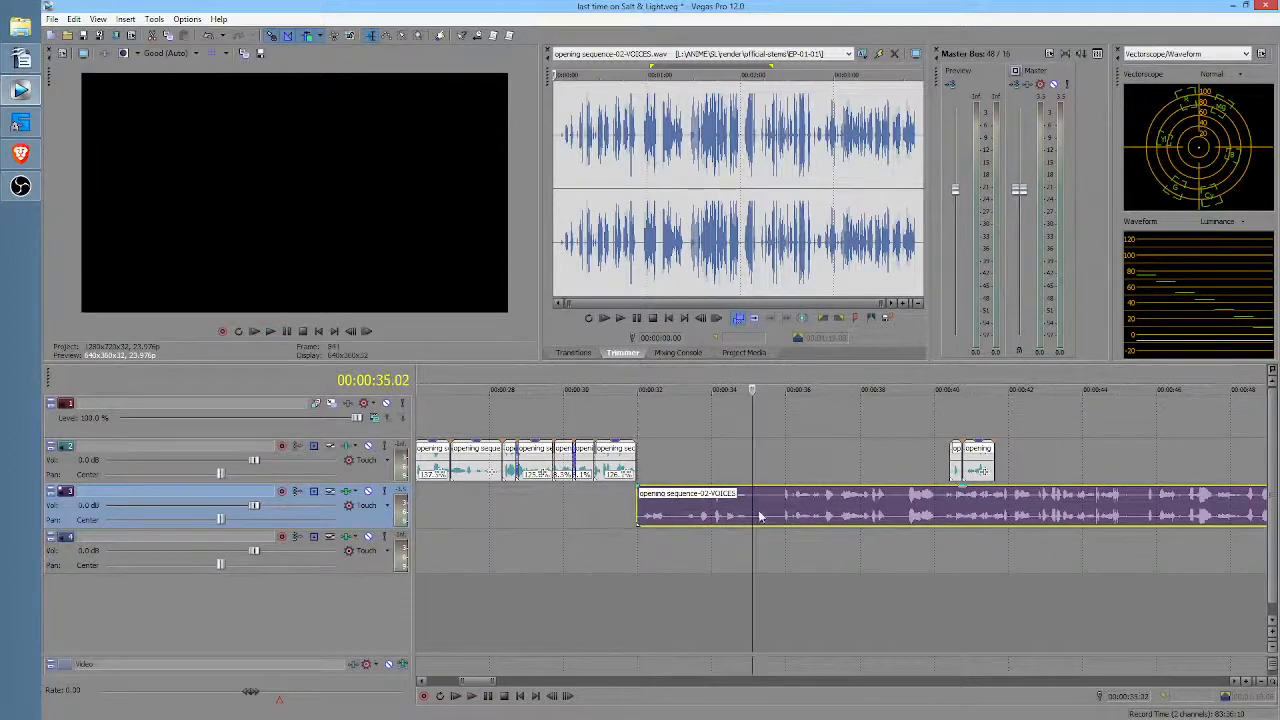
Step: Split the long voice clip at 00:00:35.02 and move the front piece to the second track, directly after the two short pieces
{"action": "key", "text": "s"}
{"action": "left_click", "coordinate": [698, 514]}
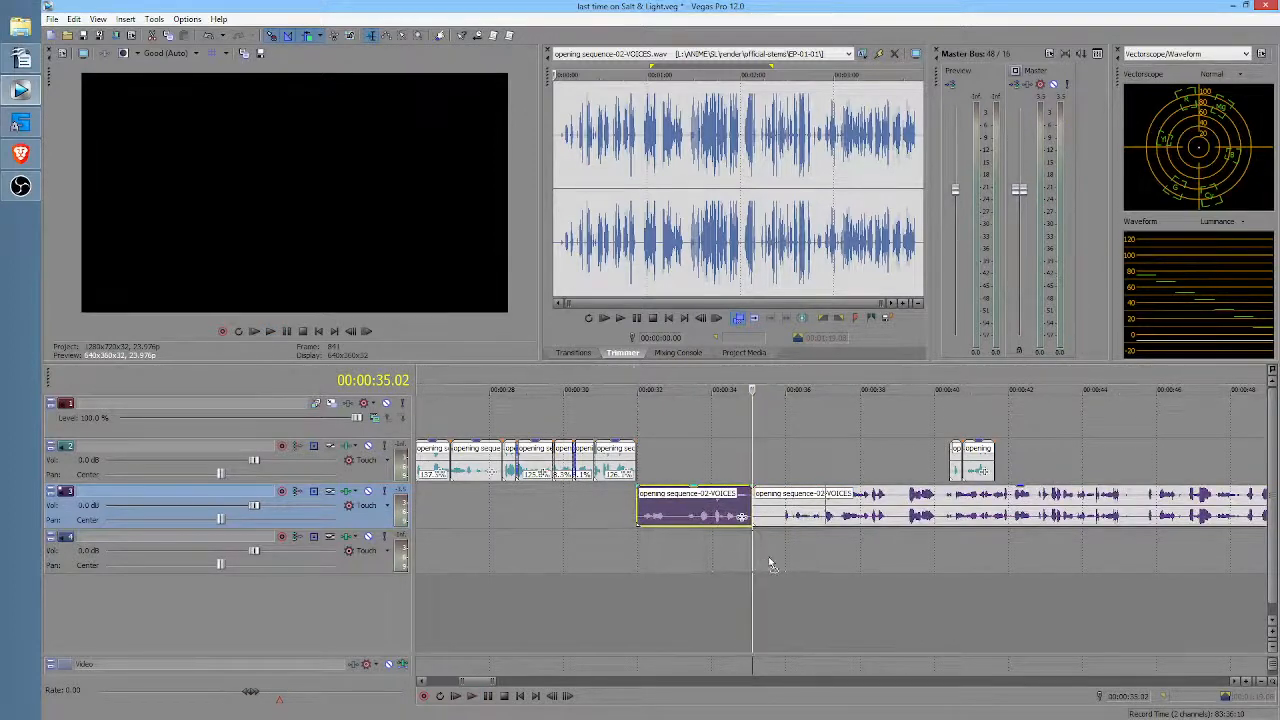
{"action": "left_click_drag", "start_coordinate": [694, 515], "coordinate": [1095, 514]}
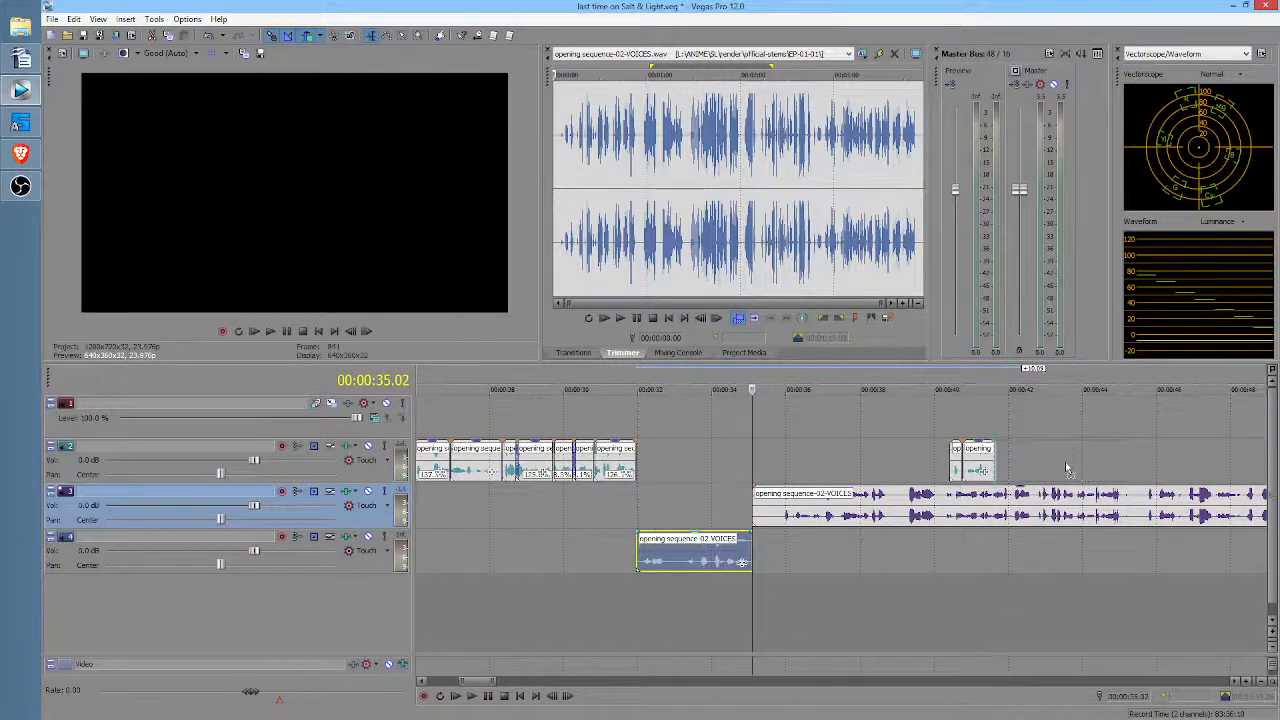
{"action": "left_click_drag", "start_coordinate": [1066, 468], "coordinate": [1066, 468]}
Step: Move the long remainder earlier to start right after the last tightened piece, and trim about 17 frames off its start
{"action": "left_click_drag", "start_coordinate": [896, 515], "coordinate": [781, 519]}
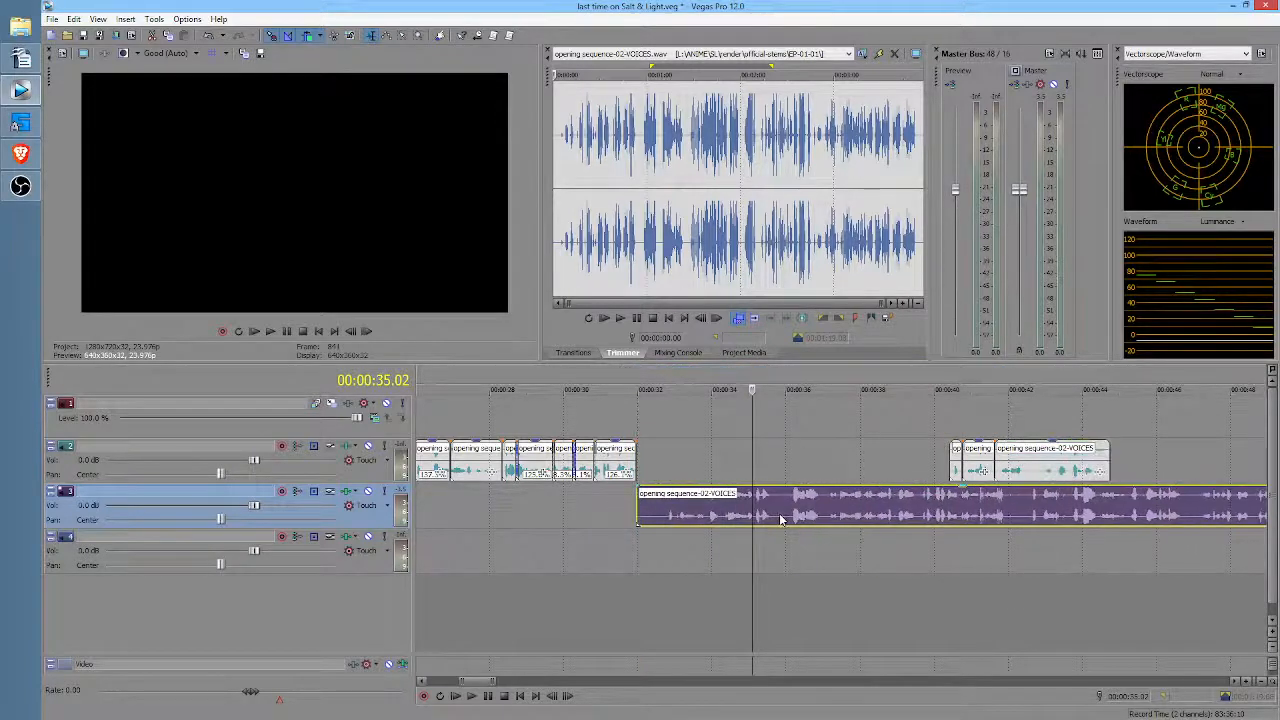
{"action": "left_click_drag", "start_coordinate": [640, 507], "coordinate": [666, 508]}
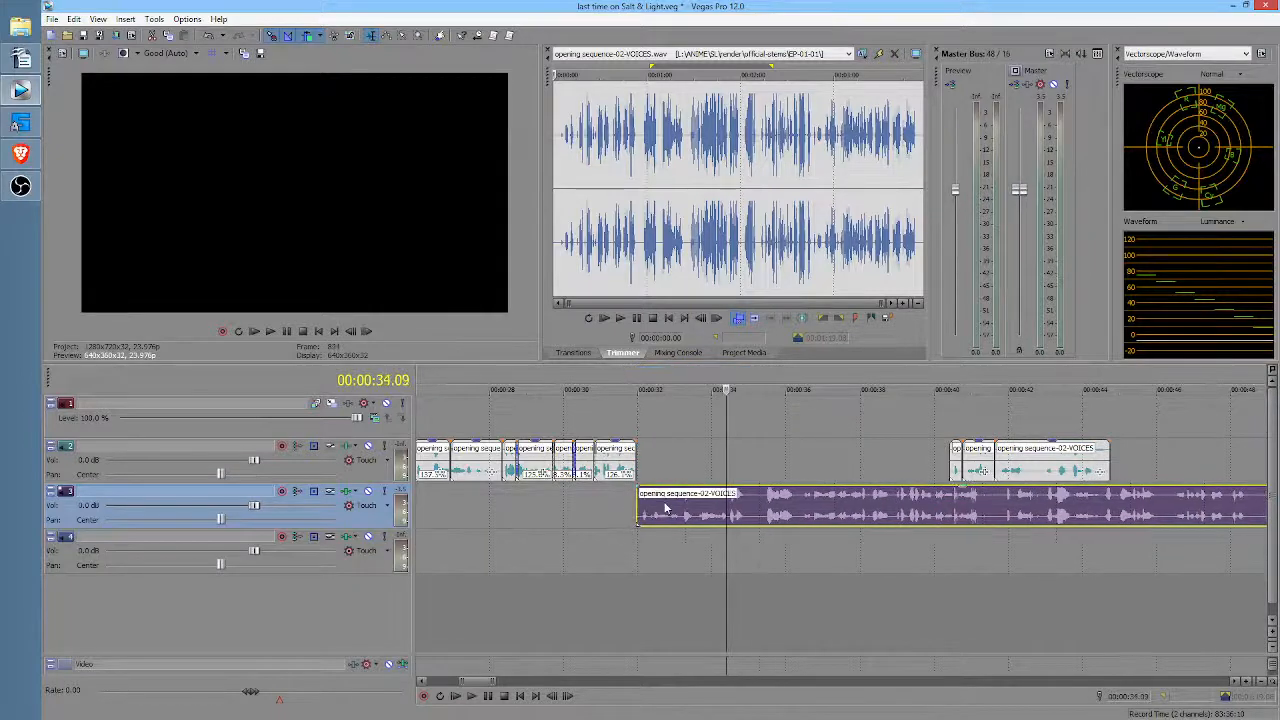
Step: Play the recap from the beginning and lower the gain of the "last time on" audio clip to about -11.6 dB
{"action": "scroll", "coordinate": [668, 517], "scroll_direction": "down", "scroll_amount": 1}
{"action": "scroll", "coordinate": [597, 485], "scroll_direction": "down", "scroll_amount": 4}
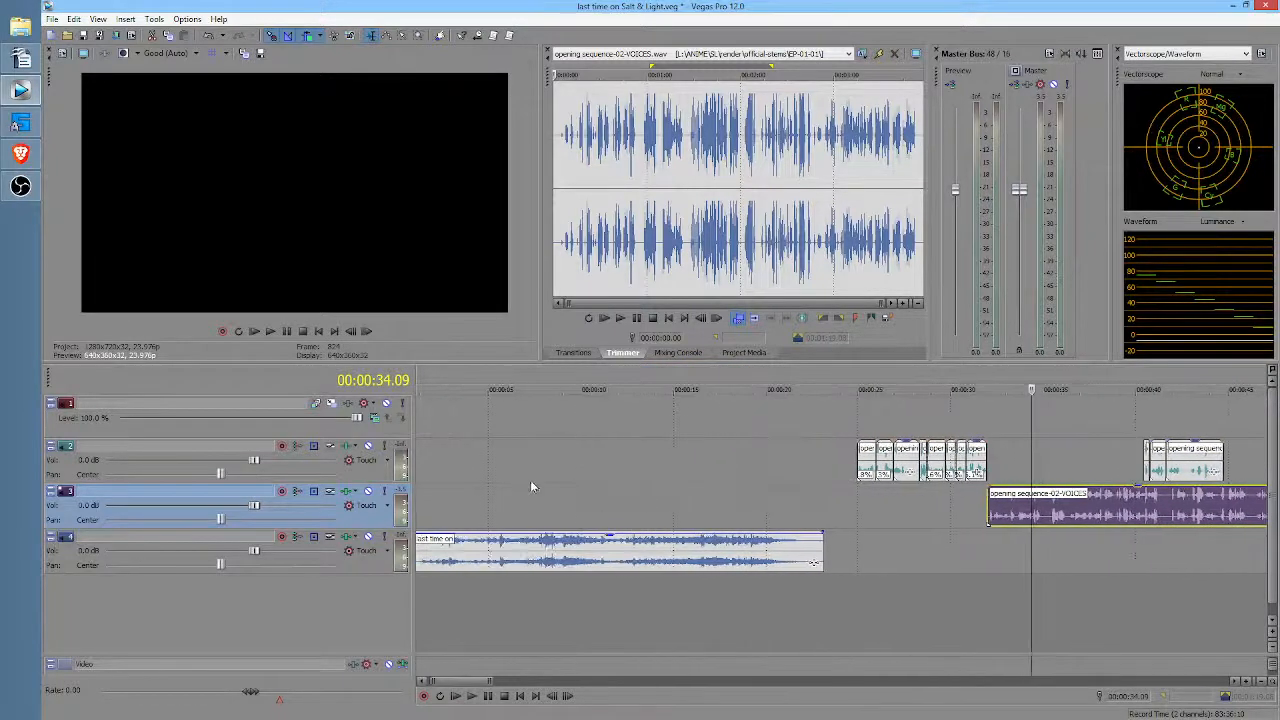
{"action": "left_click", "coordinate": [425, 510]}
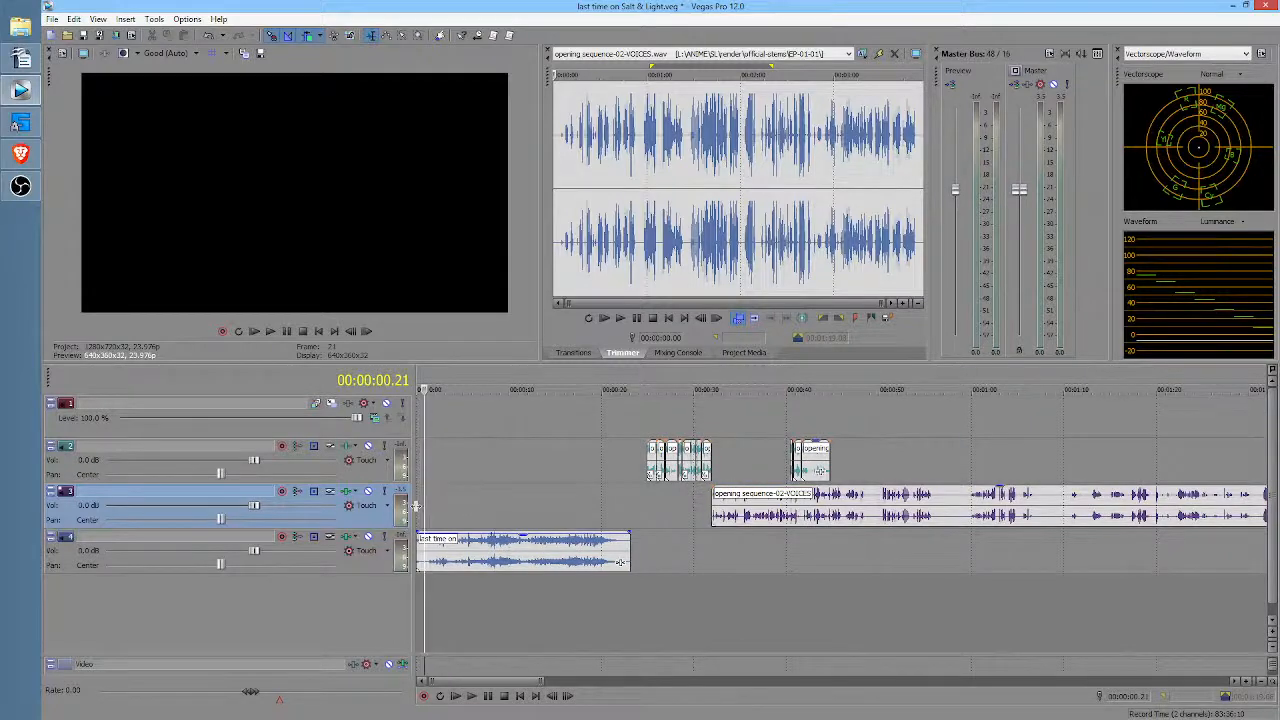
{"action": "left_click", "coordinate": [419, 511]}
{"action": "key", "text": "space"}
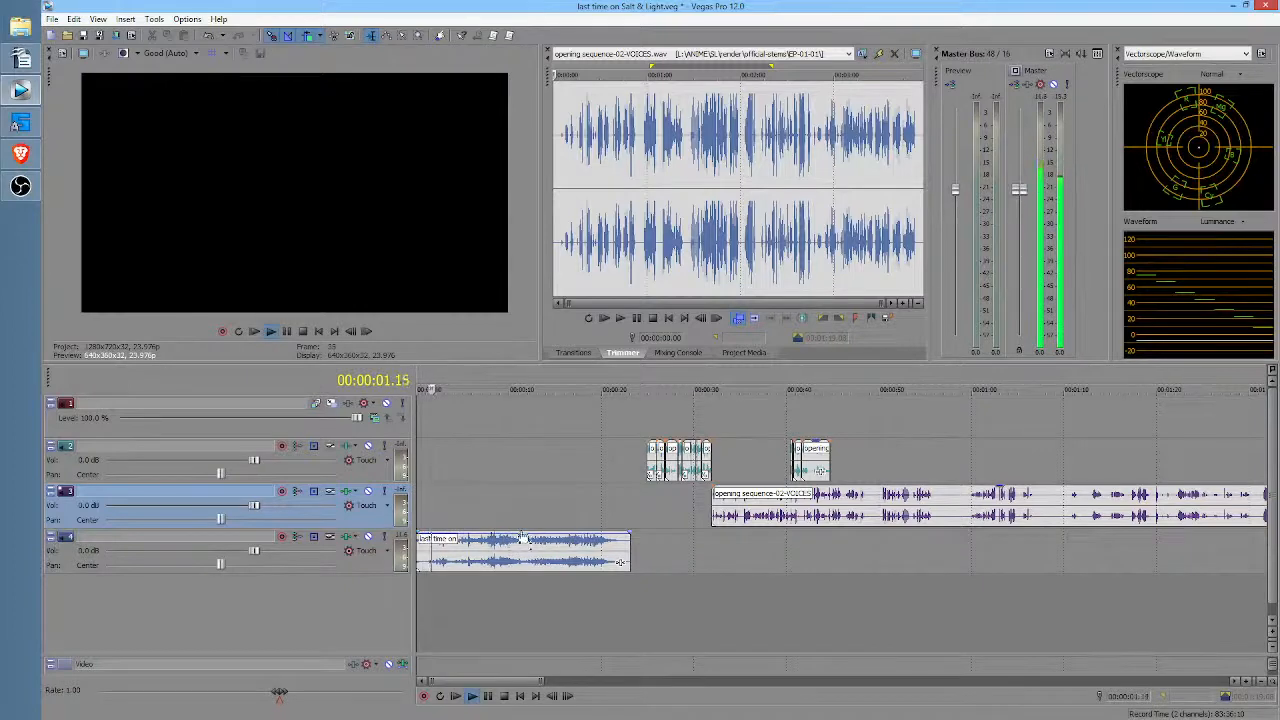
{"action": "left_click_drag", "start_coordinate": [500, 535], "coordinate": [525, 563]}
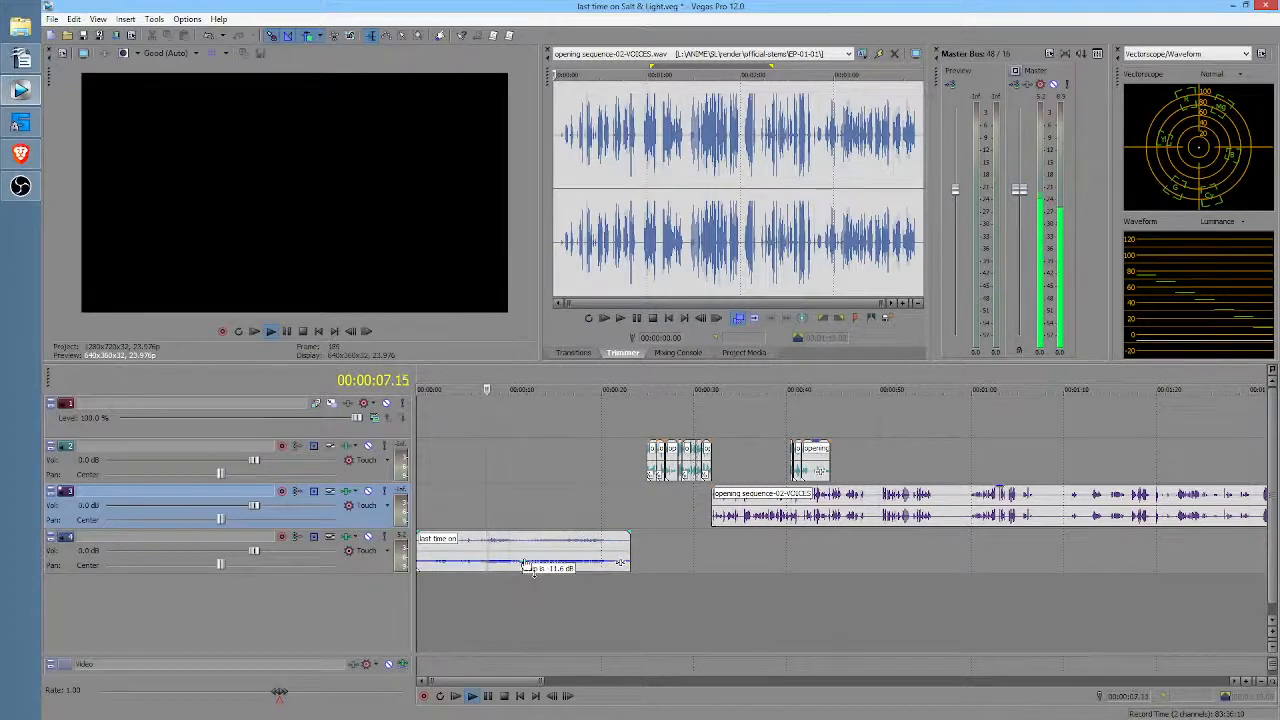
{"action": "key", "text": "space"}
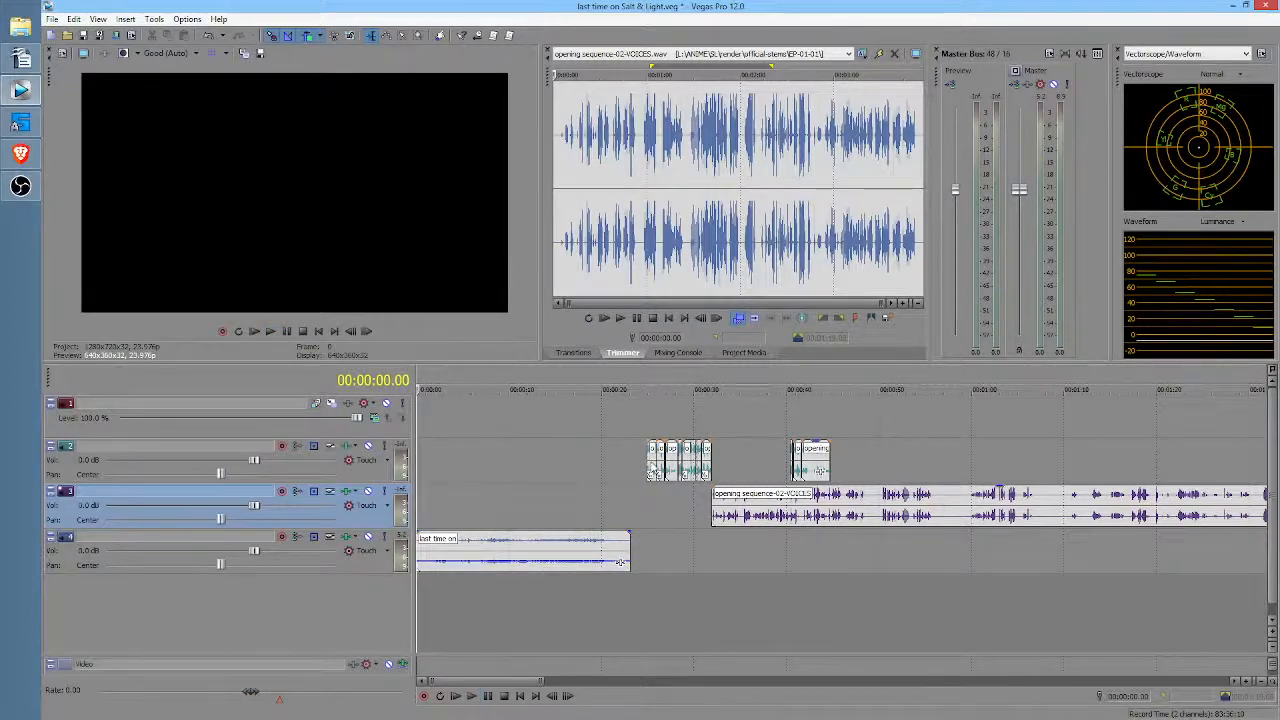
Step: Move all voice pieces on the second track earlier to start near 00:00:02.02, and slightly raise the "last time on" clip's gain during playback
{"action": "left_click_drag", "start_coordinate": [640, 472], "coordinate": [438, 474]}
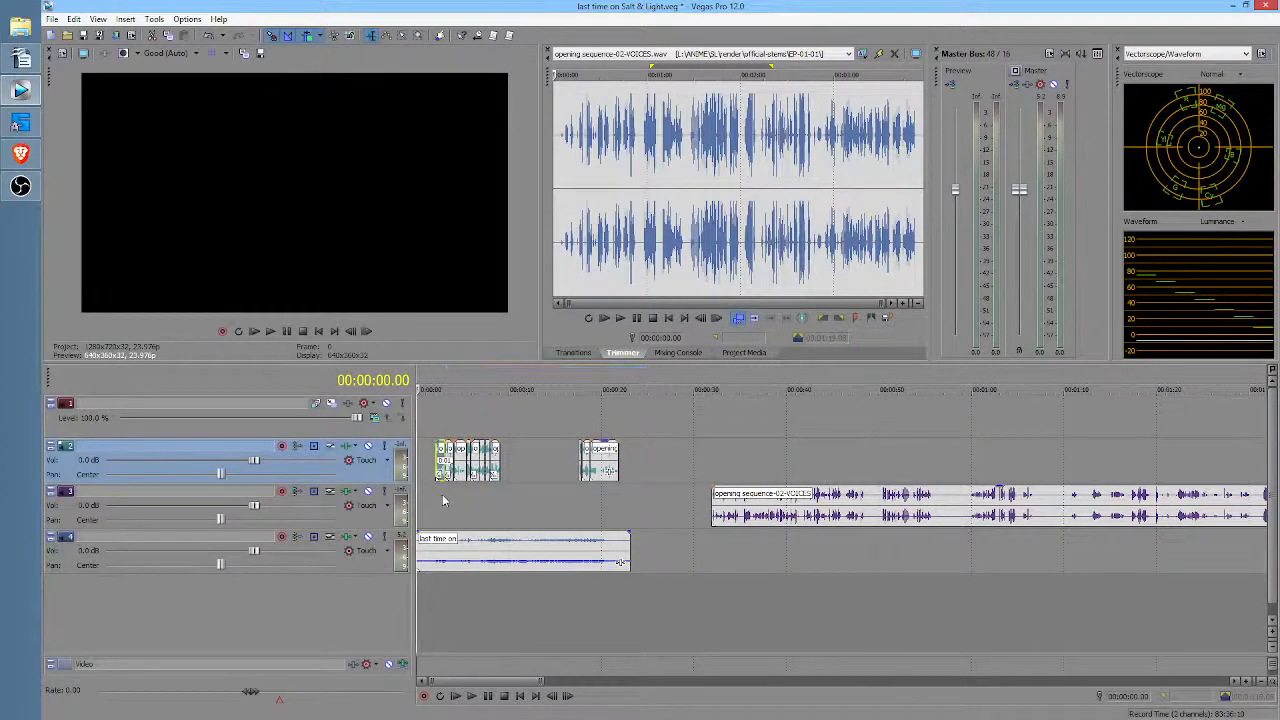
{"action": "left_click", "coordinate": [442, 502]}
{"action": "scroll", "coordinate": [500, 515], "scroll_direction": "up", "scroll_amount": 3}
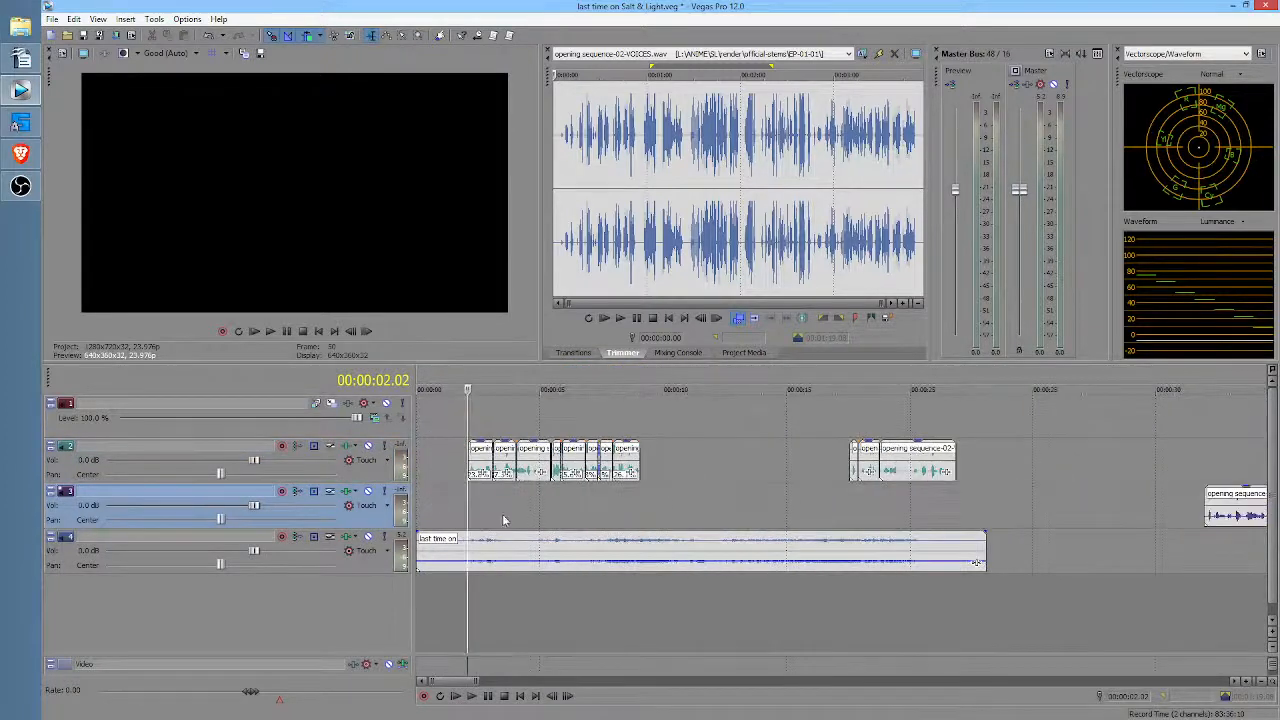
{"action": "key", "text": "space"}
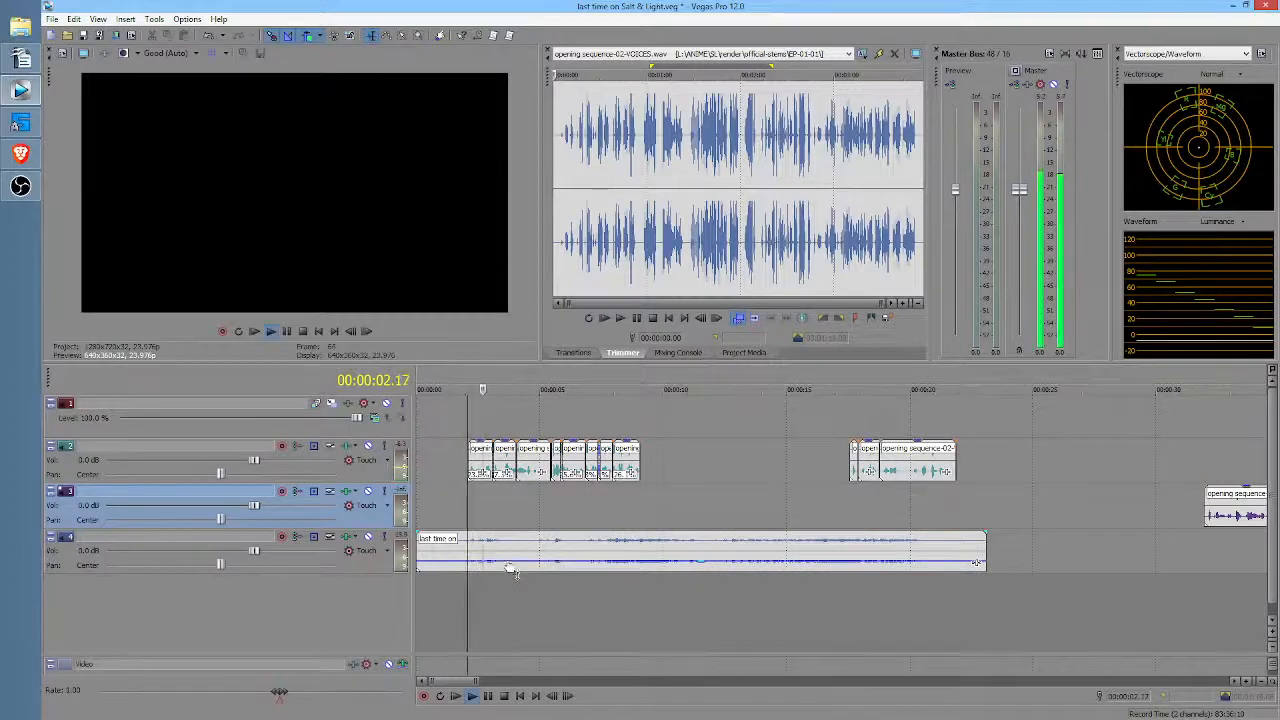
{"action": "left_click_drag", "start_coordinate": [510, 567], "coordinate": [513, 564]}
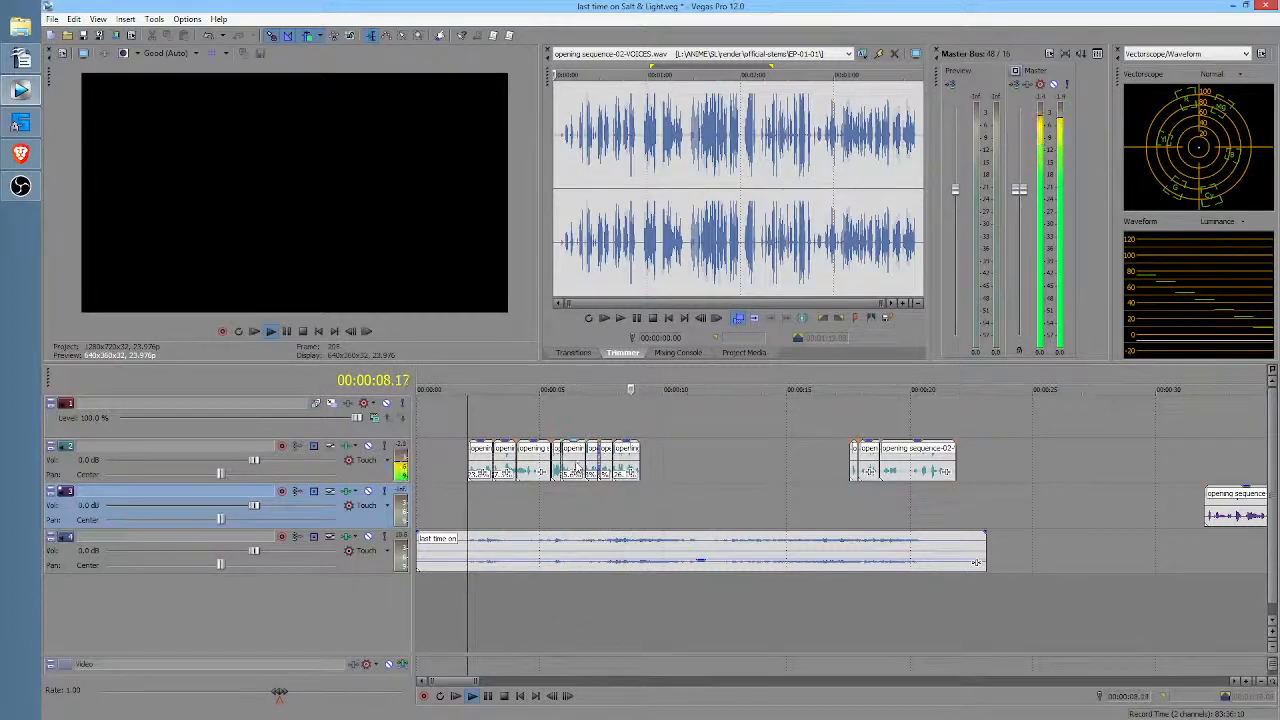
Step: Shift the voice pieces after the fourth one about 2 seconds later, and extend the fourth piece's end to about 00:00:06.12
{"action": "left_click_drag", "start_coordinate": [576, 470], "coordinate": [598, 472]}
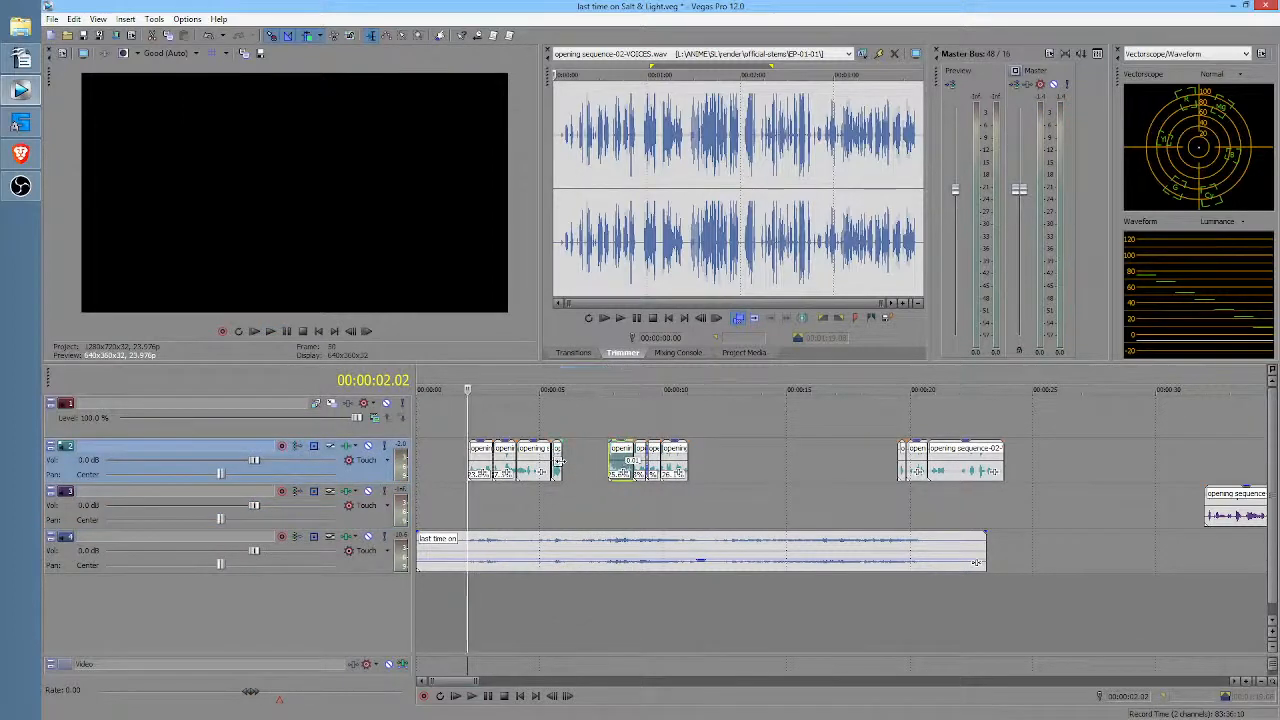
{"action": "left_click", "coordinate": [559, 461]}
{"action": "scroll", "coordinate": [560, 461], "scroll_direction": "up", "scroll_amount": 5}
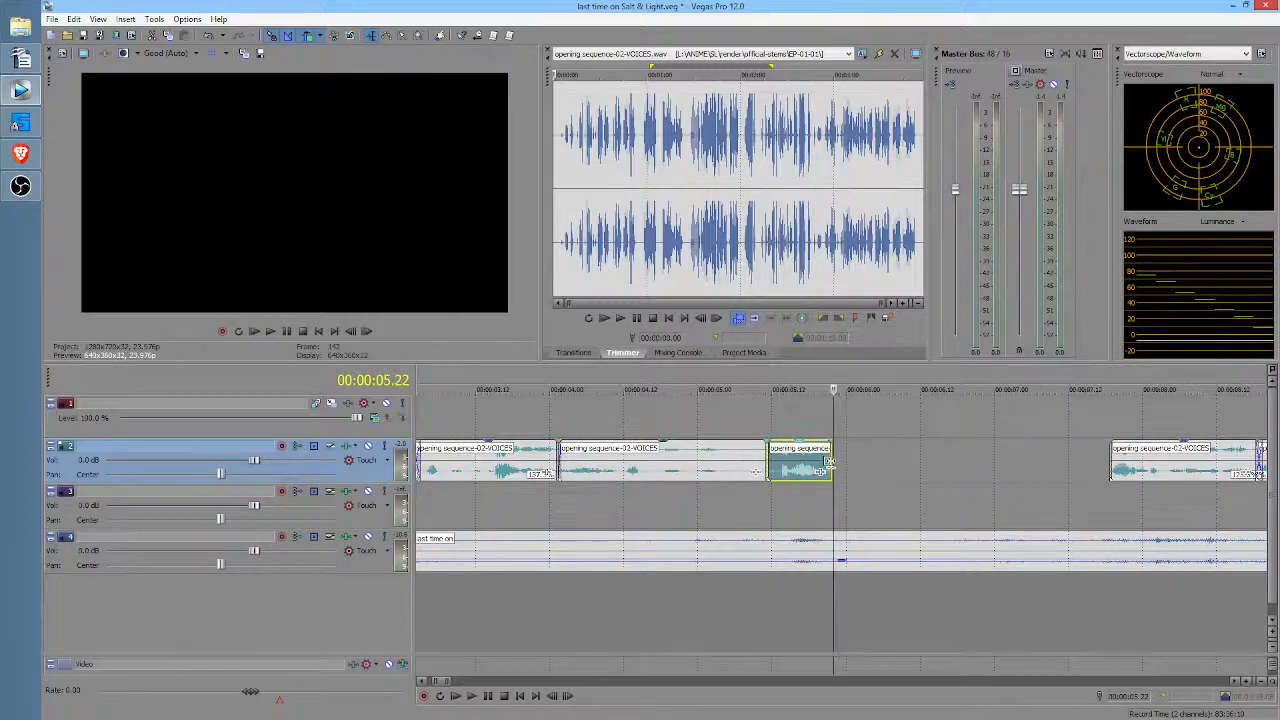
{"action": "left_click", "coordinate": [761, 499]}
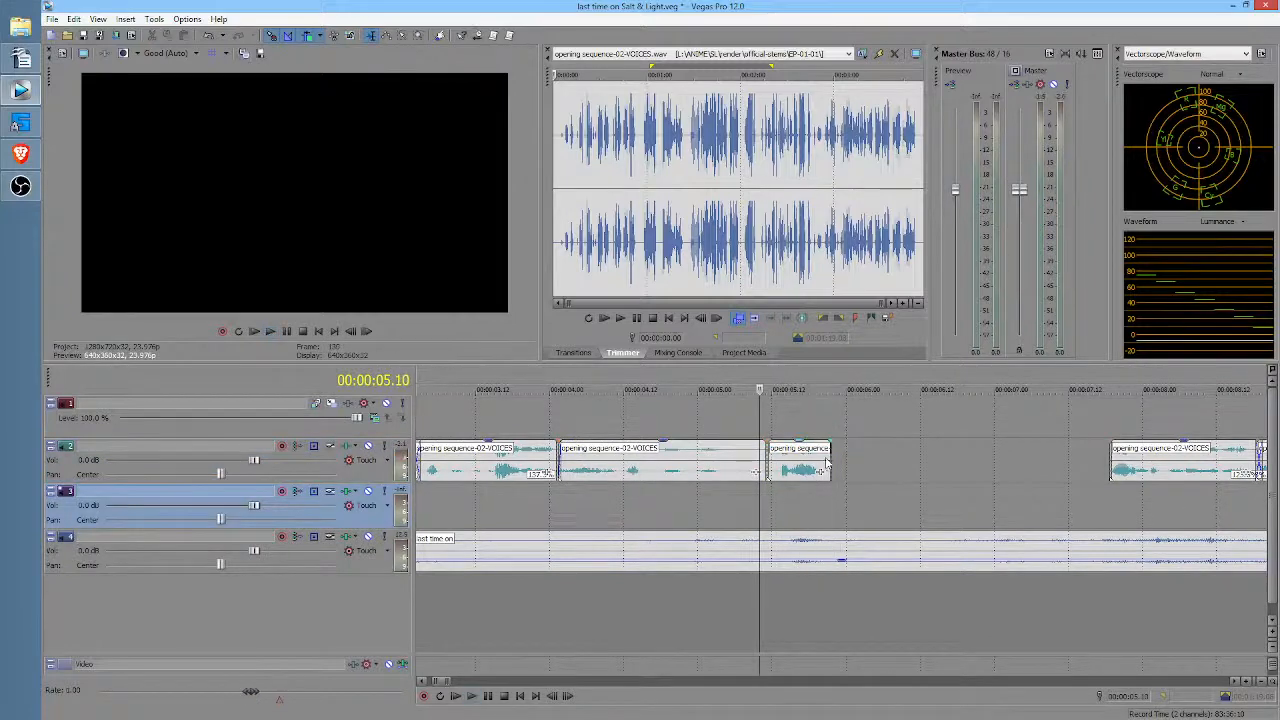
{"action": "left_click_drag", "start_coordinate": [829, 460], "coordinate": [903, 482]}
{"action": "left_click", "coordinate": [780, 498]}
{"action": "key", "text": "space"}
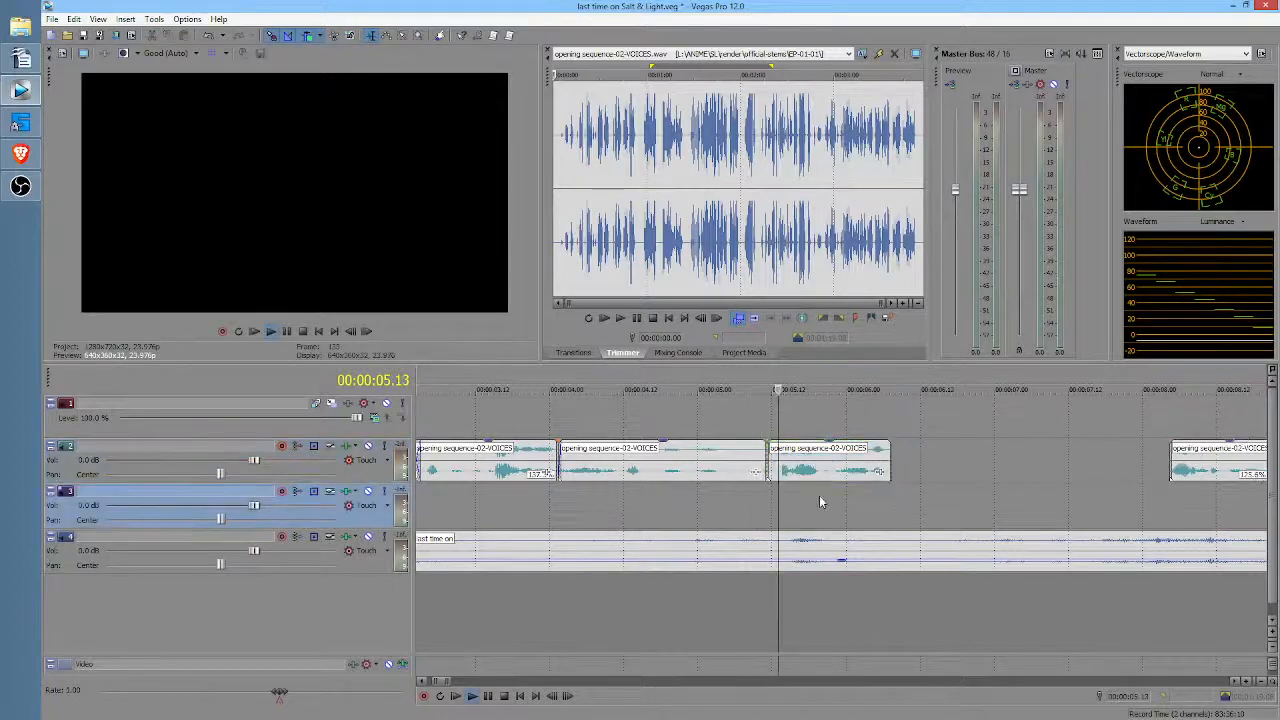
{"action": "key", "text": "space"}
{"action": "left_click_drag", "start_coordinate": [884, 474], "coordinate": [935, 470]}
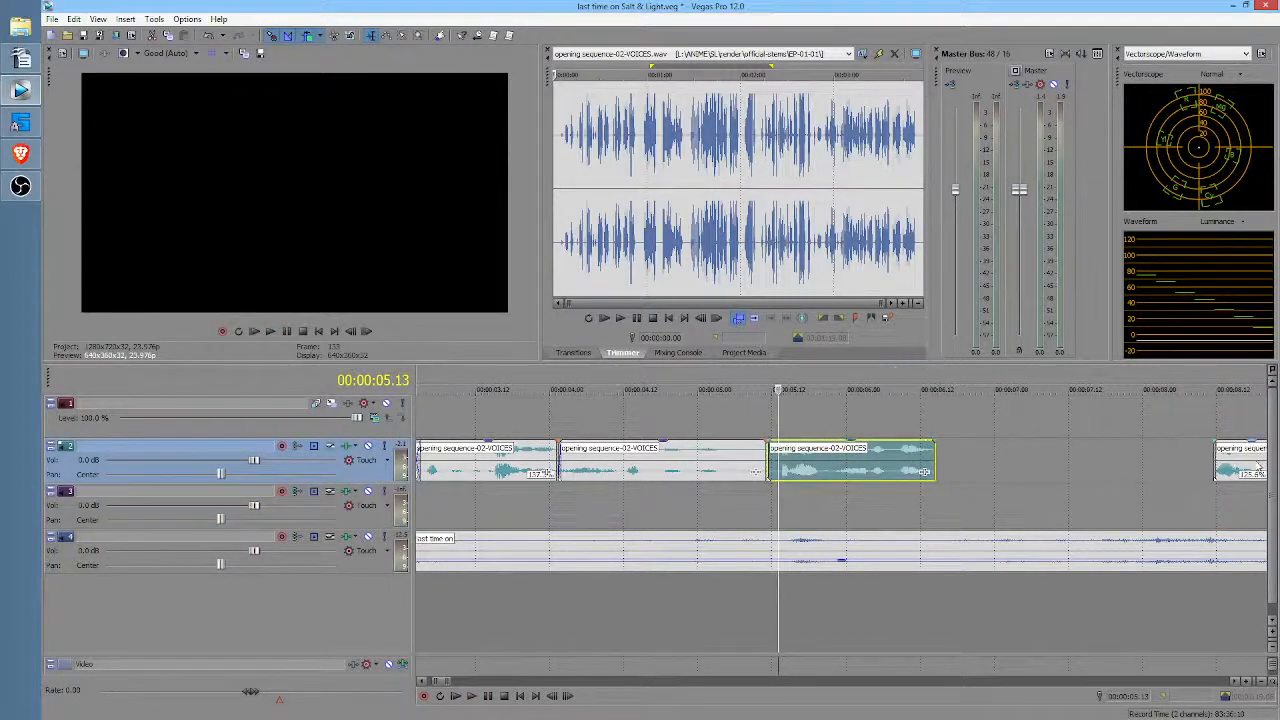
Step: Move the following voice pieces back against the end of the extended fourth piece, and play the join from 00:00:05.04
{"action": "left_click_drag", "start_coordinate": [1218, 478], "coordinate": [940, 480]}
{"action": "left_click", "coordinate": [731, 492]}
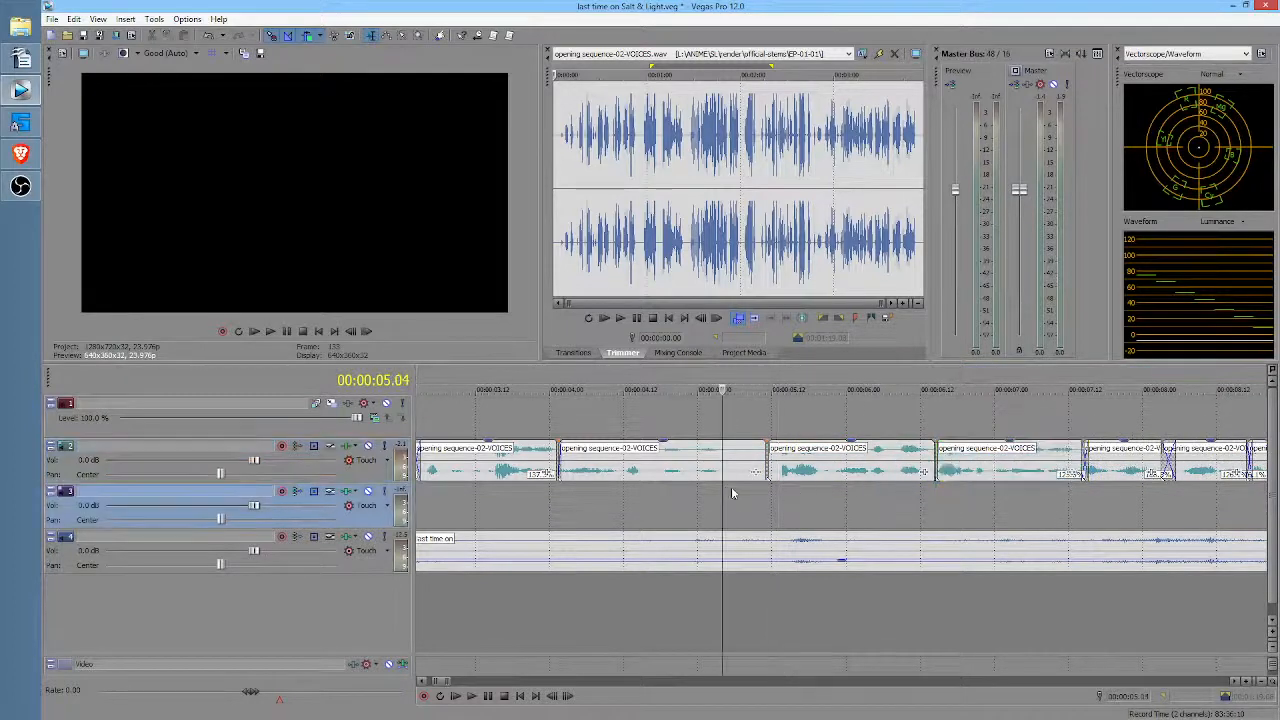
{"action": "key", "text": "space"}
{"action": "scroll", "coordinate": [800, 506], "scroll_direction": "down", "scroll_amount": 4}
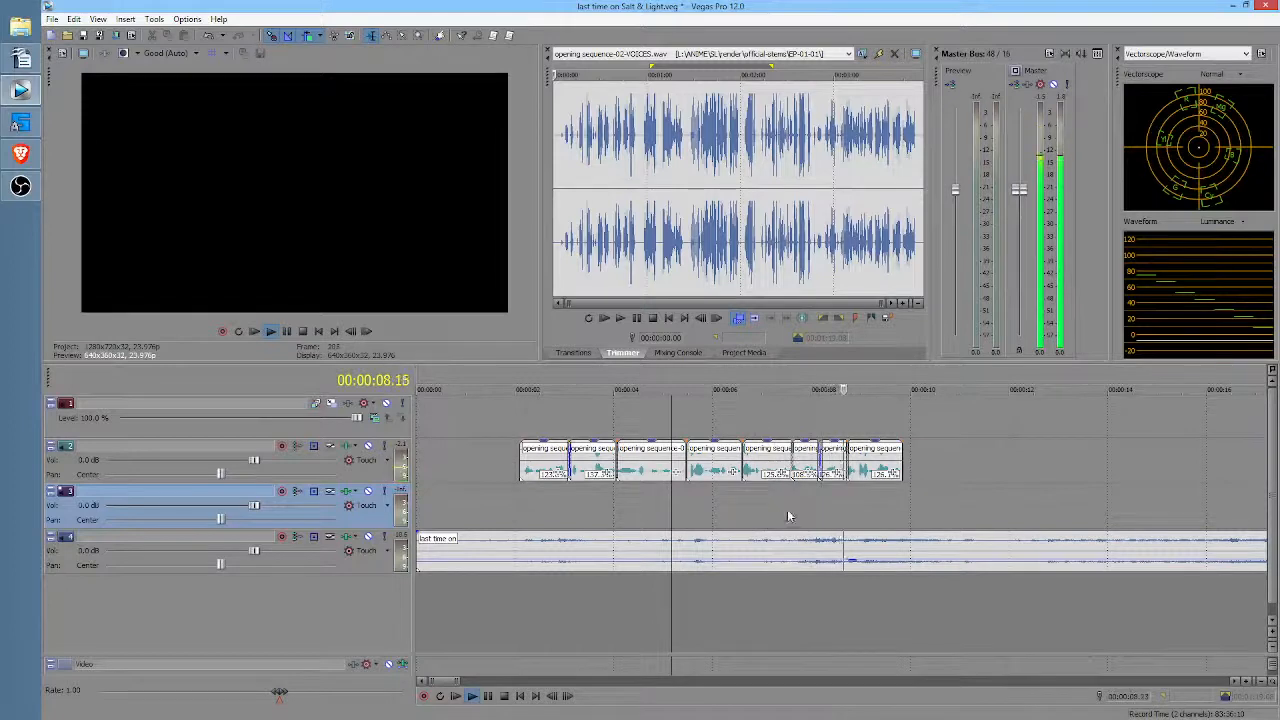
{"action": "key", "text": "space"}
Step: Measure the length of the tightened voice section with a time selection across all its pieces
{"action": "scroll", "coordinate": [885, 495], "scroll_direction": "down", "scroll_amount": 2}
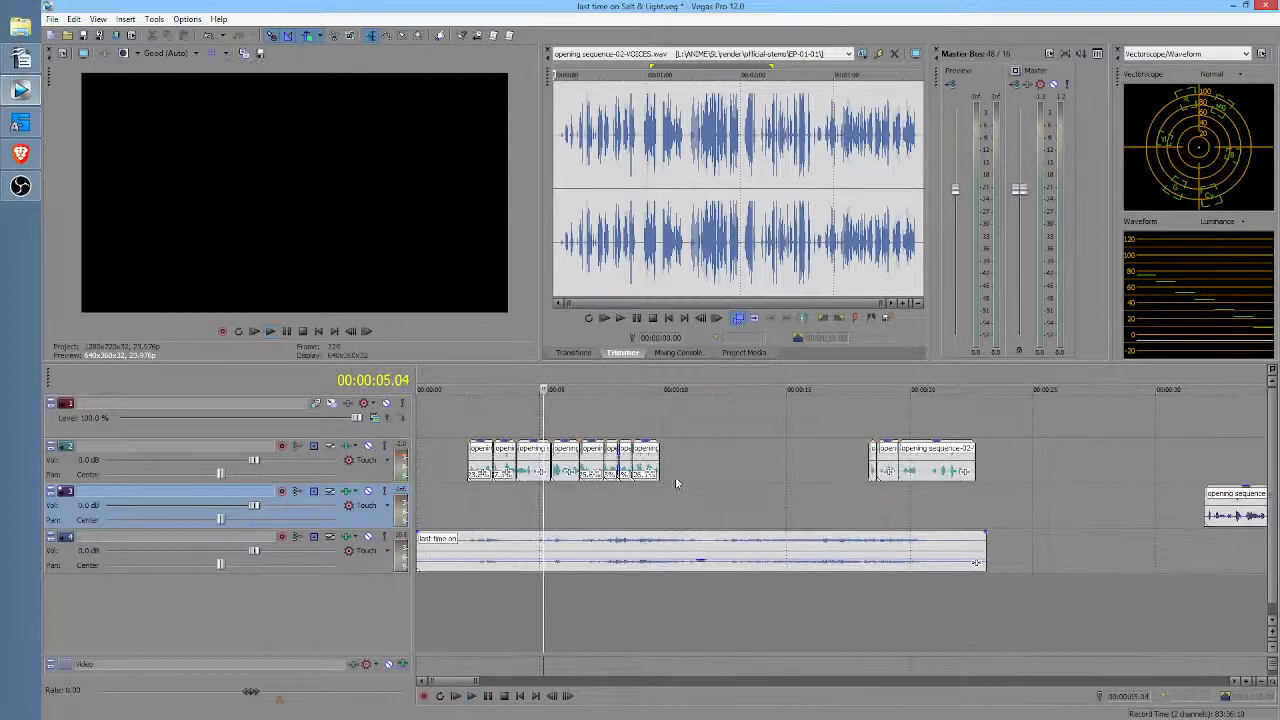
{"action": "scroll", "coordinate": [655, 510], "scroll_direction": "down", "scroll_amount": 1}
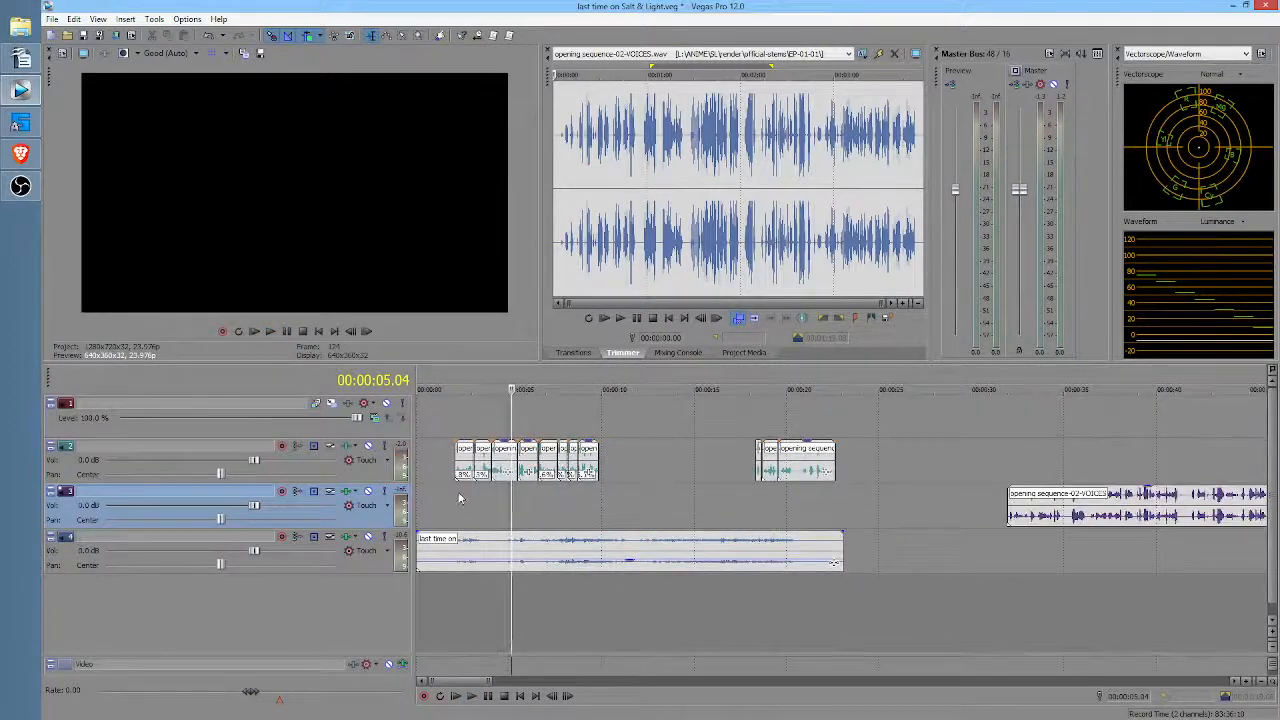
{"action": "left_click_drag", "start_coordinate": [459, 494], "coordinate": [595, 486]}
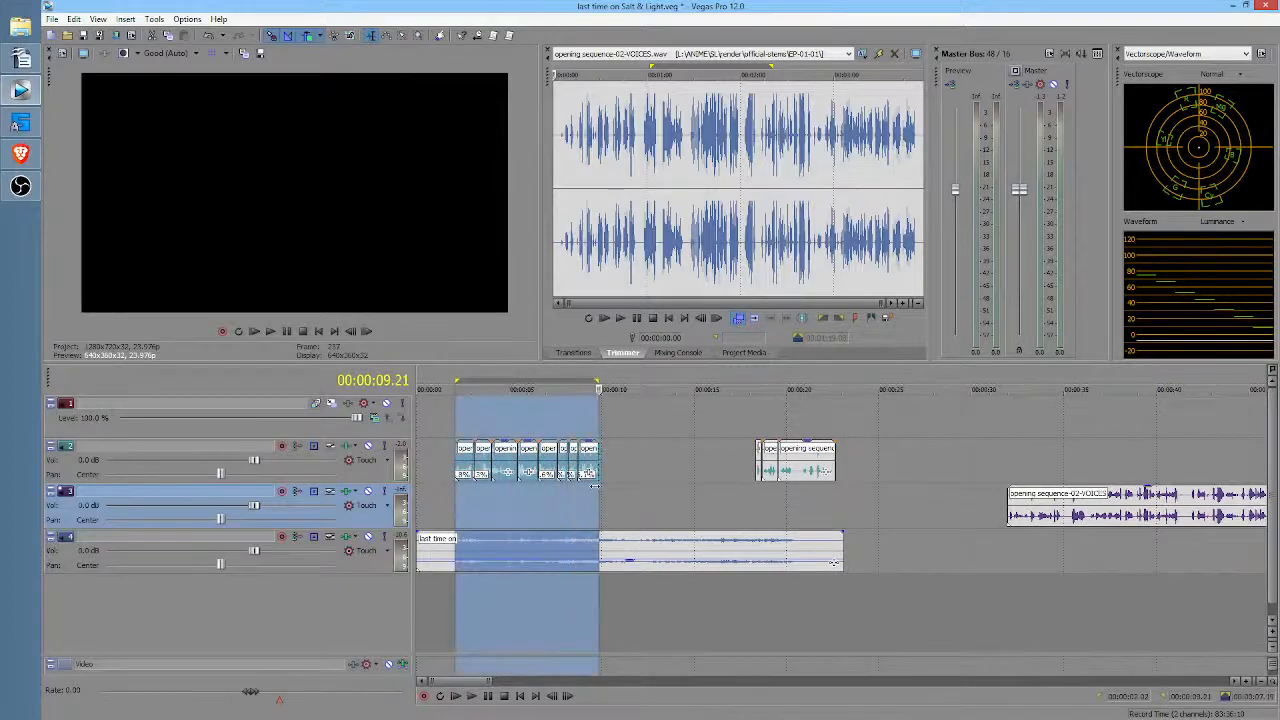
{"action": "left_click", "coordinate": [595, 490]}
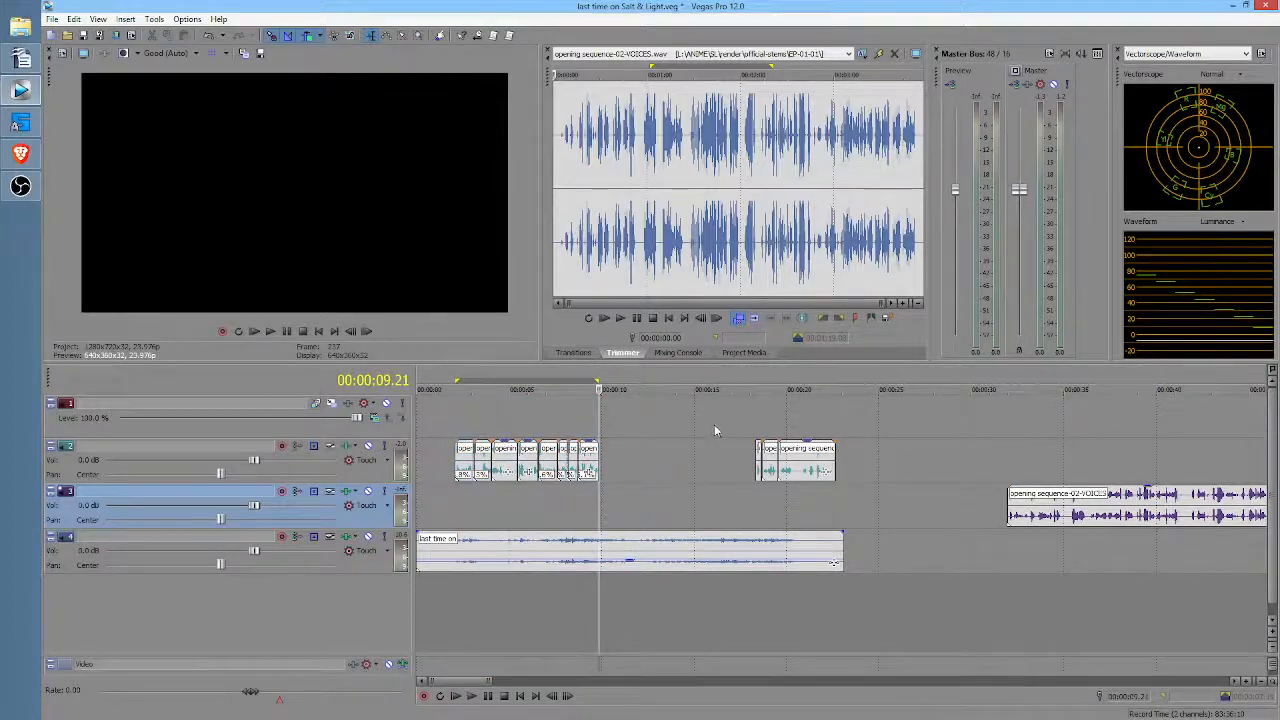
Step: Play the three separate voice pieces on the second track from 00:00:18.08
{"action": "left_click", "coordinate": [760, 488]}
{"action": "scroll", "coordinate": [760, 488], "scroll_direction": "up", "scroll_amount": 3}
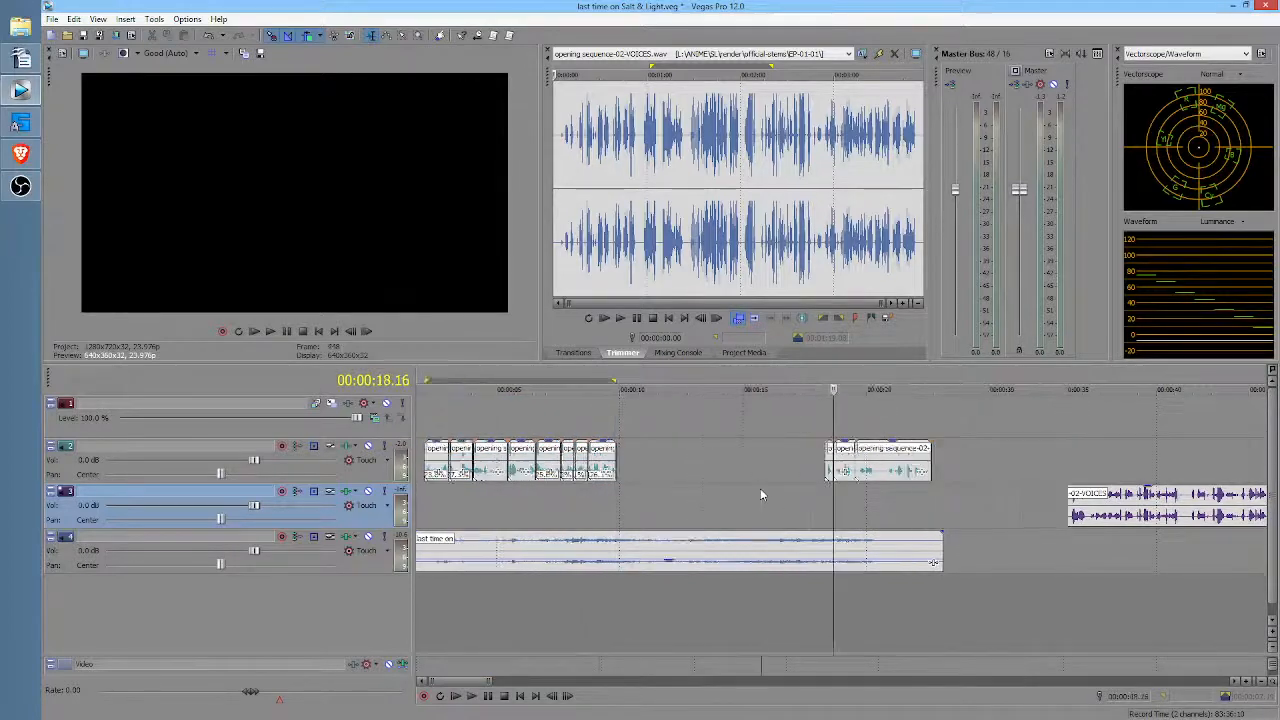
{"action": "left_click", "coordinate": [817, 498]}
{"action": "key", "text": "space"}
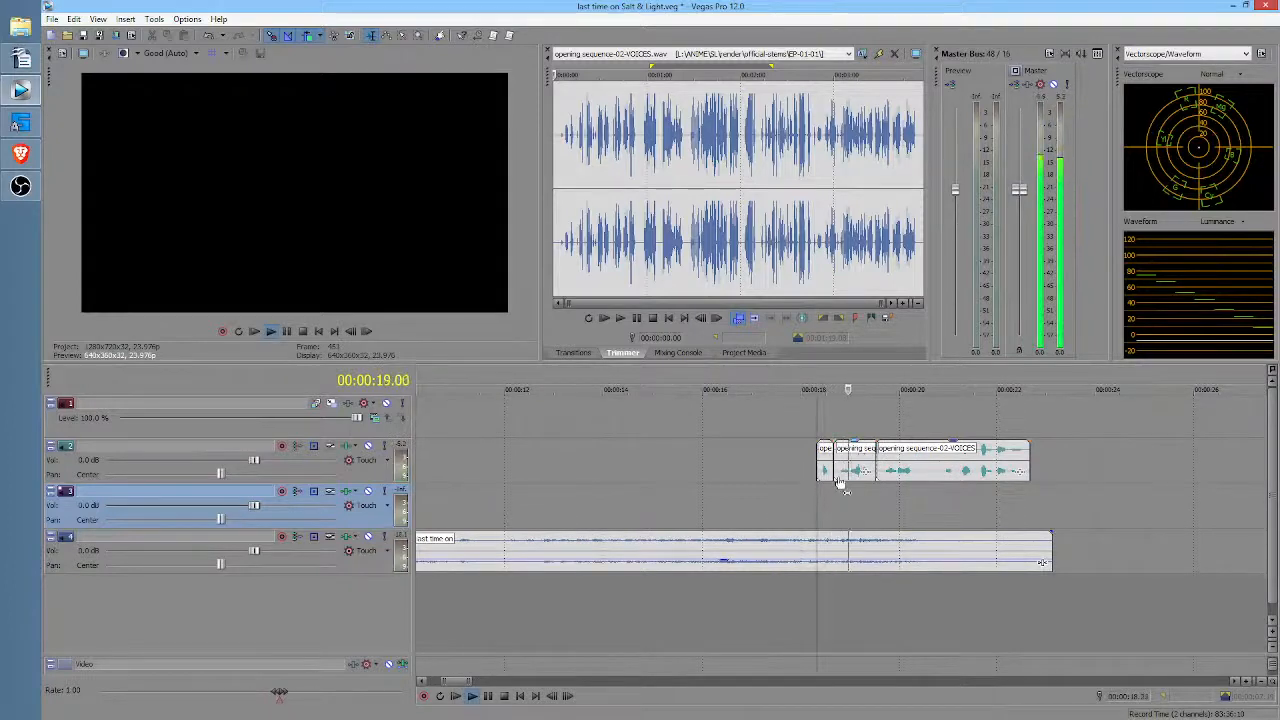
{"action": "scroll", "coordinate": [938, 477], "scroll_direction": "down", "scroll_amount": 5}
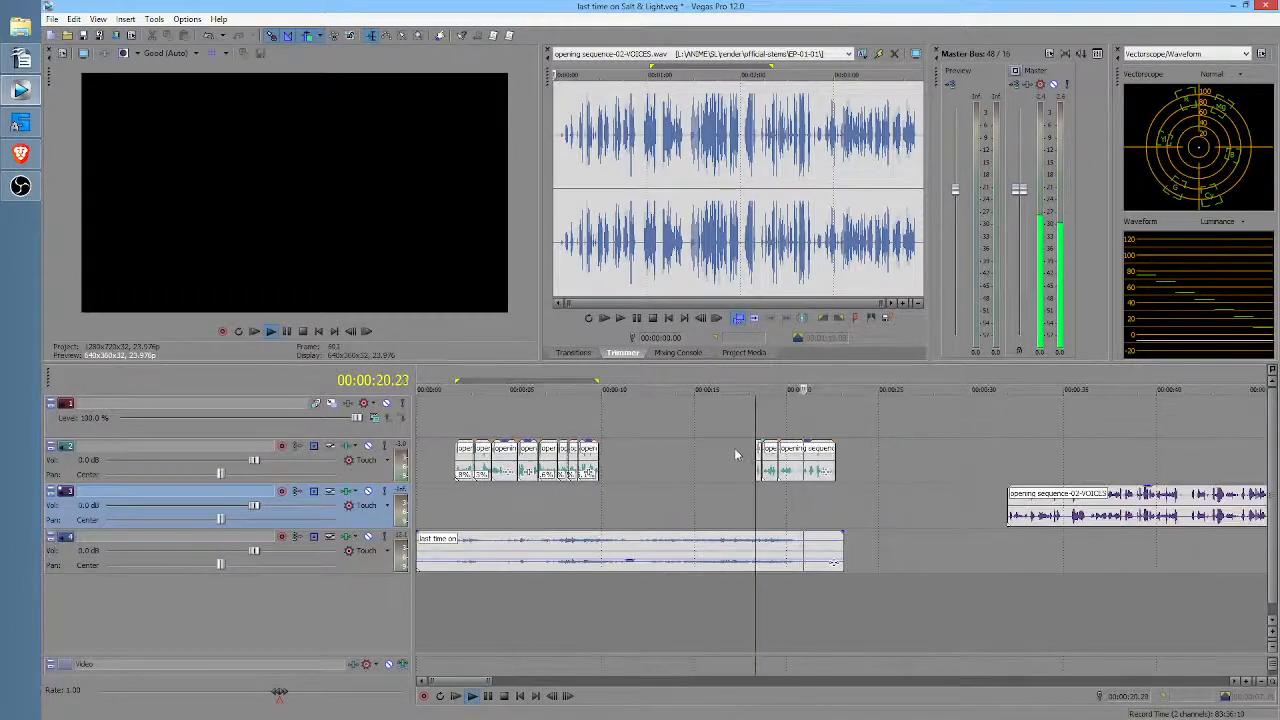
{"action": "key", "text": "space"}
Step: Move the three separate voice pieces on the second track later to start near 00:00:26.21
{"action": "left_click", "coordinate": [760, 466]}
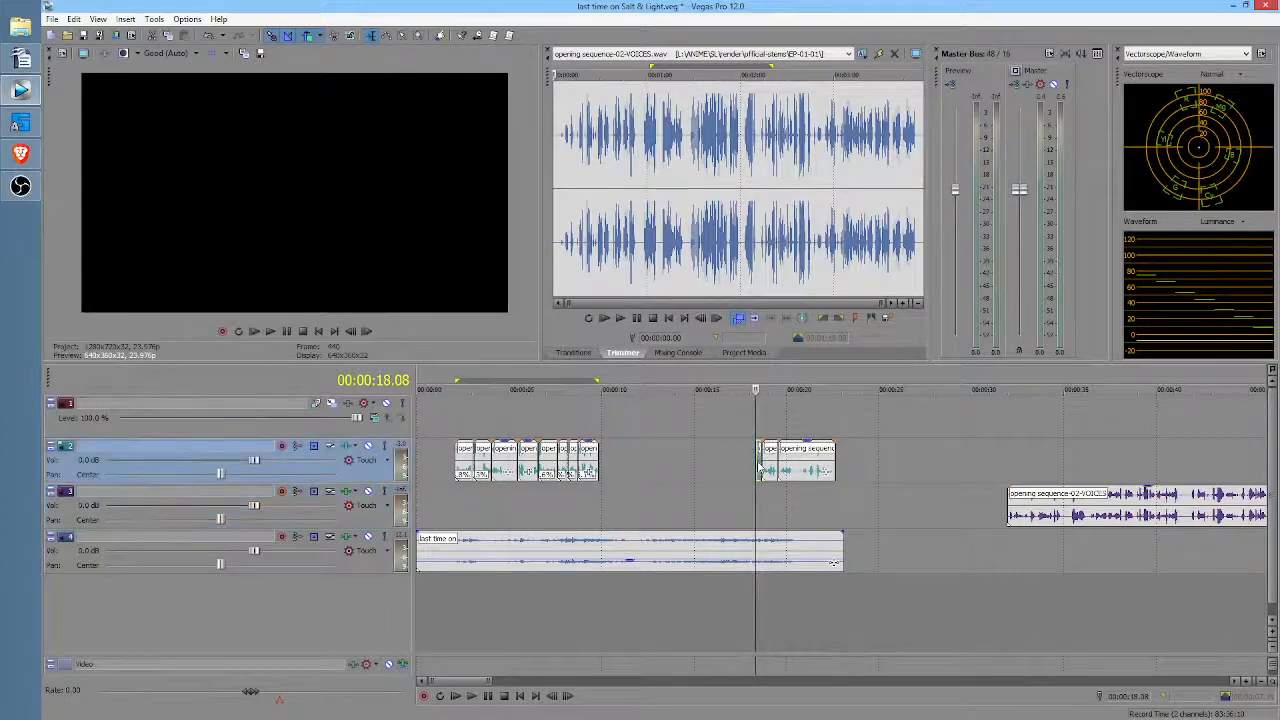
{"action": "scroll", "coordinate": [773, 481], "scroll_direction": "up", "scroll_amount": 3}
{"action": "left_click_drag", "start_coordinate": [840, 461], "coordinate": [1157, 466]}
{"action": "left_click", "coordinate": [1149, 470]}
{"action": "scroll", "coordinate": [1135, 474], "scroll_direction": "down", "scroll_amount": 3}
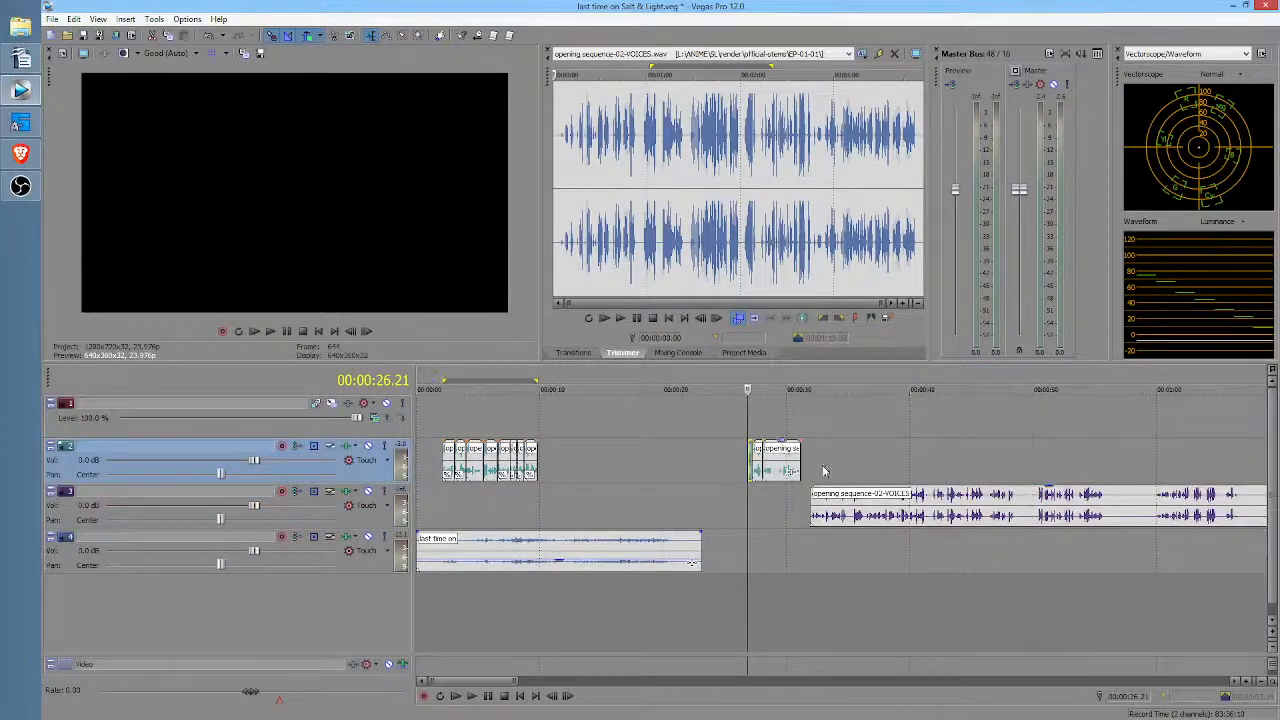
Step: Play the long voice clip from 00:00:31.23, trim about 3 seconds off its start, and play it again
{"action": "left_click", "coordinate": [810, 462]}
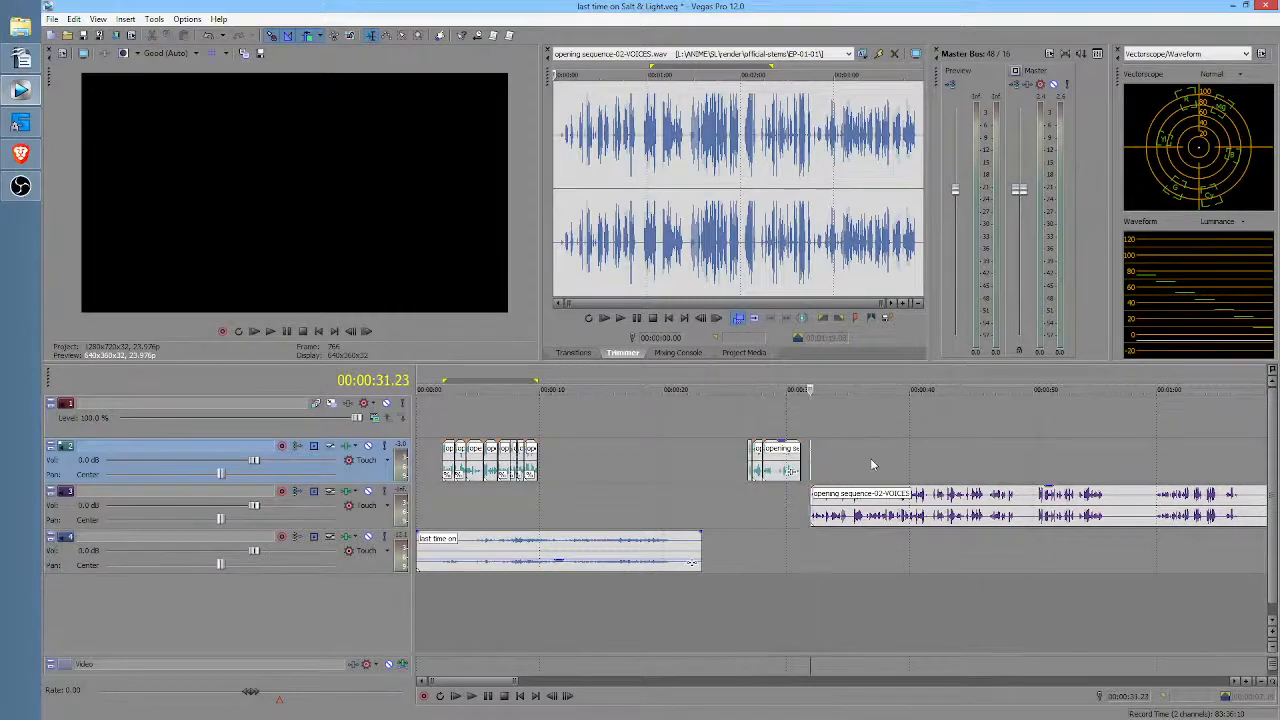
{"action": "scroll", "coordinate": [860, 464], "scroll_direction": "up", "scroll_amount": 2}
{"action": "scroll", "coordinate": [895, 464], "scroll_direction": "right", "scroll_amount": 2}
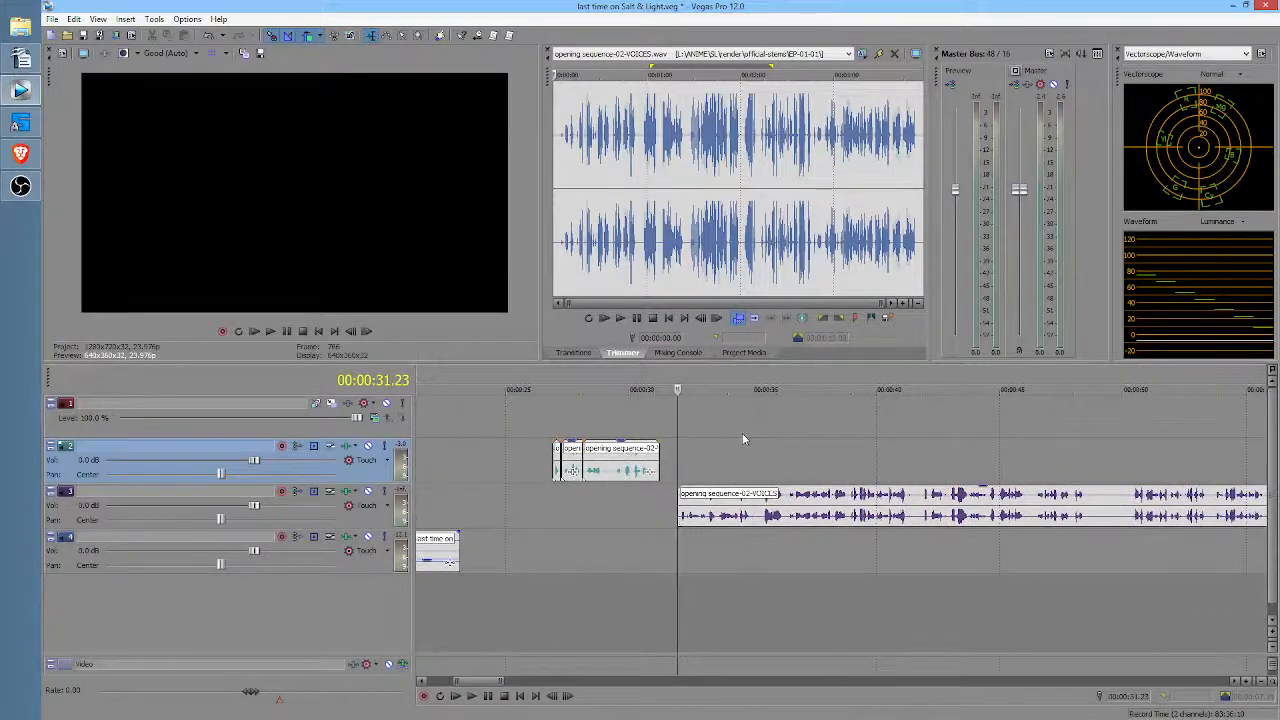
{"action": "left_click", "coordinate": [689, 456]}
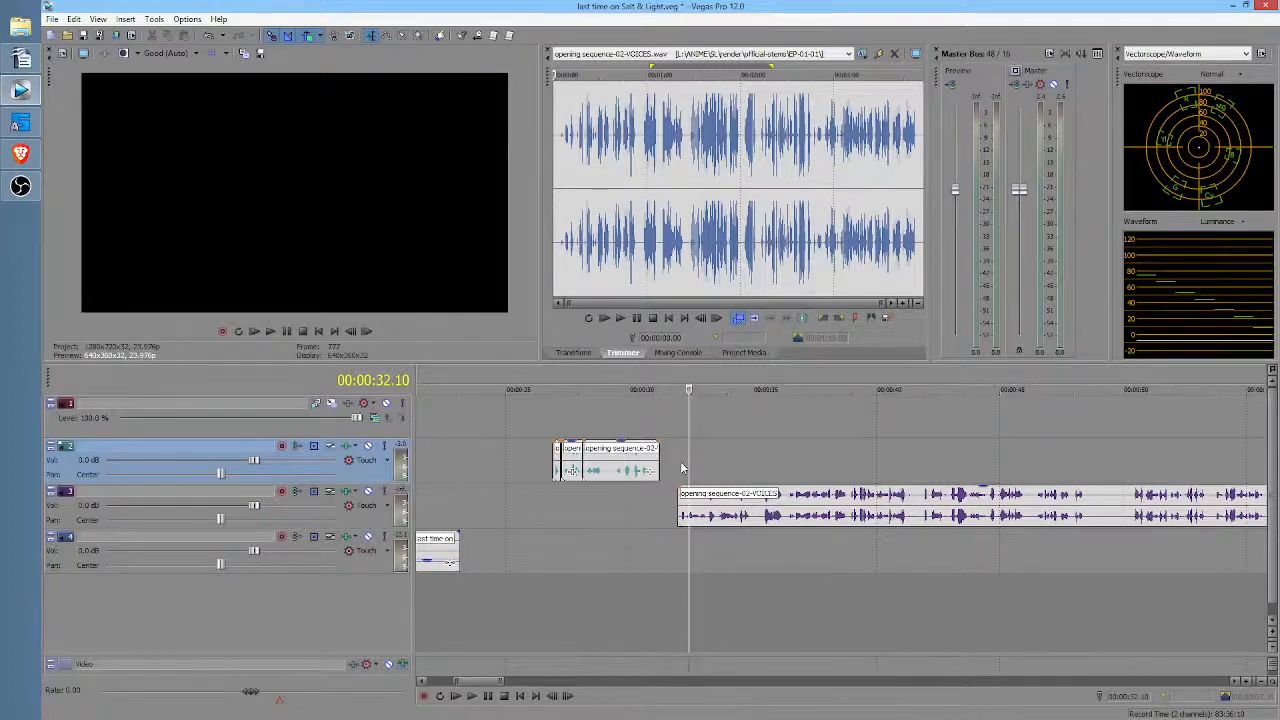
{"action": "left_click", "coordinate": [681, 467]}
{"action": "key", "text": "space"}
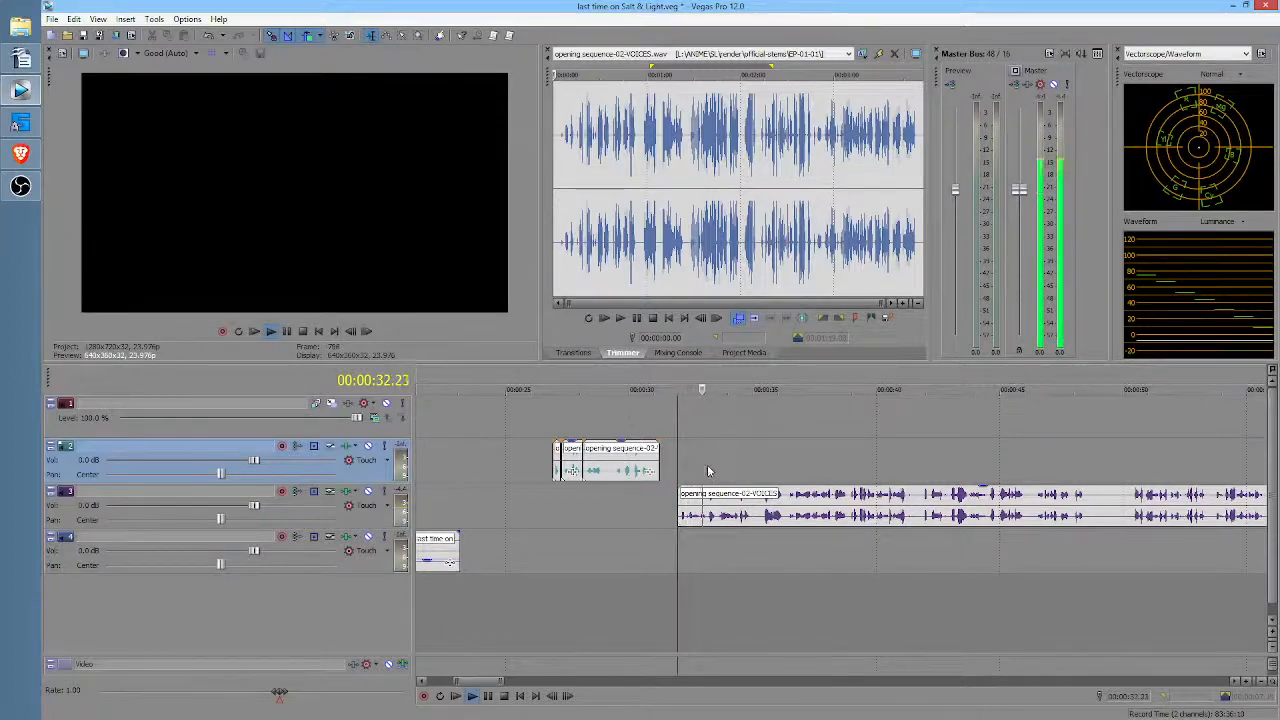
{"action": "key", "text": "space"}
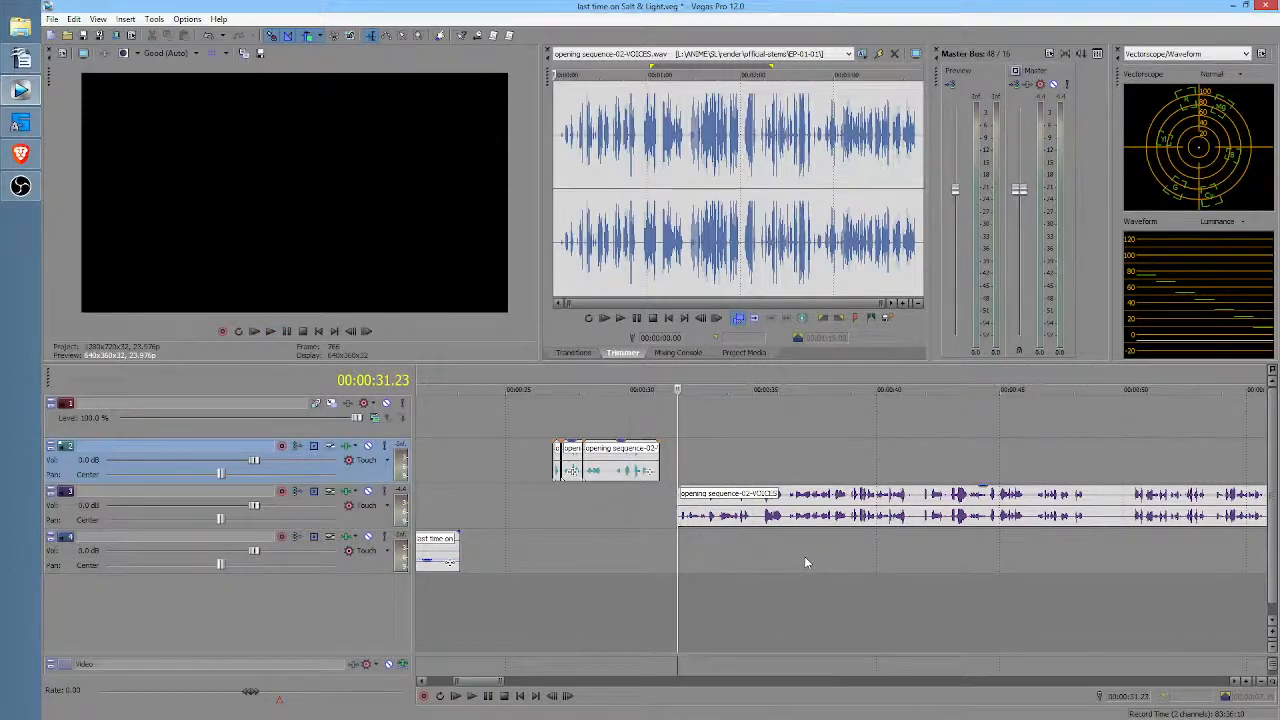
{"action": "mouse_move", "coordinate": [680, 515]}
{"action": "left_mouse_down"}
{"action": "mouse_move", "coordinate": [770, 515]}
{"action": "mouse_move", "coordinate": [680, 515]}
{"action": "left_mouse_up"}
{"action": "key", "text": "space"}
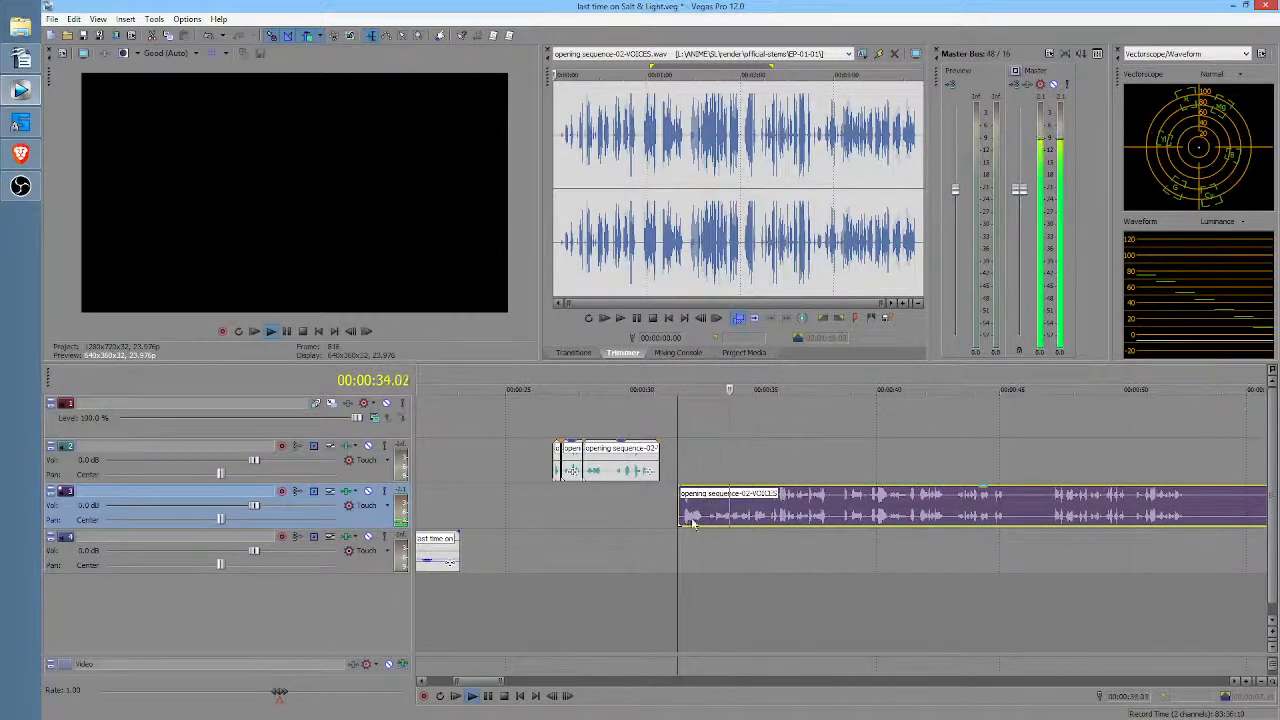
Step: Play the long voice clip from about 00:00:38.18 and trim about 6.5 seconds off its start
{"action": "key", "text": "space"}
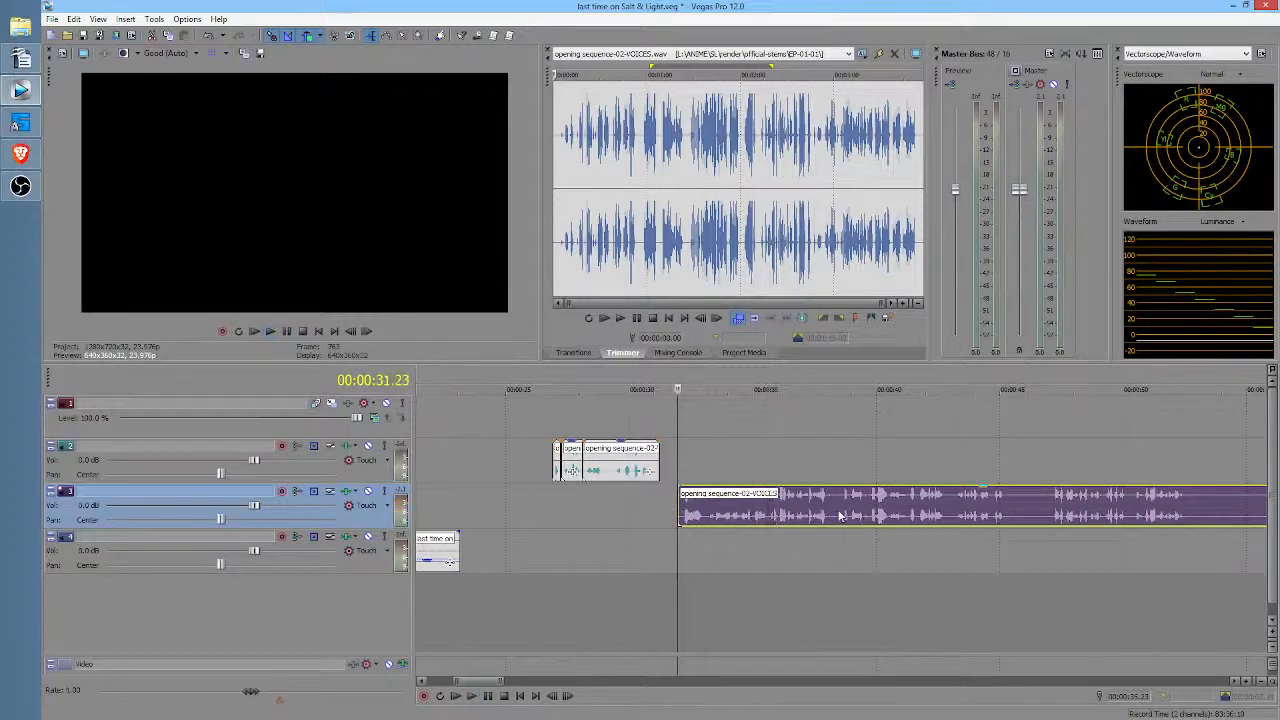
{"action": "left_click", "coordinate": [846, 514]}
{"action": "key", "text": "space"}
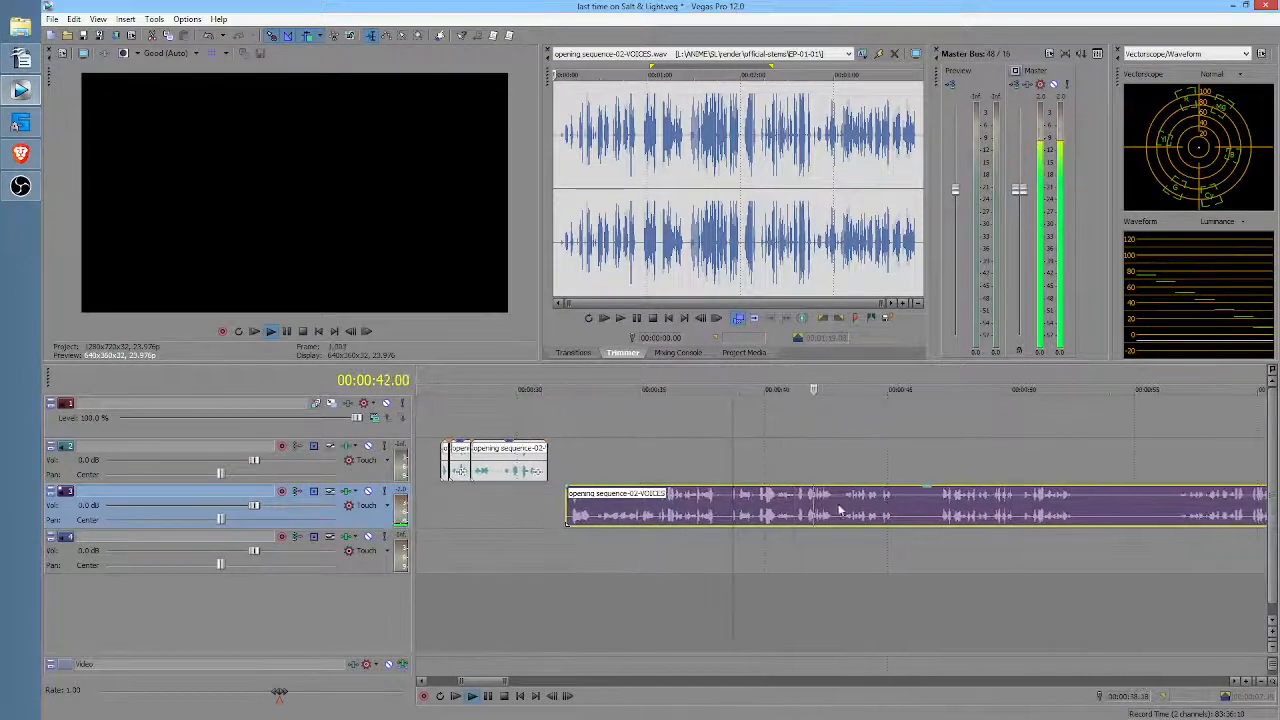
{"action": "key", "text": "space"}
{"action": "left_click_drag", "start_coordinate": [565, 510], "coordinate": [726, 510]}
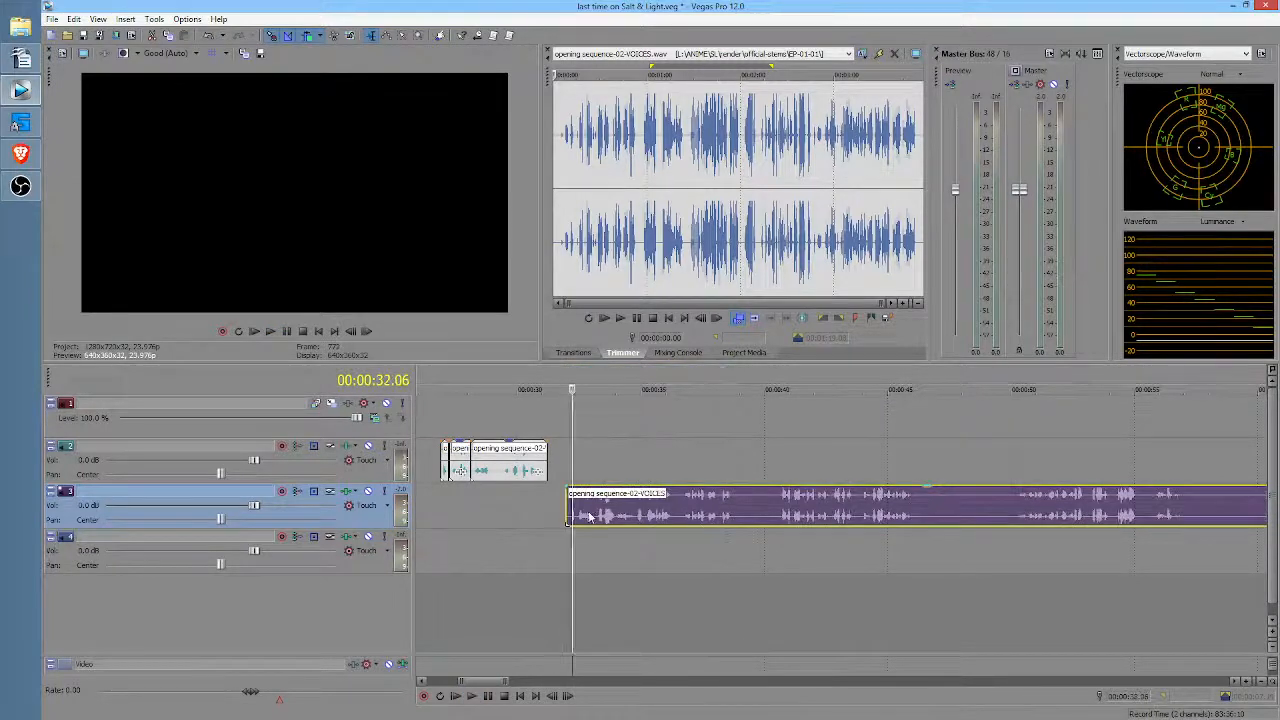
Step: Trim slightly more off the long voice clip's start, place it near 00:00:31.13, and play it
{"action": "scroll", "coordinate": [622, 522], "scroll_direction": "up", "scroll_amount": 3}
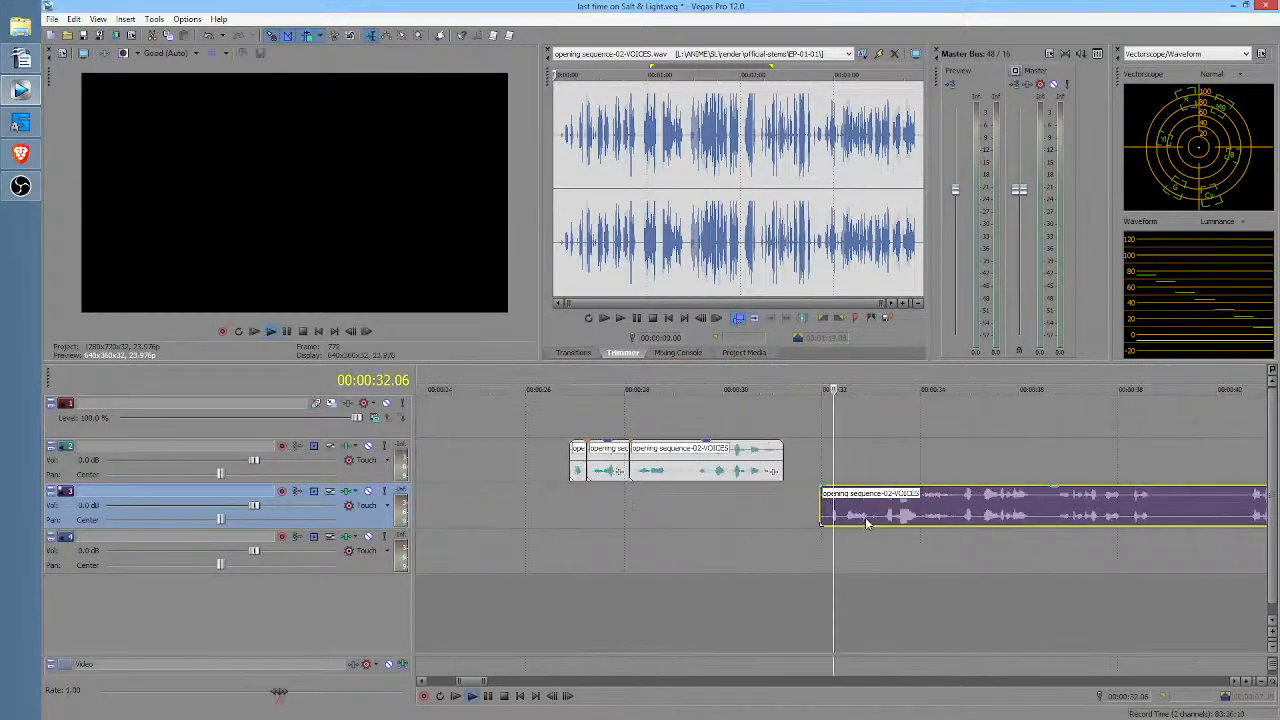
{"action": "mouse_move", "coordinate": [822, 508]}
{"action": "left_mouse_down"}
{"action": "mouse_move", "coordinate": [850, 506]}
{"action": "mouse_move", "coordinate": [840, 503]}
{"action": "left_mouse_up"}
{"action": "key", "text": "space"}
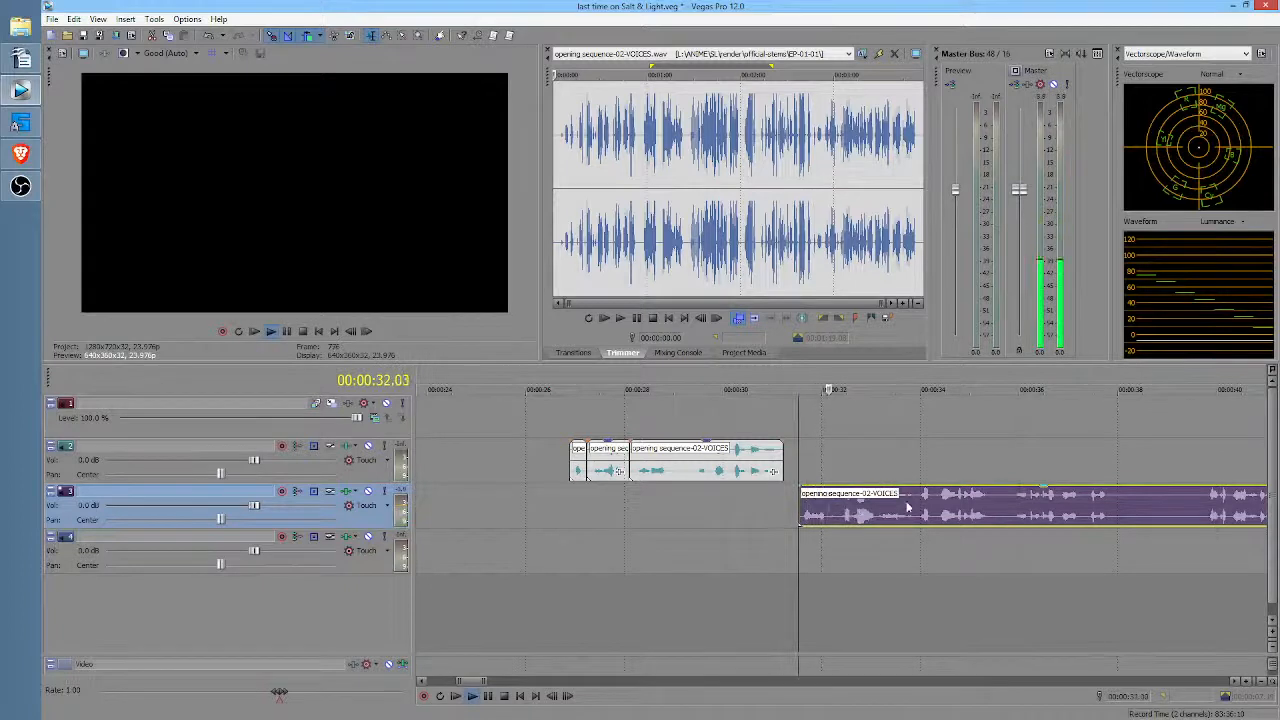
{"action": "key", "text": "space"}
Step: Split the long voice clip at 00:00:32.07, trim about 1.6 seconds off the remainder's start, and play across the cut
{"action": "left_click", "coordinate": [837, 510]}
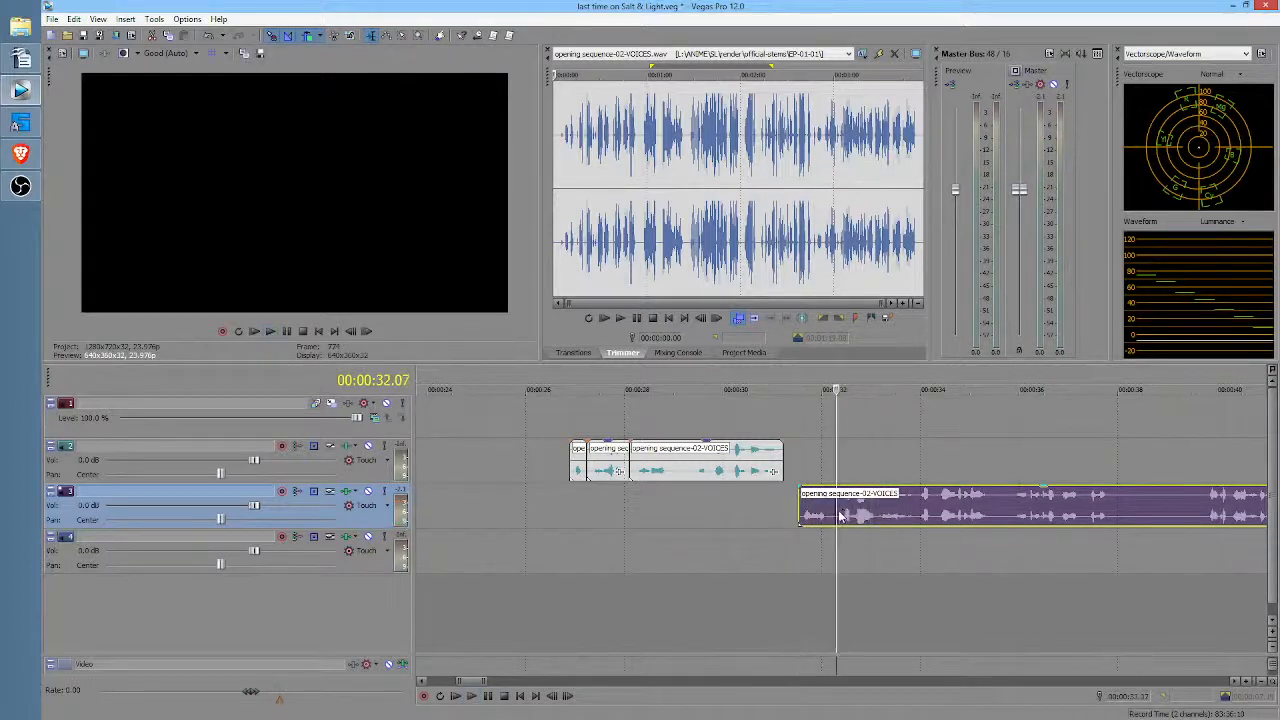
{"action": "key", "text": "s"}
{"action": "left_click_drag", "start_coordinate": [840, 510], "coordinate": [921, 500]}
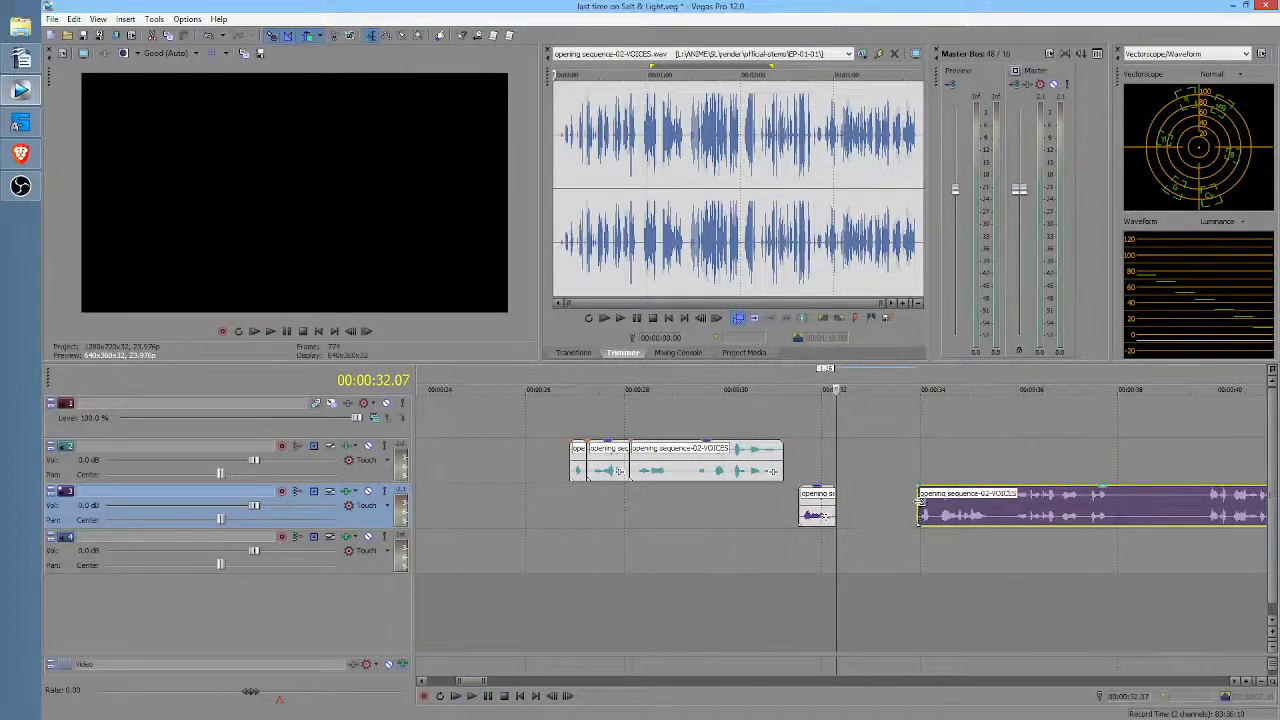
{"action": "key", "text": "ctrl+z"}
{"action": "left_click", "coordinate": [785, 534]}
{"action": "key", "text": "space"}
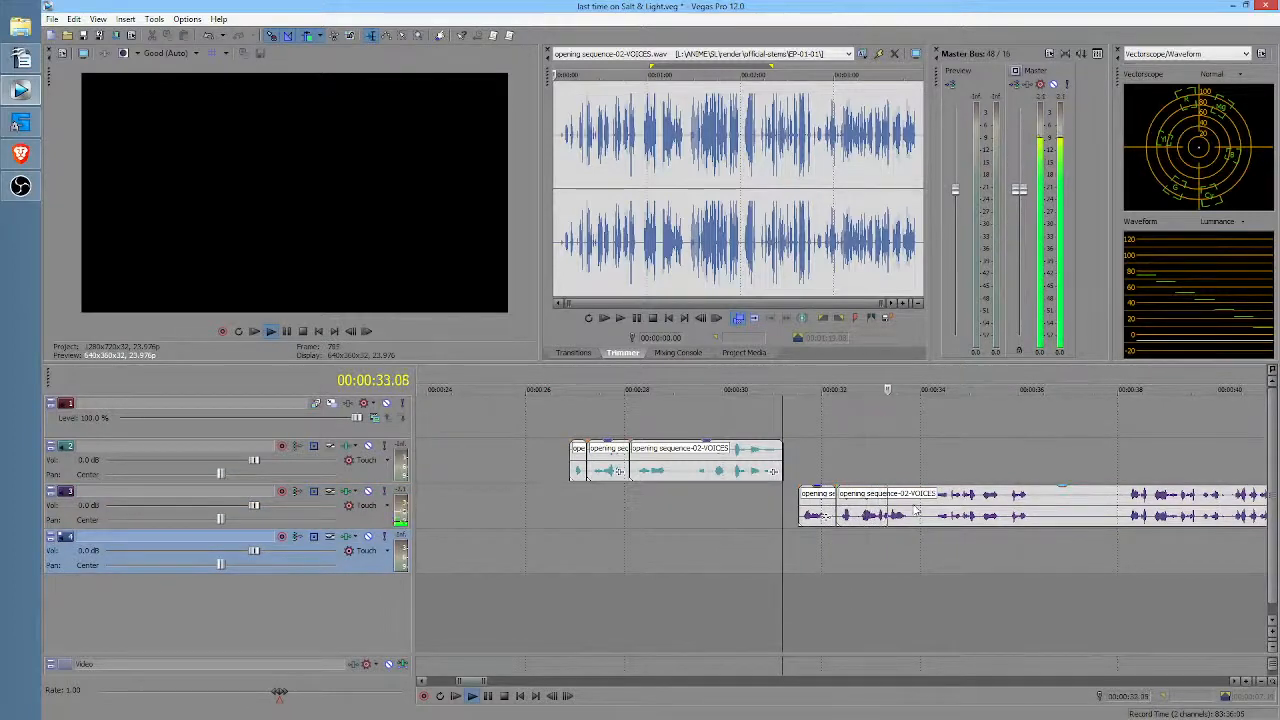
{"action": "key", "text": "space"}
Step: Split the long voice clip near 00:00:33.21 and move the two short pieces before the cut onto the second track
{"action": "left_click", "coordinate": [914, 510]}
{"action": "key", "text": "s"}
{"action": "left_click", "coordinate": [808, 506]}
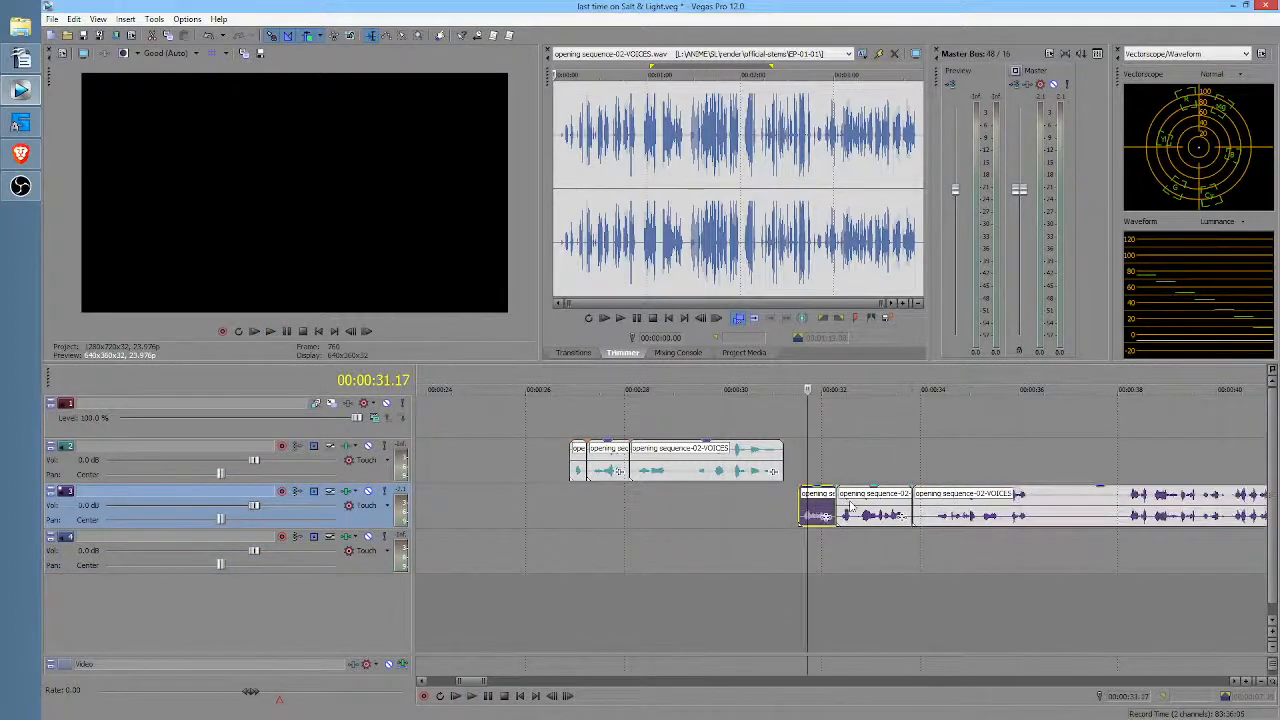
{"action": "left_click", "coordinate": [850, 505], "text": "ctrl"}
{"action": "left_click_drag", "start_coordinate": [850, 505], "coordinate": [855, 466]}
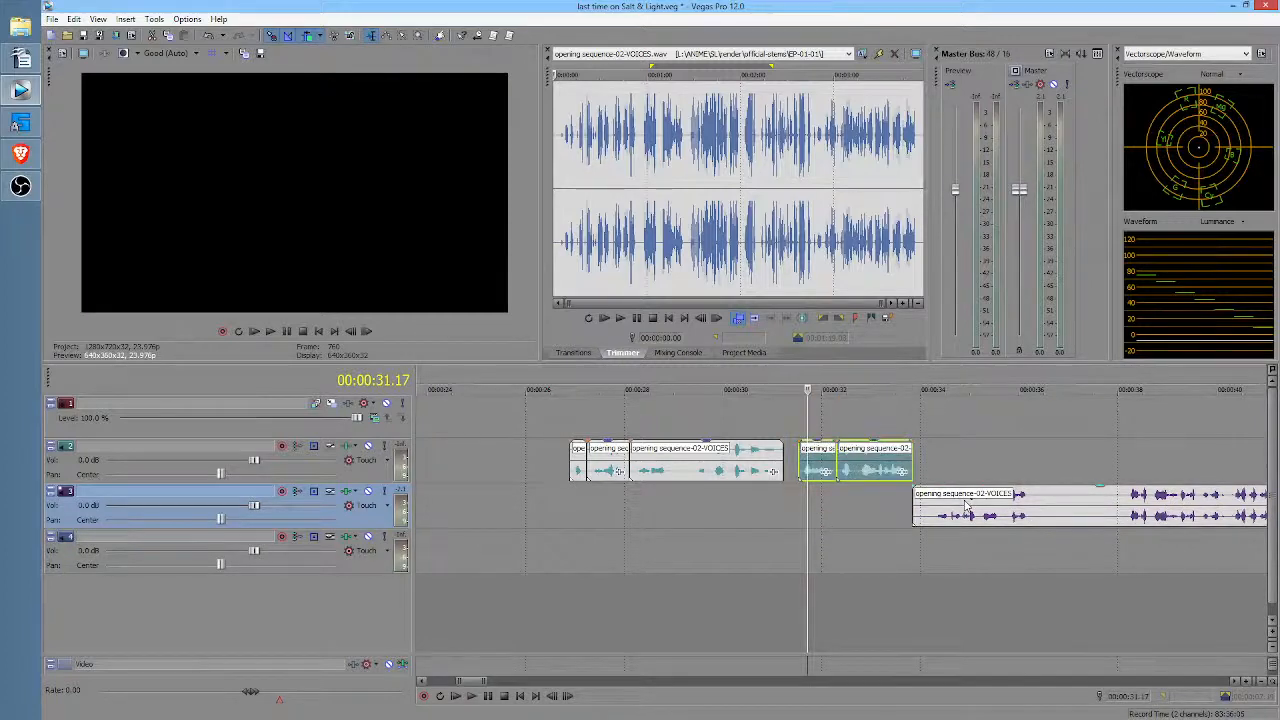
Step: Move the remaining long voice clip earlier to start near 00:00:10.22, play it, and trim about 3 seconds off its start
{"action": "left_click", "coordinate": [966, 507]}
{"action": "scroll", "coordinate": [966, 510], "scroll_direction": "down", "scroll_amount": 4}
{"action": "left_click_drag", "start_coordinate": [954, 520], "coordinate": [667, 520]}
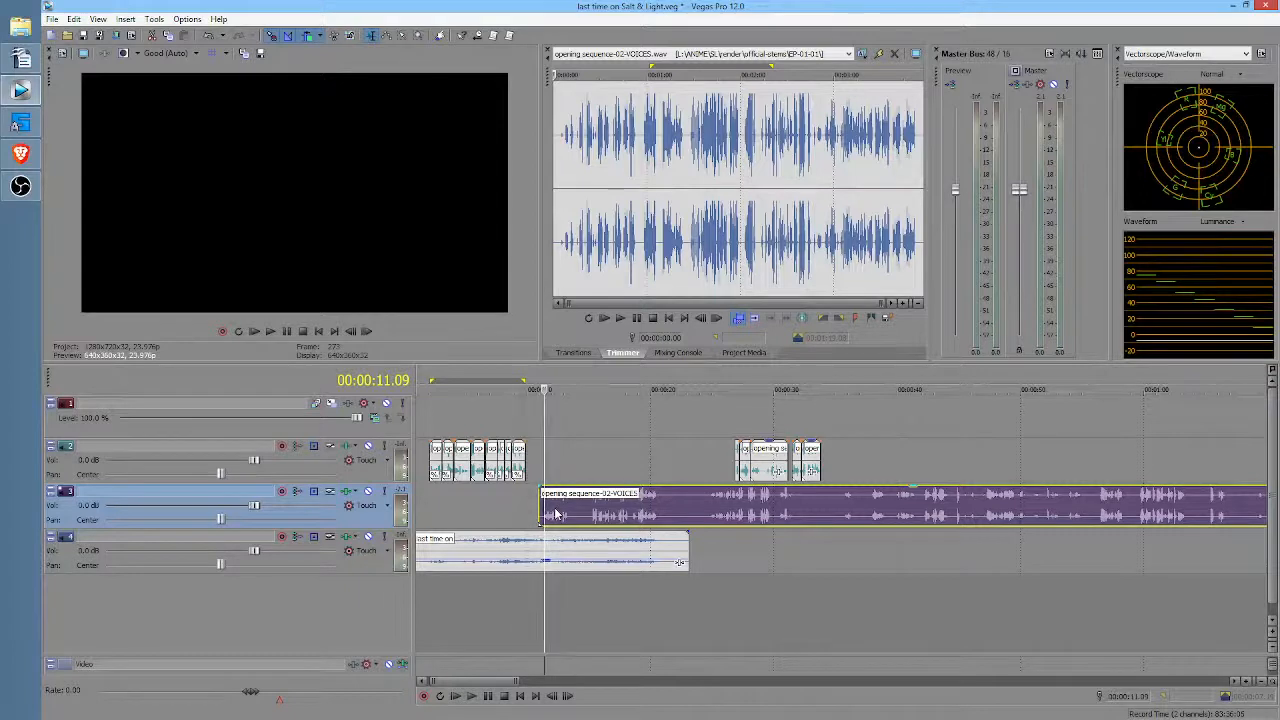
{"action": "key", "text": "space"}
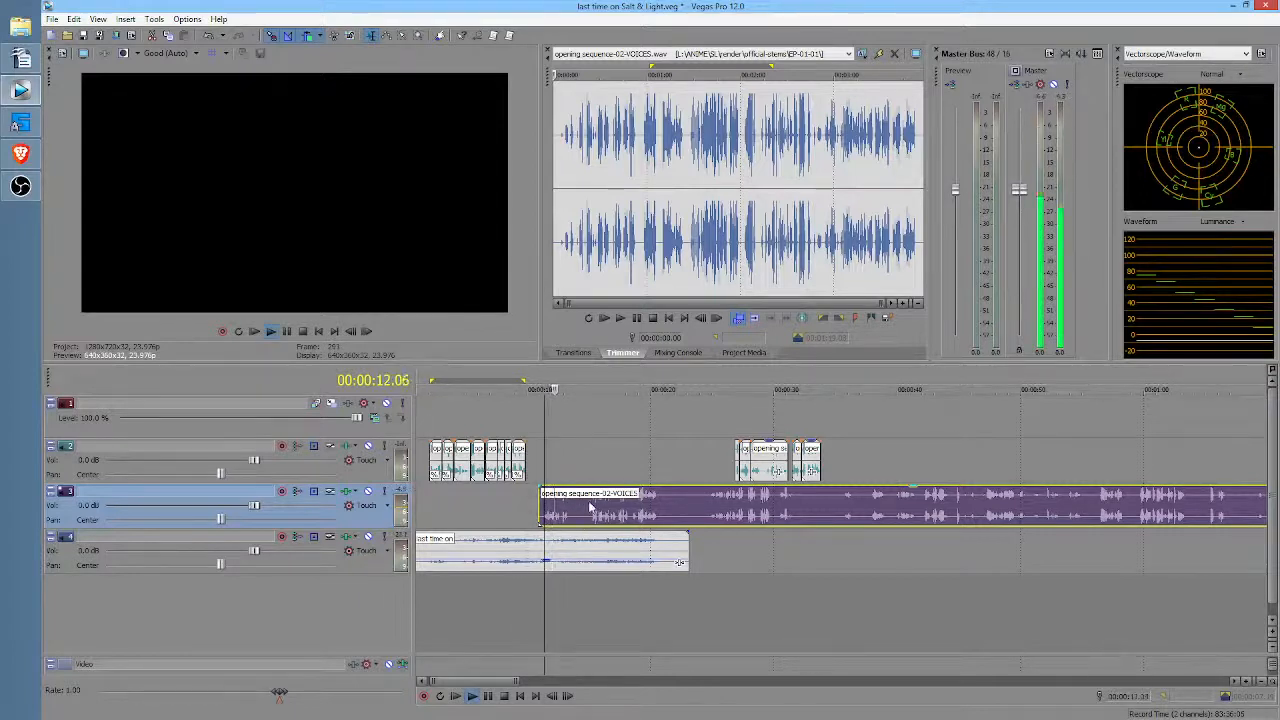
{"action": "key", "text": "space"}
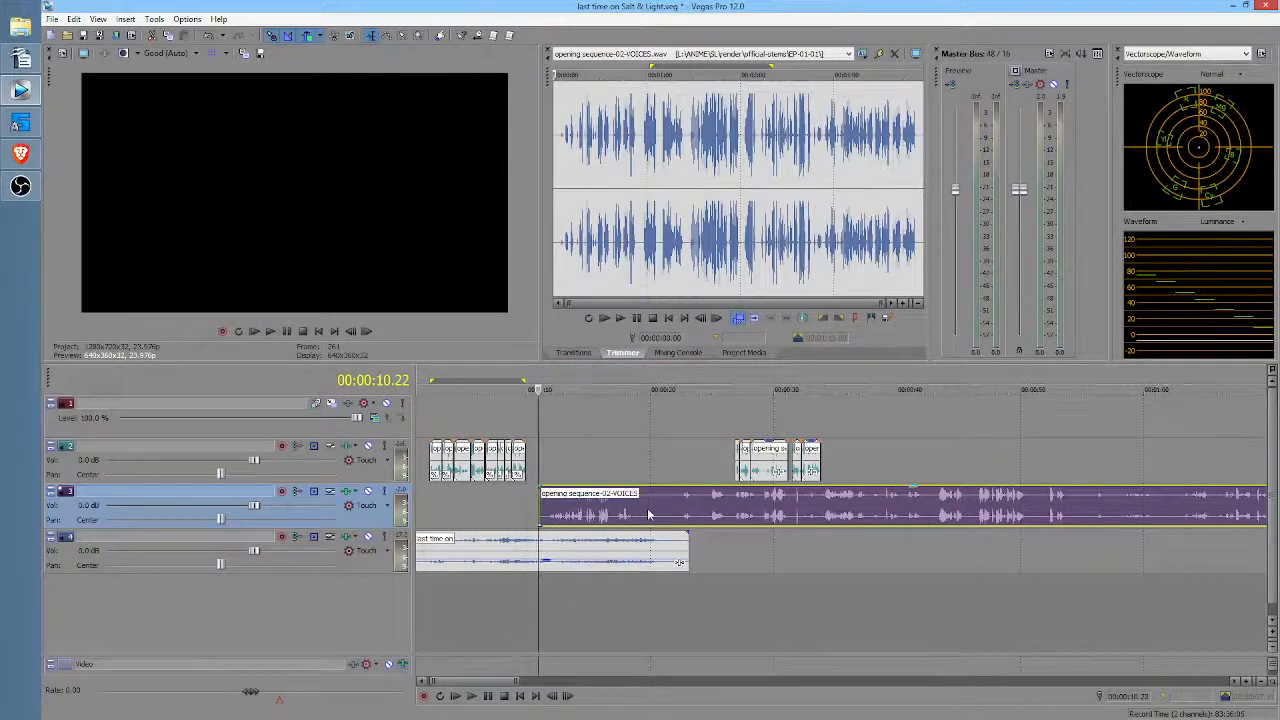
Step: Move the long voice clip to start near 00:00:38.10, trim about 11 seconds off its start, and play it
{"action": "left_click_drag", "start_coordinate": [640, 514], "coordinate": [978, 514]}
{"action": "left_click", "coordinate": [878, 538]}
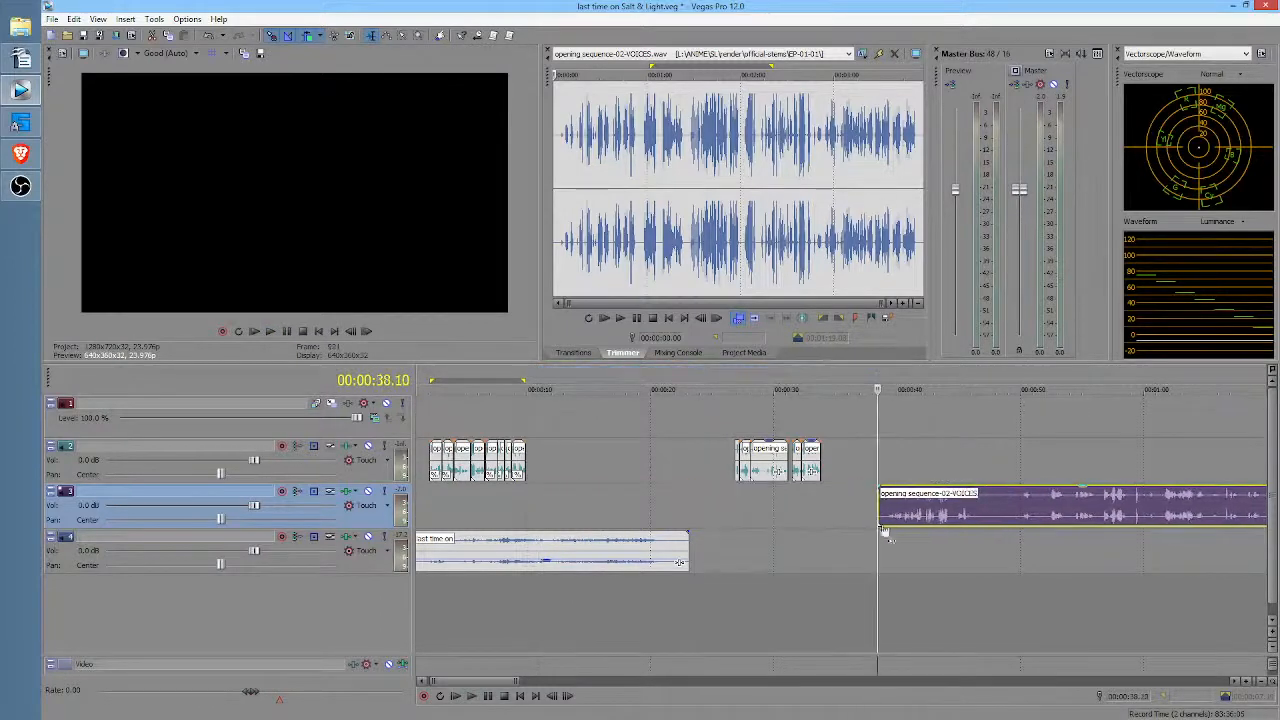
{"action": "key", "text": "space"}
{"action": "scroll", "coordinate": [857, 548], "scroll_direction": "right", "scroll_amount": 4}
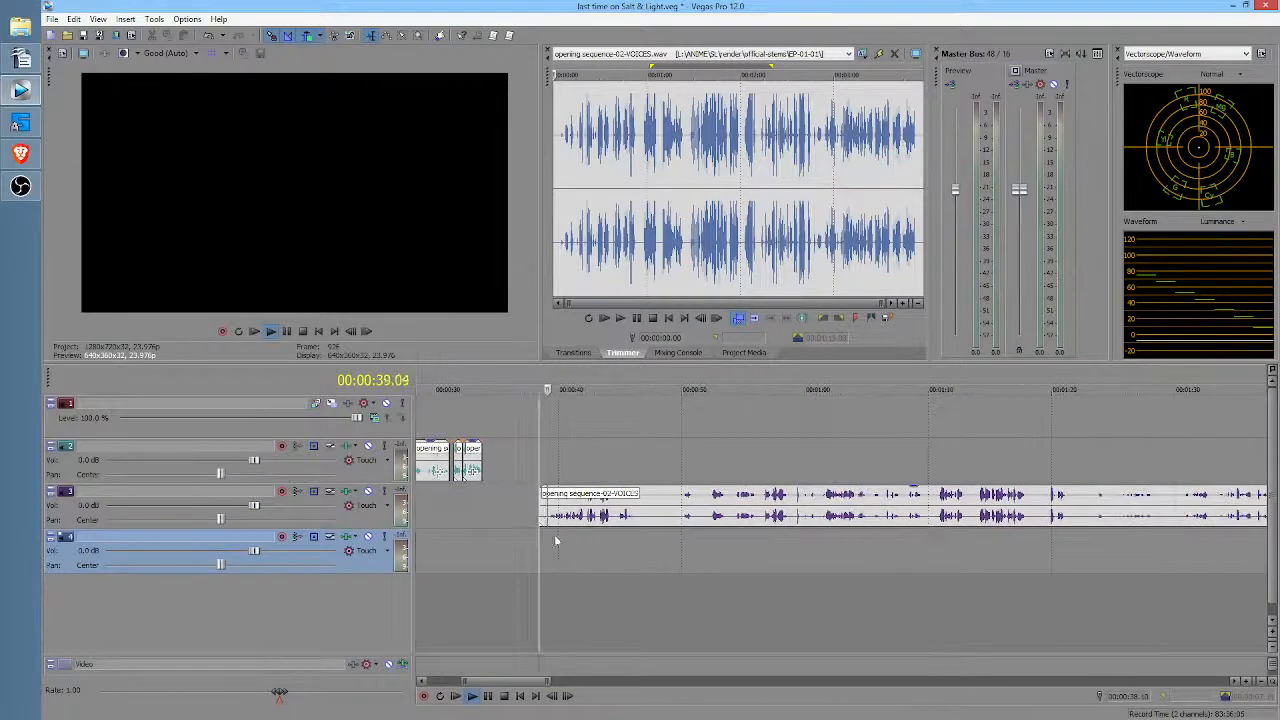
{"action": "key", "text": "space"}
{"action": "mouse_move", "coordinate": [542, 500]}
{"action": "left_mouse_down"}
{"action": "mouse_move", "coordinate": [684, 494]}
{"action": "mouse_move", "coordinate": [541, 496]}
{"action": "left_mouse_up"}
{"action": "key", "text": "space"}
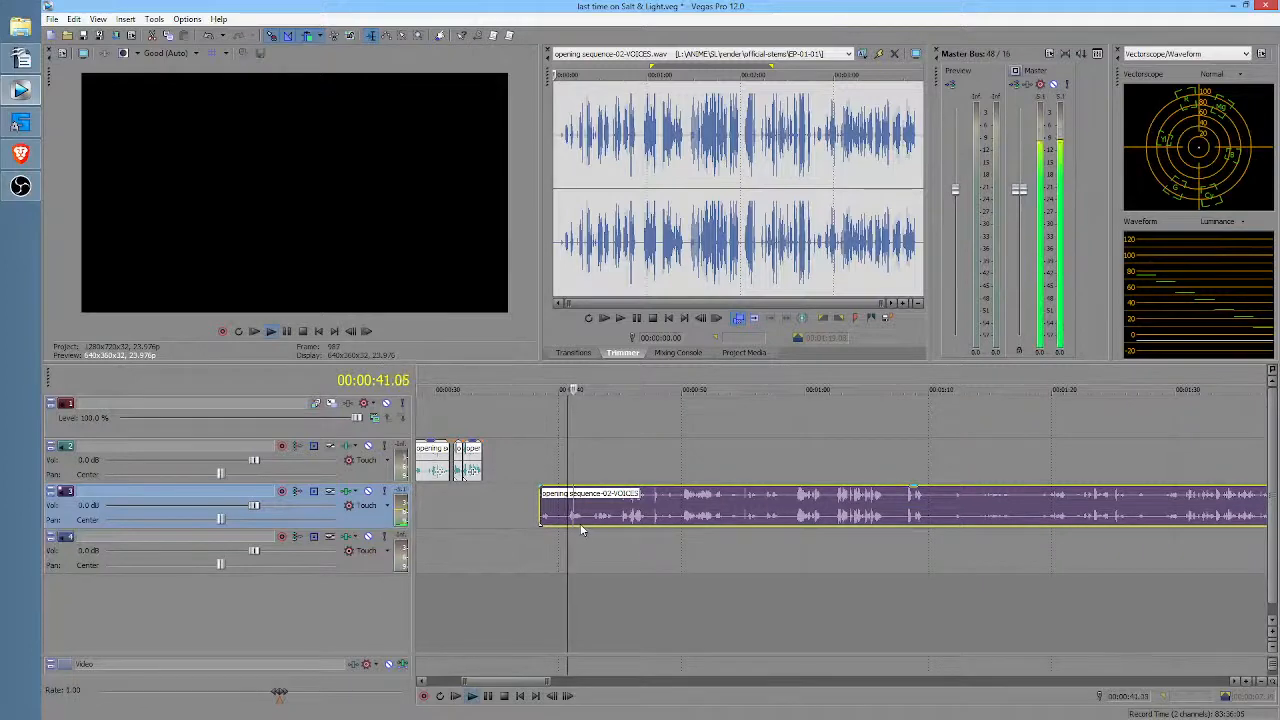
Step: Play further parts of the long voice clip and isolate a segment by splitting it near 00:01:02 and at 00:01:06.19
{"action": "left_click", "coordinate": [716, 538]}
{"action": "key", "text": "space"}
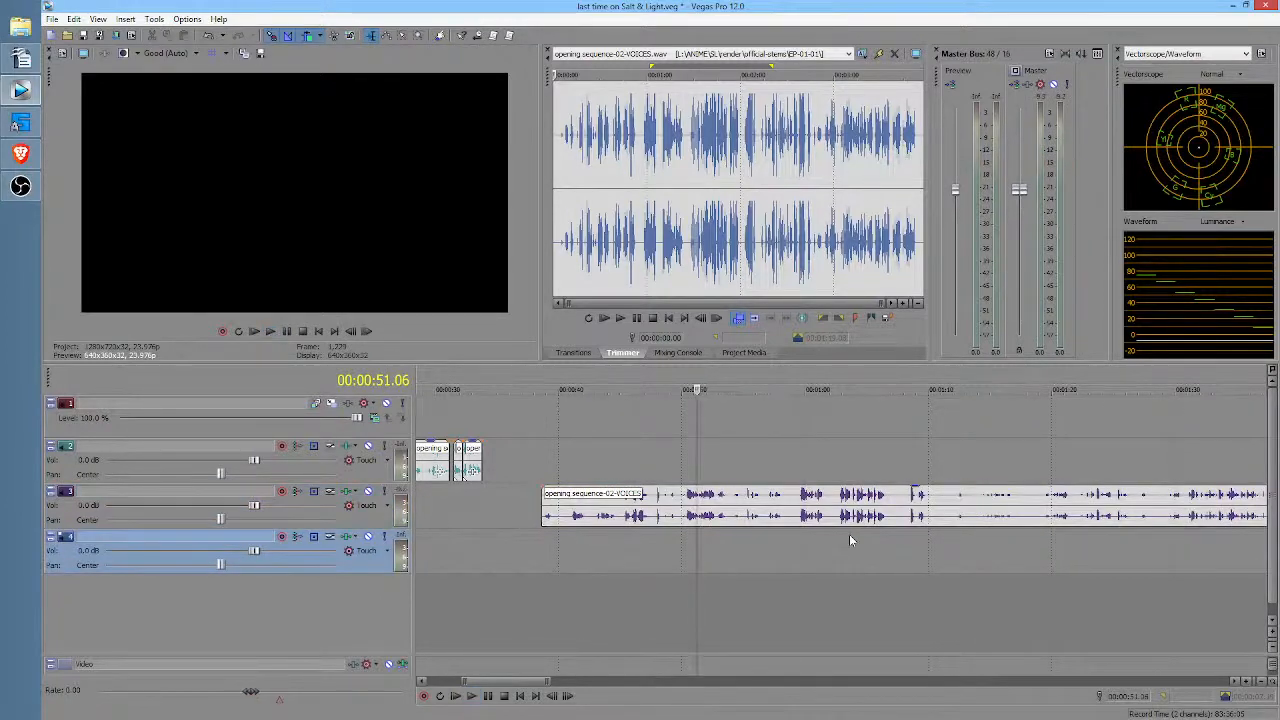
{"action": "left_click", "coordinate": [849, 534]}
{"action": "key", "text": "space"}
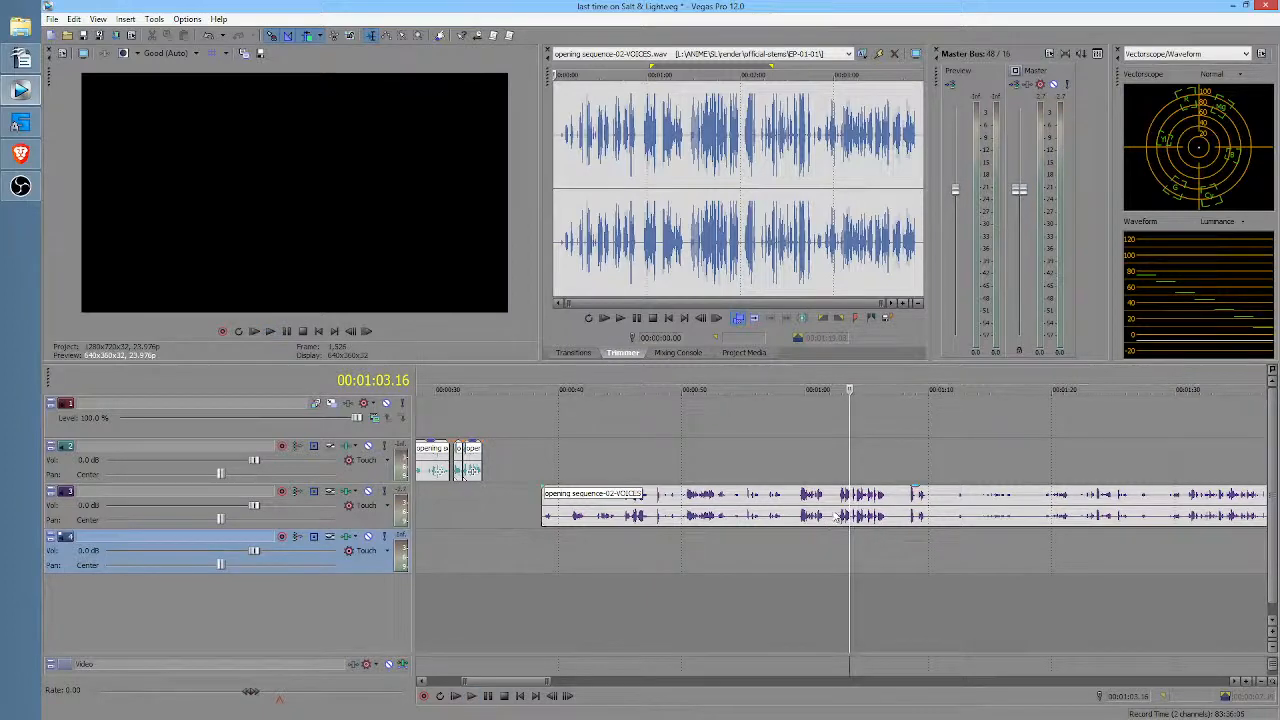
{"action": "left_click", "coordinate": [836, 516]}
{"action": "key", "text": "s"}
{"action": "left_click", "coordinate": [888, 508]}
{"action": "key", "text": "s"}
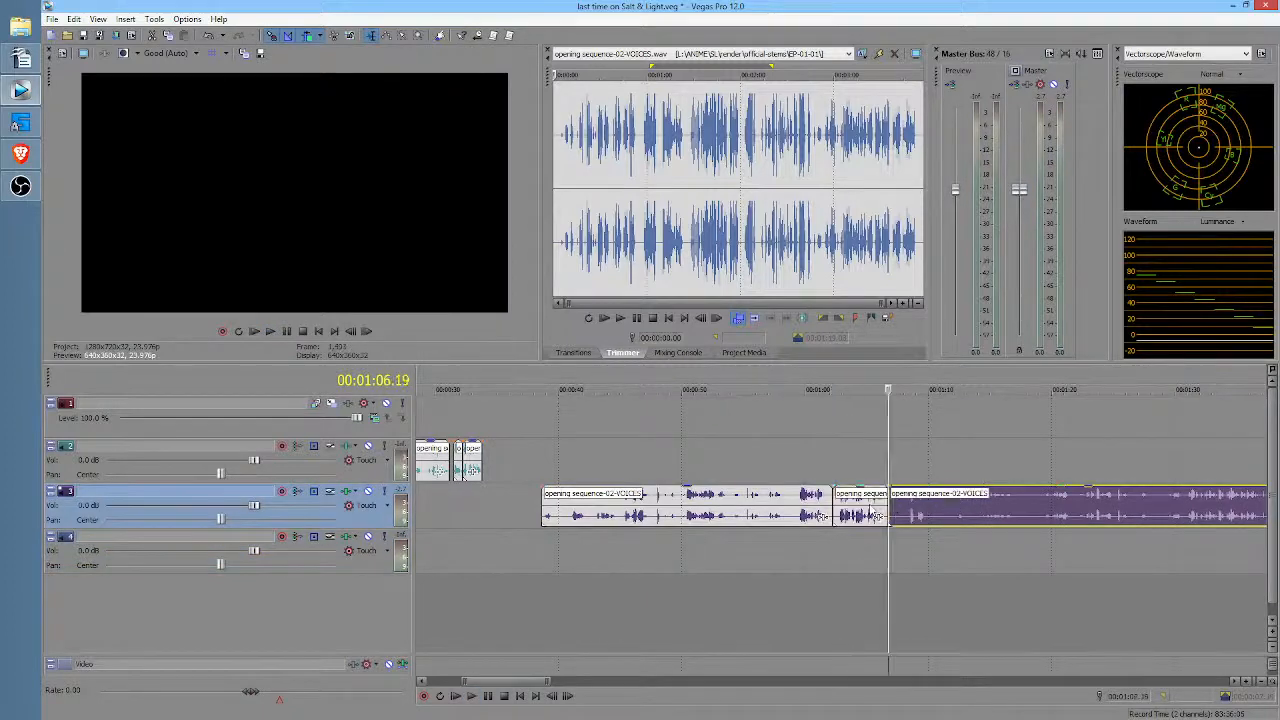
Step: Move the isolated voice segment onto the second track, starting near 00:00:16
{"action": "left_click", "coordinate": [873, 516]}
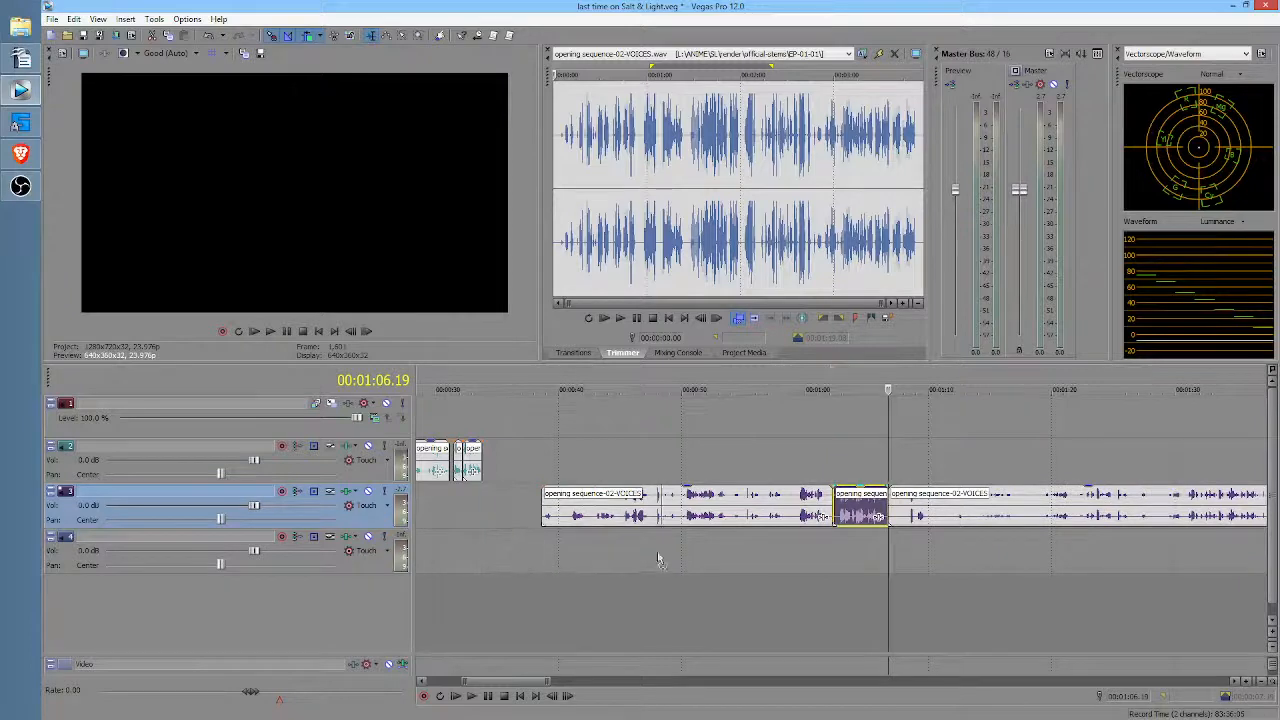
{"action": "mouse_move", "coordinate": [873, 508]}
{"action": "left_mouse_down"}
{"action": "mouse_move", "coordinate": [873, 552]}
{"action": "mouse_move", "coordinate": [437, 552]}
{"action": "mouse_move", "coordinate": [590, 520]}
{"action": "mouse_move", "coordinate": [562, 478]}
{"action": "mouse_move", "coordinate": [568, 464]}
{"action": "left_mouse_up"}
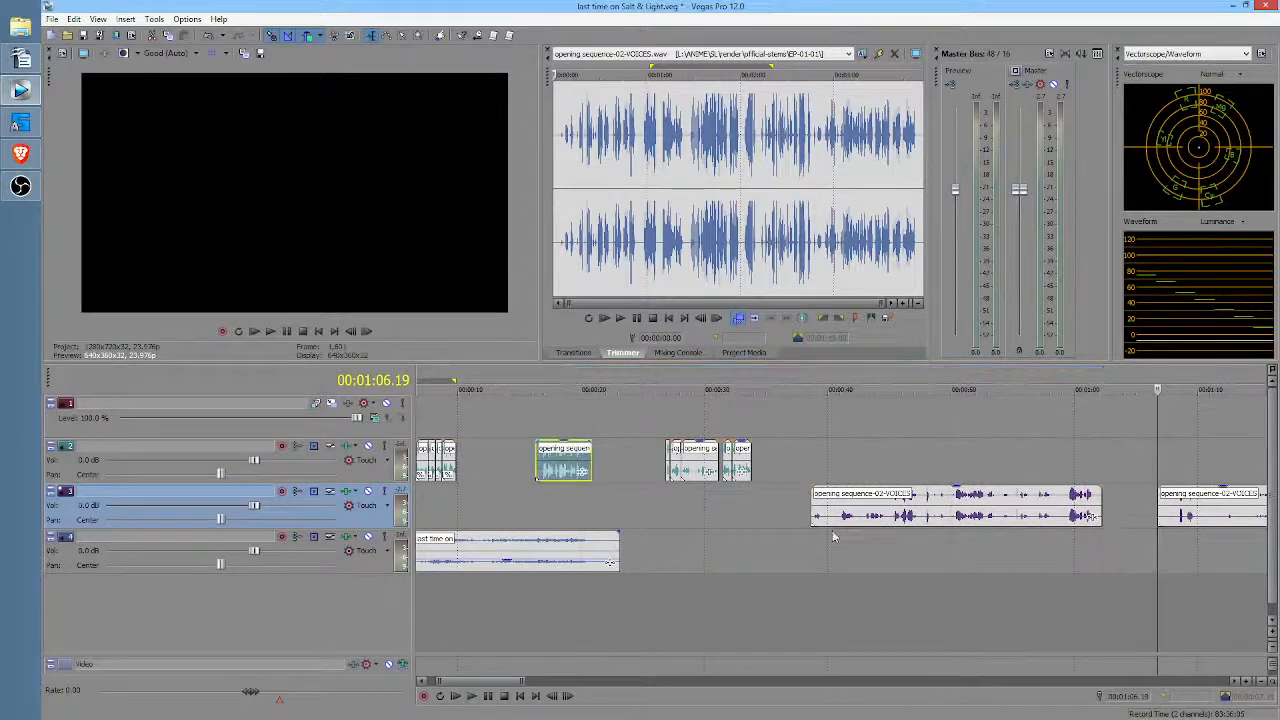
{"action": "middle_click", "coordinate": [936, 539]}
{"action": "middle_click", "coordinate": [979, 539]}
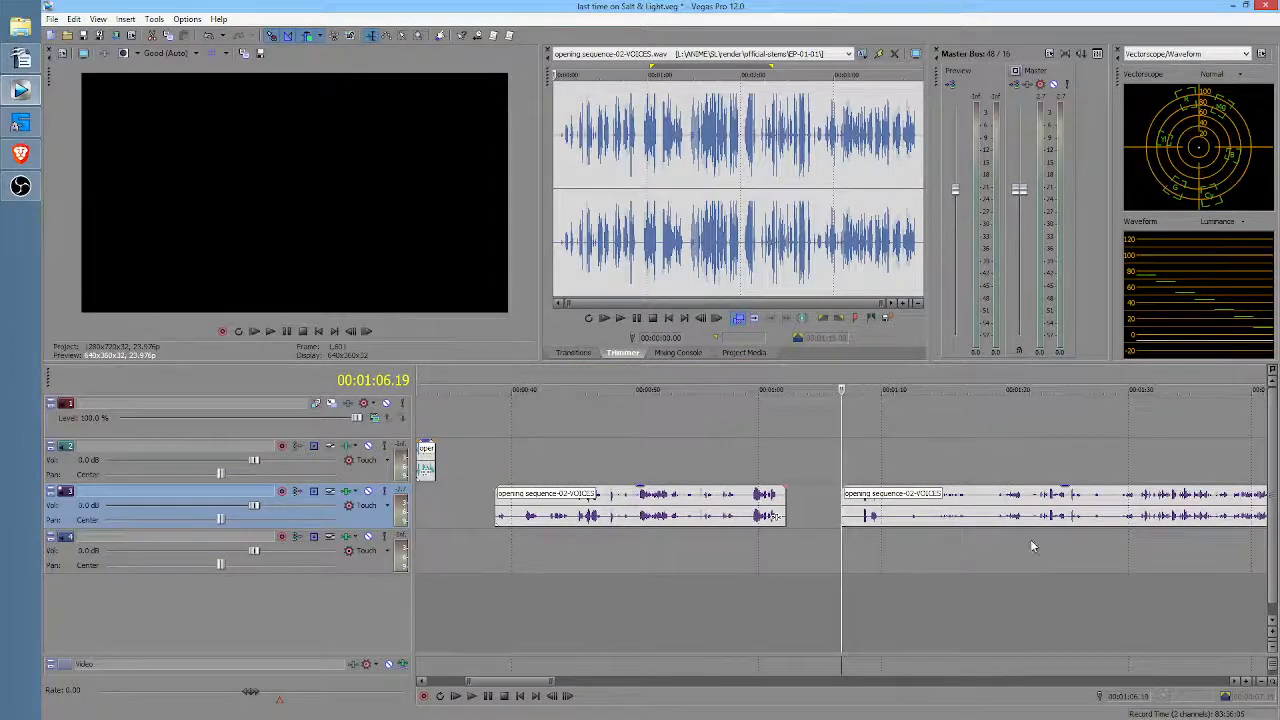
Step: Play the voice piece before the gap from 00:00:59.06 and delete that piece from the third track
{"action": "scroll", "coordinate": [953, 542], "scroll_direction": "down", "scroll_amount": 5}
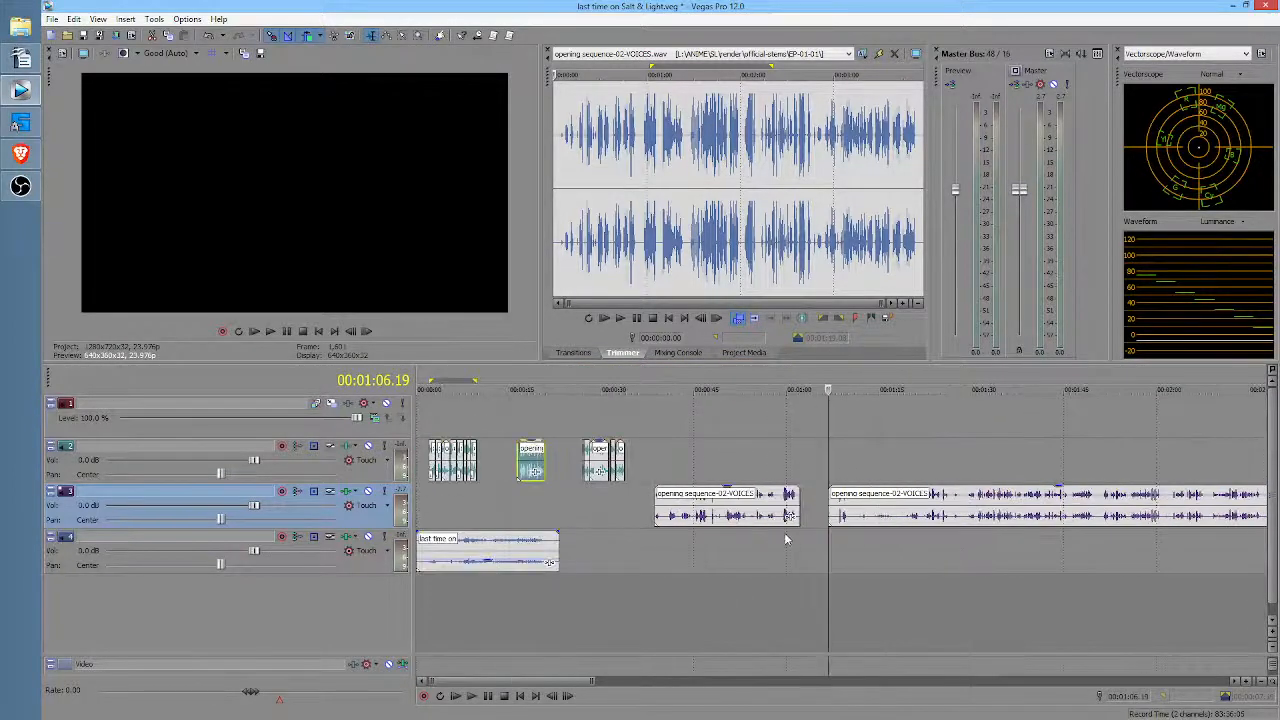
{"action": "left_click", "coordinate": [697, 540]}
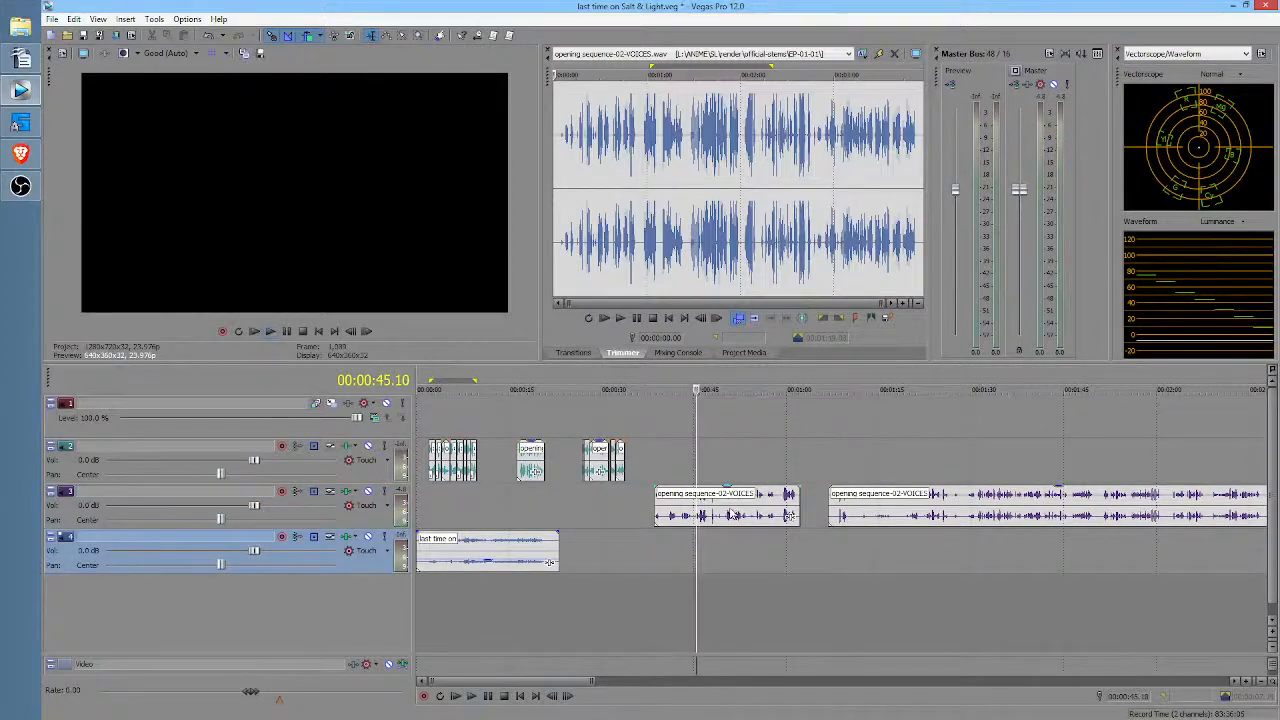
{"action": "left_click", "coordinate": [728, 512]}
{"action": "left_click", "coordinate": [782, 527]}
{"action": "key", "text": "space"}
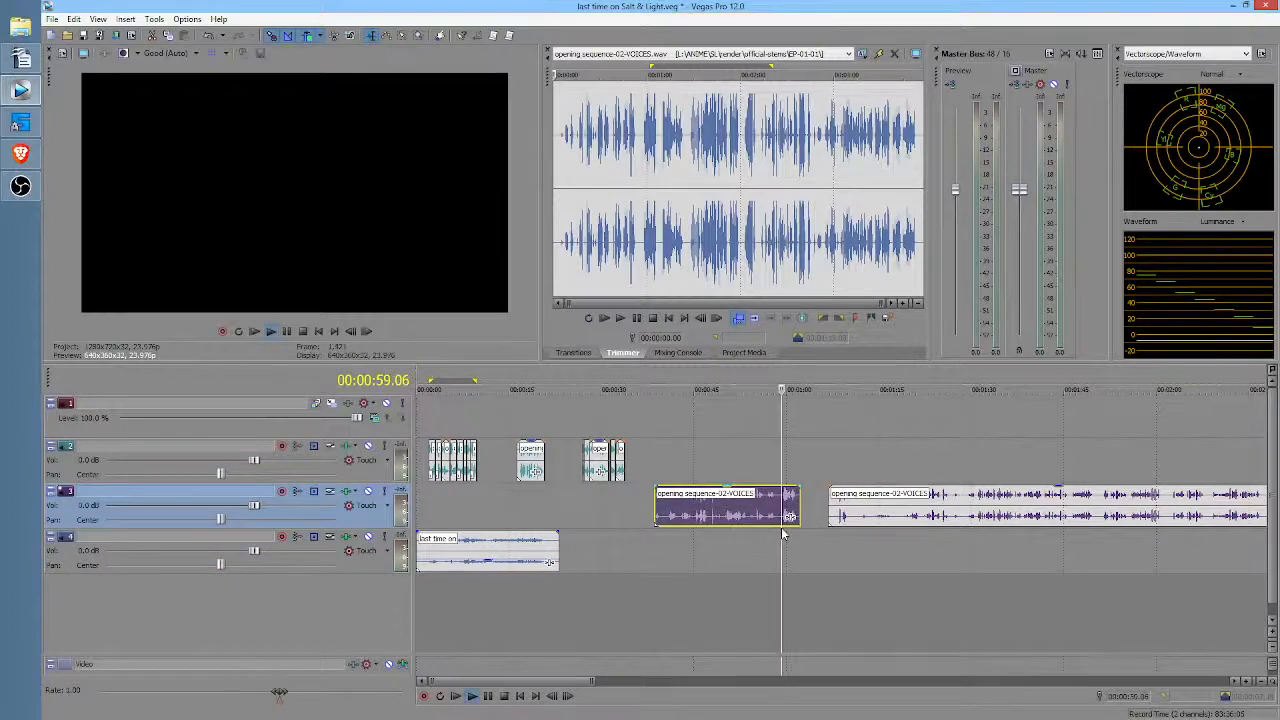
{"action": "key", "text": "space"}
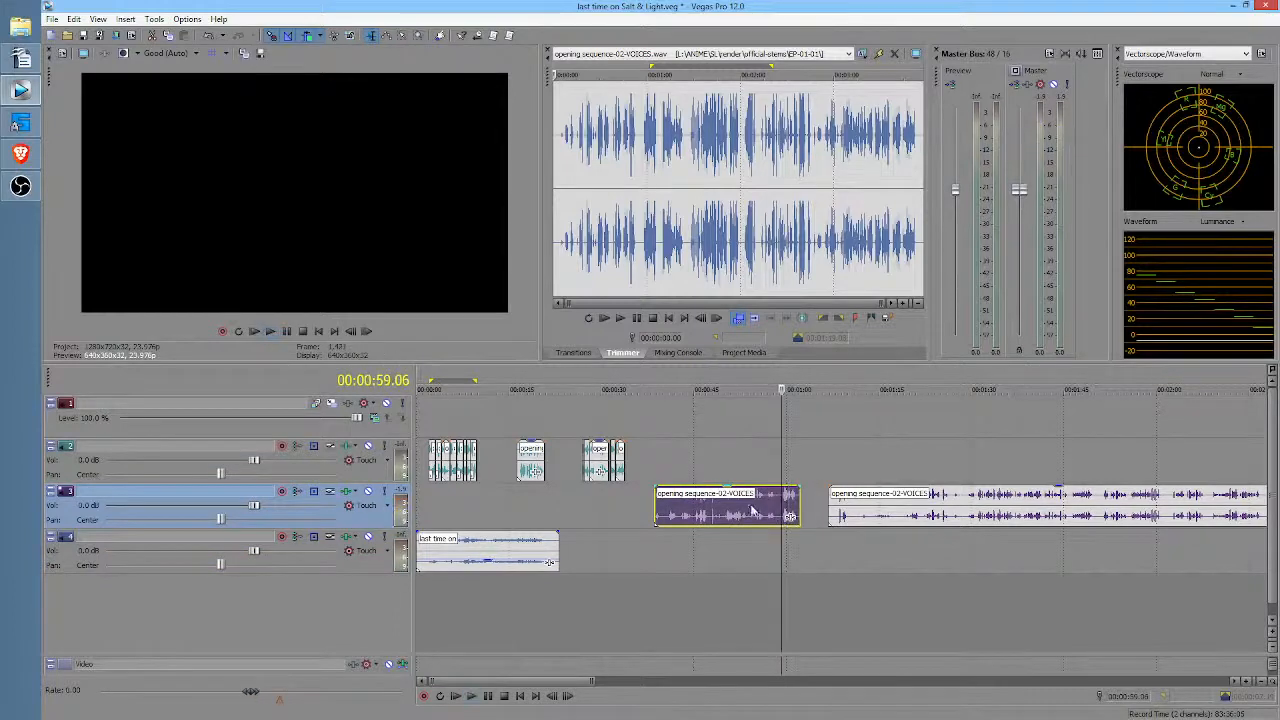
{"action": "left_click", "coordinate": [748, 511]}
{"action": "key", "text": "Delete"}
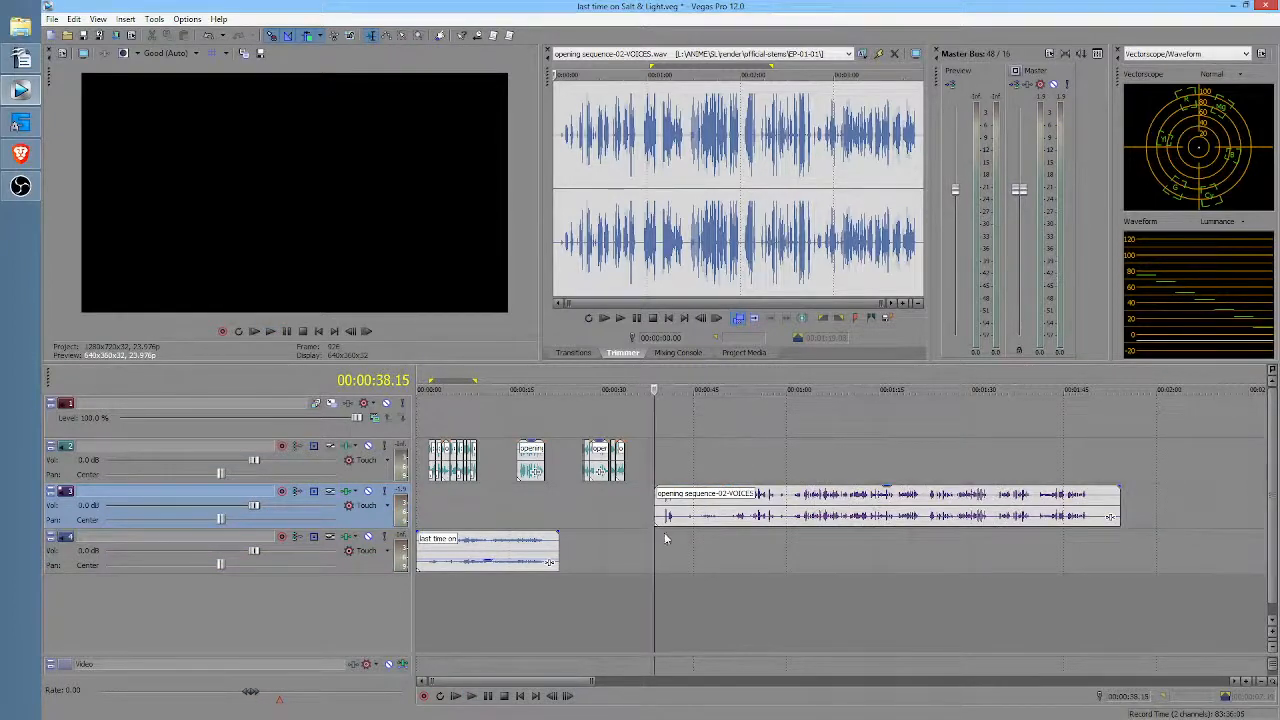
Step: Play the beginning of the remaining voice clip, trim about 6.5 seconds off its start, and play it again
{"action": "left_click", "coordinate": [667, 534]}
{"action": "key", "text": "space"}
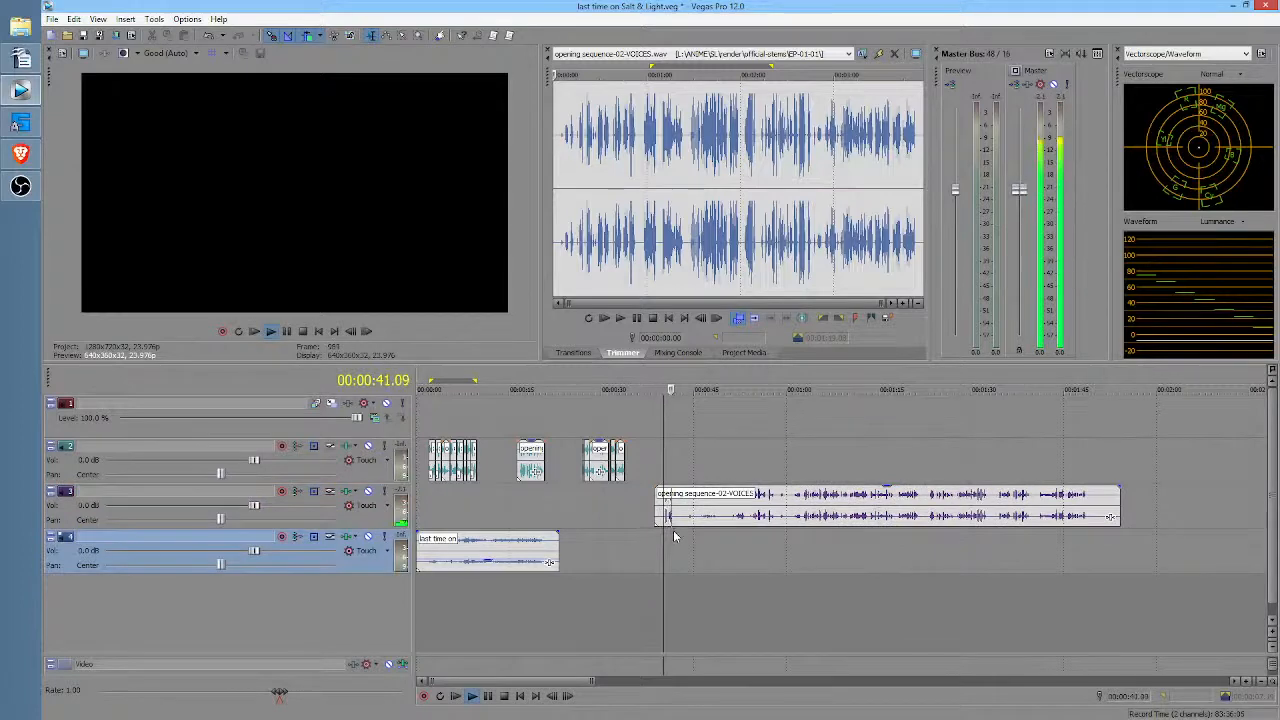
{"action": "key", "text": "space"}
{"action": "left_click_drag", "start_coordinate": [656, 505], "coordinate": [696, 508]}
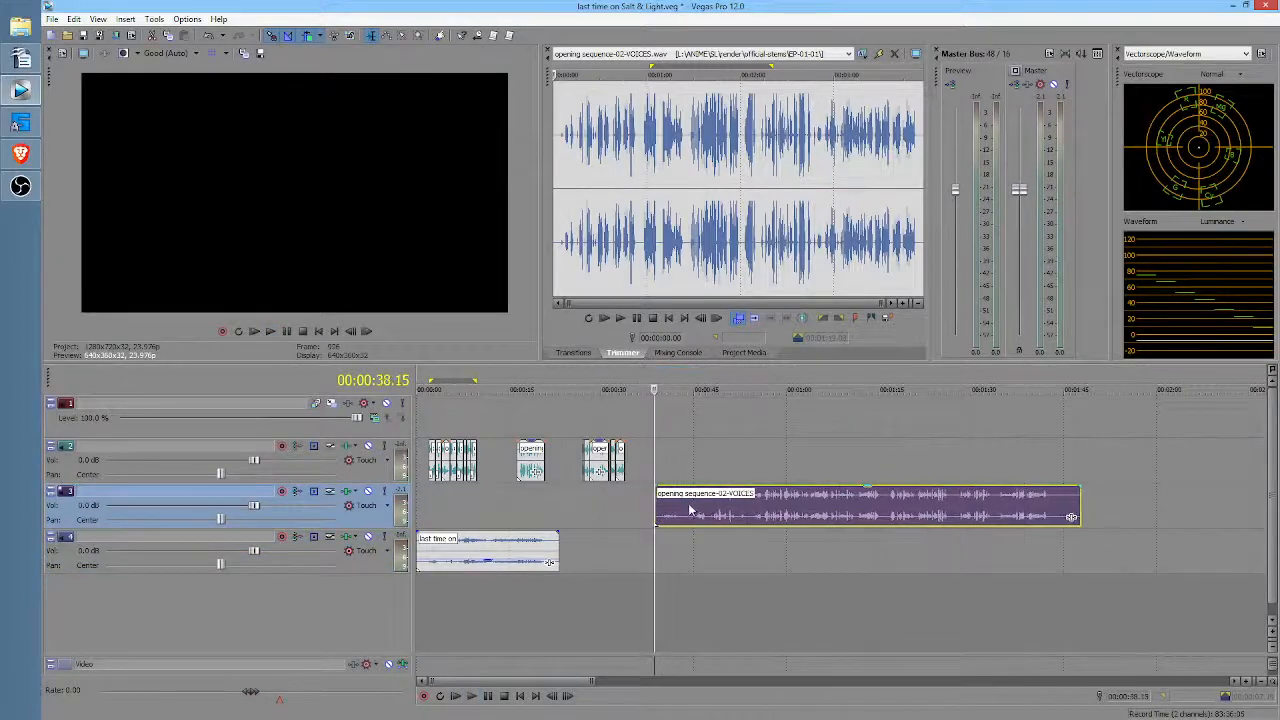
{"action": "key", "text": "space"}
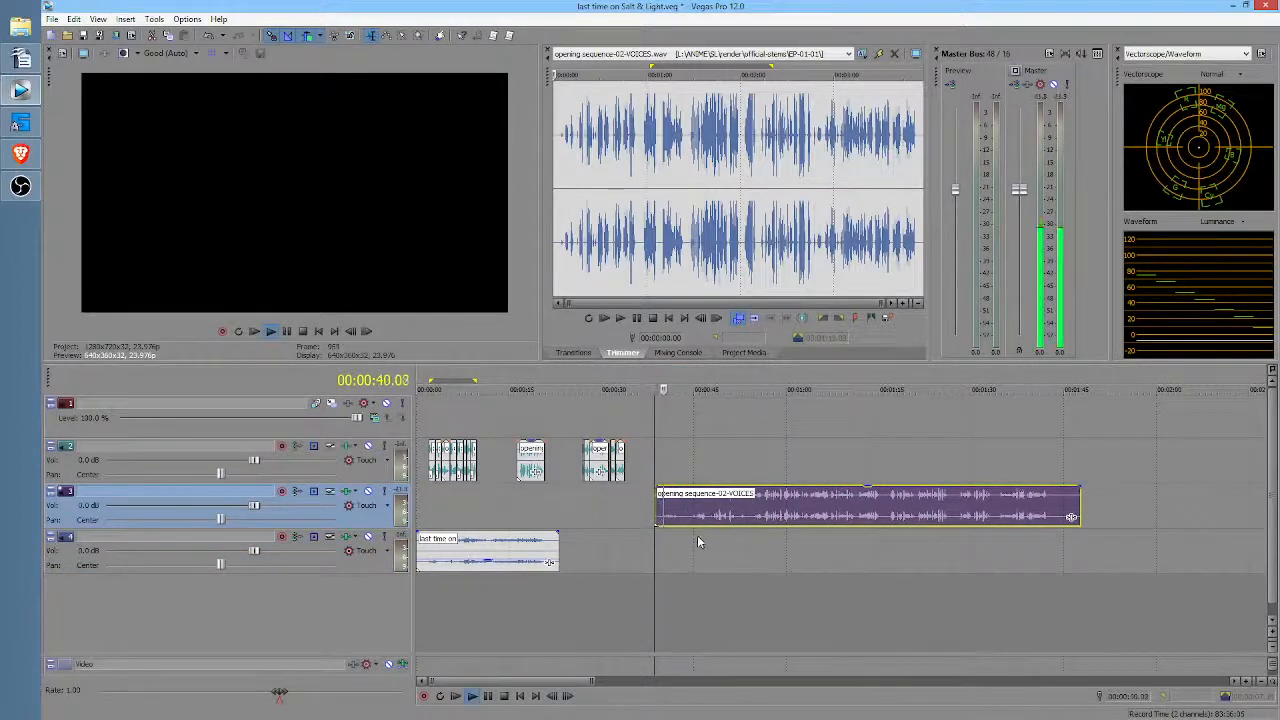
{"action": "key", "text": "space"}
Step: Trim about 5 more seconds off the start of the remaining voice clip and play it from 00:00:38.15
{"action": "left_click_drag", "start_coordinate": [657, 505], "coordinate": [690, 514]}
{"action": "key", "text": "space"}
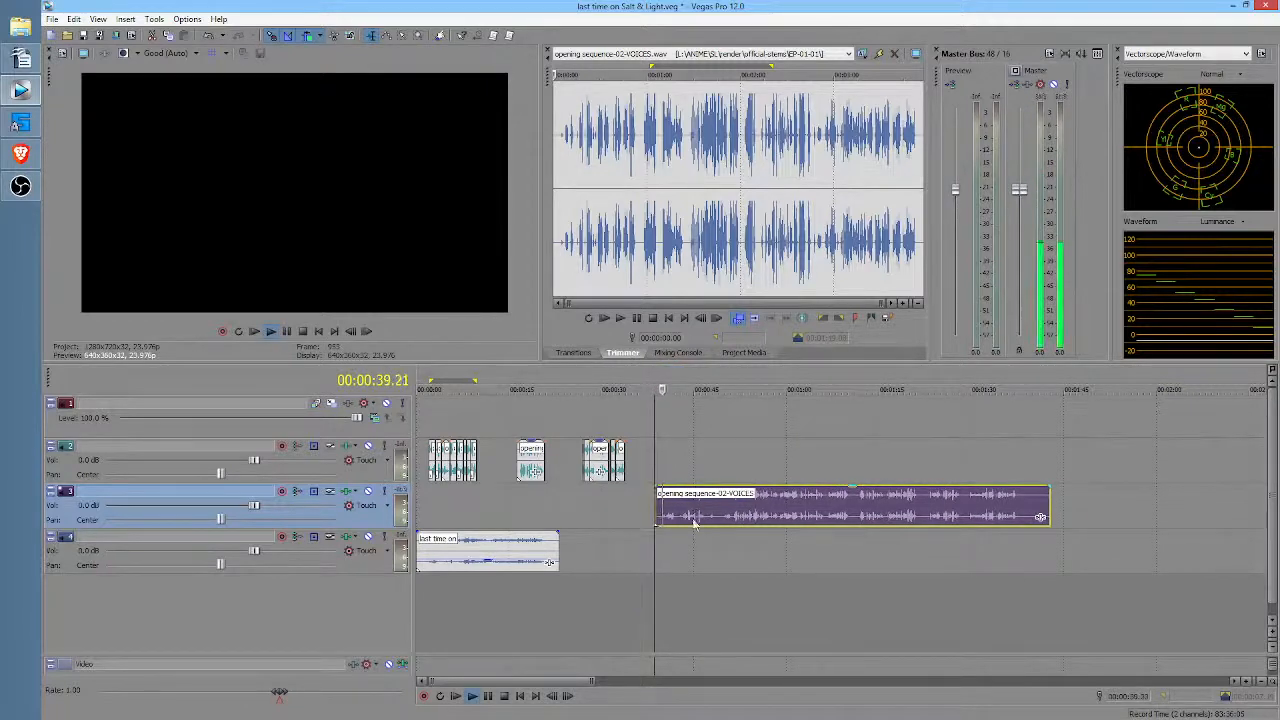
{"action": "scroll", "coordinate": [782, 507], "scroll_direction": "up", "scroll_amount": 2}
{"action": "key", "text": "space"}
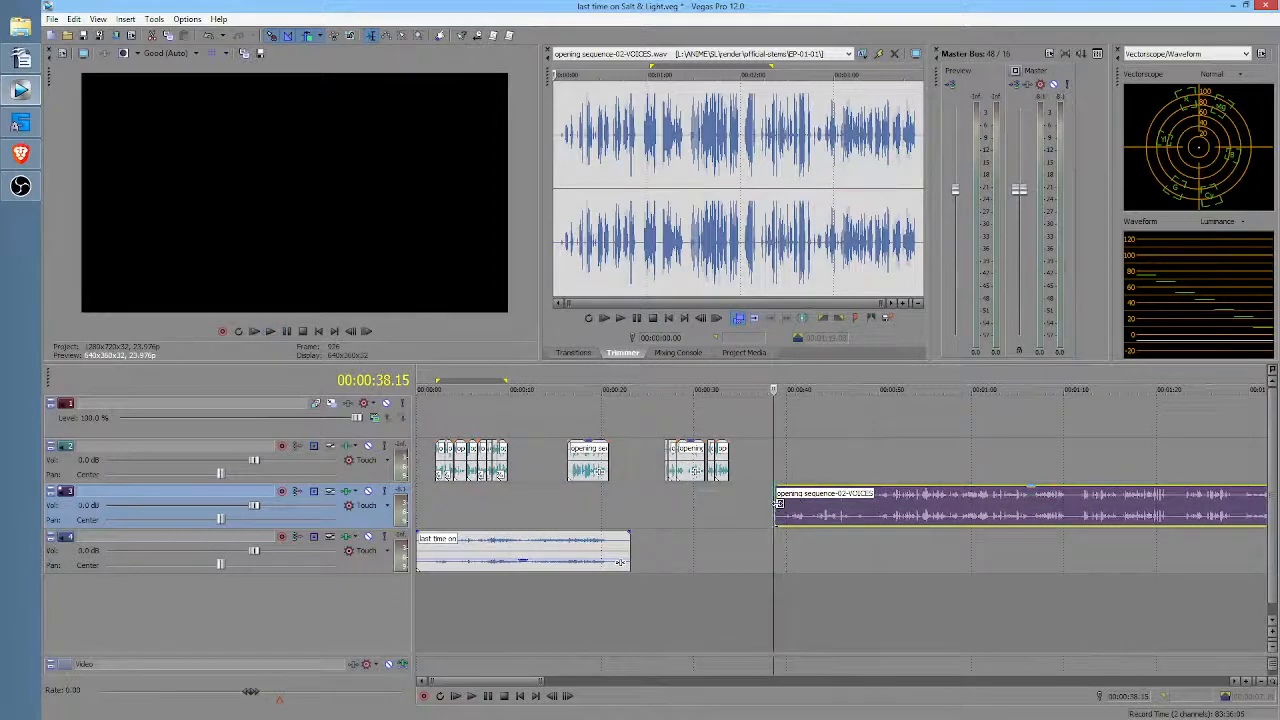
Step: Trim about 3.5 more seconds off the start of the remaining voice clip and play it from 00:00:47.17
{"action": "left_click_drag", "start_coordinate": [782, 507], "coordinate": [815, 515]}
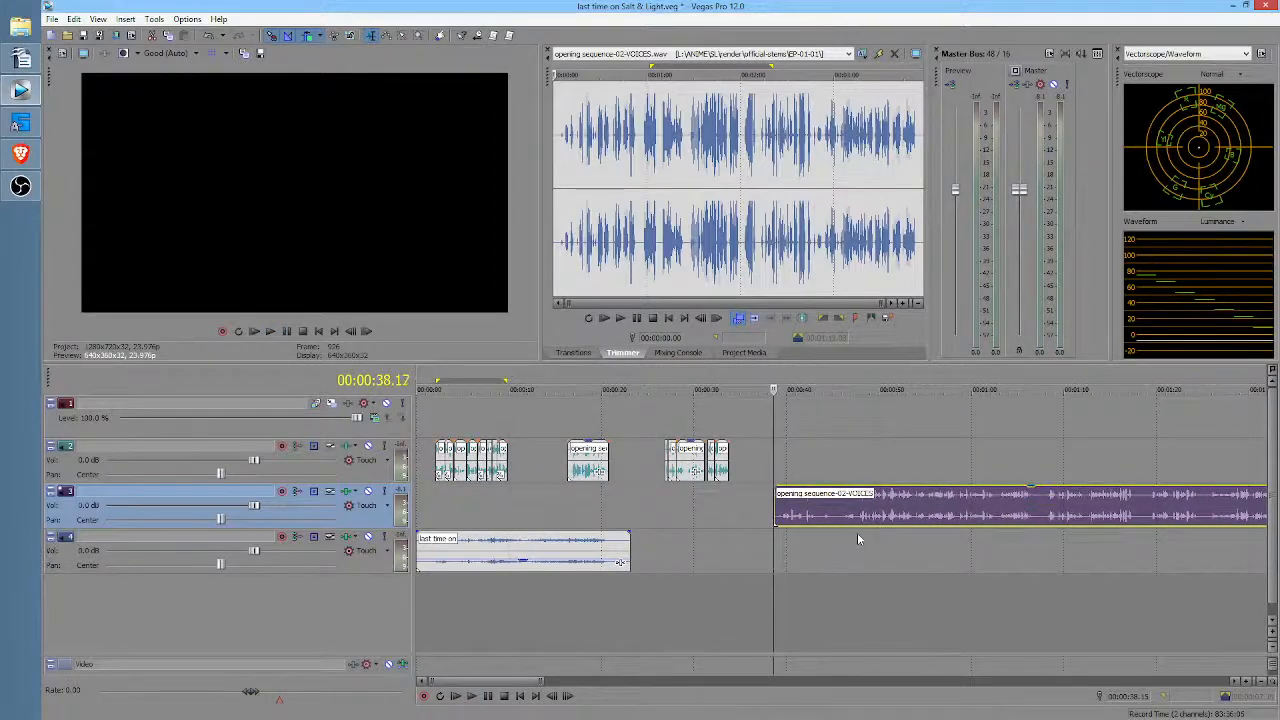
{"action": "left_click", "coordinate": [857, 532]}
{"action": "key", "text": "space"}
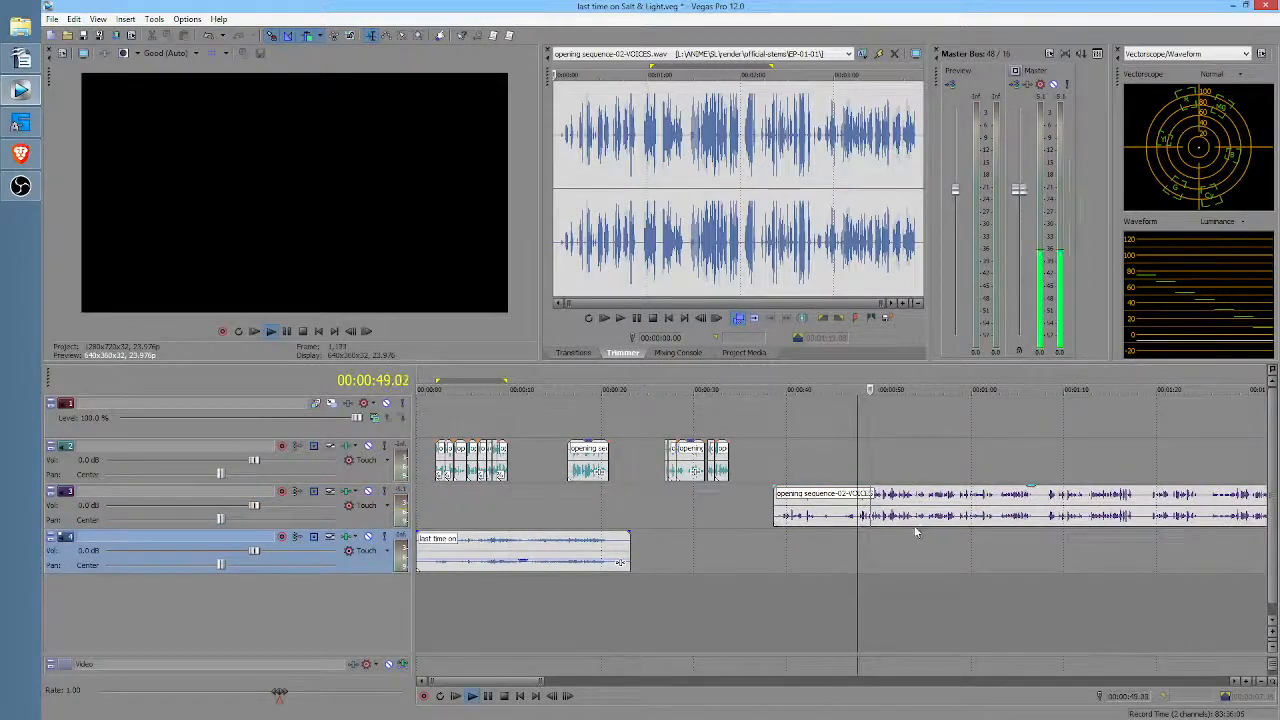
{"action": "key", "text": "space"}
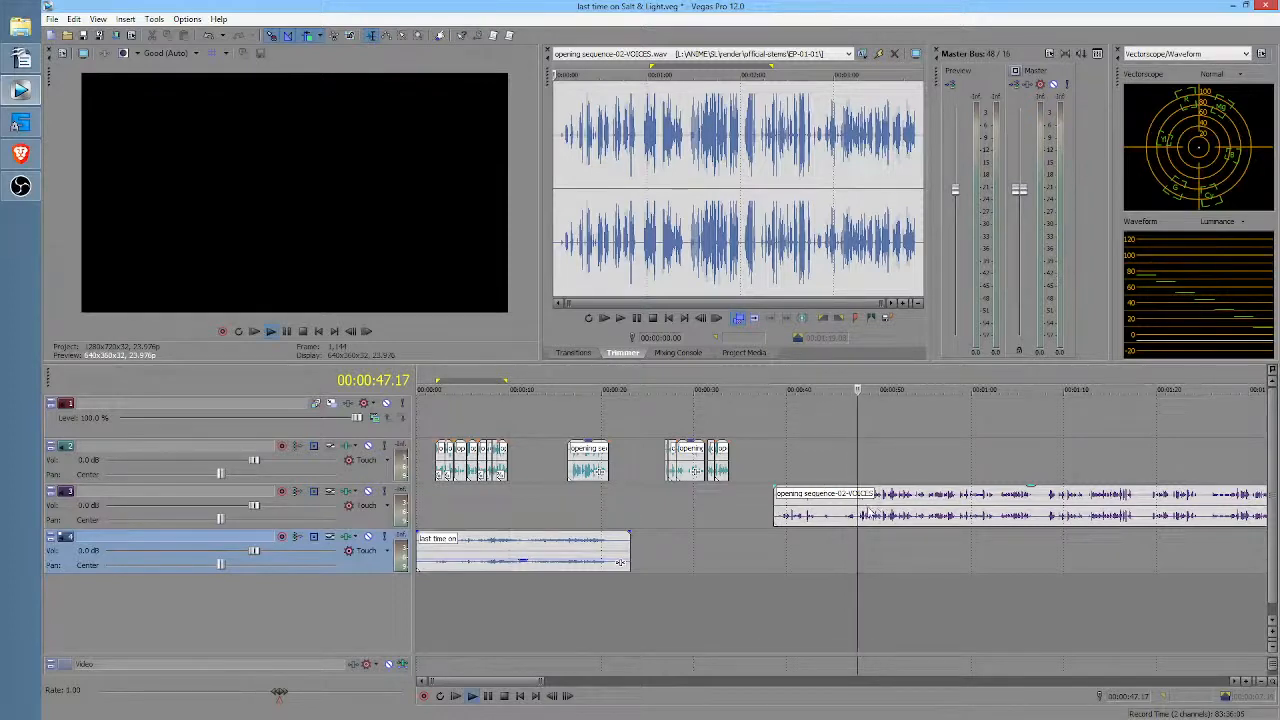
Step: Play the remaining voice clip on the third track and trim about 7 seconds off its start
{"action": "key", "text": "space"}
{"action": "left_click", "coordinate": [777, 508]}
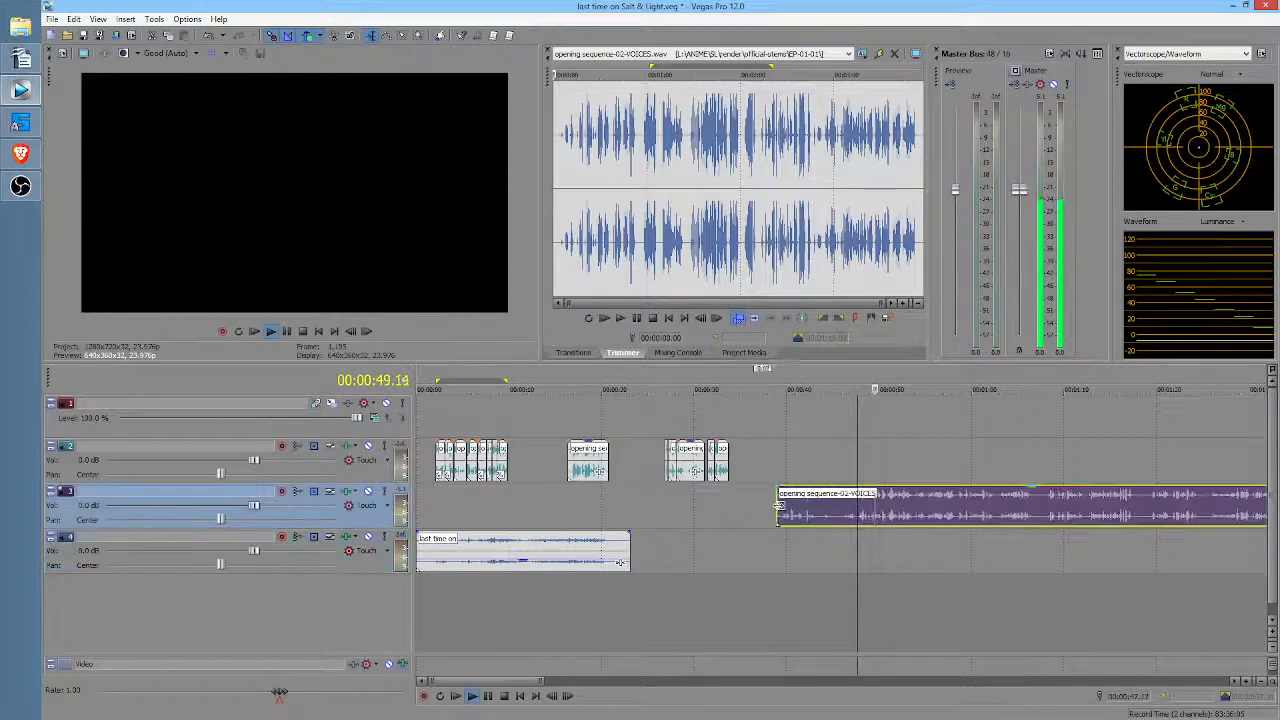
{"action": "key", "text": "space"}
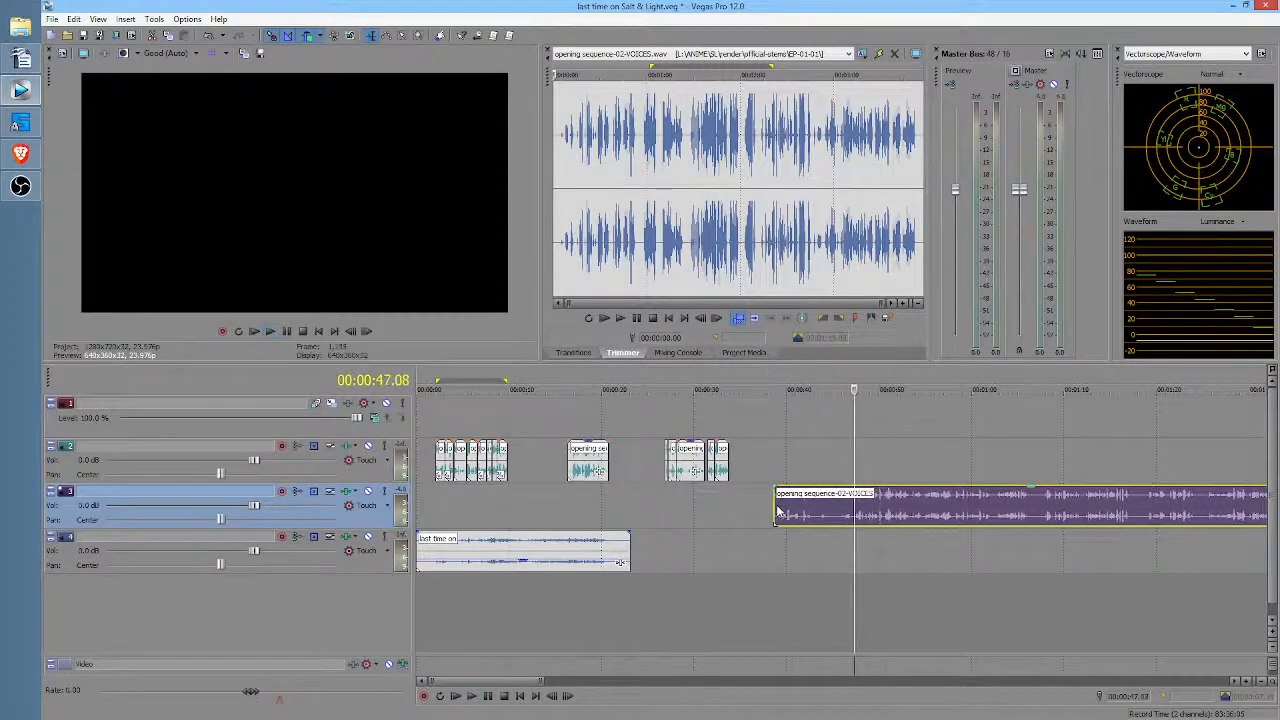
{"action": "left_click_drag", "start_coordinate": [777, 510], "coordinate": [887, 497]}
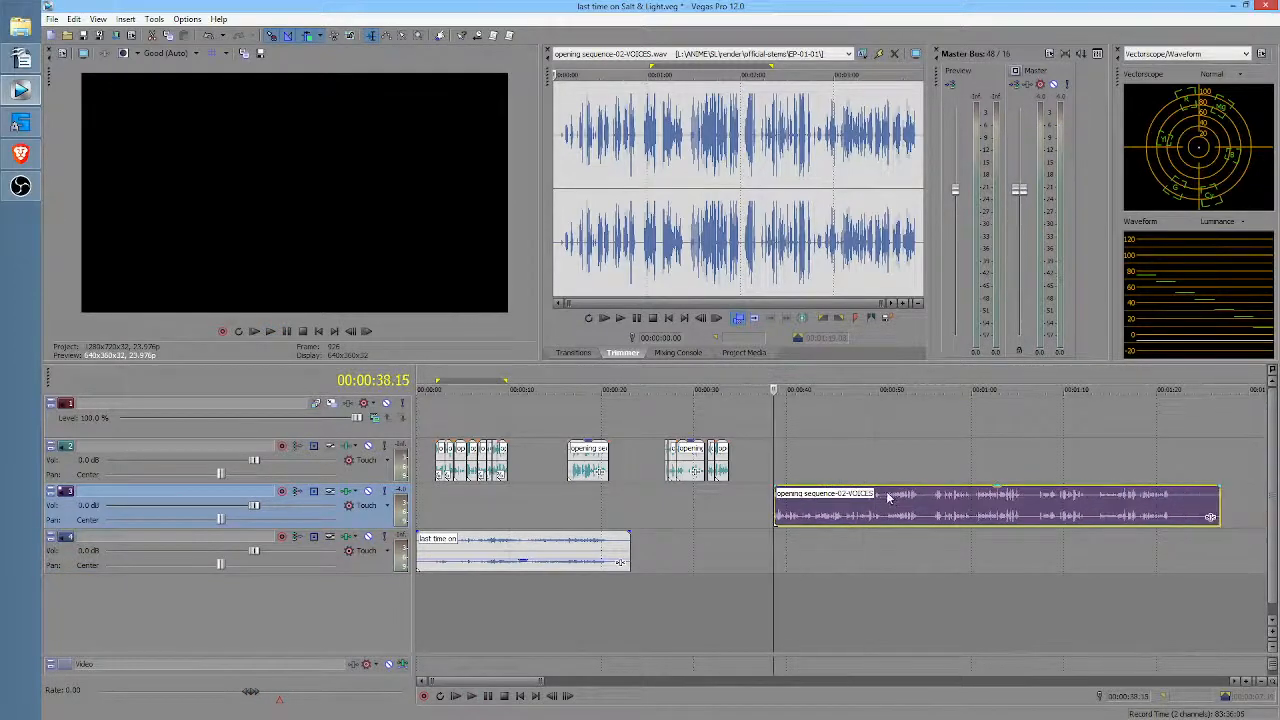
Step: Play the trimmed voice clip from 00:00:38.15 and split it at 00:00:41.10
{"action": "key", "text": "space"}
{"action": "scroll", "coordinate": [792, 516], "scroll_direction": "up", "scroll_amount": 4}
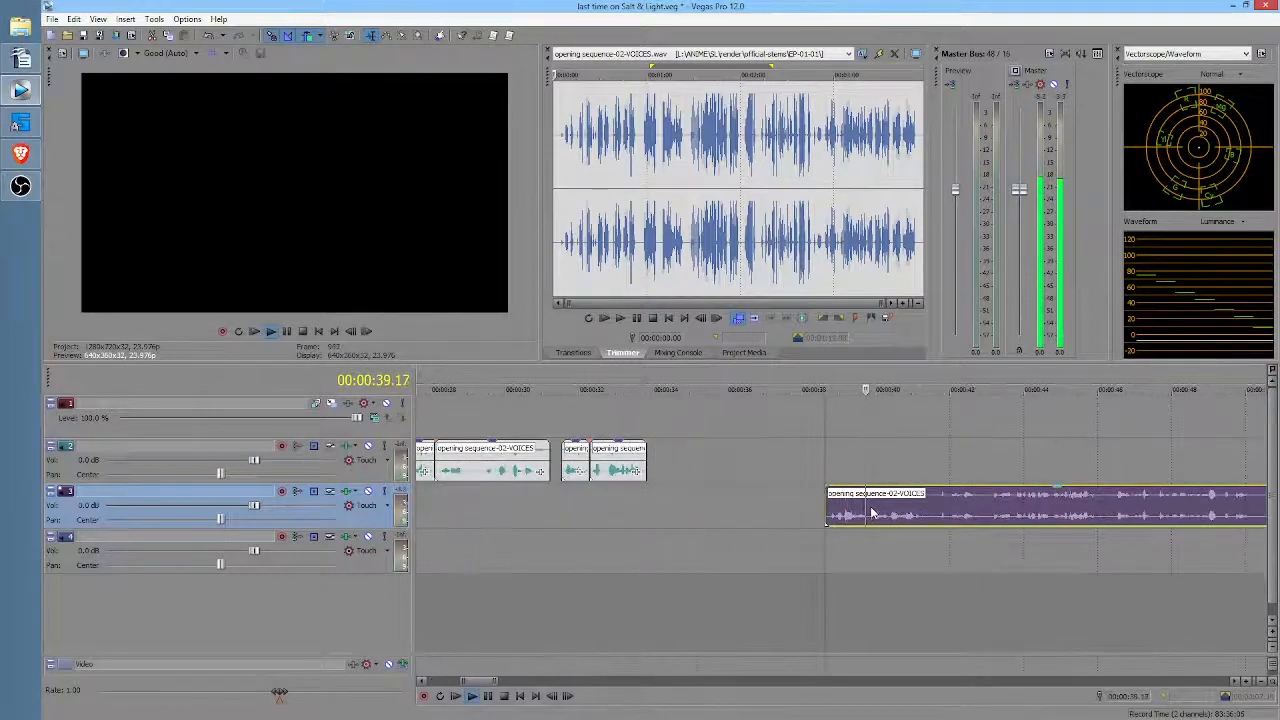
{"action": "key", "text": "space"}
{"action": "left_click", "coordinate": [928, 498]}
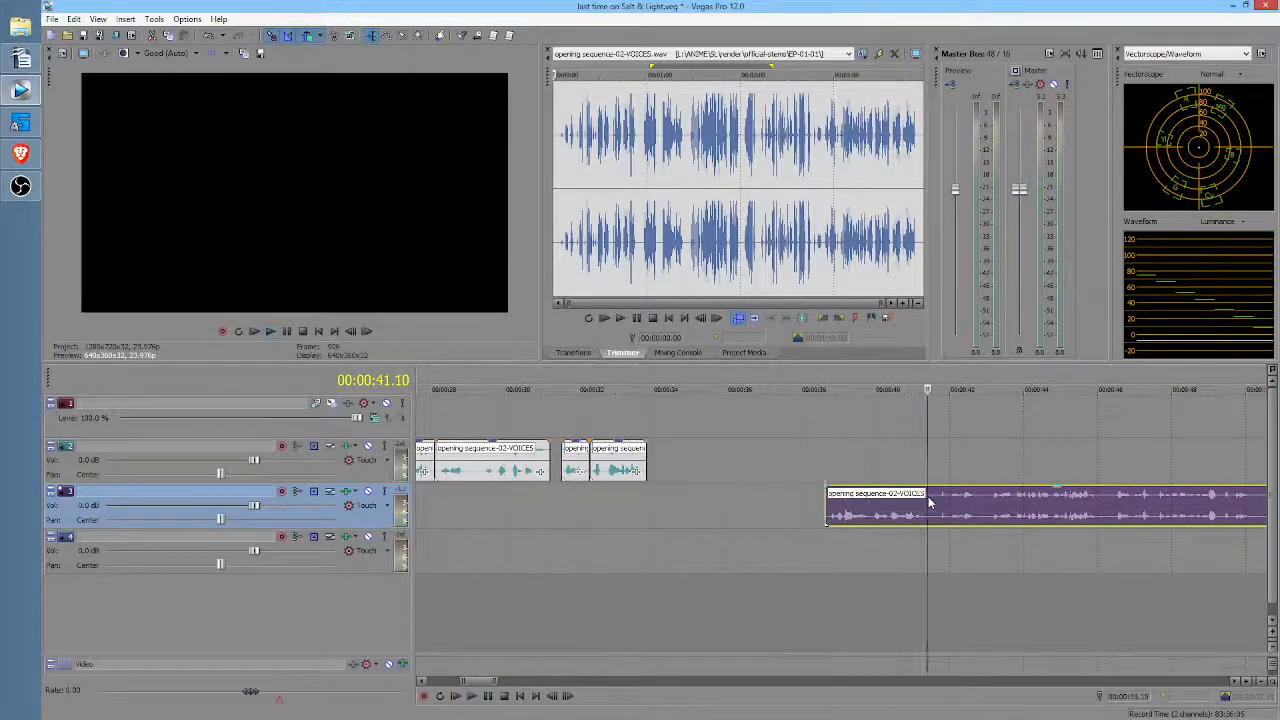
{"action": "key", "text": "s"}
Step: Move the short opening piece to the second track directly before the second group's clip, and shift the remaining voice clip later
{"action": "left_click_drag", "start_coordinate": [850, 515], "coordinate": [686, 516]}
{"action": "left_click_drag", "start_coordinate": [791, 516], "coordinate": [541, 471]}
{"action": "scroll", "coordinate": [682, 515], "scroll_direction": "down", "scroll_amount": 4}
{"action": "left_click_drag", "start_coordinate": [614, 514], "coordinate": [863, 515]}
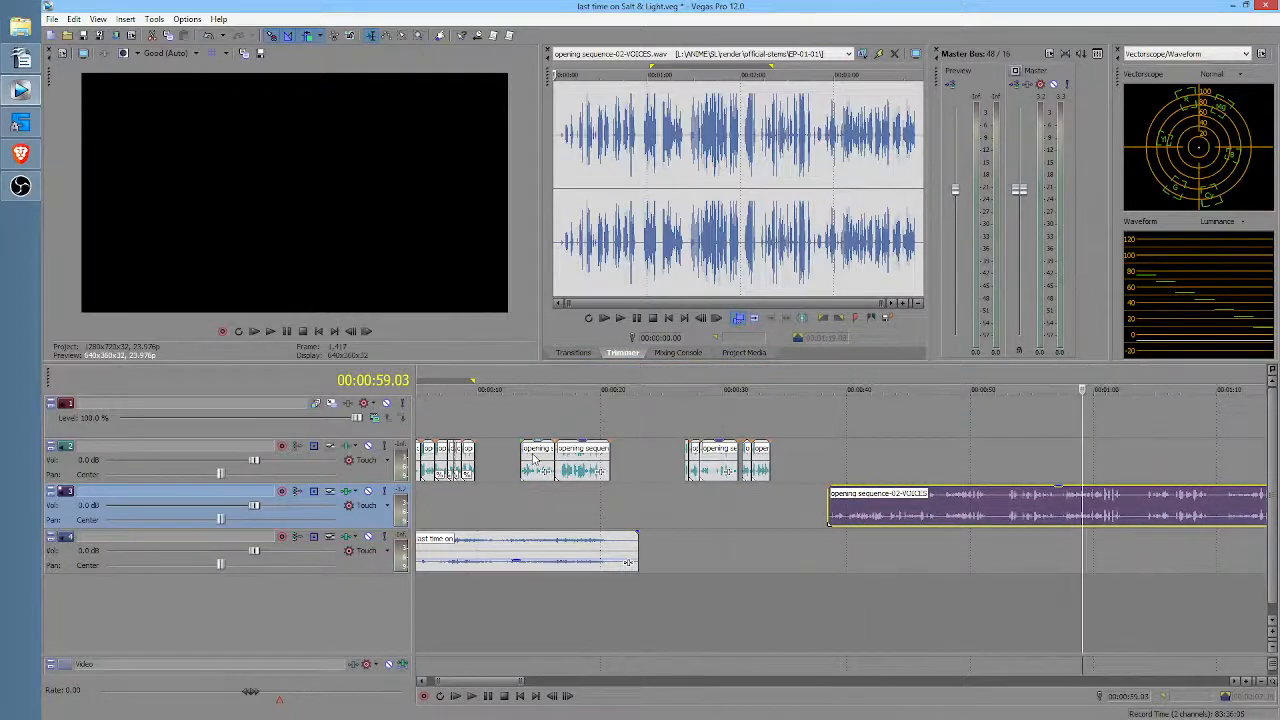
Step: Swap the two clips in the second group so the short piece follows the longer one, and play across their join
{"action": "left_click_drag", "start_coordinate": [535, 458], "coordinate": [530, 500]}
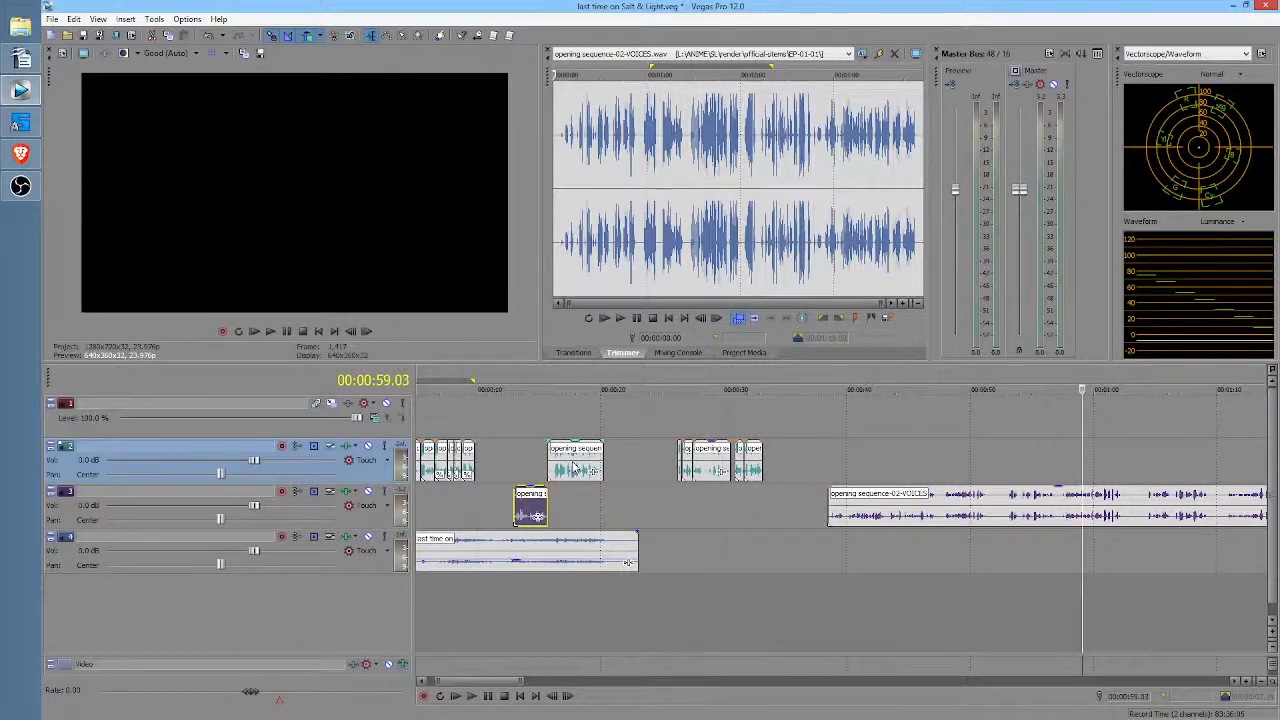
{"action": "mouse_move", "coordinate": [574, 466]}
{"action": "left_mouse_down"}
{"action": "mouse_move", "coordinate": [545, 468]}
{"action": "mouse_move", "coordinate": [612, 505]}
{"action": "mouse_move", "coordinate": [572, 486]}
{"action": "left_mouse_up"}
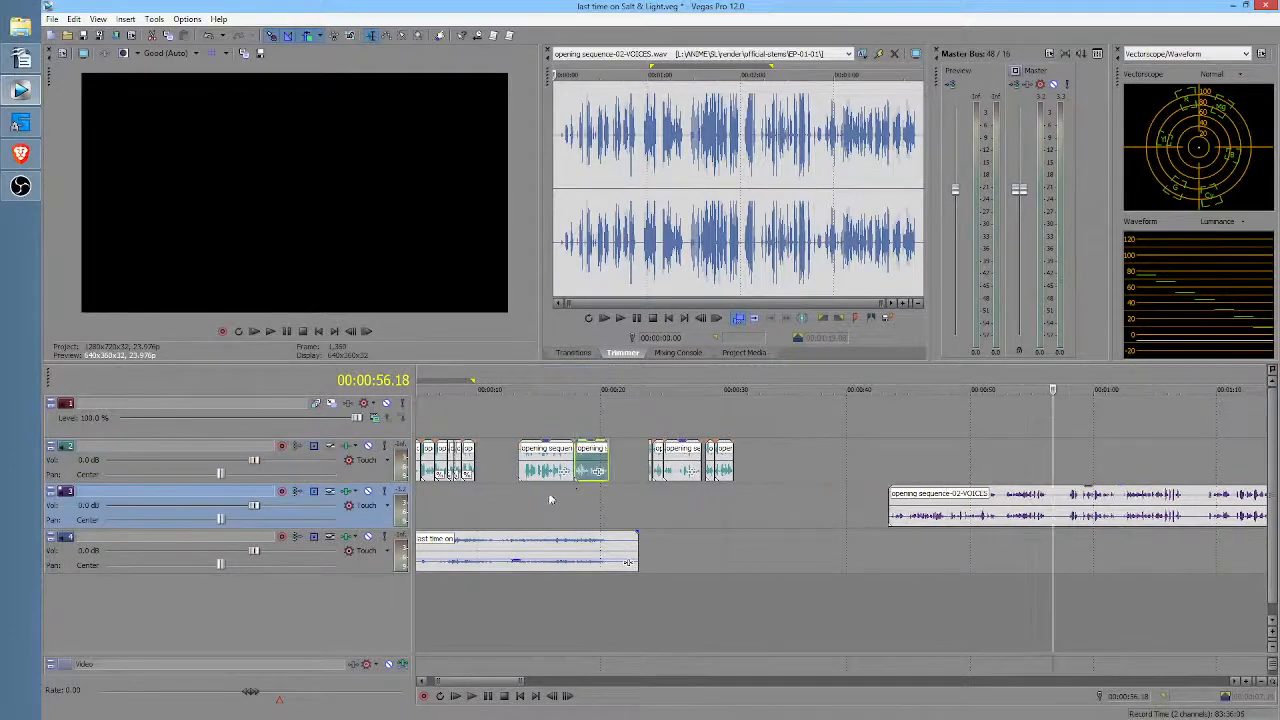
{"action": "left_click", "coordinate": [548, 498]}
{"action": "scroll", "coordinate": [600, 498], "scroll_direction": "up", "scroll_amount": 3}
{"action": "key", "text": "space"}
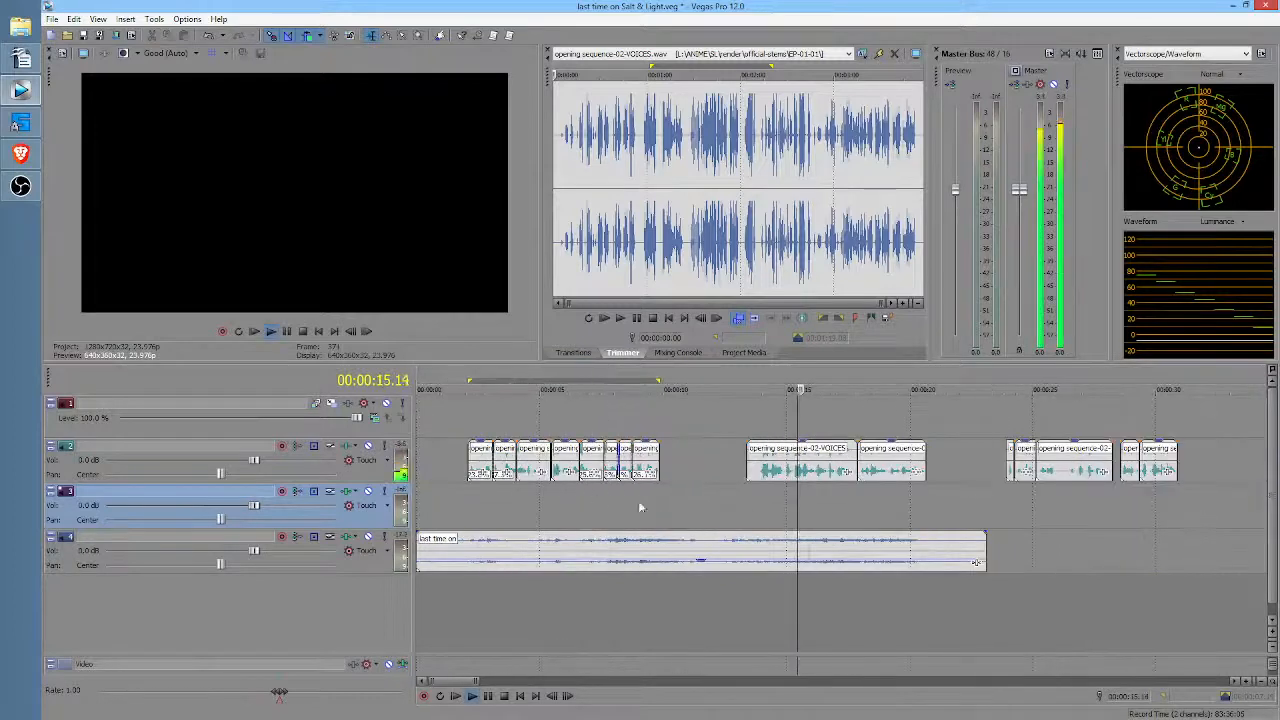
{"action": "left_click", "coordinate": [893, 464]}
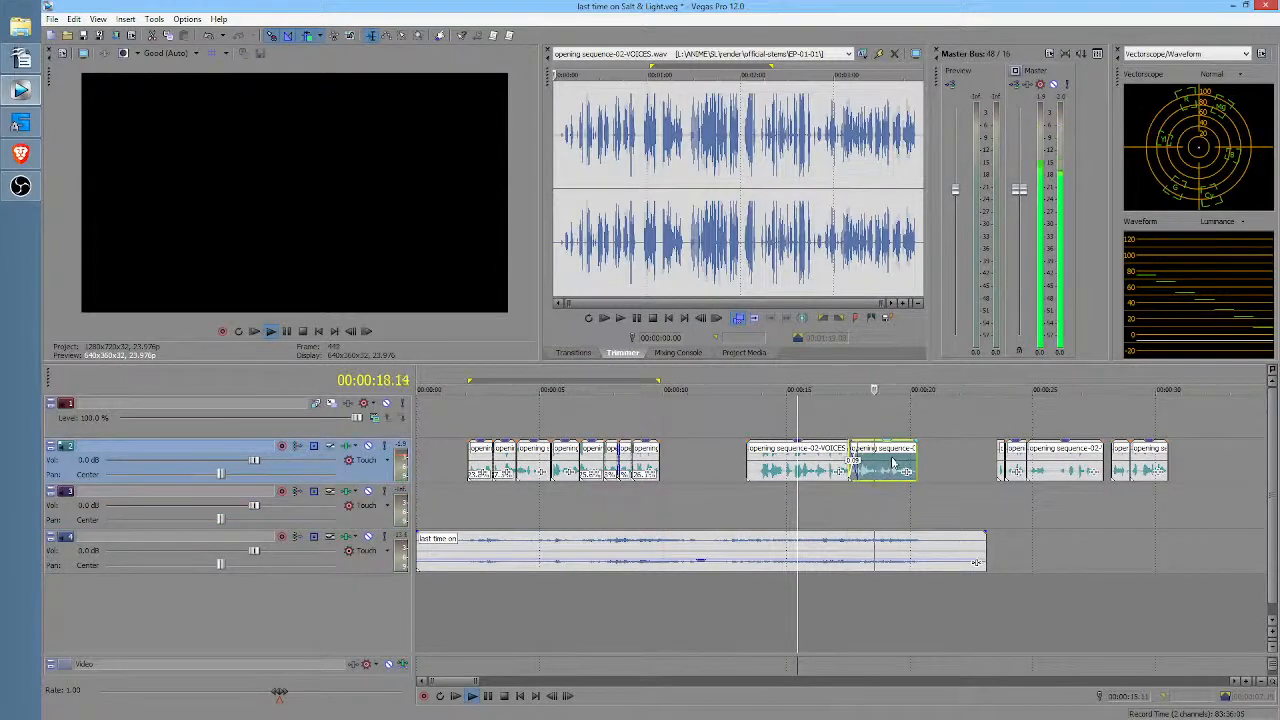
{"action": "left_click_drag", "start_coordinate": [893, 462], "coordinate": [922, 487]}
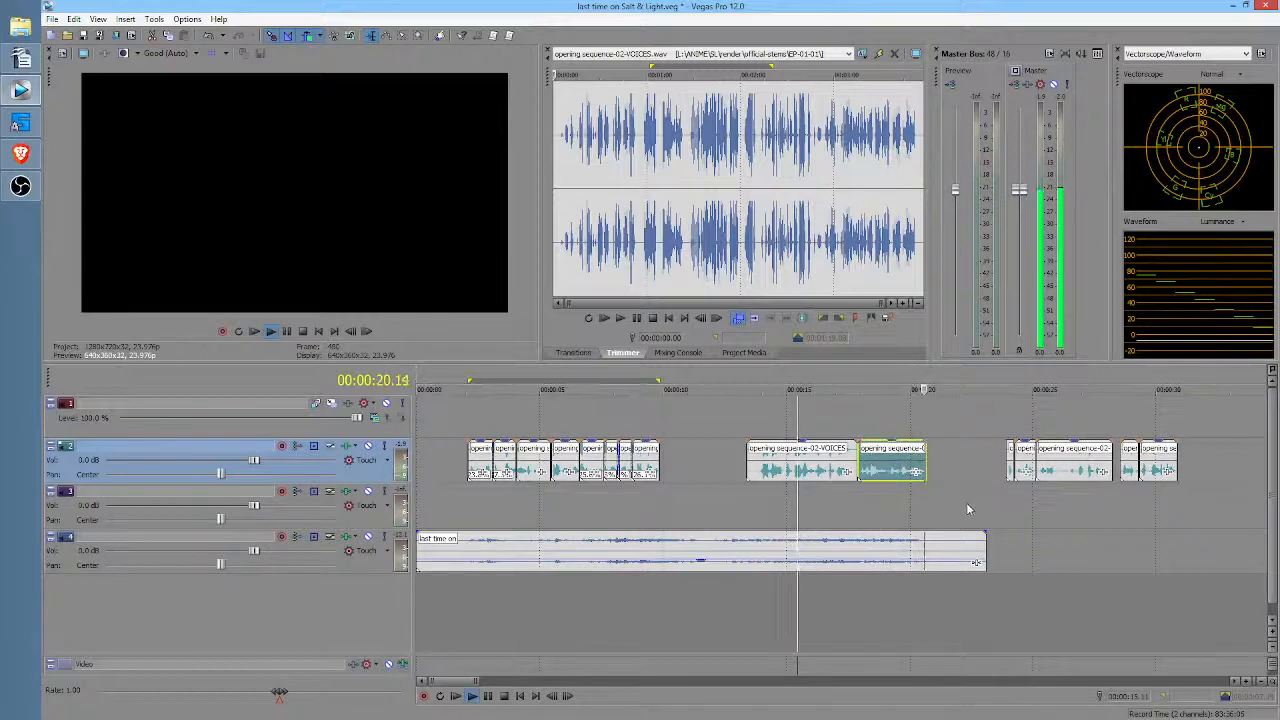
{"action": "key", "text": "space"}
Step: Play the beginning of the remaining voice clip on the third track and trim about 5 seconds off its start
{"action": "scroll", "coordinate": [960, 495], "scroll_direction": "down", "scroll_amount": 3}
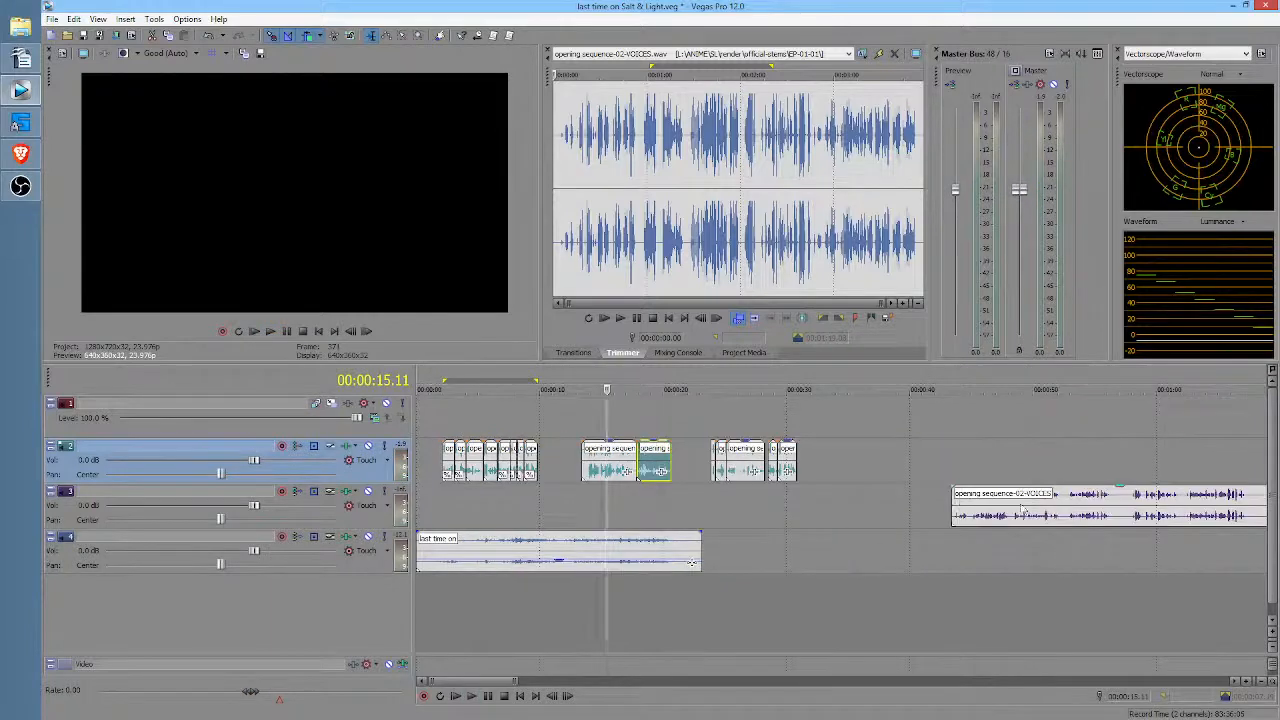
{"action": "left_click", "coordinate": [962, 472]}
{"action": "key", "text": "space"}
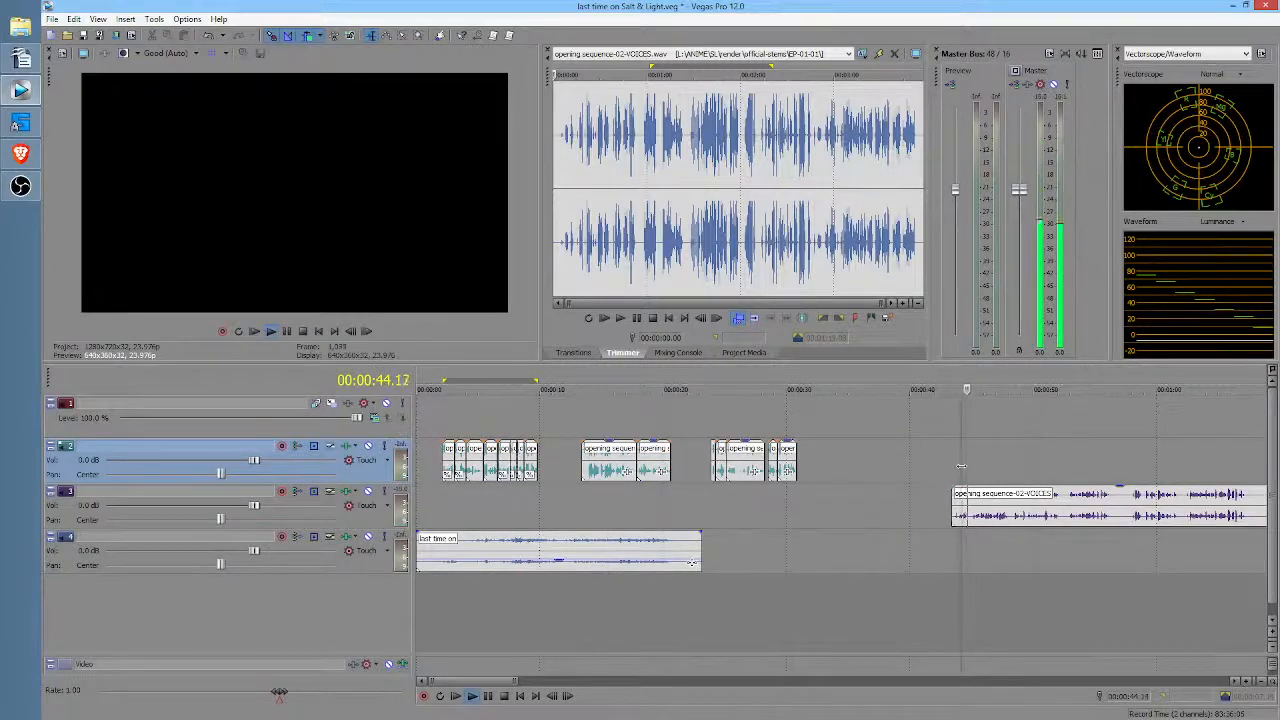
{"action": "scroll", "coordinate": [978, 482], "scroll_direction": "right", "scroll_amount": 5}
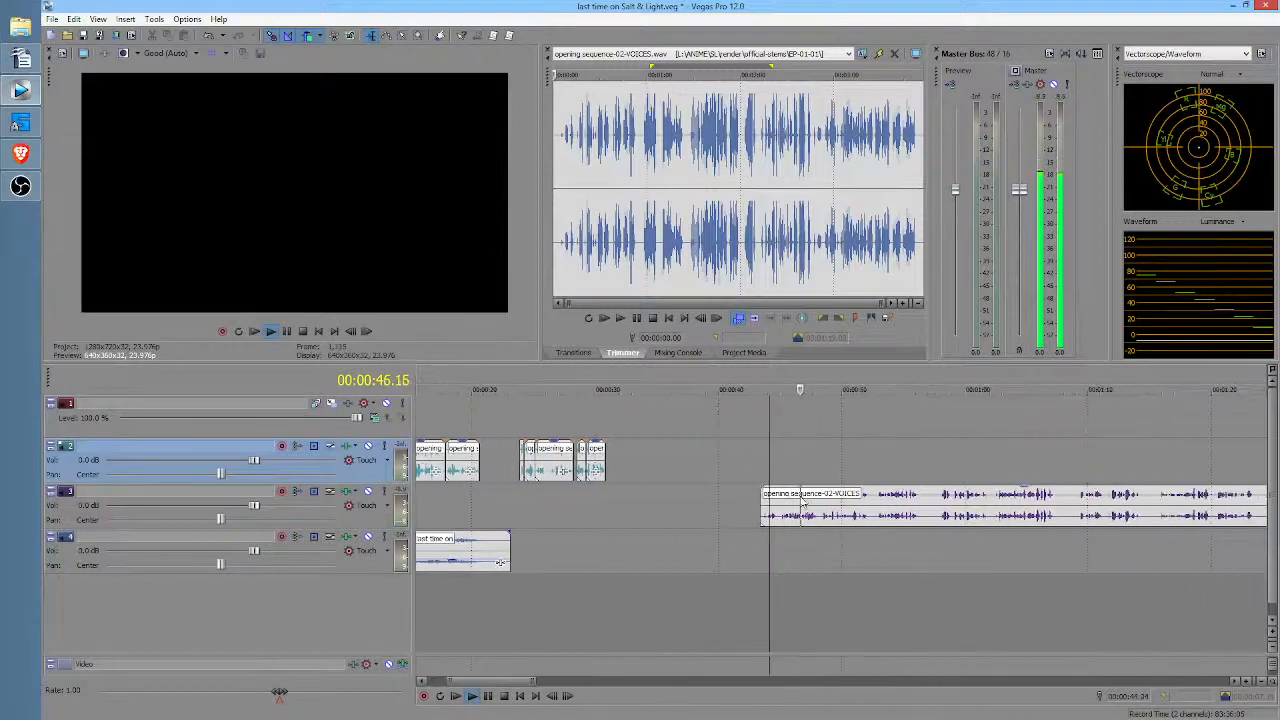
{"action": "key", "text": "space"}
{"action": "left_click", "coordinate": [837, 505]}
{"action": "key", "text": "space"}
{"action": "scroll", "coordinate": [760, 500], "scroll_direction": "right", "scroll_amount": 5}
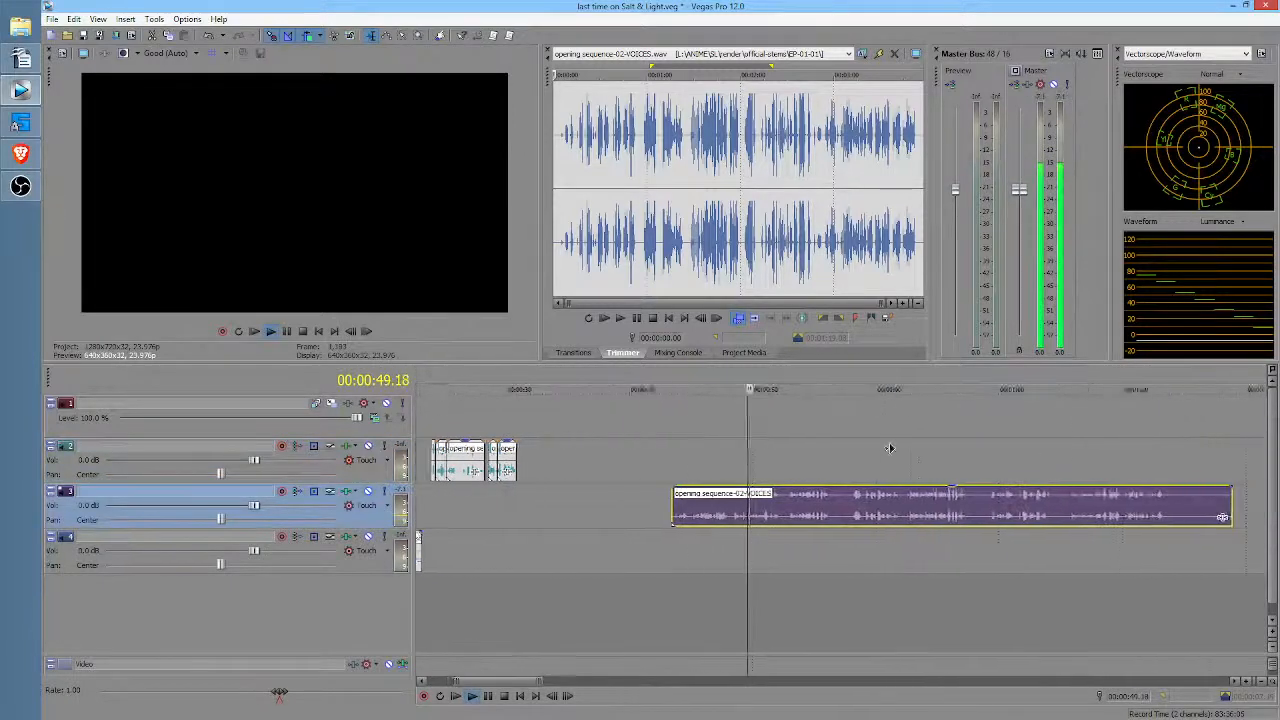
{"action": "key", "text": "space"}
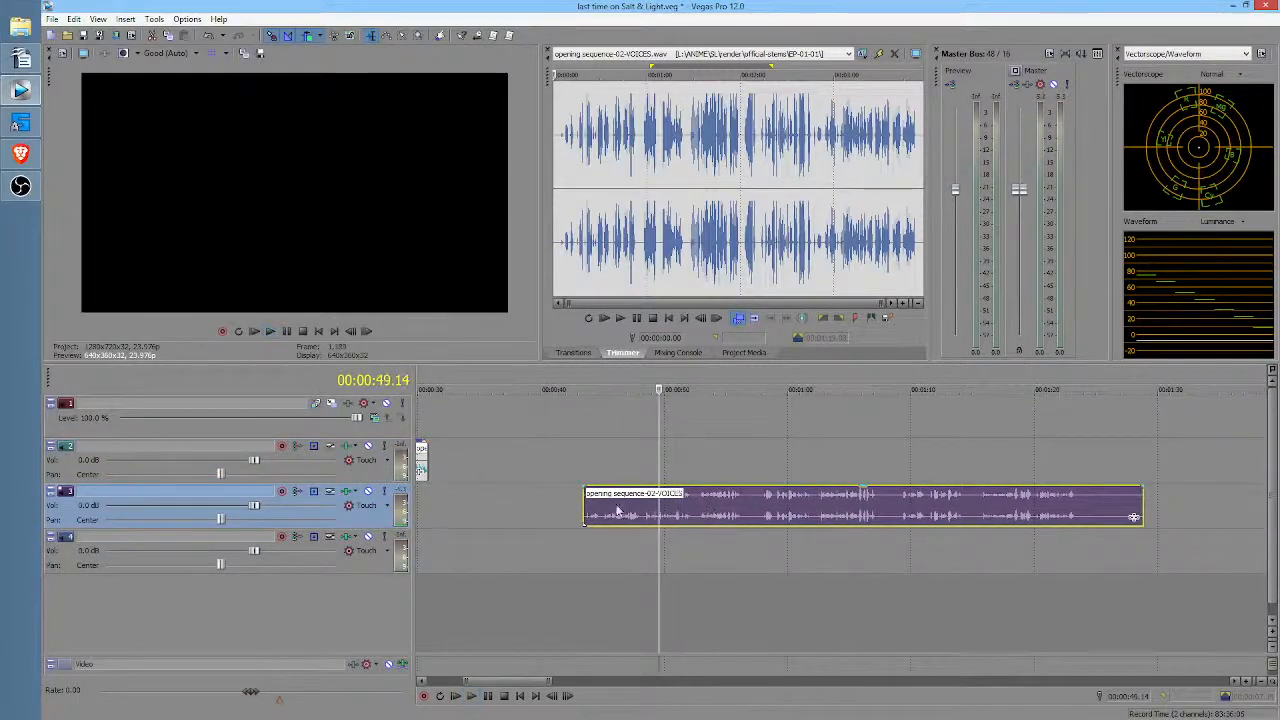
{"action": "left_click_drag", "start_coordinate": [587, 503], "coordinate": [647, 506]}
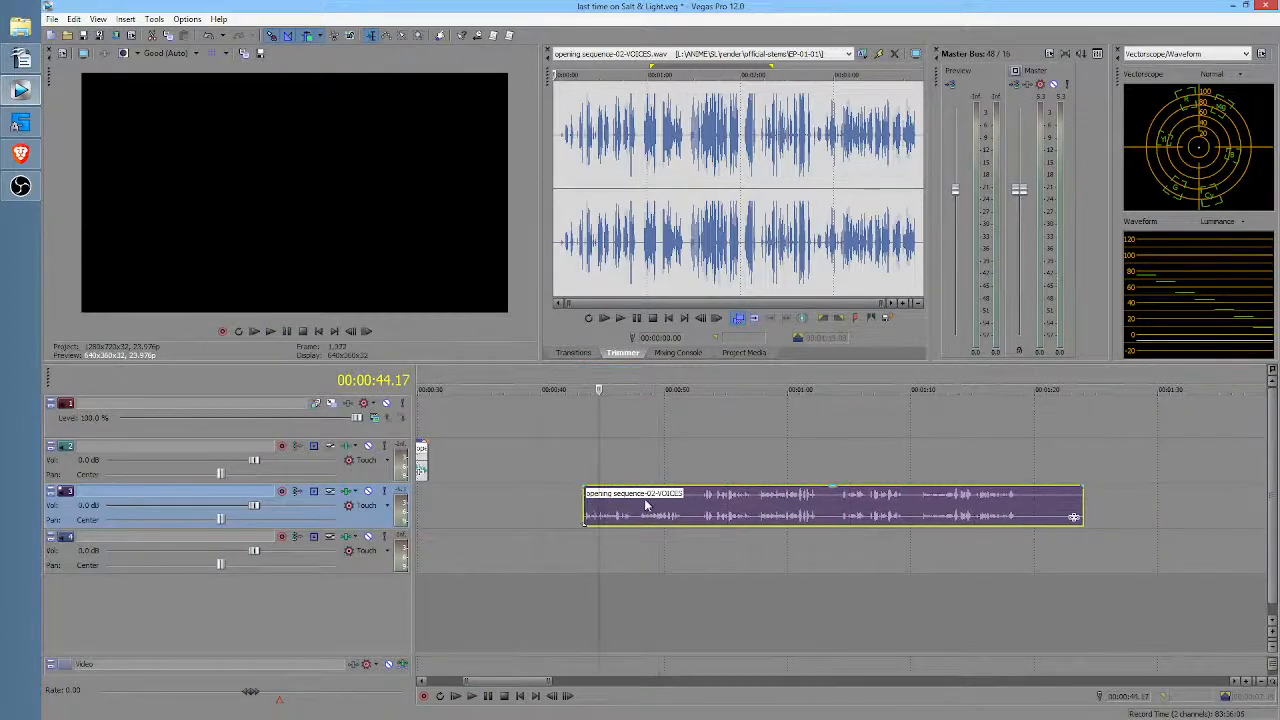
Step: Play the trimmed voice clip from 00:00:43.15 and undo the extension of its end to 00:04:45.02
{"action": "key", "text": "space"}
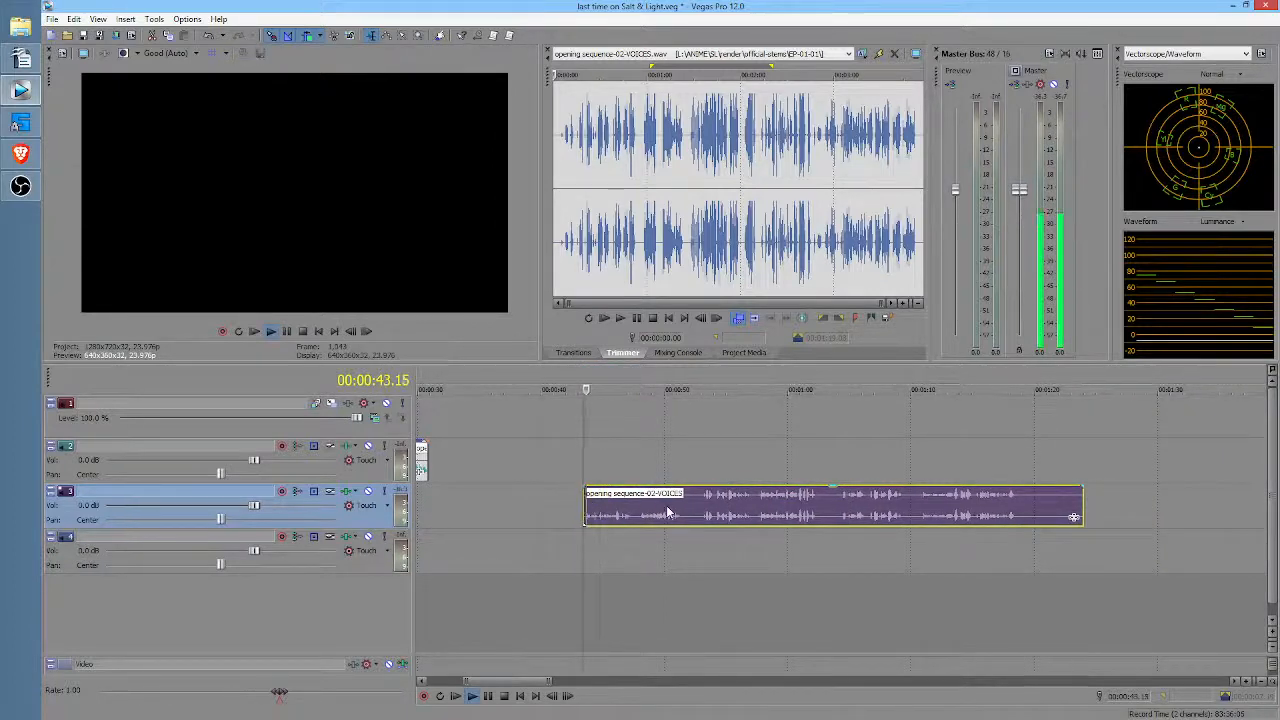
{"action": "scroll", "coordinate": [727, 516], "scroll_direction": "up", "scroll_amount": 3}
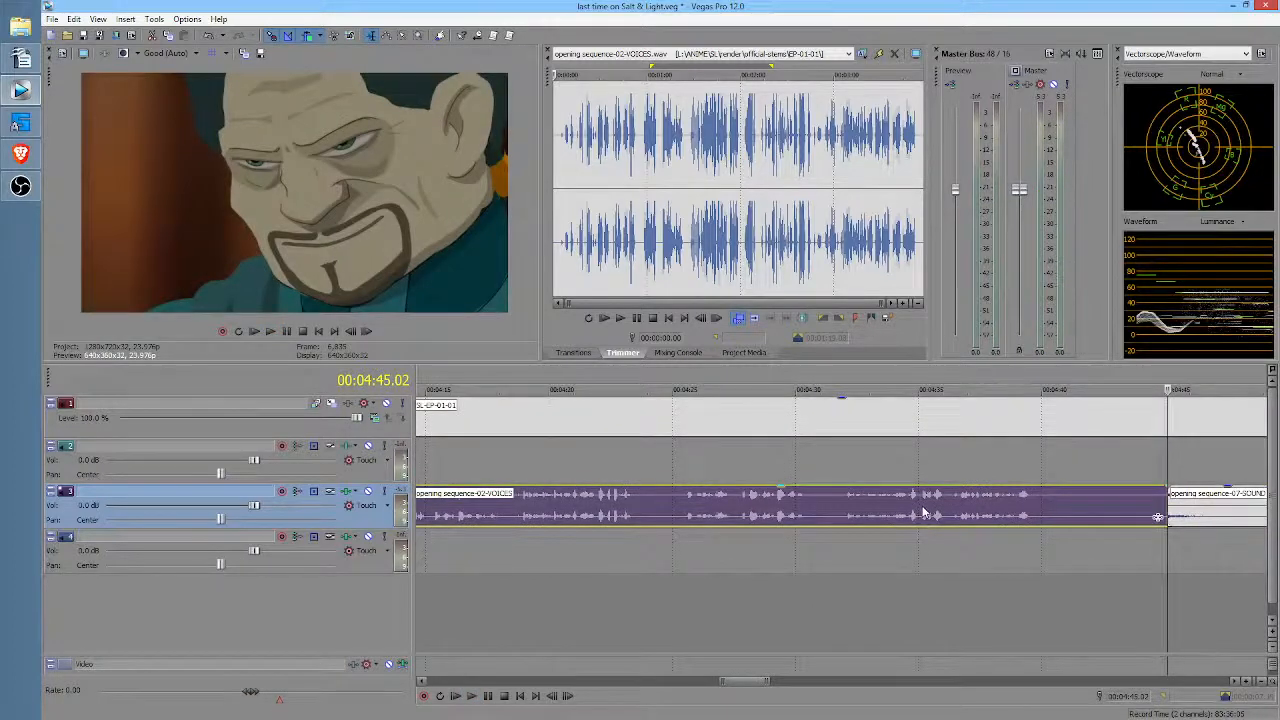
{"action": "scroll", "coordinate": [925, 510], "scroll_direction": "down", "scroll_amount": 10}
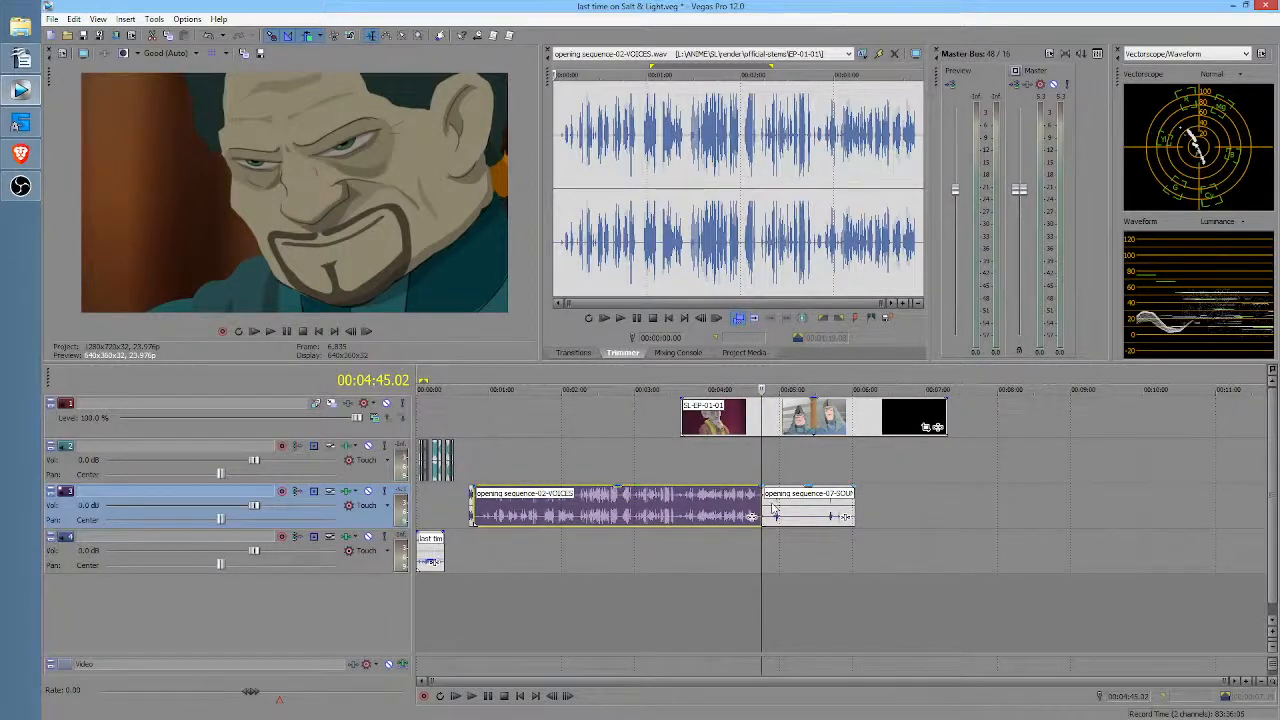
{"action": "key", "text": "ctrl+z"}
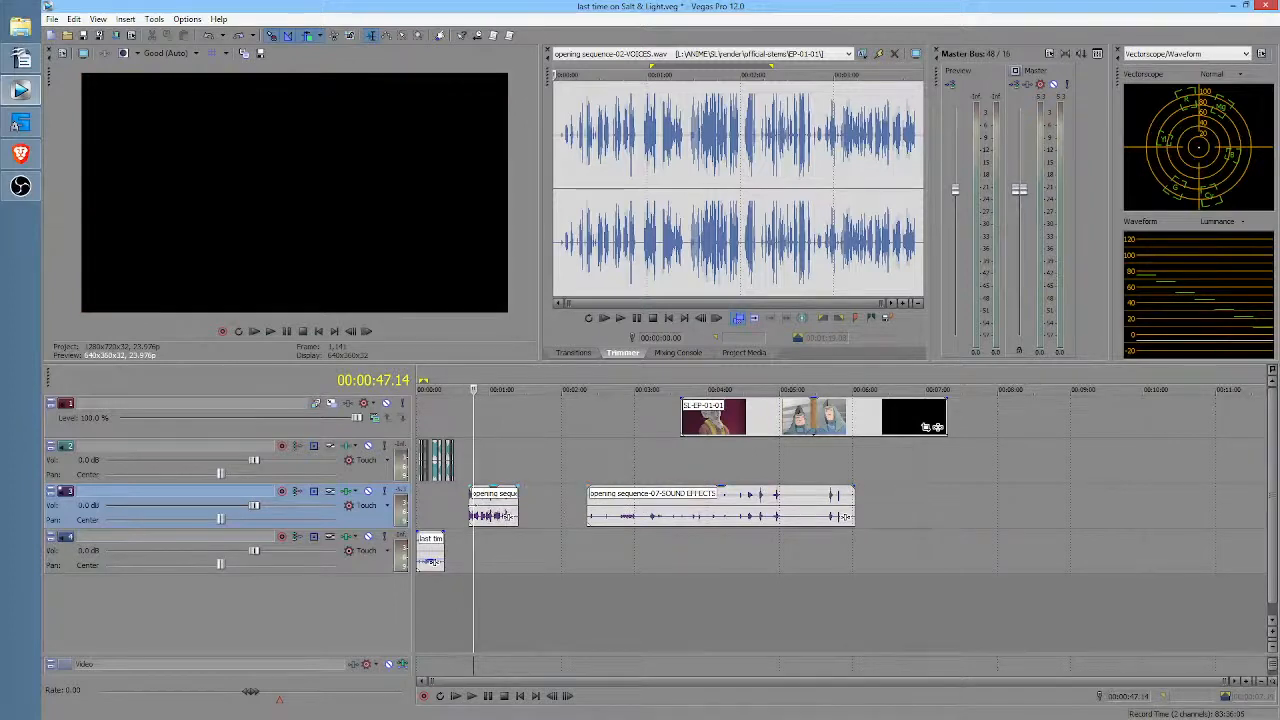
Step: Play the voice clip from 00:00:43.10, split it at 00:00:47.15 and move its later part to start at 00:00:56.18
{"action": "scroll", "coordinate": [495, 508], "scroll_direction": "up", "scroll_amount": 5}
{"action": "key", "text": "space"}
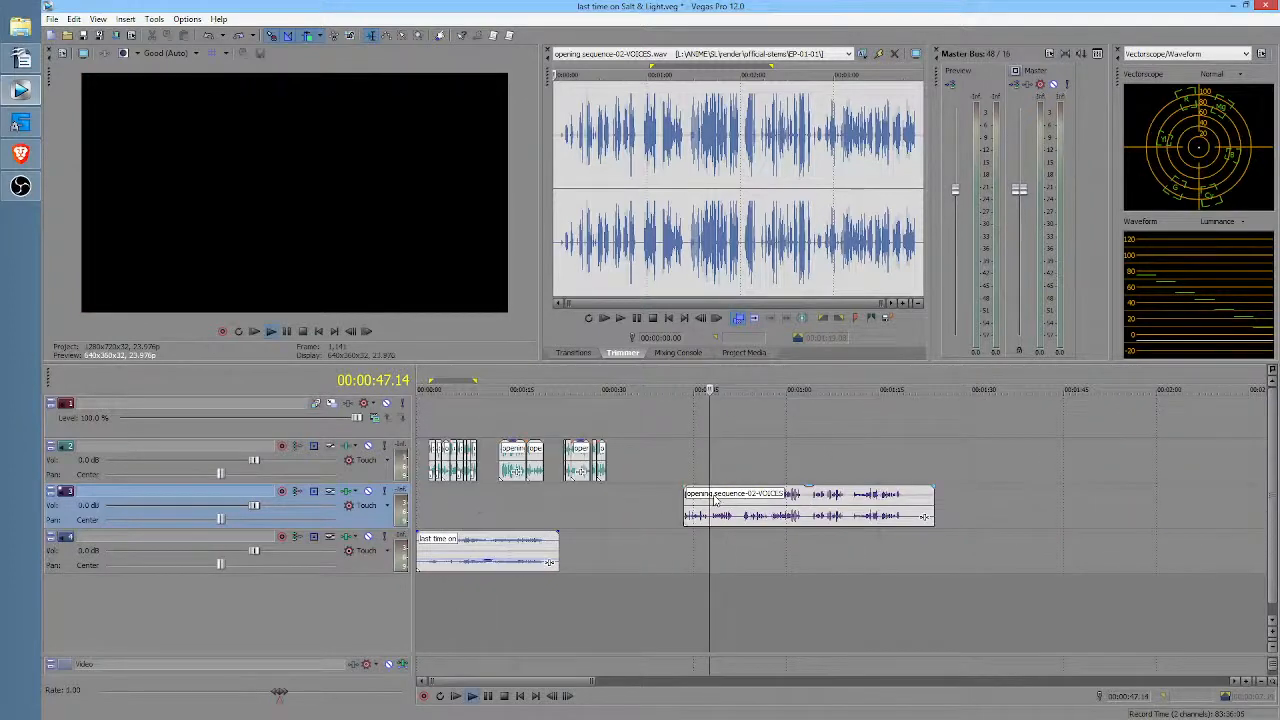
{"action": "key", "text": "space"}
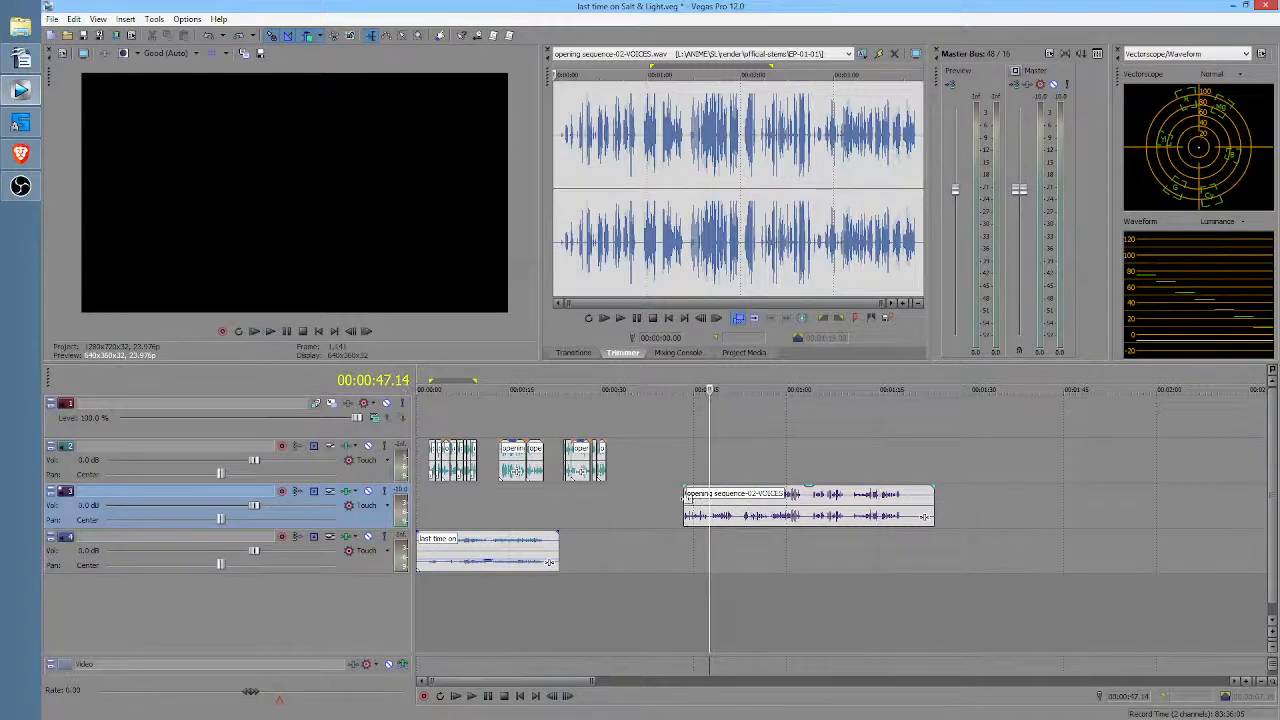
{"action": "double_click", "coordinate": [719, 510]}
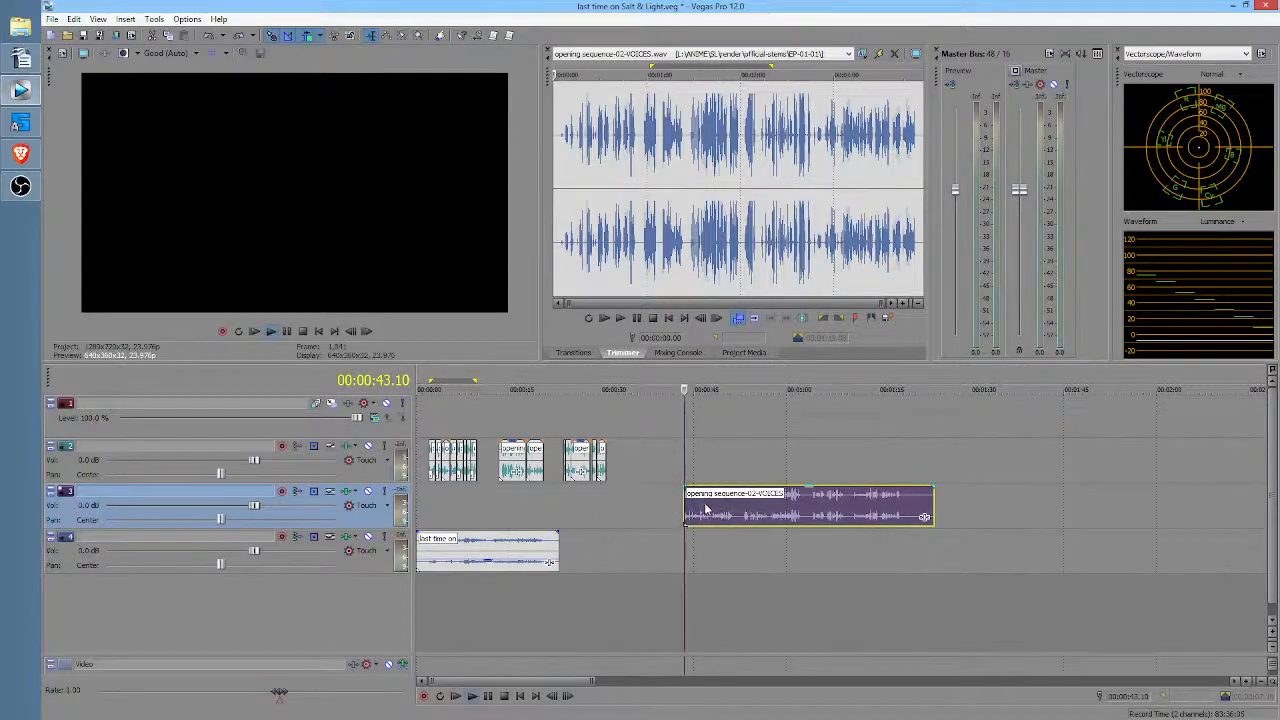
{"action": "key", "text": "space"}
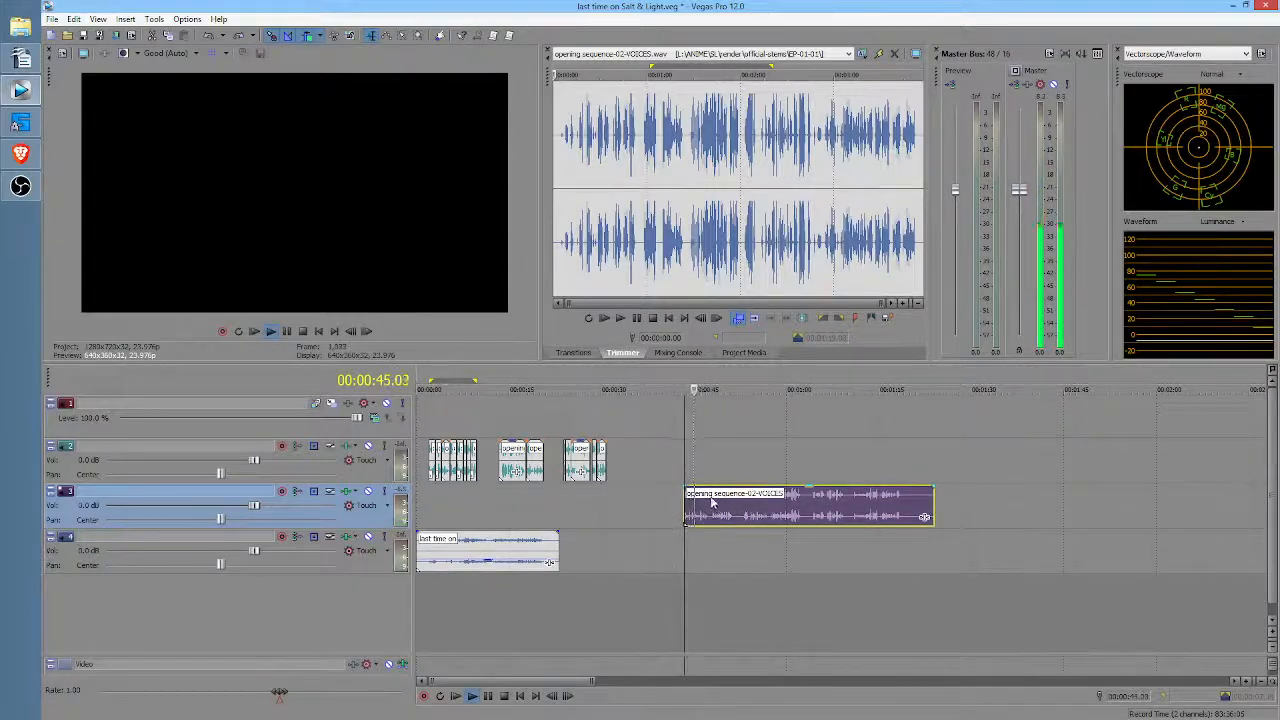
{"action": "scroll", "coordinate": [838, 500], "scroll_direction": "up", "scroll_amount": 2}
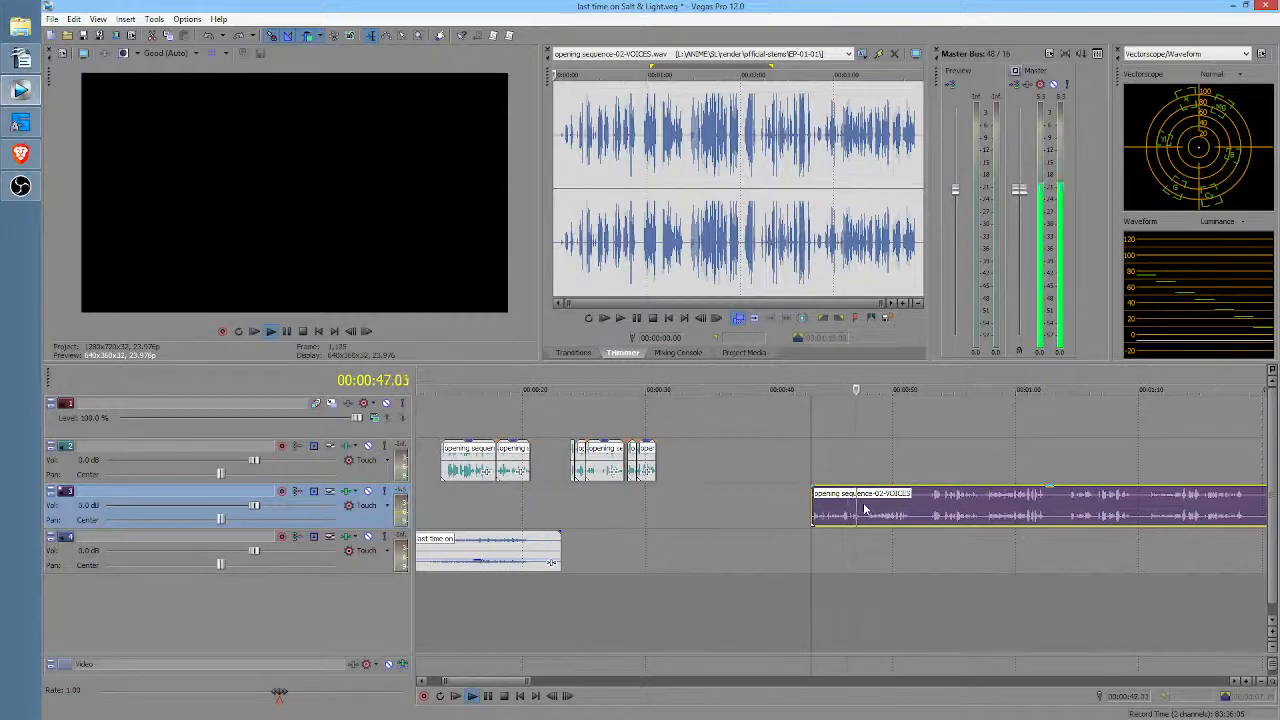
{"action": "key", "text": "s"}
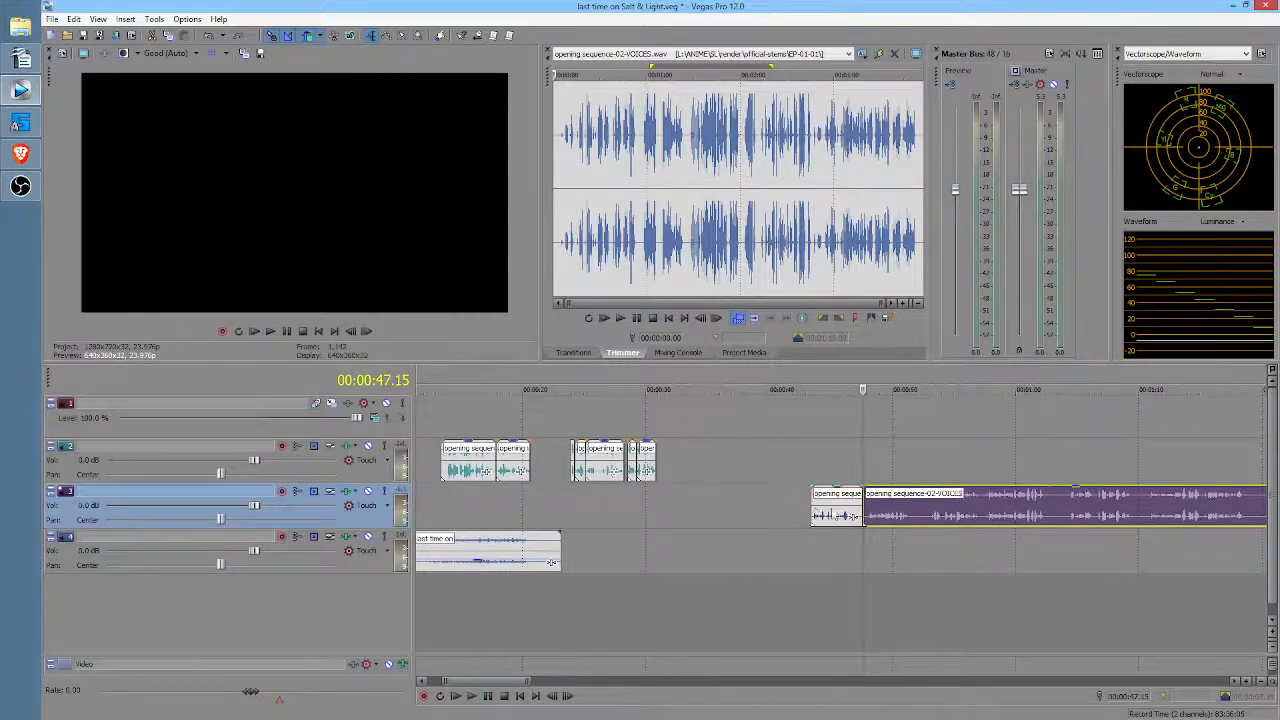
{"action": "left_click_drag", "start_coordinate": [881, 508], "coordinate": [994, 510]}
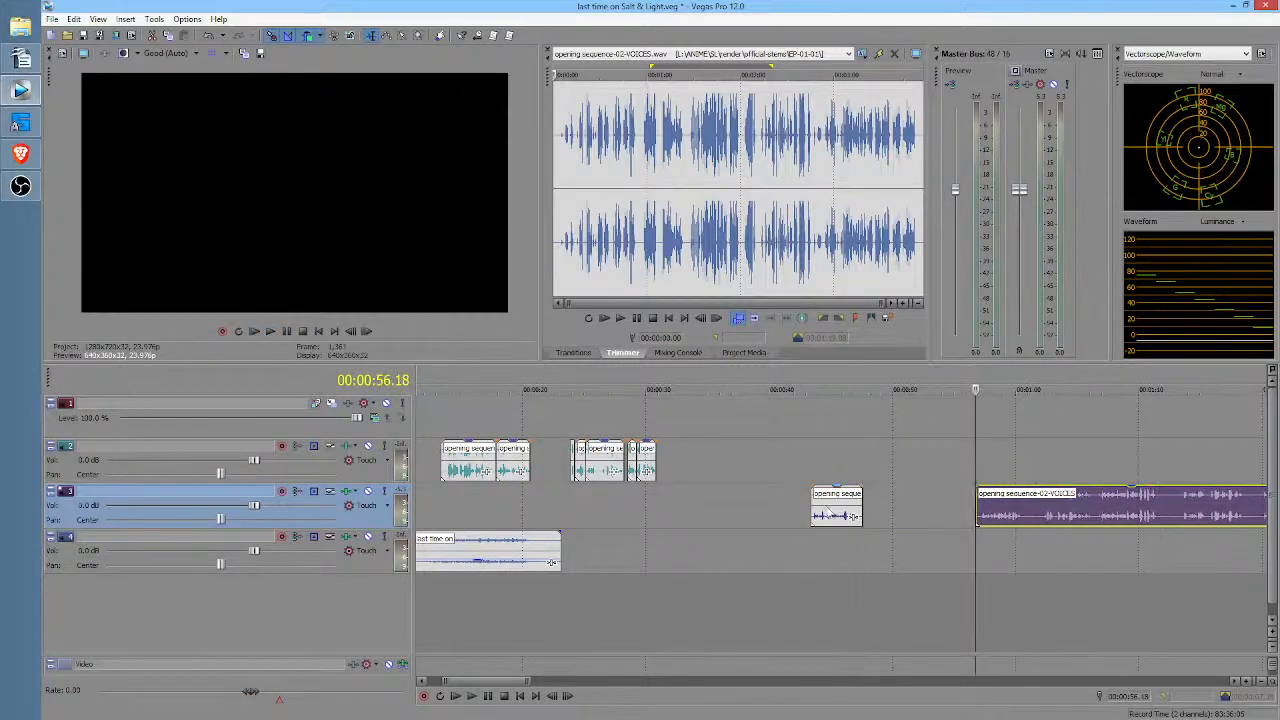
Step: Move the split-off voice piece to the second track between the first and second groups, shifting the second group later to make room
{"action": "scroll", "coordinate": [742, 503], "scroll_direction": "up", "scroll_amount": 2}
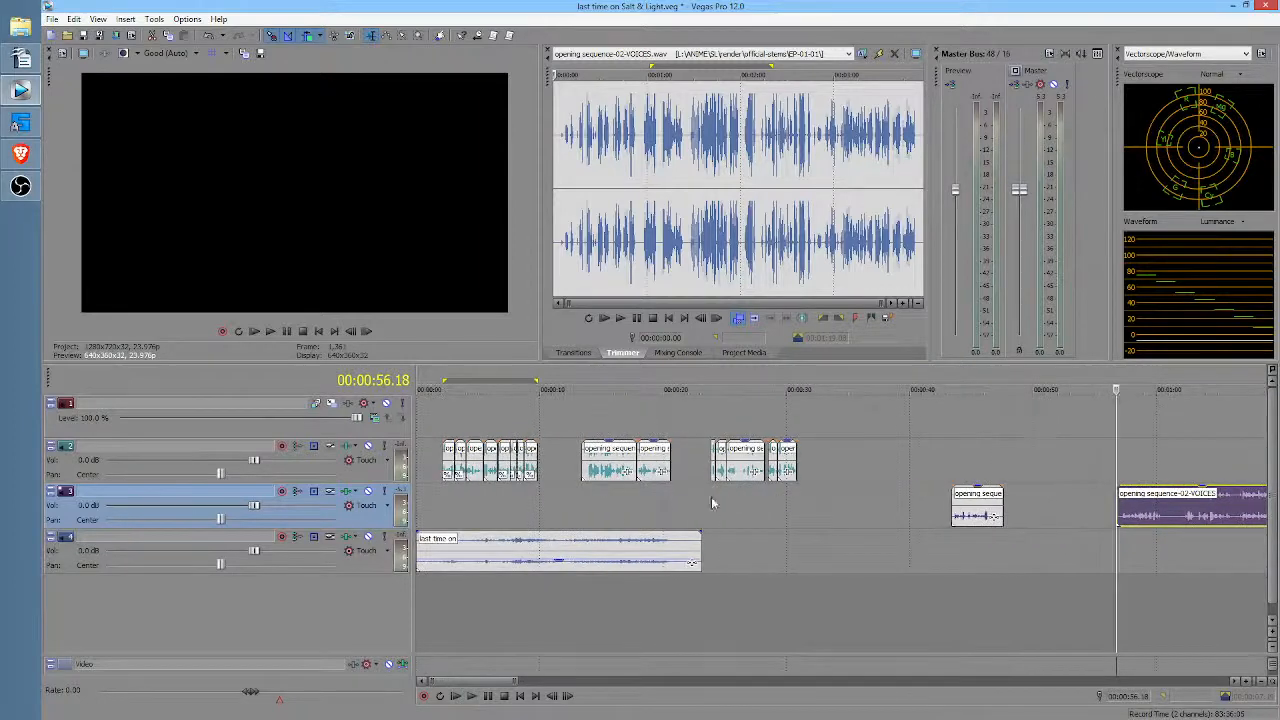
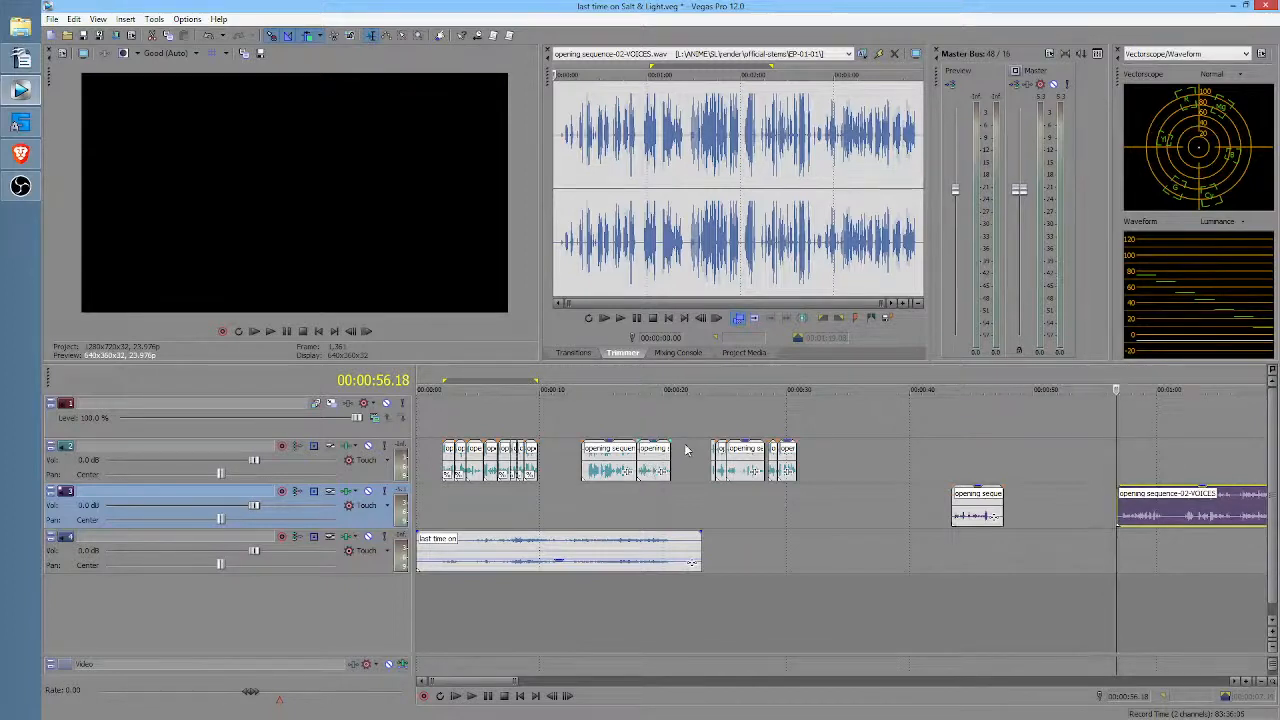
{"action": "left_click_drag", "start_coordinate": [985, 510], "coordinate": [563, 517]}
{"action": "left_click_drag", "start_coordinate": [607, 473], "coordinate": [672, 473]}
{"action": "left_click", "coordinate": [577, 502]}
{"action": "left_click_drag", "start_coordinate": [577, 502], "coordinate": [596, 460]}
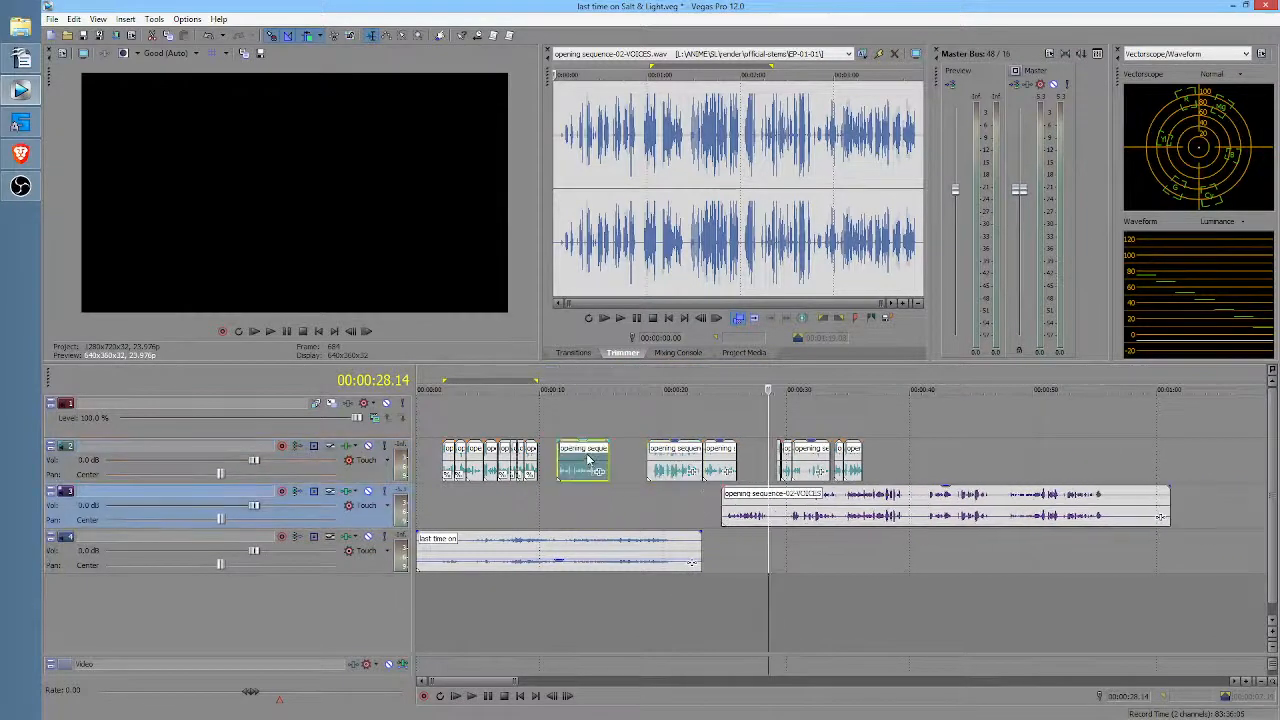
Step: Play the end of the first group and close the gaps so the inserted piece and the second group follow it directly
{"action": "left_click", "coordinate": [530, 500]}
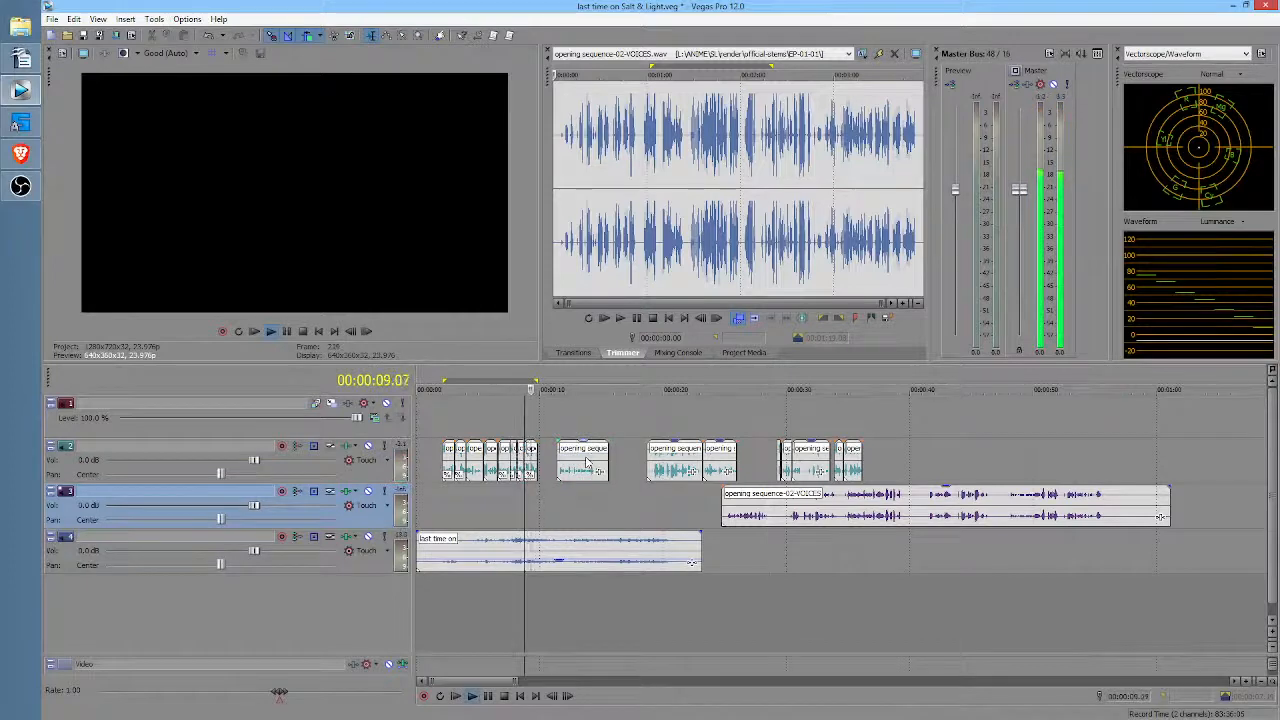
{"action": "left_click_drag", "start_coordinate": [586, 467], "coordinate": [567, 467]}
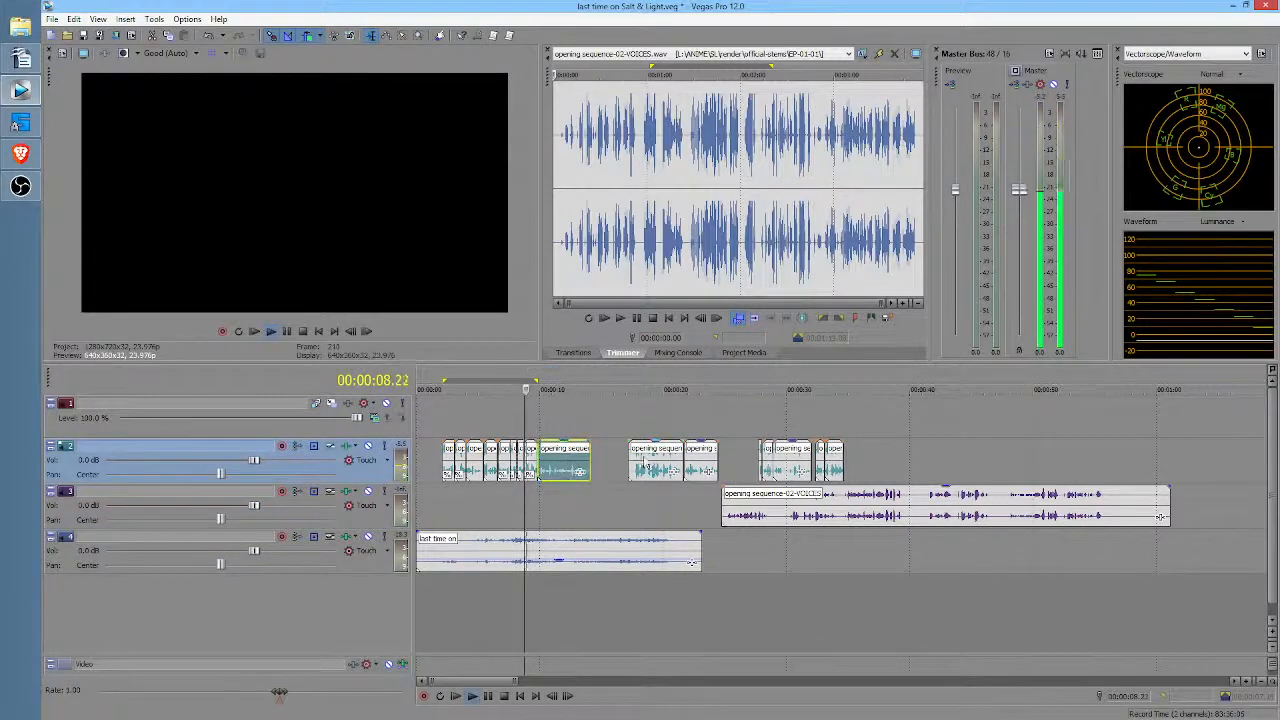
{"action": "left_click_drag", "start_coordinate": [650, 467], "coordinate": [612, 467]}
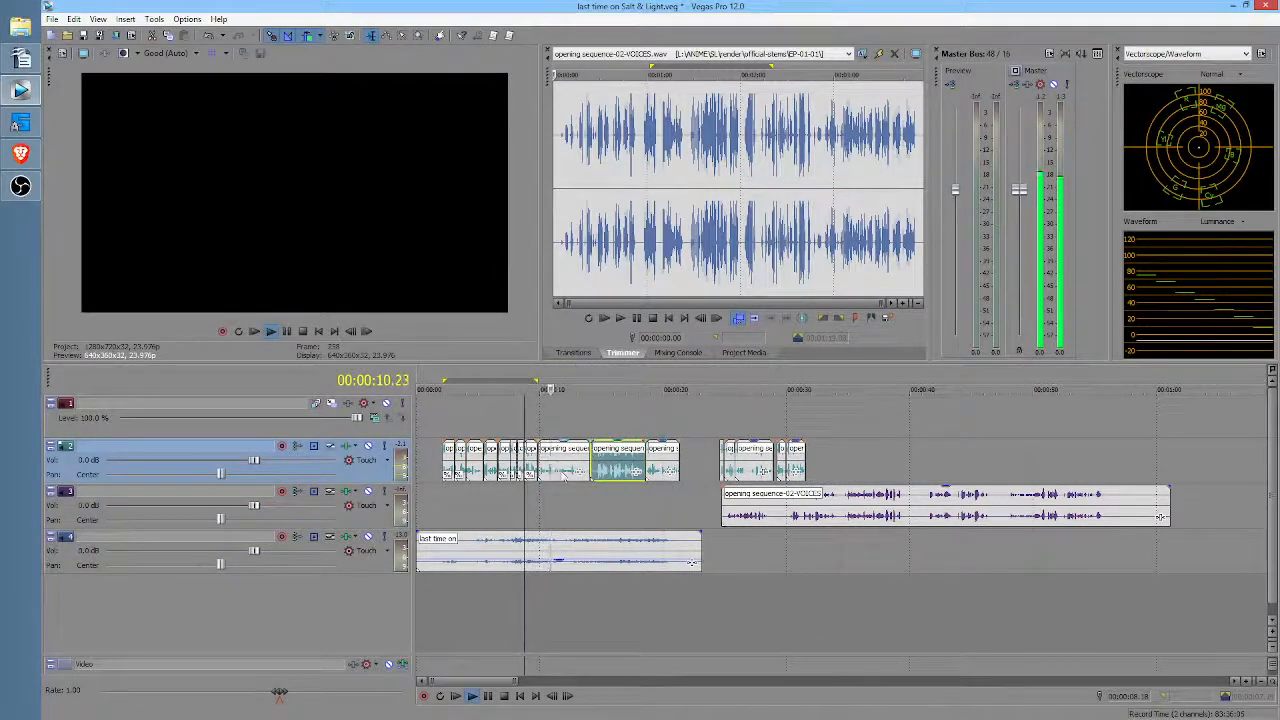
Step: Normalize the voice clip near 00:00:10 on the second track, lower its gain slightly and play it from 00:00:08.18
{"action": "right_click", "coordinate": [558, 461]}
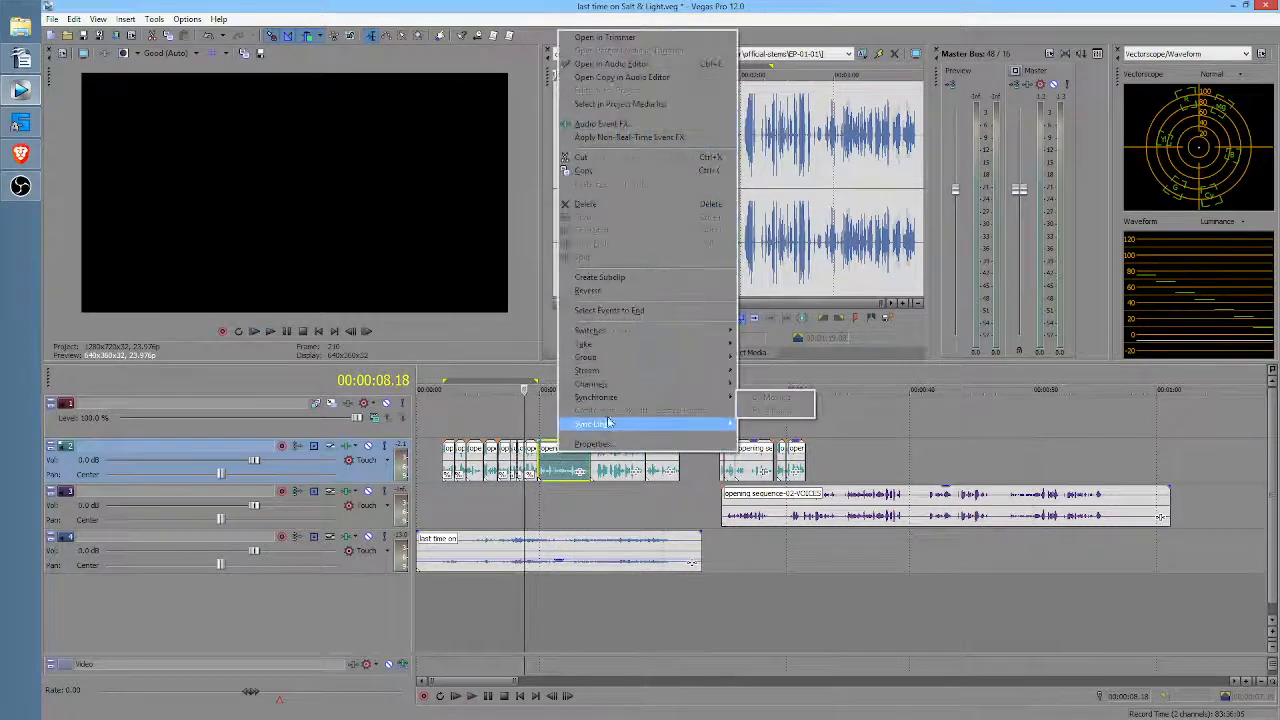
{"action": "left_click", "coordinate": [770, 382]}
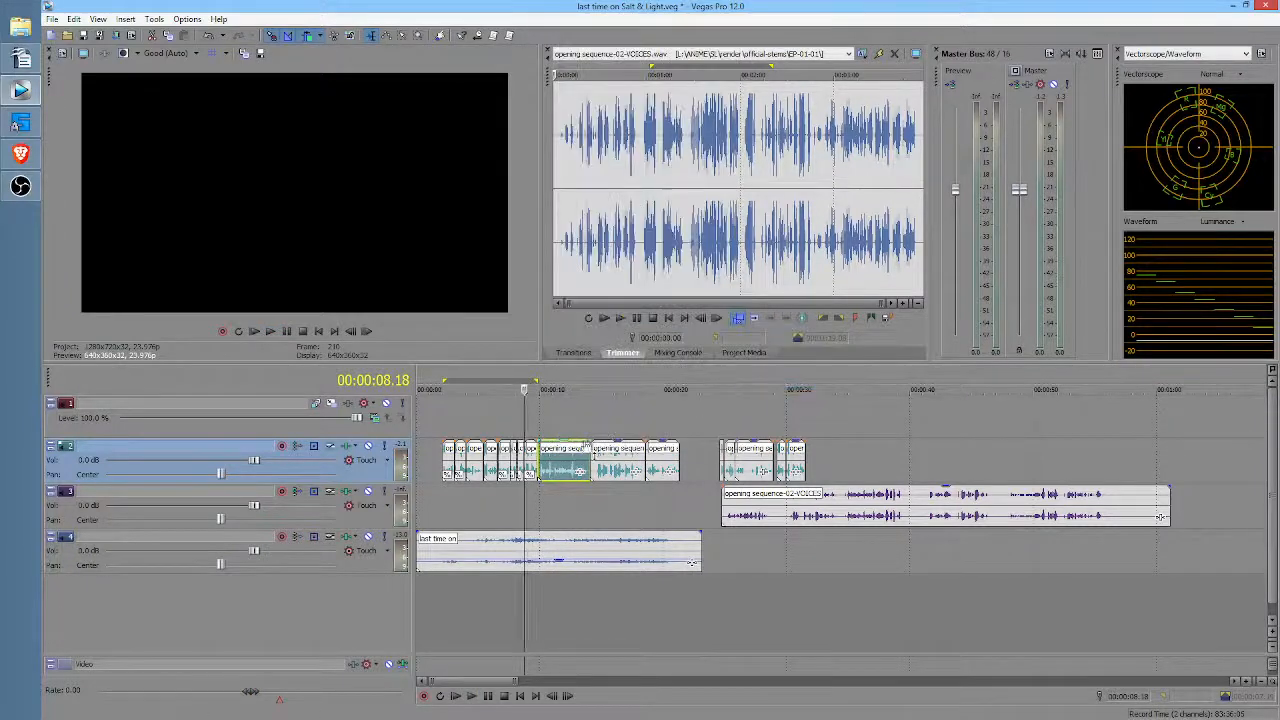
{"action": "left_click_drag", "start_coordinate": [583, 444], "coordinate": [580, 454]}
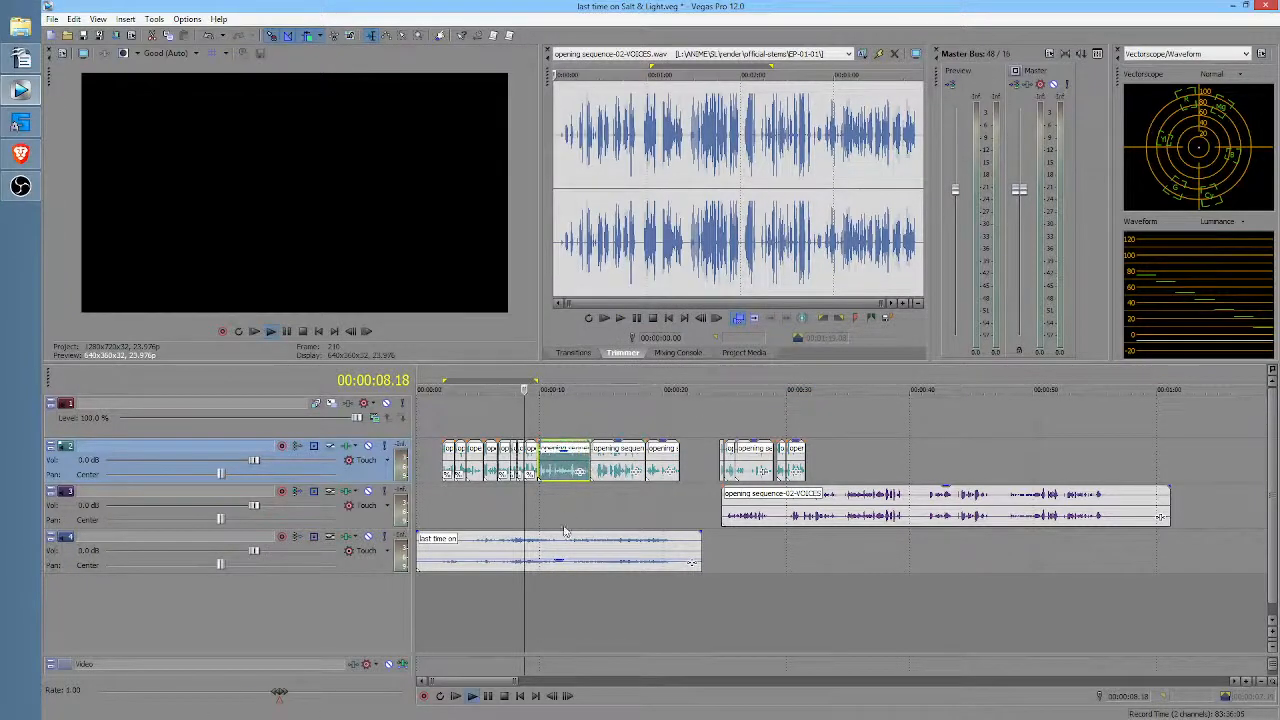
{"action": "left_click_drag", "start_coordinate": [598, 562], "coordinate": [600, 564]}
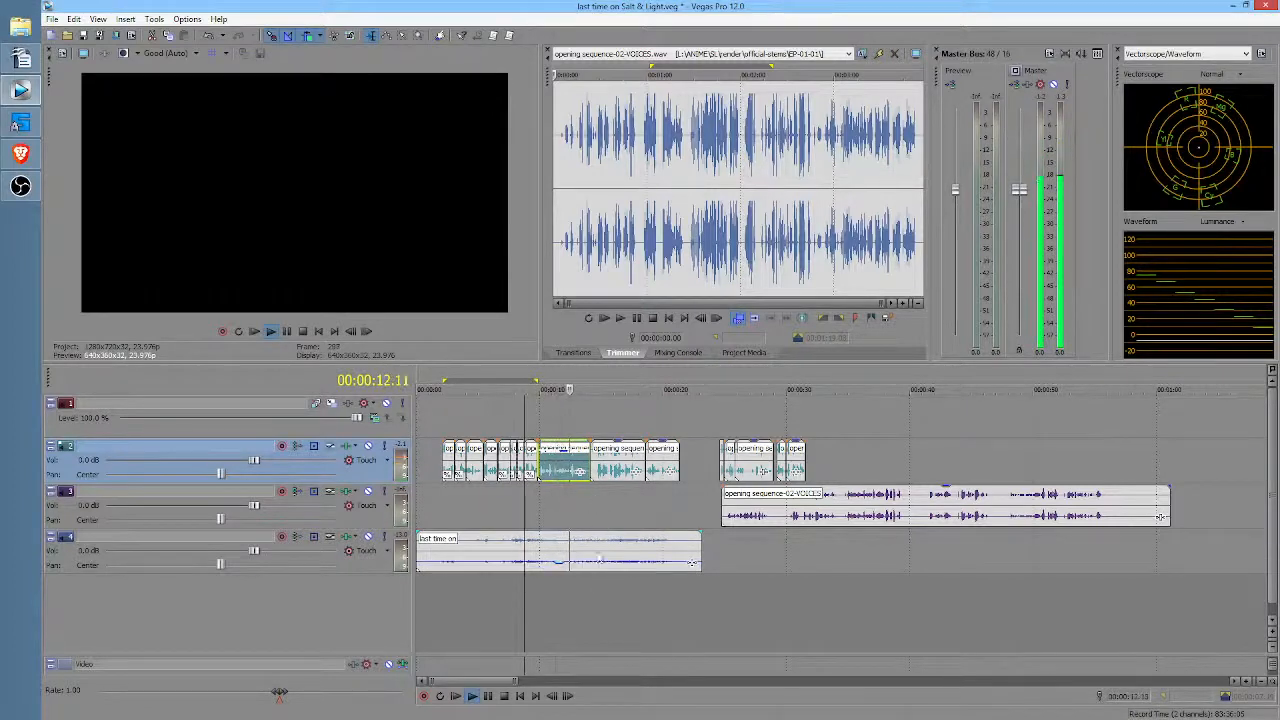
{"action": "scroll", "coordinate": [590, 495], "scroll_direction": "up", "scroll_amount": 2}
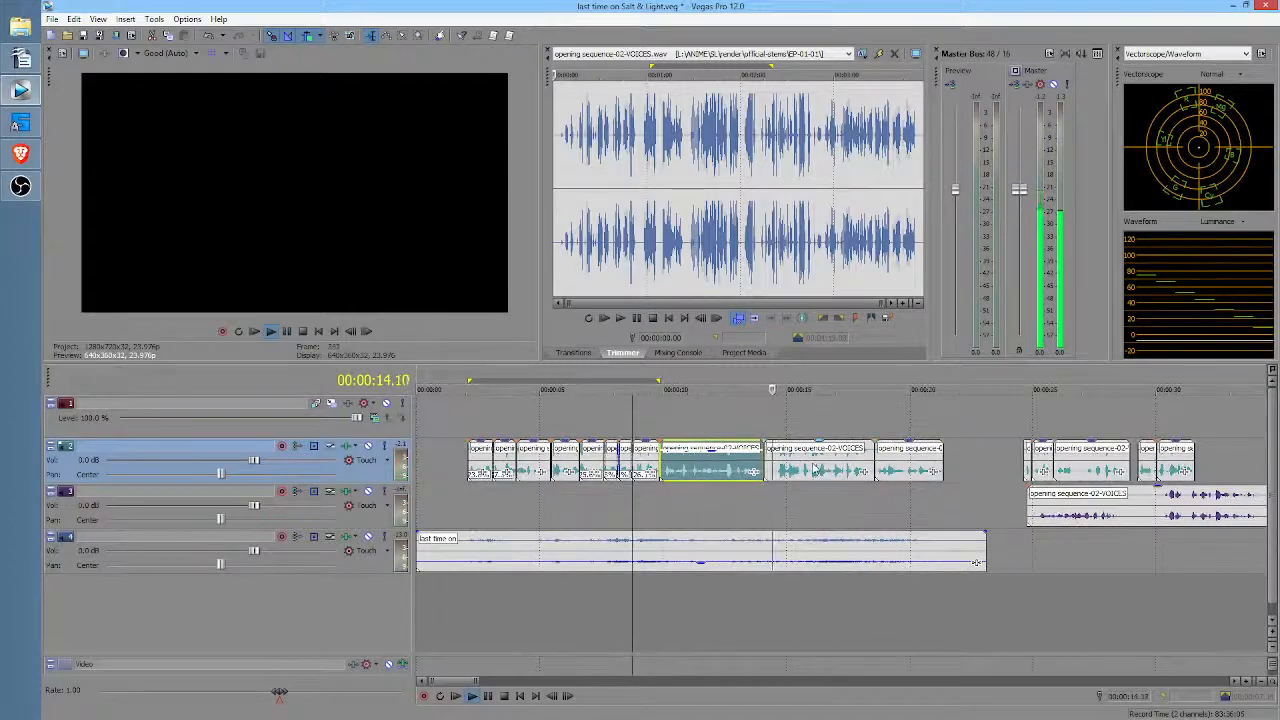
{"action": "key", "text": "space"}
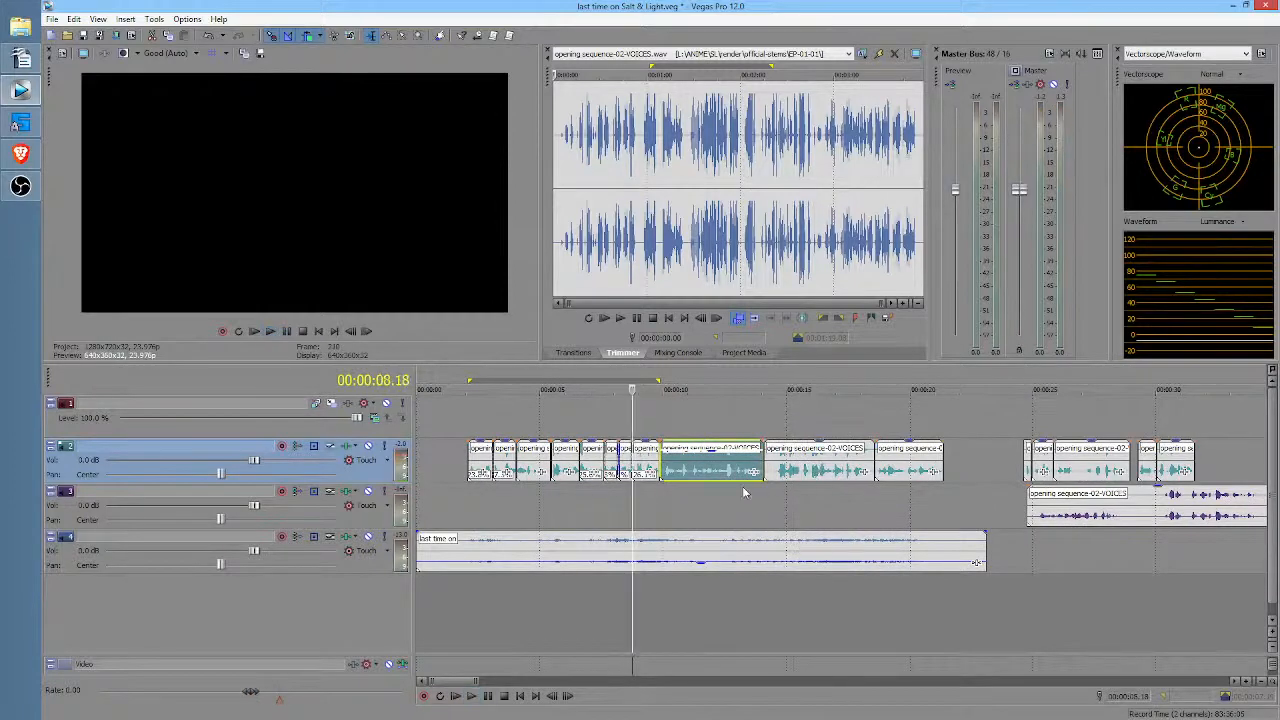
Step: Play the second group on the second track from 00:00:14.13 and place the cursor at its end
{"action": "left_click", "coordinate": [742, 487]}
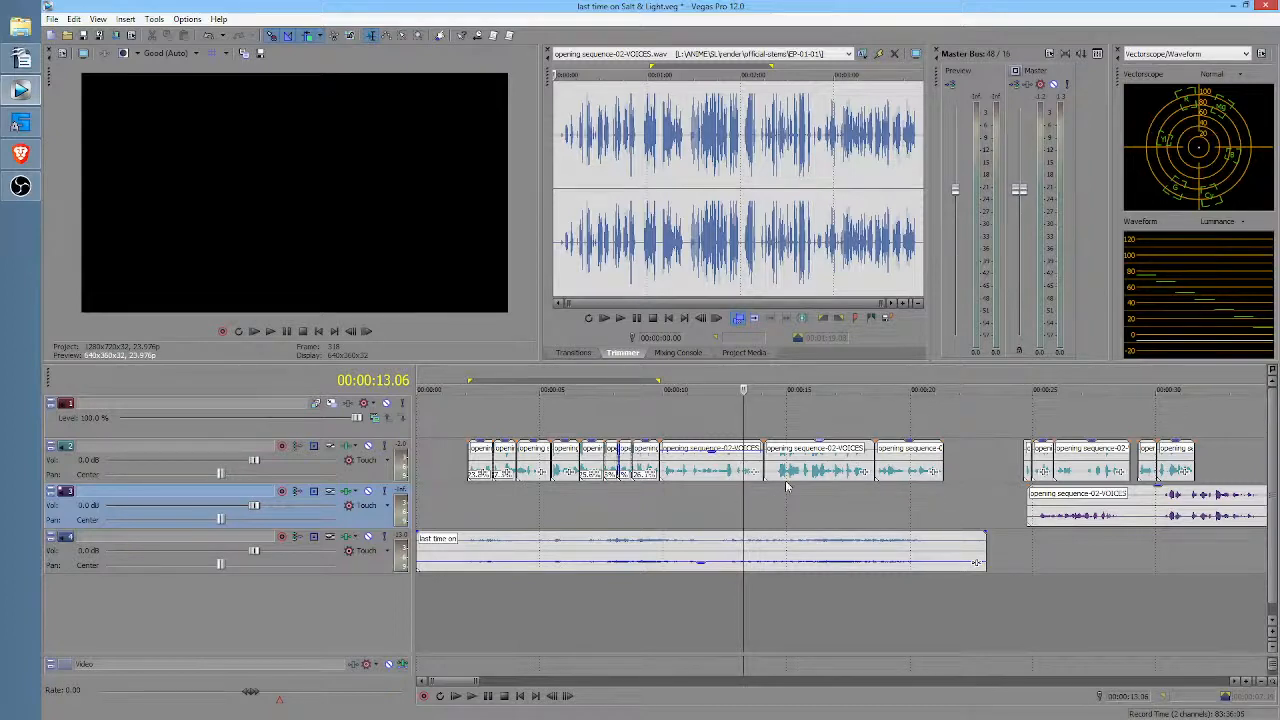
{"action": "left_click", "coordinate": [778, 492]}
{"action": "key", "text": "space"}
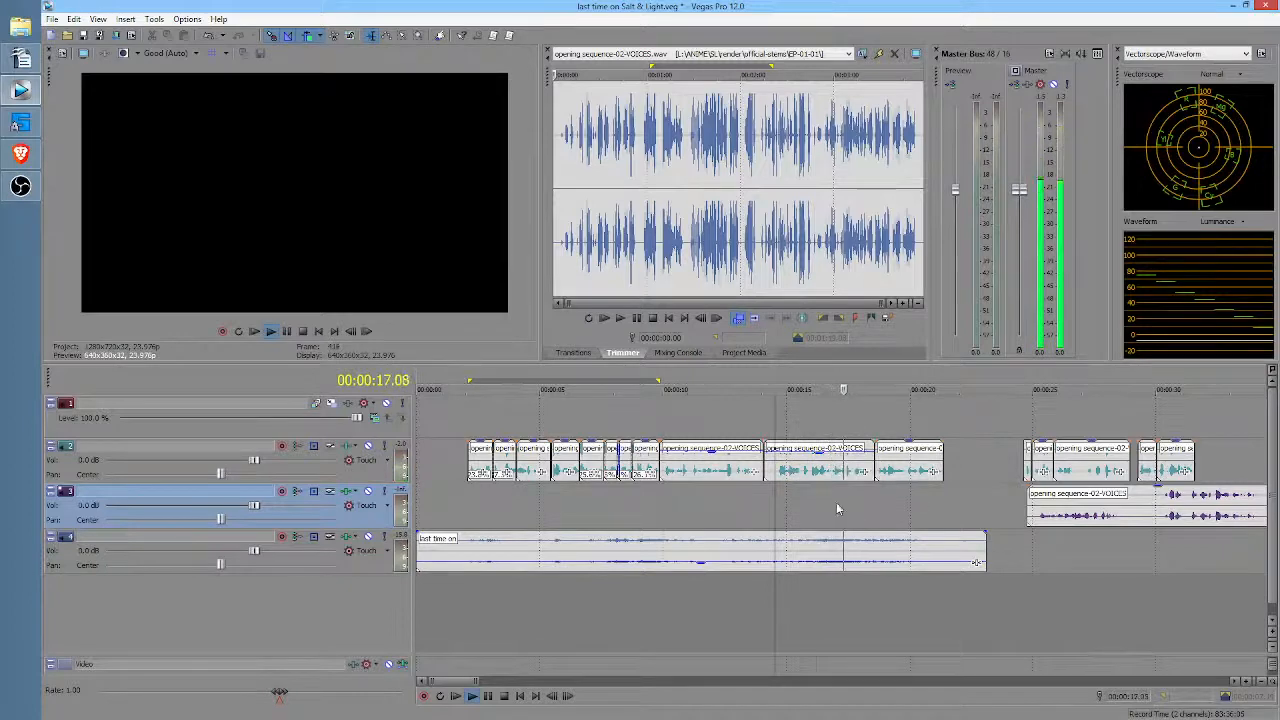
{"action": "scroll", "coordinate": [838, 509], "scroll_direction": "right", "scroll_amount": 2}
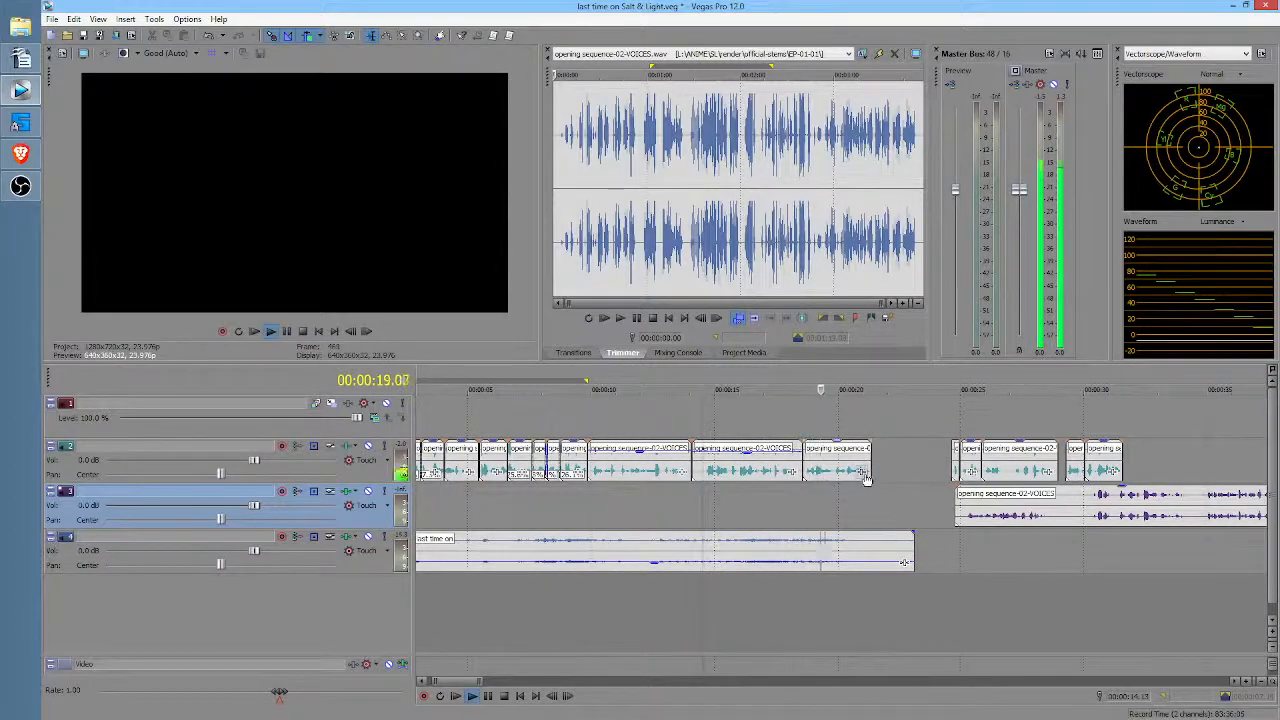
{"action": "key", "text": "space"}
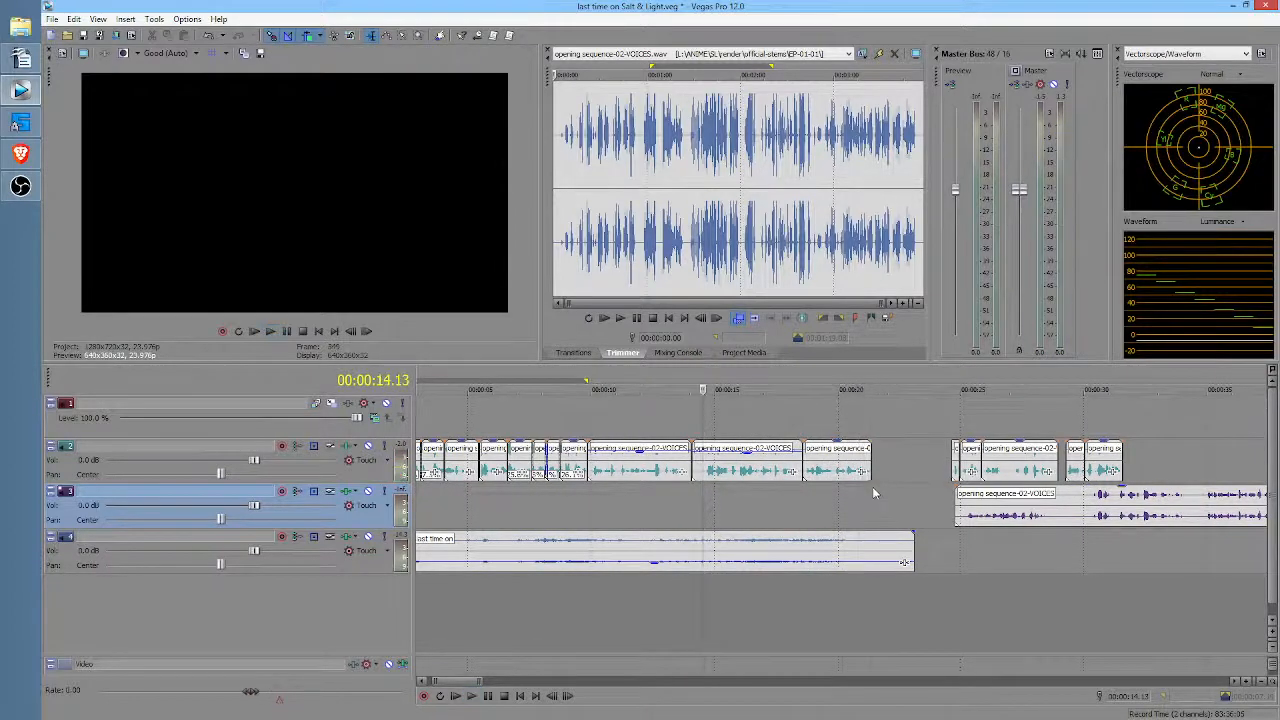
{"action": "left_click", "coordinate": [872, 492]}
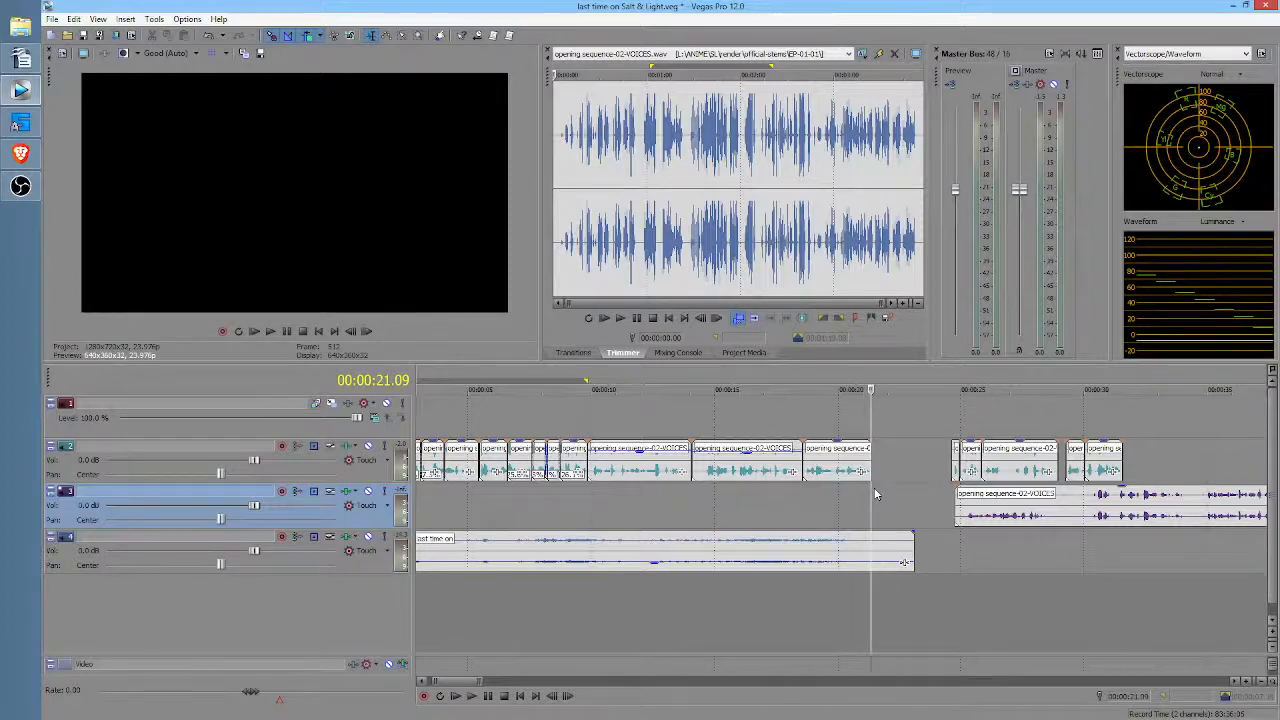
Step: Play the third-track voice clip from 00:00:47.23 and 00:00:41.08, and trim its beginning to 00:00:41.07
{"action": "scroll", "coordinate": [1083, 515], "scroll_direction": "down", "scroll_amount": 3}
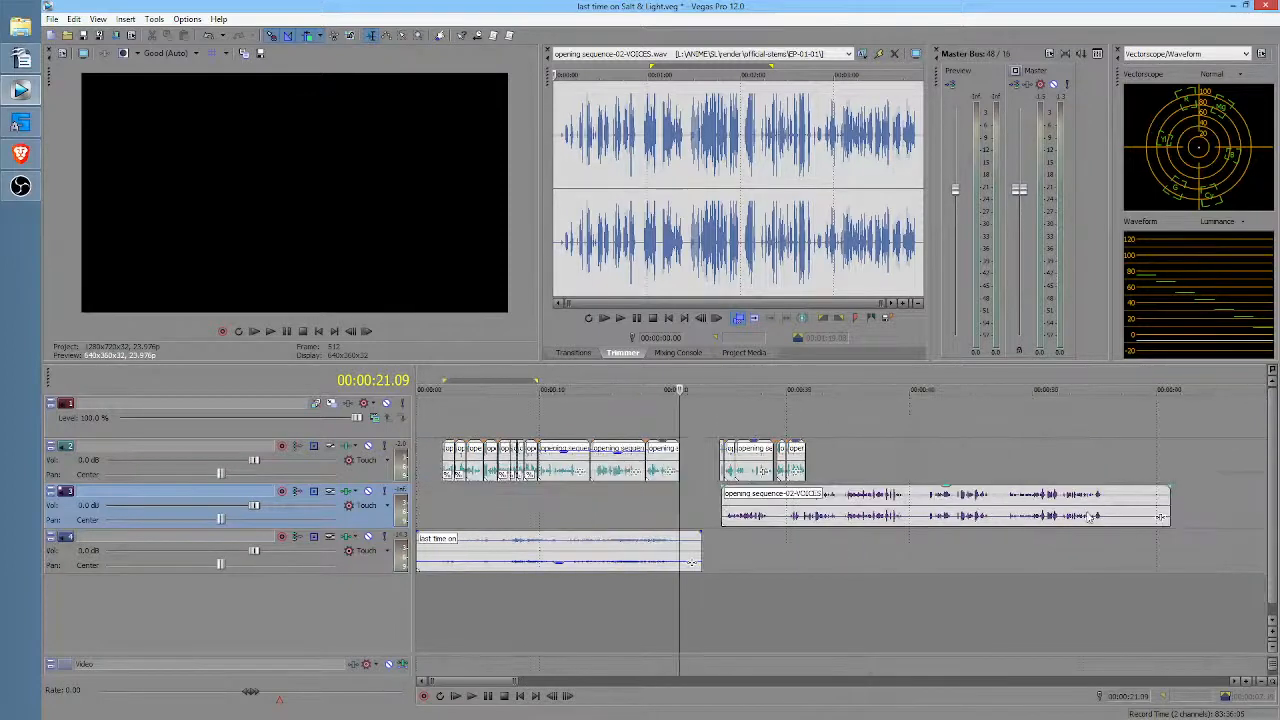
{"action": "left_click", "coordinate": [1008, 510]}
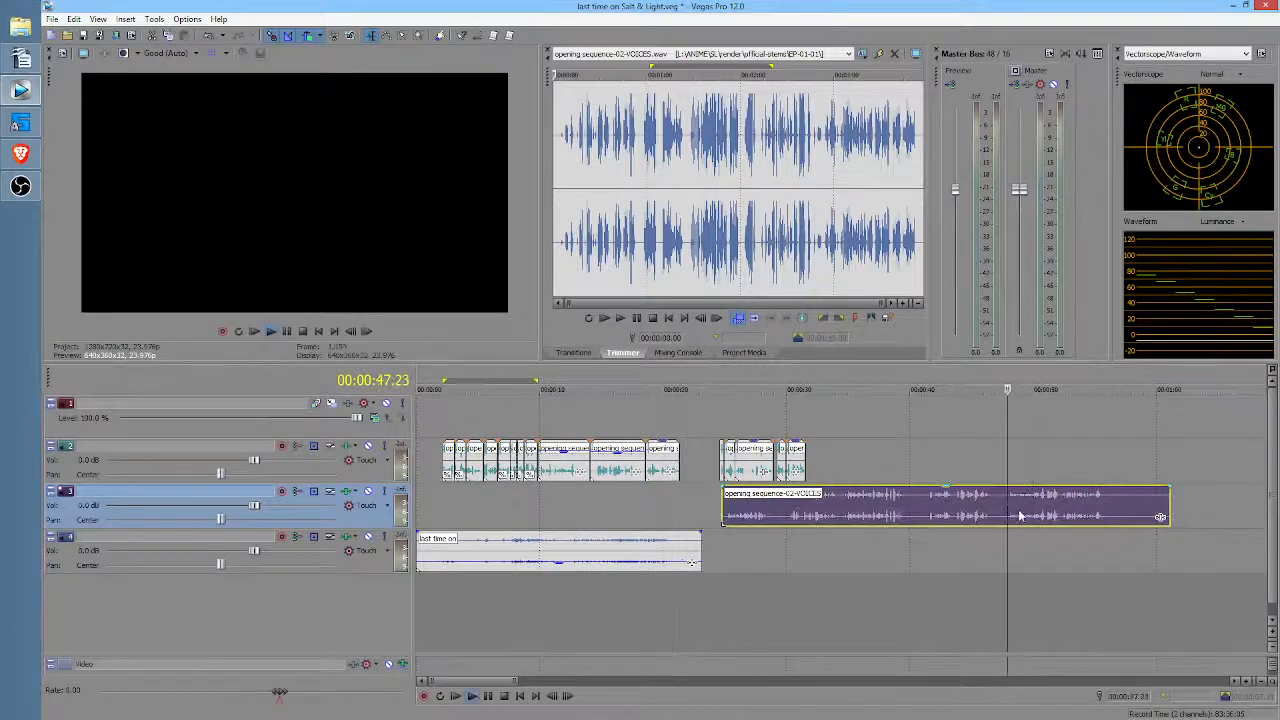
{"action": "key", "text": "space"}
{"action": "key", "text": "space"}
{"action": "left_click", "coordinate": [926, 510]}
{"action": "key", "text": "space"}
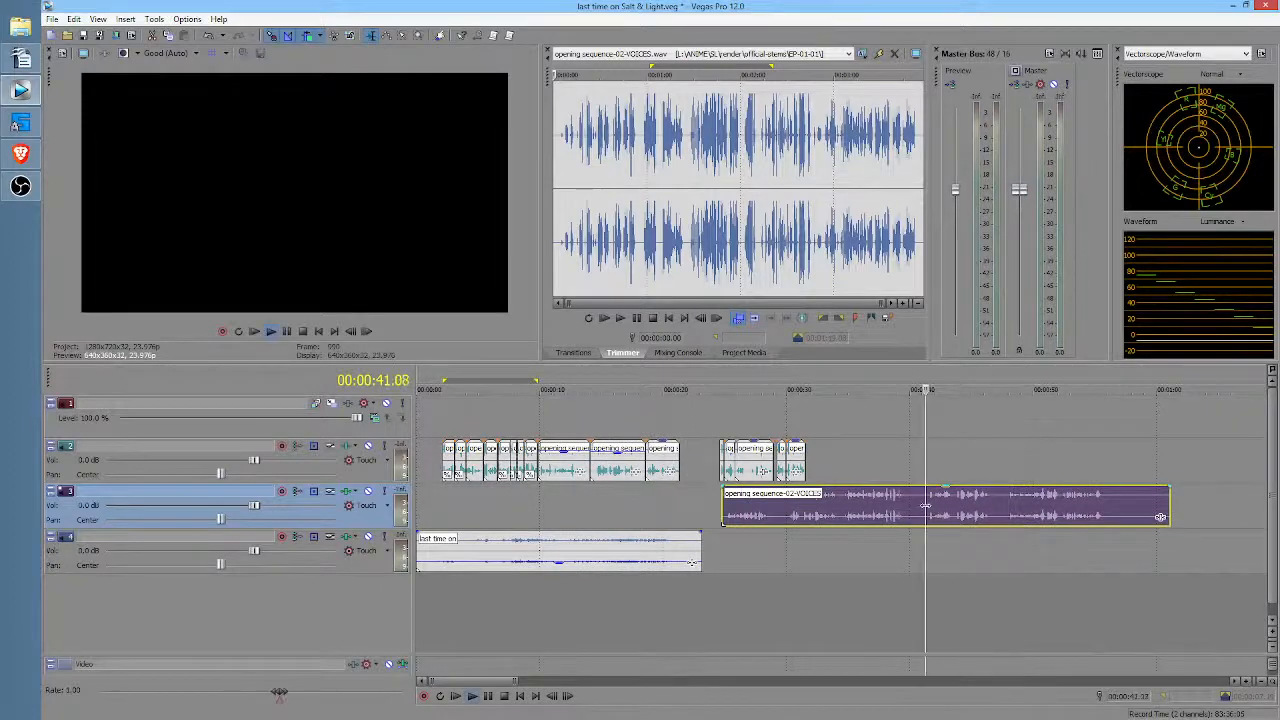
{"action": "key", "text": "space"}
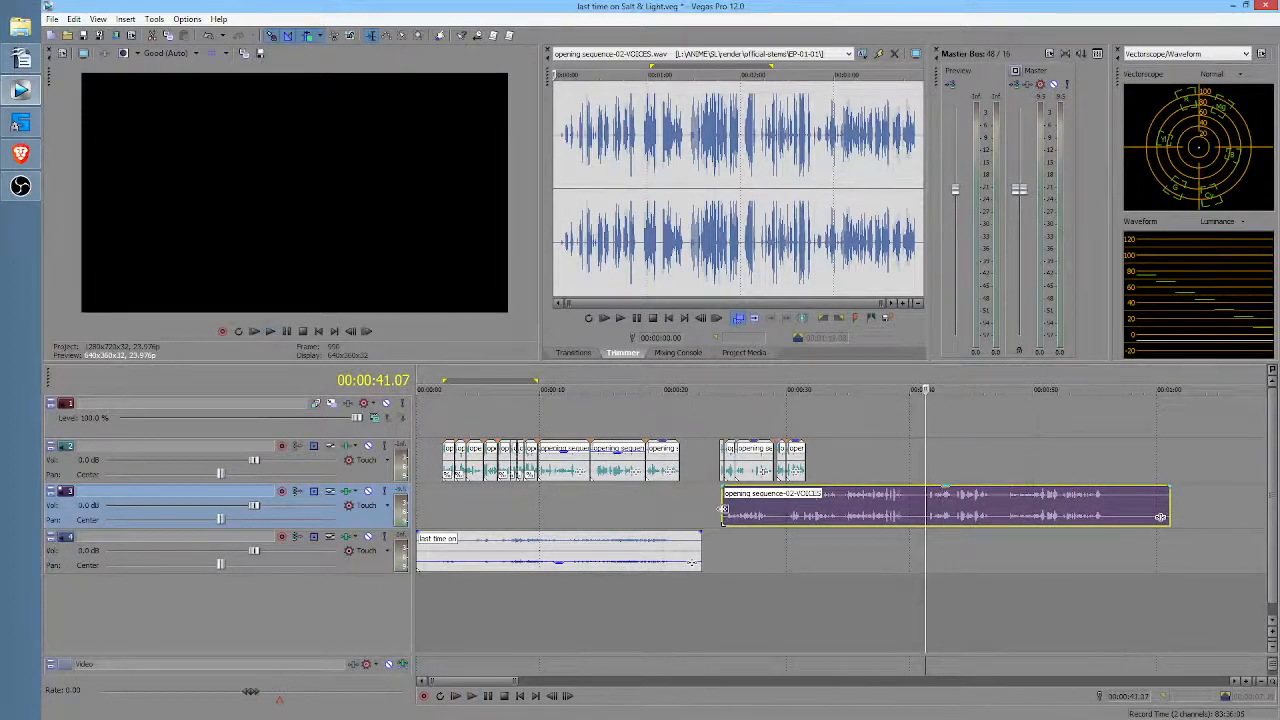
{"action": "left_click_drag", "start_coordinate": [724, 516], "coordinate": [926, 516]}
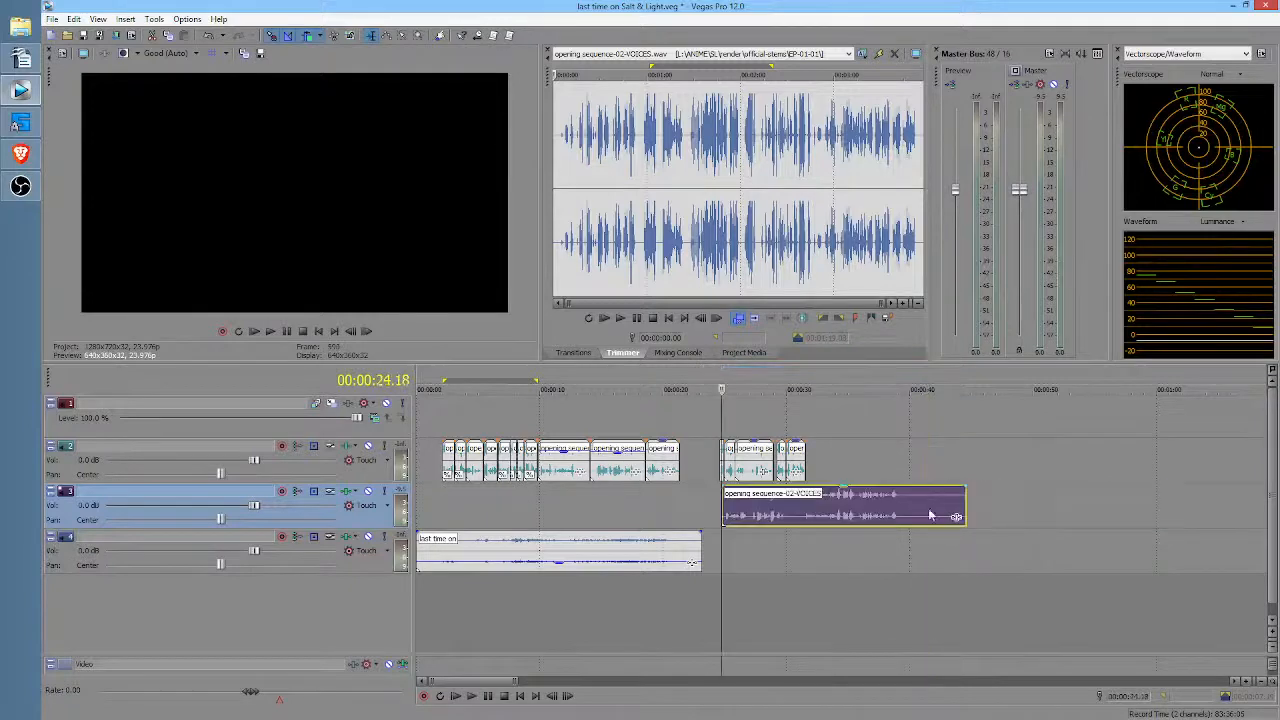
Step: Split the trimmed voice clip at about 00:00:30 and move its later part to start at 00:00:44.05
{"action": "left_click", "coordinate": [792, 510]}
{"action": "key", "text": "s"}
{"action": "left_click_drag", "start_coordinate": [829, 510], "coordinate": [1000, 508]}
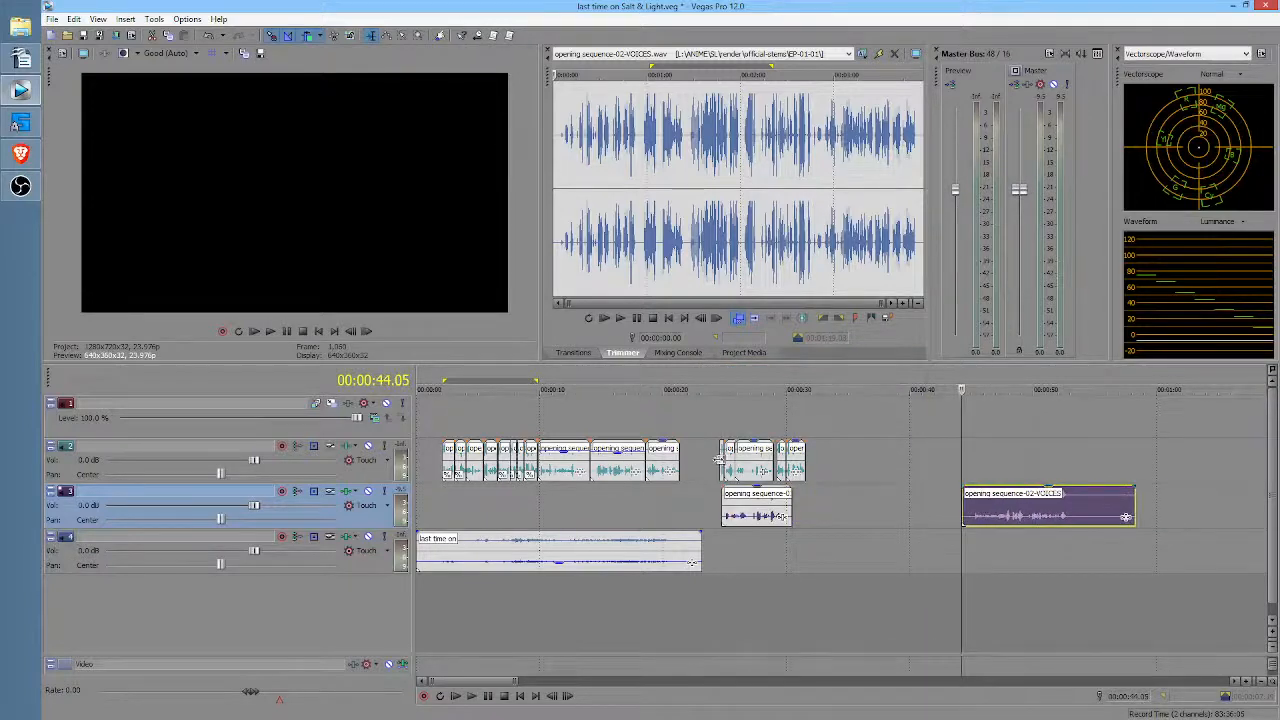
Step: Shift the last group on the second track later to start at about 00:00:28
{"action": "left_click", "coordinate": [719, 461]}
{"action": "scroll", "coordinate": [721, 463], "scroll_direction": "up", "scroll_amount": 3}
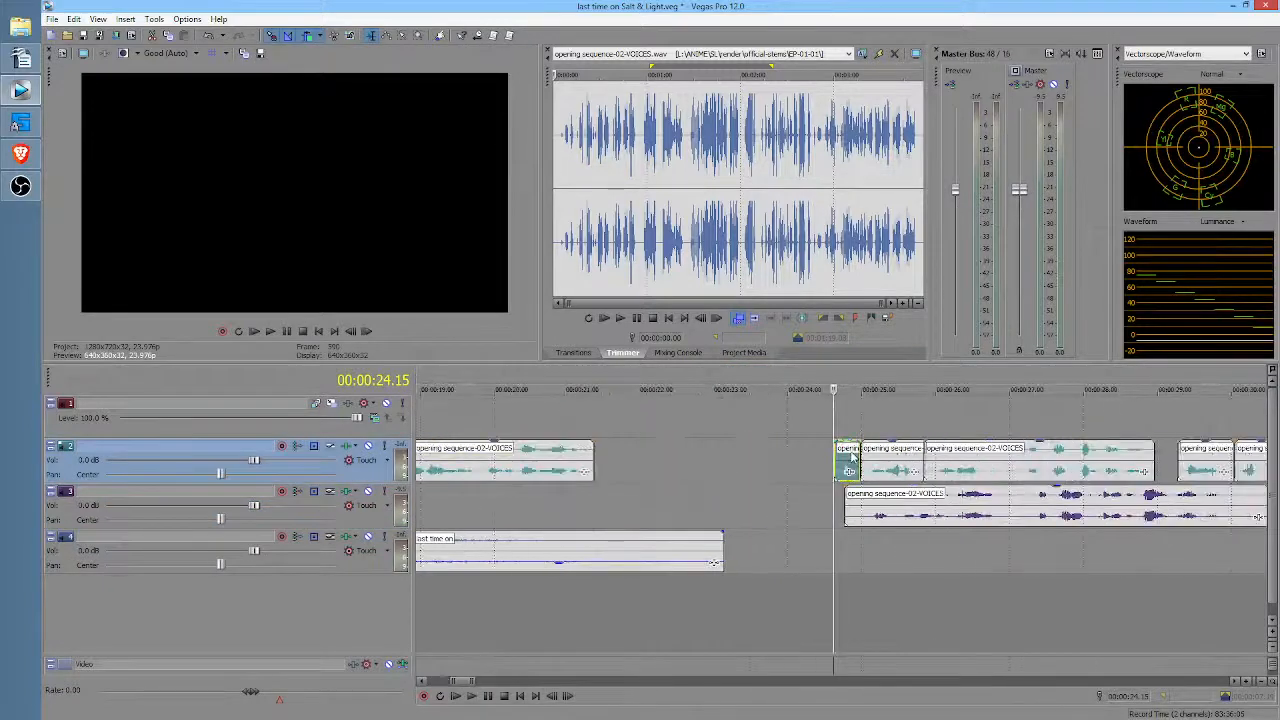
{"action": "left_click_drag", "start_coordinate": [848, 458], "coordinate": [1108, 460]}
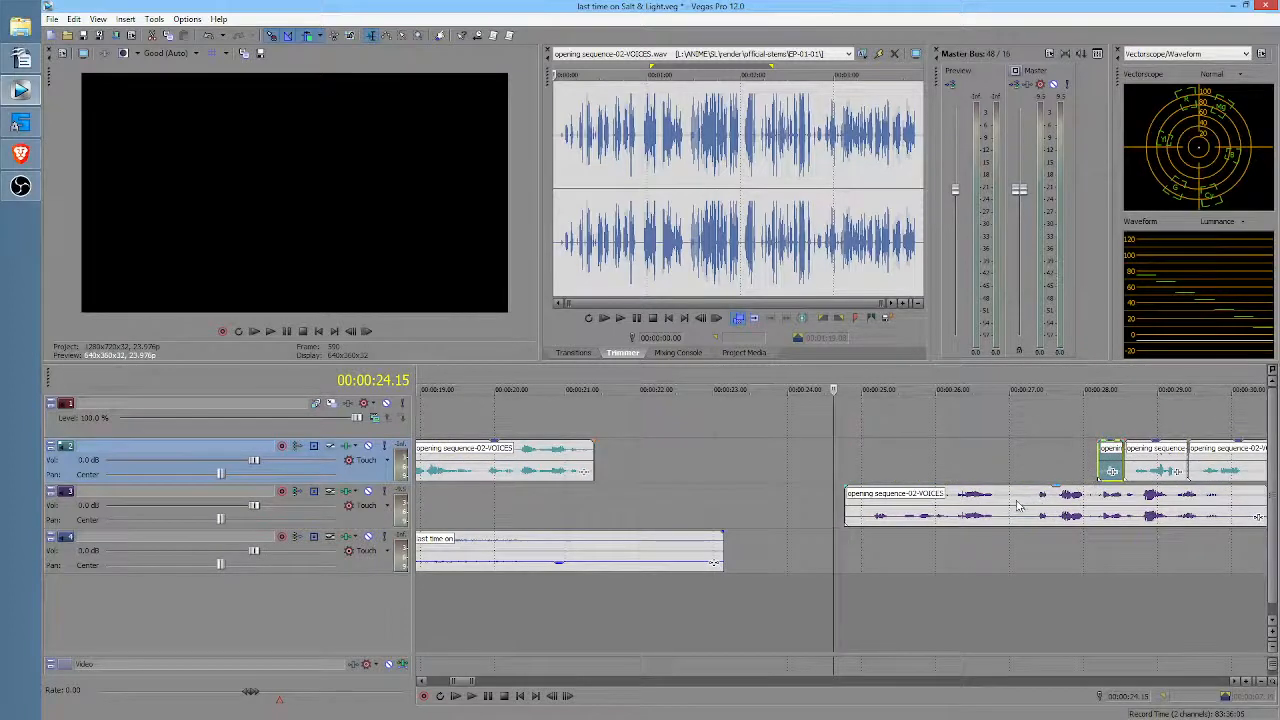
Step: Move the split-off voice piece to the second track and trim its start so it directly follows the second group
{"action": "left_click_drag", "start_coordinate": [1018, 503], "coordinate": [769, 507]}
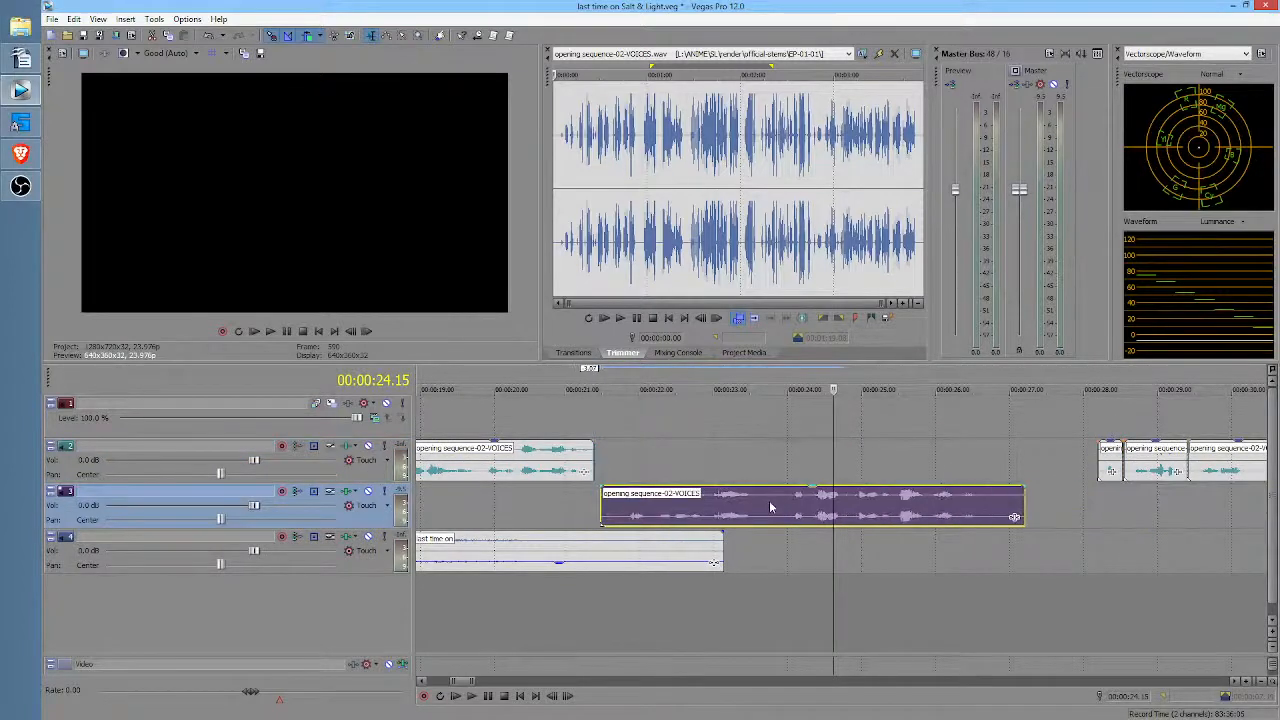
{"action": "left_click_drag", "start_coordinate": [729, 469], "coordinate": [694, 466]}
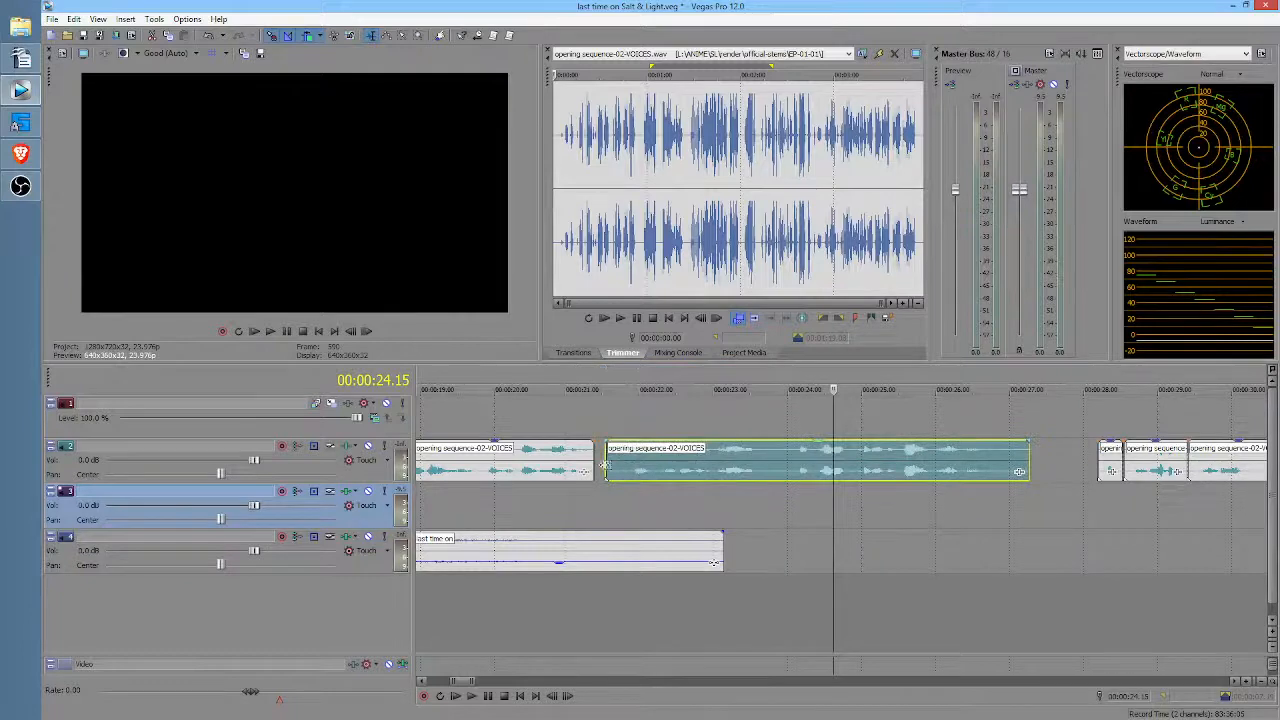
{"action": "left_click_drag", "start_coordinate": [605, 465], "coordinate": [669, 467]}
{"action": "scroll", "coordinate": [729, 481], "scroll_direction": "down", "scroll_amount": 2}
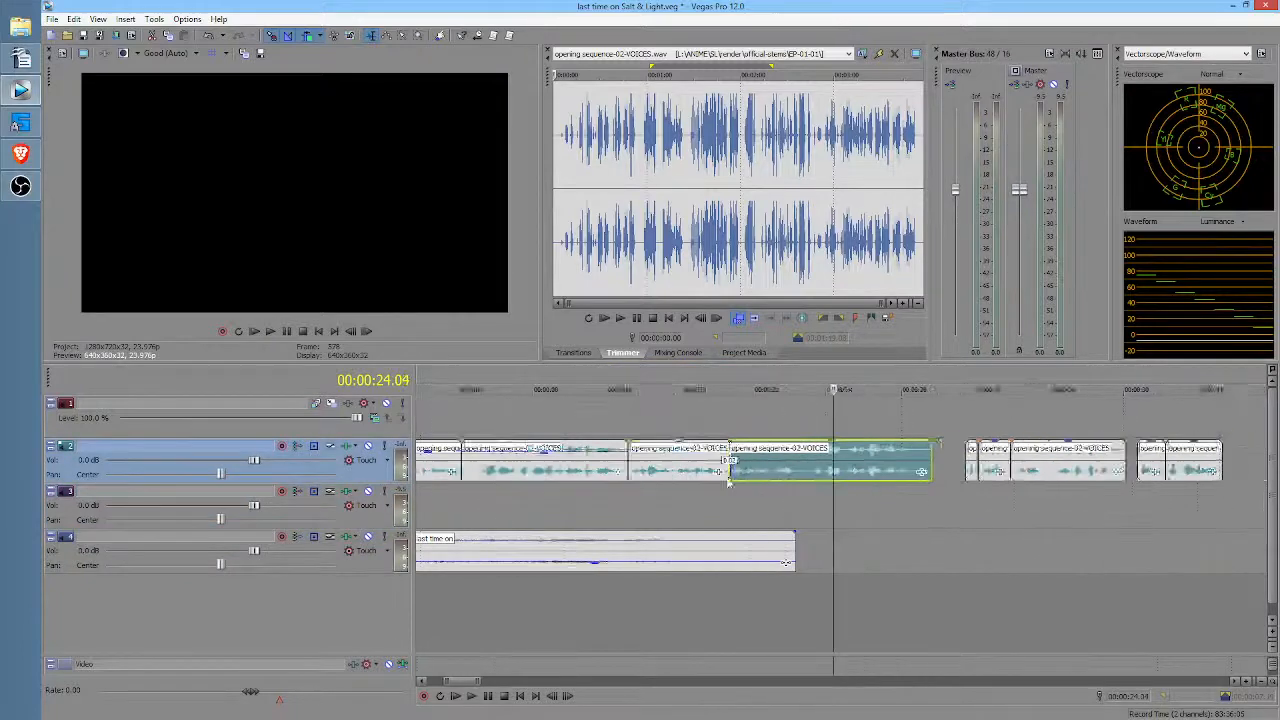
{"action": "scroll", "coordinate": [729, 481], "scroll_direction": "down", "scroll_amount": 5}
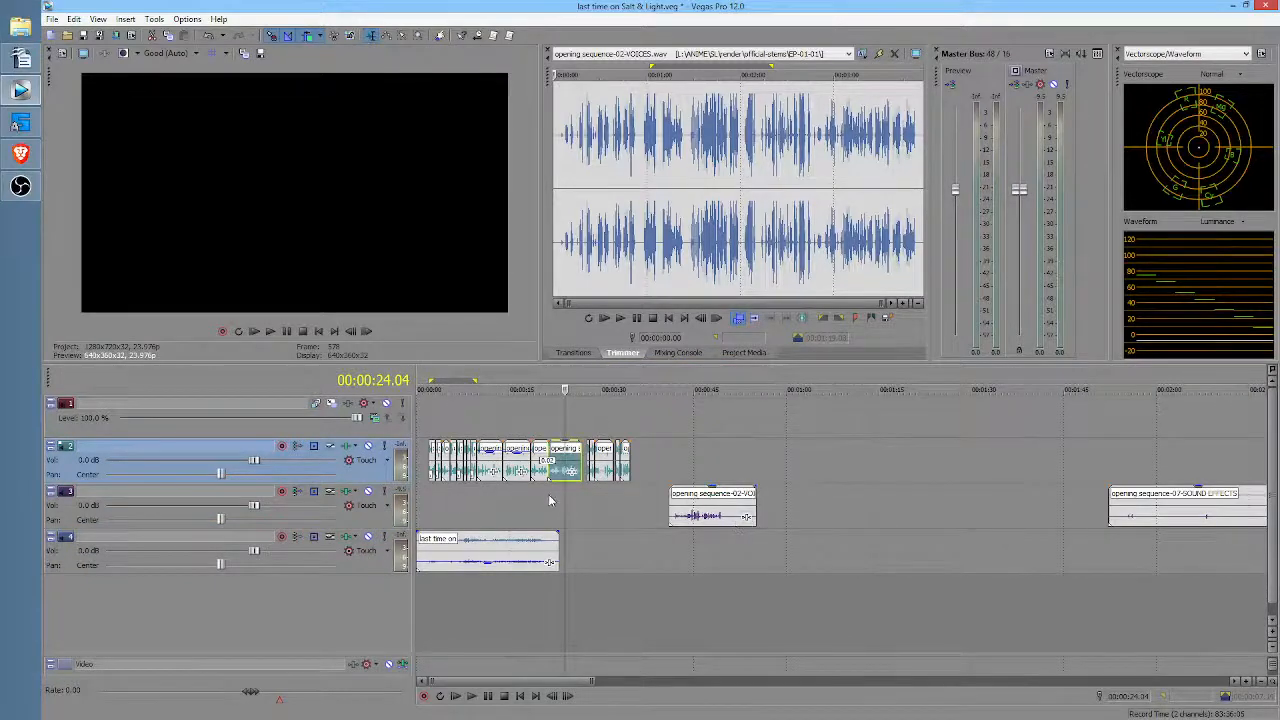
Step: Move the leftover third-track voice clip later, to start shortly before 00:01:00, and play the recap from 00:00:02.02
{"action": "left_click", "coordinate": [430, 505]}
{"action": "left_click_drag", "start_coordinate": [706, 505], "coordinate": [784, 505]}
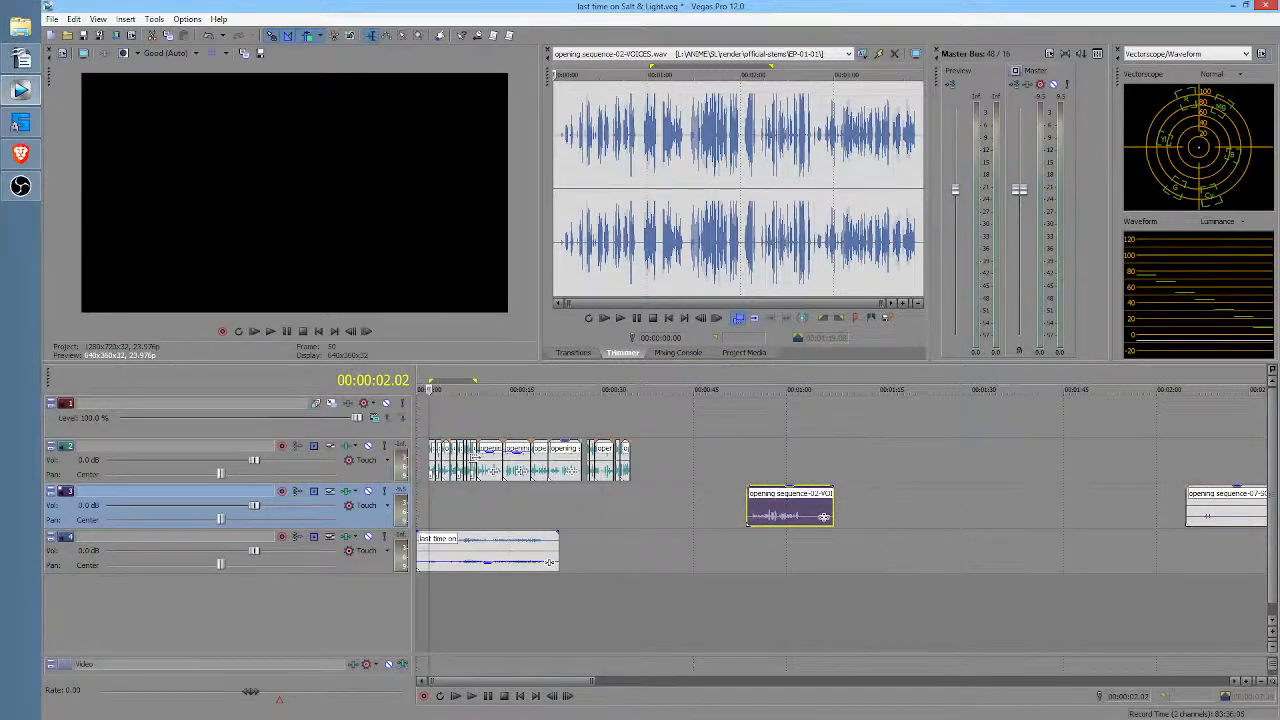
{"action": "left_click", "coordinate": [431, 500]}
{"action": "key", "text": "space"}
{"action": "scroll", "coordinate": [431, 500], "scroll_direction": "up", "scroll_amount": 3}
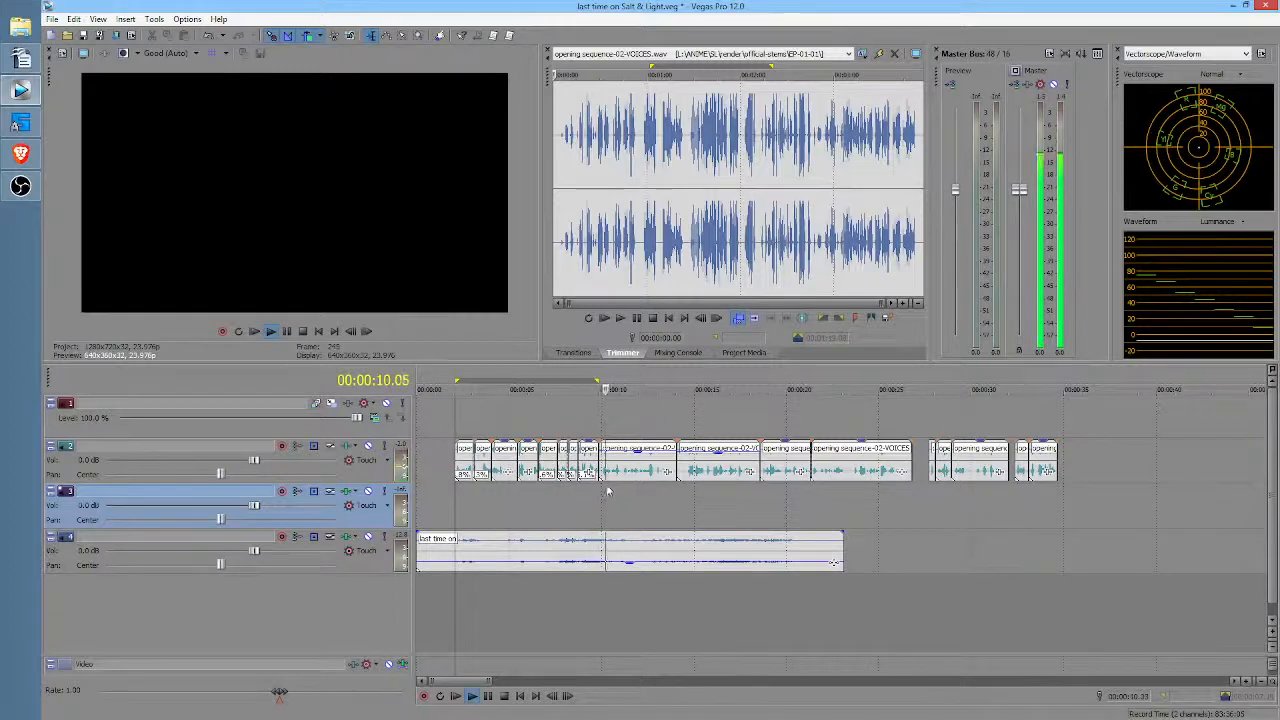
{"action": "key", "text": "space"}
{"action": "mouse_move", "coordinate": [609, 474]}
{"action": "left_mouse_down"}
{"action": "mouse_move", "coordinate": [633, 472]}
{"action": "mouse_move", "coordinate": [607, 476]}
{"action": "left_mouse_up"}
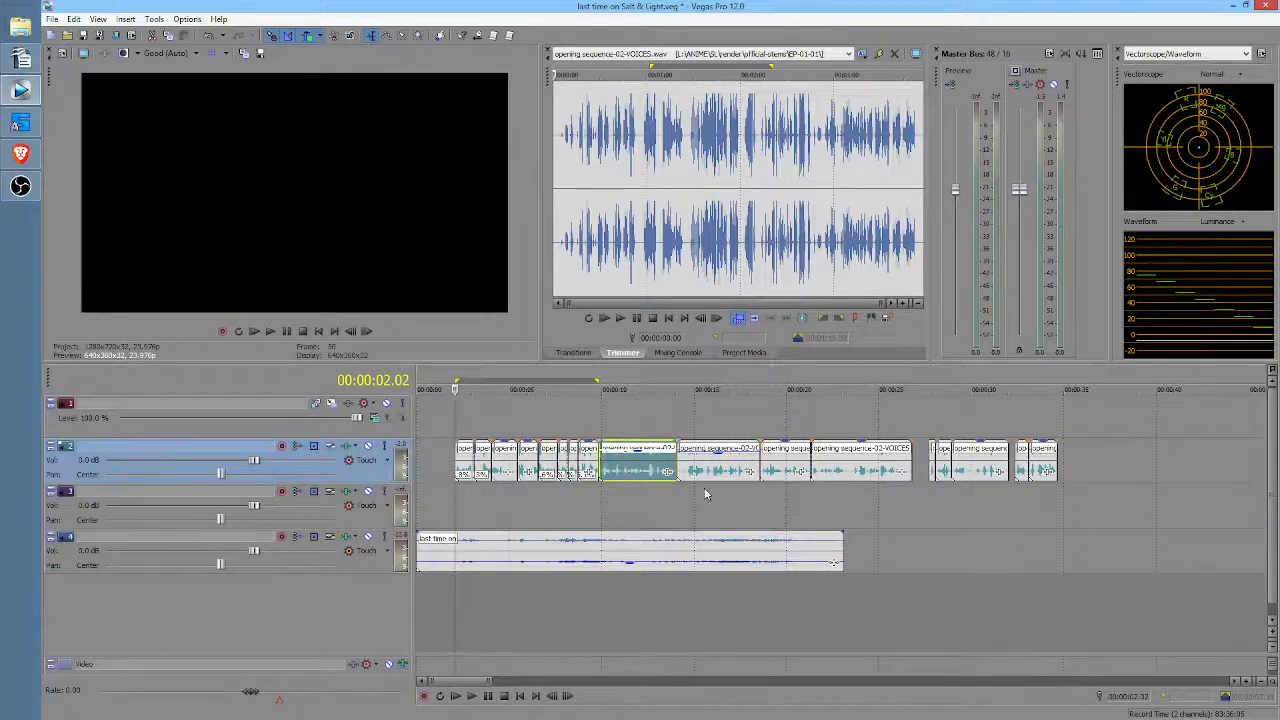
Step: Play the assembled dialogue from 00:00:12.14 and shift the last group later to start at about 00:00:34
{"action": "left_click", "coordinate": [649, 512]}
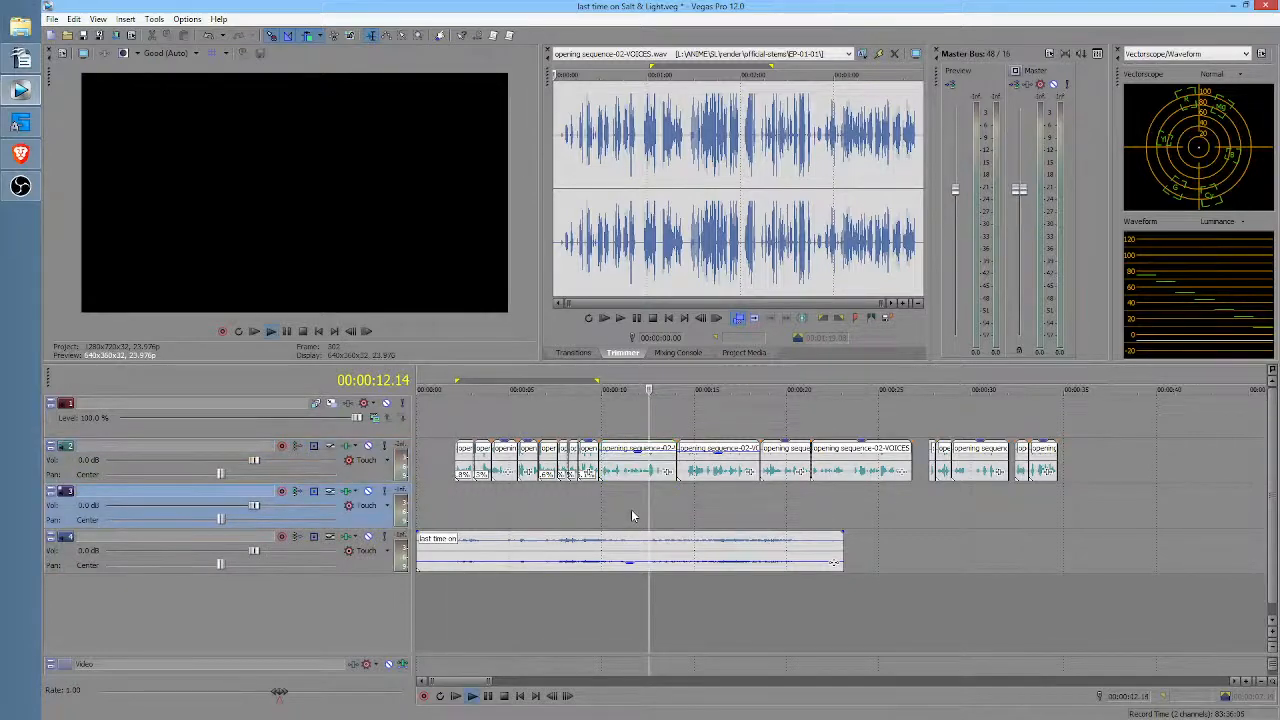
{"action": "key", "text": "space"}
{"action": "key", "text": "space"}
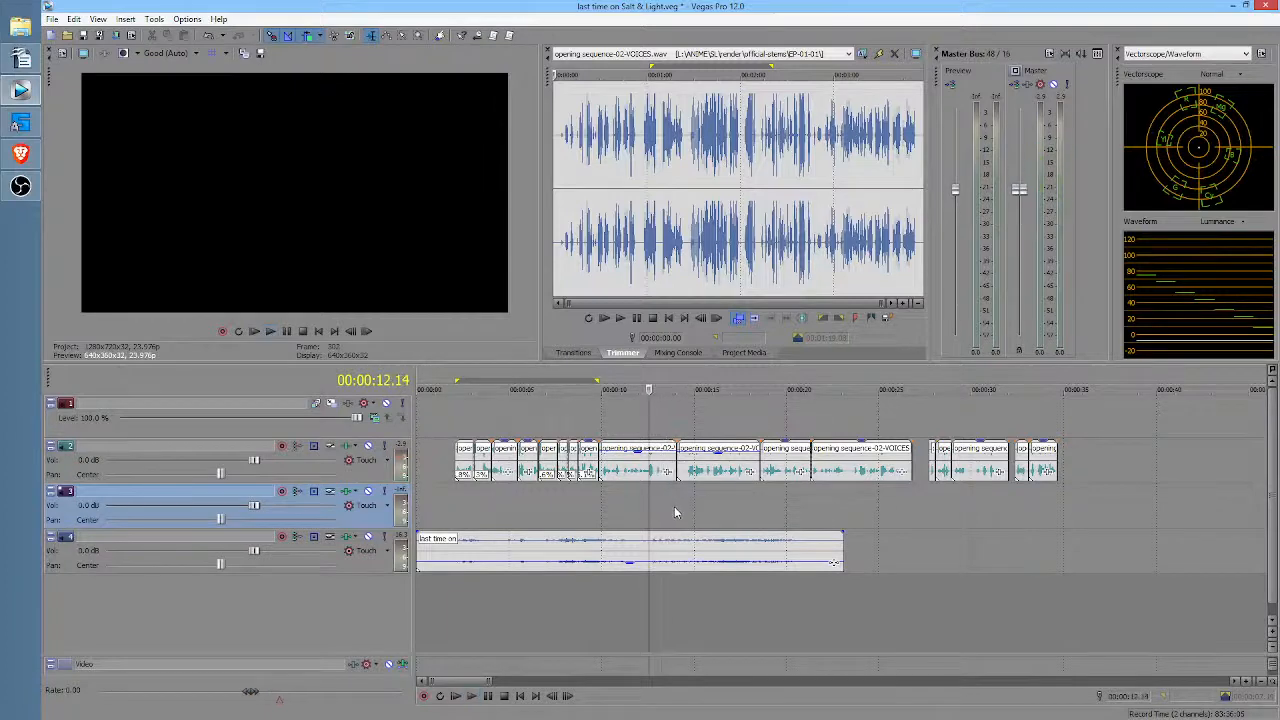
{"action": "key", "text": "space"}
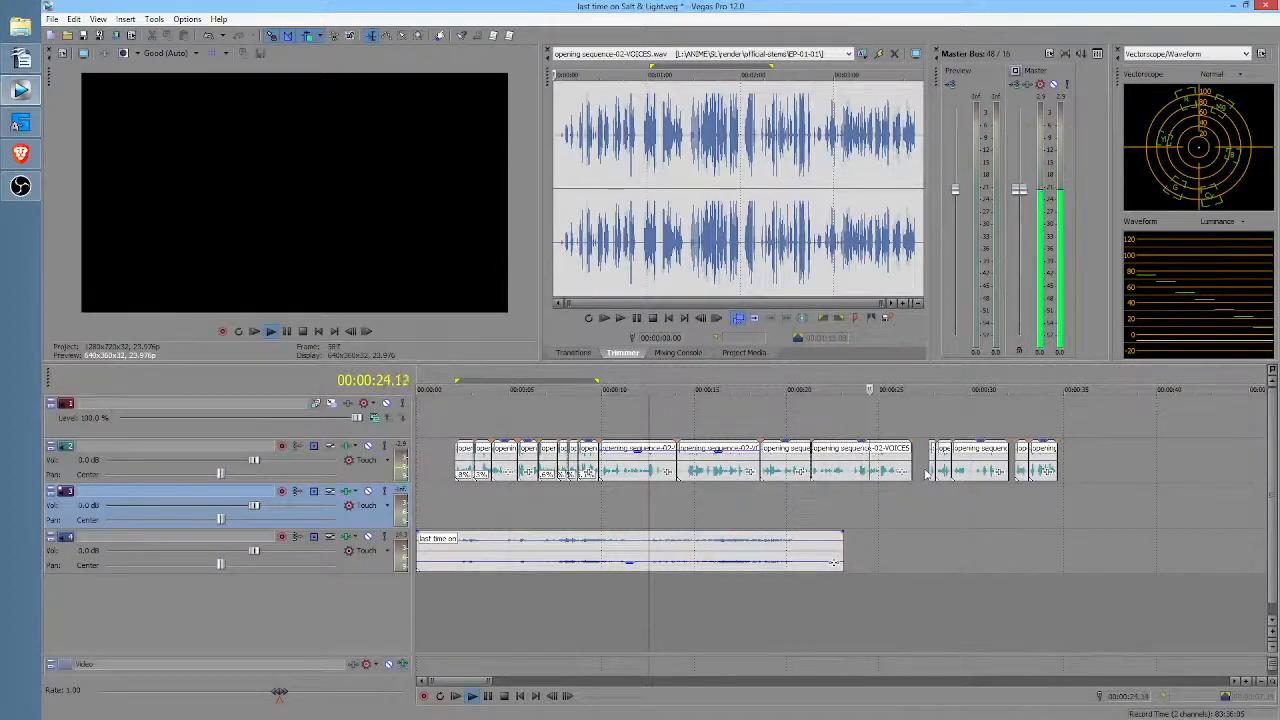
{"action": "left_click_drag", "start_coordinate": [933, 472], "coordinate": [1050, 497]}
{"action": "key", "text": "space"}
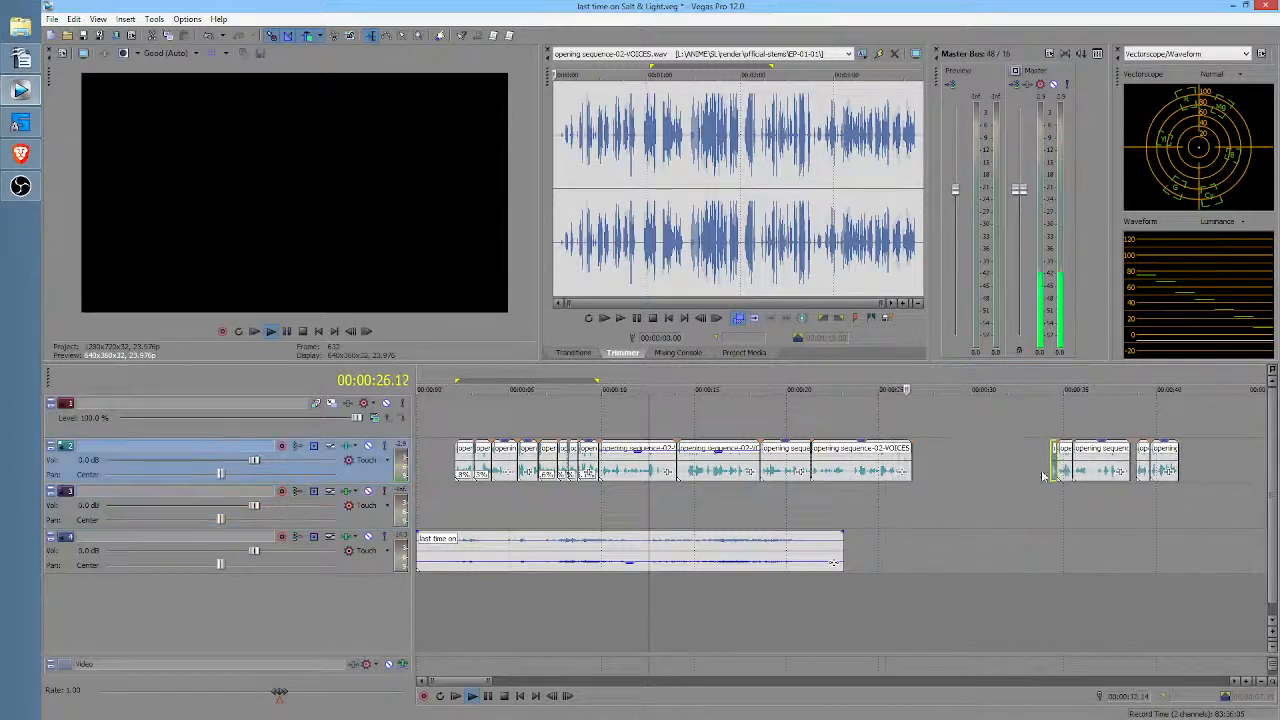
Step: Play the last group on the second track from 00:00:34.07
{"action": "left_click", "coordinate": [1050, 497]}
{"action": "key", "text": "space"}
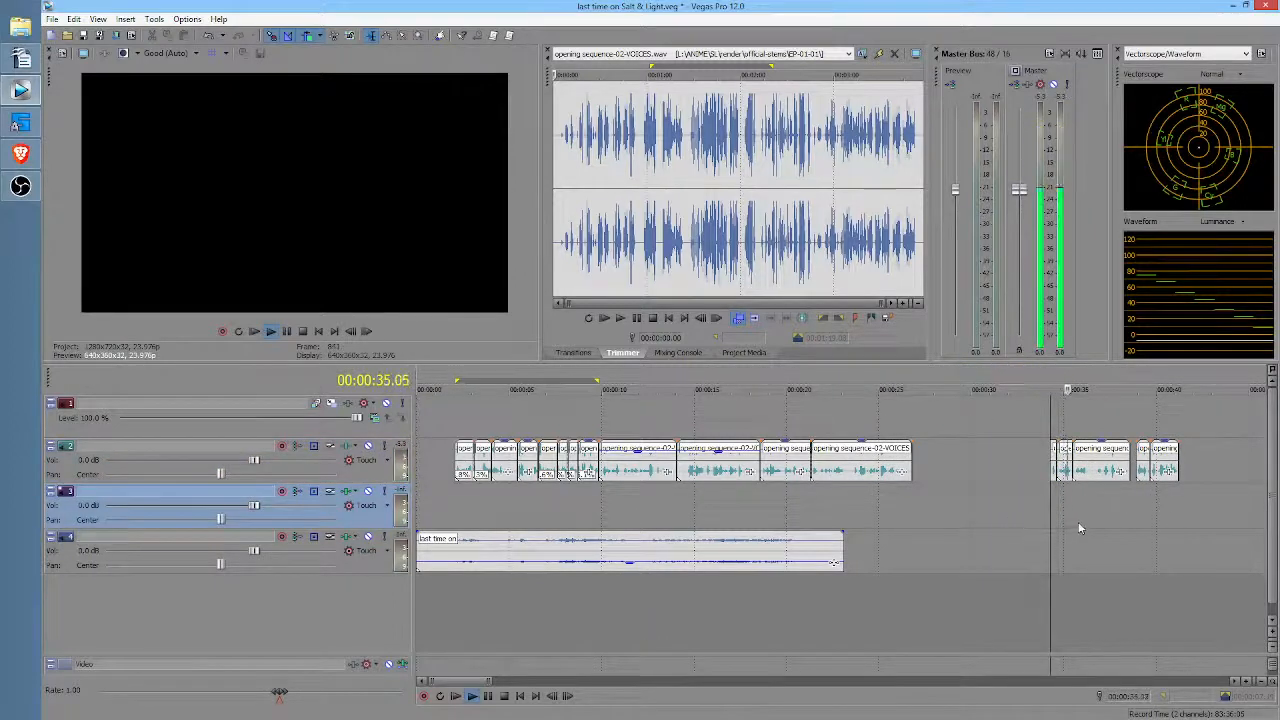
{"action": "key", "text": "space"}
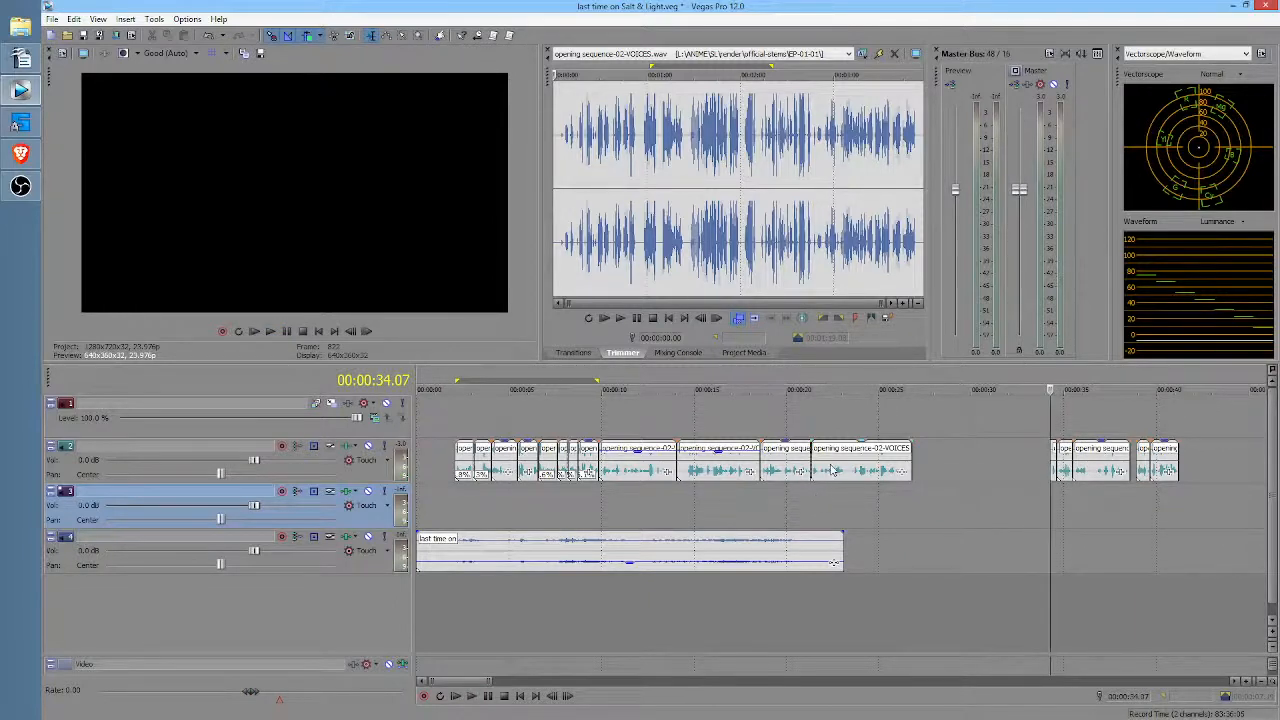
Step: Play the dialogue from 00:00:18.14 and again from the start of the newly added voice piece
{"action": "left_click", "coordinate": [760, 503]}
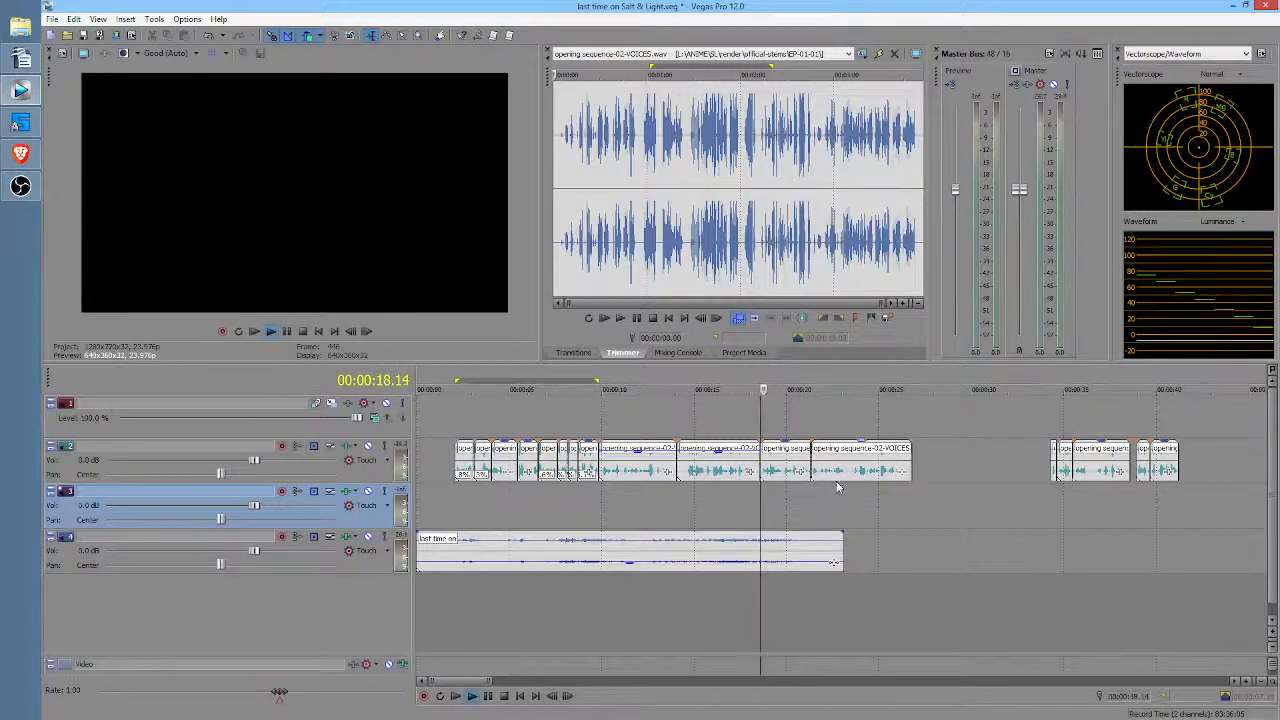
{"action": "left_click", "coordinate": [843, 470]}
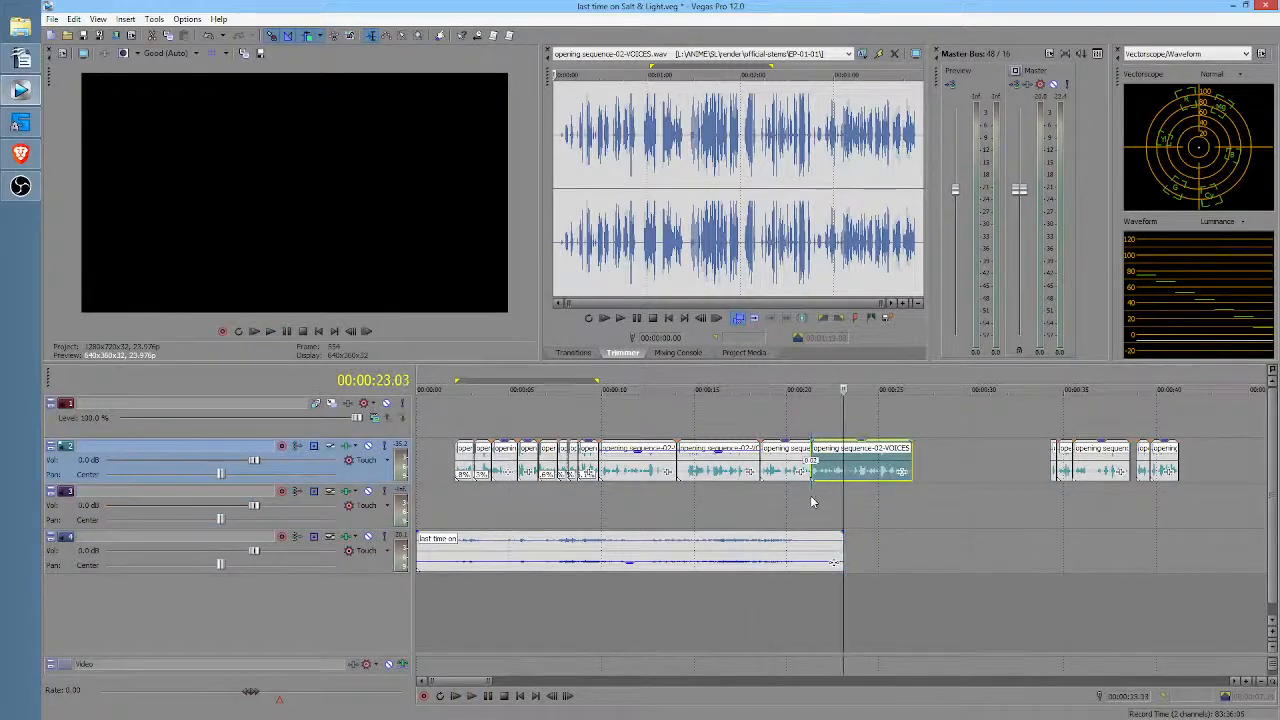
{"action": "left_click", "coordinate": [812, 500]}
{"action": "key", "text": "space"}
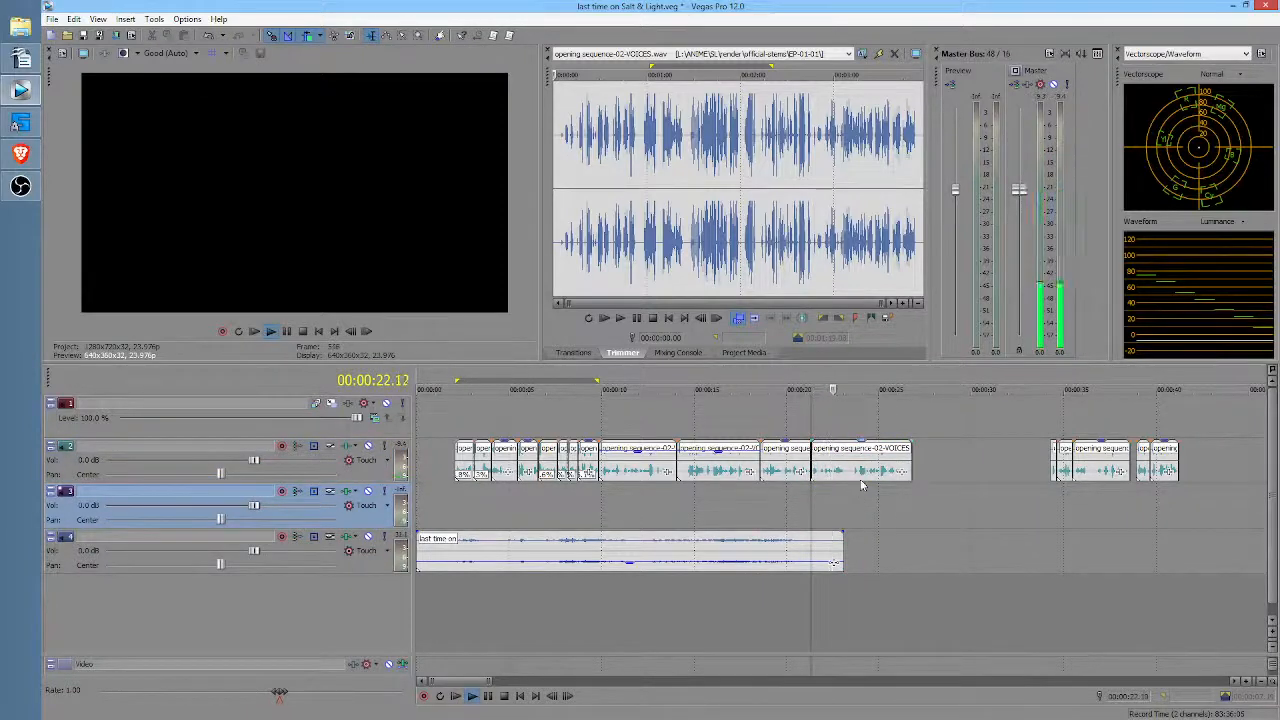
Step: Move the voice clip starting at about 21 s from track 2 to track 3, and pull the remaining track 2 clips back against the preceding clip
{"action": "key", "text": "space"}
{"action": "left_click", "coordinate": [856, 471]}
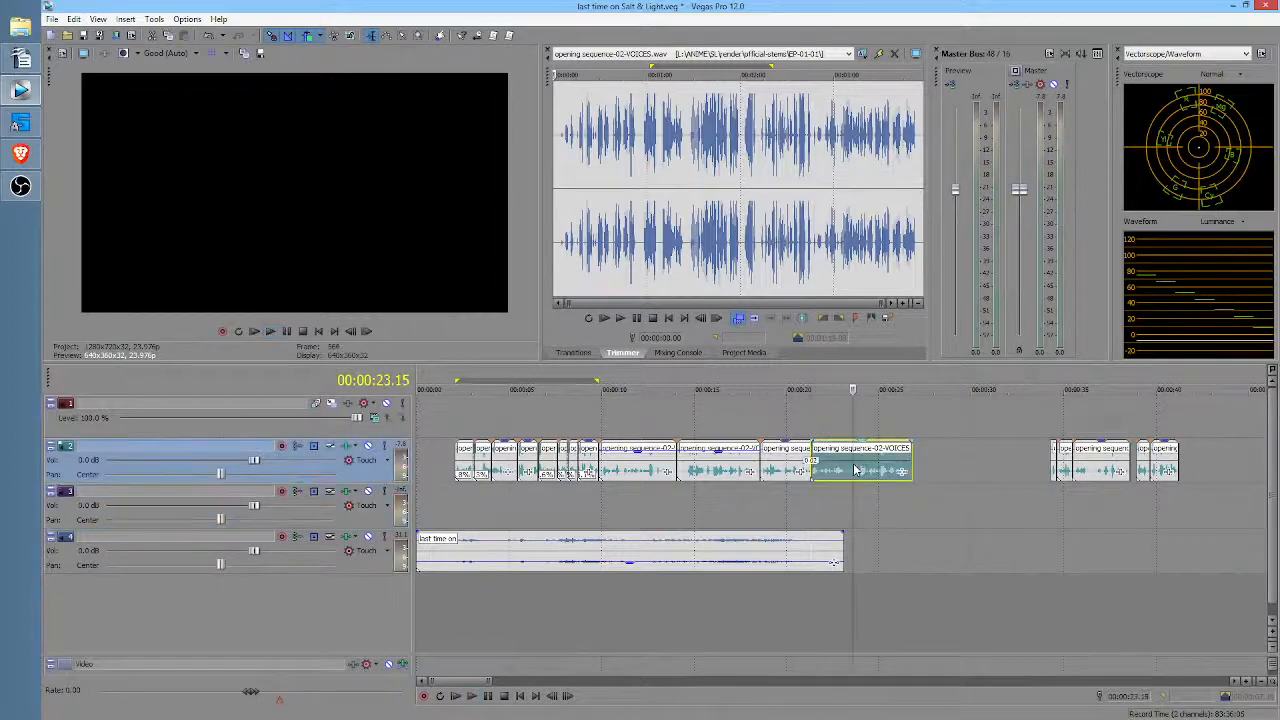
{"action": "left_click_drag", "start_coordinate": [869, 469], "coordinate": [976, 509]}
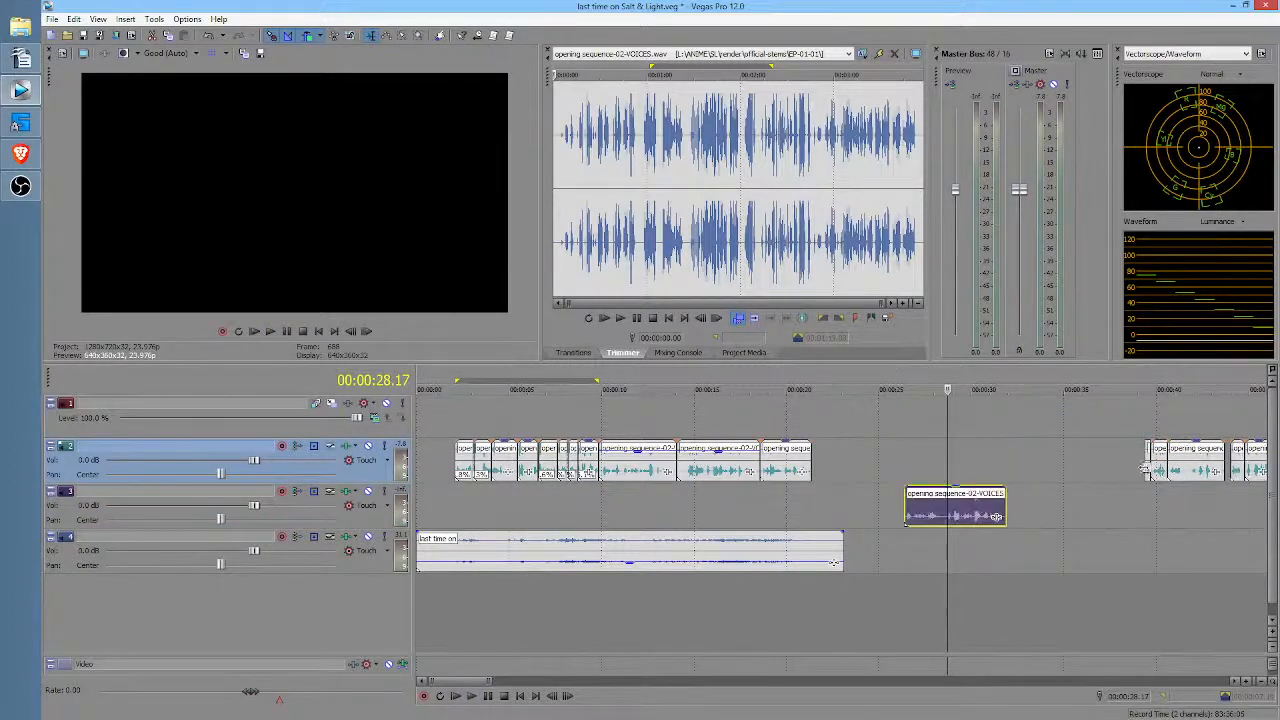
{"action": "left_click_drag", "start_coordinate": [1145, 469], "coordinate": [806, 420]}
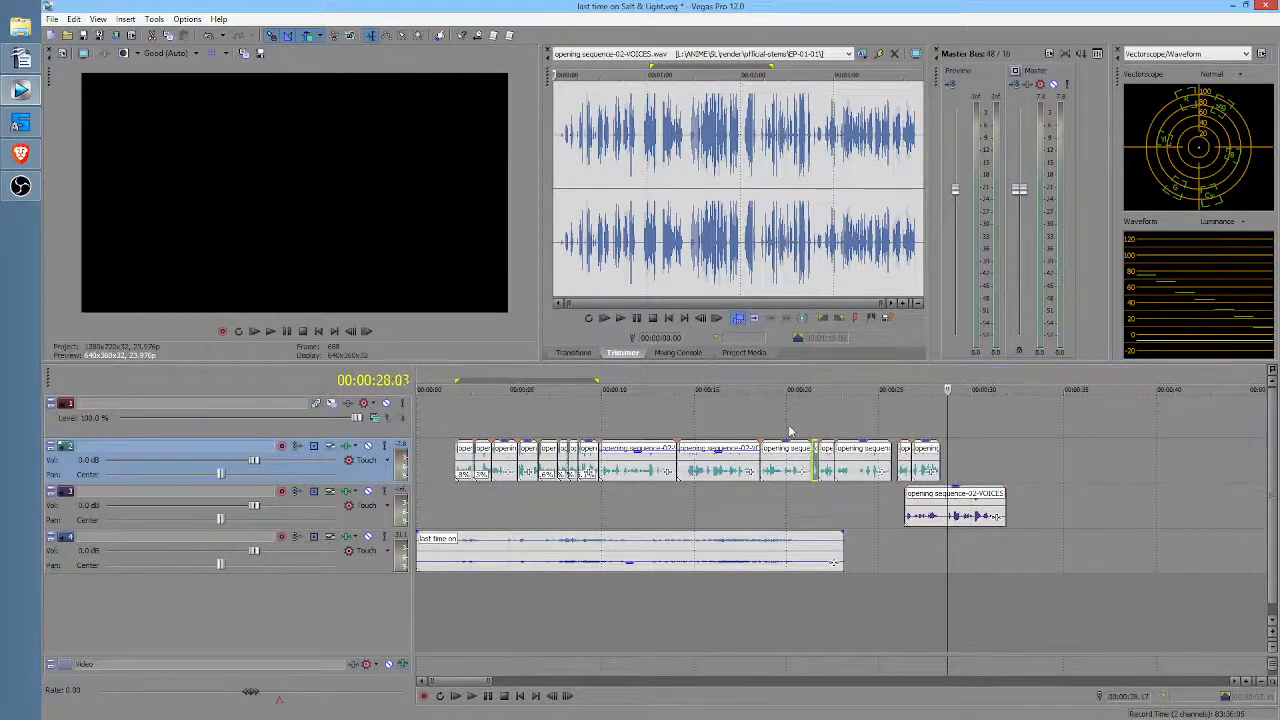
Step: Play back the joined voice clips from about 20 s and shift the track 3 clip to start at about 31 s
{"action": "left_click", "coordinate": [797, 430]}
{"action": "key", "text": "space"}
{"action": "left_click_drag", "start_coordinate": [925, 512], "coordinate": [1020, 512]}
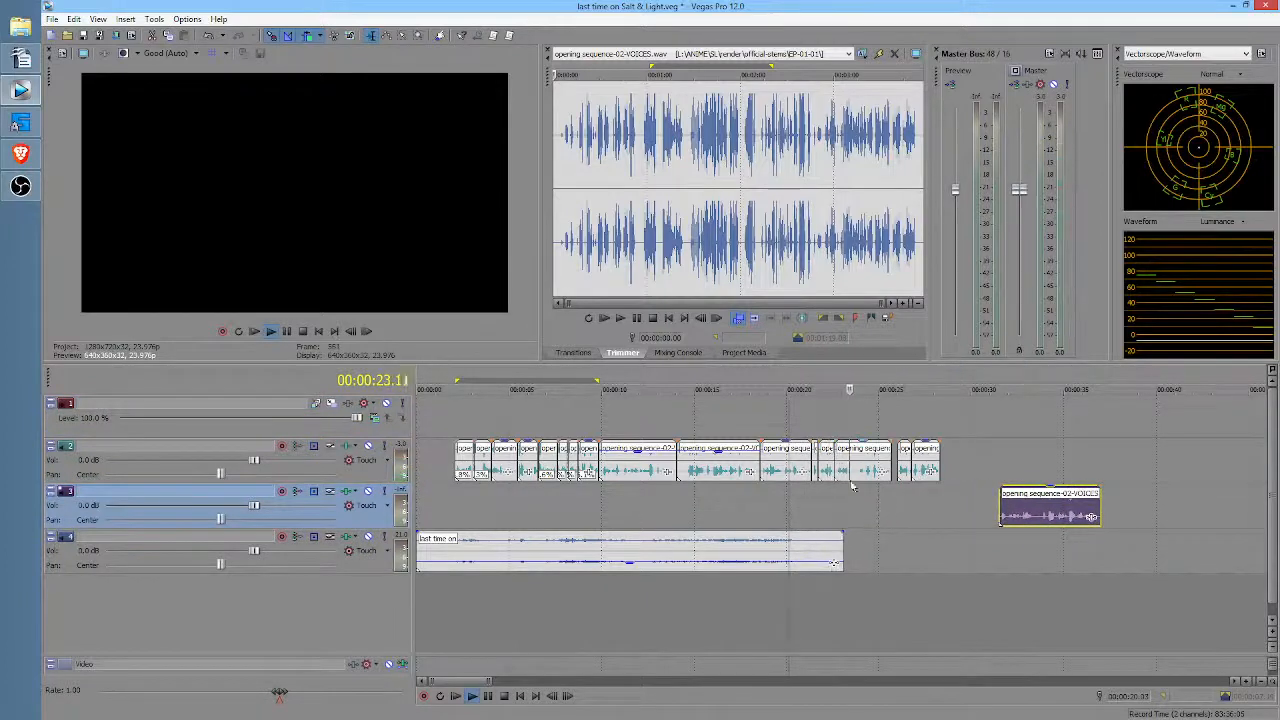
{"action": "key", "text": "space"}
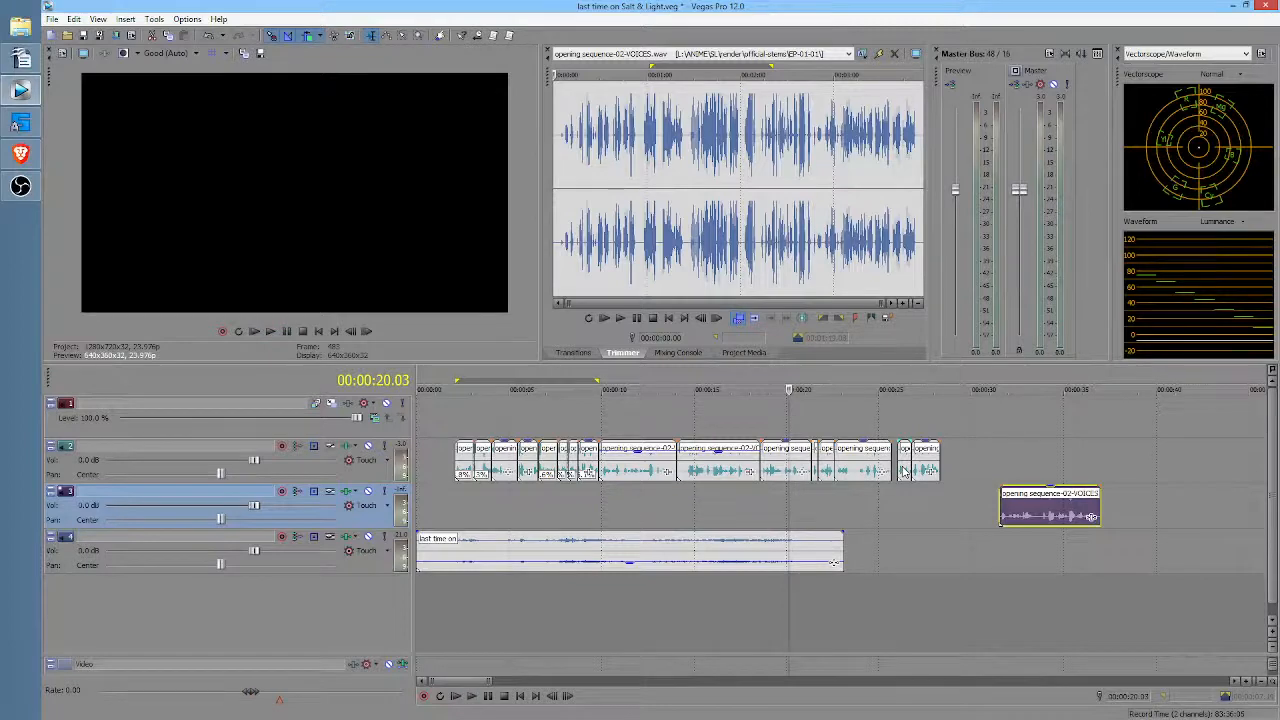
Step: Shift the last two voice clips on track 2 to start at about 32 s and audition them
{"action": "left_click_drag", "start_coordinate": [903, 472], "coordinate": [1152, 505]}
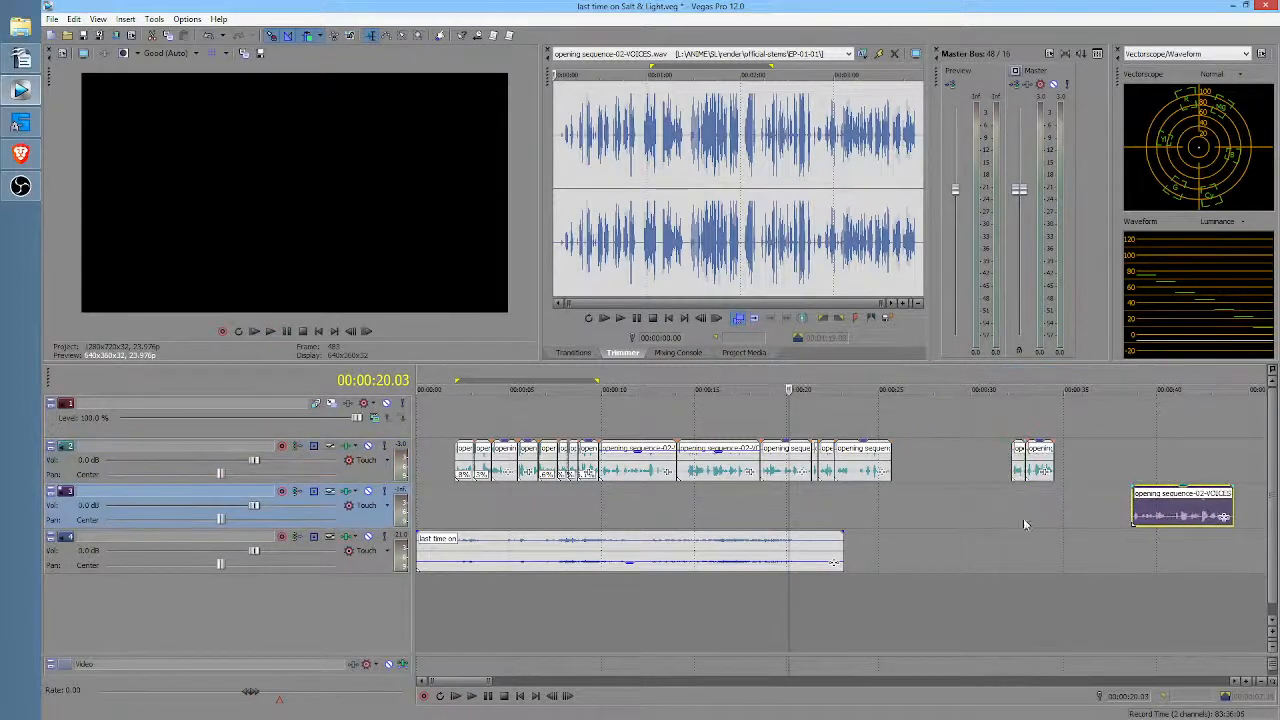
{"action": "left_click", "coordinate": [1024, 511]}
{"action": "key", "text": "space"}
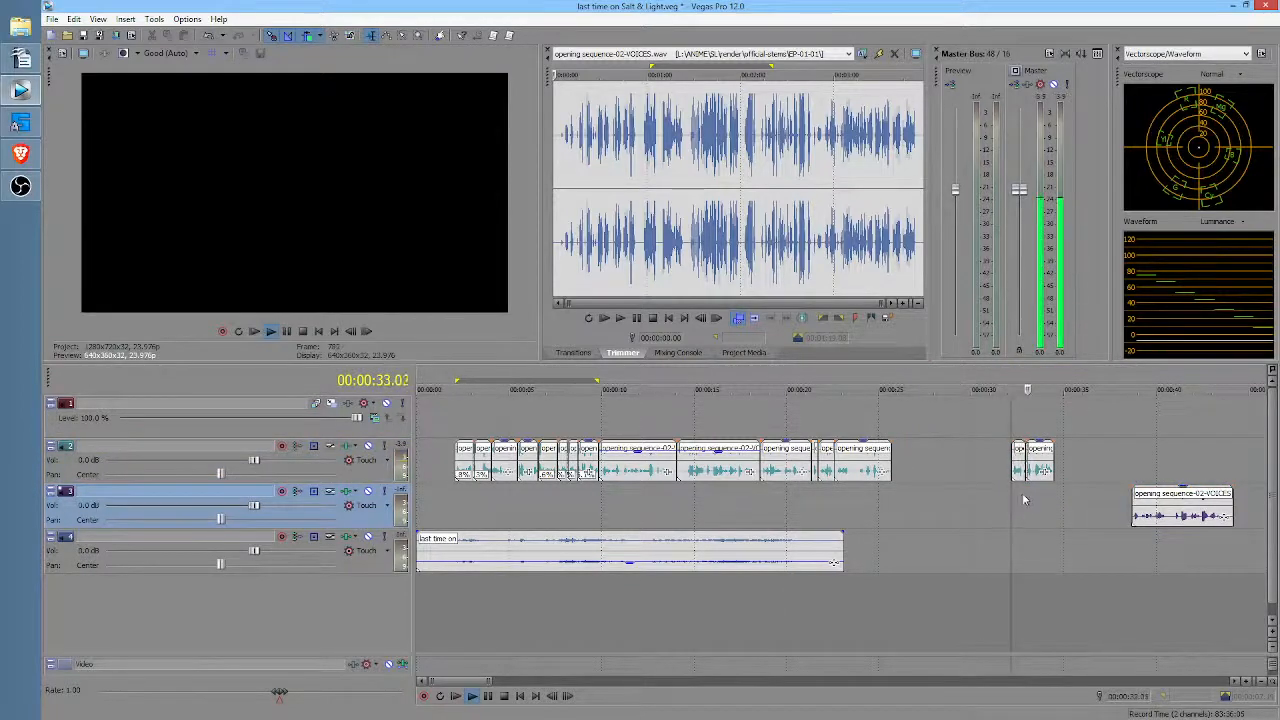
{"action": "key", "text": "space"}
{"action": "left_click", "coordinate": [1019, 472]}
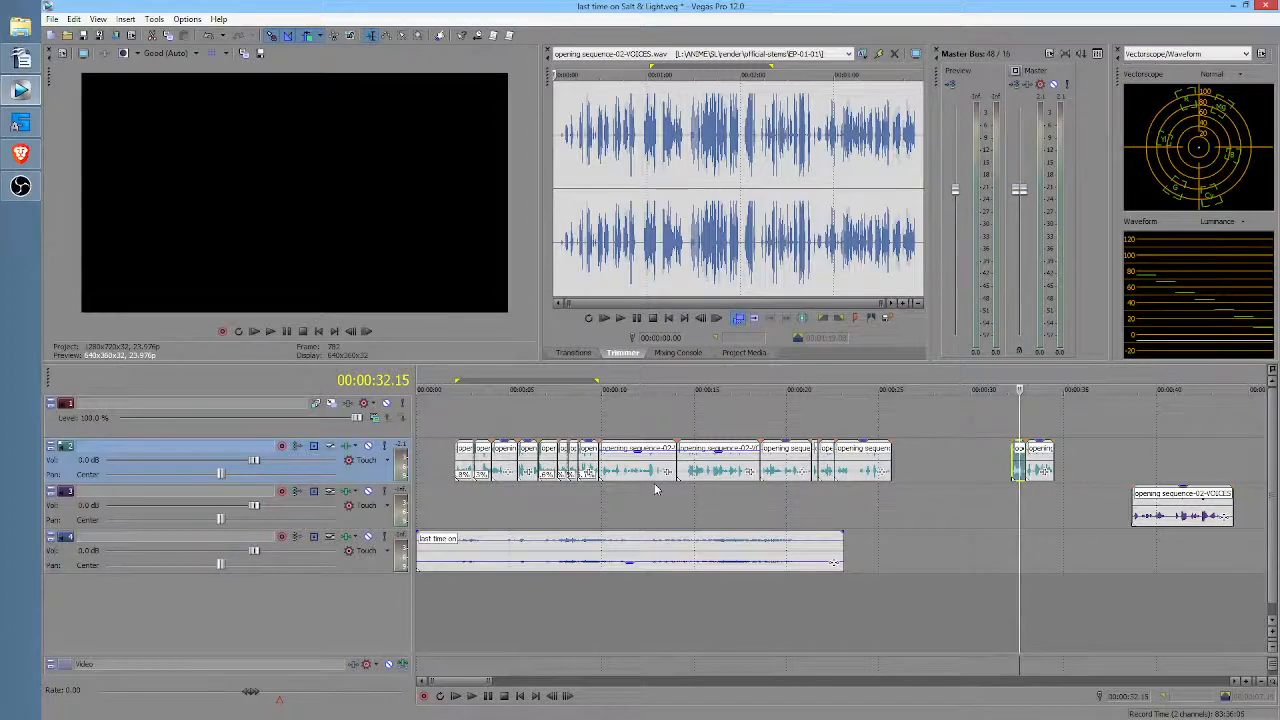
Step: Play back the dialogue from about 7 s and shift the voice clips starting at about 10 s roughly 6 s later
{"action": "left_click", "coordinate": [606, 497]}
{"action": "key", "text": "space"}
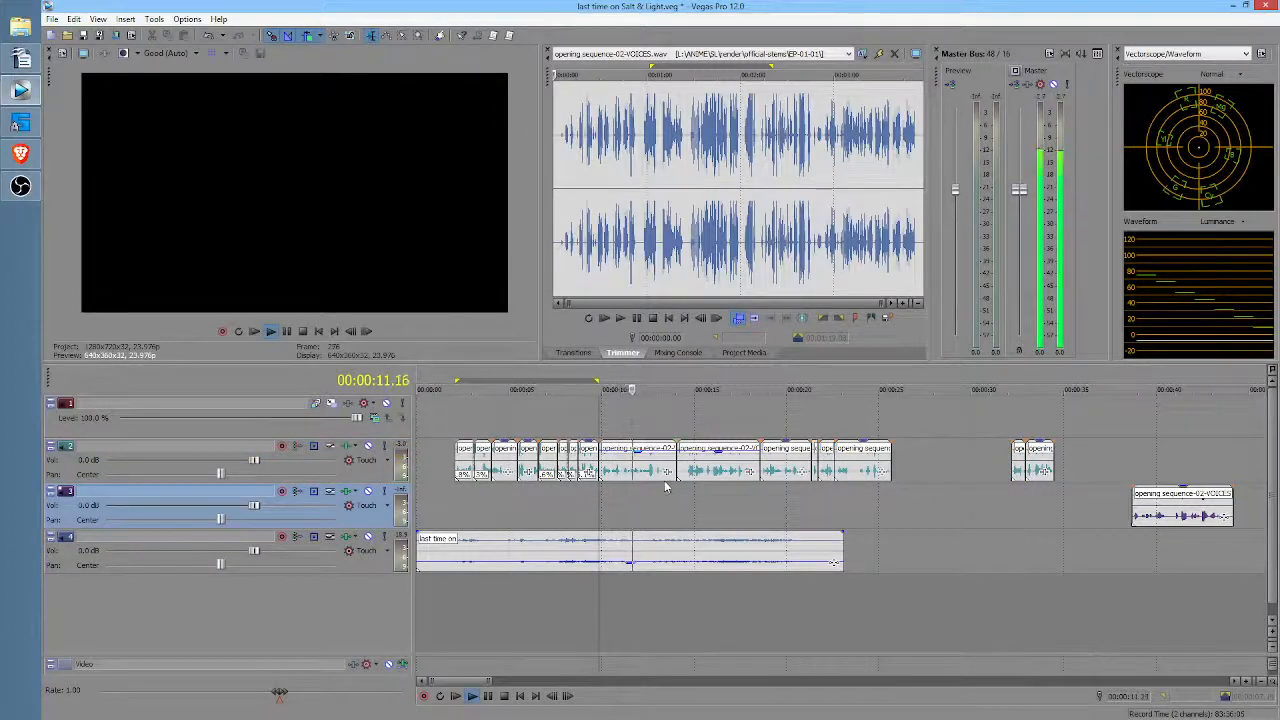
{"action": "left_click", "coordinate": [550, 495]}
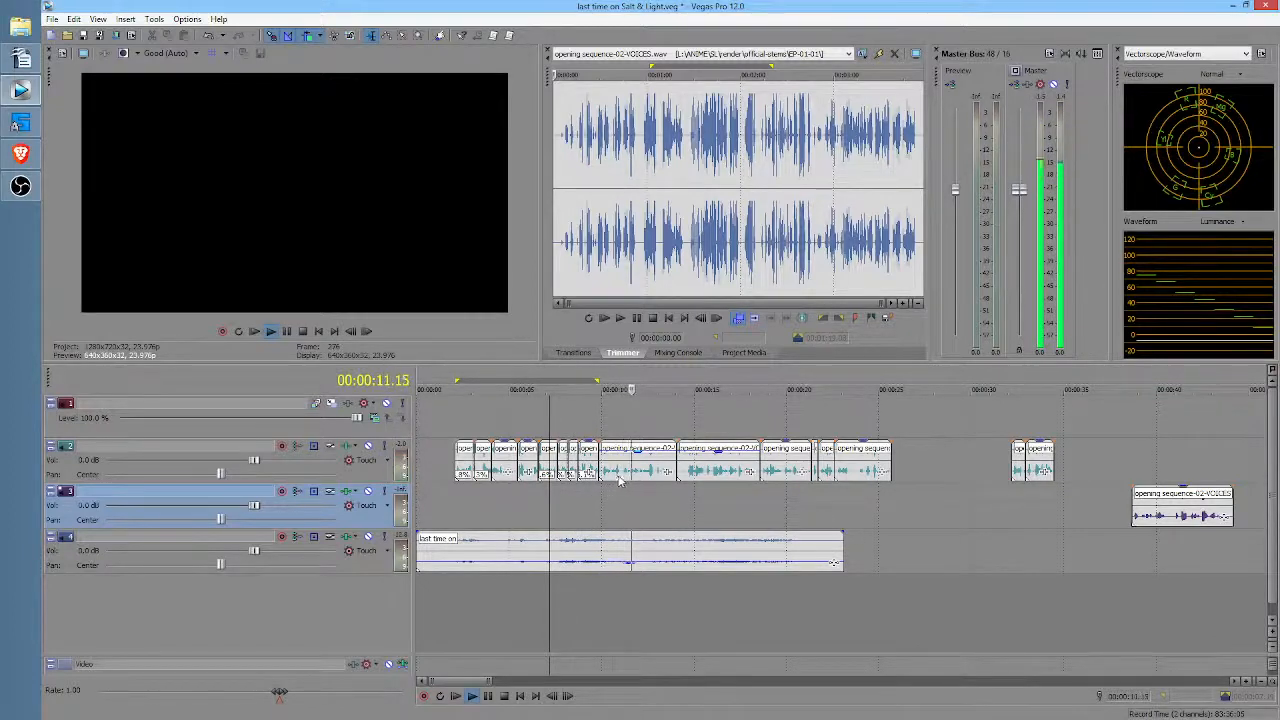
{"action": "key", "text": "space"}
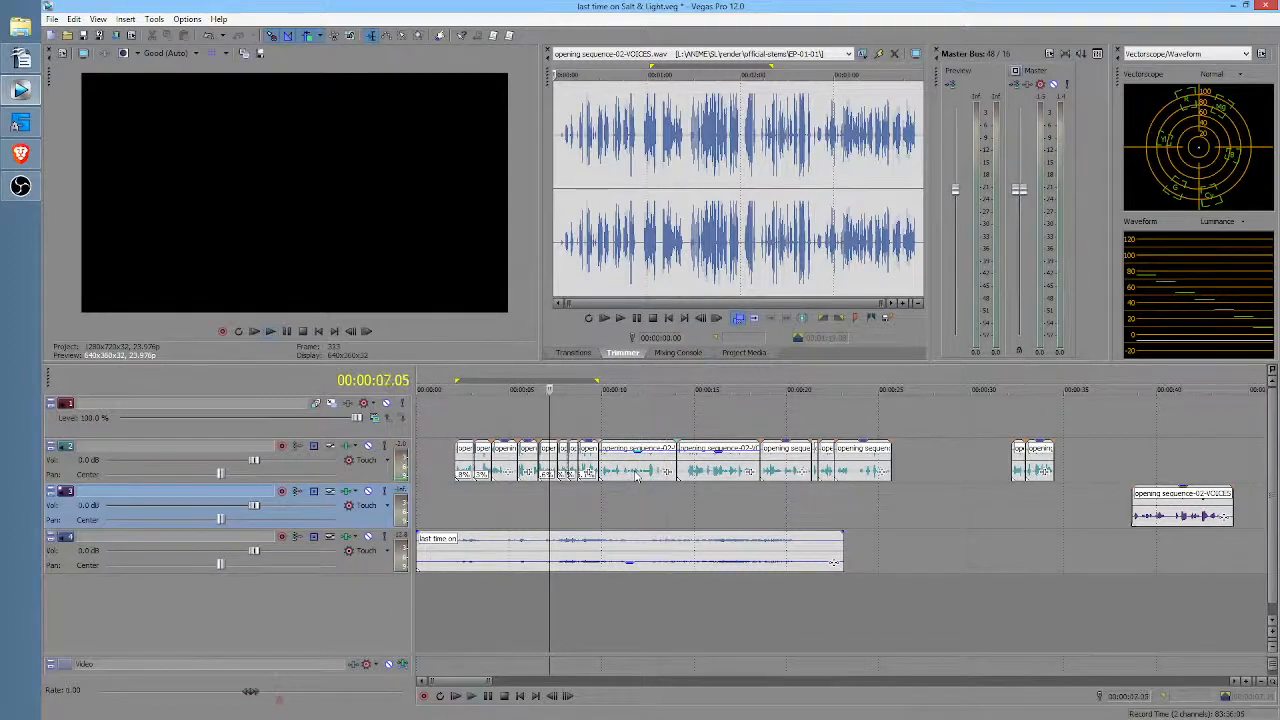
{"action": "left_click_drag", "start_coordinate": [636, 477], "coordinate": [744, 477]}
Step: Move the last two track 2 voice clips into the gap at about 10 s and place the track 3 clip at about 33 s
{"action": "left_click", "coordinate": [1122, 465]}
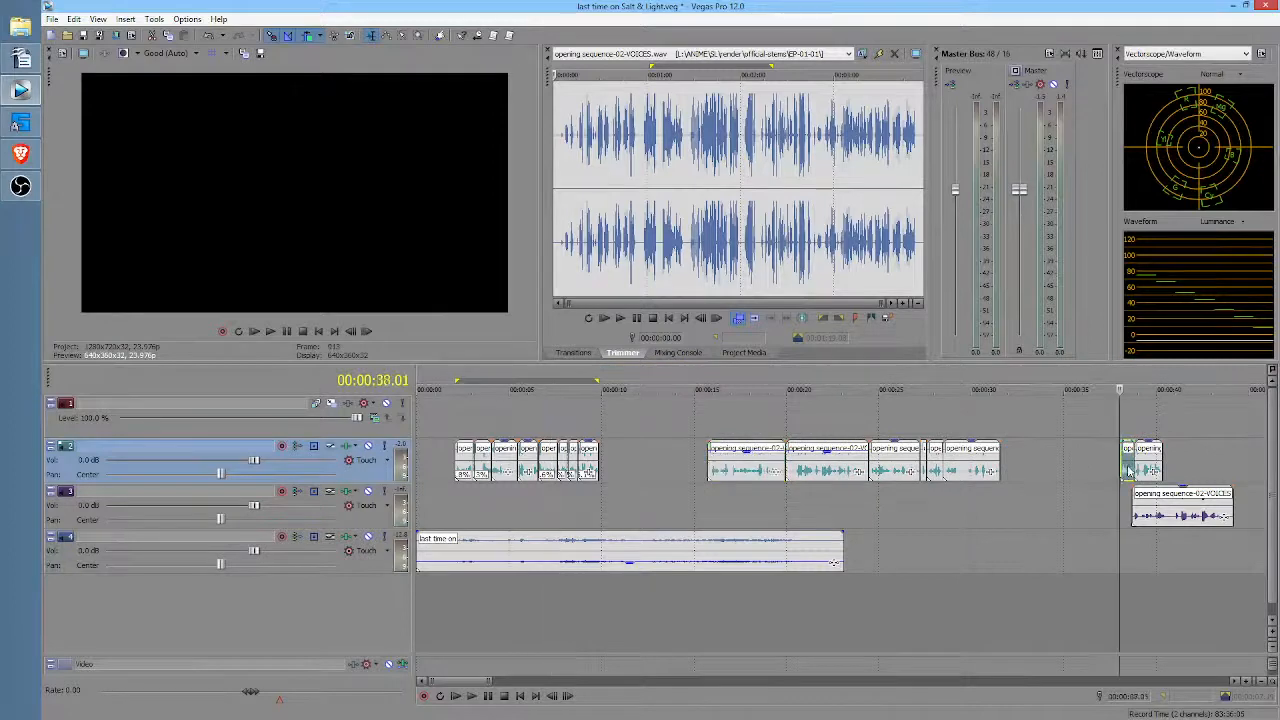
{"action": "left_click_drag", "start_coordinate": [1151, 463], "coordinate": [630, 476]}
{"action": "key", "text": "ctrl+z"}
{"action": "left_click_drag", "start_coordinate": [739, 517], "coordinate": [1075, 520]}
{"action": "left_click", "coordinate": [578, 507]}
{"action": "key", "text": "space"}
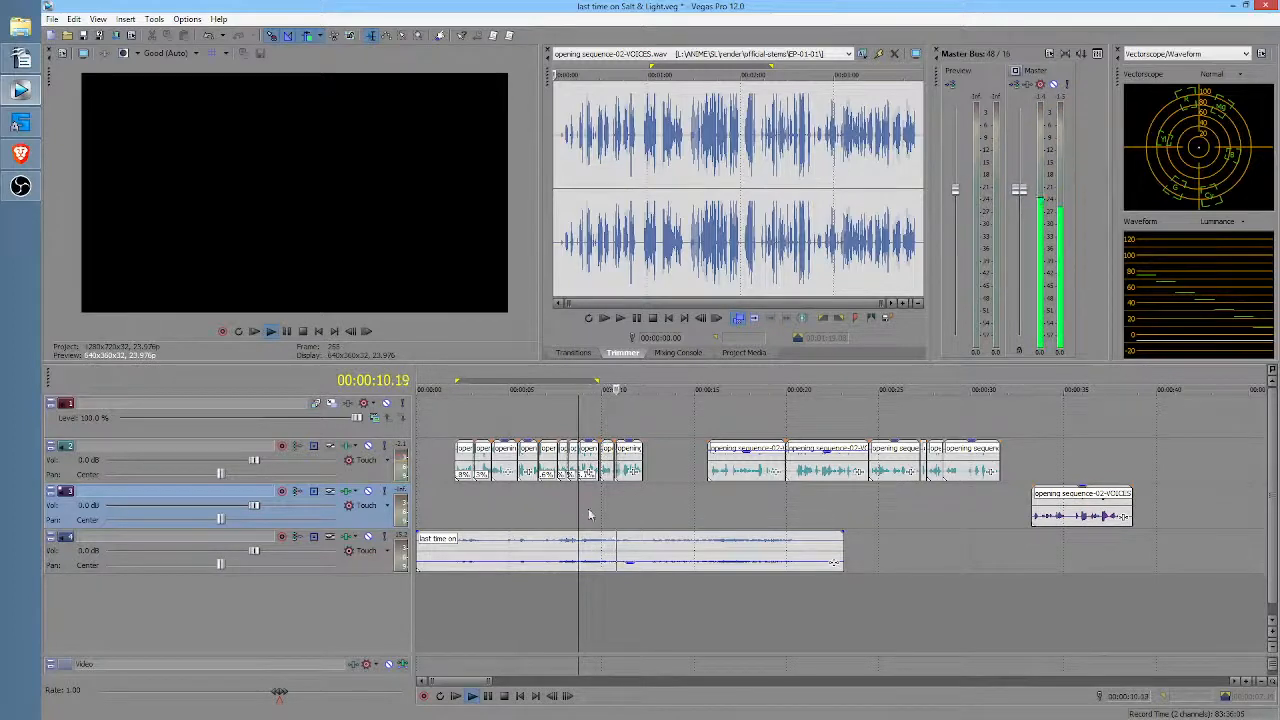
Step: Close the gap after the inserted clips at about 12 s and trim about 0.8 s off the start of the following voice clip
{"action": "left_click_drag", "start_coordinate": [731, 474], "coordinate": [668, 474]}
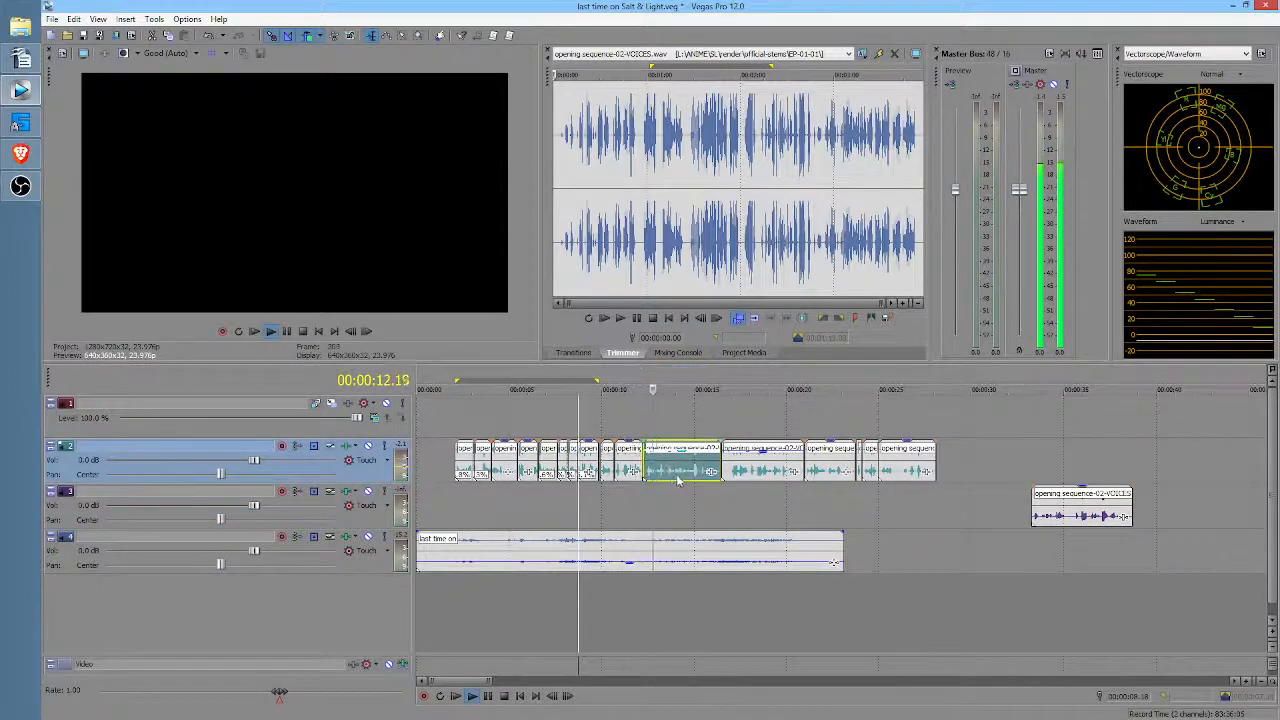
{"action": "key", "text": "space"}
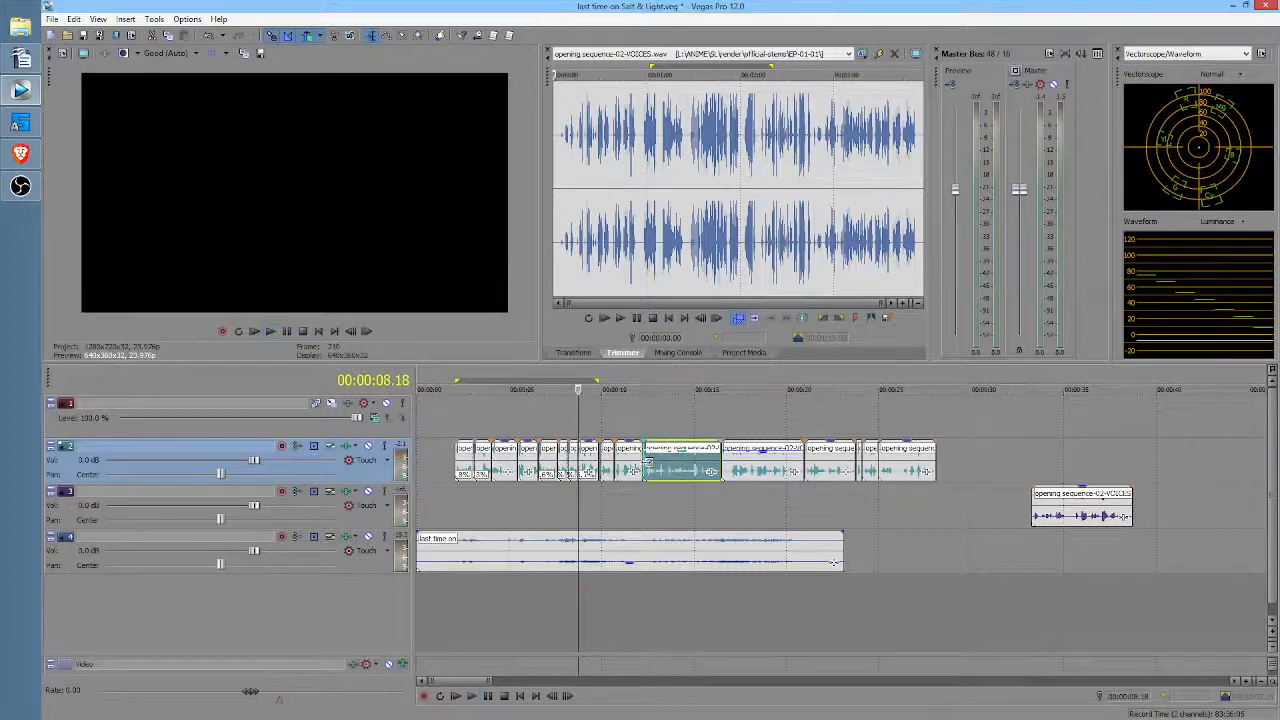
{"action": "left_click_drag", "start_coordinate": [645, 462], "coordinate": [659, 462]}
{"action": "key", "text": "ctrl+z"}
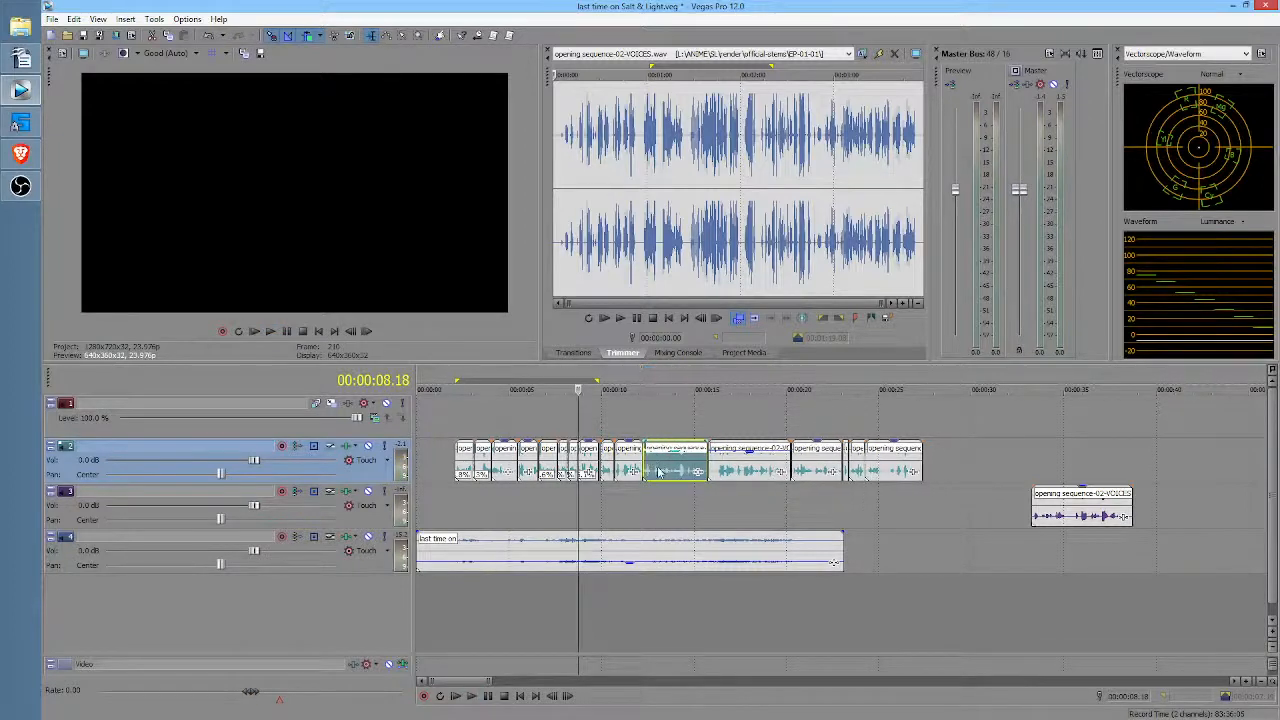
Step: Play back the cut at about 12 s and overlap the voice clip starting there slightly with the preceding clip
{"action": "scroll", "coordinate": [789, 491], "scroll_direction": "up", "scroll_amount": 3}
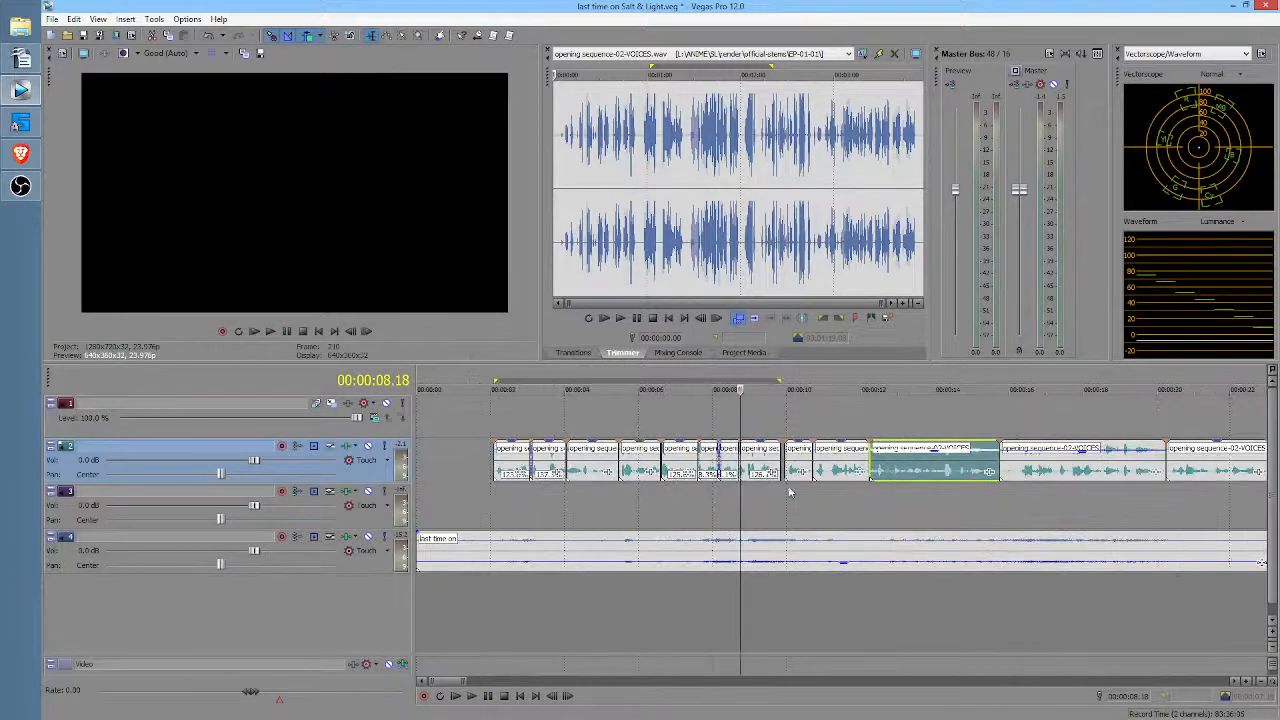
{"action": "left_click", "coordinate": [869, 463]}
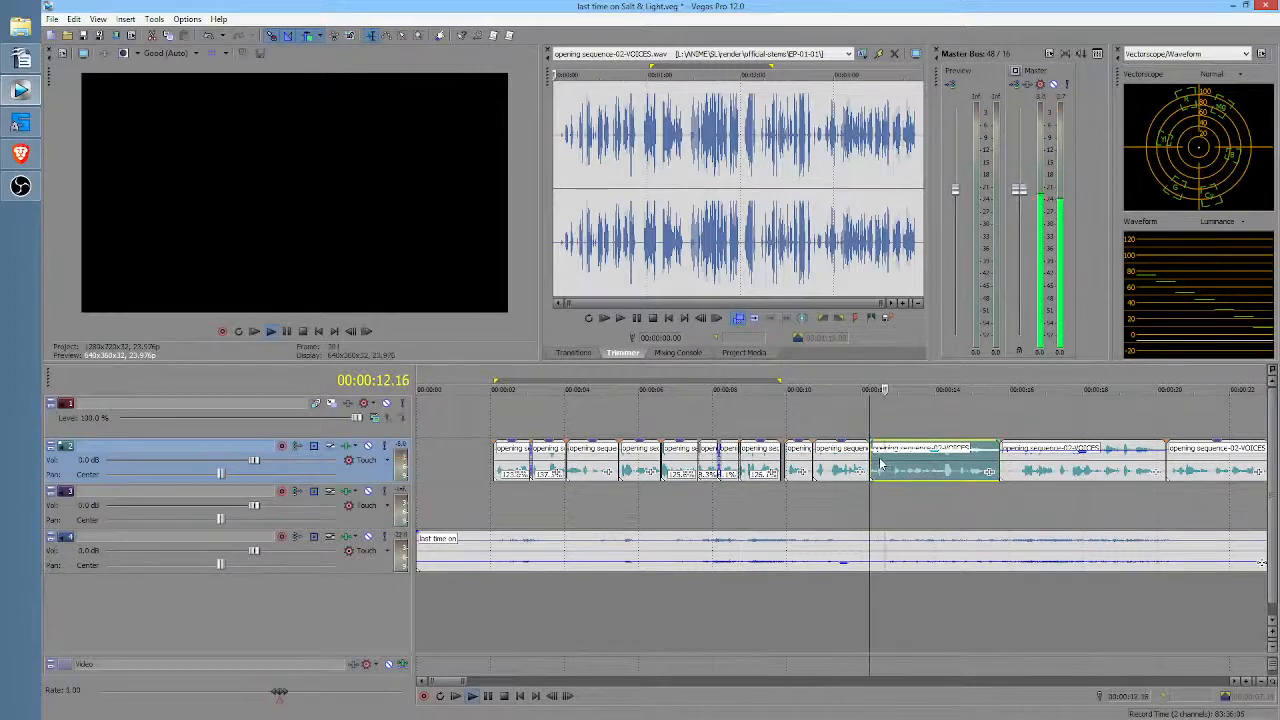
{"action": "key", "text": "space"}
{"action": "left_click_drag", "start_coordinate": [878, 463], "coordinate": [916, 461]}
{"action": "key", "text": "space"}
{"action": "key", "text": "space"}
{"action": "scroll", "coordinate": [914, 490], "scroll_direction": "down", "scroll_amount": 2}
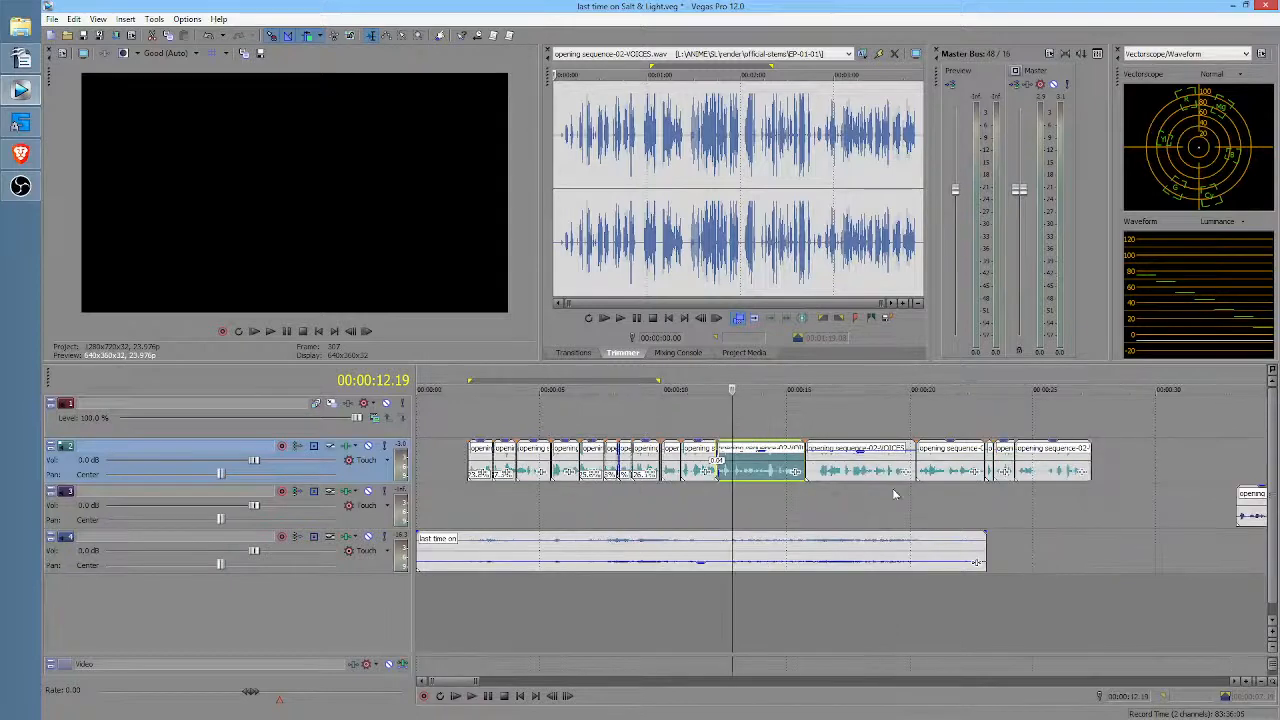
Step: Play back the dialogue from about 10 s and delete the voice clip between about 12 s and 16 s, closing the gap
{"action": "left_click", "coordinate": [661, 497]}
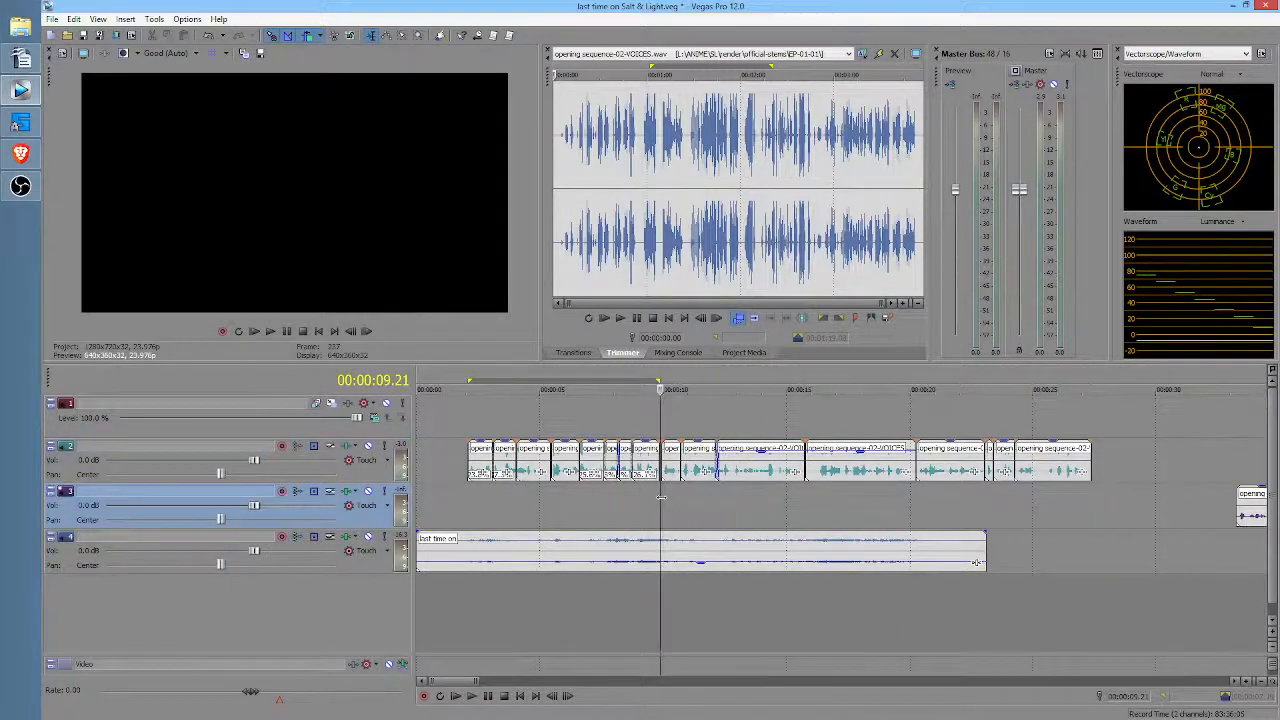
{"action": "key", "text": "space"}
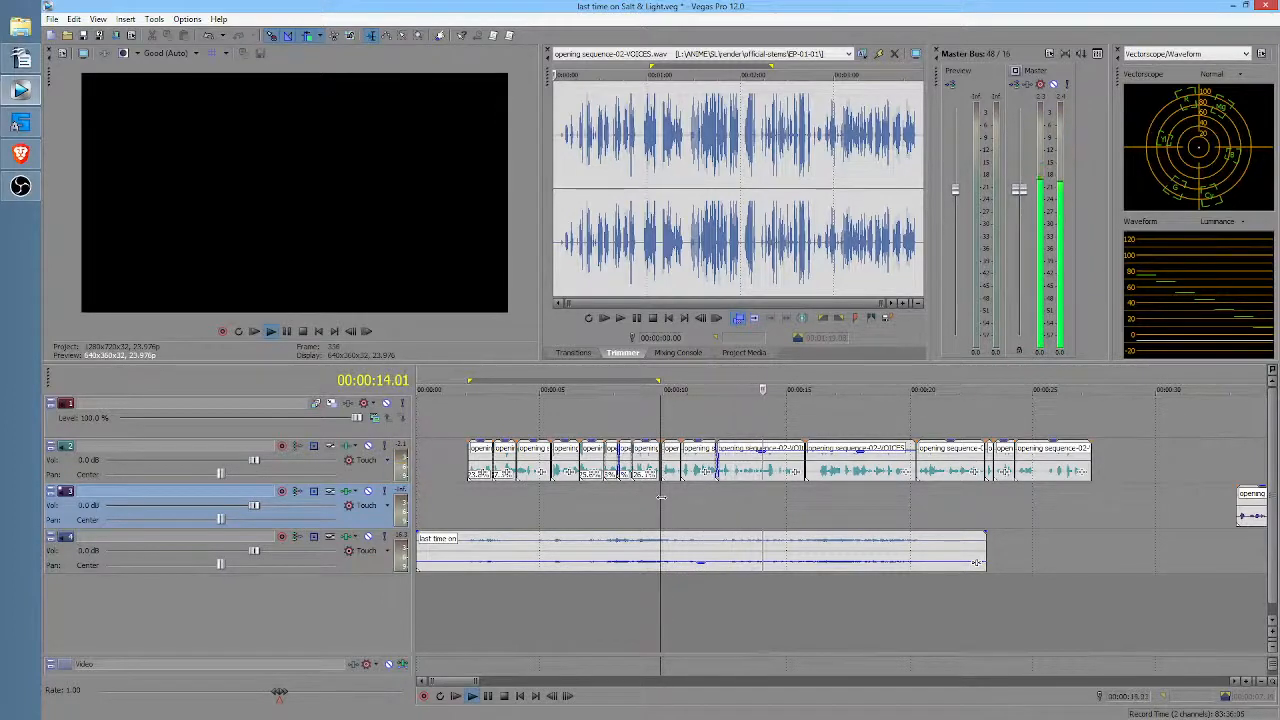
{"action": "key", "text": "space"}
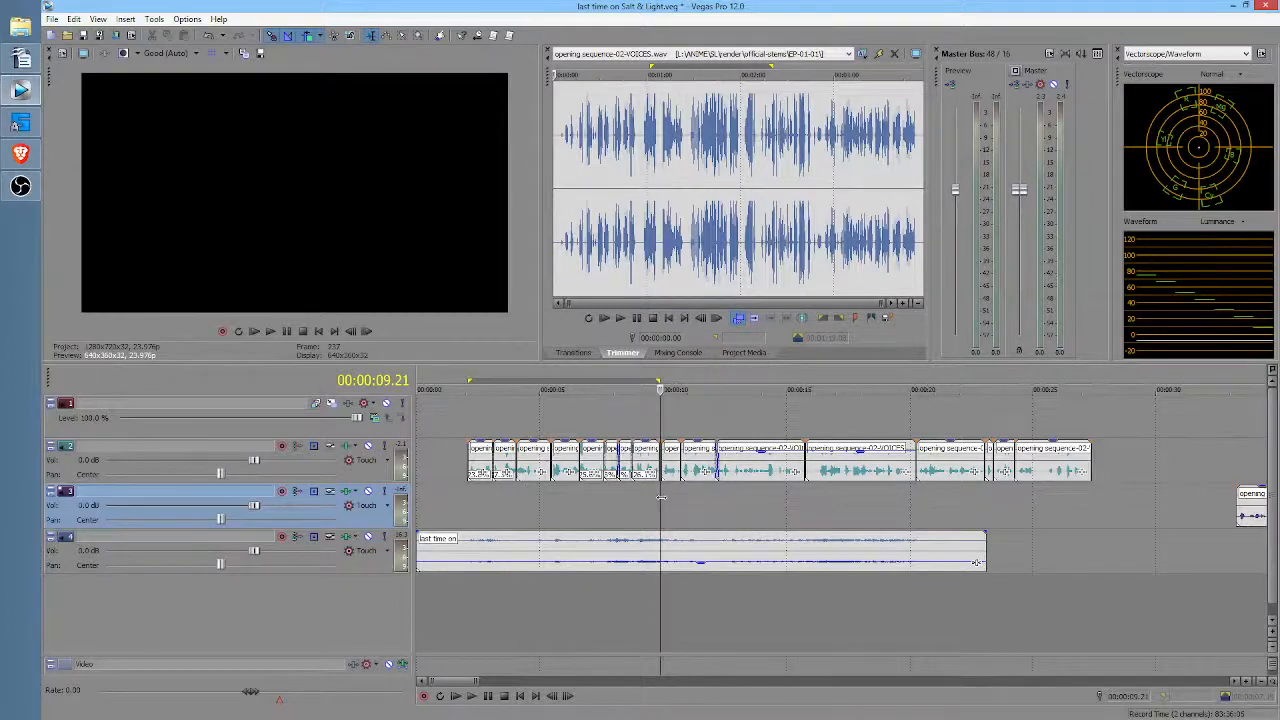
{"action": "left_click", "coordinate": [722, 494]}
{"action": "key", "text": "space"}
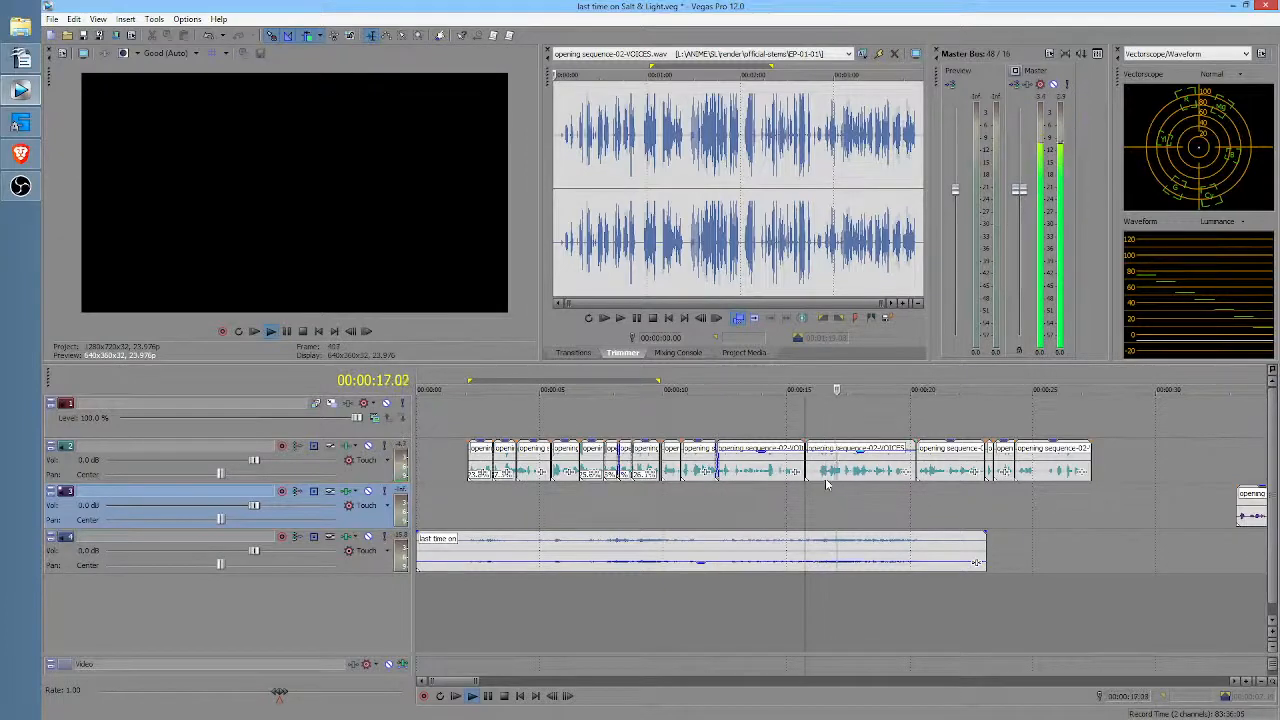
{"action": "key", "text": "space"}
{"action": "left_click", "coordinate": [700, 502]}
{"action": "left_click", "coordinate": [752, 472]}
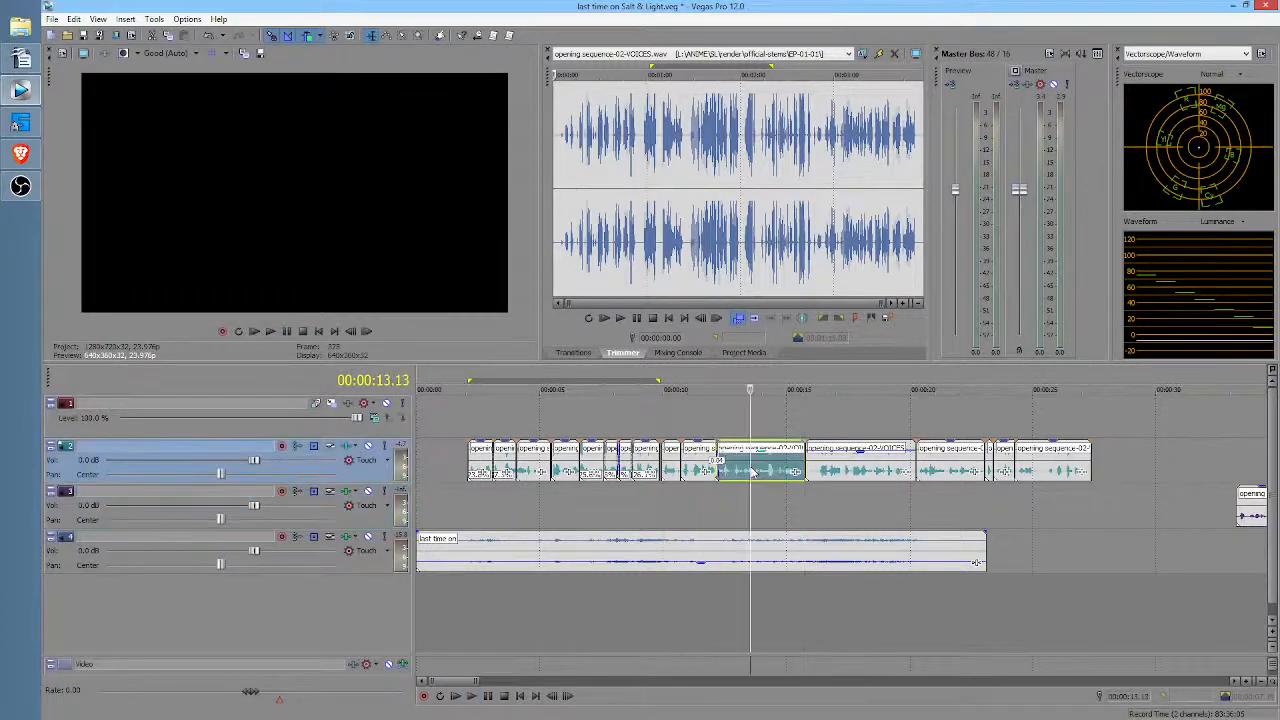
{"action": "key", "text": "Delete"}
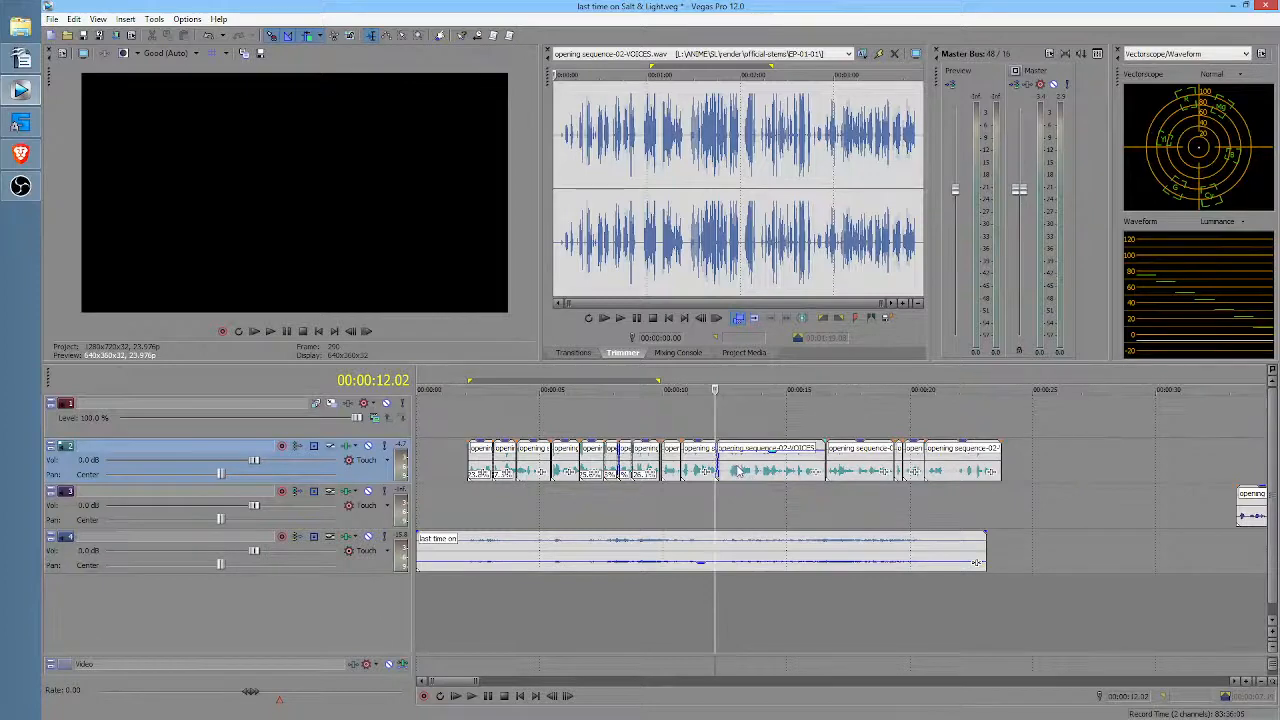
Step: Trim the start of the voice clip at about 12 s, crossfade it briefly with the preceding clip, and play back the transition
{"action": "mouse_move", "coordinate": [749, 467]}
{"action": "left_mouse_down"}
{"action": "mouse_move", "coordinate": [781, 467]}
{"action": "mouse_move", "coordinate": [749, 470]}
{"action": "left_mouse_up"}
{"action": "left_click", "coordinate": [754, 476]}
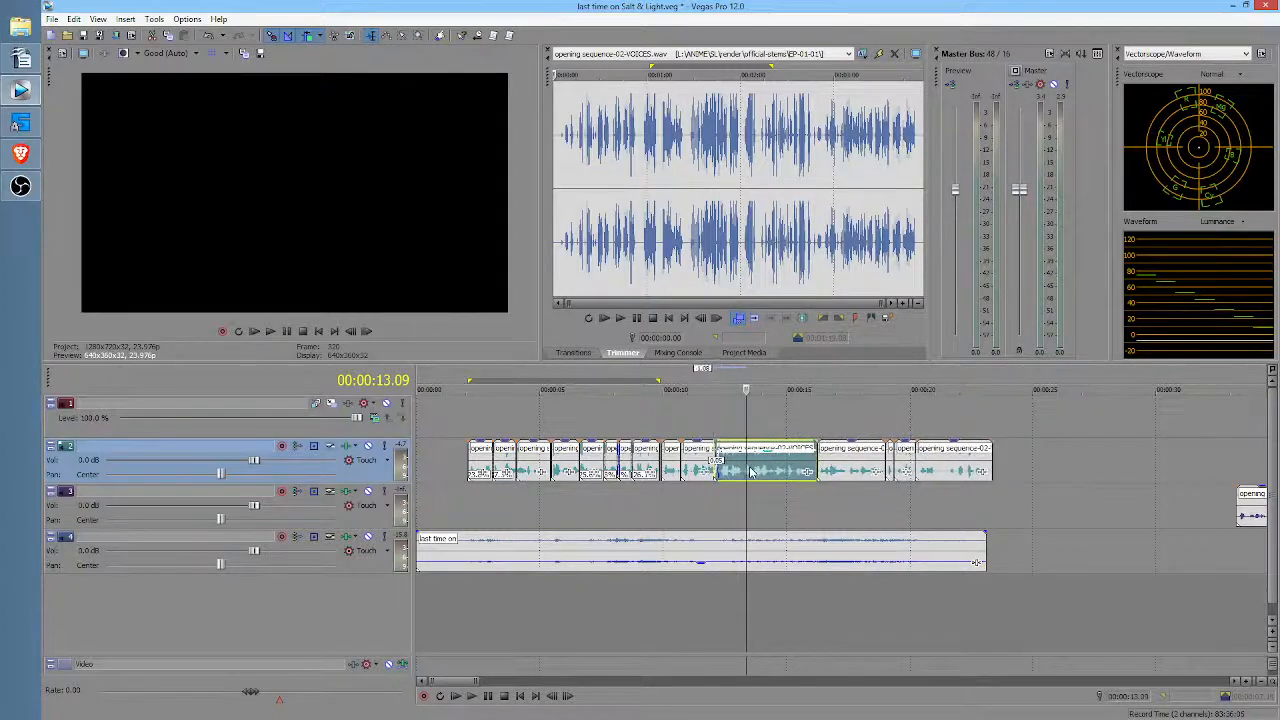
{"action": "left_click", "coordinate": [618, 499]}
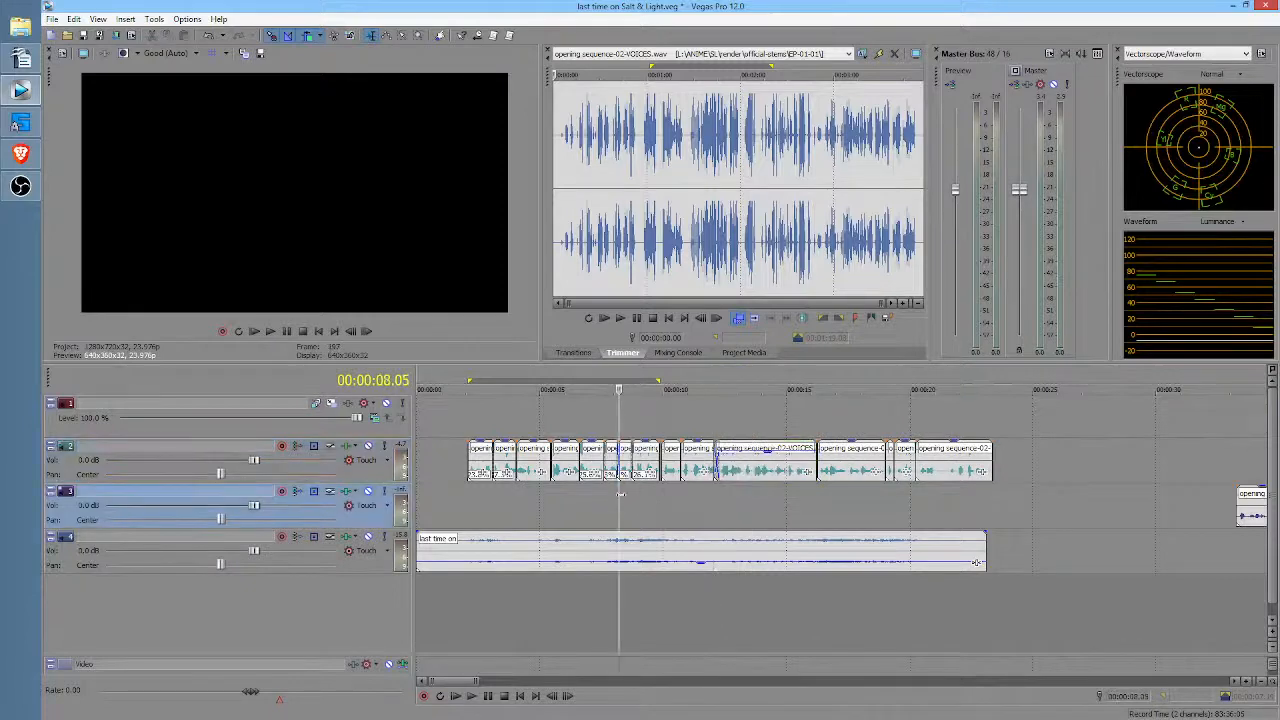
{"action": "key", "text": "space"}
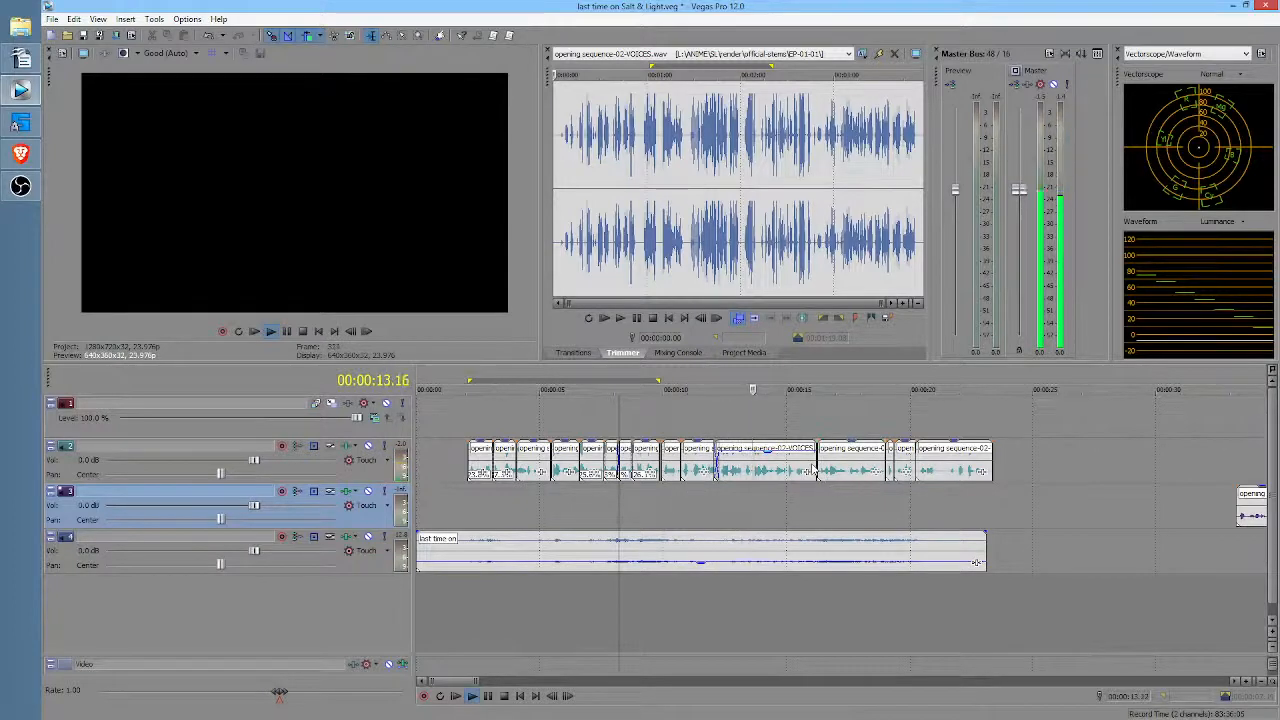
Step: Split the voice clip at 00:00:13.14, trim about 1 s off the second part's start with the gap closed, and play back the result
{"action": "left_click", "coordinate": [745, 484]}
{"action": "scroll", "coordinate": [745, 480], "scroll_direction": "up", "scroll_amount": 4}
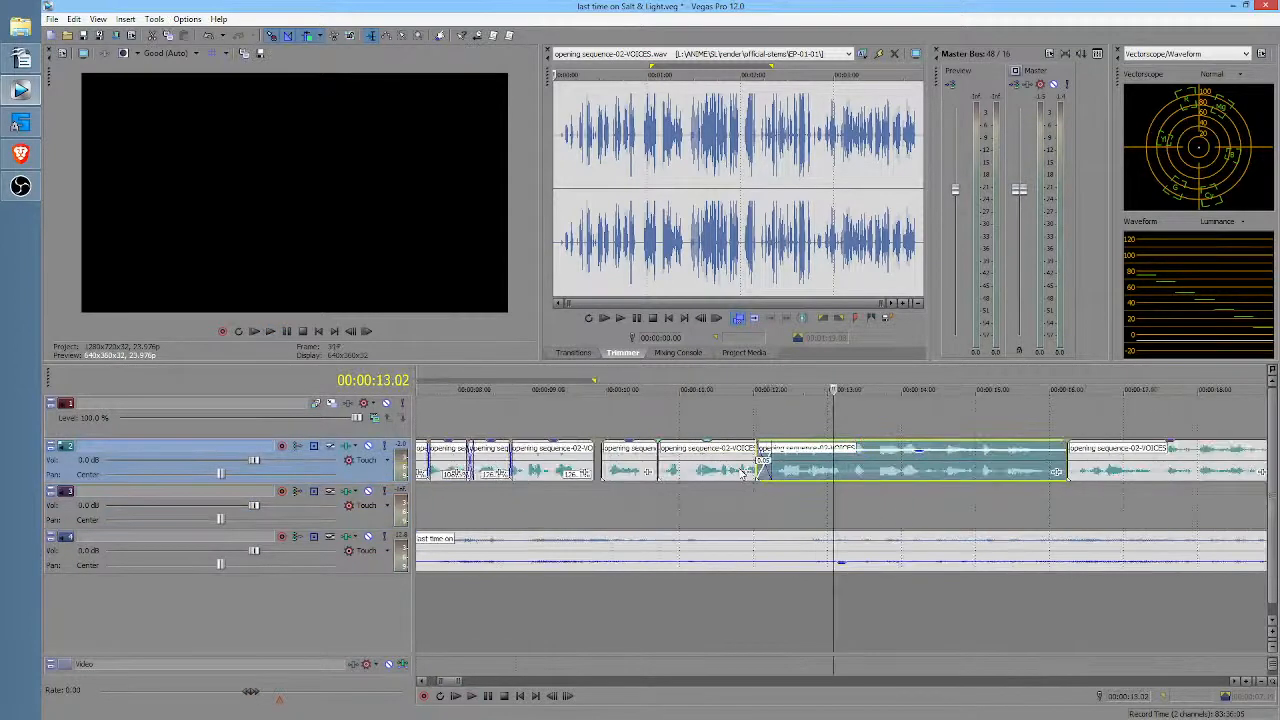
{"action": "left_click", "coordinate": [798, 490]}
{"action": "key", "text": "space"}
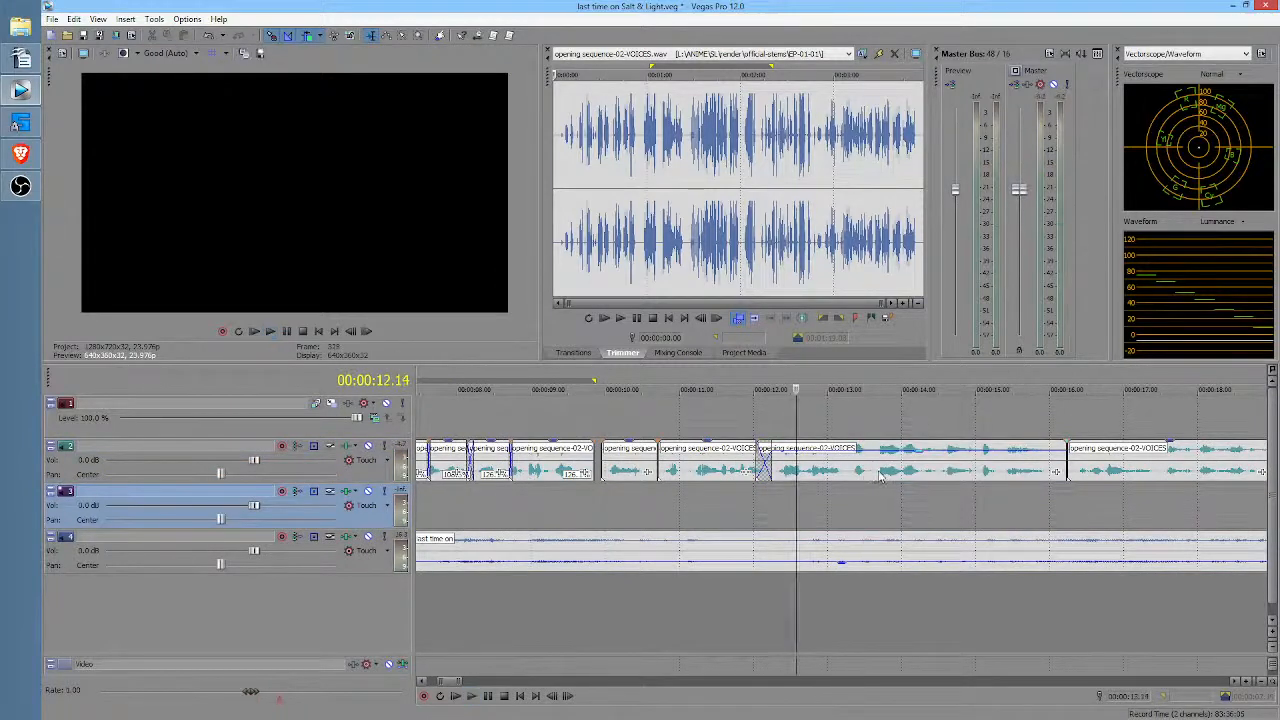
{"action": "left_click", "coordinate": [874, 471]}
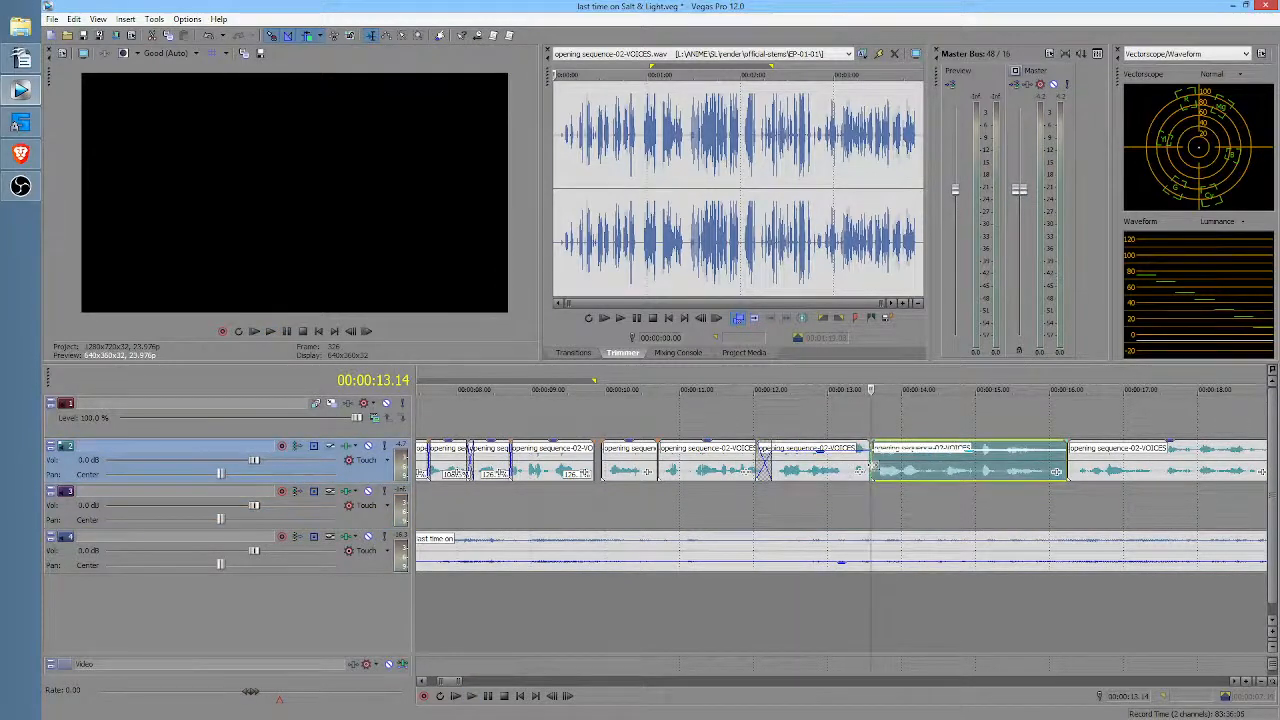
{"action": "left_click_drag", "start_coordinate": [874, 471], "coordinate": [940, 471]}
{"action": "left_click", "coordinate": [805, 508]}
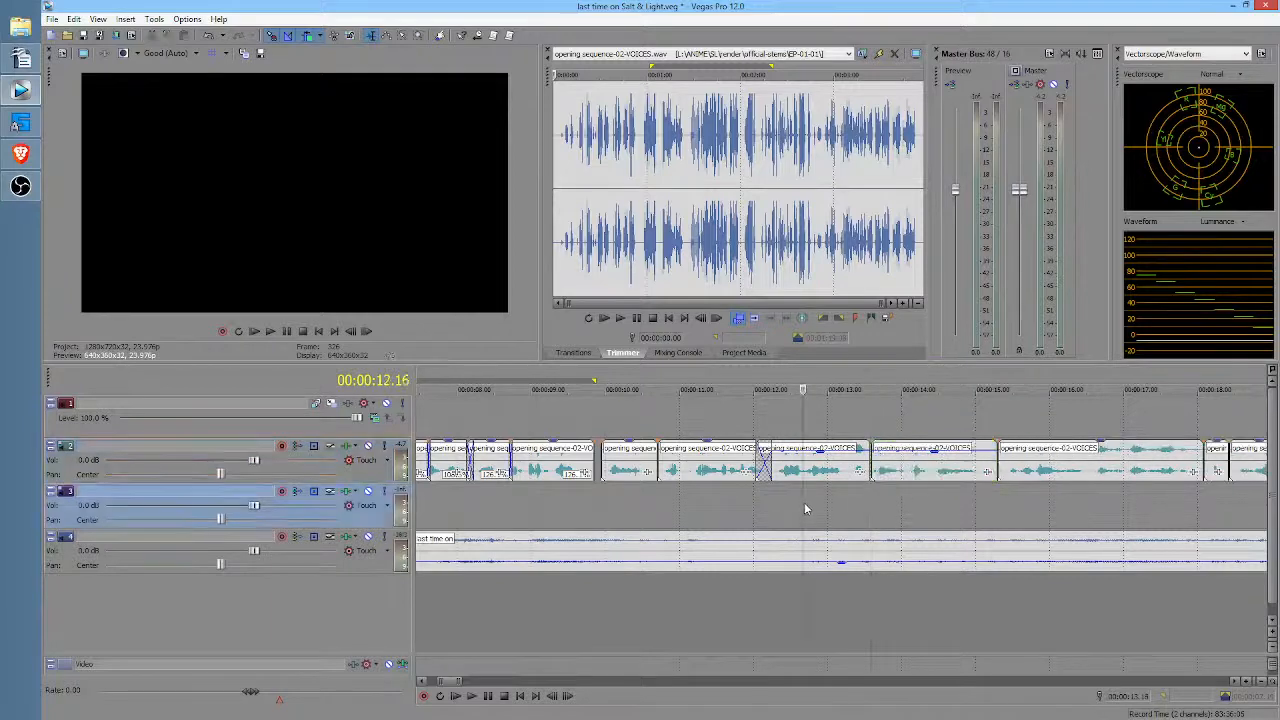
{"action": "key", "text": "space"}
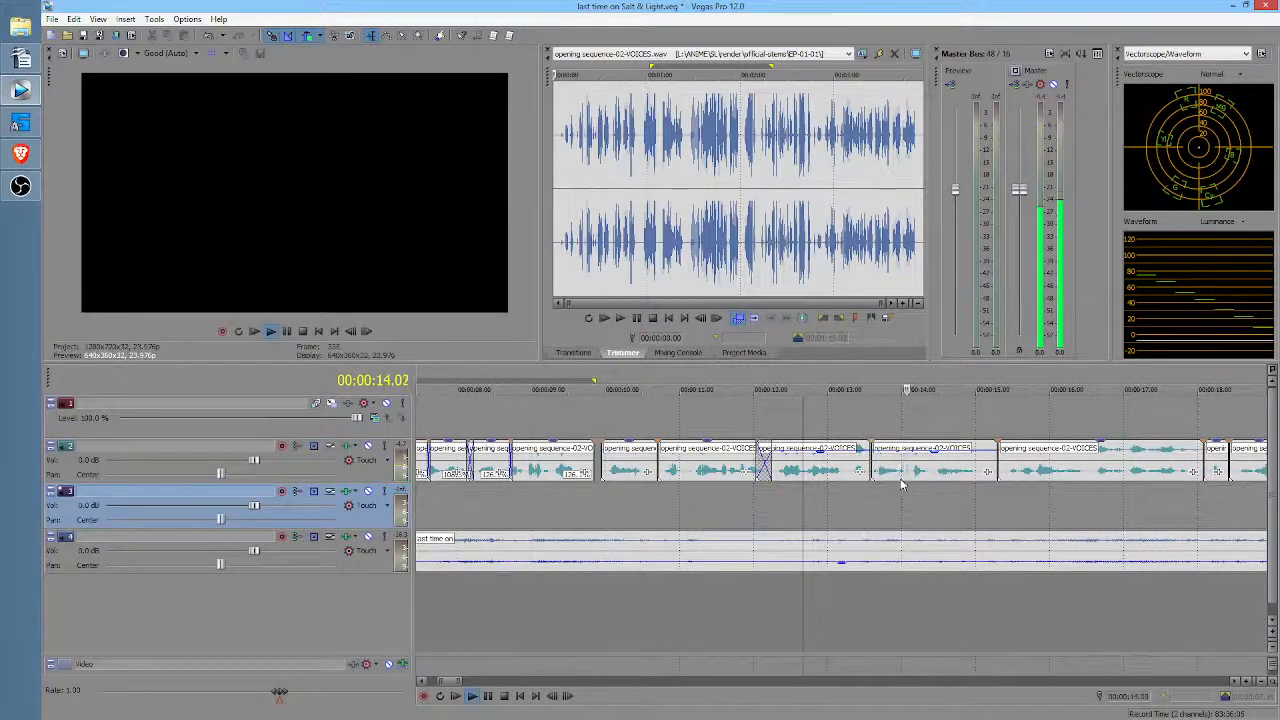
{"action": "key", "text": "space"}
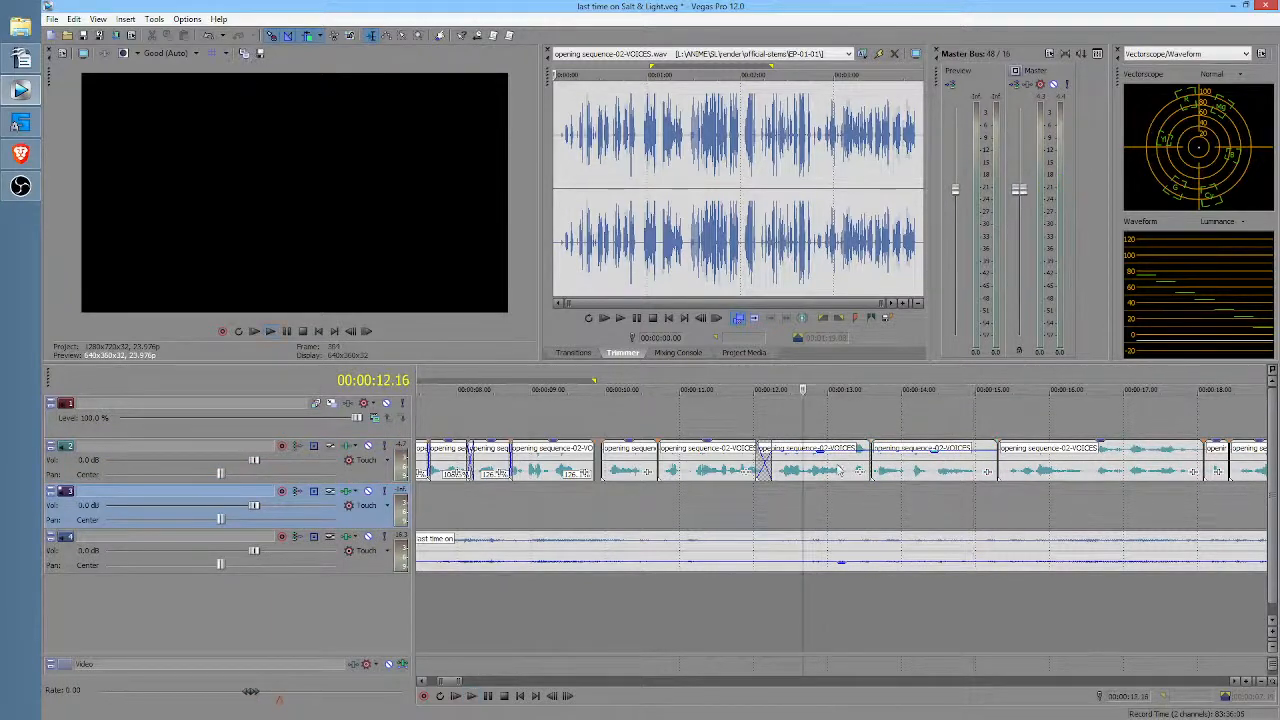
{"action": "left_click", "coordinate": [701, 494]}
{"action": "key", "text": "space"}
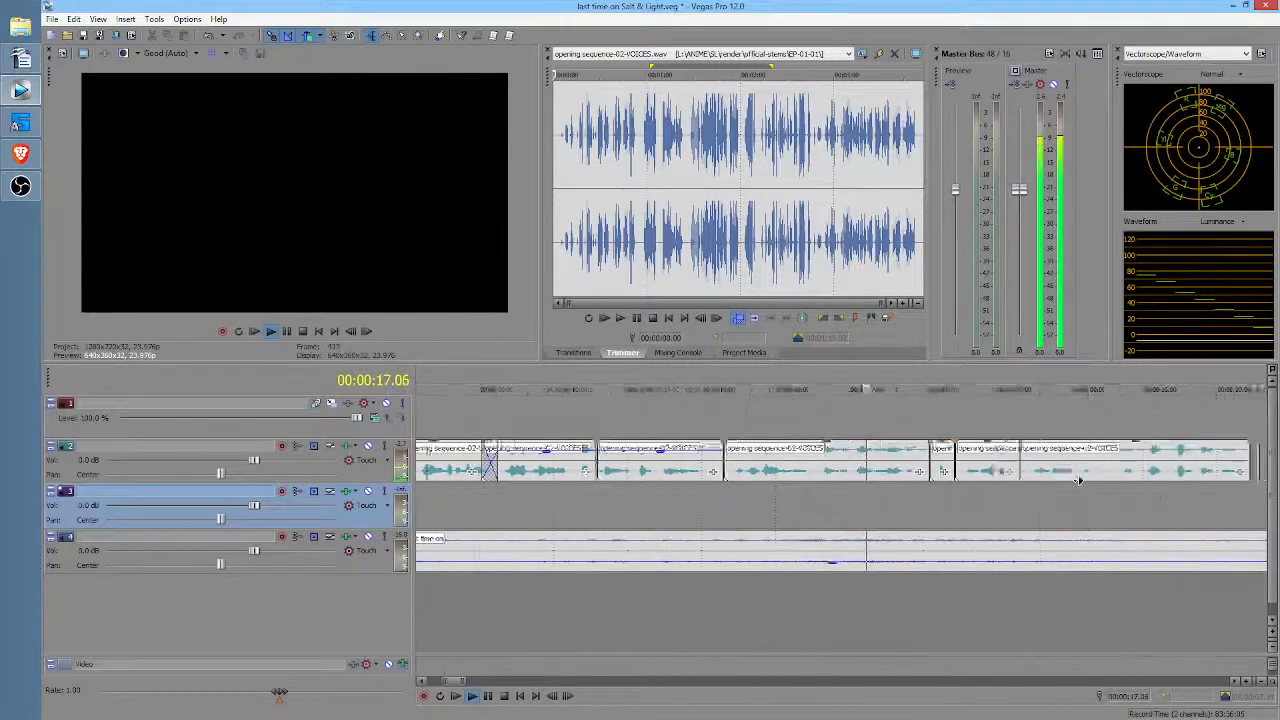
Step: Play the dialogue to its end, then trim the end of the "last time on" clip to about 21 s
{"action": "scroll", "coordinate": [1000, 508], "scroll_direction": "down", "scroll_amount": 3}
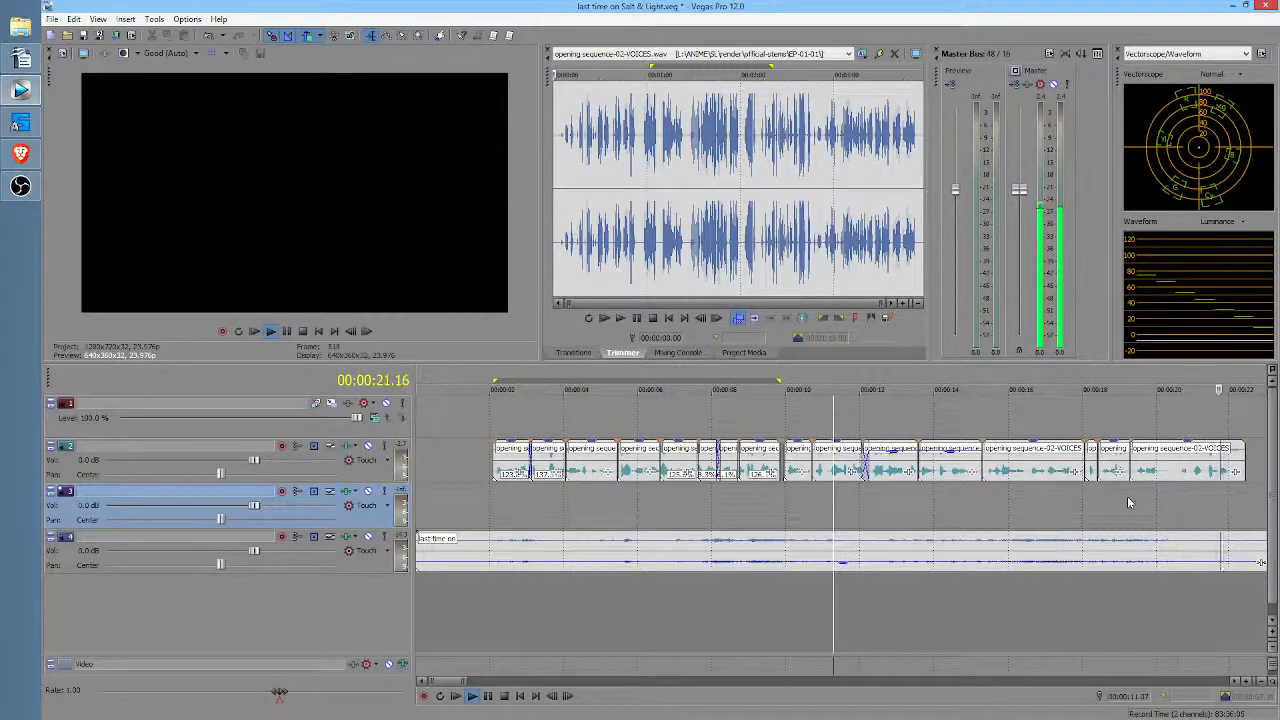
{"action": "key", "text": "space"}
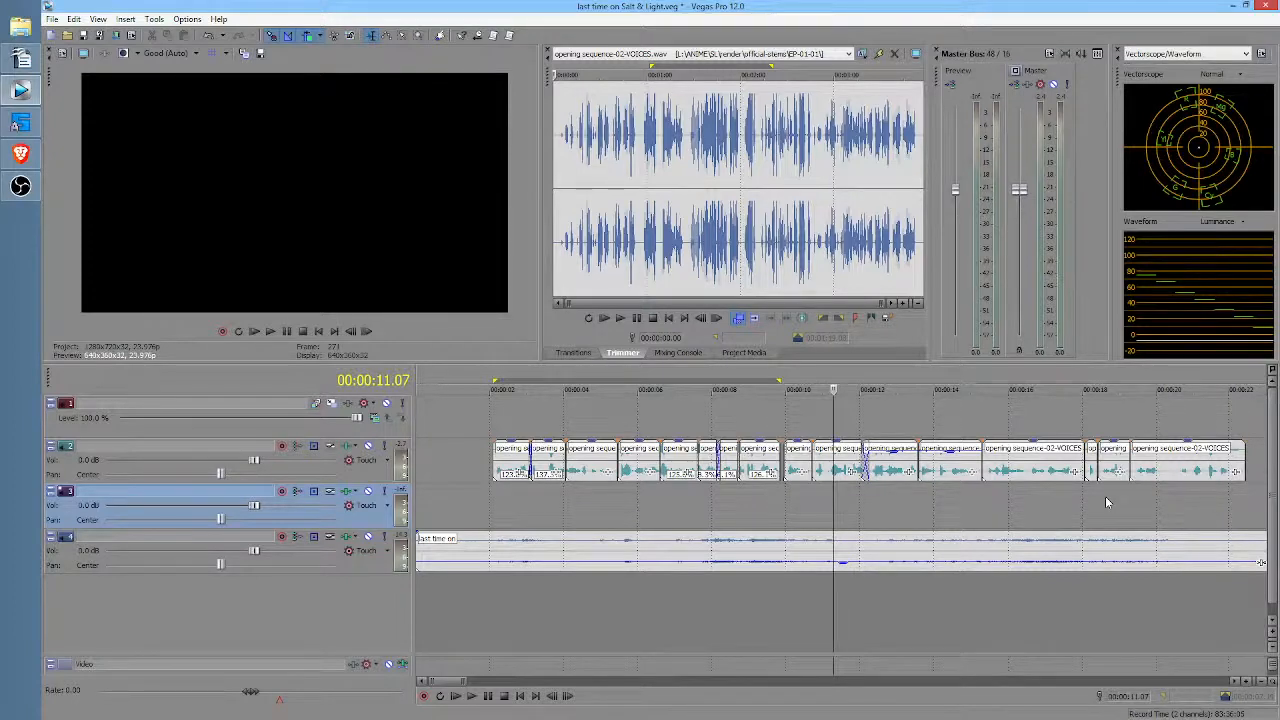
{"action": "left_click", "coordinate": [503, 499]}
{"action": "scroll", "coordinate": [537, 490], "scroll_direction": "down", "scroll_amount": 5}
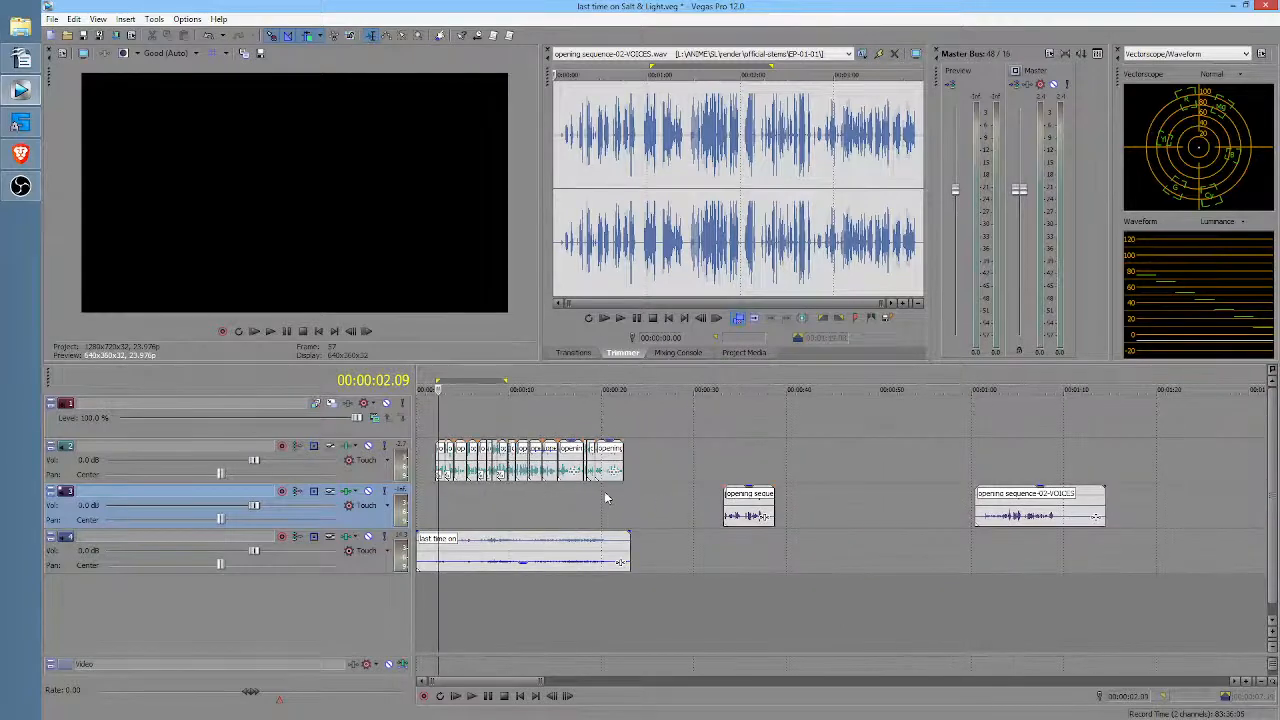
{"action": "left_click", "coordinate": [424, 503]}
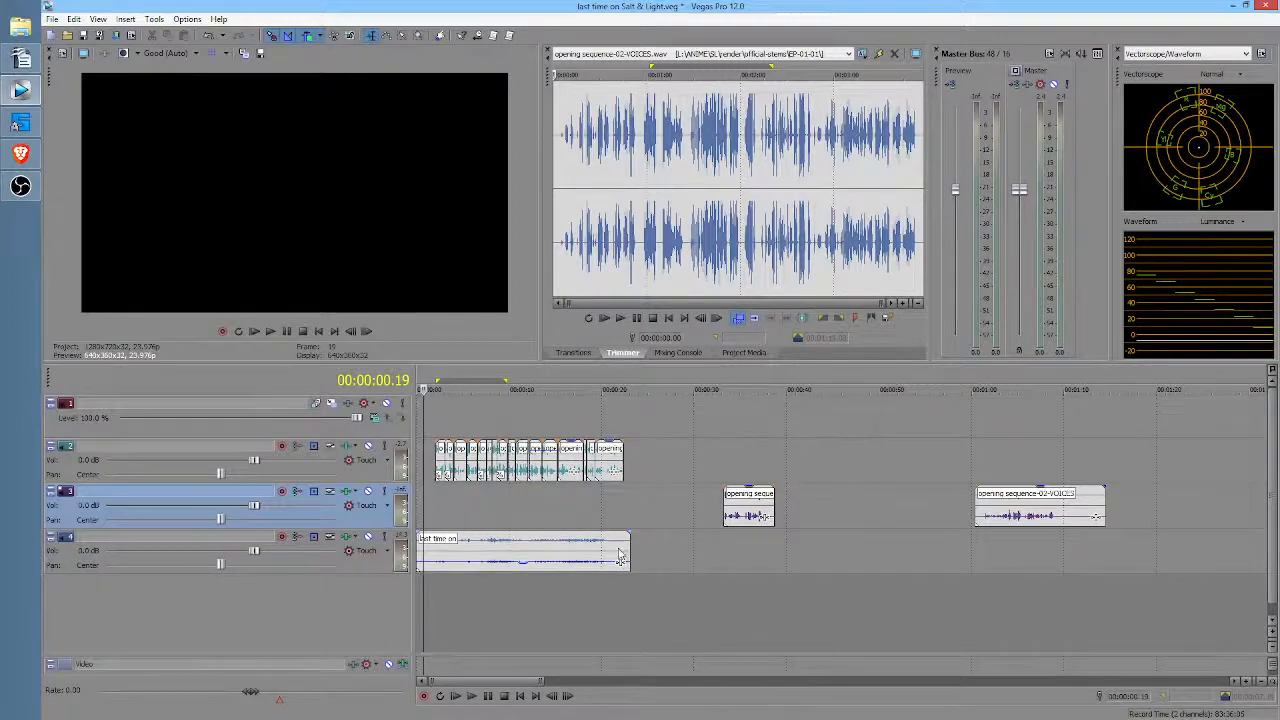
{"action": "left_click_drag", "start_coordinate": [629, 547], "coordinate": [608, 554]}
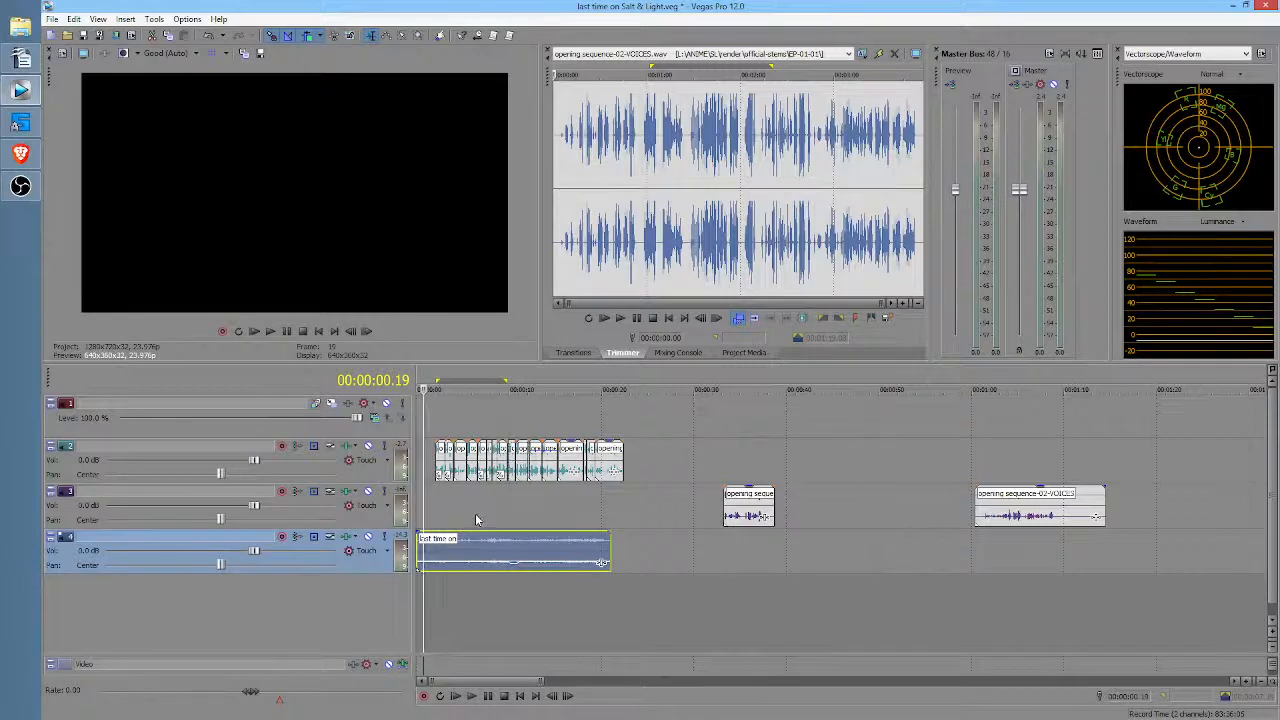
Step: Play back the recap from the beginning and again from 00:00:02.02, then mark the range 00:00:04.01 to 00:00:04.14
{"action": "key", "text": "ctrl+Home"}
{"action": "key", "text": "space"}
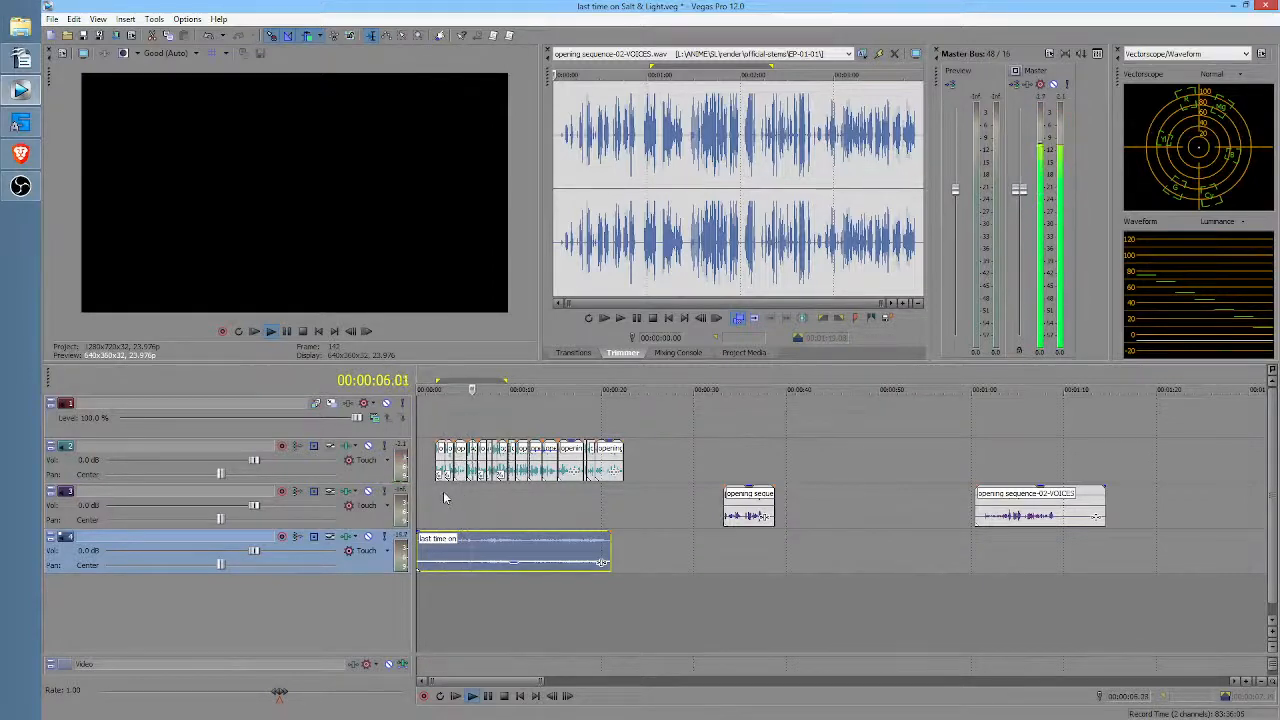
{"action": "key", "text": "space"}
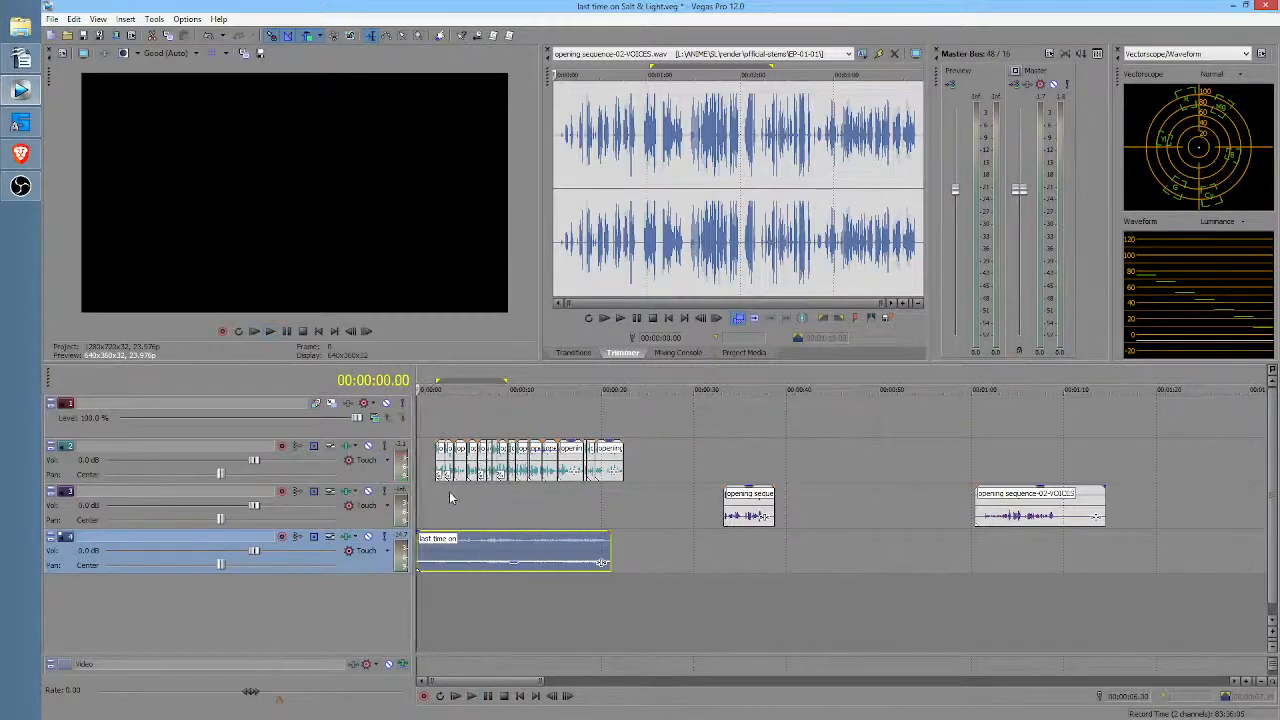
{"action": "scroll", "coordinate": [449, 497], "scroll_direction": "up", "scroll_amount": 3}
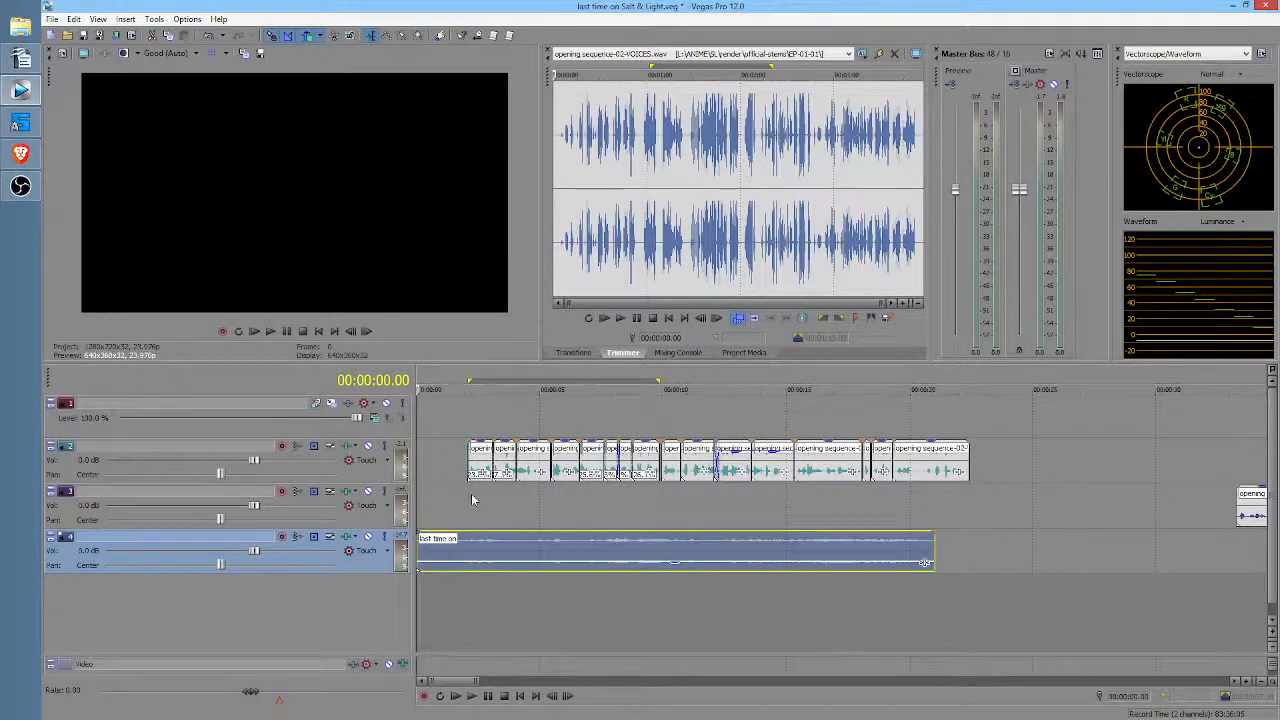
{"action": "left_click", "coordinate": [468, 500]}
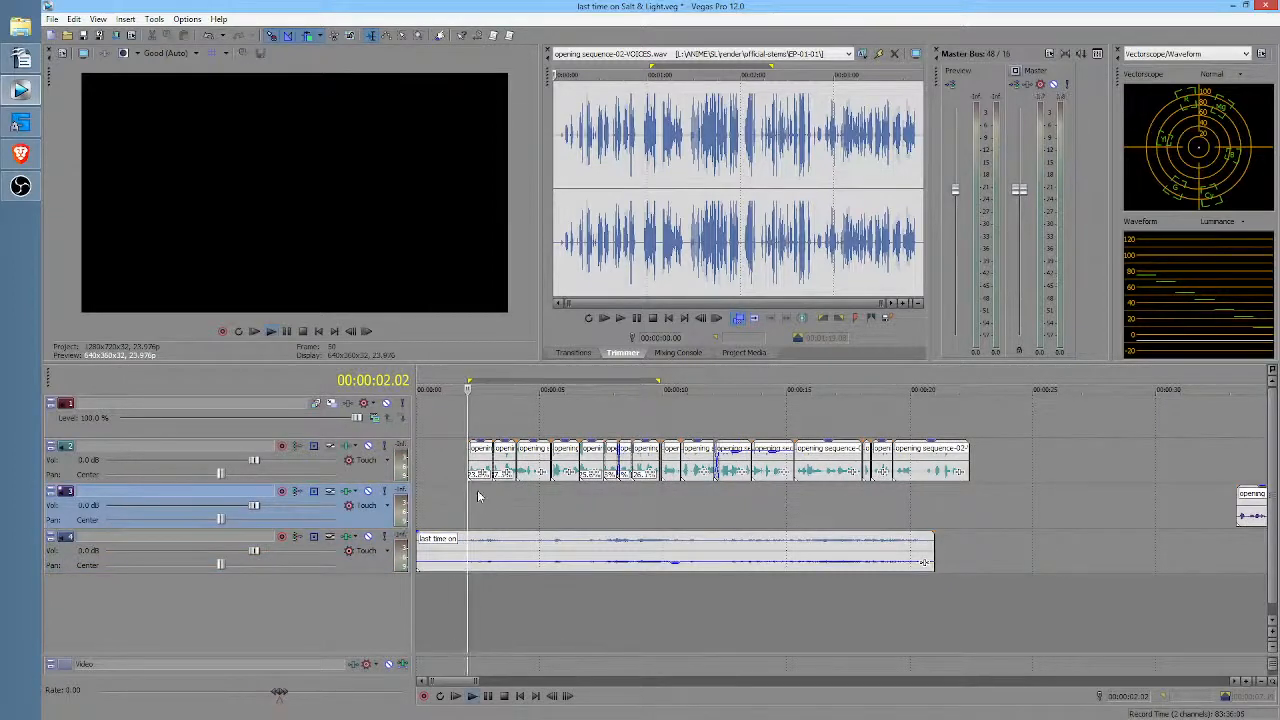
{"action": "key", "text": "space"}
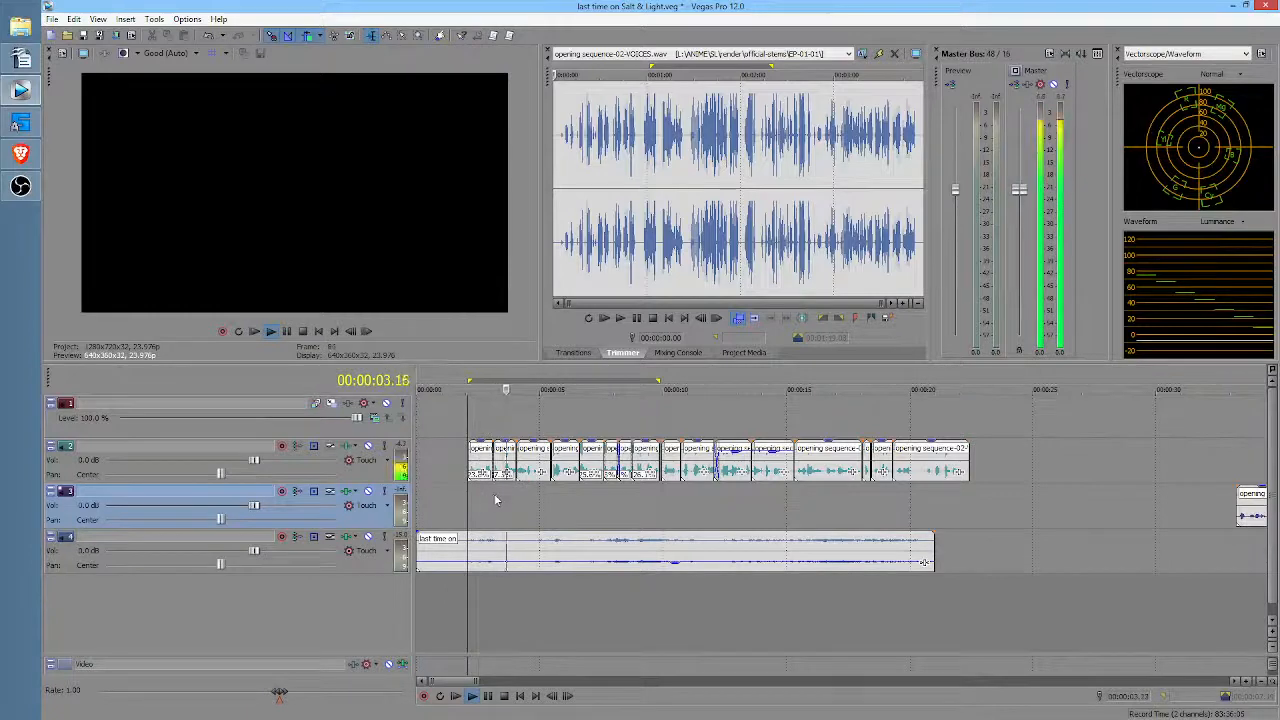
{"action": "key", "text": "space"}
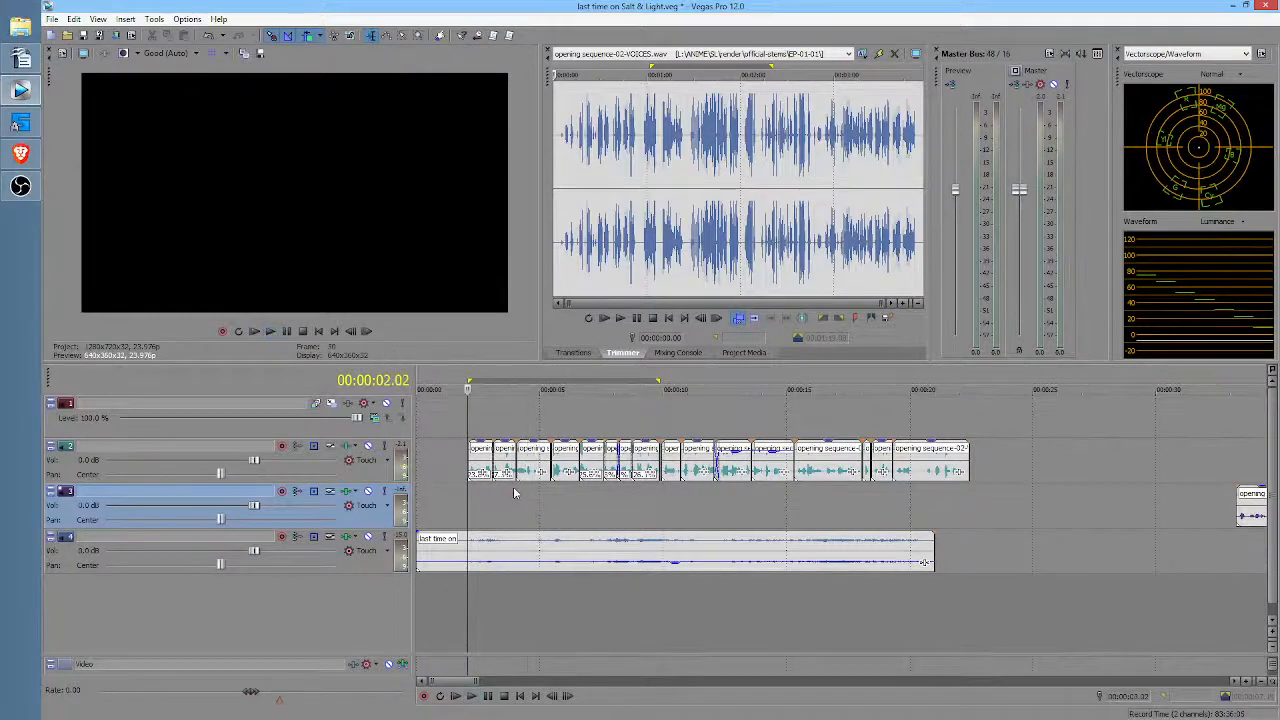
{"action": "left_click_drag", "start_coordinate": [516, 486], "coordinate": [529, 483]}
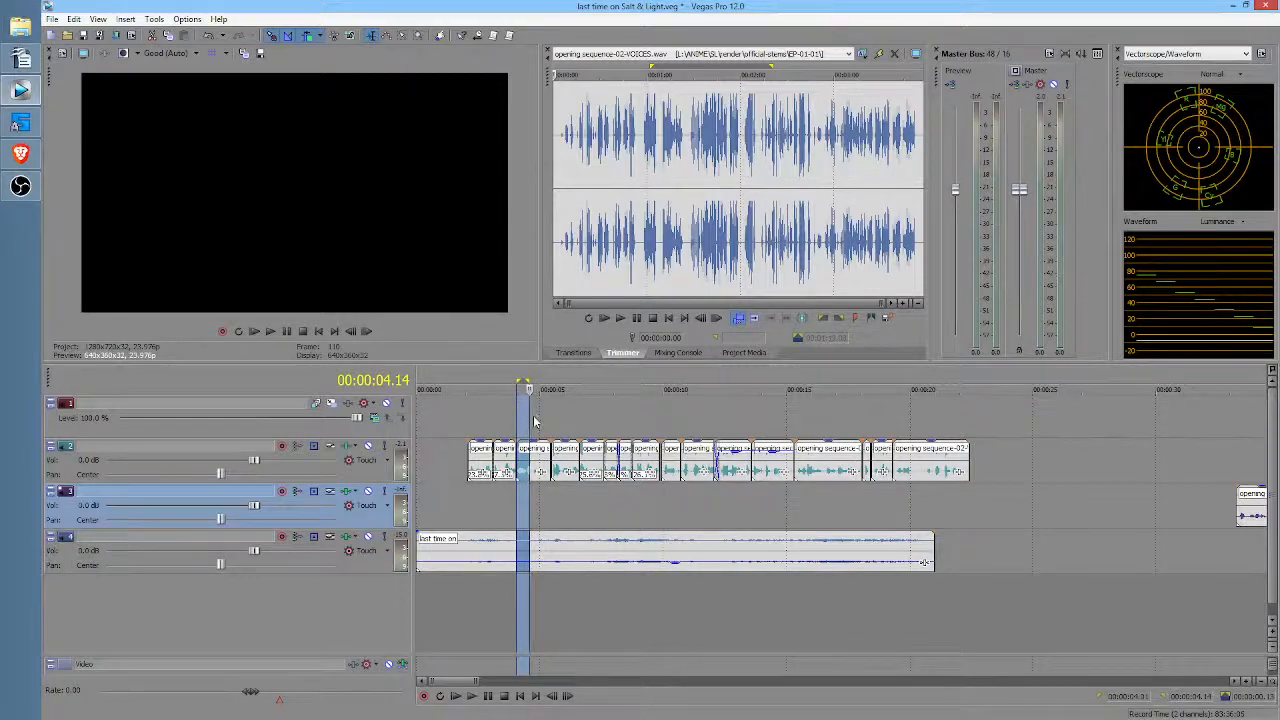
Step: Delete the two leftover voice clips after the dialogue, at about 33 s and 1 min, closing the gaps
{"action": "scroll", "coordinate": [924, 476], "scroll_direction": "down", "scroll_amount": 8}
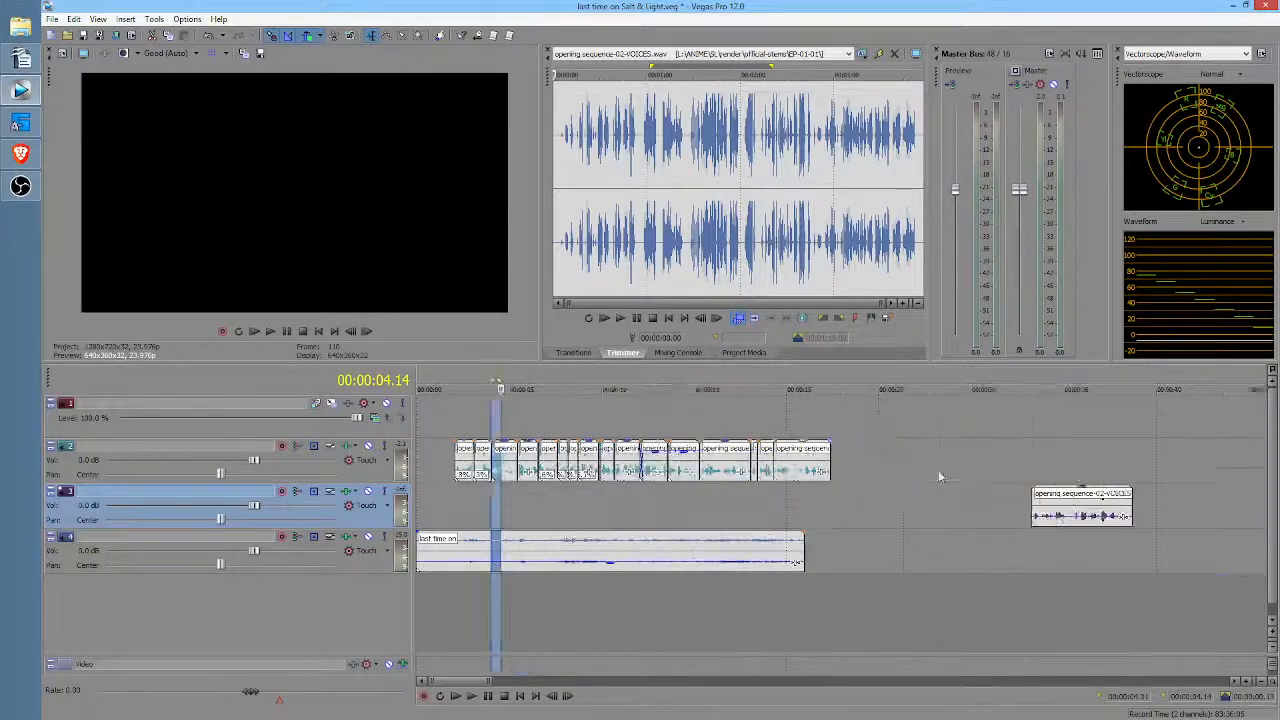
{"action": "left_click", "coordinate": [584, 499]}
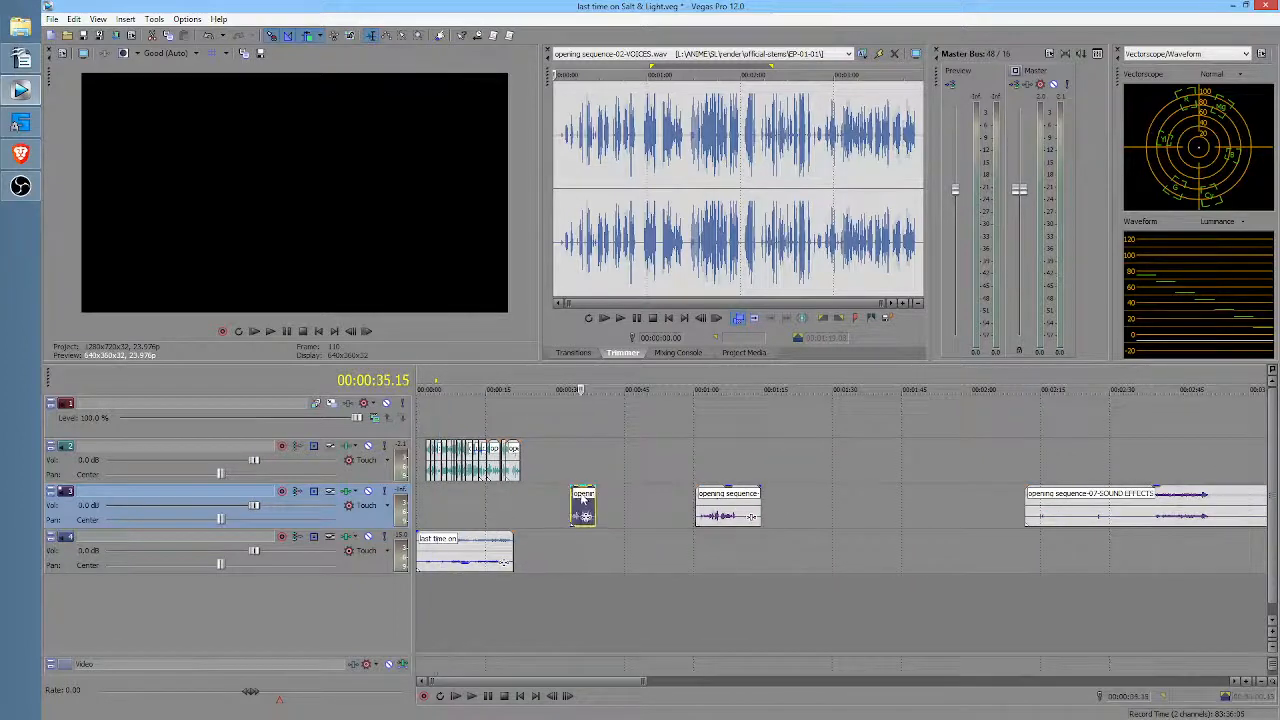
{"action": "key", "text": "Delete"}
{"action": "left_click", "coordinate": [600, 501]}
{"action": "key", "text": "Delete"}
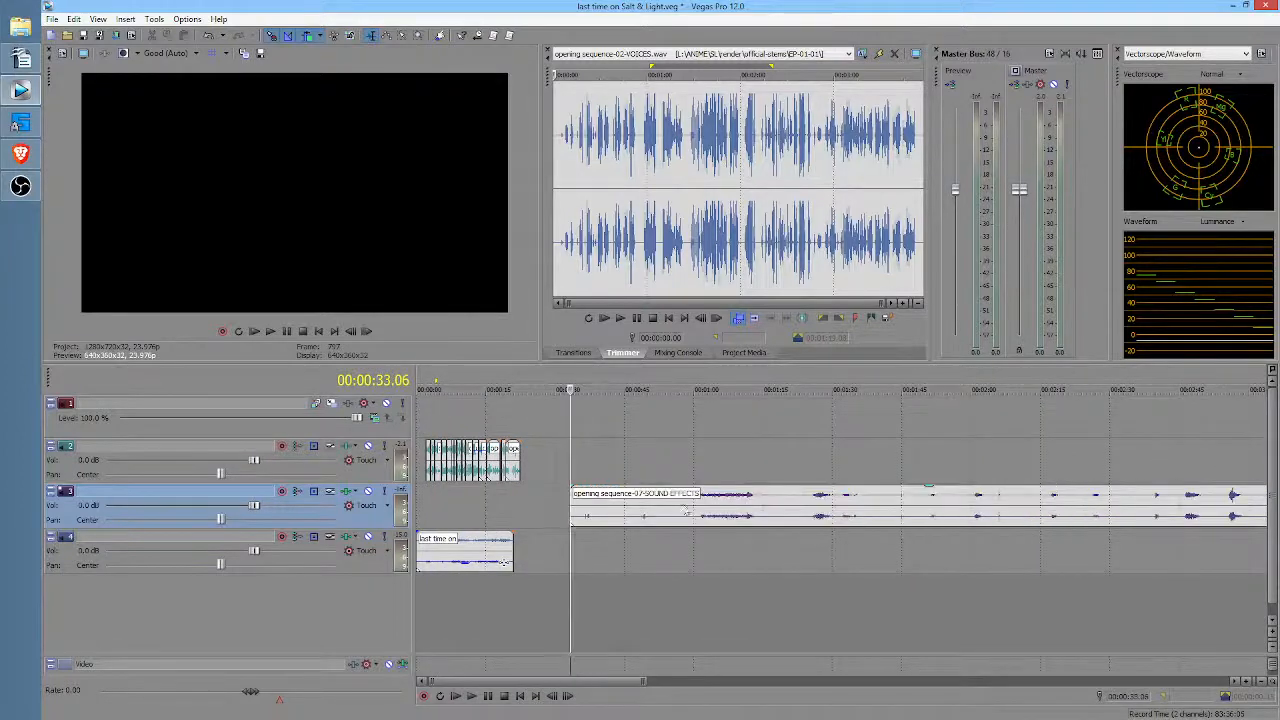
Step: Move the sound effects clip and the SL-EP-01-01 video clip so that both start at 00:00:42.01
{"action": "left_click", "coordinate": [658, 507]}
{"action": "scroll", "coordinate": [740, 493], "scroll_direction": "down", "scroll_amount": 5}
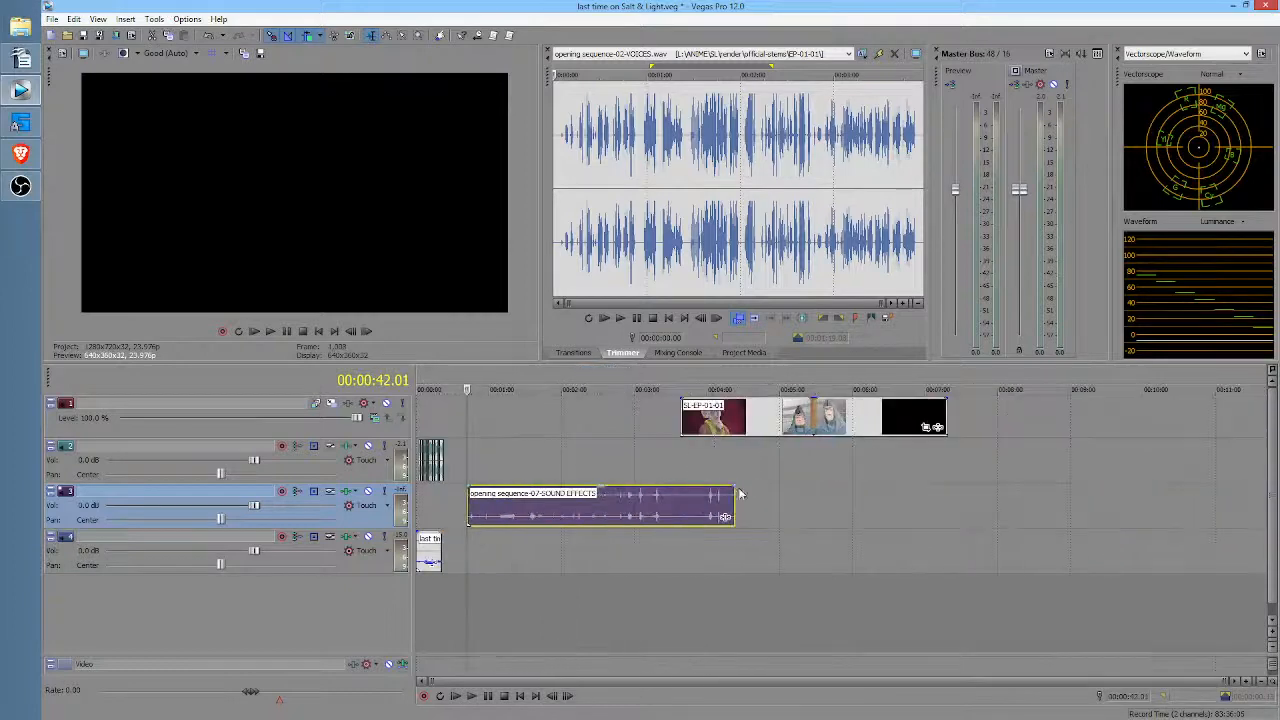
{"action": "left_click_drag", "start_coordinate": [732, 428], "coordinate": [518, 428]}
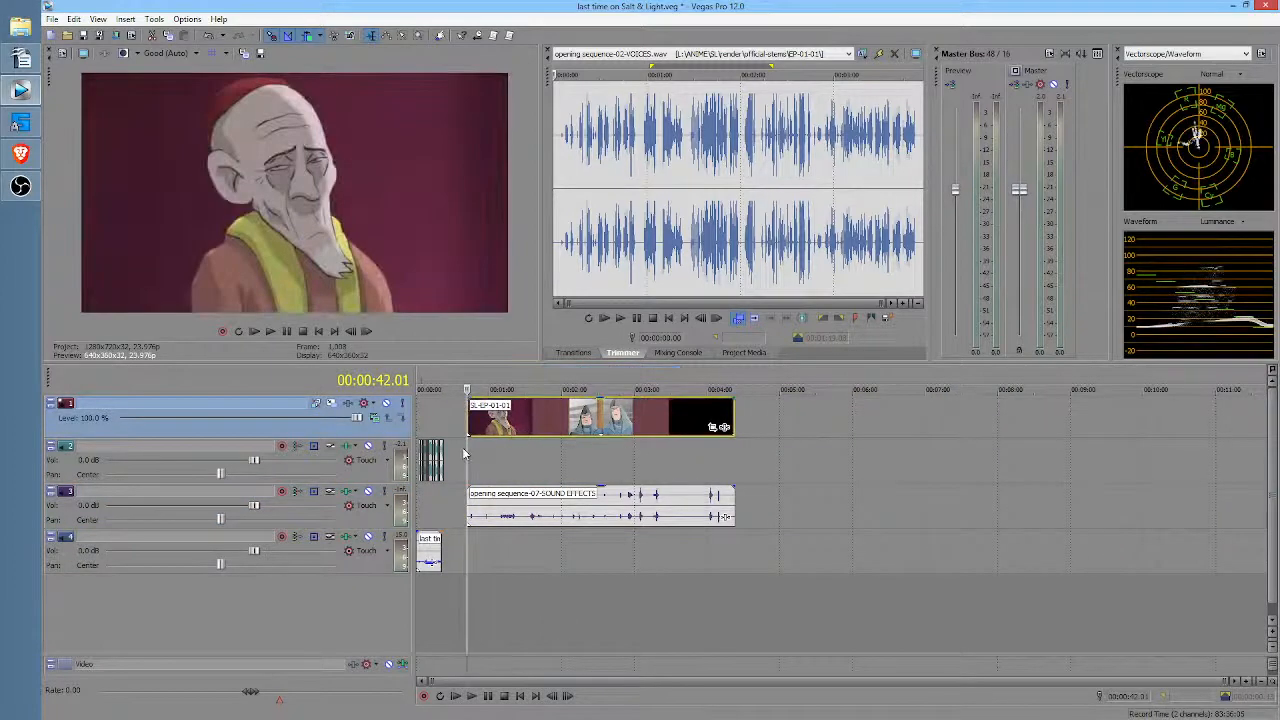
{"action": "left_click", "coordinate": [463, 453]}
{"action": "scroll", "coordinate": [465, 454], "scroll_direction": "up", "scroll_amount": 5}
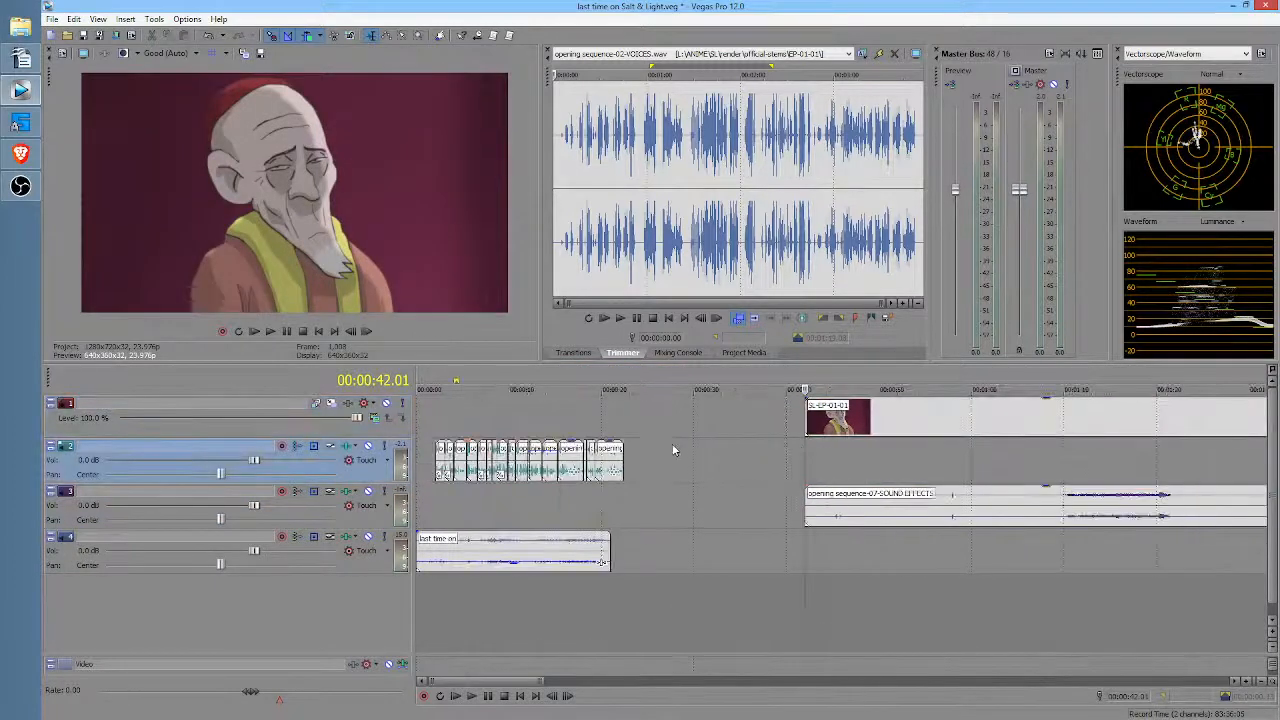
Step: Move the sound effects clip further along its track so it starts at about 4 min
{"action": "left_click", "coordinate": [450, 420]}
{"action": "left_click", "coordinate": [826, 430]}
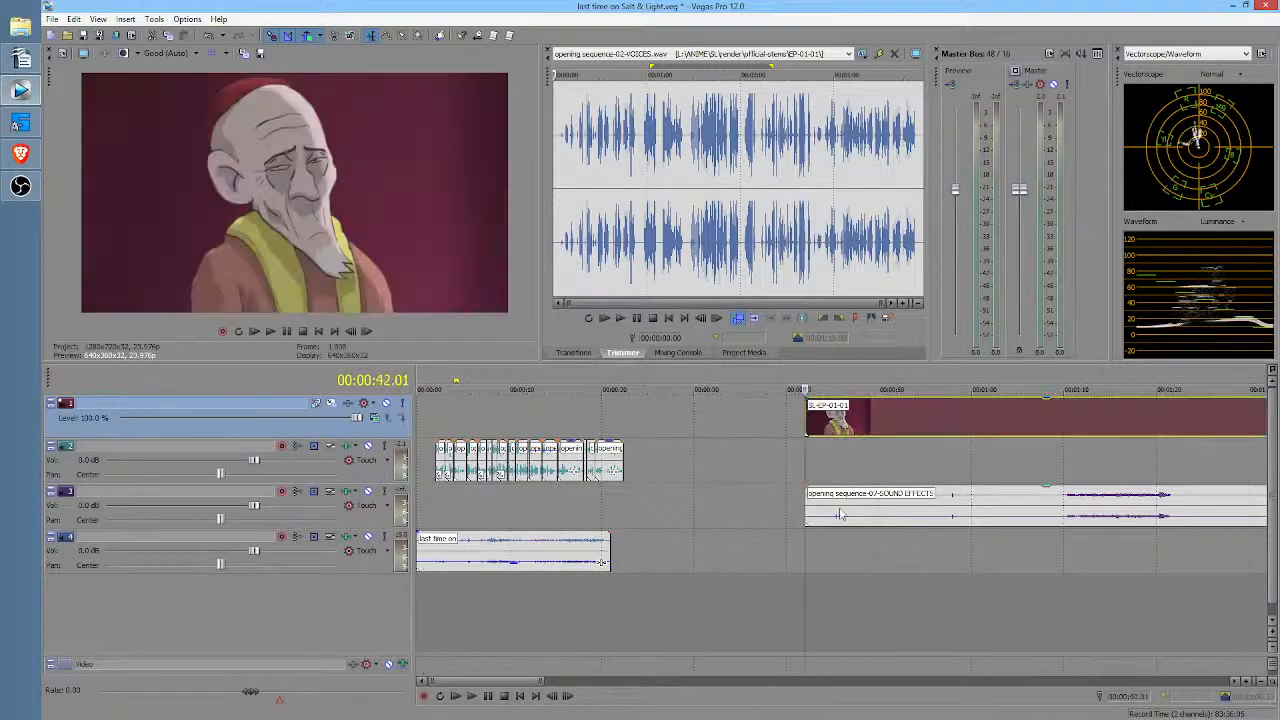
{"action": "left_click_drag", "start_coordinate": [840, 514], "coordinate": [949, 514]}
{"action": "scroll", "coordinate": [949, 514], "scroll_direction": "down", "scroll_amount": 5}
{"action": "left_click_drag", "start_coordinate": [546, 516], "coordinate": [768, 513]}
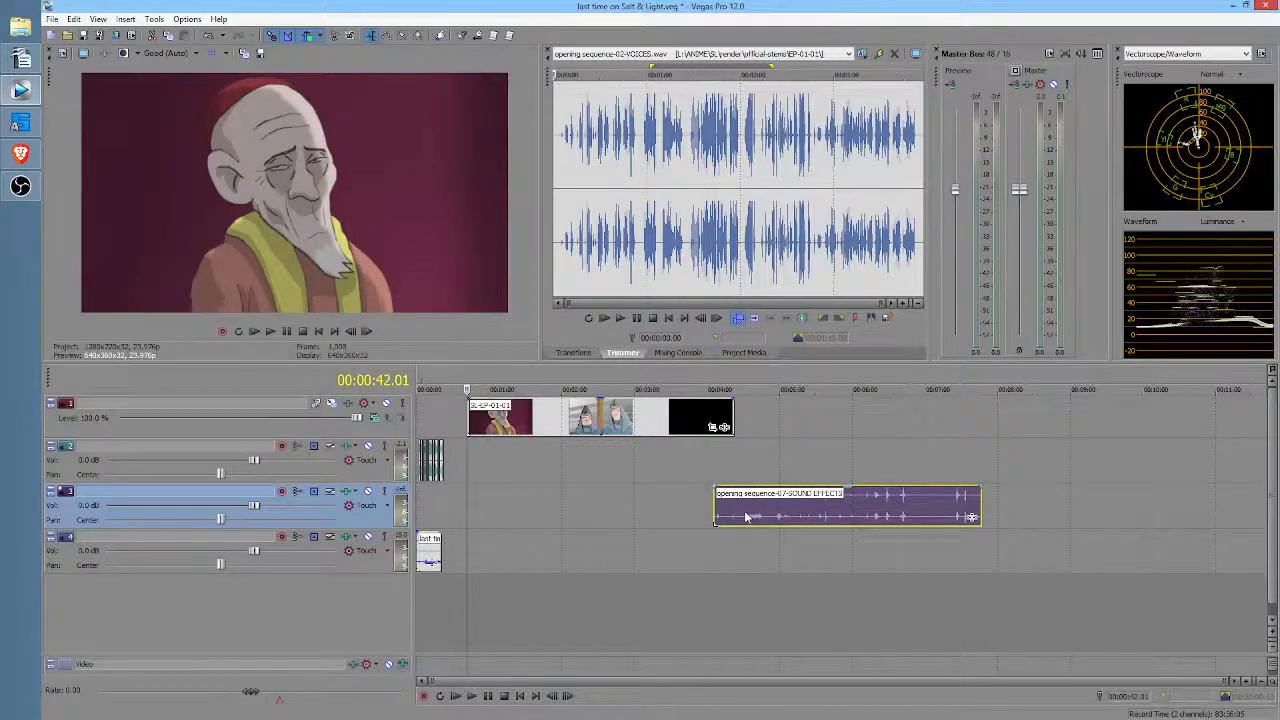
Step: Play the SL-EP-01-01 video from 00:00:42.01 and trim its start to the purple-haired character's shot, closing the gap
{"action": "left_click", "coordinate": [474, 428]}
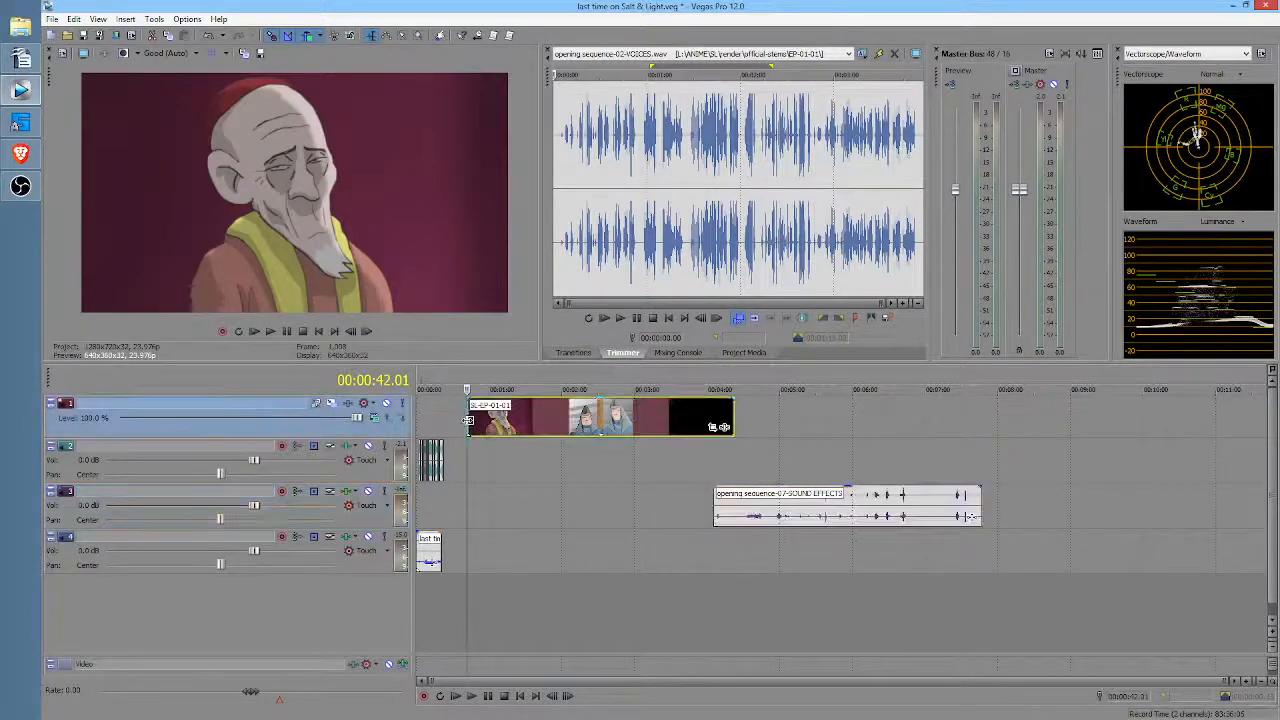
{"action": "scroll", "coordinate": [728, 430], "scroll_direction": "up", "scroll_amount": 5}
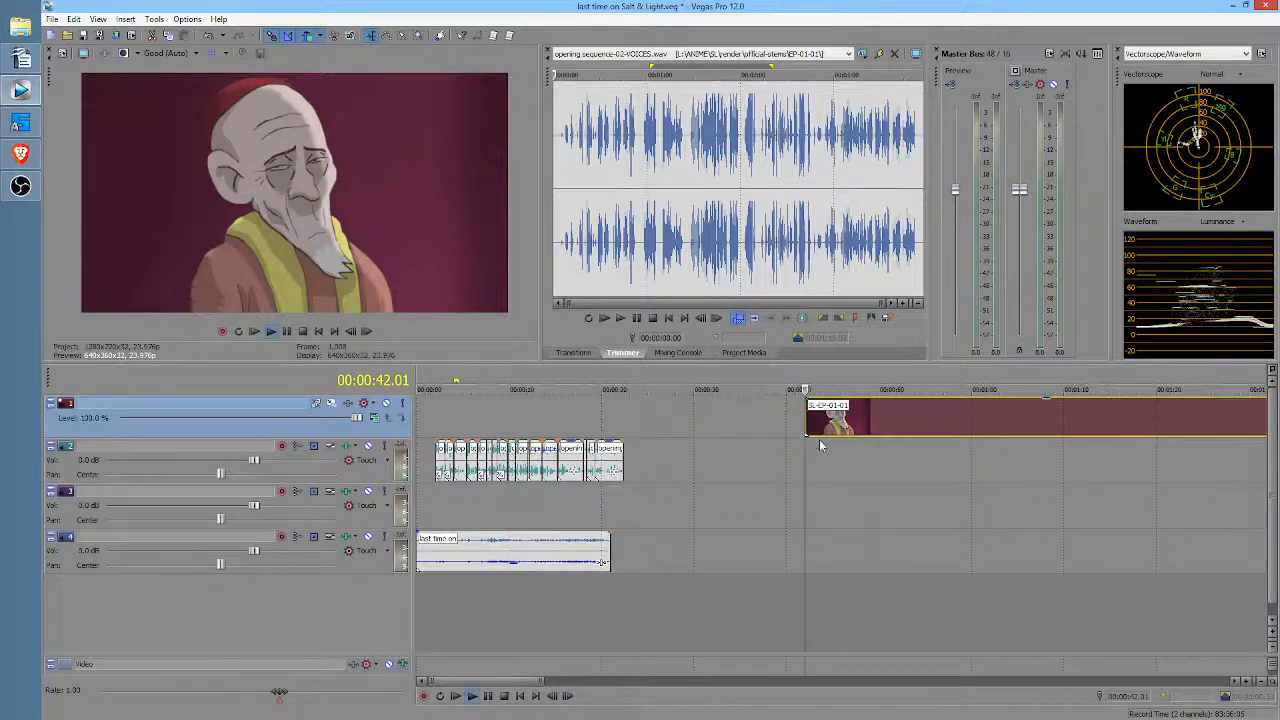
{"action": "key", "text": "space"}
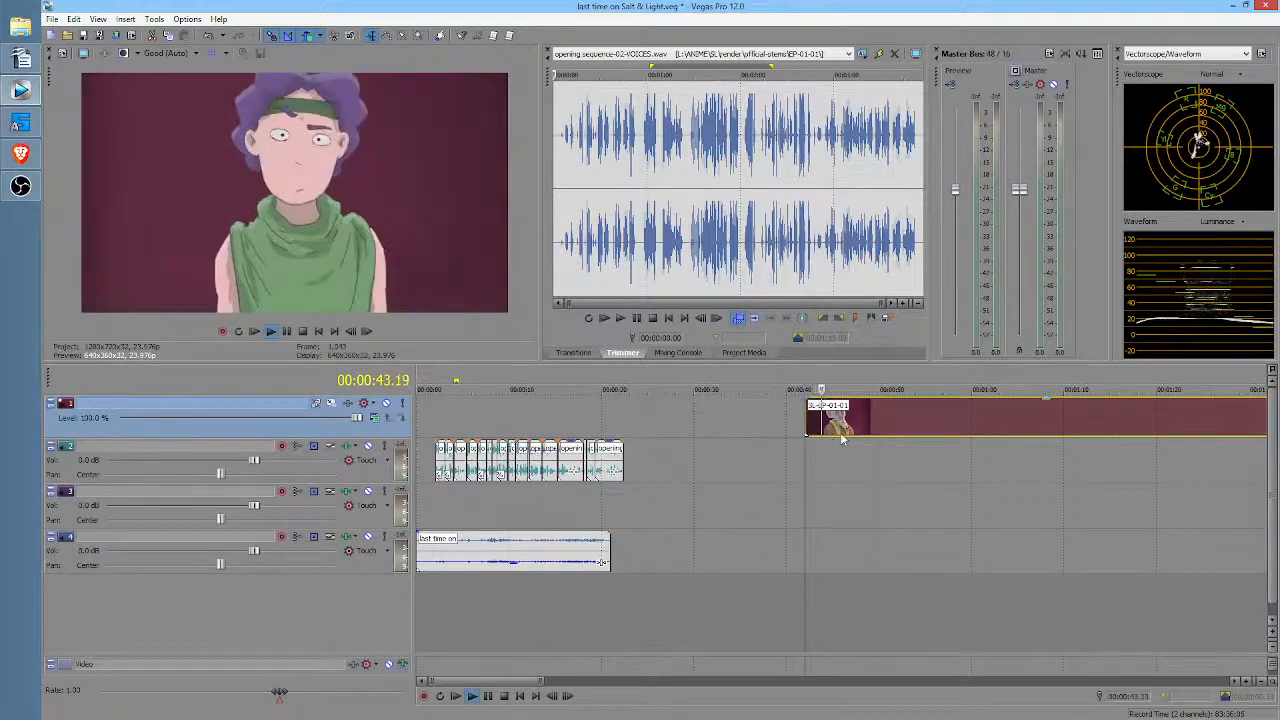
{"action": "key", "text": "space"}
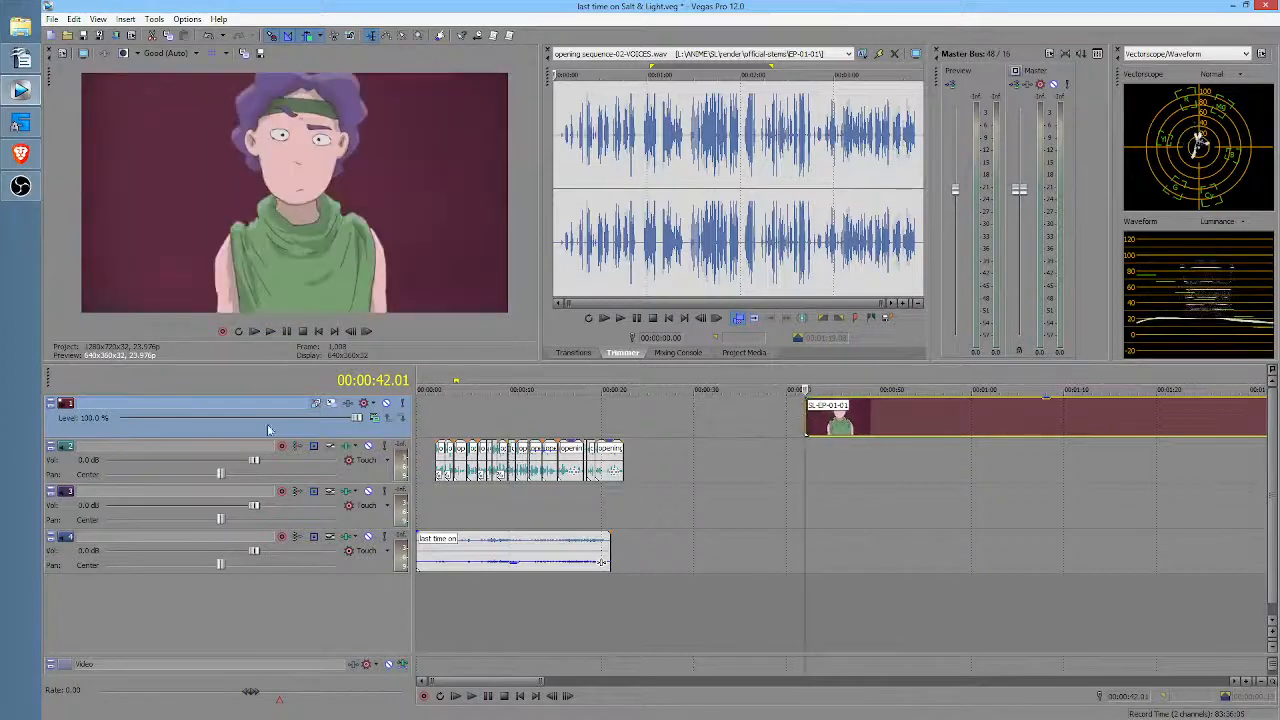
Step: Insert a new video track above the existing one and move the SL-EP-01-01 video clip to start at 00:00:04.01
{"action": "right_click", "coordinate": [241, 406]}
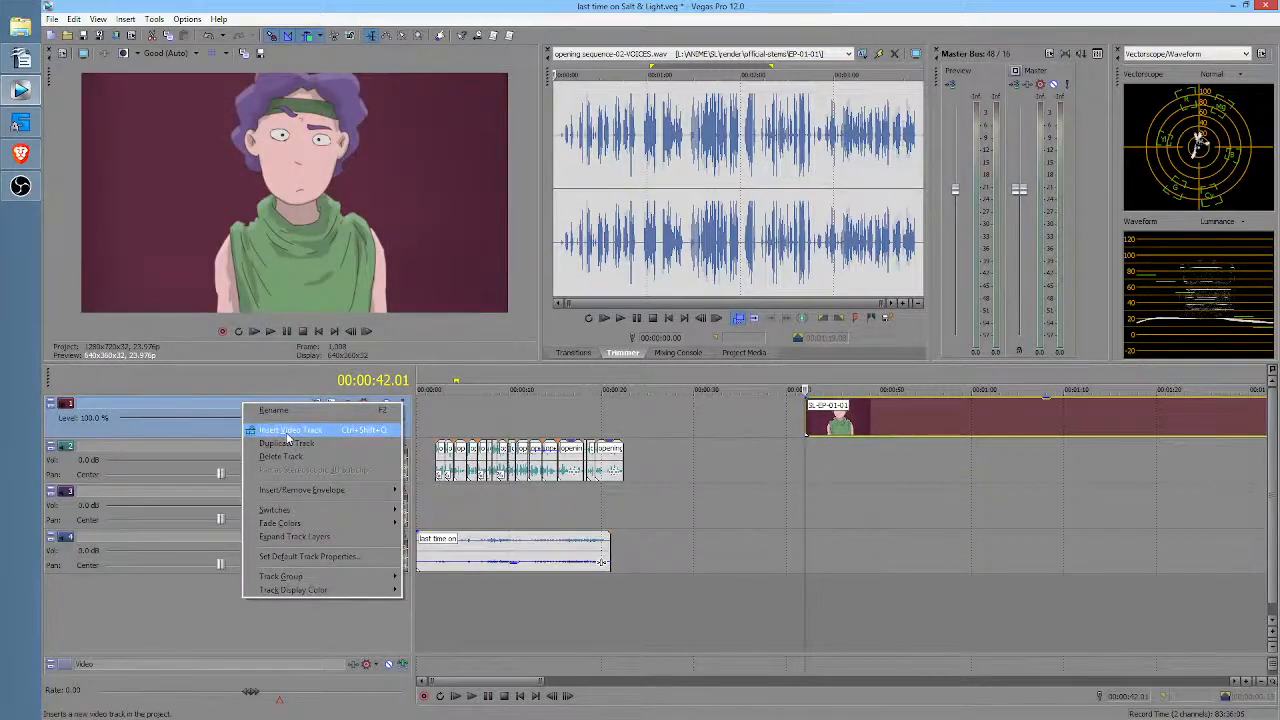
{"action": "left_click", "coordinate": [291, 432]}
{"action": "left_click_drag", "start_coordinate": [860, 463], "coordinate": [508, 467]}
{"action": "left_click", "coordinate": [459, 468]}
{"action": "scroll", "coordinate": [468, 467], "scroll_direction": "up", "scroll_amount": 4}
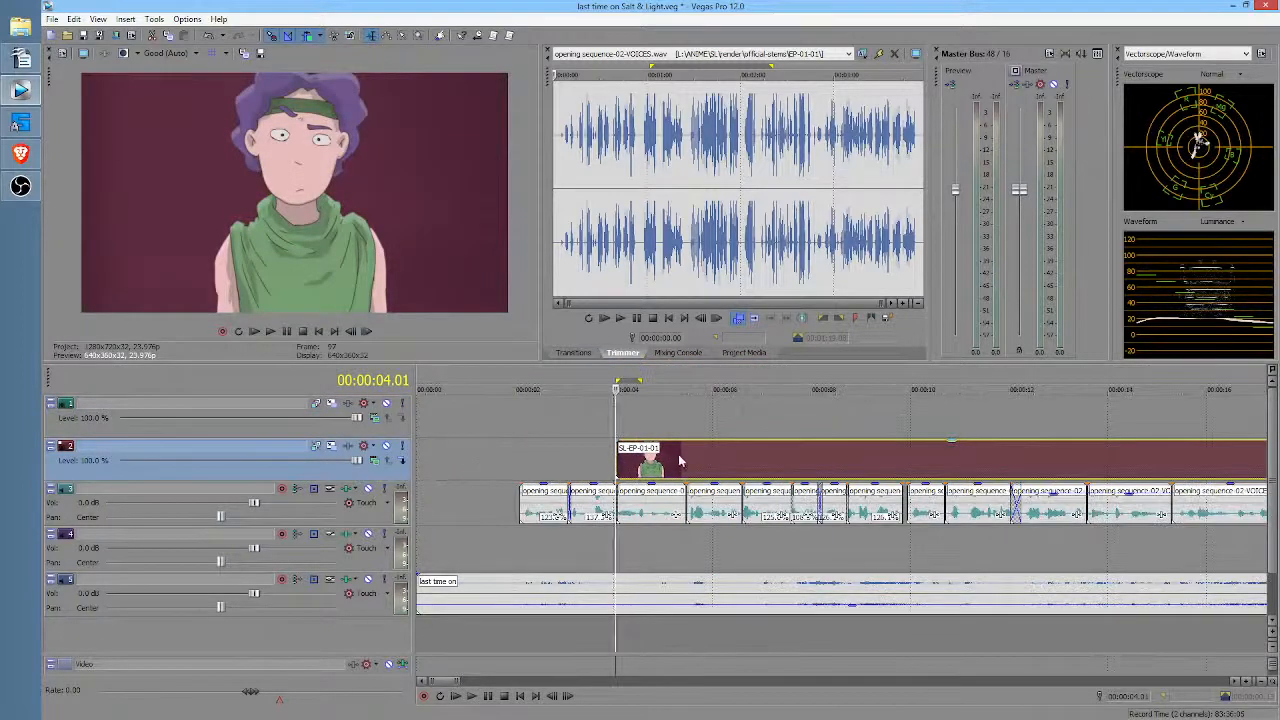
Step: Split the SL-EP-01-01 video clip at 00:00:27.04 and again about 3.5 s later, isolating the old man's shot
{"action": "left_click_drag", "start_coordinate": [606, 466], "coordinate": [1001, 462]}
{"action": "scroll", "coordinate": [1001, 462], "scroll_direction": "down", "scroll_amount": 4}
{"action": "left_click_drag", "start_coordinate": [631, 440], "coordinate": [922, 433]}
{"action": "key", "text": "w"}
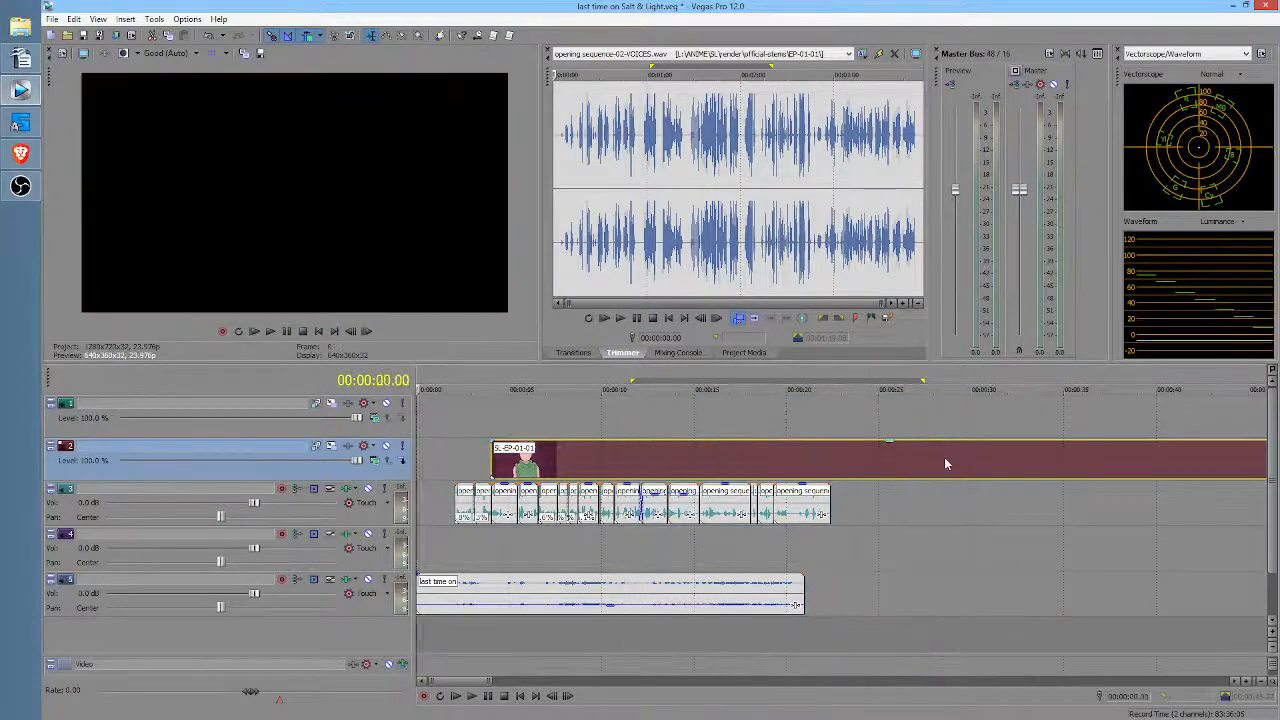
{"action": "left_click", "coordinate": [918, 456]}
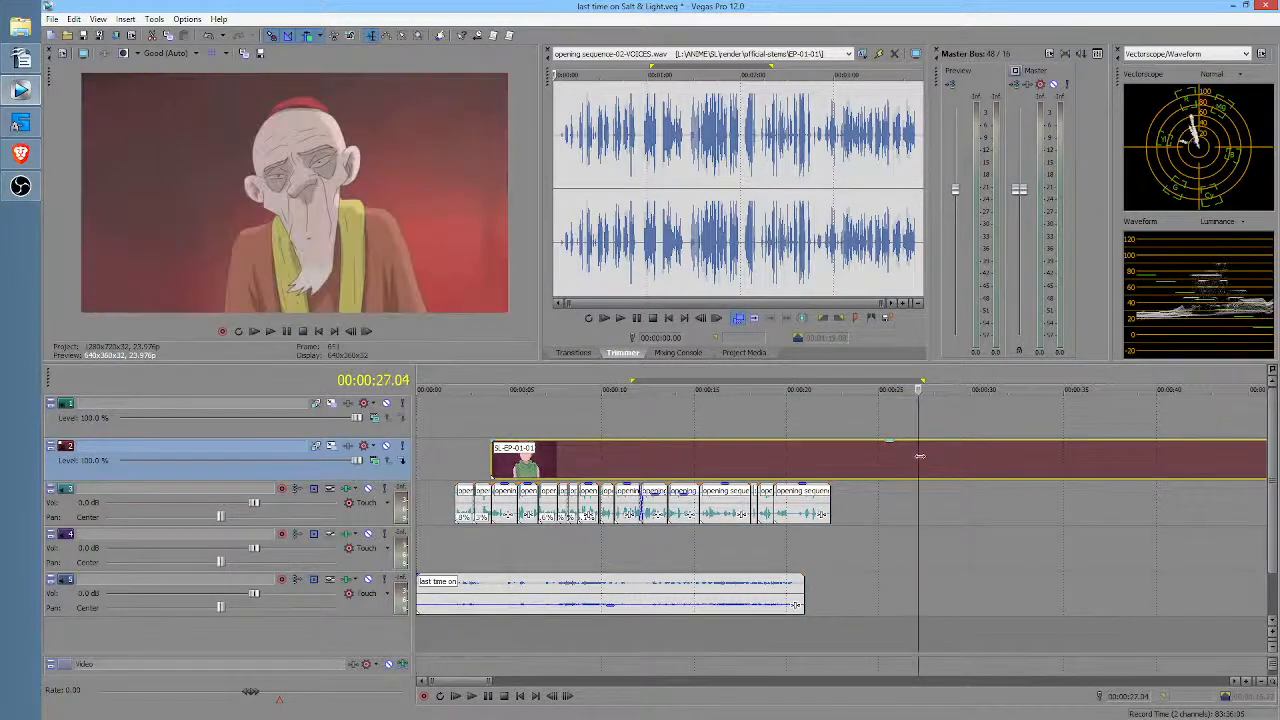
{"action": "key", "text": "s"}
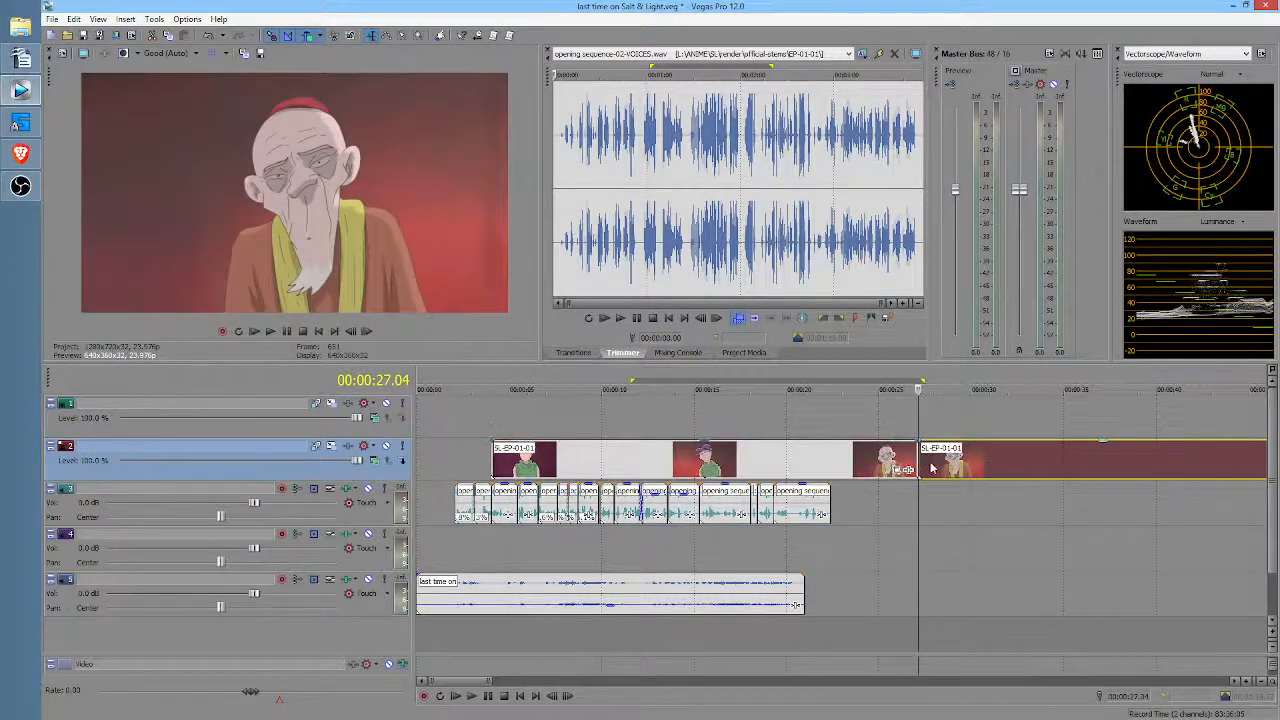
{"action": "left_click", "coordinate": [983, 463]}
{"action": "key", "text": "s"}
Step: Move the isolated old man segment to the dialogue's start at 00:00:02.02, with the first video part starting at 00:00:14.13
{"action": "left_click_drag", "start_coordinate": [938, 455], "coordinate": [698, 457]}
{"action": "left_click_drag", "start_coordinate": [451, 424], "coordinate": [476, 457]}
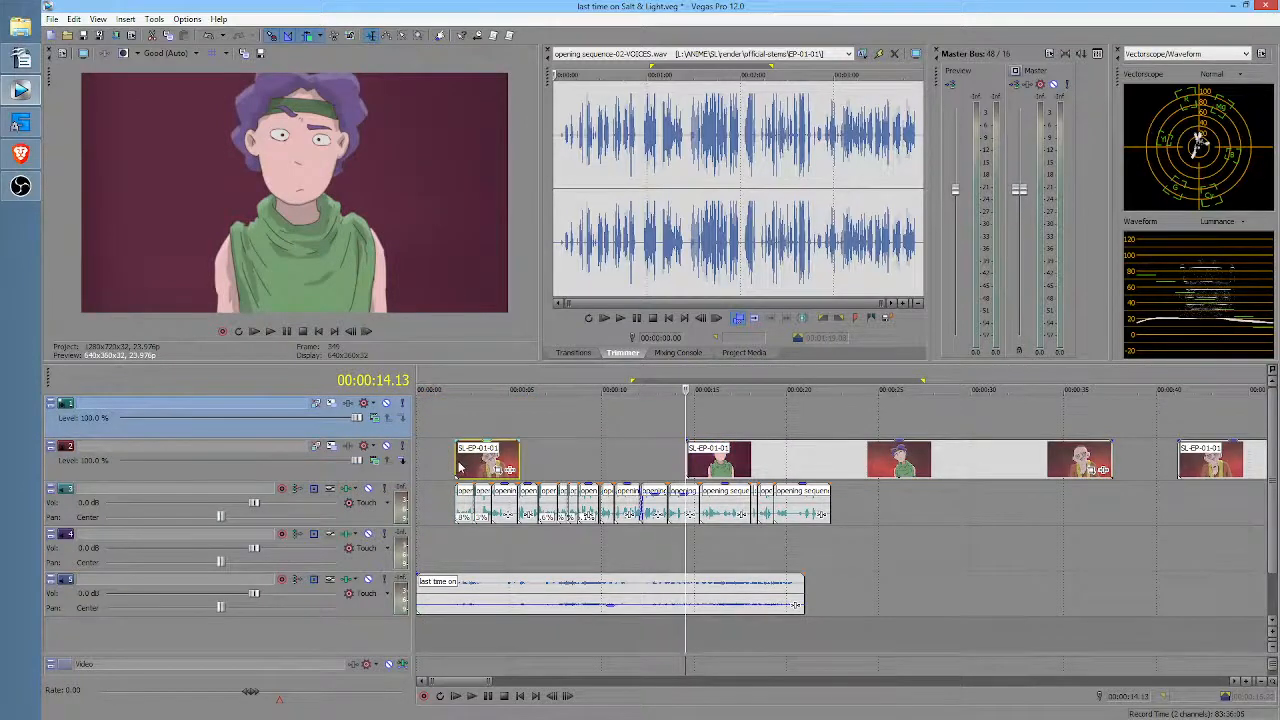
{"action": "left_click", "coordinate": [465, 461]}
Step: Trim the old man segment at 00:00:02.02 to about 2.2 s, closing the gap, and play it back against the voice
{"action": "scroll", "coordinate": [598, 460], "scroll_direction": "up", "scroll_amount": 3}
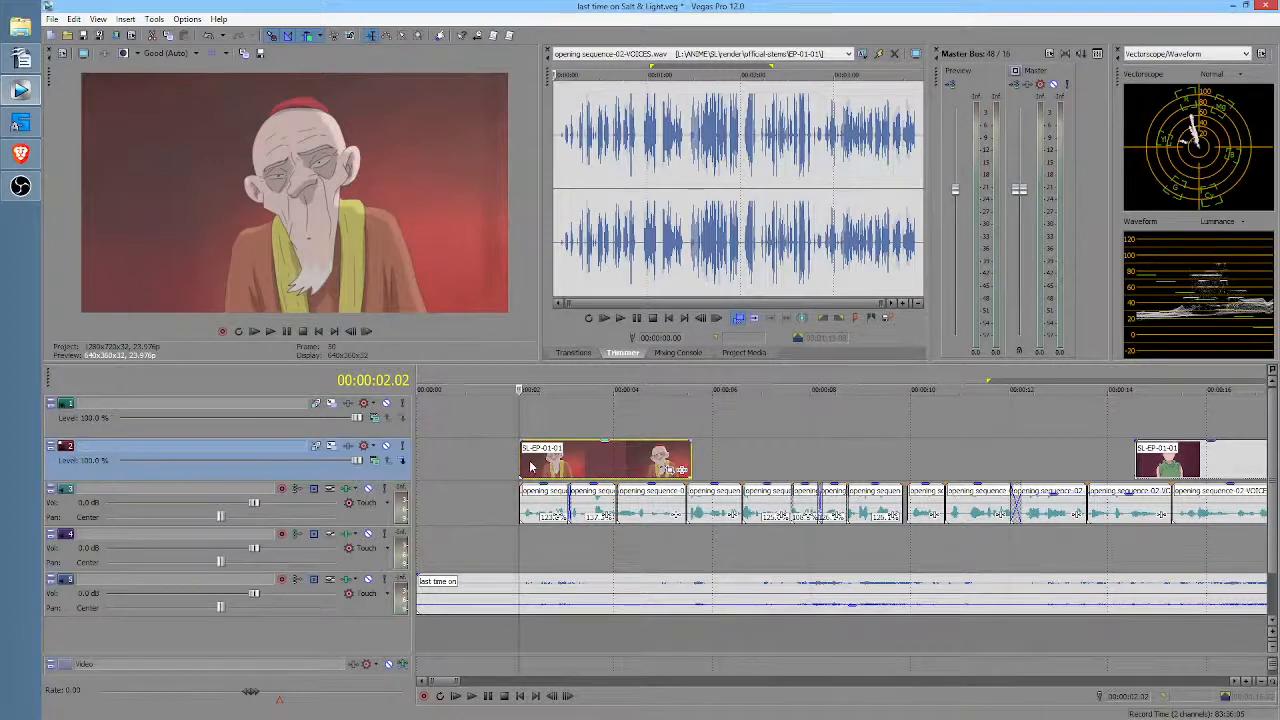
{"action": "left_click_drag", "start_coordinate": [530, 458], "coordinate": [574, 459]}
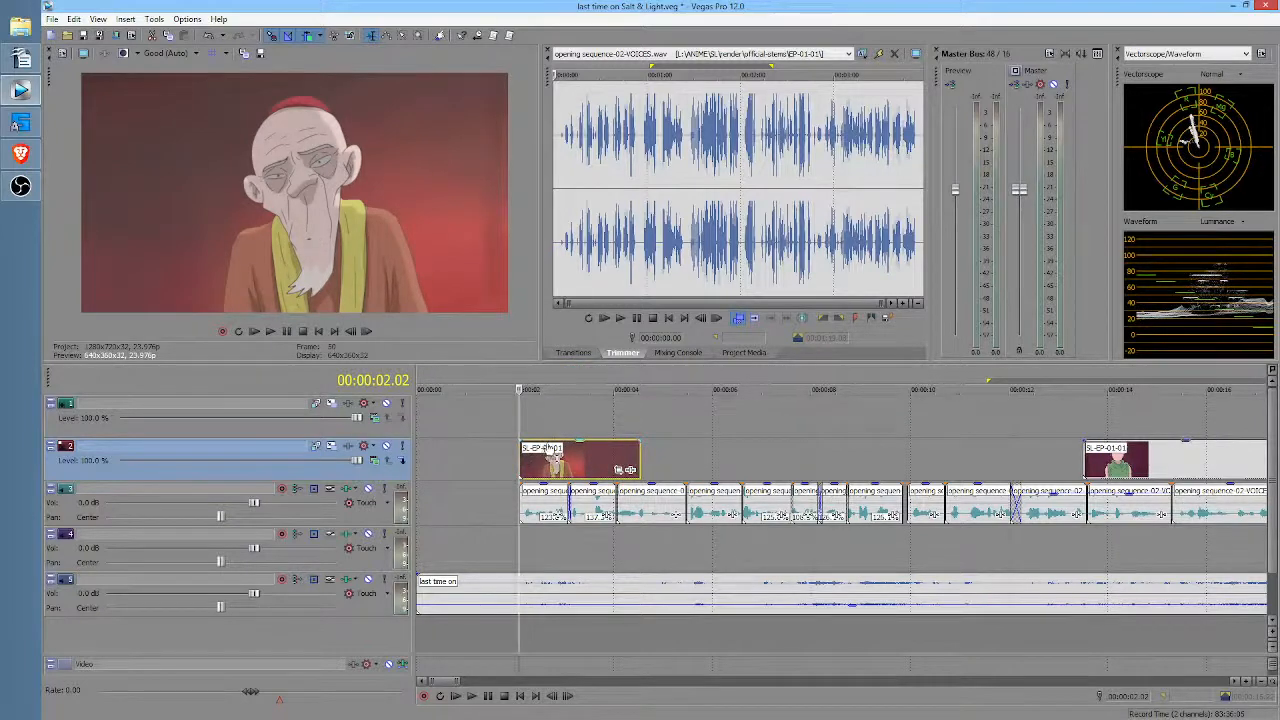
{"action": "key", "text": "space"}
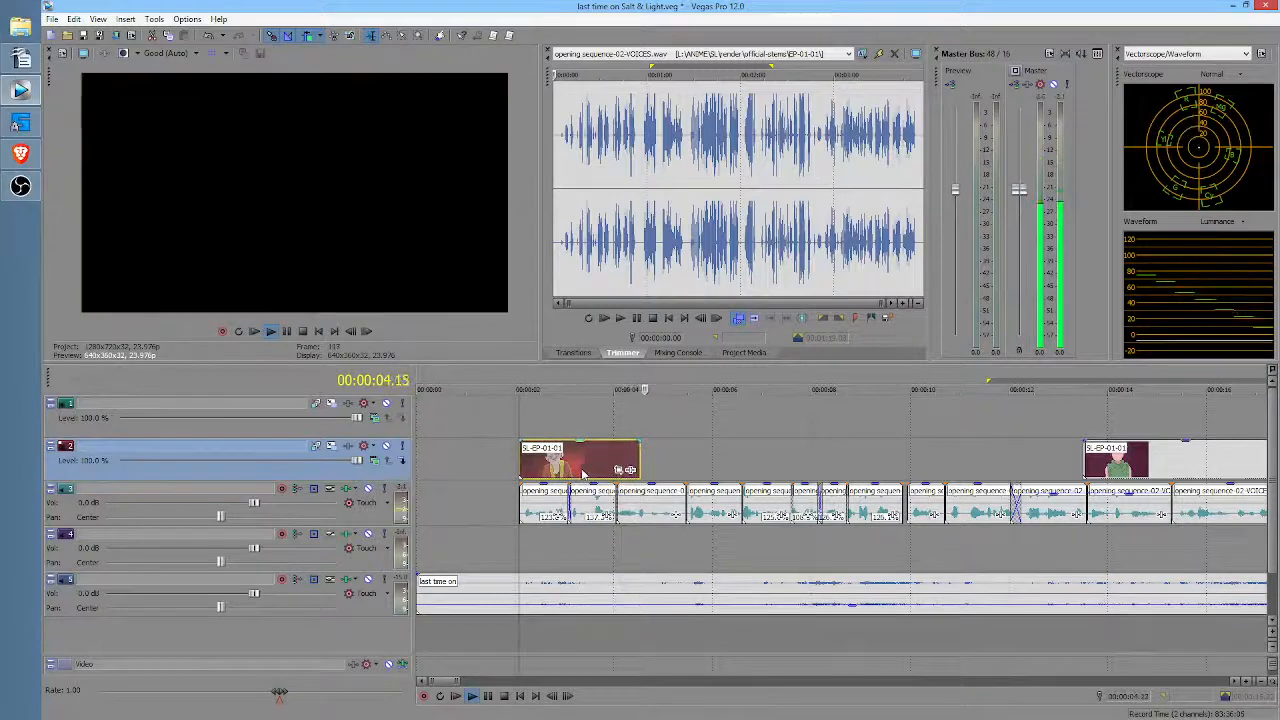
{"action": "key", "text": "space"}
{"action": "left_click_drag", "start_coordinate": [575, 464], "coordinate": [524, 462]}
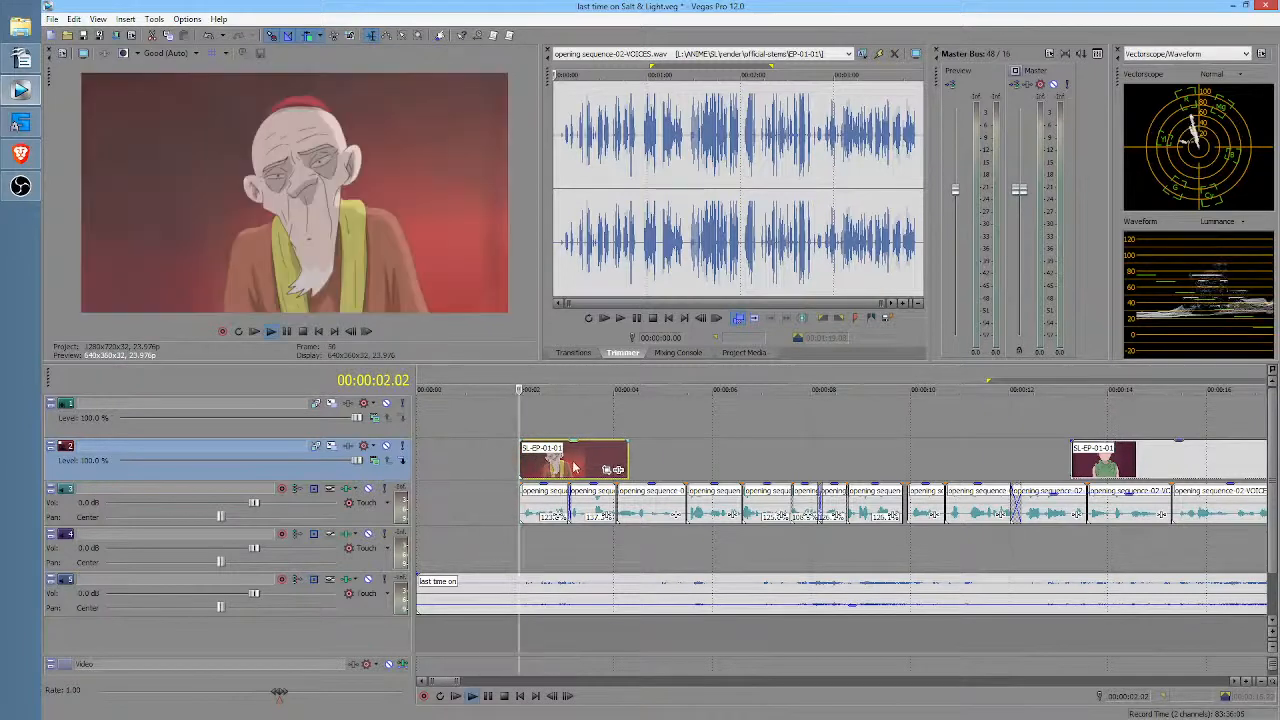
{"action": "key", "text": "space"}
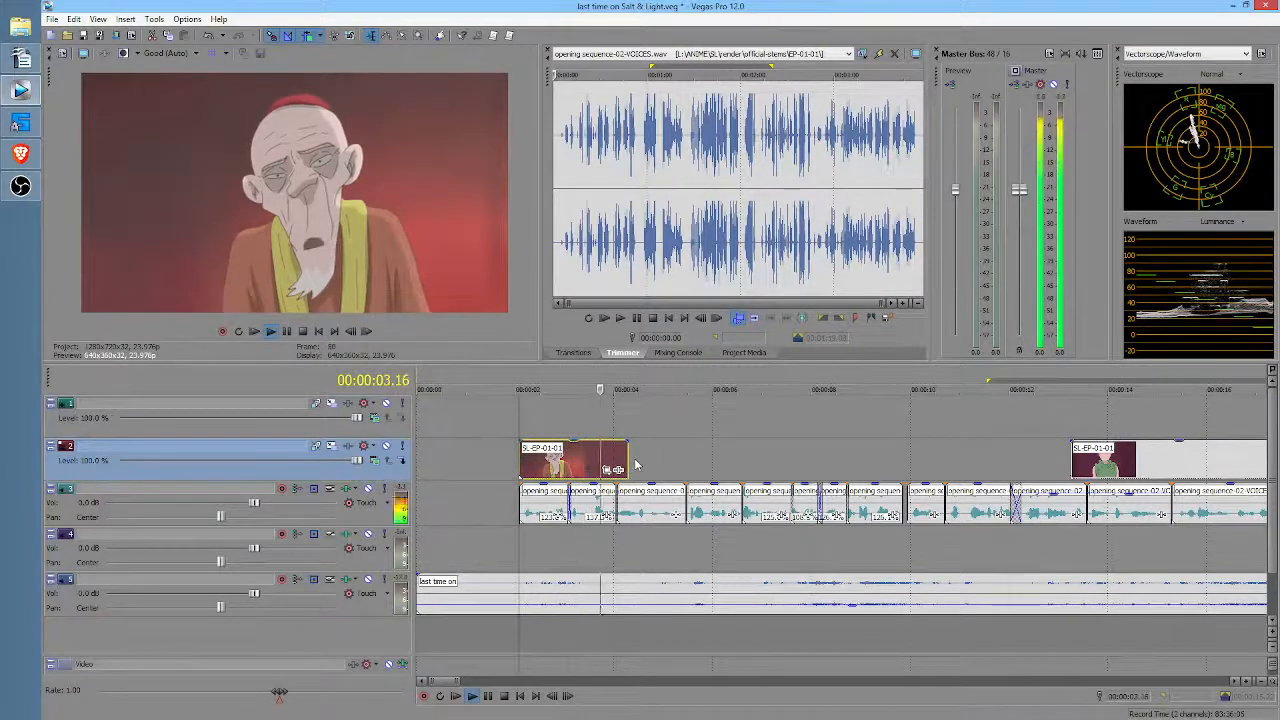
Step: Trim the old man's shot at 00:00:02.02 to about 1.3 s and move the next SL-EP-01-01 part directly after it
{"action": "key", "text": "space"}
{"action": "left_click_drag", "start_coordinate": [627, 463], "coordinate": [582, 458]}
{"action": "left_click_drag", "start_coordinate": [1056, 462], "coordinate": [615, 468]}
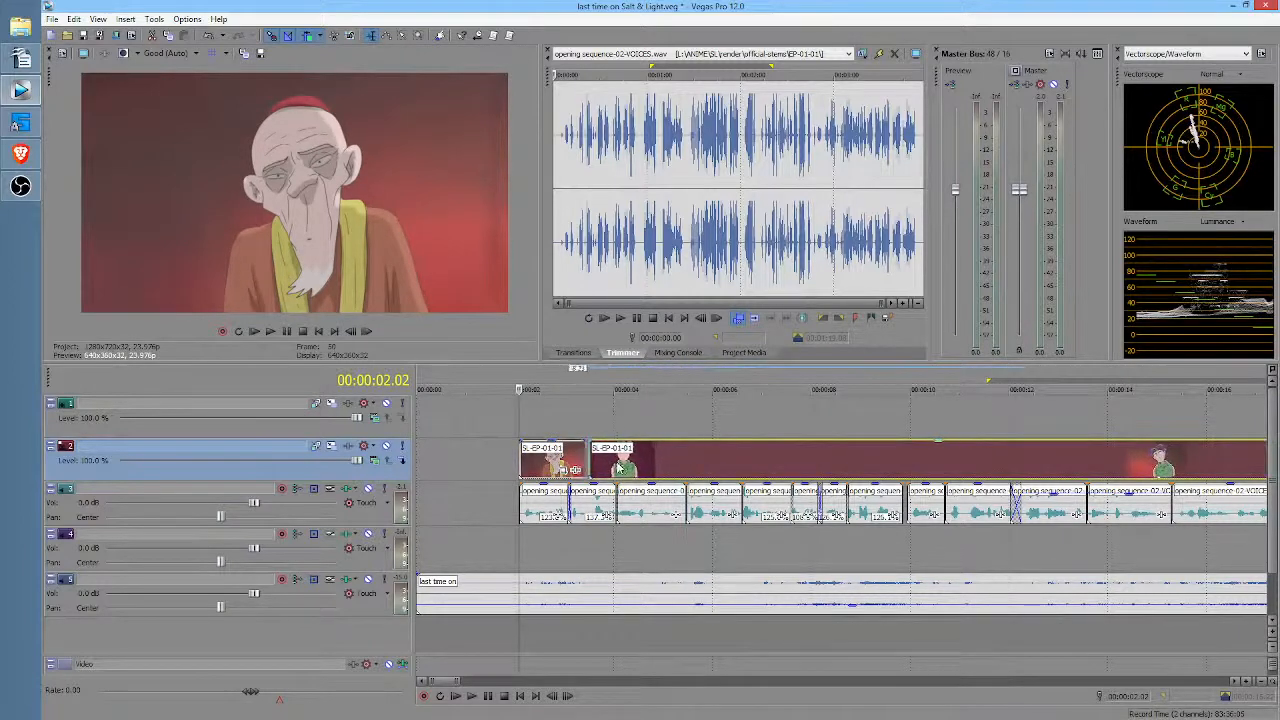
Step: Split the long SL-EP-01-01 part at 00:00:05.11 and move the remainder away to start at about 00:00:09.16
{"action": "left_click", "coordinate": [686, 463]}
{"action": "key", "text": "s"}
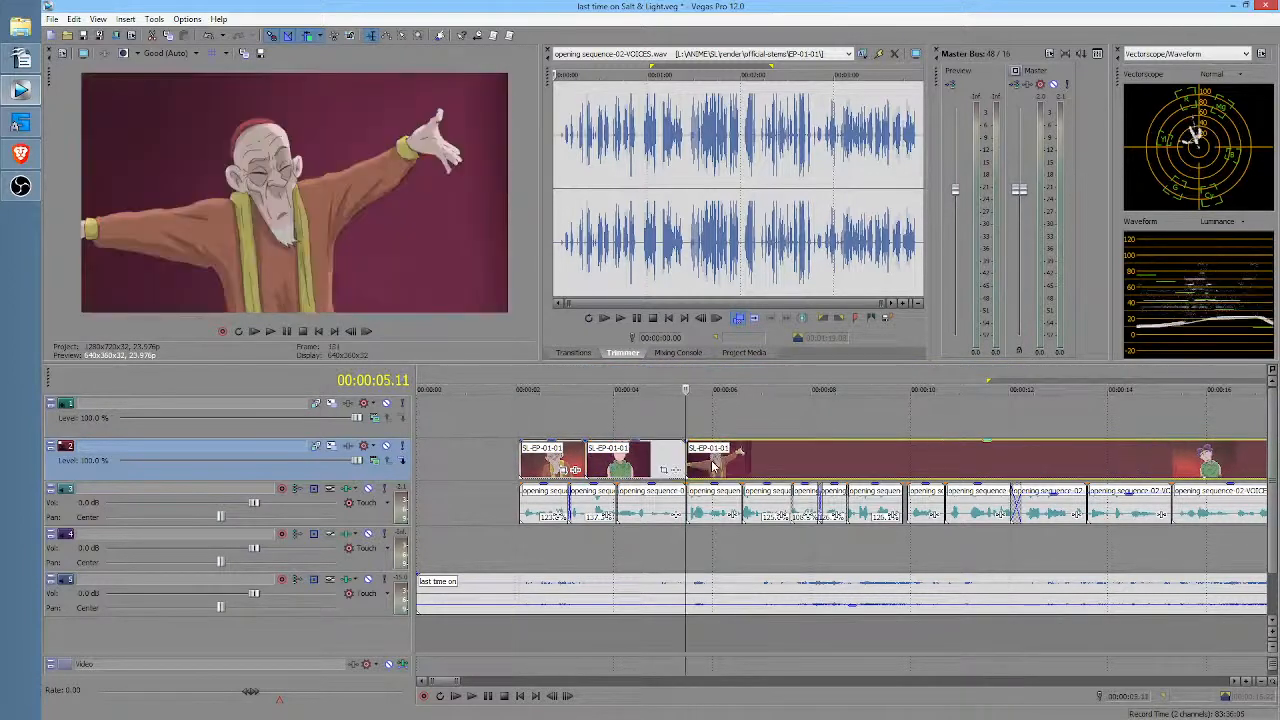
{"action": "left_click", "coordinate": [894, 457]}
{"action": "key", "text": "alt+bracketleft"}
Step: Trim the purple-haired character's shot to about 1.2 s of its reaction, starting at about 00:00:04.15, while checking it against the voice
{"action": "left_click", "coordinate": [557, 414]}
{"action": "key", "text": "space"}
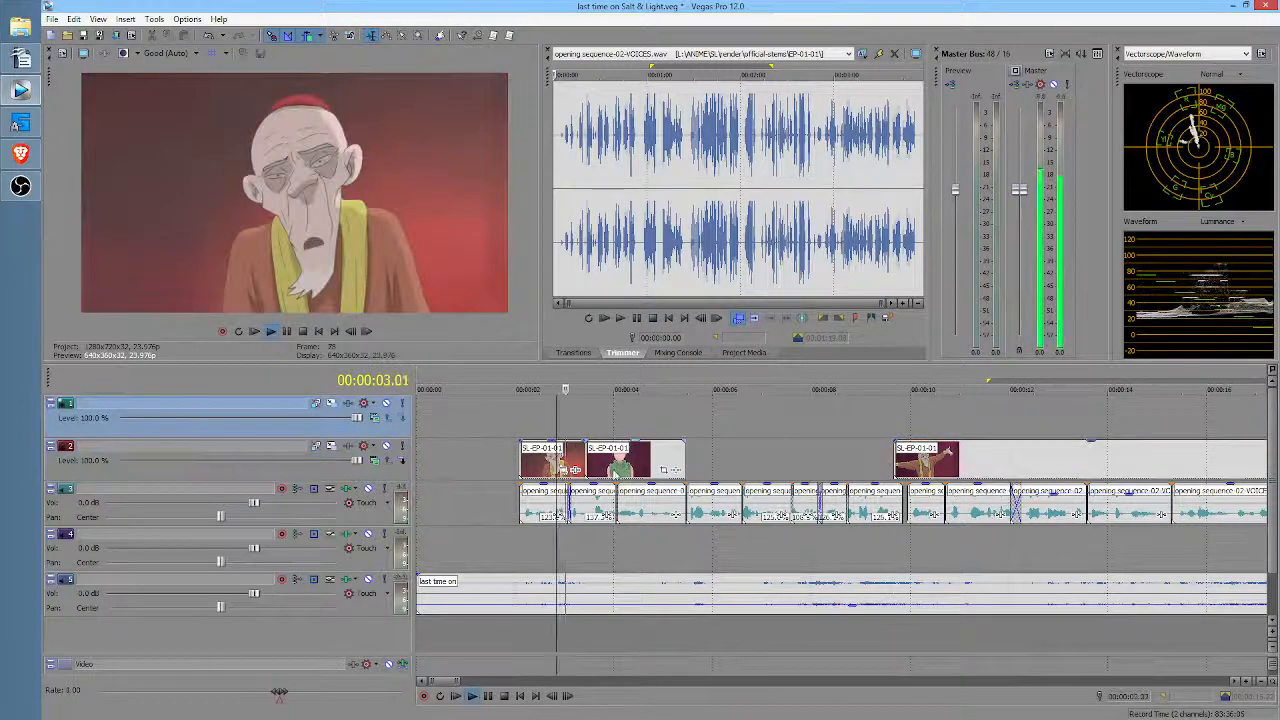
{"action": "key", "text": "space"}
{"action": "left_click", "coordinate": [620, 462]}
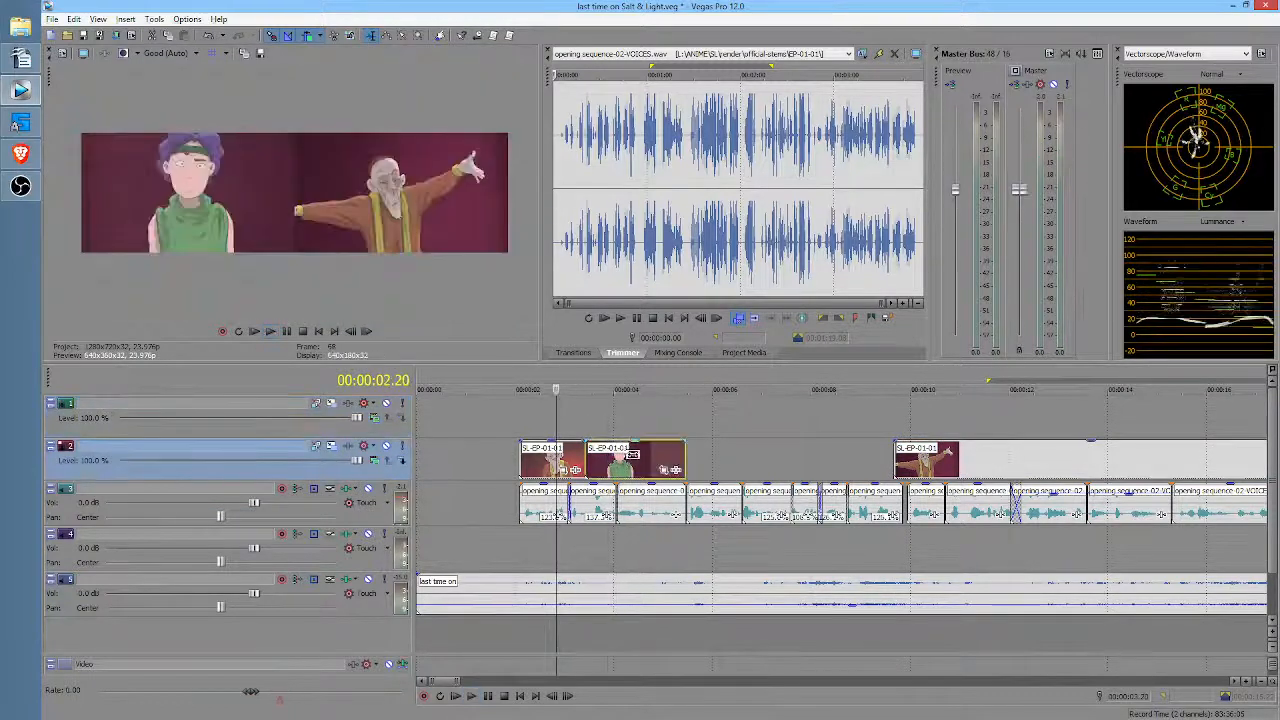
{"action": "mouse_move", "coordinate": [697, 459]}
{"action": "left_mouse_down"}
{"action": "mouse_move", "coordinate": [708, 458]}
{"action": "mouse_move", "coordinate": [684, 461]}
{"action": "left_mouse_up"}
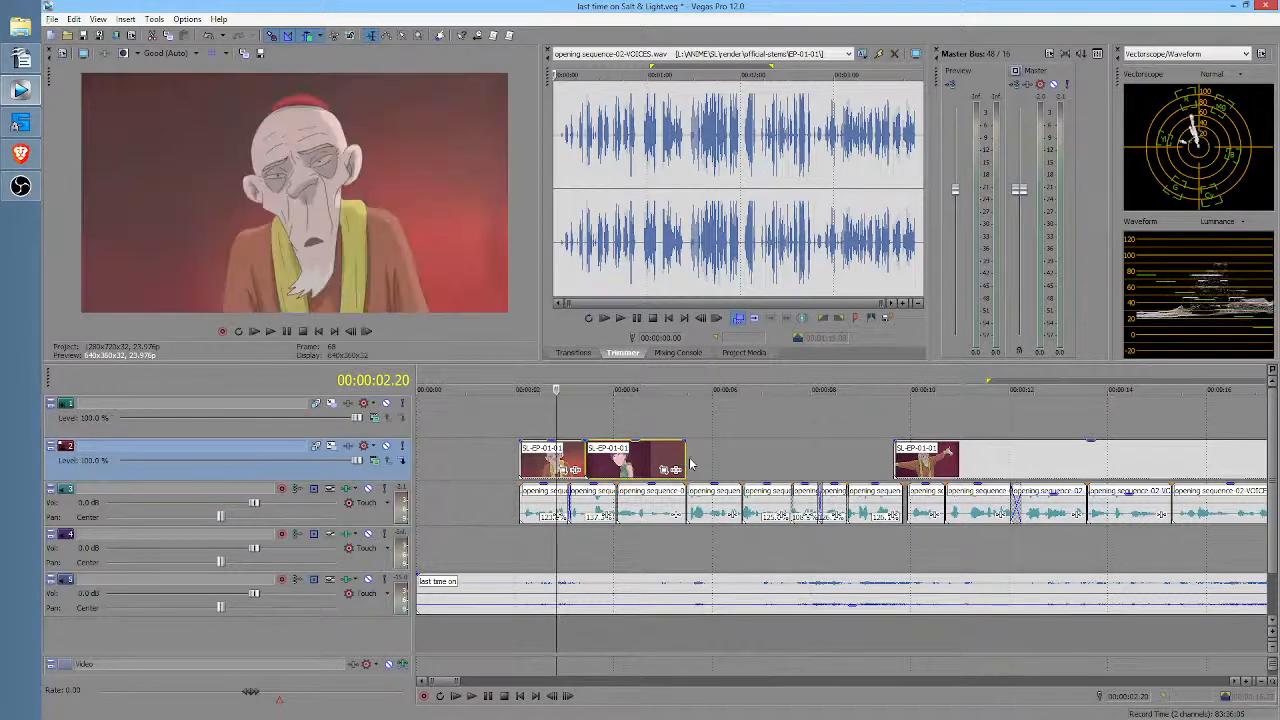
{"action": "key", "text": "space"}
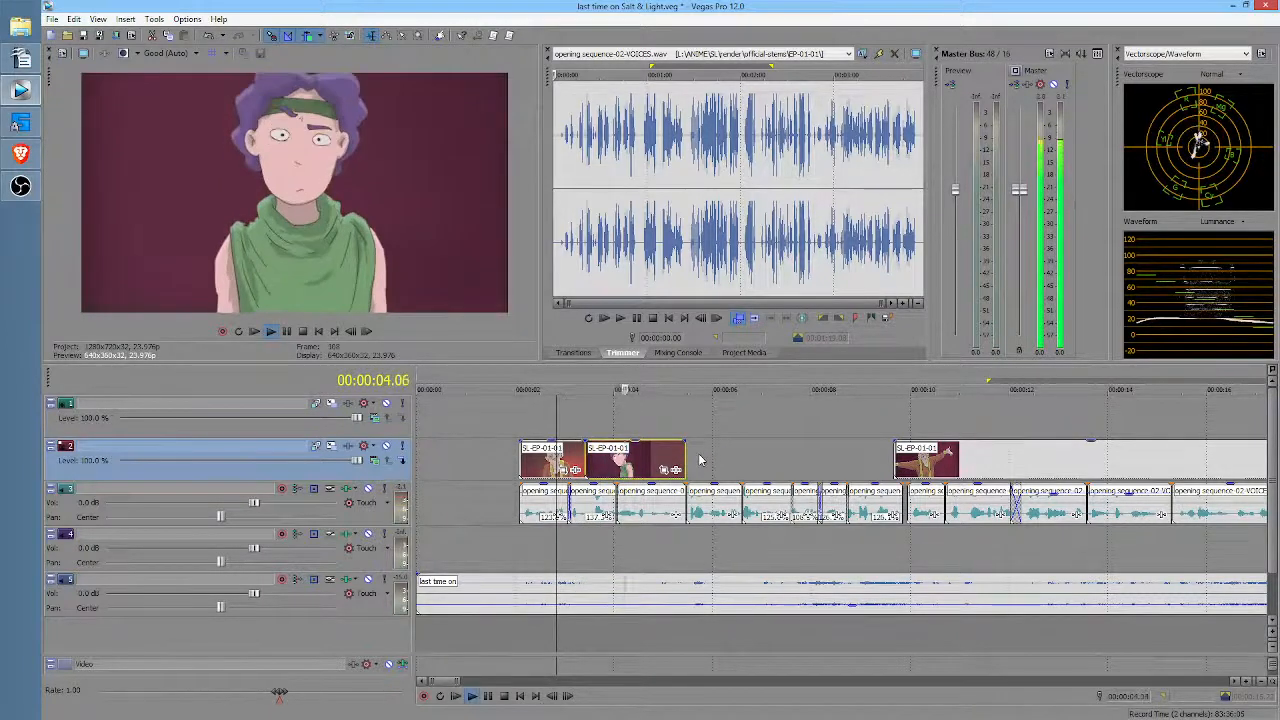
{"action": "key", "text": "space"}
{"action": "mouse_move", "coordinate": [683, 459]}
{"action": "left_mouse_down"}
{"action": "mouse_move", "coordinate": [641, 462]}
{"action": "mouse_move", "coordinate": [690, 468]}
{"action": "left_mouse_up"}
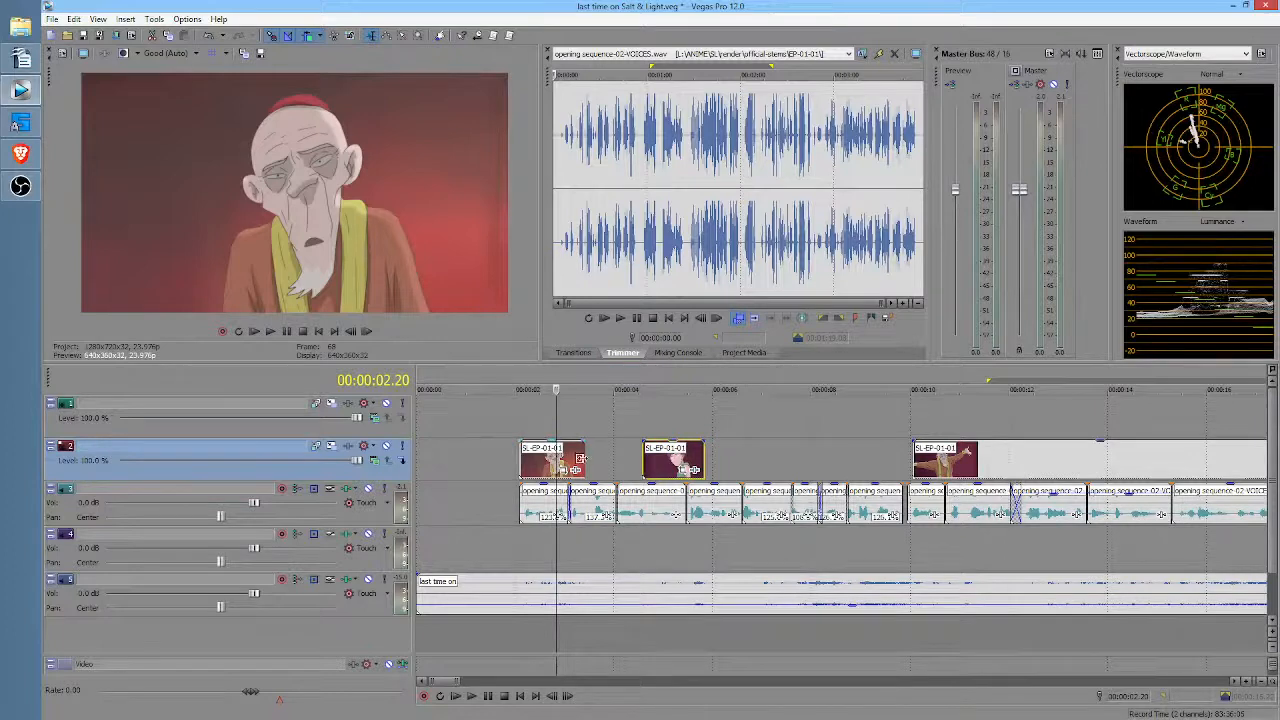
Step: Put the old man's shot on the upper video track at 00:00:02.02, extend it to about 2.4 s, and butt the purple-haired character's shot against it
{"action": "left_click_drag", "start_coordinate": [584, 459], "coordinate": [578, 429]}
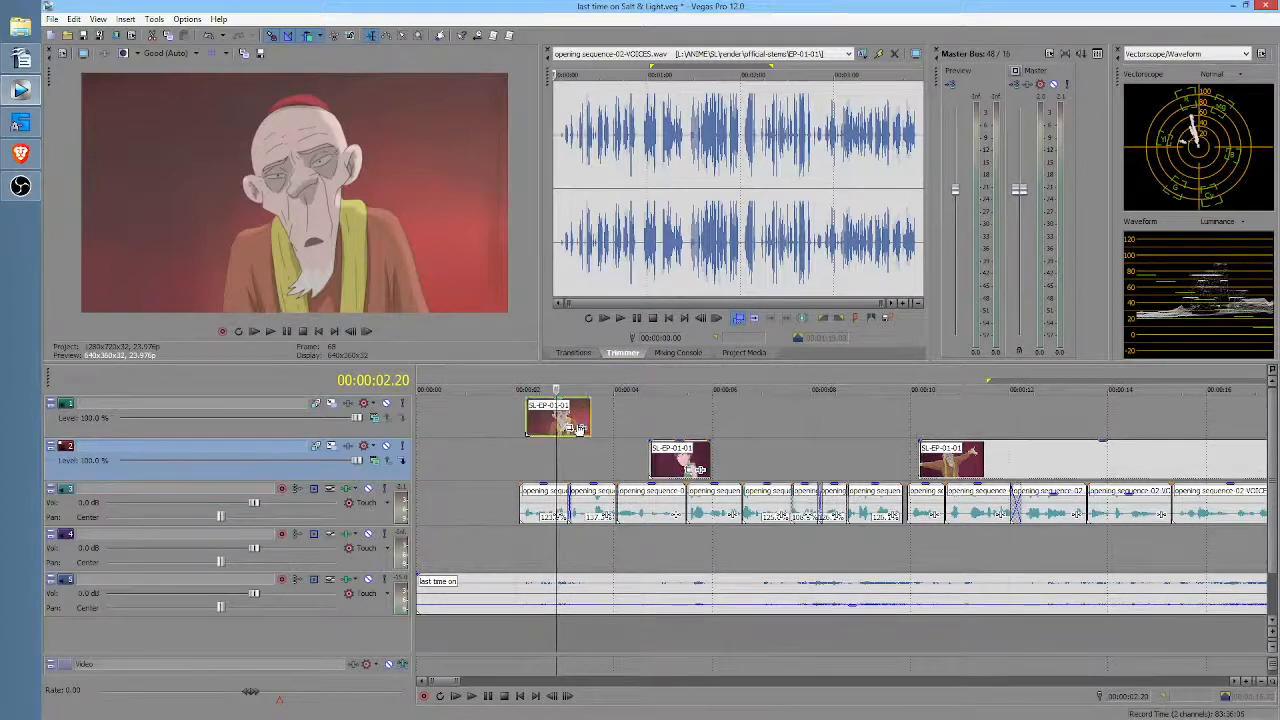
{"action": "left_click", "coordinate": [581, 427]}
{"action": "key", "text": "Escape"}
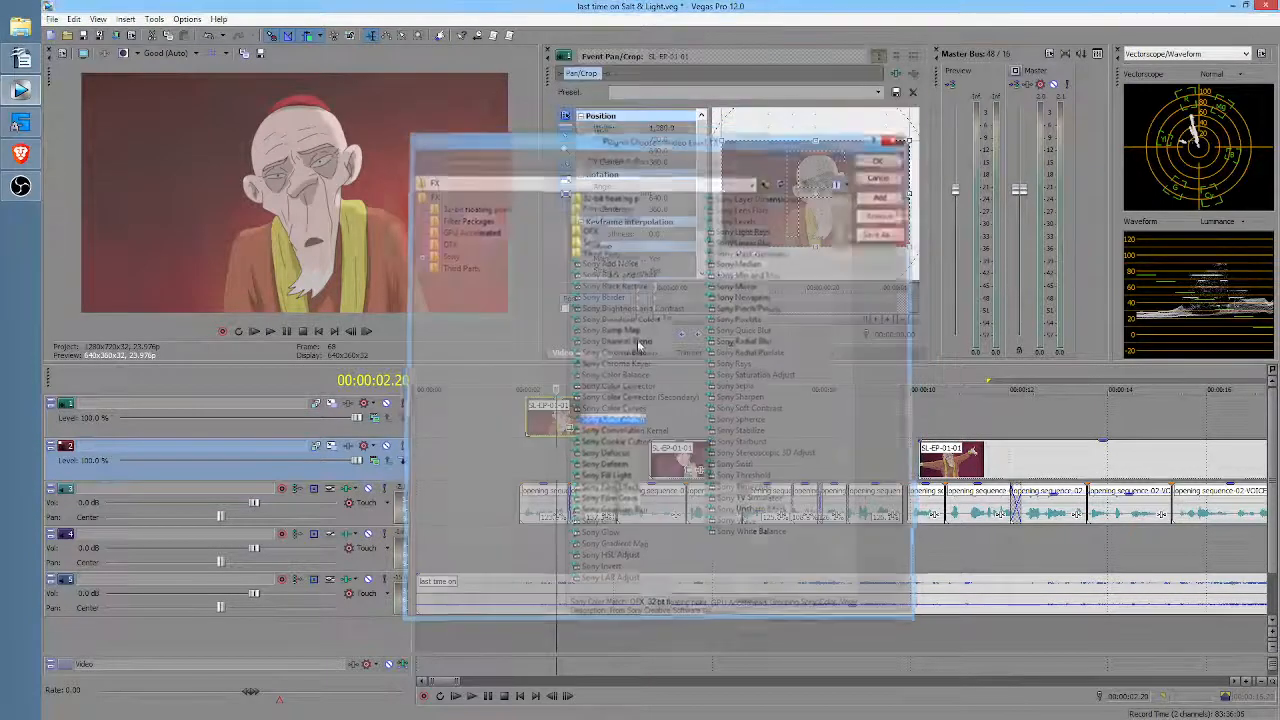
{"action": "left_click_drag", "start_coordinate": [586, 410], "coordinate": [636, 410]}
{"action": "left_click_drag", "start_coordinate": [679, 455], "coordinate": [668, 456]}
{"action": "left_click", "coordinate": [516, 446]}
{"action": "key", "text": "space"}
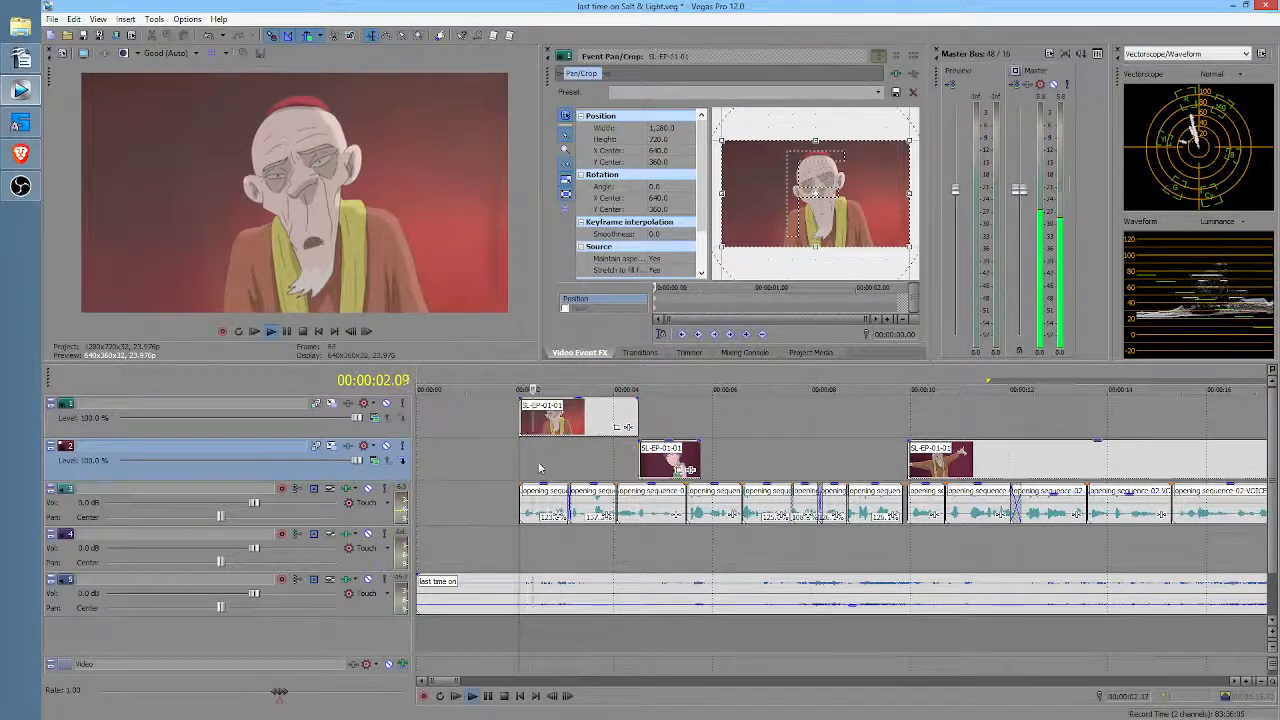
{"action": "key", "text": "space"}
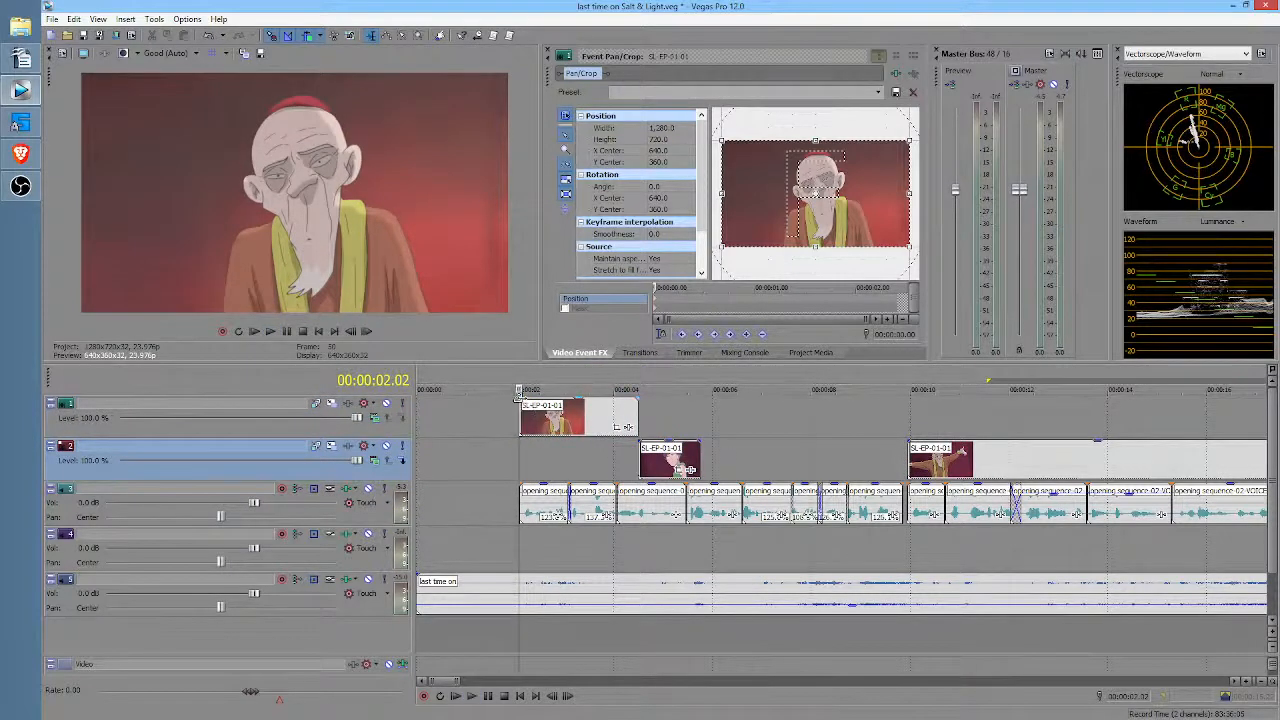
Step: Give the old man's shot a short fade-in with a smooth curve and shift the shot to start at 00:00:02.09
{"action": "left_click_drag", "start_coordinate": [519, 398], "coordinate": [537, 402]}
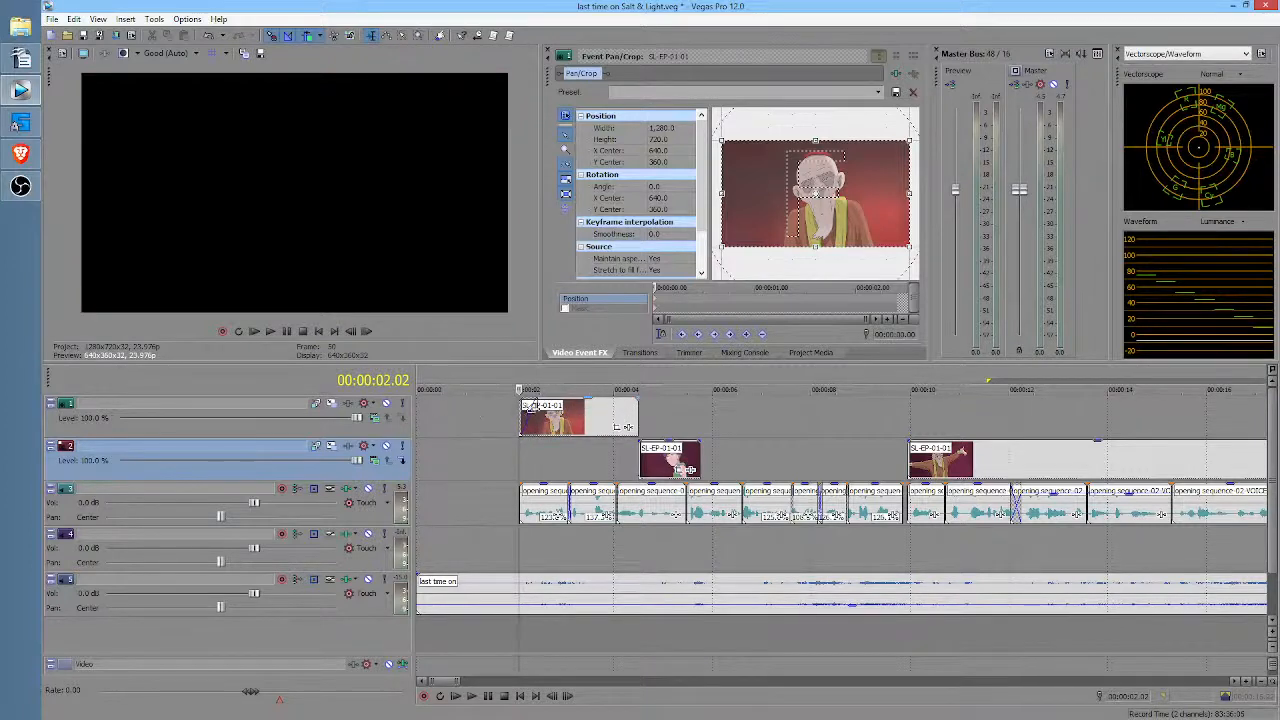
{"action": "key", "text": "space"}
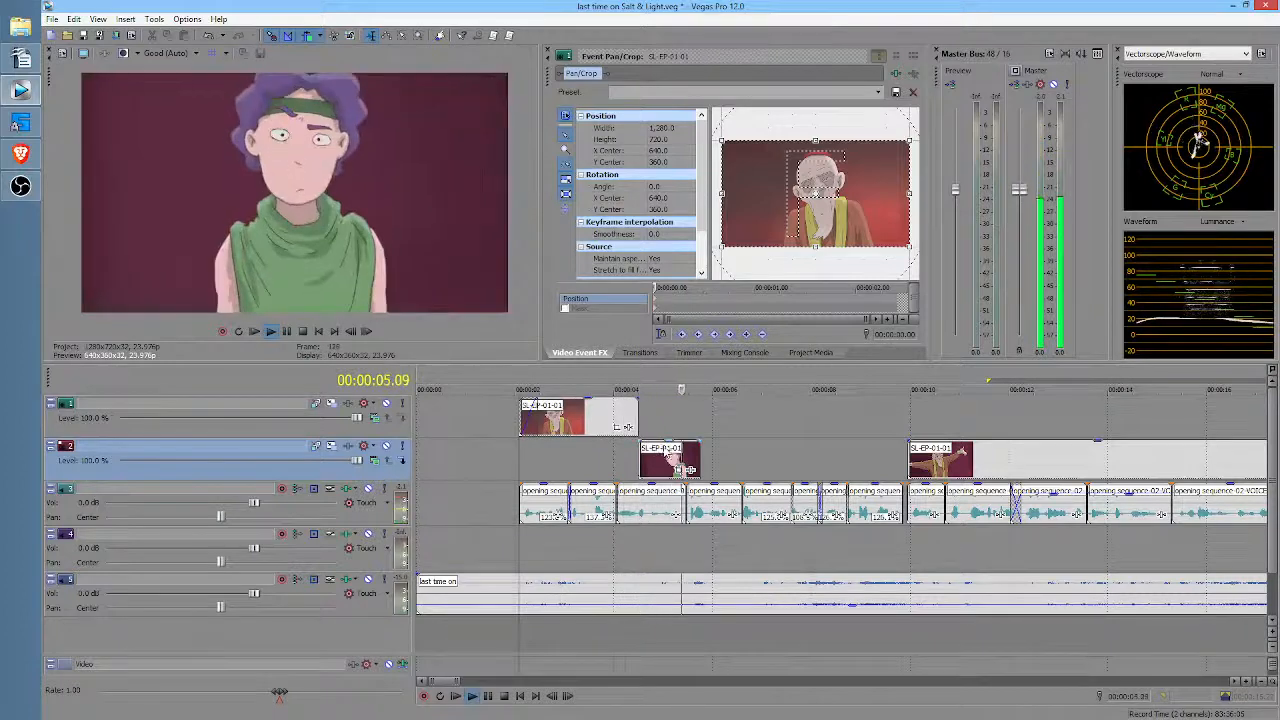
{"action": "key", "text": "space"}
{"action": "left_click_drag", "start_coordinate": [668, 452], "coordinate": [631, 421]}
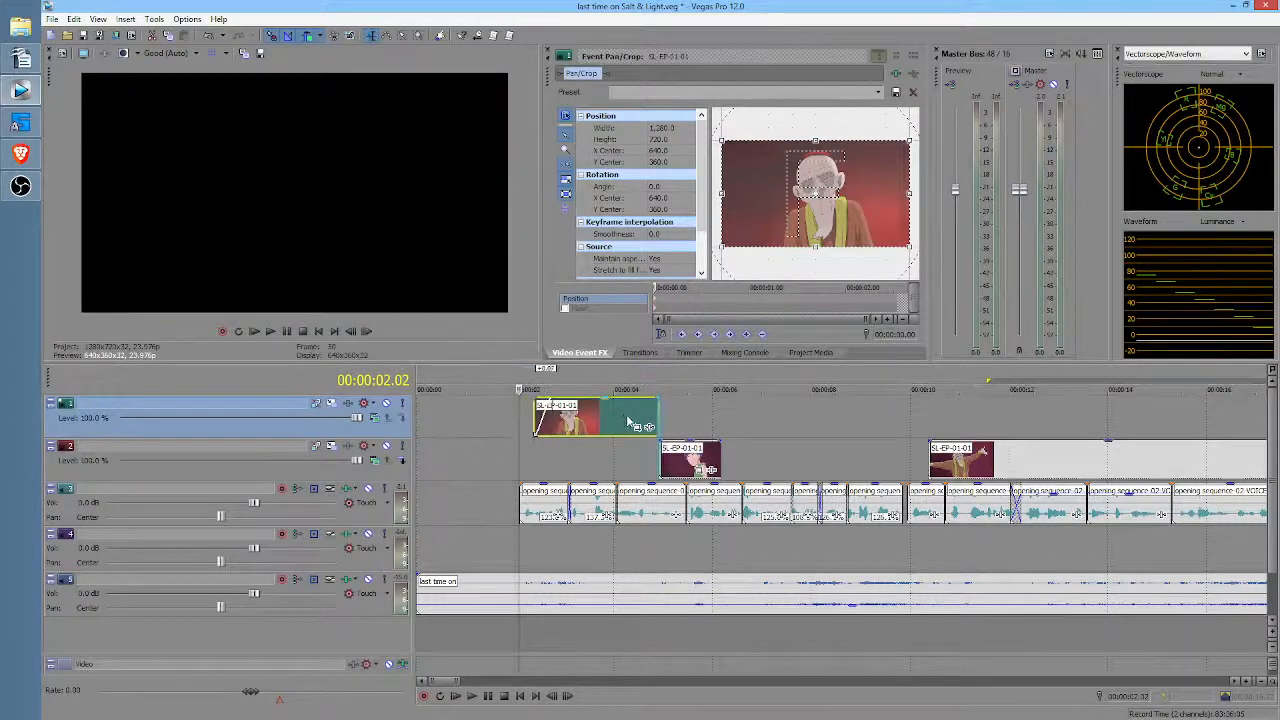
{"action": "left_click", "coordinate": [537, 410]}
{"action": "left_click_drag", "start_coordinate": [540, 409], "coordinate": [553, 422]}
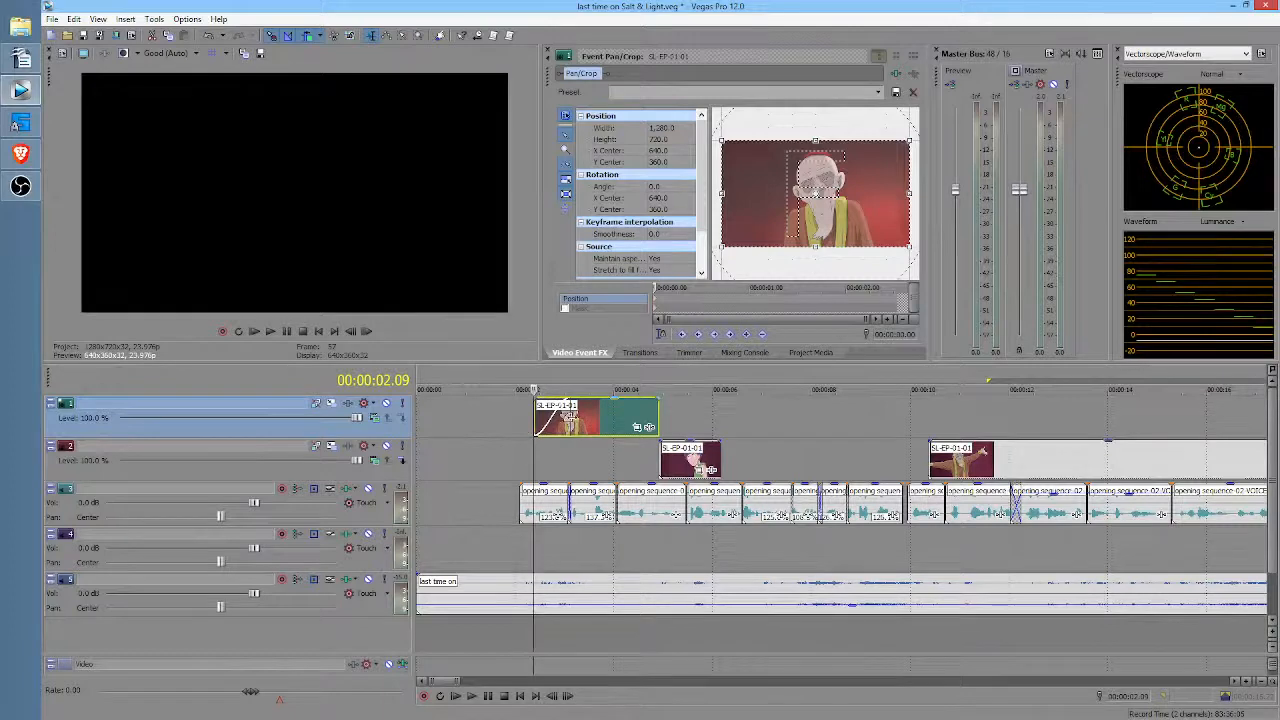
Step: Trim the old man's shot to start at about 00:00:02.18 and check its fade-in against the opening voice line
{"action": "mouse_move", "coordinate": [568, 411]}
{"action": "left_mouse_down"}
{"action": "mouse_move", "coordinate": [537, 420]}
{"action": "mouse_move", "coordinate": [584, 430]}
{"action": "left_mouse_up"}
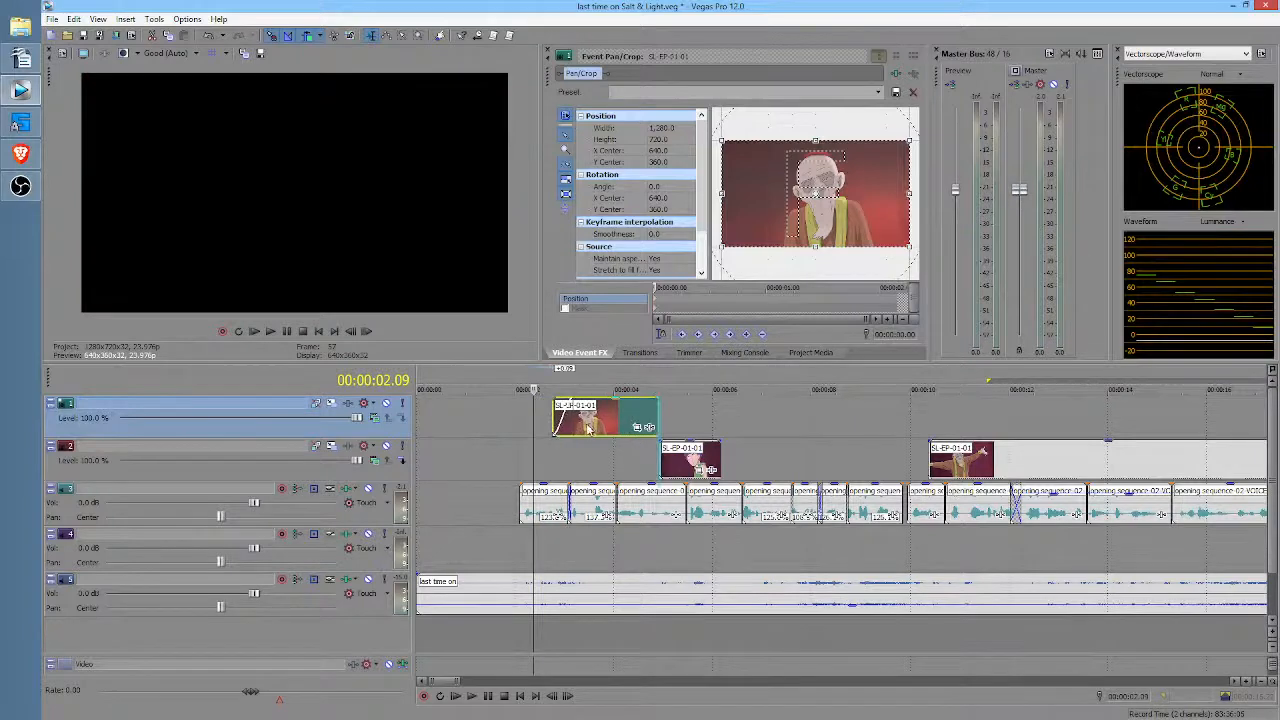
{"action": "left_click", "coordinate": [520, 428]}
{"action": "key", "text": "space"}
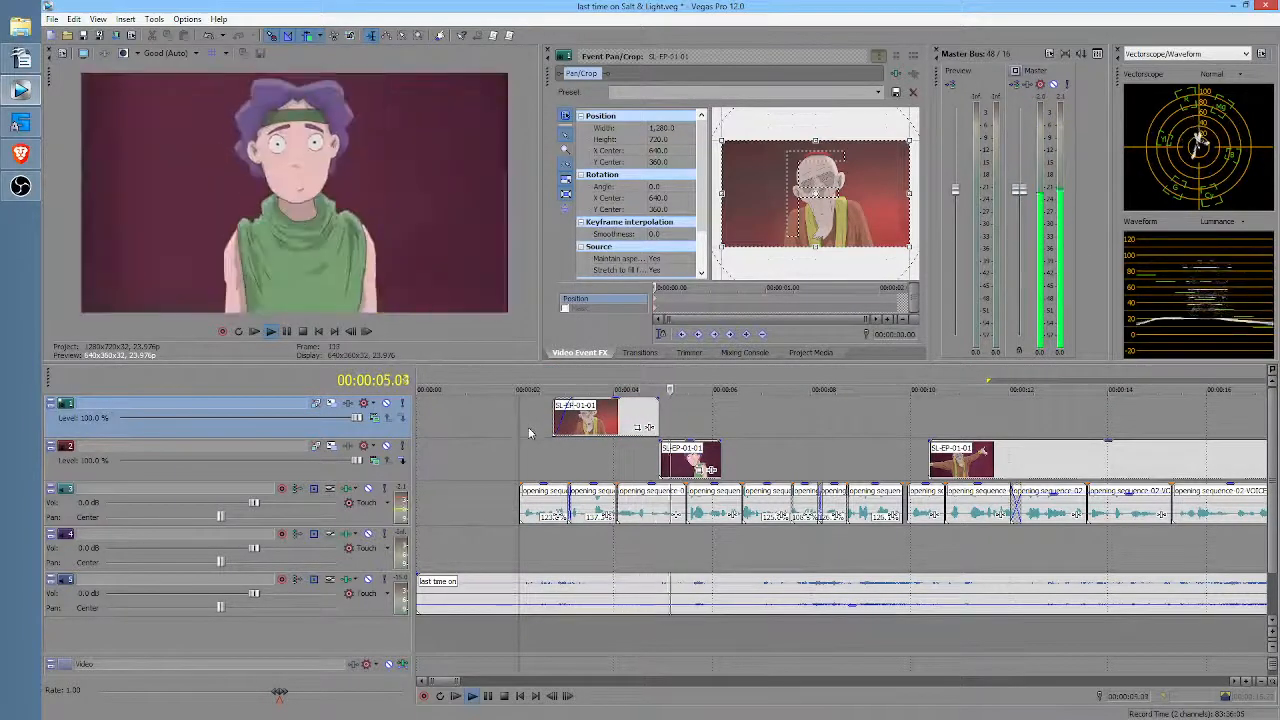
{"action": "key", "text": "space"}
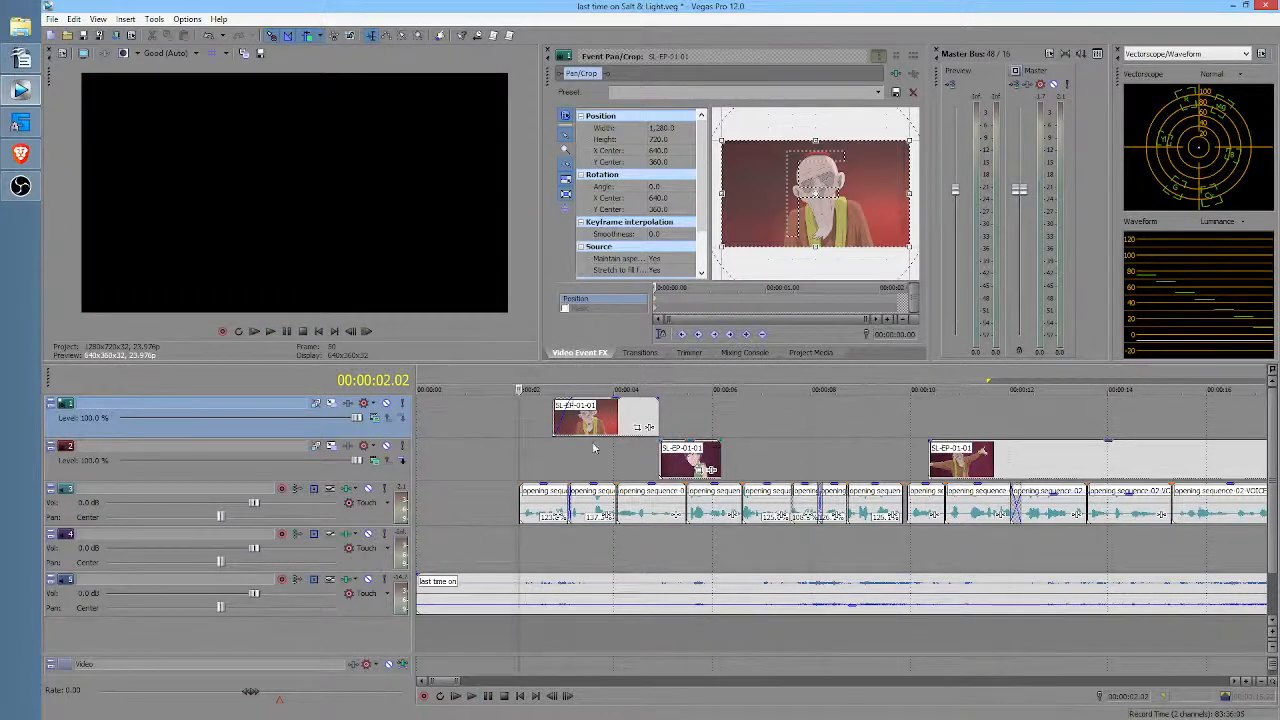
{"action": "left_click", "coordinate": [517, 444]}
{"action": "key", "text": "space"}
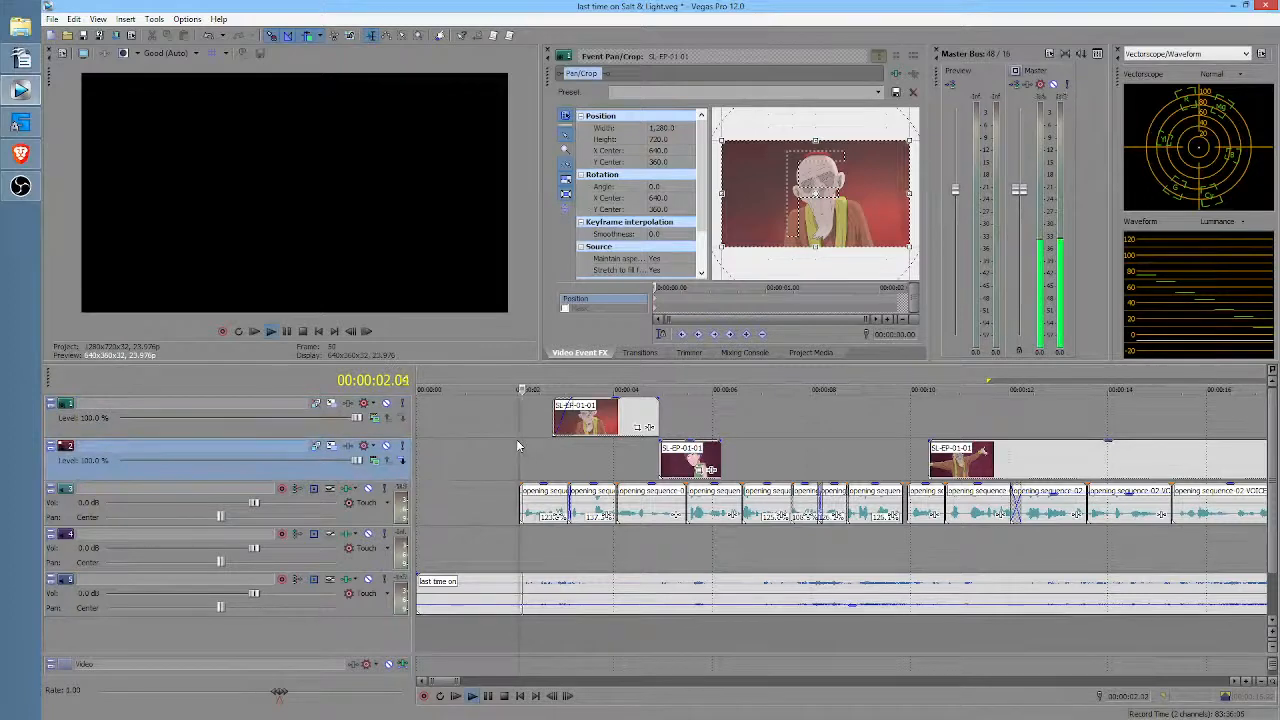
{"action": "key", "text": "space"}
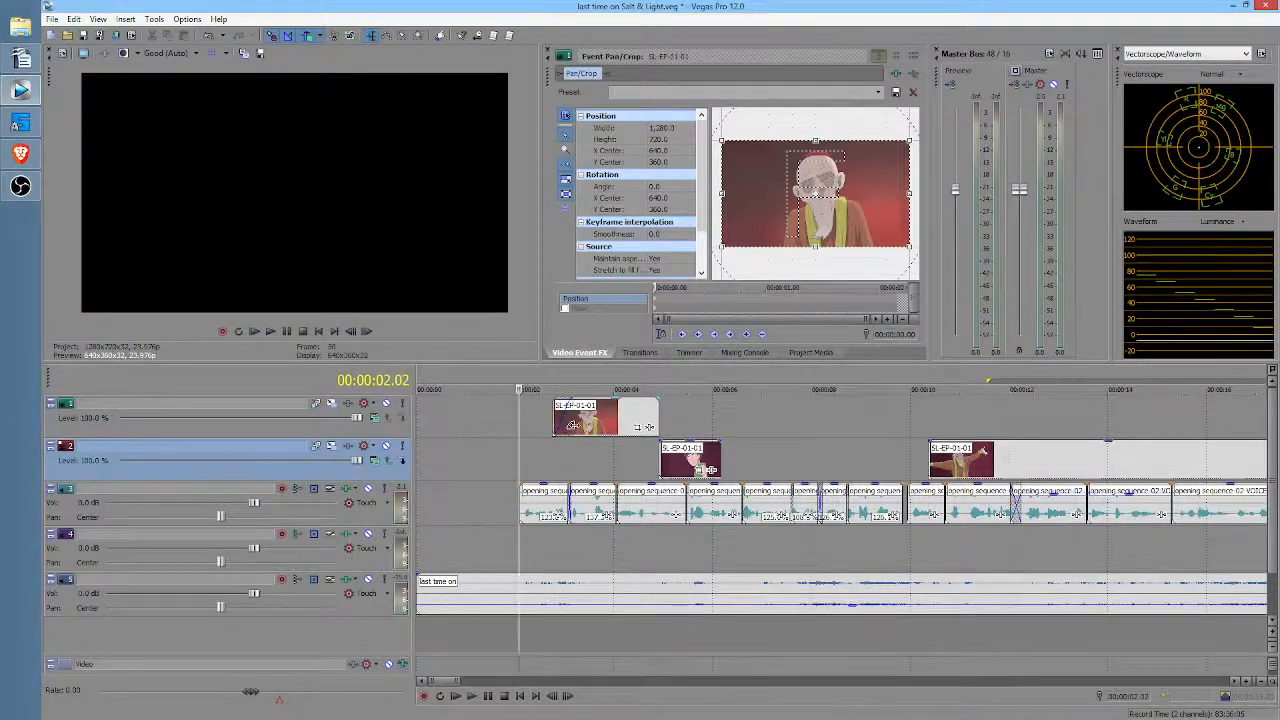
{"action": "left_click_drag", "start_coordinate": [572, 426], "coordinate": [581, 427]}
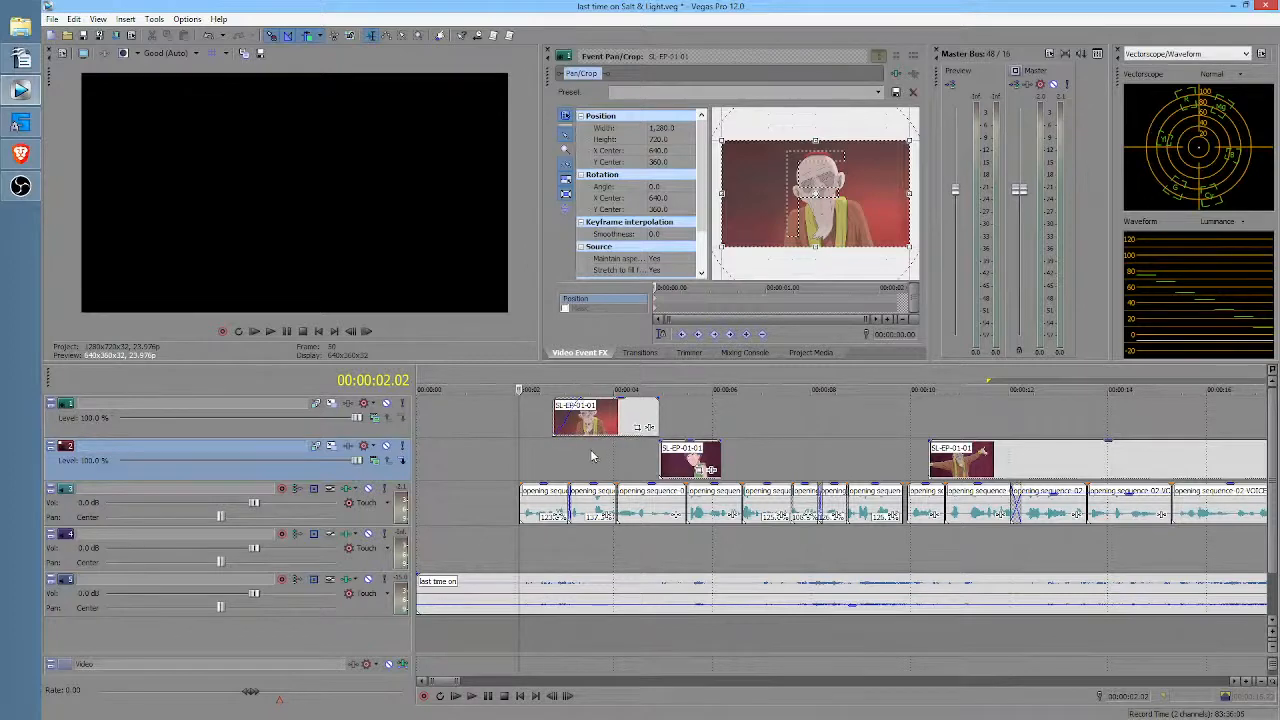
Step: Trim the start of the purple-haired character's shot, leaving about 0.9 s after the old man's shot, and play back the cut
{"action": "scroll", "coordinate": [593, 460], "scroll_direction": "right", "scroll_amount": 3}
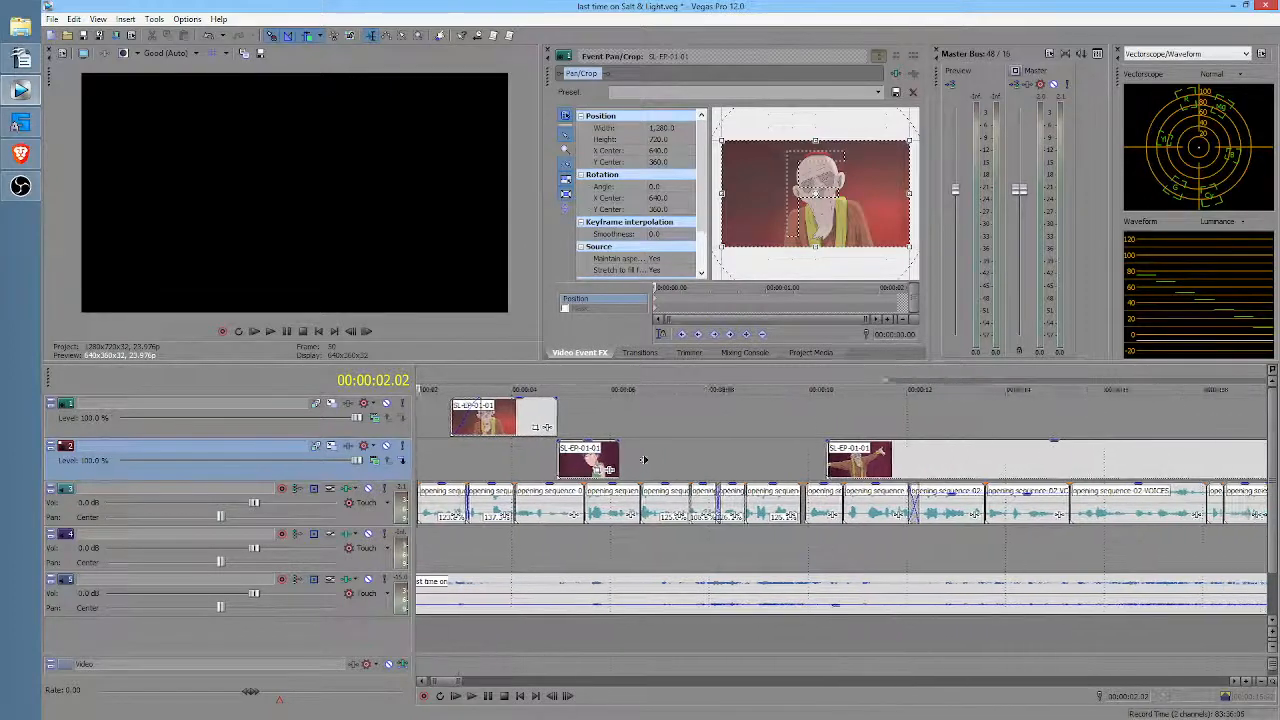
{"action": "left_click", "coordinate": [553, 463]}
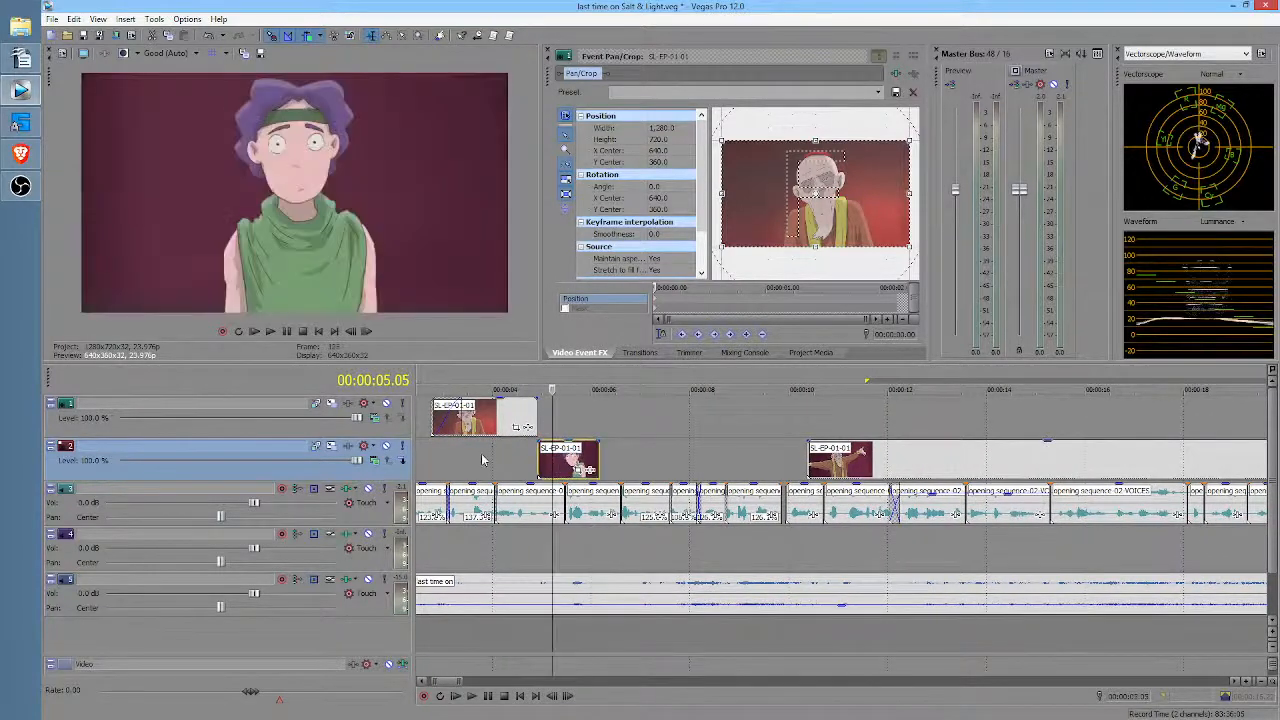
{"action": "left_click", "coordinate": [482, 459]}
{"action": "key", "text": "space"}
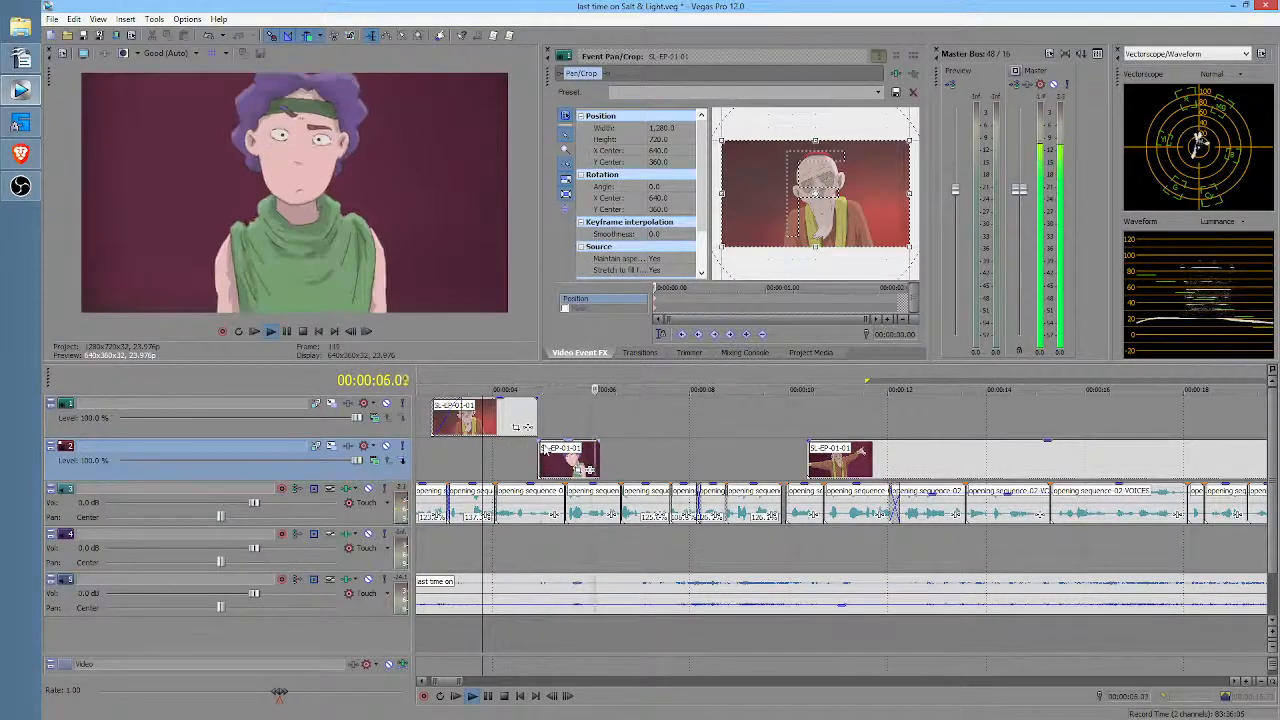
{"action": "key", "text": "space"}
{"action": "mouse_move", "coordinate": [537, 459]}
{"action": "left_mouse_down"}
{"action": "mouse_move", "coordinate": [559, 461]}
{"action": "mouse_move", "coordinate": [545, 458]}
{"action": "left_mouse_up"}
{"action": "key", "text": "space"}
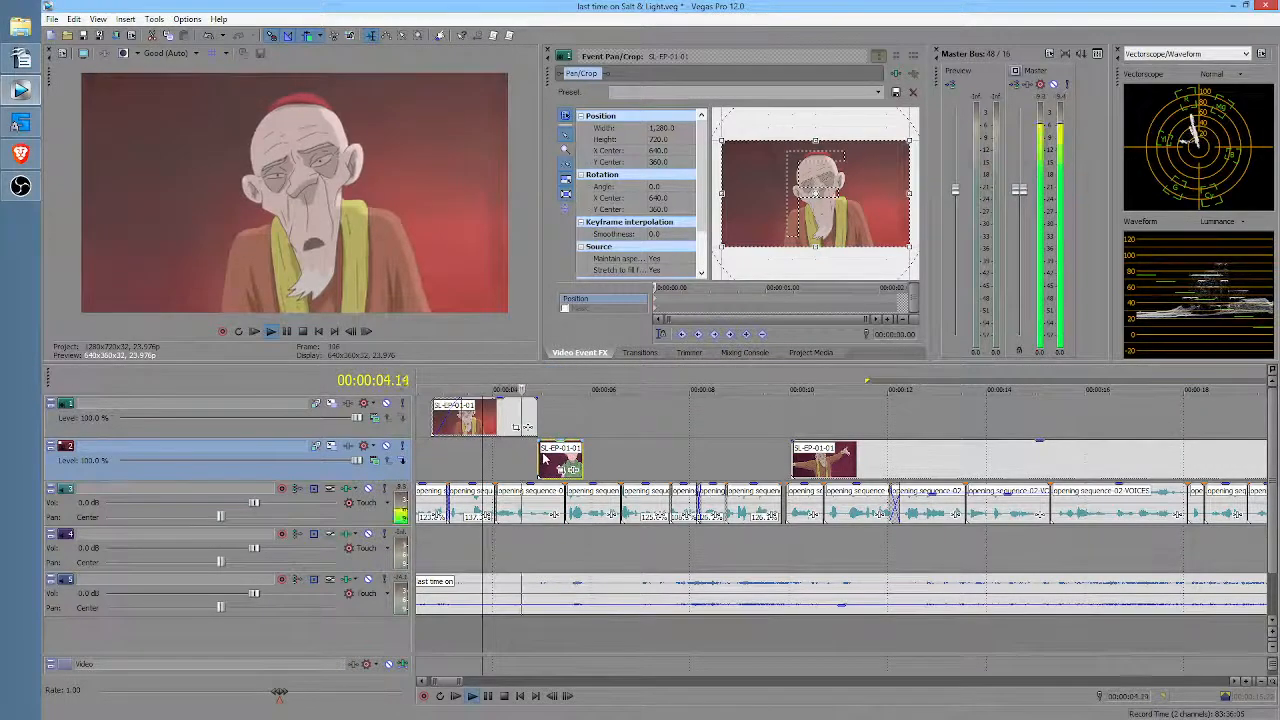
{"action": "key", "text": "space"}
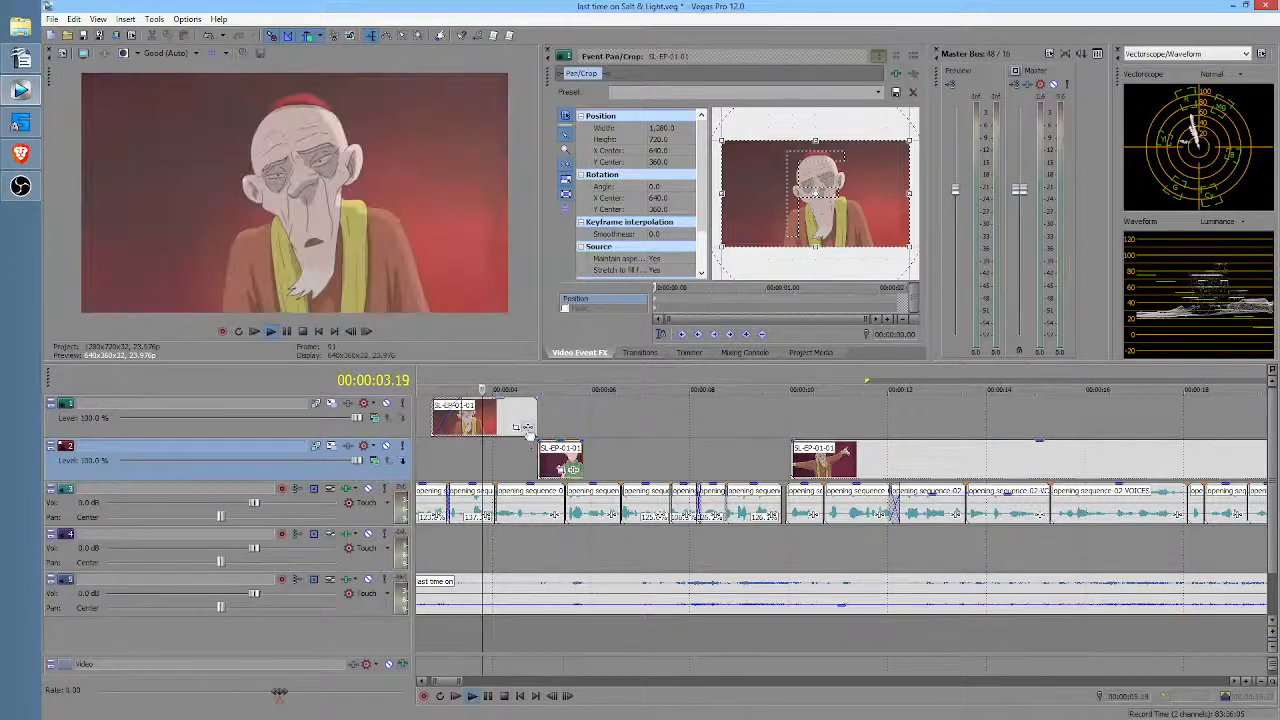
{"action": "key", "text": "space"}
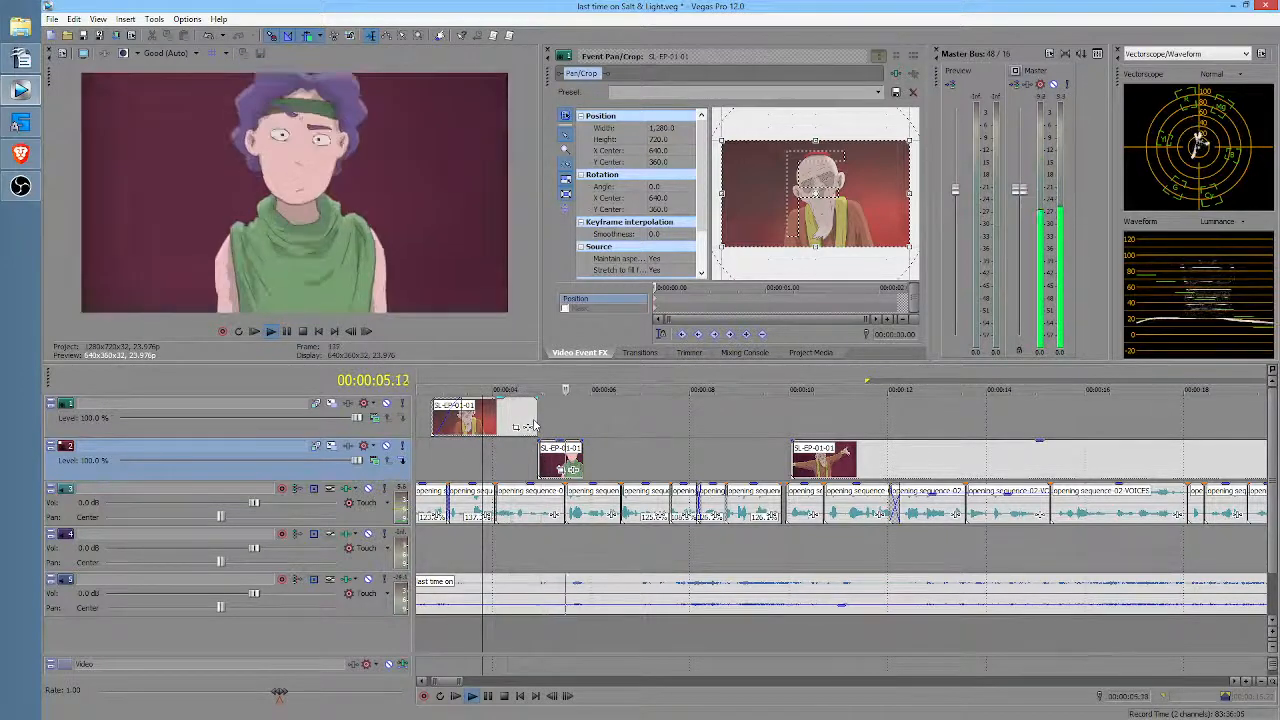
{"action": "key", "text": "space"}
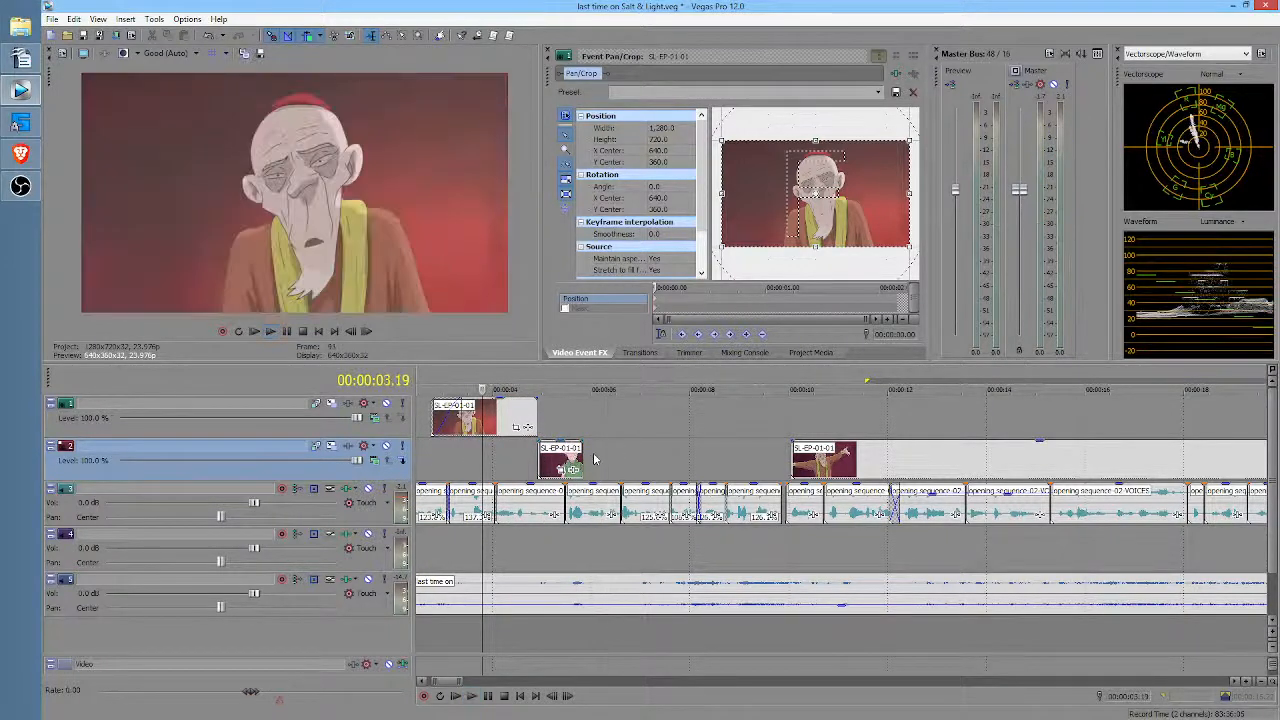
Step: Move the long remaining SL-EP-01-01 part to start at about 00:00:10.11 and play the cut to the purple-haired character
{"action": "left_click", "coordinate": [565, 458]}
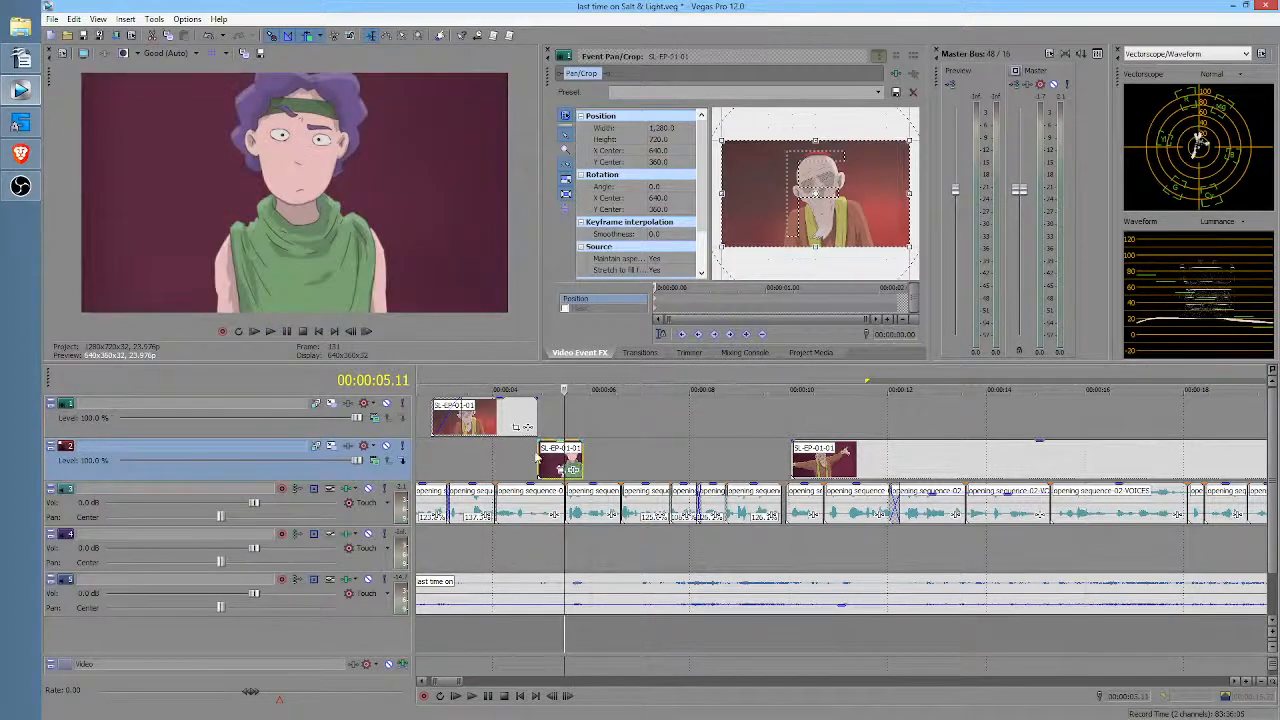
{"action": "left_click", "coordinate": [518, 458]}
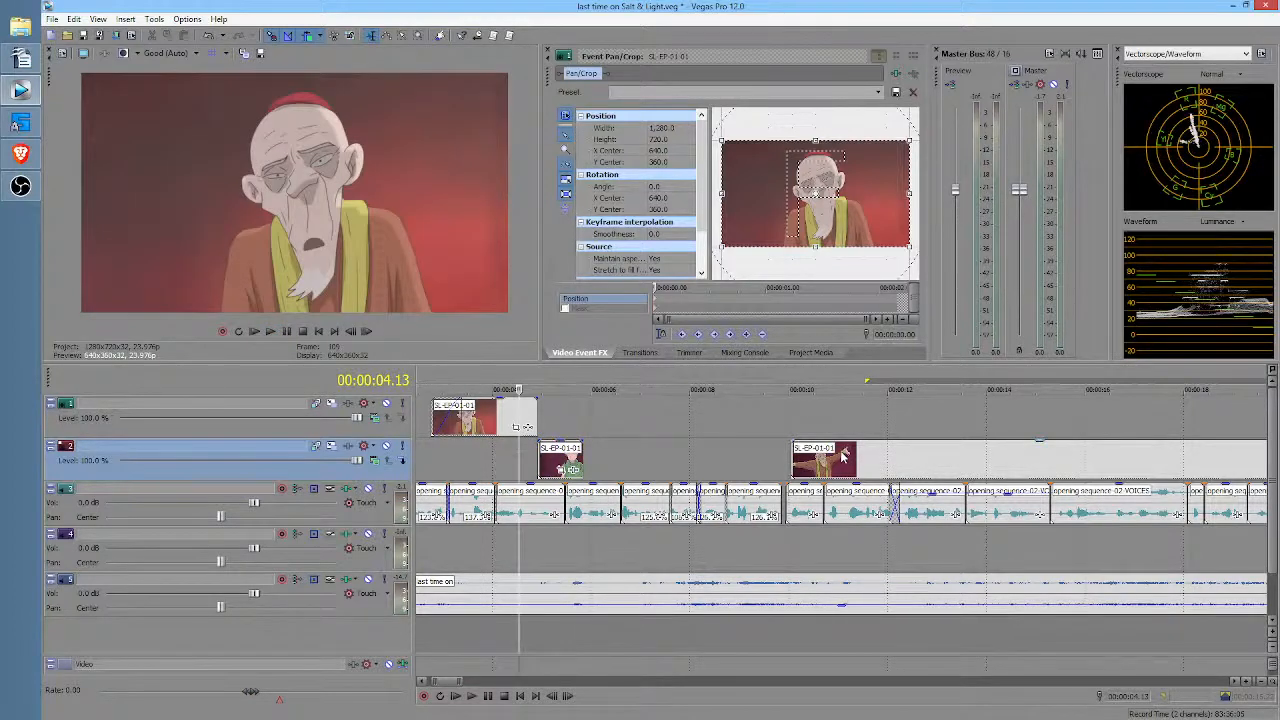
{"action": "left_click_drag", "start_coordinate": [843, 455], "coordinate": [862, 453]}
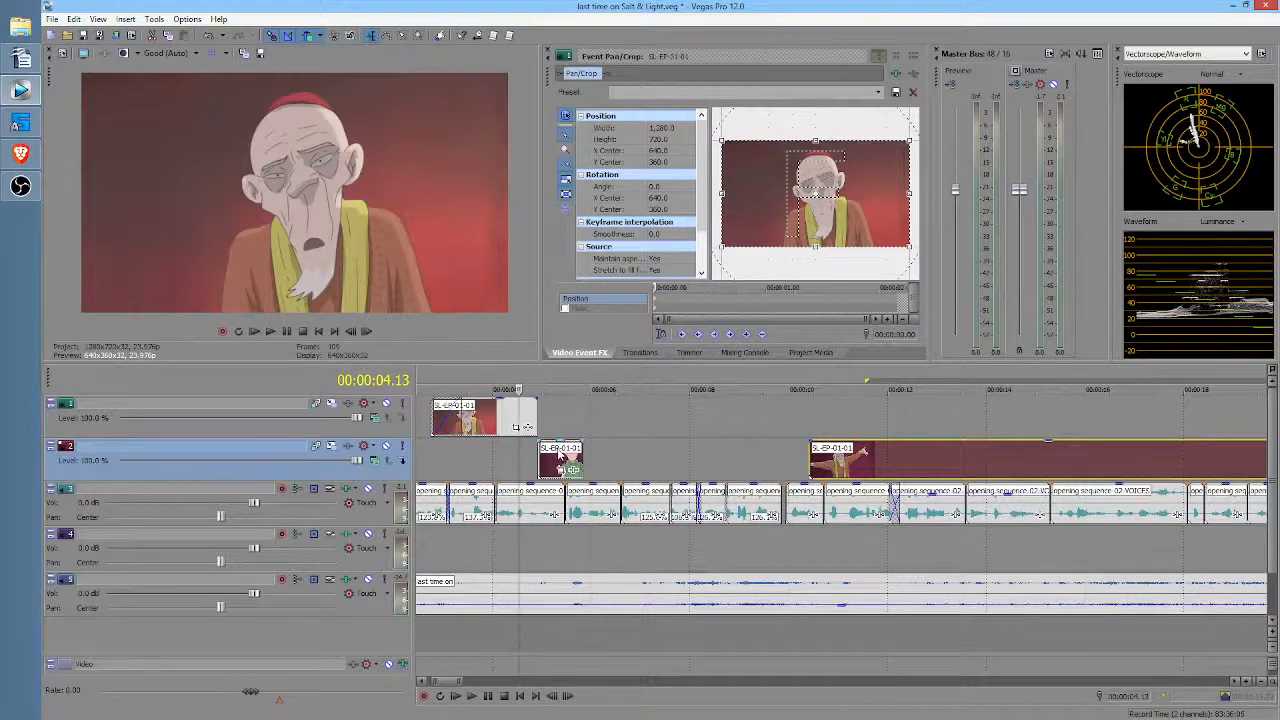
{"action": "left_click", "coordinate": [555, 458]}
{"action": "key", "text": "space"}
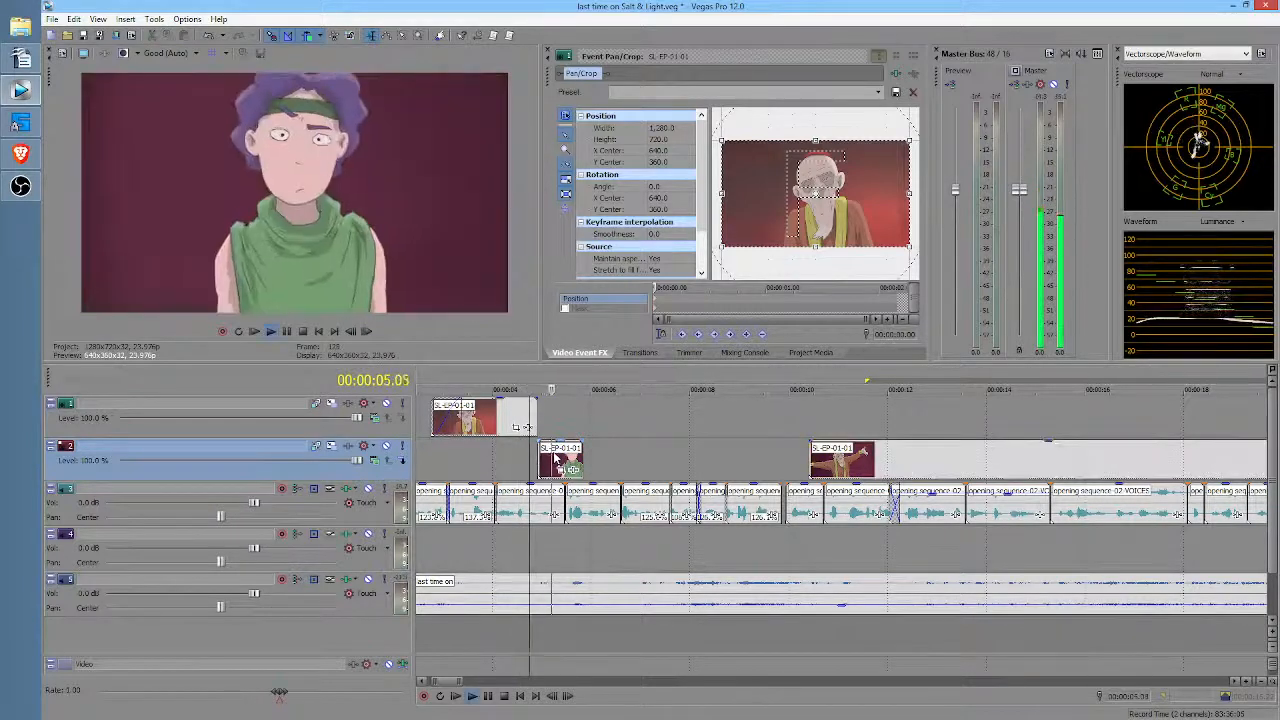
{"action": "key", "text": "space"}
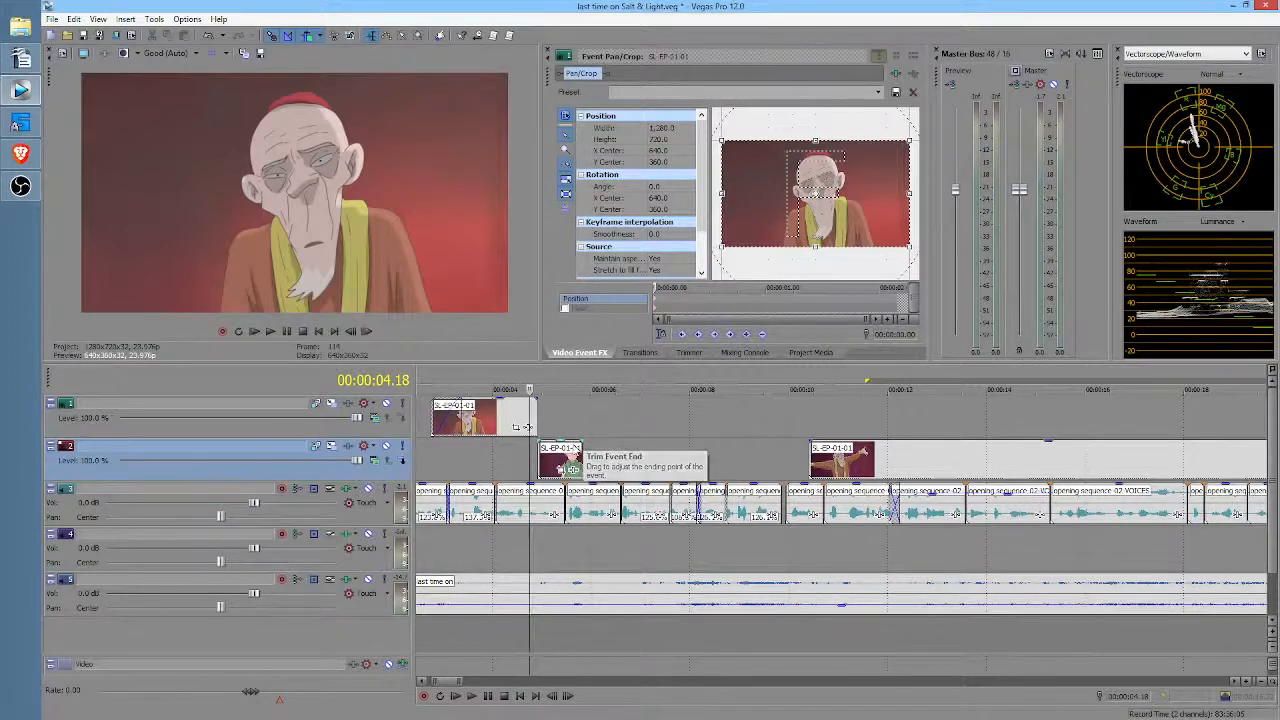
Step: Check the purple-haired character's shot on the timeline and open the long SL-EP-01-01 part's source in the Trimmer
{"action": "left_click", "coordinate": [569, 454]}
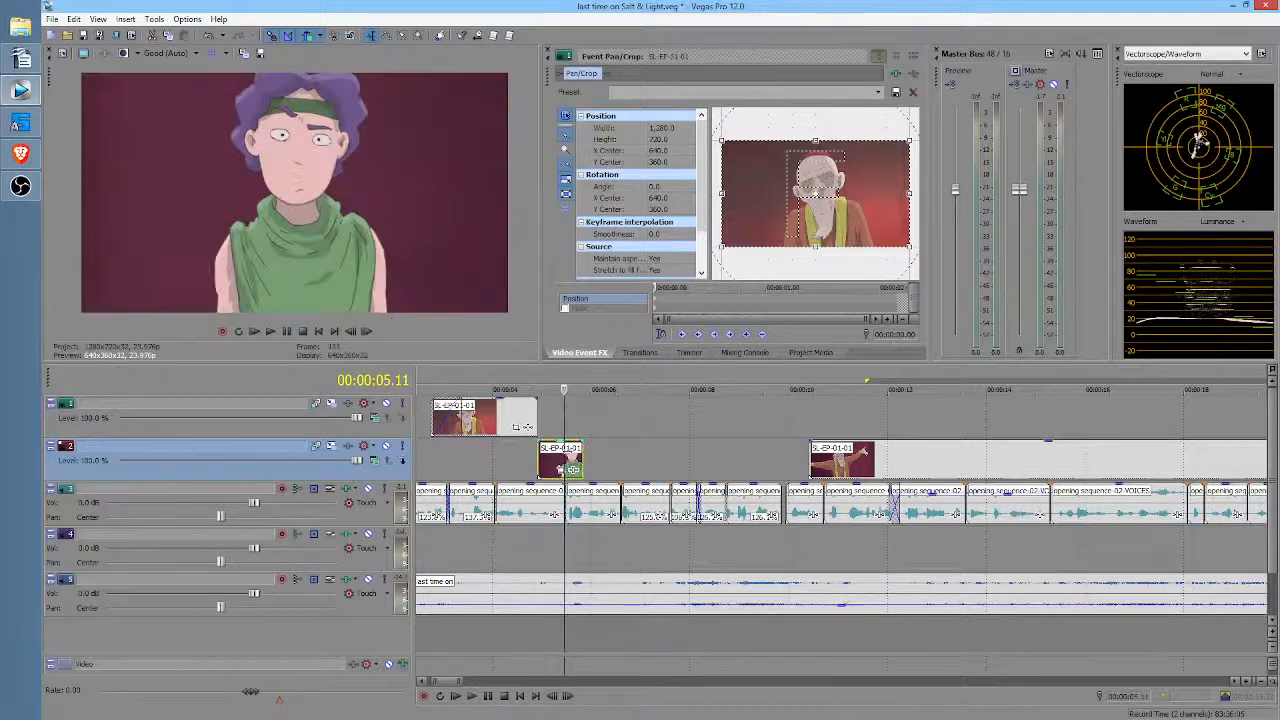
{"action": "left_click", "coordinate": [590, 452]}
{"action": "right_click", "coordinate": [938, 462]}
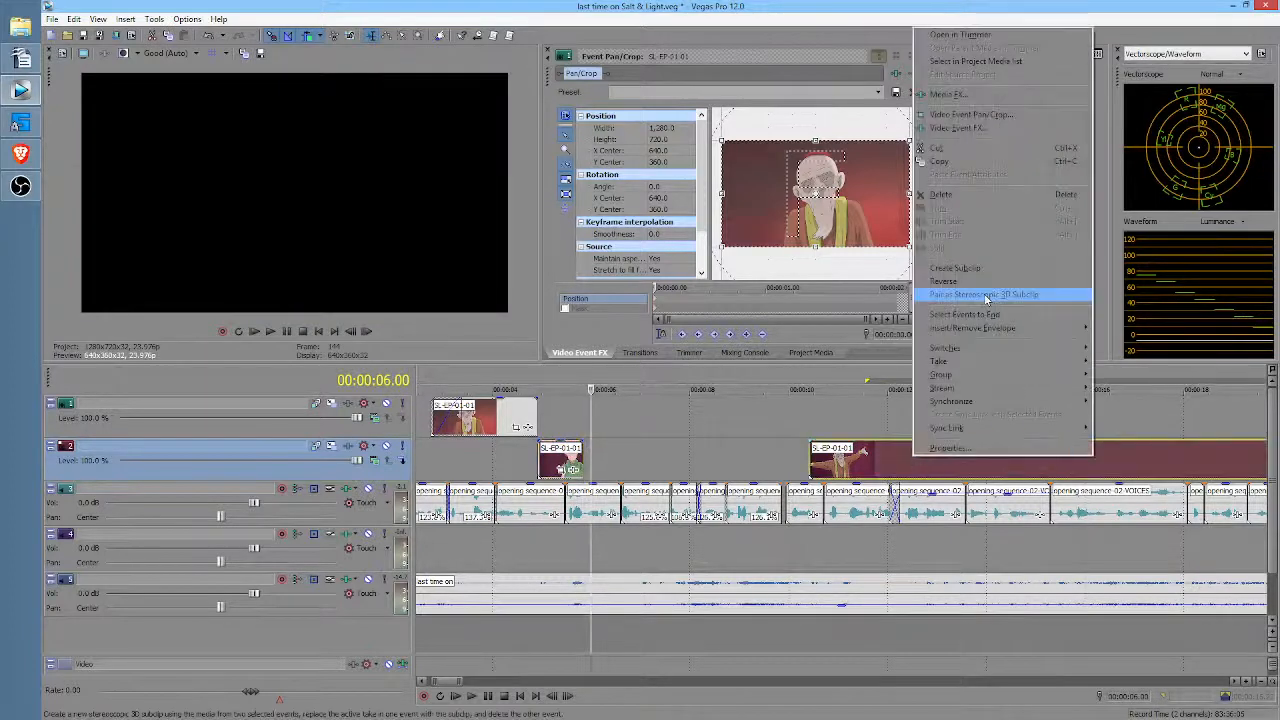
{"action": "left_click", "coordinate": [975, 35]}
Step: Remove the purple-haired character's short shot and move the long remaining SL-EP-01-01 part to start at 00:00:13.03
{"action": "left_click", "coordinate": [564, 457]}
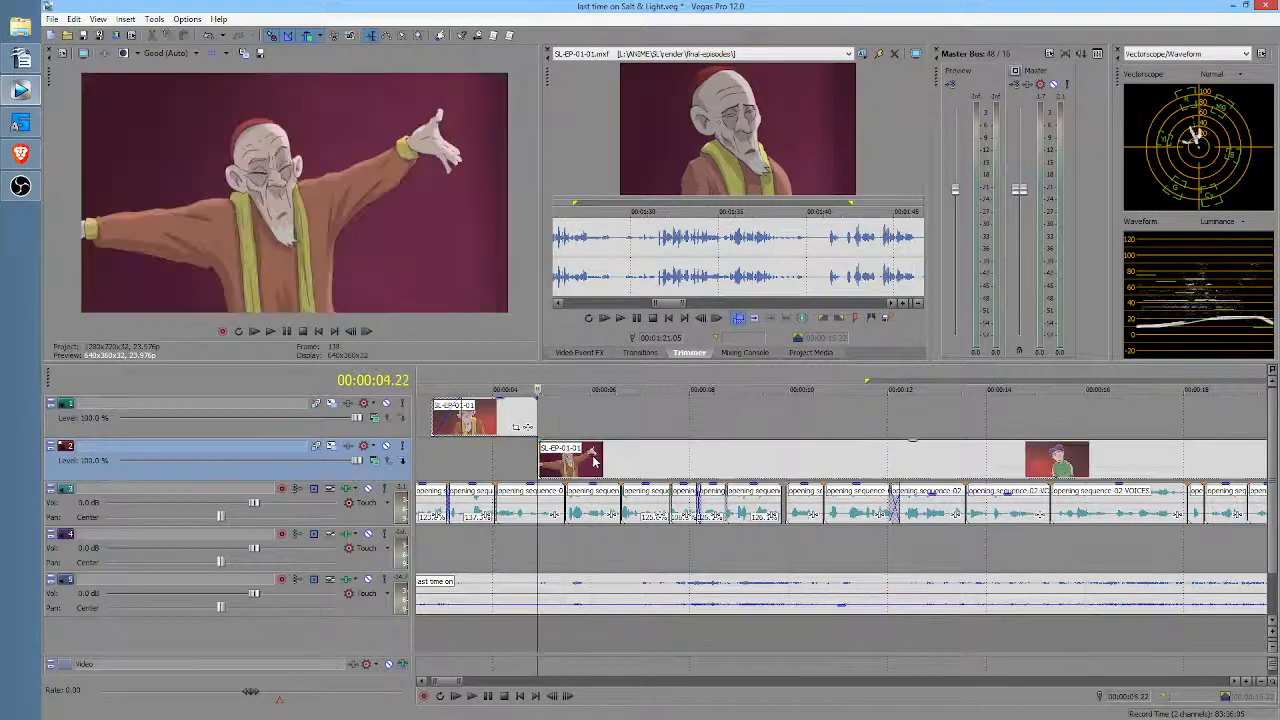
{"action": "left_click_drag", "start_coordinate": [595, 466], "coordinate": [1001, 463]}
{"action": "left_click", "coordinate": [944, 462]}
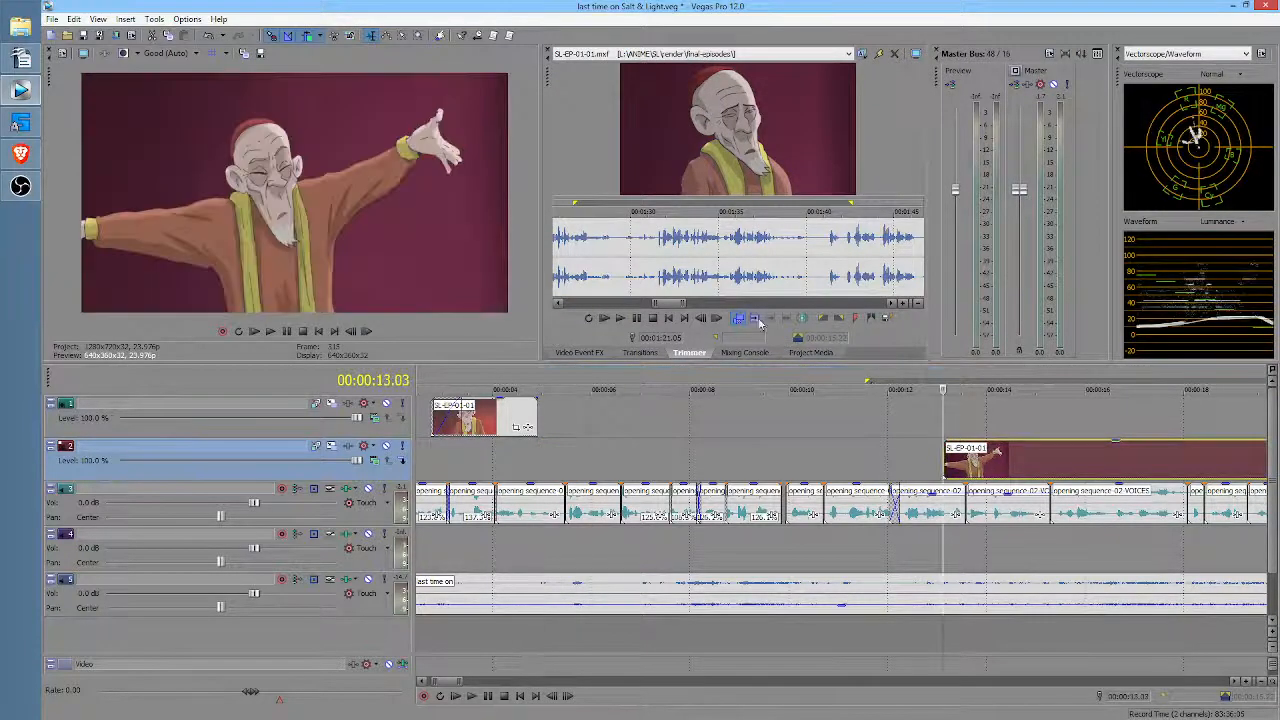
Step: Select a 20-frame section of the purple-haired character in the source and place it on the second video track directly after the old man's shot
{"action": "left_click", "coordinate": [652, 239]}
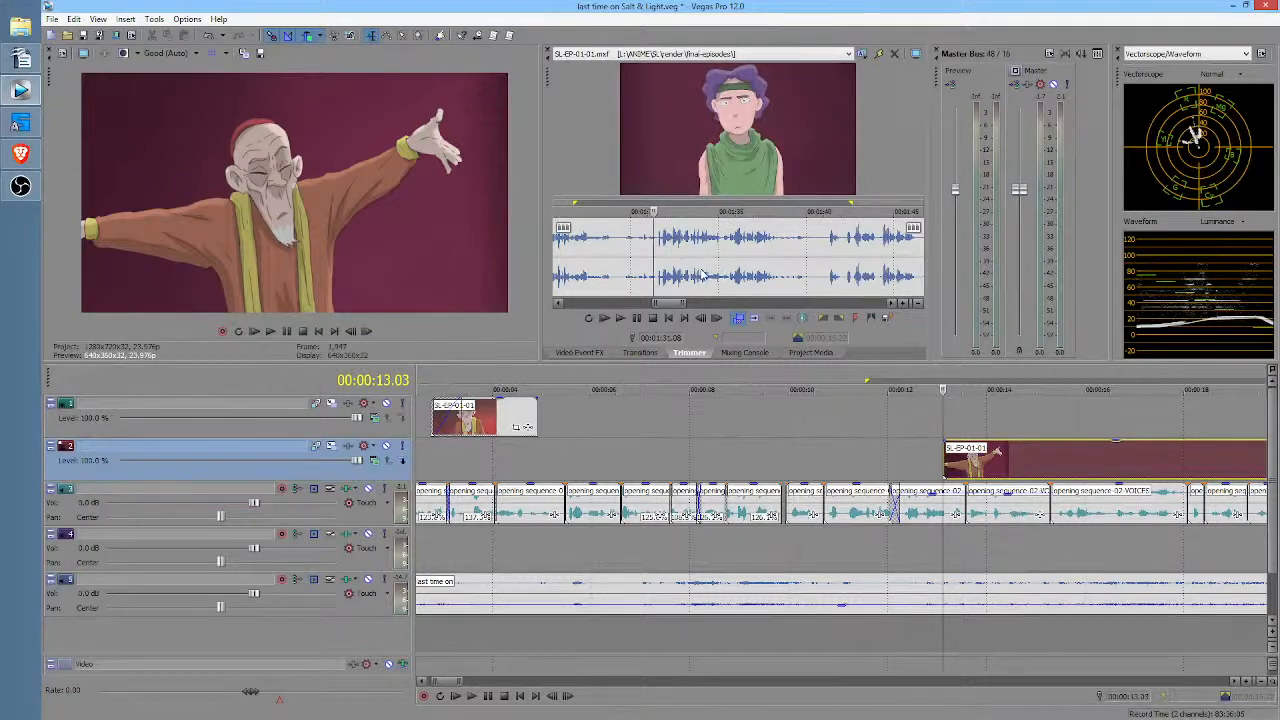
{"action": "mouse_move", "coordinate": [632, 256]}
{"action": "left_mouse_down"}
{"action": "mouse_move", "coordinate": [652, 256]}
{"action": "mouse_move", "coordinate": [633, 256]}
{"action": "left_mouse_up"}
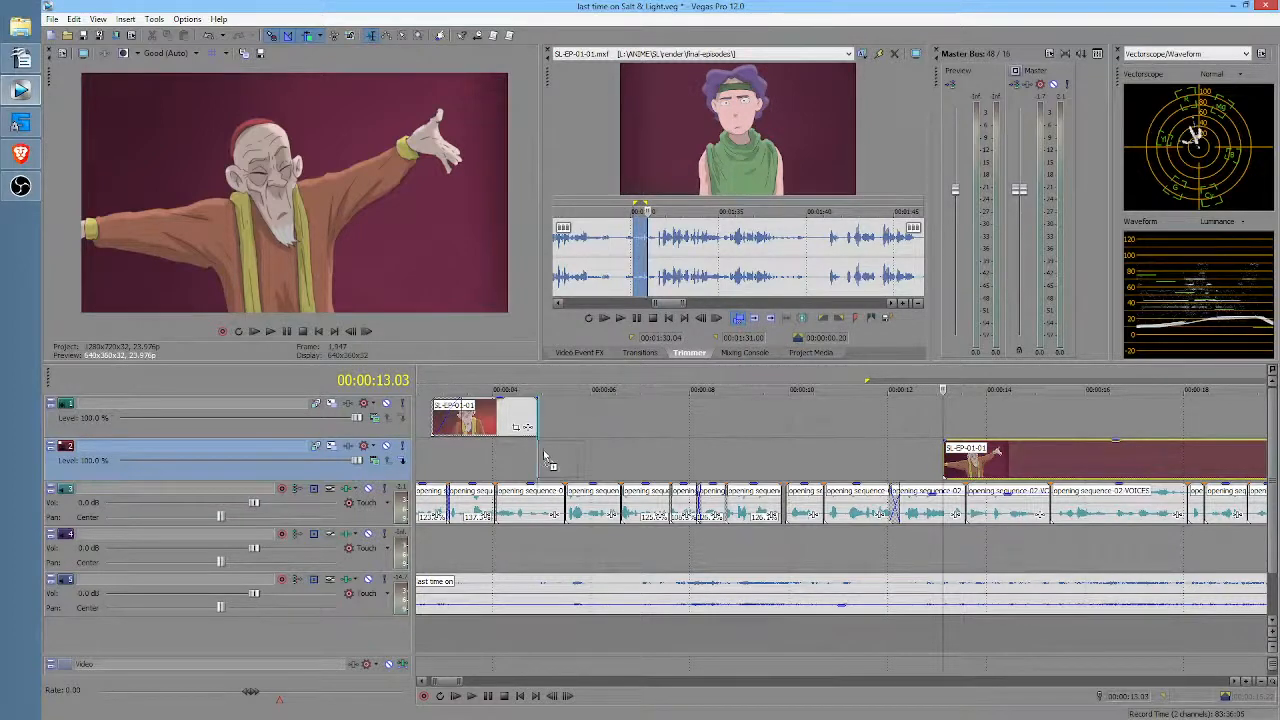
{"action": "left_click_drag", "start_coordinate": [542, 457], "coordinate": [544, 457]}
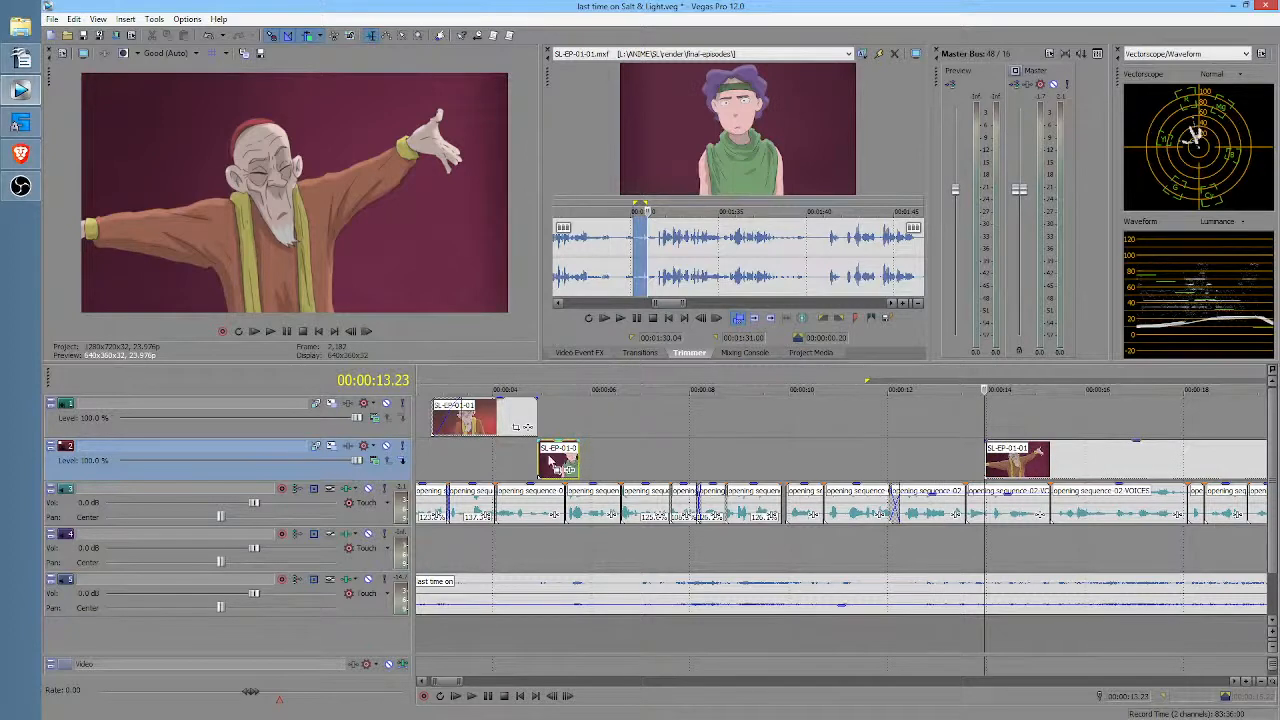
{"action": "left_click", "coordinate": [548, 460]}
Step: Play the cut to the purple-haired character and extend the end of that shot to about 1 s long
{"action": "scroll", "coordinate": [544, 460], "scroll_direction": "up", "scroll_amount": 4}
{"action": "left_click", "coordinate": [780, 457]}
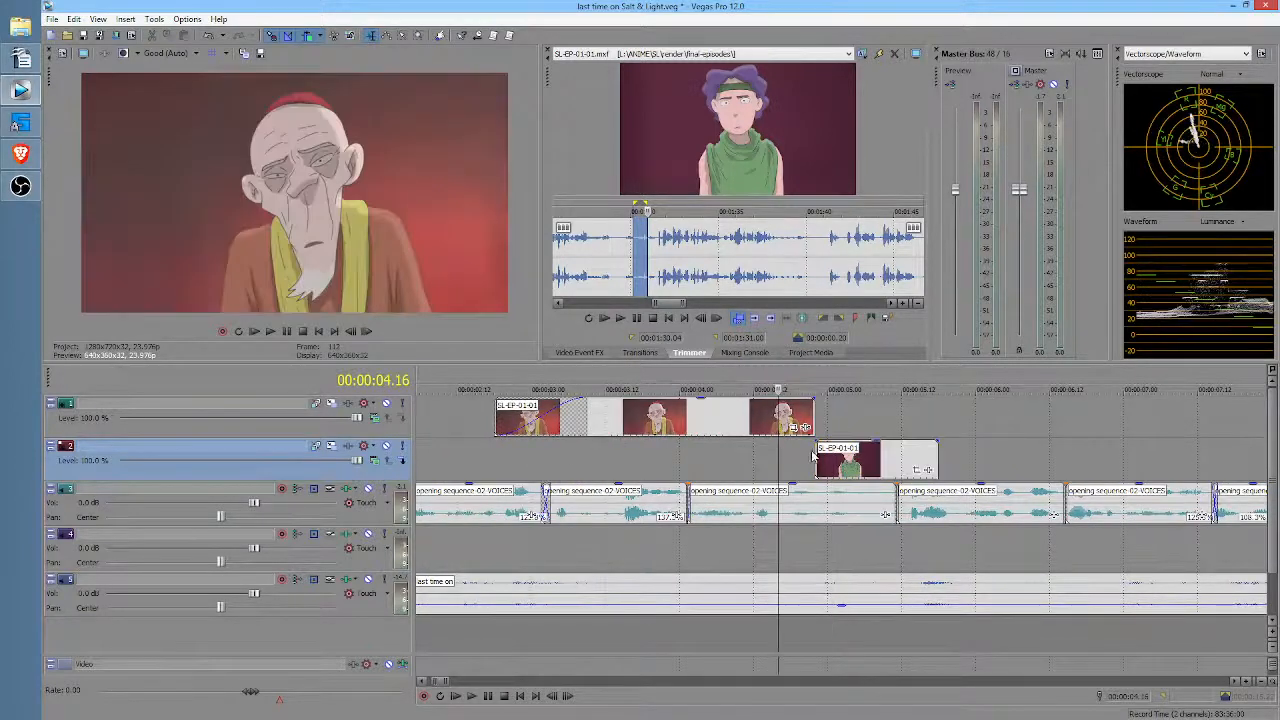
{"action": "key", "text": "space"}
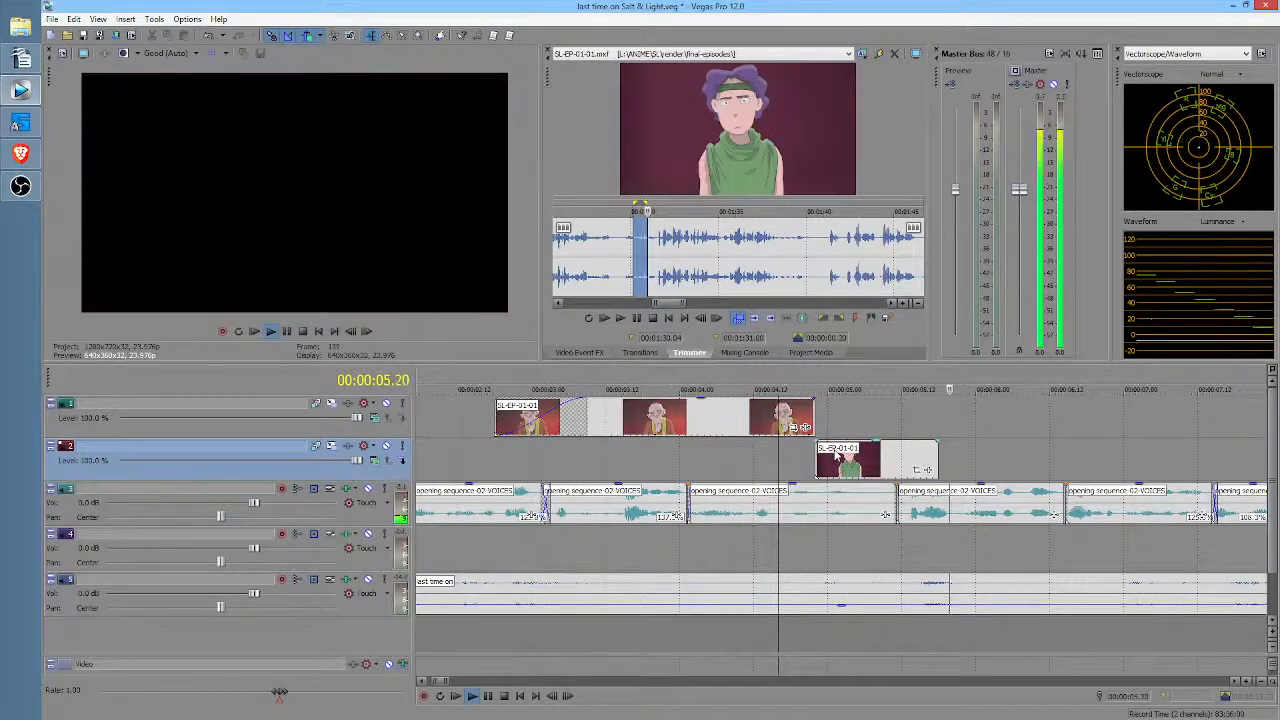
{"action": "key", "text": "space"}
{"action": "left_click_drag", "start_coordinate": [939, 459], "coordinate": [968, 466]}
Step: Crop the end of the purple-haired character's shot to about 1,135 by 638 for a slow zoom and play it back
{"action": "left_click", "coordinate": [947, 470]}
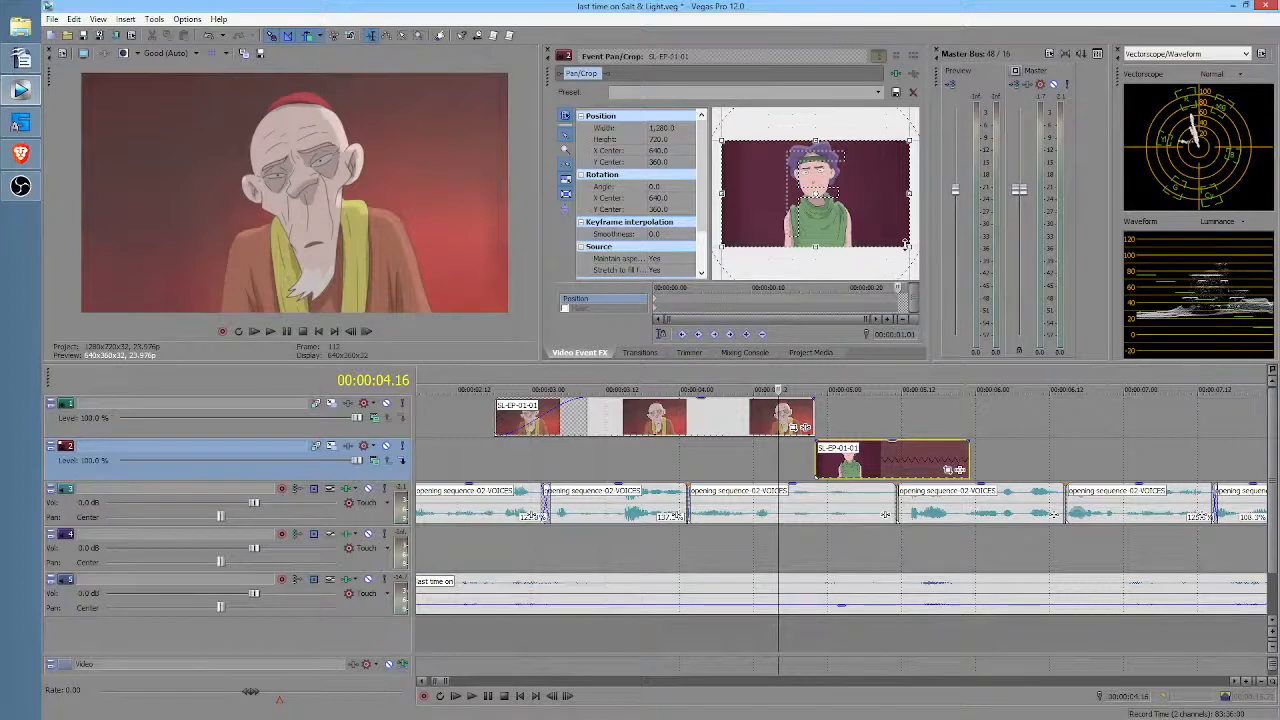
{"action": "left_click_drag", "start_coordinate": [909, 247], "coordinate": [898, 241]}
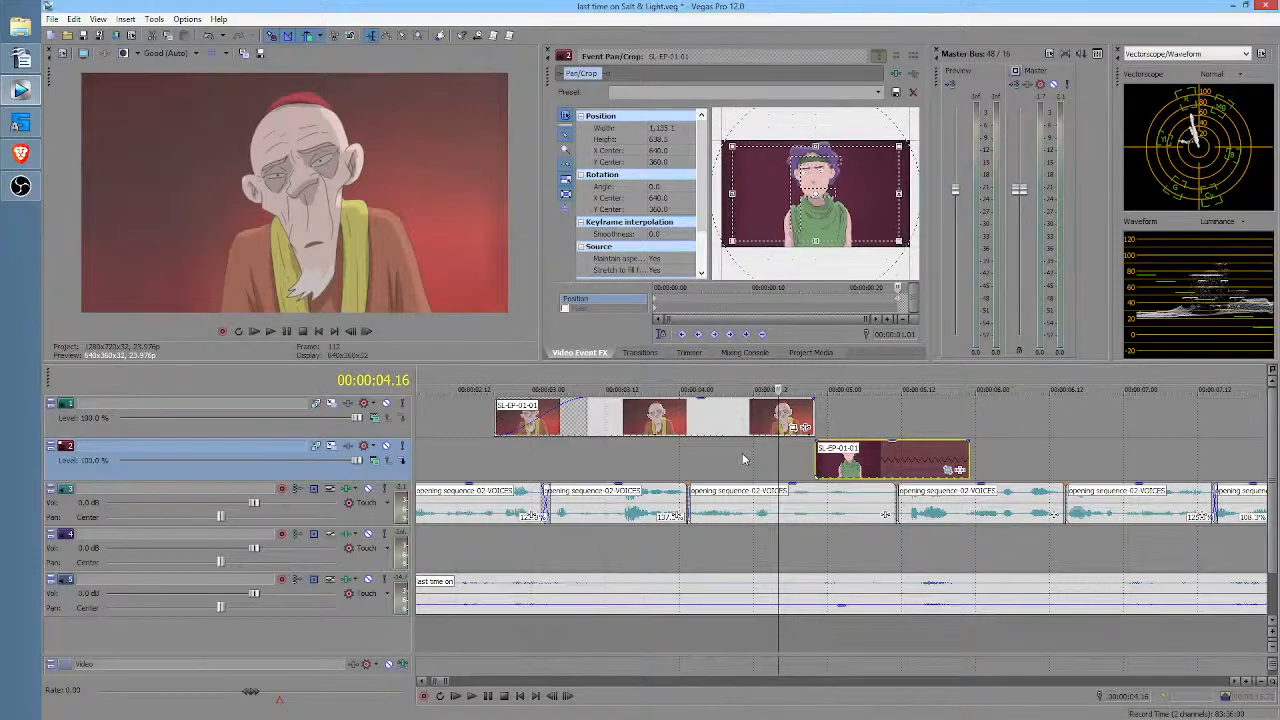
{"action": "left_click", "coordinate": [743, 459]}
{"action": "key", "text": "space"}
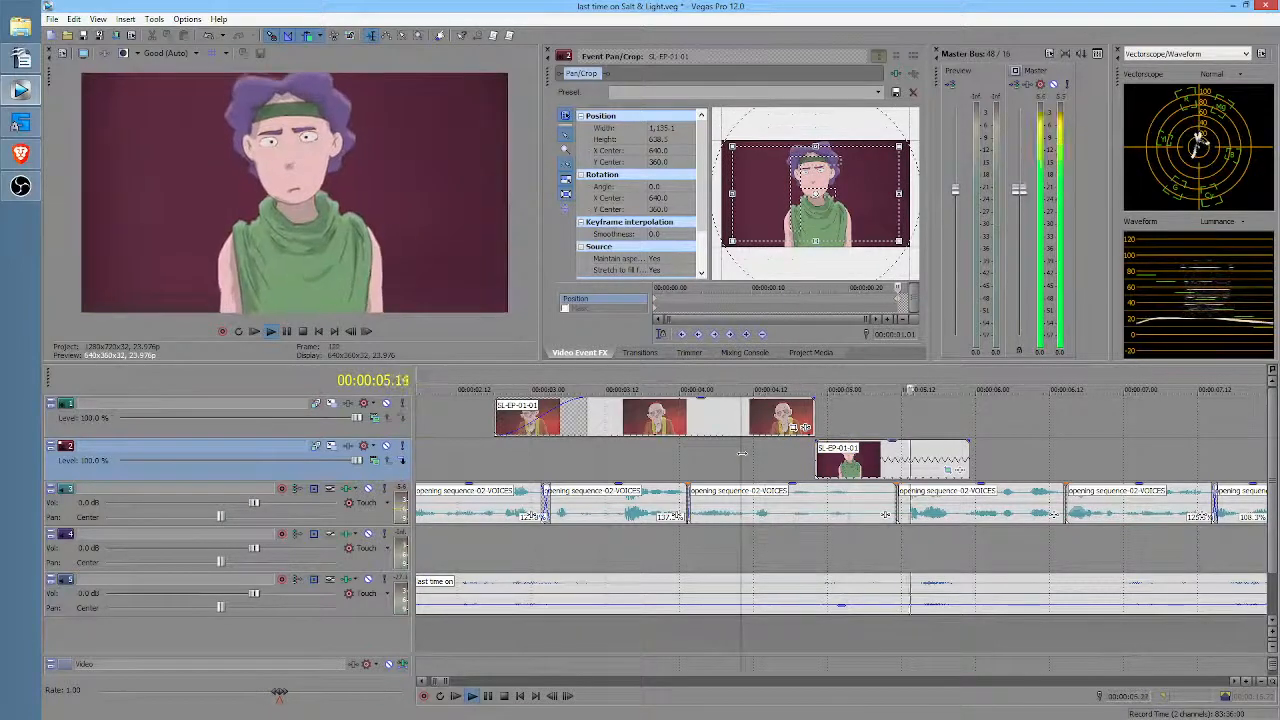
{"action": "key", "text": "space"}
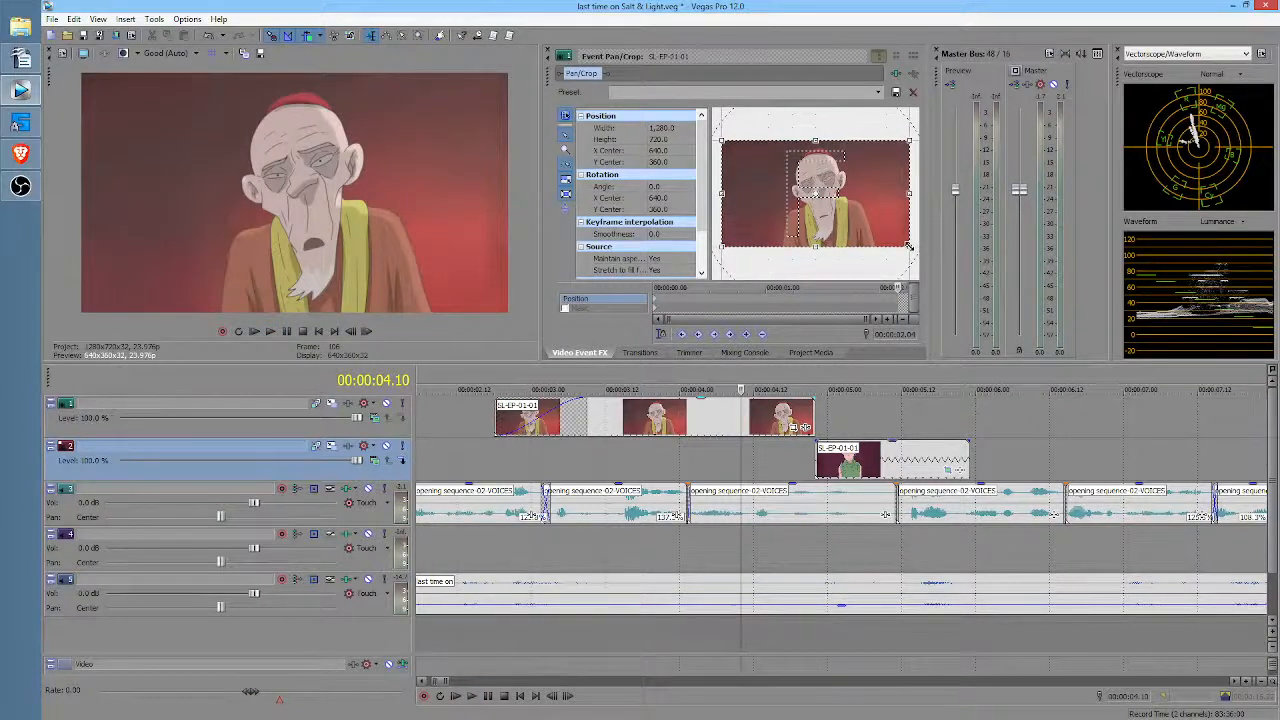
Step: Set the ending crop of the old man's shot to about 1,199 by 675 and the purple-haired character's to about 1,198 by 674
{"action": "left_click_drag", "start_coordinate": [908, 248], "coordinate": [906, 243]}
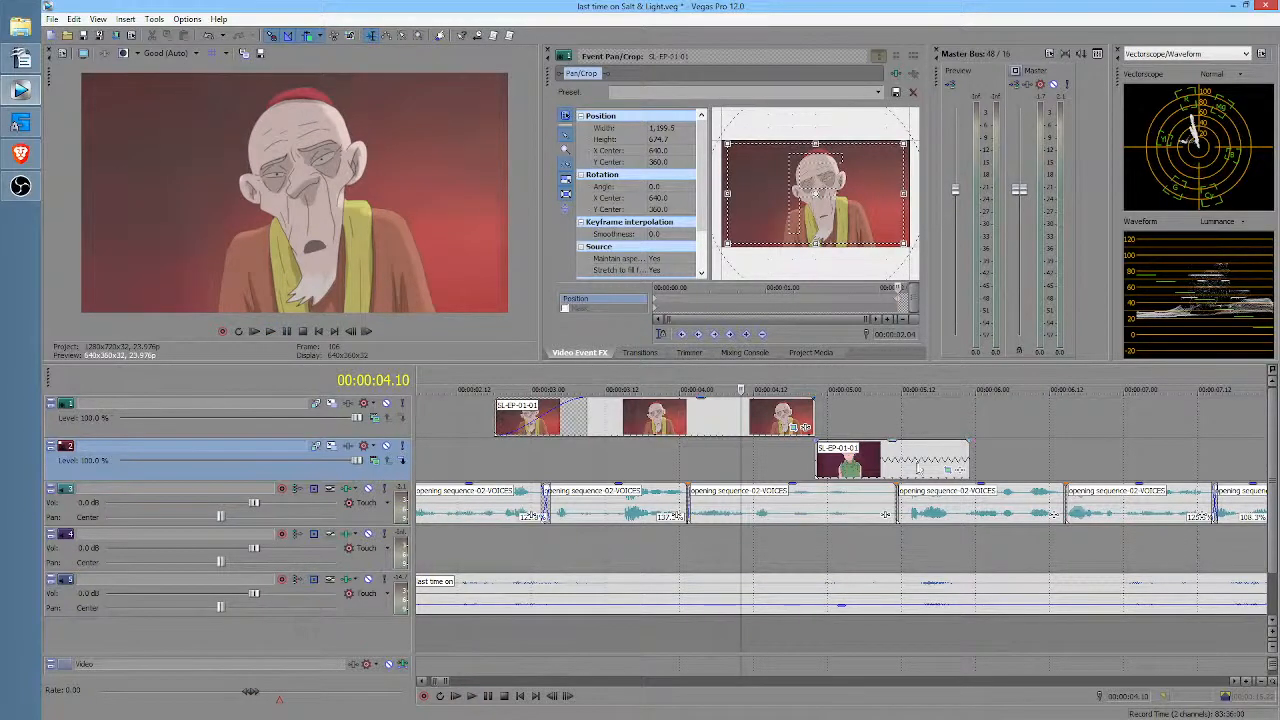
{"action": "left_click", "coordinate": [948, 470]}
{"action": "left_click_drag", "start_coordinate": [898, 240], "coordinate": [904, 243]}
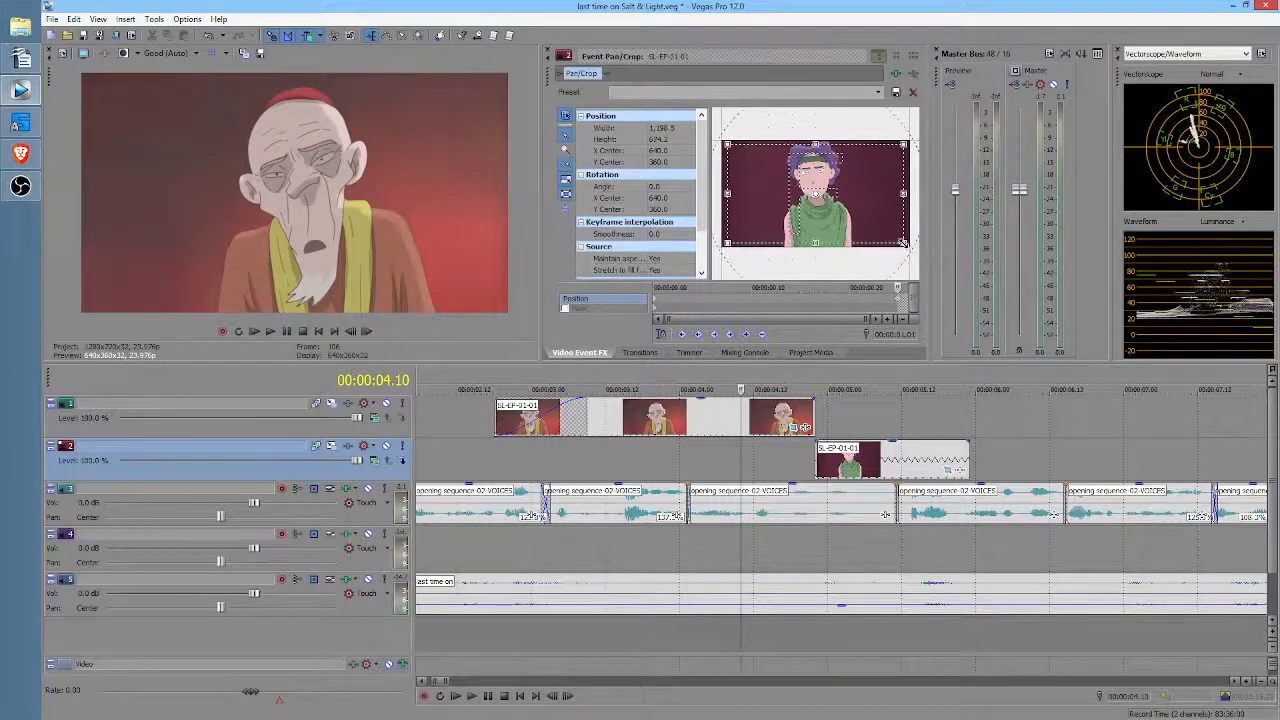
Step: Play the recap from the beginning to check the zooms on both character shots
{"action": "left_click", "coordinate": [500, 458]}
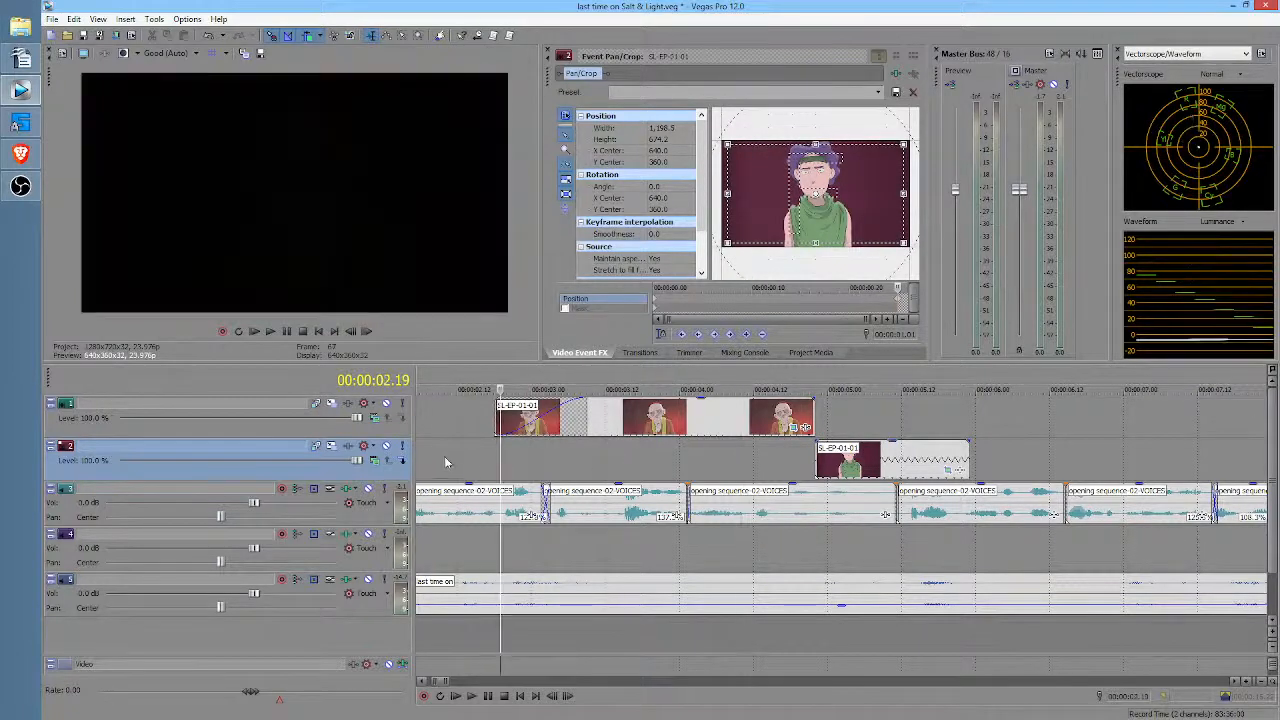
{"action": "scroll", "coordinate": [470, 435], "scroll_direction": "down", "scroll_amount": 4}
{"action": "key", "text": "Home"}
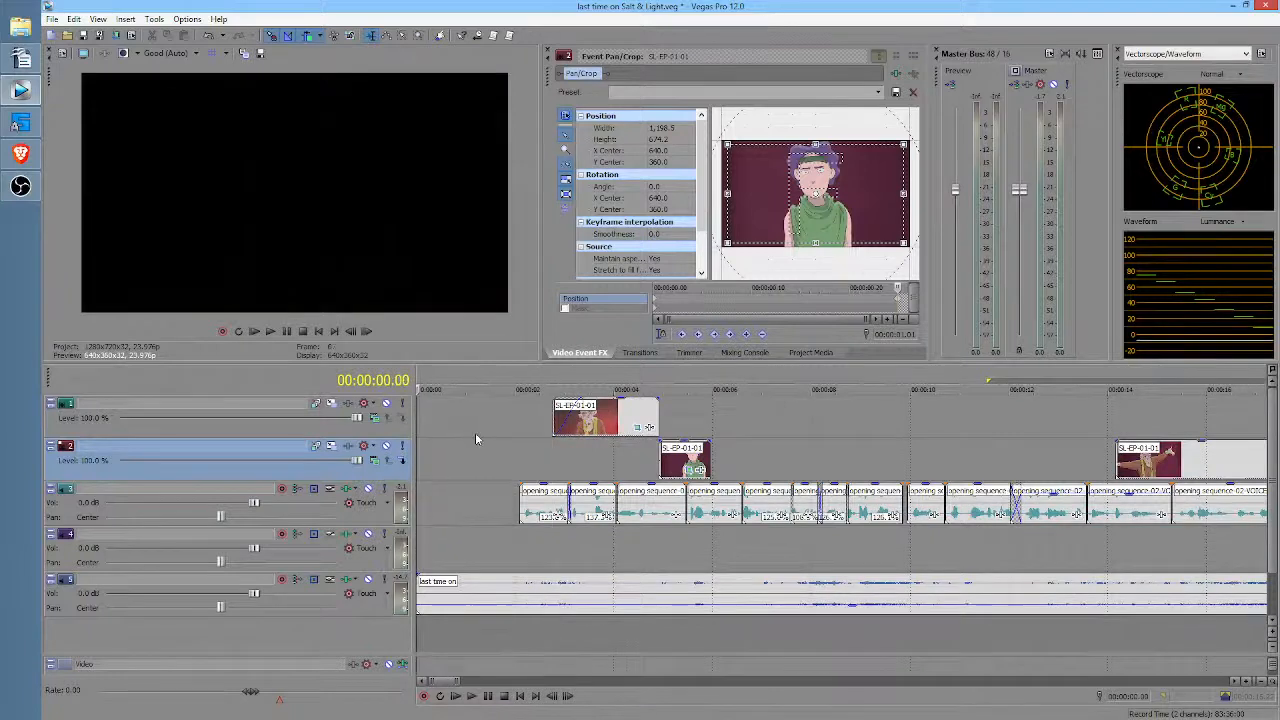
{"action": "key", "text": "space"}
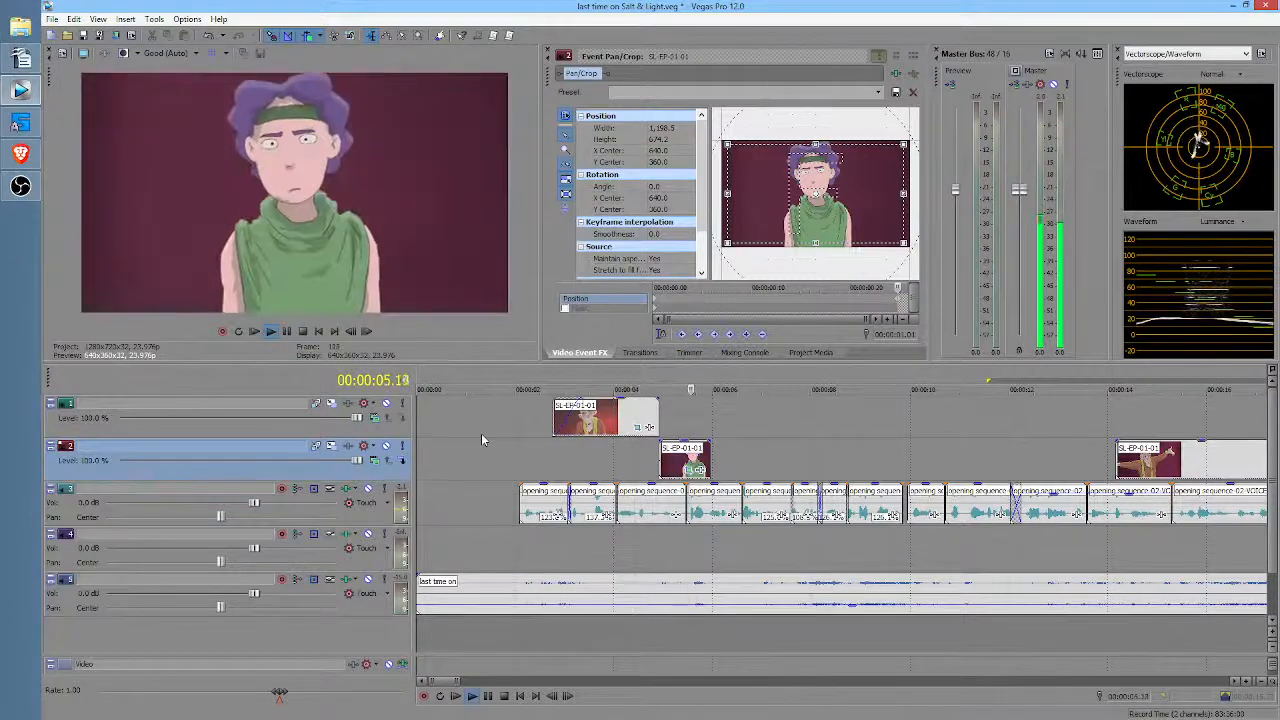
{"action": "key", "text": "space"}
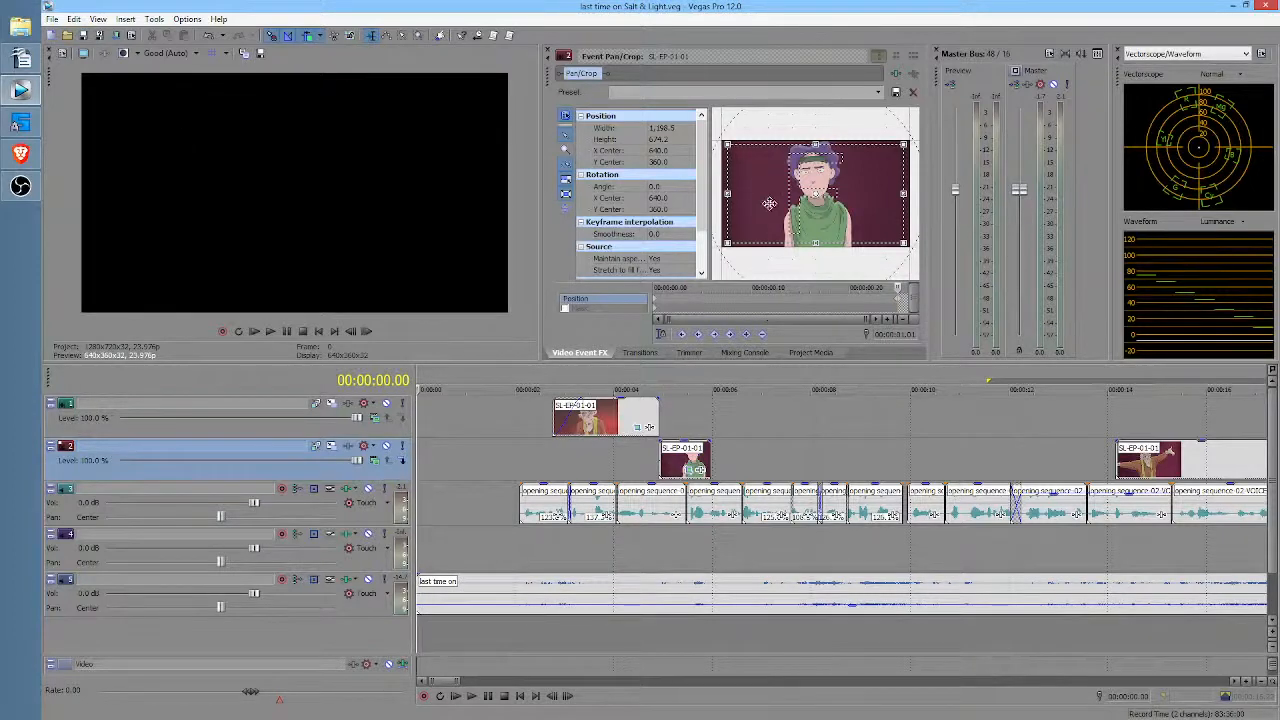
Step: Widen the Trimmer area and scan the SL-EP-01-01 source for a shot to follow the purple-haired character
{"action": "left_click_drag", "start_coordinate": [985, 230], "coordinate": [974, 230]}
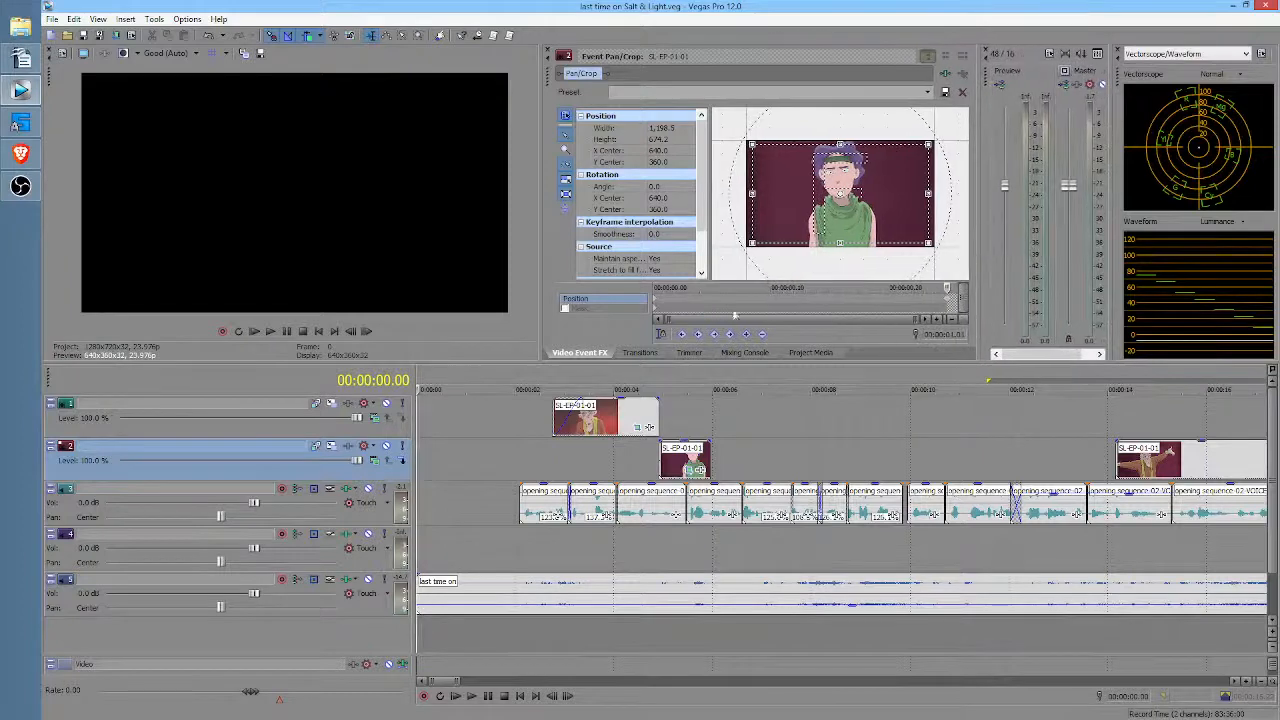
{"action": "left_click", "coordinate": [686, 353]}
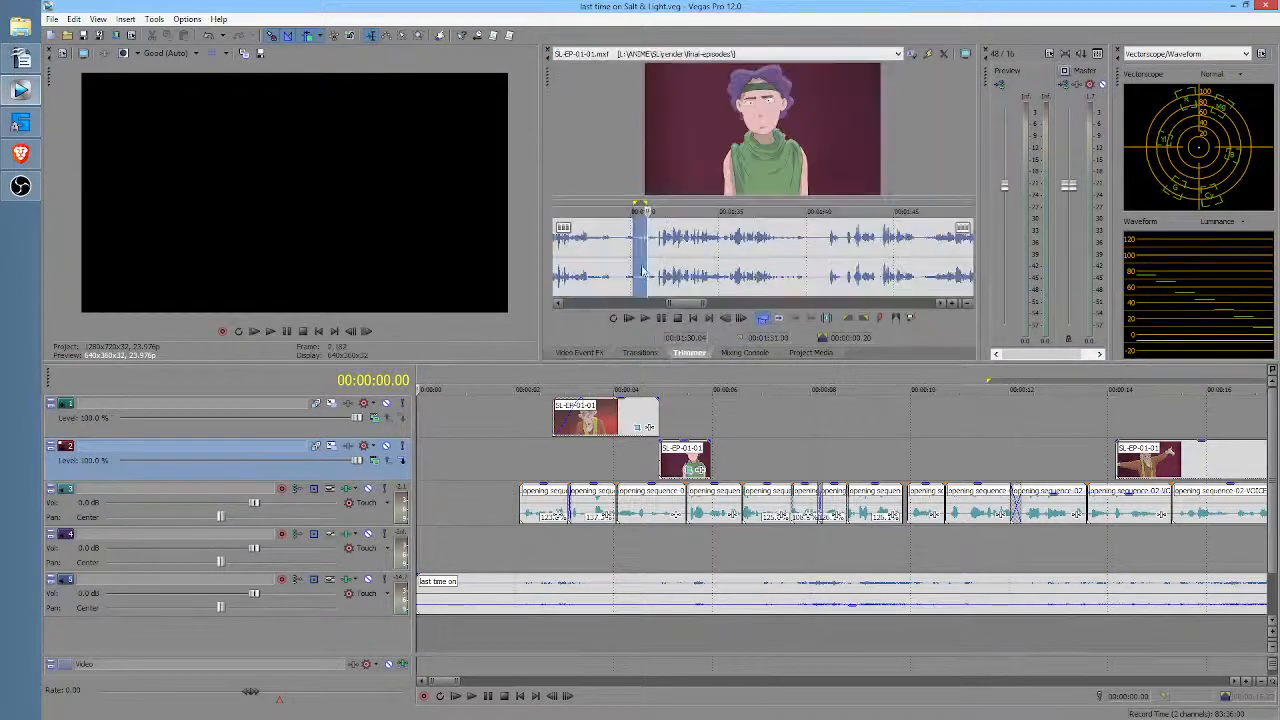
{"action": "left_click", "coordinate": [676, 267]}
{"action": "scroll", "coordinate": [744, 262], "scroll_direction": "down", "scroll_amount": 1}
{"action": "left_click_drag", "start_coordinate": [769, 257], "coordinate": [797, 255]}
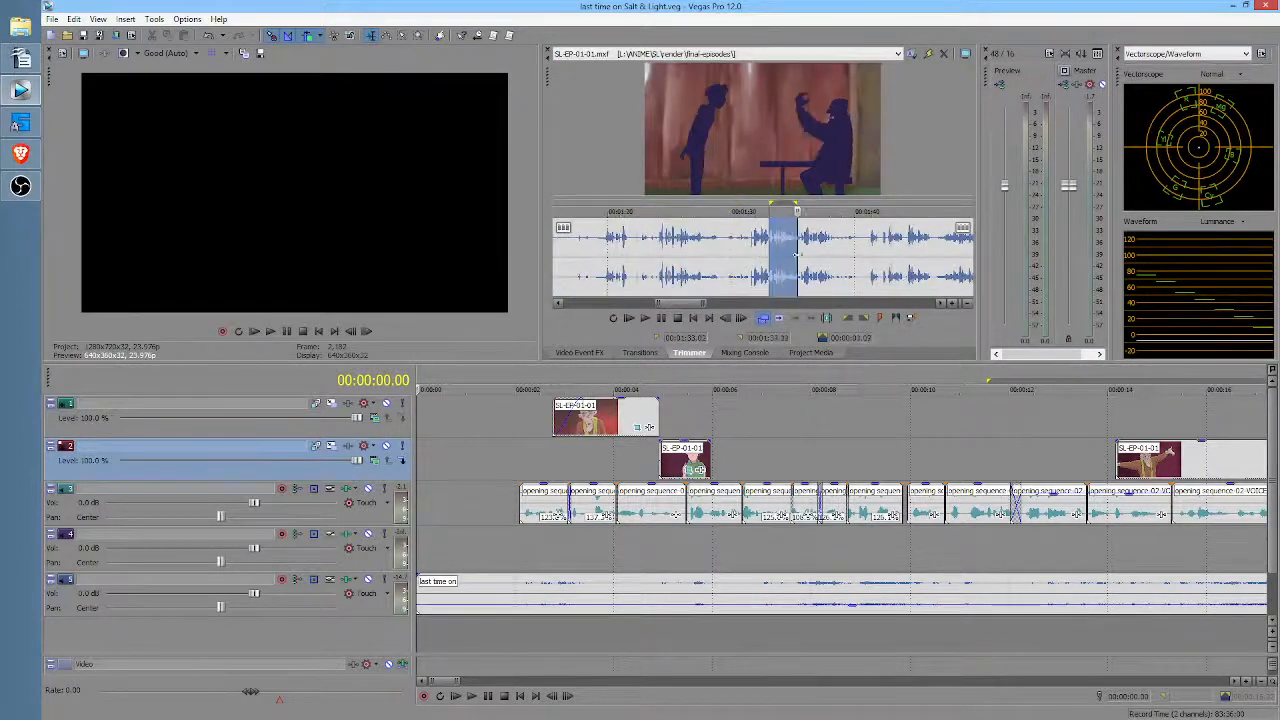
{"action": "scroll", "coordinate": [597, 260], "scroll_direction": "down", "scroll_amount": 3}
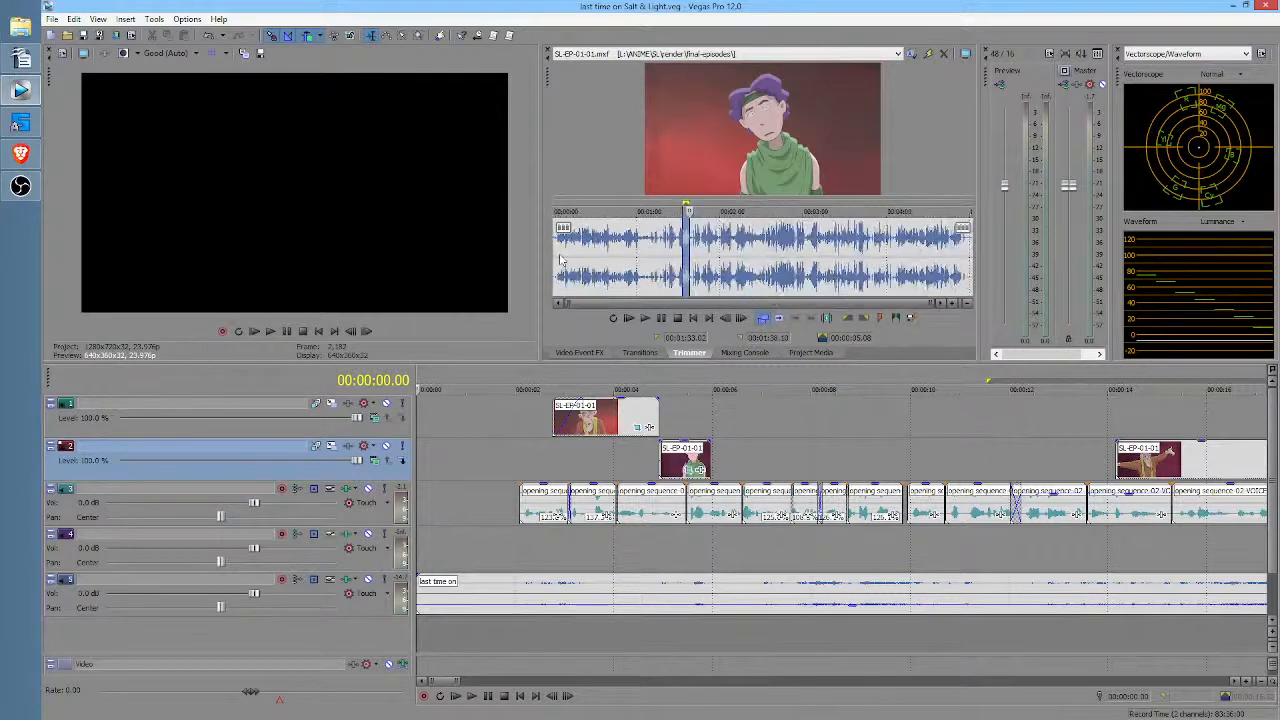
{"action": "left_click_drag", "start_coordinate": [560, 260], "coordinate": [637, 269]}
Step: Select the desert landscape section from about 00:01:02 to 00:01:08 and place it on the first video track directly after the purple-haired character's shot
{"action": "scroll", "coordinate": [700, 262], "scroll_direction": "up", "scroll_amount": 3}
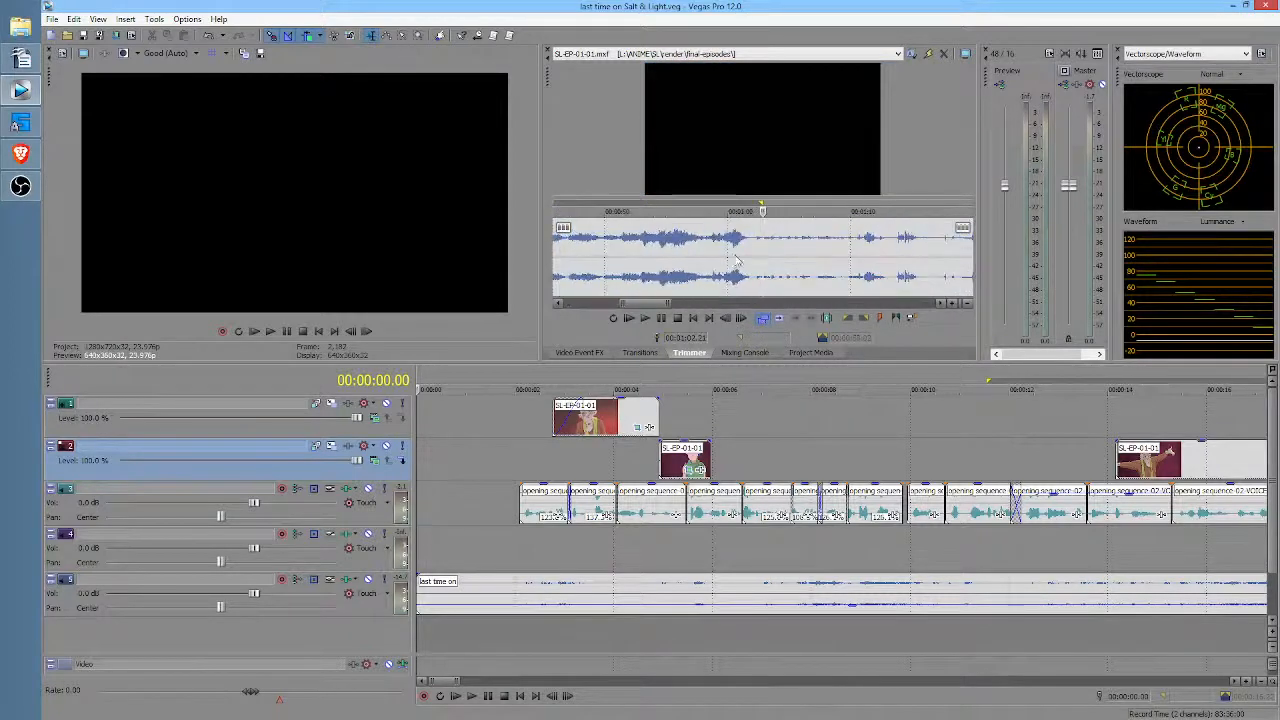
{"action": "left_click_drag", "start_coordinate": [757, 257], "coordinate": [826, 261]}
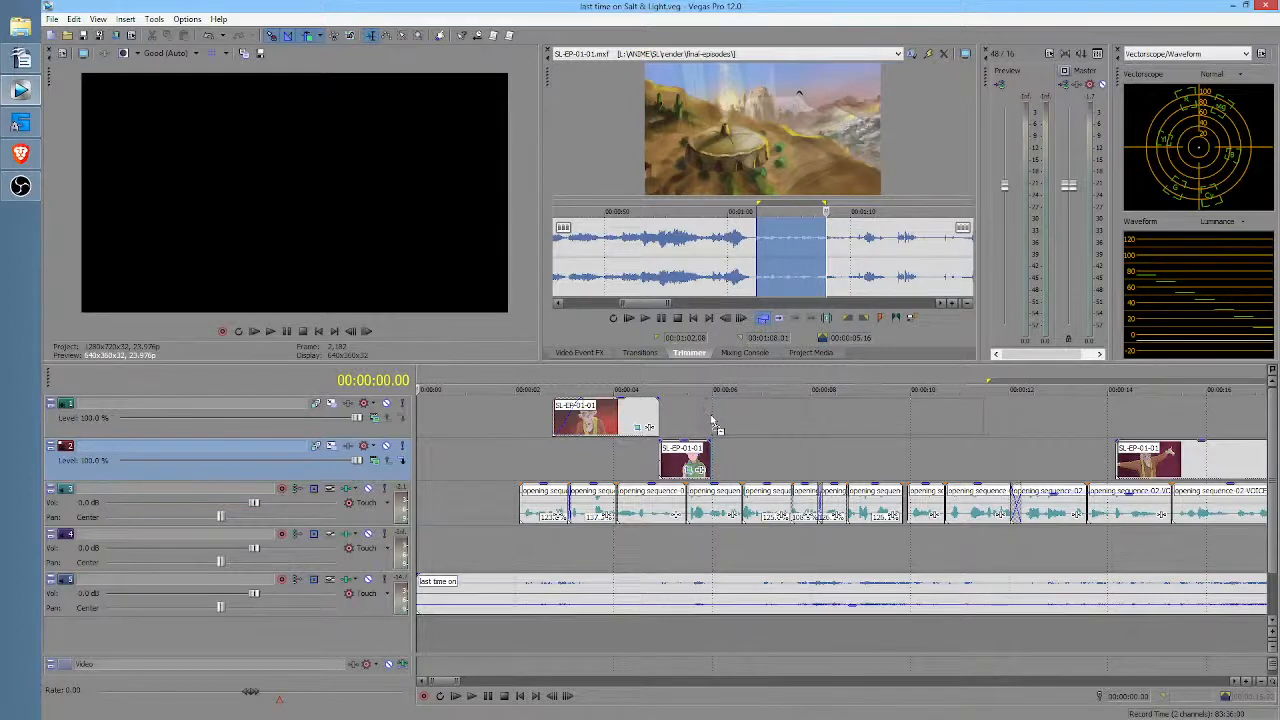
{"action": "left_click_drag", "start_coordinate": [717, 422], "coordinate": [718, 421]}
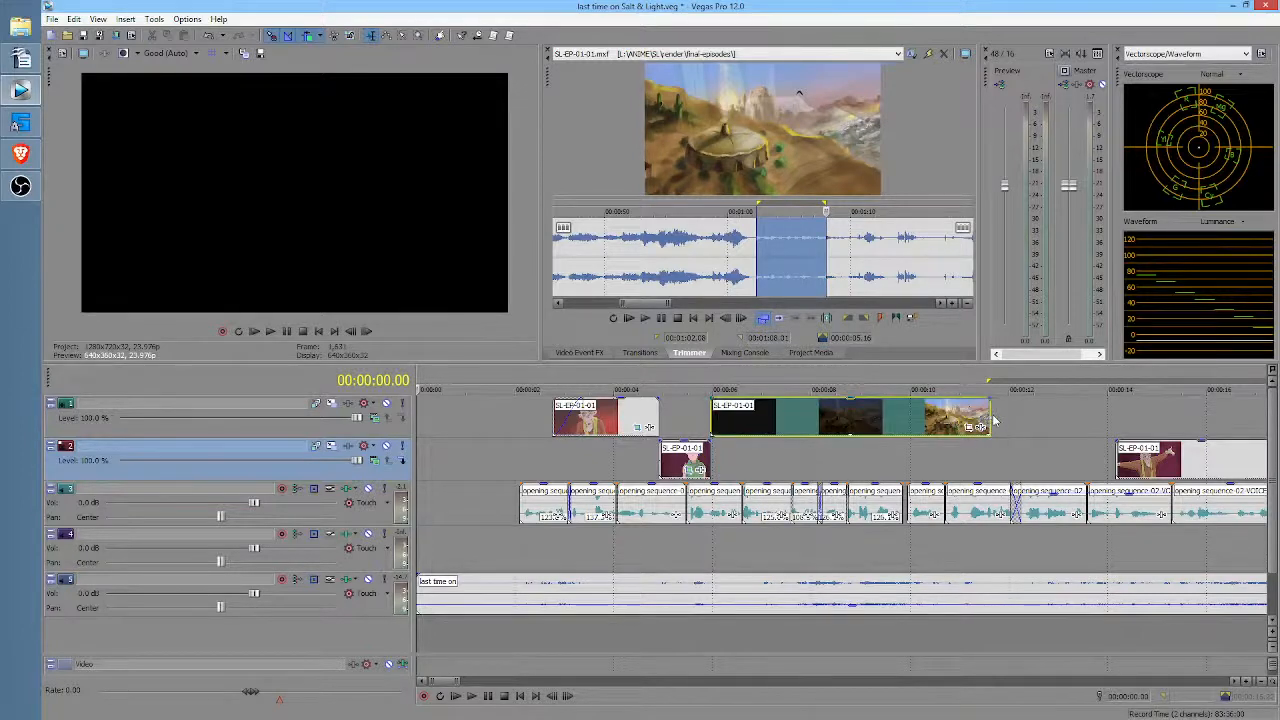
{"action": "left_click", "coordinate": [712, 418]}
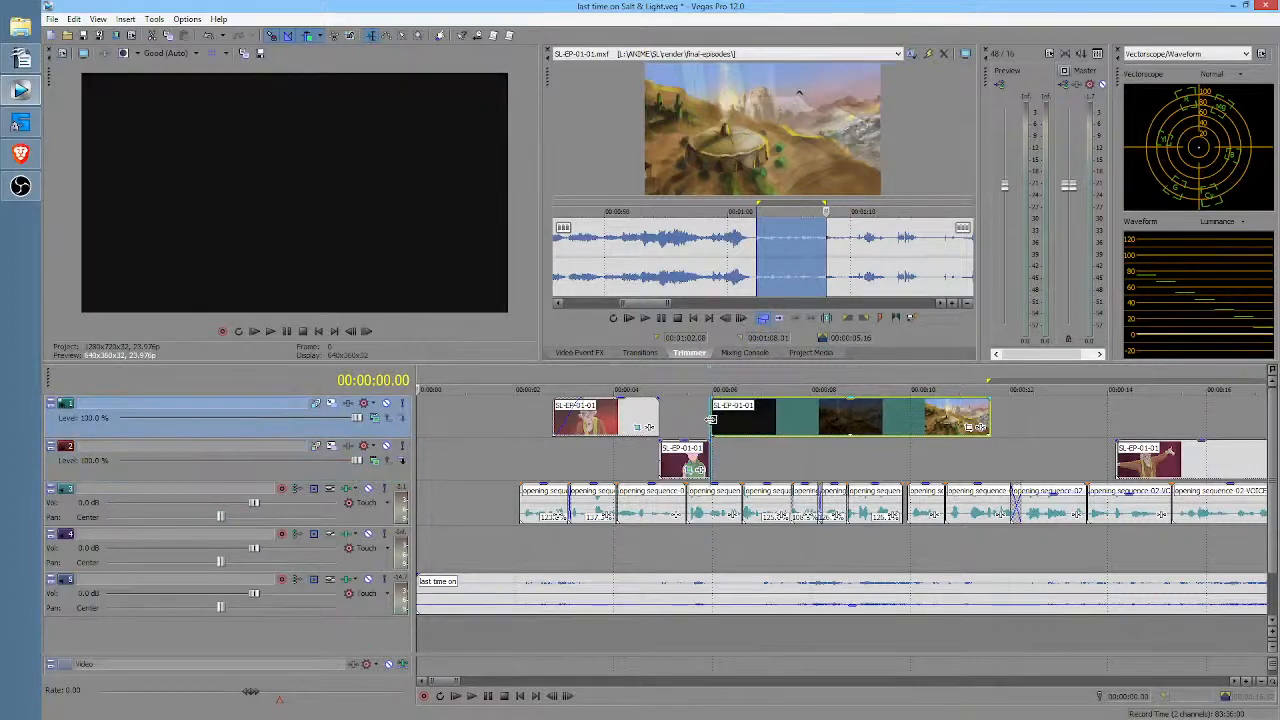
Step: Play the new cut, trim about 1 s 20 frames off the landscape shot's start and move it back against the purple-haired character's shot
{"action": "left_click", "coordinate": [684, 422]}
{"action": "key", "text": "space"}
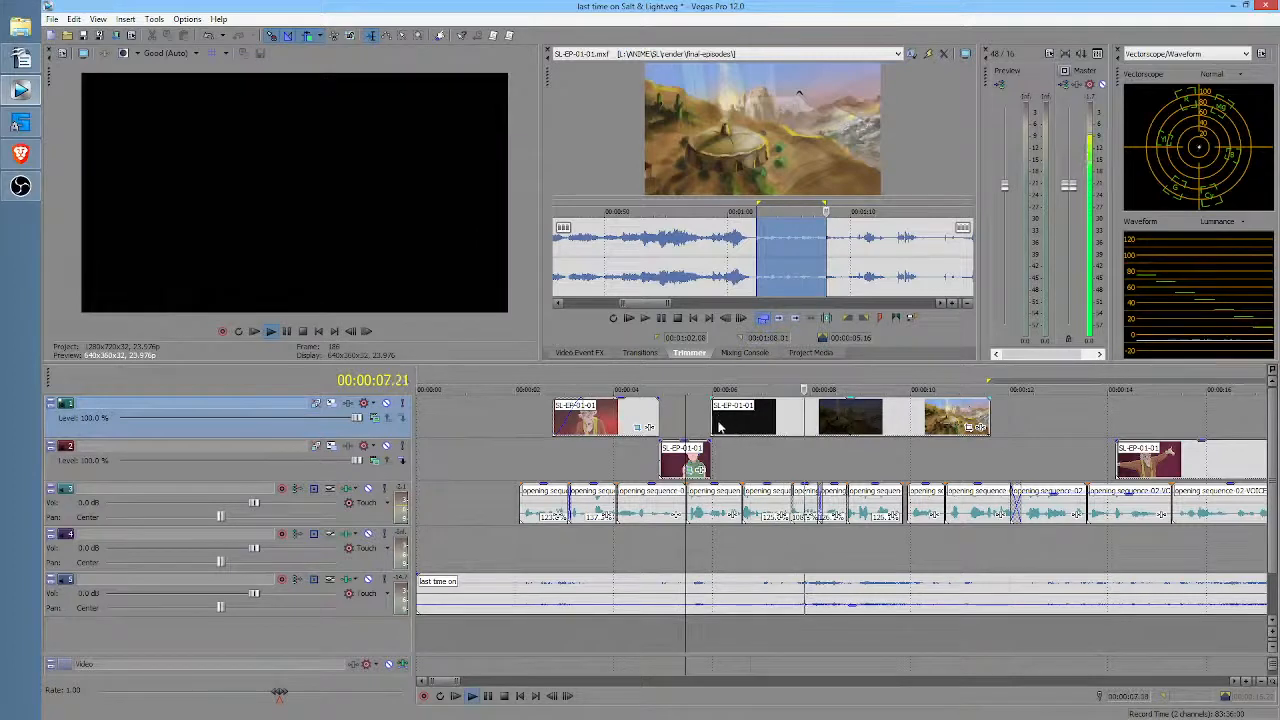
{"action": "key", "text": "space"}
{"action": "left_click_drag", "start_coordinate": [718, 427], "coordinate": [806, 426]}
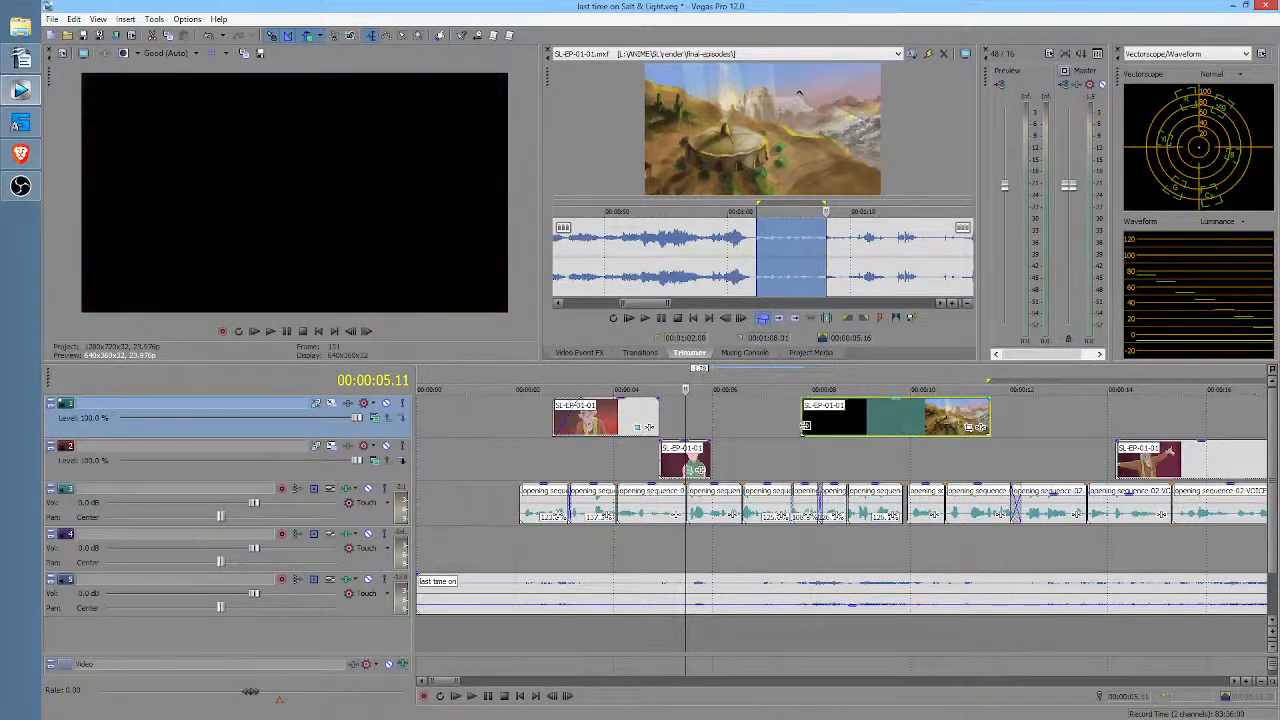
{"action": "left_click_drag", "start_coordinate": [926, 427], "coordinate": [836, 428]}
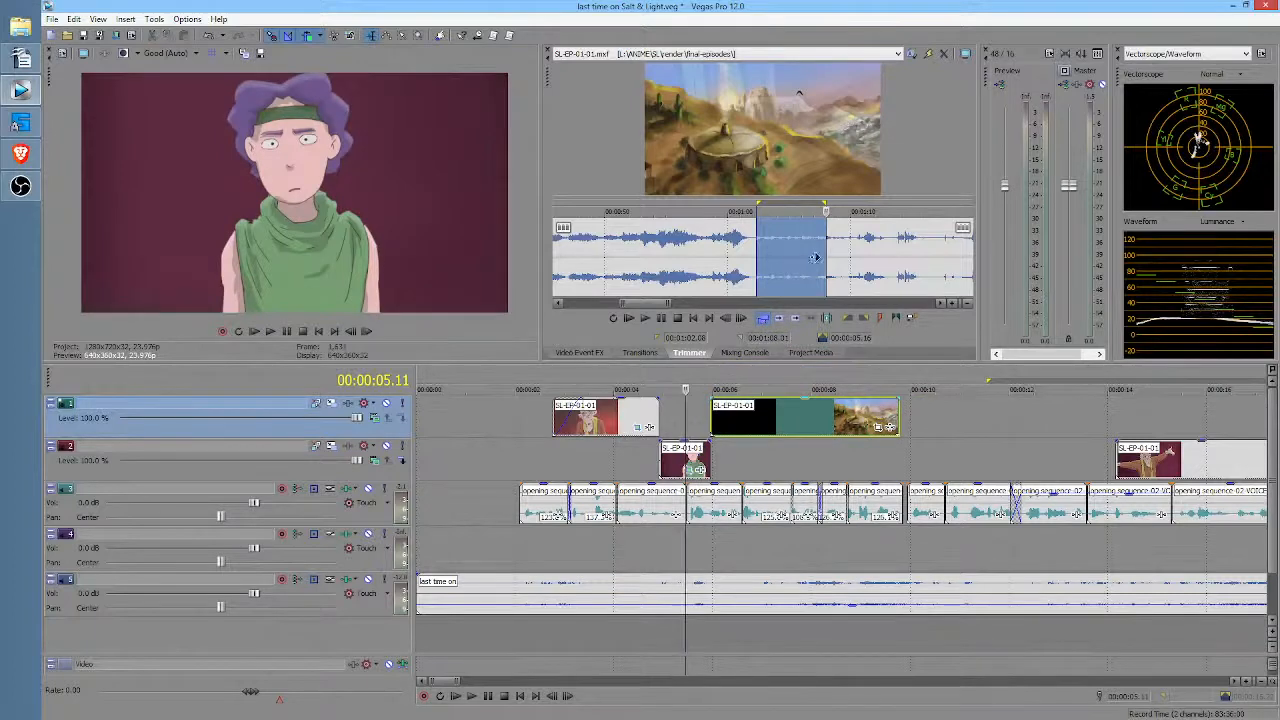
Step: Select the white palace section of the SL-EP-01-01 source from about 00:01:59 to 00:02:05 and place it overlapping the landscape shot's end on the first video track
{"action": "scroll", "coordinate": [816, 258], "scroll_direction": "down", "scroll_amount": 5}
{"action": "left_click_drag", "start_coordinate": [768, 258], "coordinate": [922, 263]}
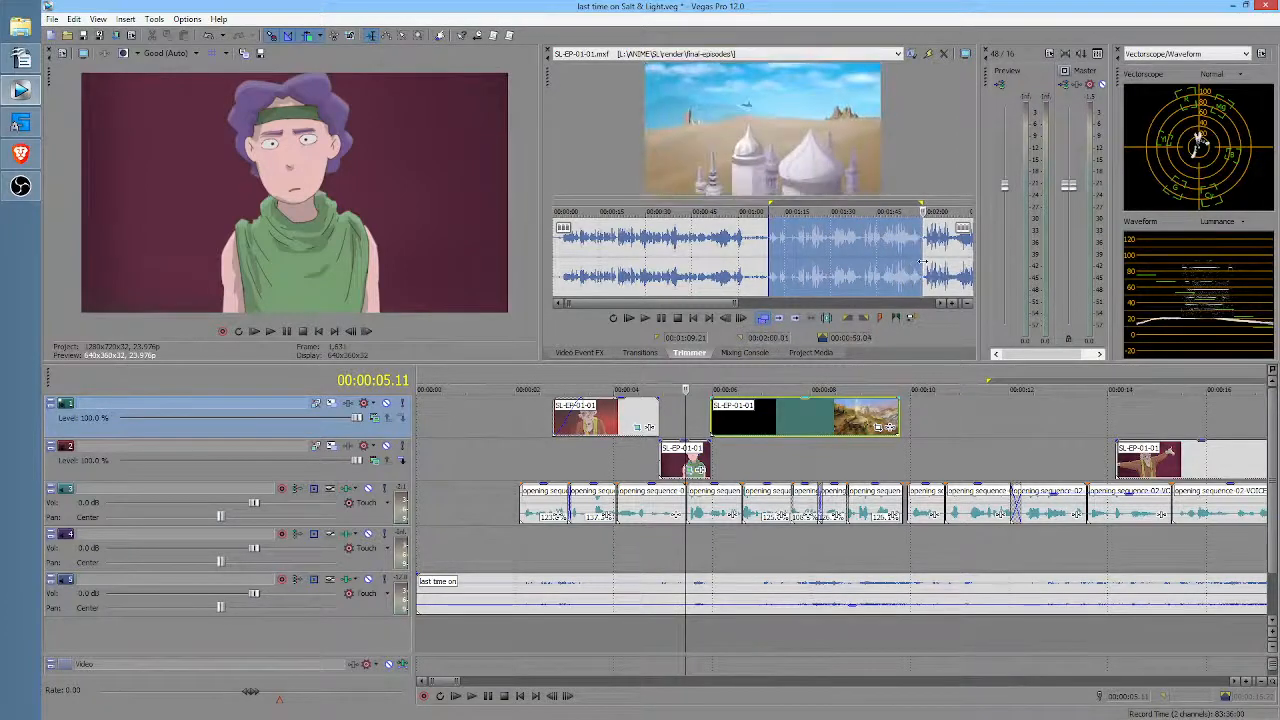
{"action": "double_click", "coordinate": [917, 258]}
{"action": "left_click", "coordinate": [923, 258]}
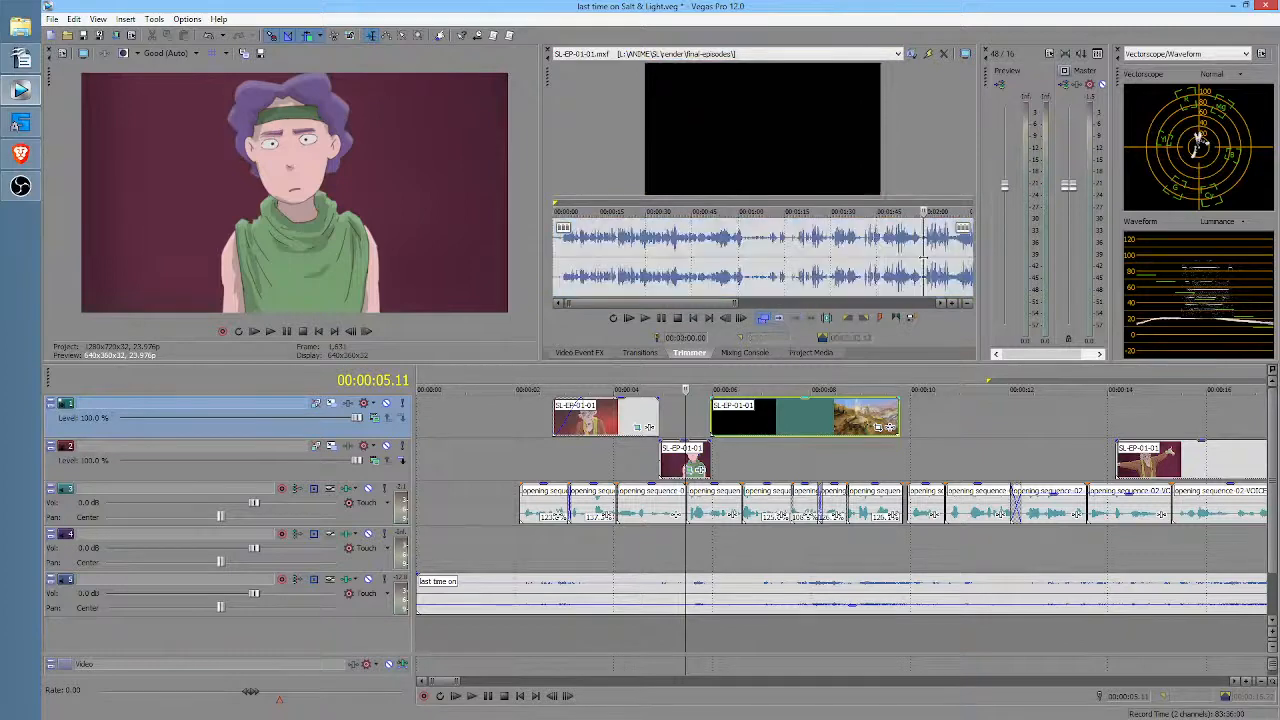
{"action": "scroll", "coordinate": [922, 258], "scroll_direction": "down", "scroll_amount": 3}
{"action": "scroll", "coordinate": [748, 250], "scroll_direction": "up", "scroll_amount": 1}
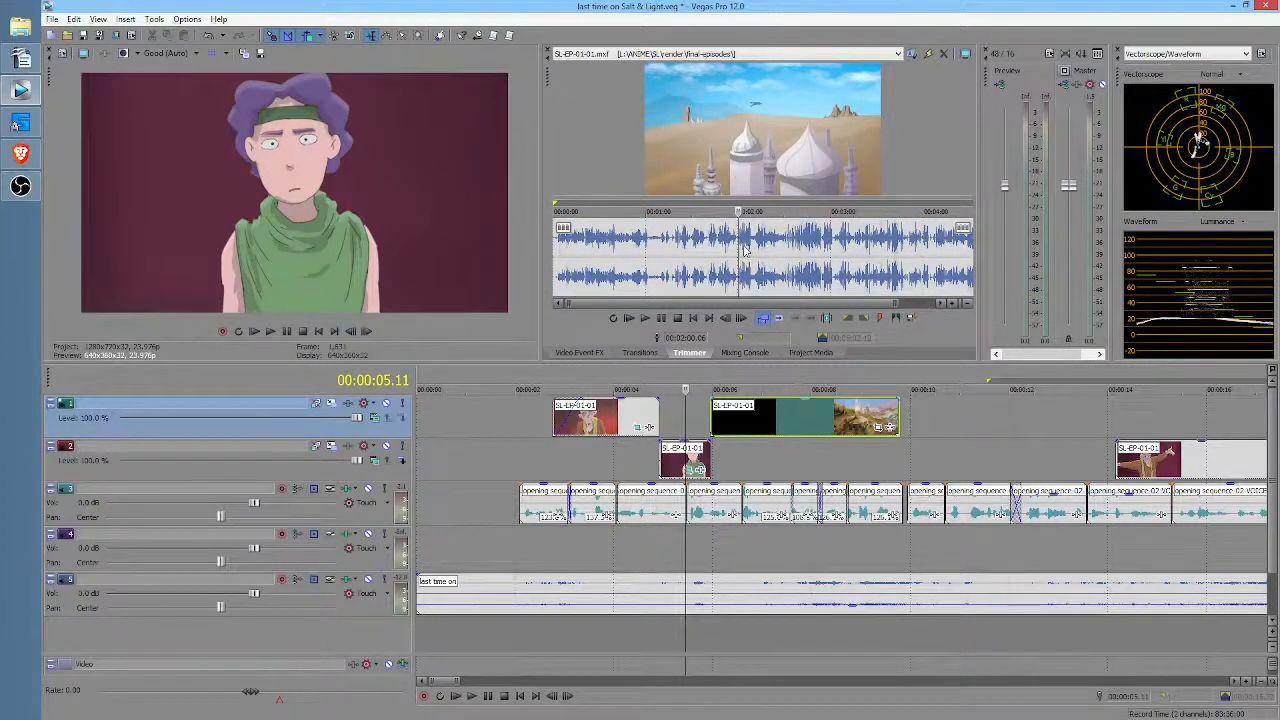
{"action": "left_click", "coordinate": [744, 250]}
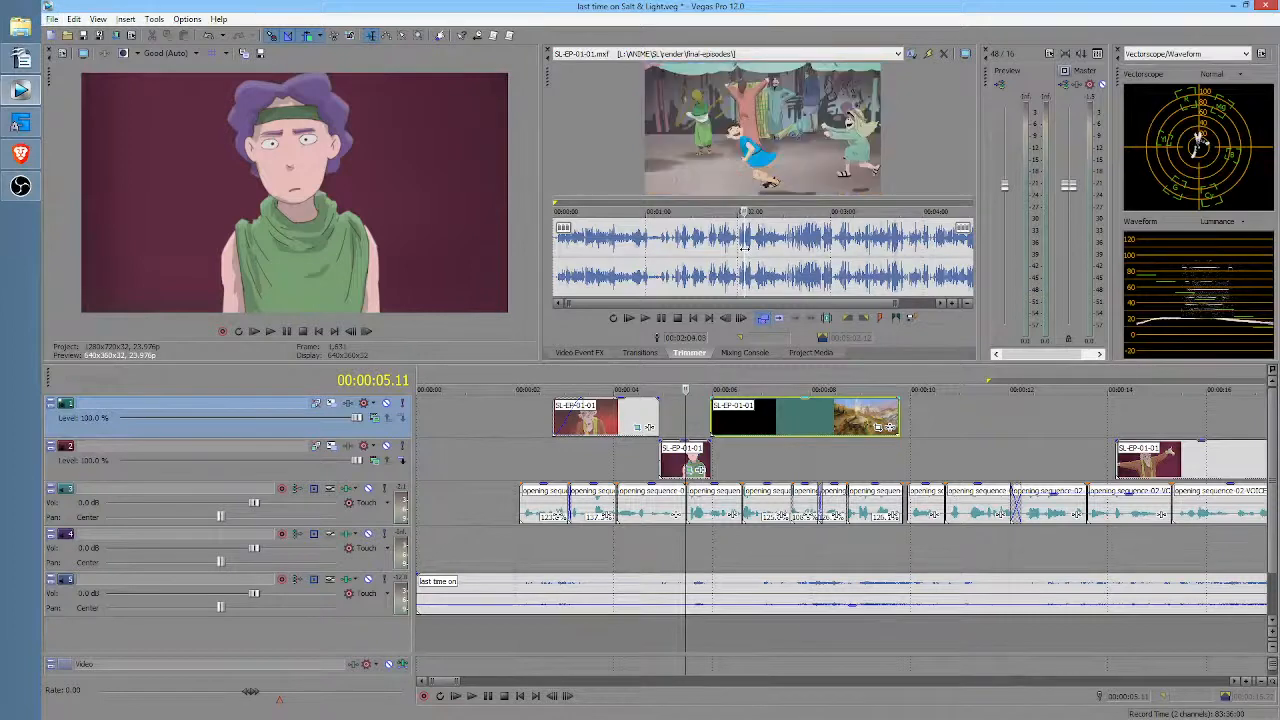
{"action": "scroll", "coordinate": [740, 256], "scroll_direction": "up", "scroll_amount": 3}
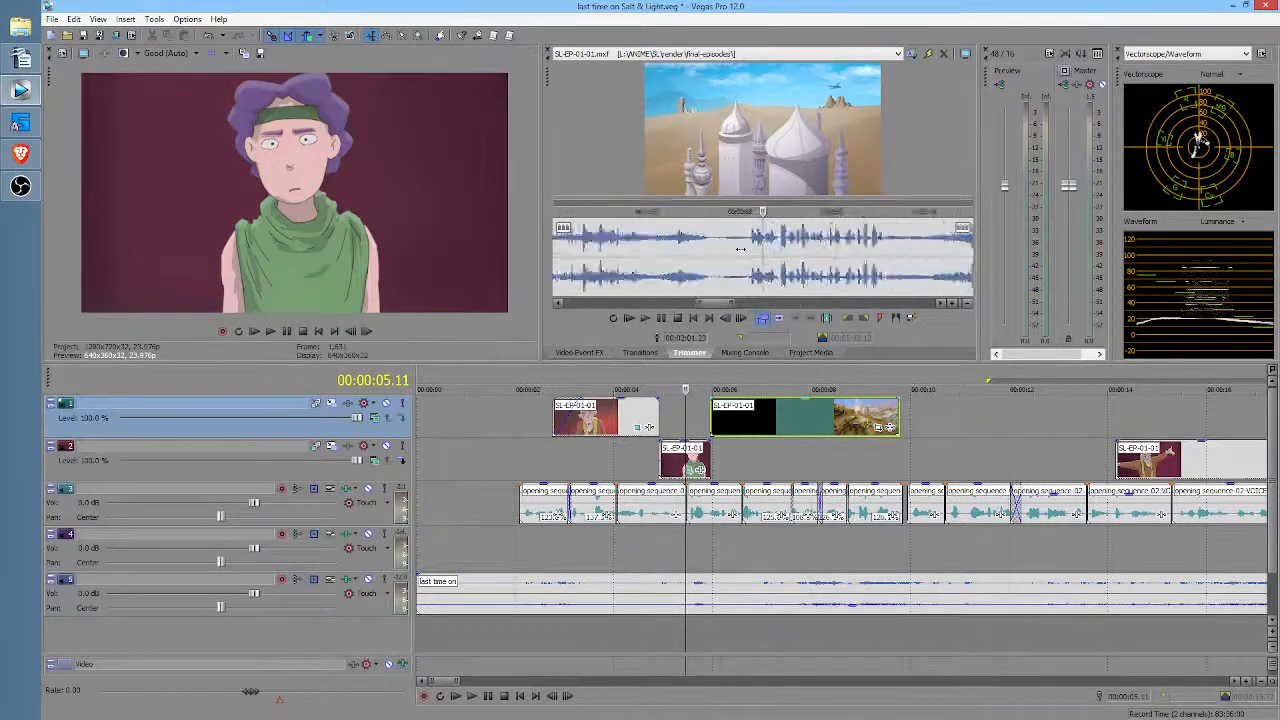
{"action": "scroll", "coordinate": [740, 256], "scroll_direction": "down", "scroll_amount": 3}
{"action": "left_click_drag", "start_coordinate": [749, 252], "coordinate": [783, 250]}
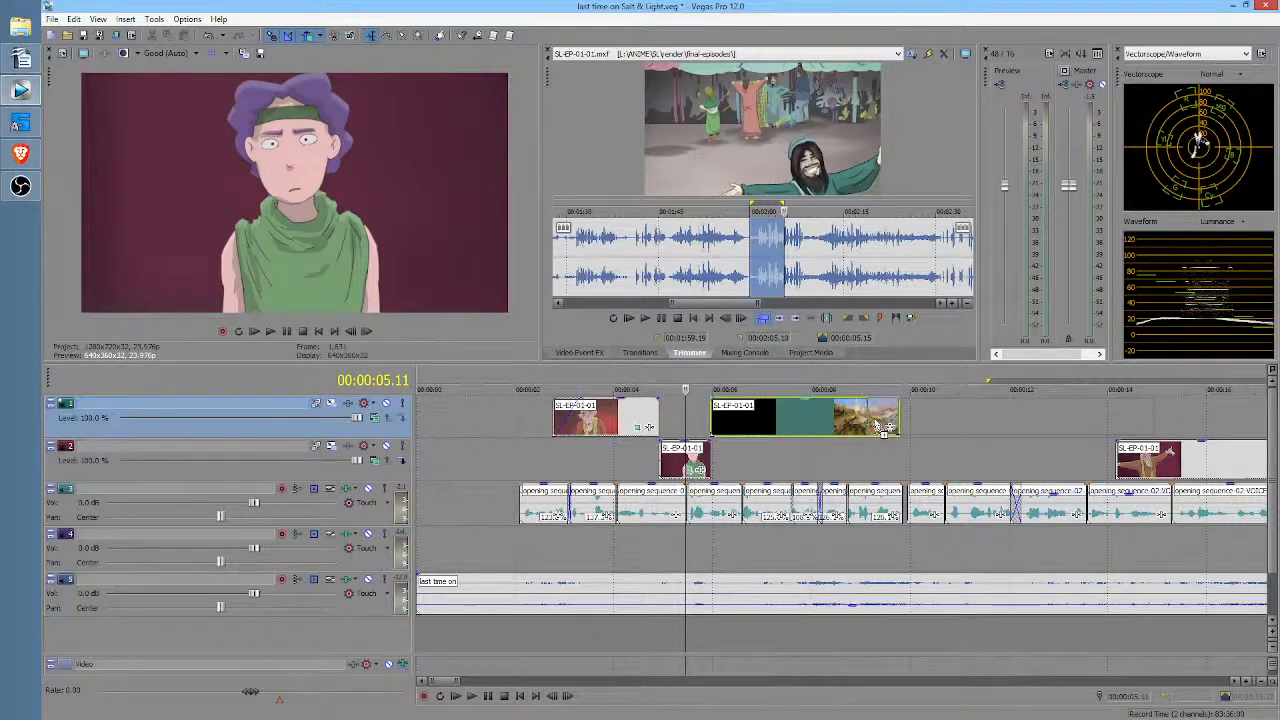
{"action": "left_click_drag", "start_coordinate": [866, 428], "coordinate": [868, 428]}
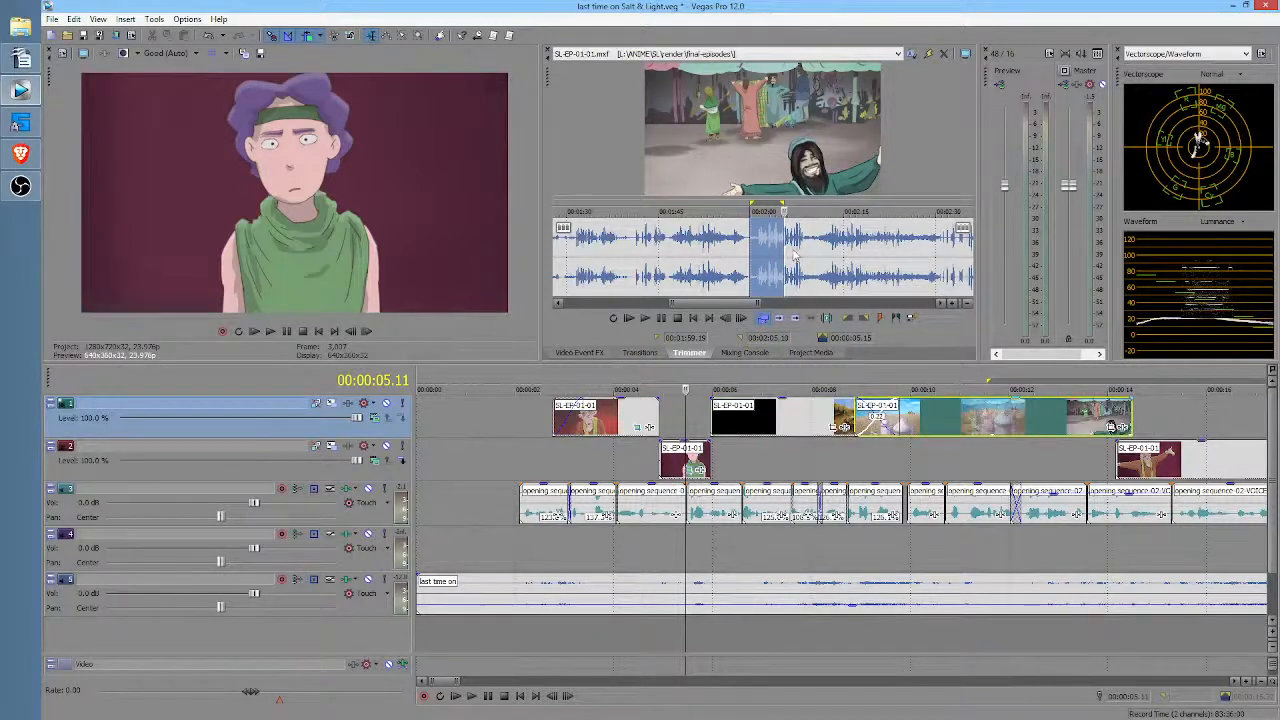
Step: Scan the source just past the palace section and select the archway part from about 00:02:07 to 00:02:10
{"action": "mouse_move", "coordinate": [800, 256]}
{"action": "left_mouse_down"}
{"action": "mouse_move", "coordinate": [830, 255]}
{"action": "mouse_move", "coordinate": [782, 262]}
{"action": "mouse_move", "coordinate": [802, 259]}
{"action": "left_mouse_up"}
{"action": "left_click", "coordinate": [804, 258]}
{"action": "left_click", "coordinate": [793, 260]}
{"action": "scroll", "coordinate": [793, 257], "scroll_direction": "up", "scroll_amount": 2}
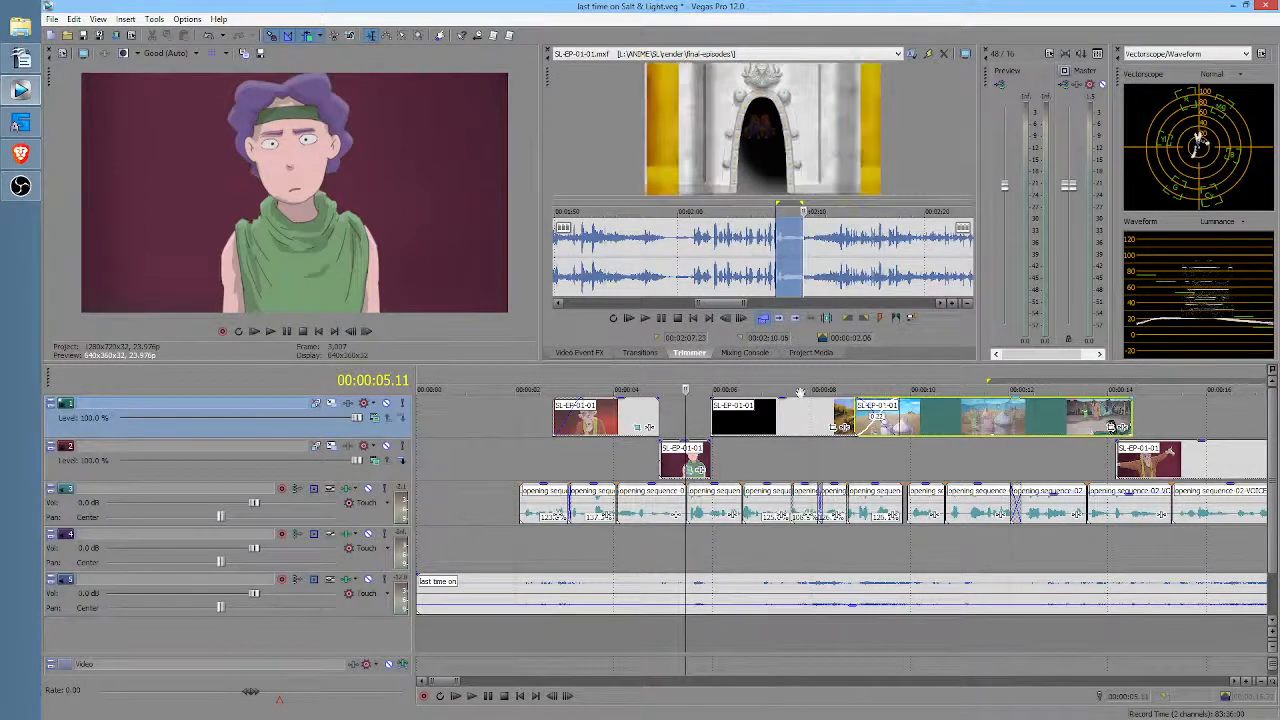
Step: Shorten the crossfaded landscape and palace shots so the palace shot ends near 00:00:09.21, and play the cut before and after
{"action": "left_click", "coordinate": [697, 426]}
{"action": "scroll", "coordinate": [697, 426], "scroll_direction": "down", "scroll_amount": 4}
{"action": "key", "text": "space"}
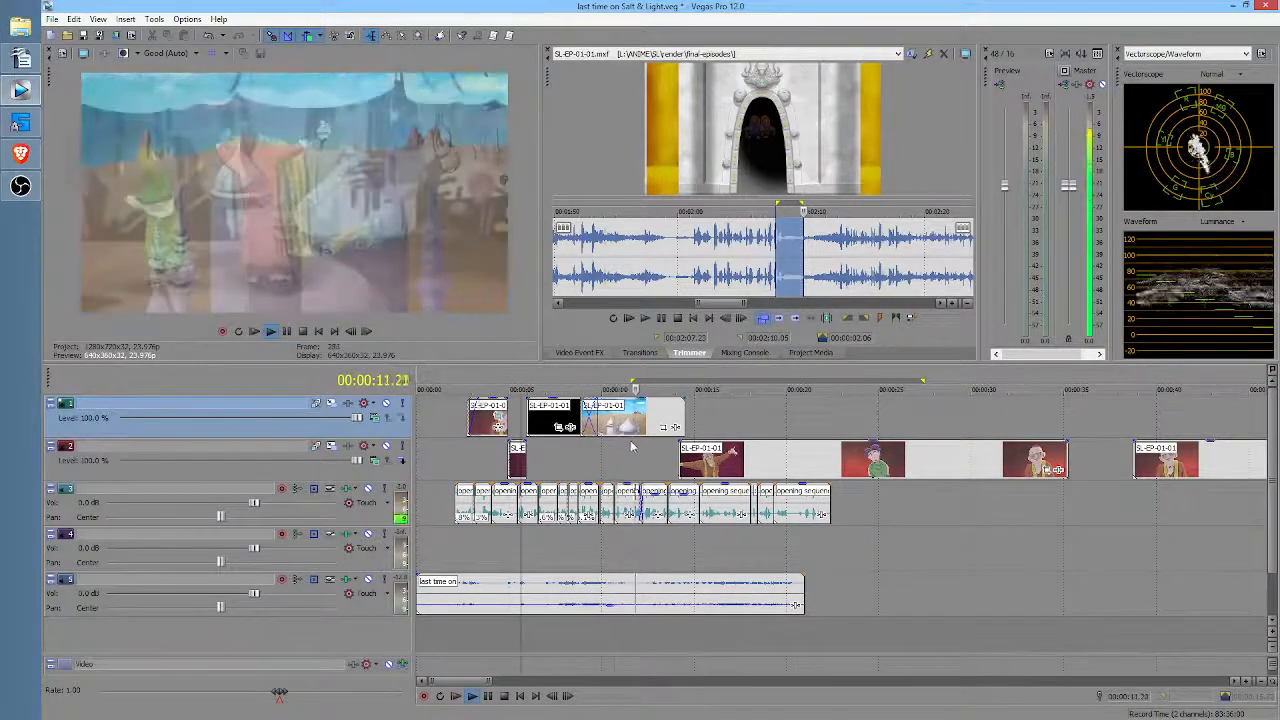
{"action": "key", "text": "space"}
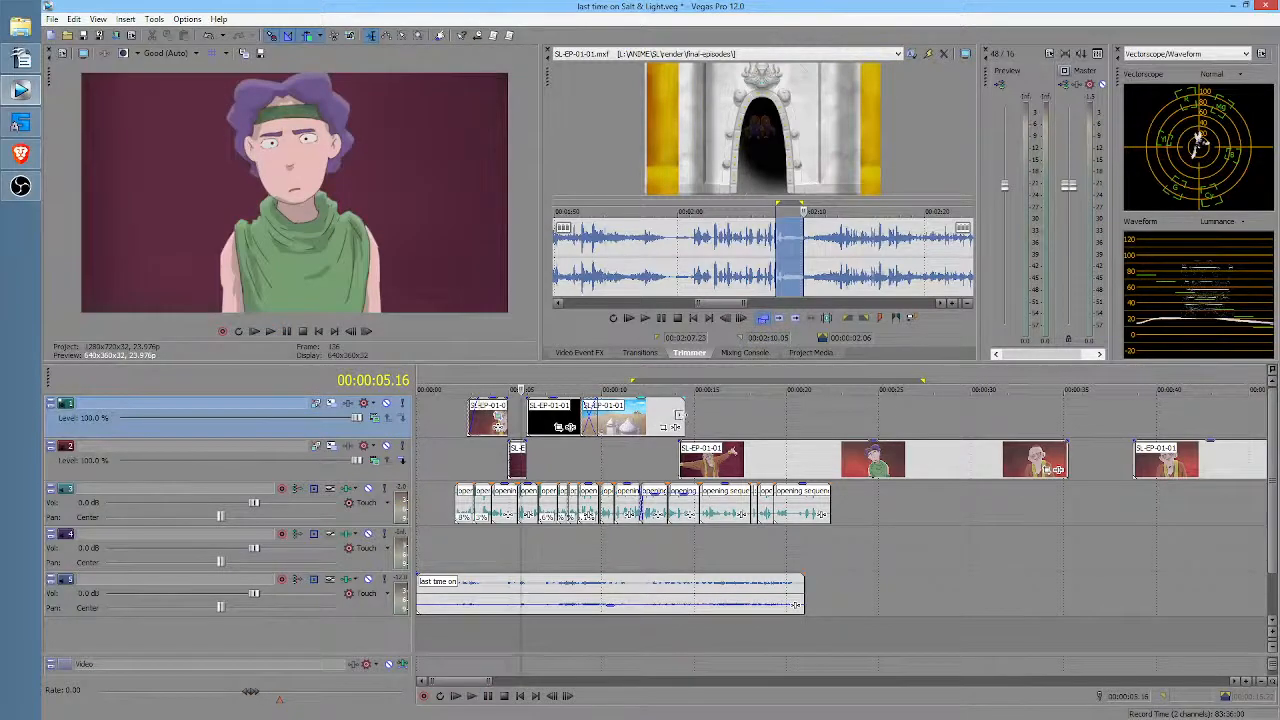
{"action": "left_click_drag", "start_coordinate": [684, 411], "coordinate": [546, 421]}
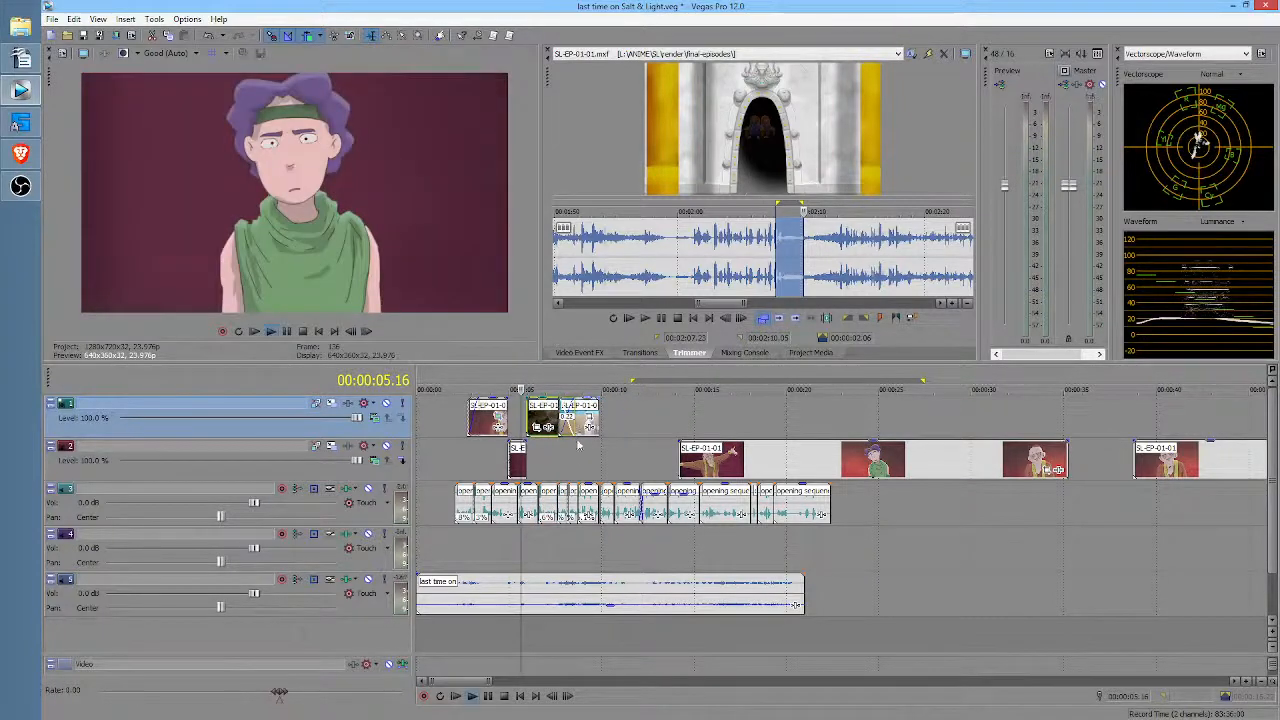
{"action": "key", "text": "space"}
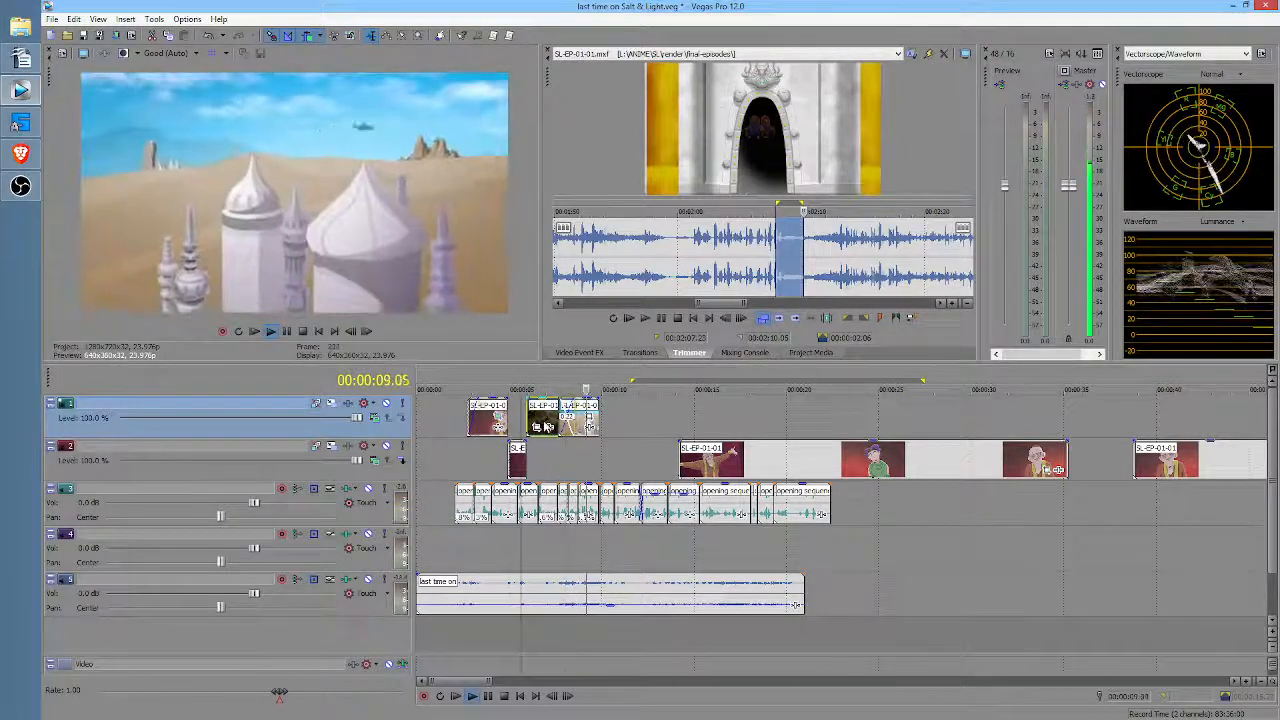
{"action": "key", "text": "space"}
{"action": "left_click", "coordinate": [601, 446]}
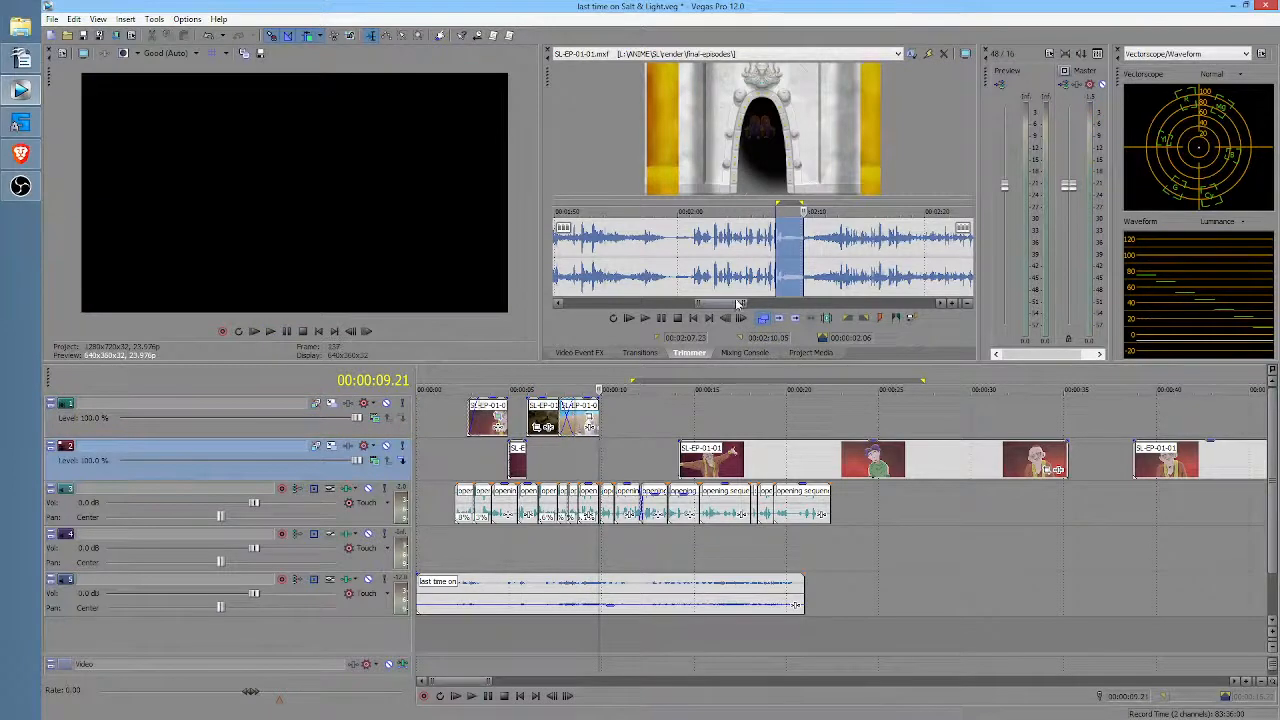
Step: Select the goateed man's close-up from 00:02:27.00 to 00:02:30.17 in the source and place it overlapping the palace shot's end on the first video track
{"action": "left_click", "coordinate": [799, 264]}
{"action": "scroll", "coordinate": [799, 264], "scroll_direction": "down", "scroll_amount": 4}
{"action": "left_click_drag", "start_coordinate": [764, 260], "coordinate": [799, 260]}
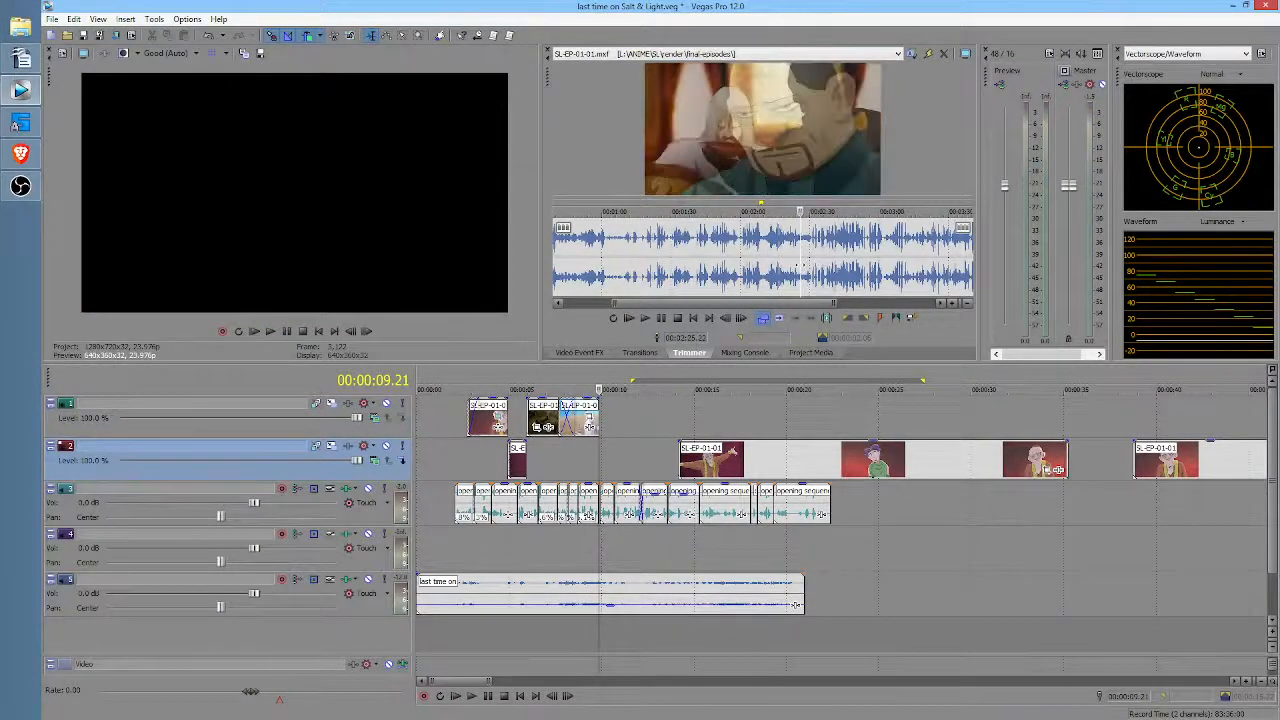
{"action": "scroll", "coordinate": [800, 264], "scroll_direction": "up", "scroll_amount": 5}
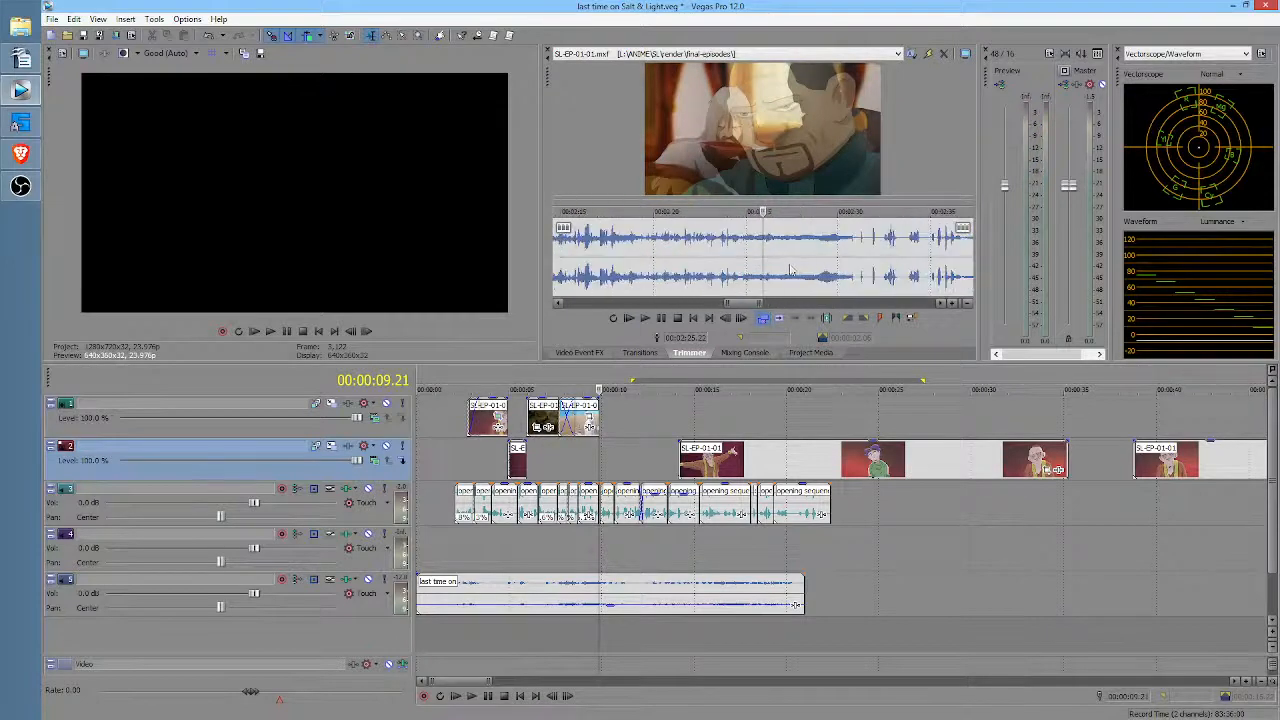
{"action": "left_click_drag", "start_coordinate": [774, 264], "coordinate": [815, 262]}
{"action": "left_click", "coordinate": [783, 259]}
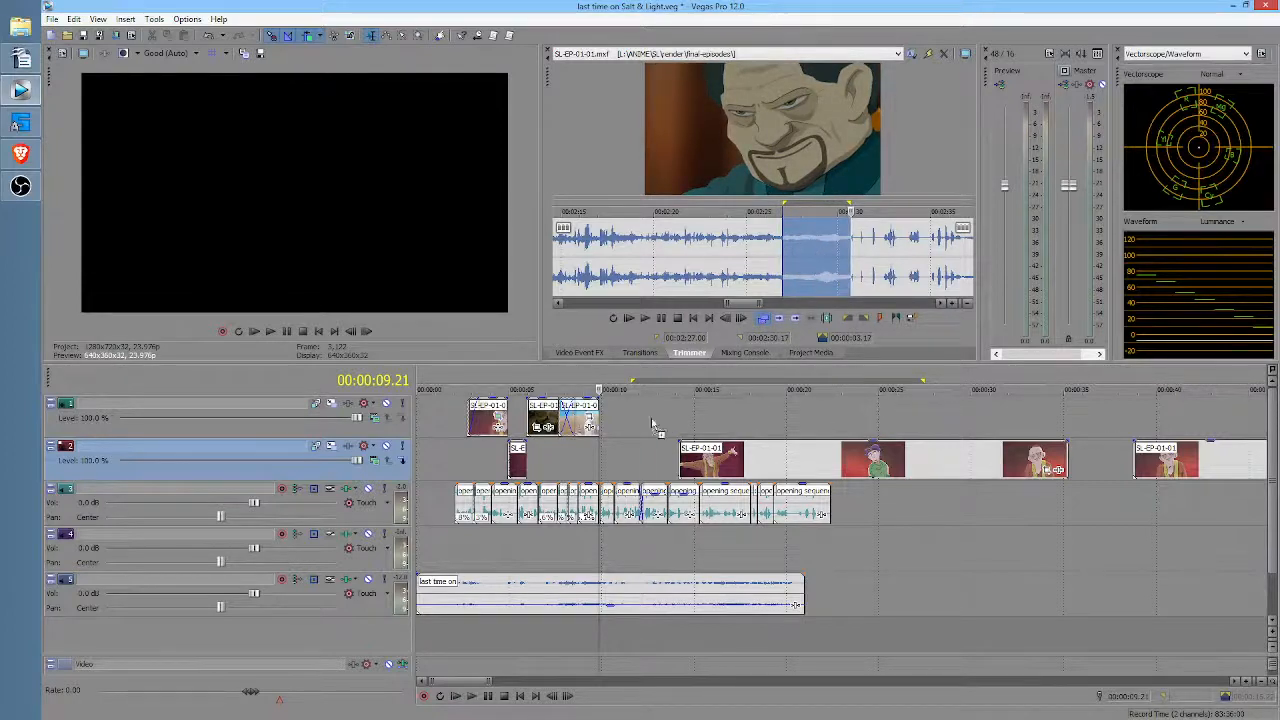
{"action": "left_click_drag", "start_coordinate": [605, 418], "coordinate": [593, 418]}
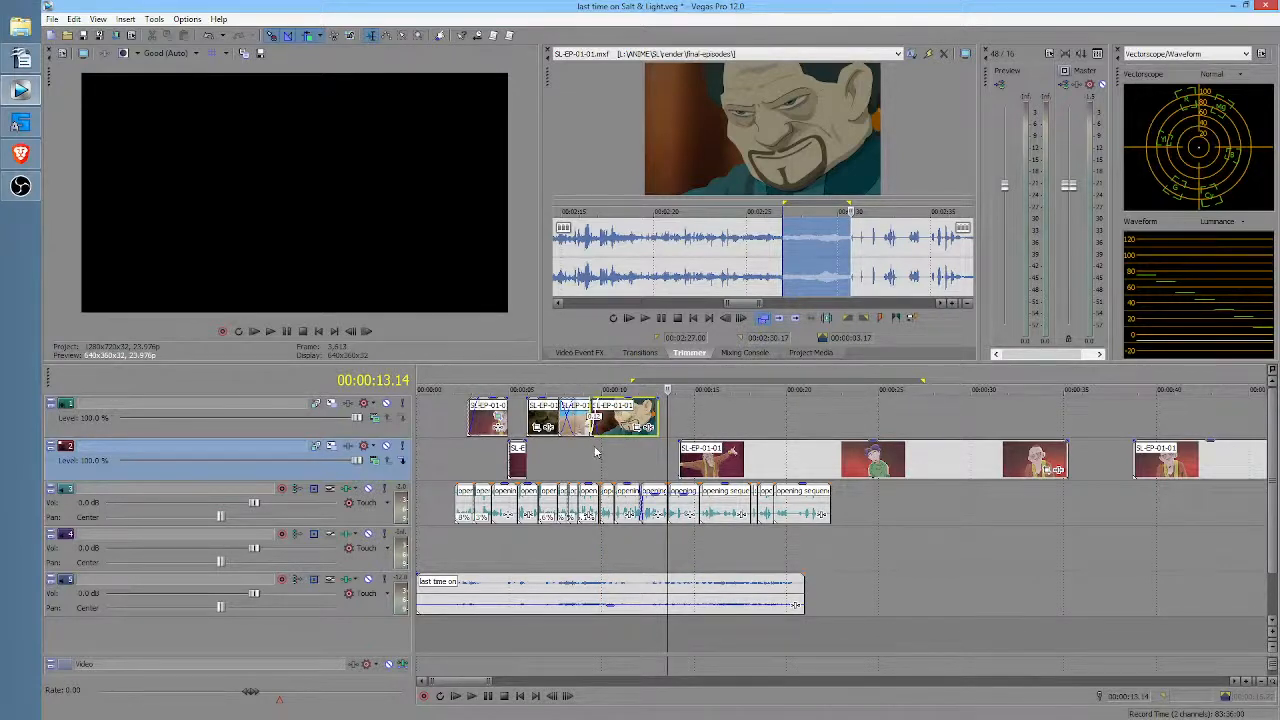
Step: Move the goateed man's close-up about 3 frames earlier and play the sequence from the purple-haired character's shot
{"action": "left_click", "coordinate": [595, 453]}
{"action": "scroll", "coordinate": [735, 424], "scroll_direction": "up", "scroll_amount": 4}
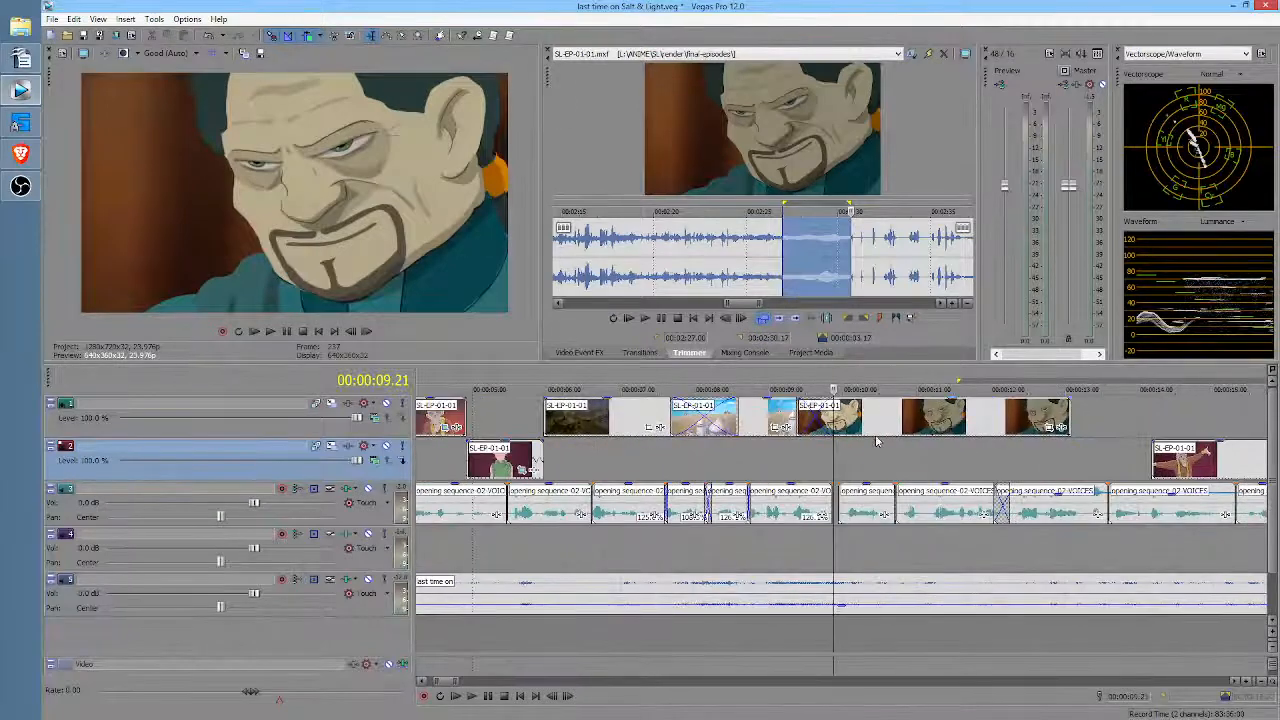
{"action": "left_click_drag", "start_coordinate": [932, 426], "coordinate": [924, 426]}
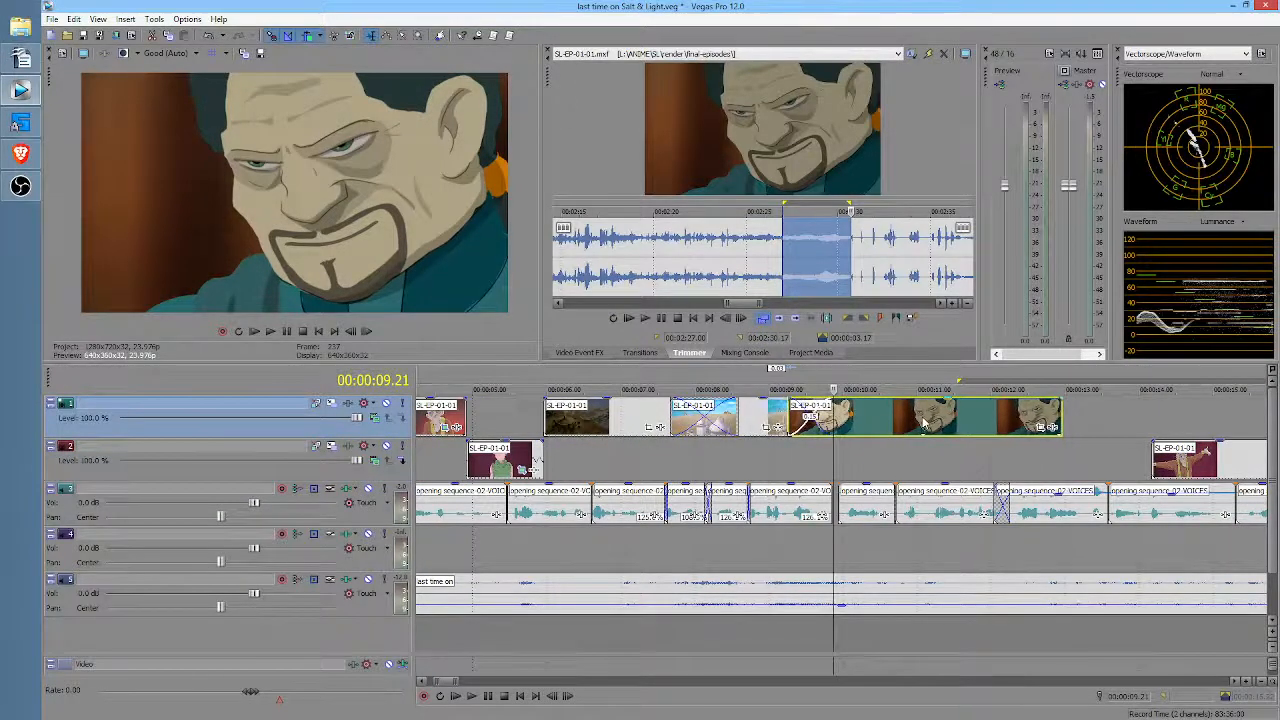
{"action": "key", "text": "Left"}
{"action": "key", "text": "Left"}
{"action": "key", "text": "Left"}
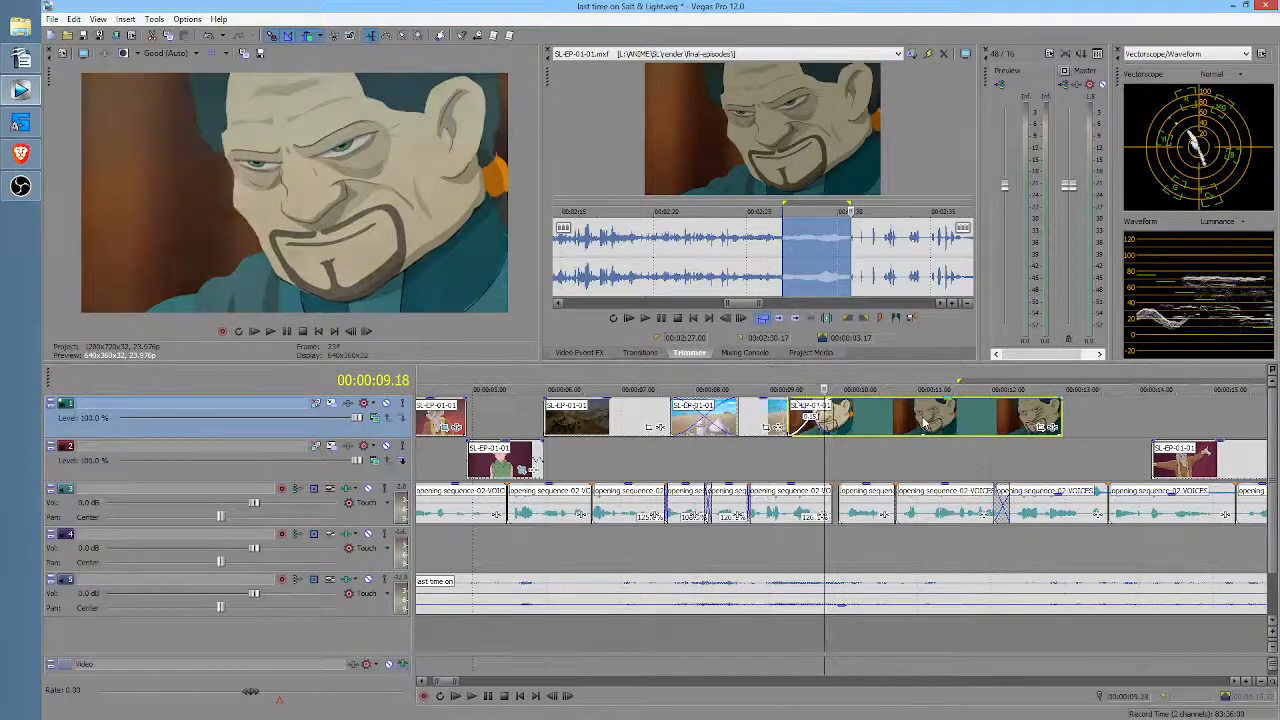
{"action": "left_click", "coordinate": [535, 427]}
{"action": "scroll", "coordinate": [712, 456], "scroll_direction": "down", "scroll_amount": 3}
{"action": "key", "text": "space"}
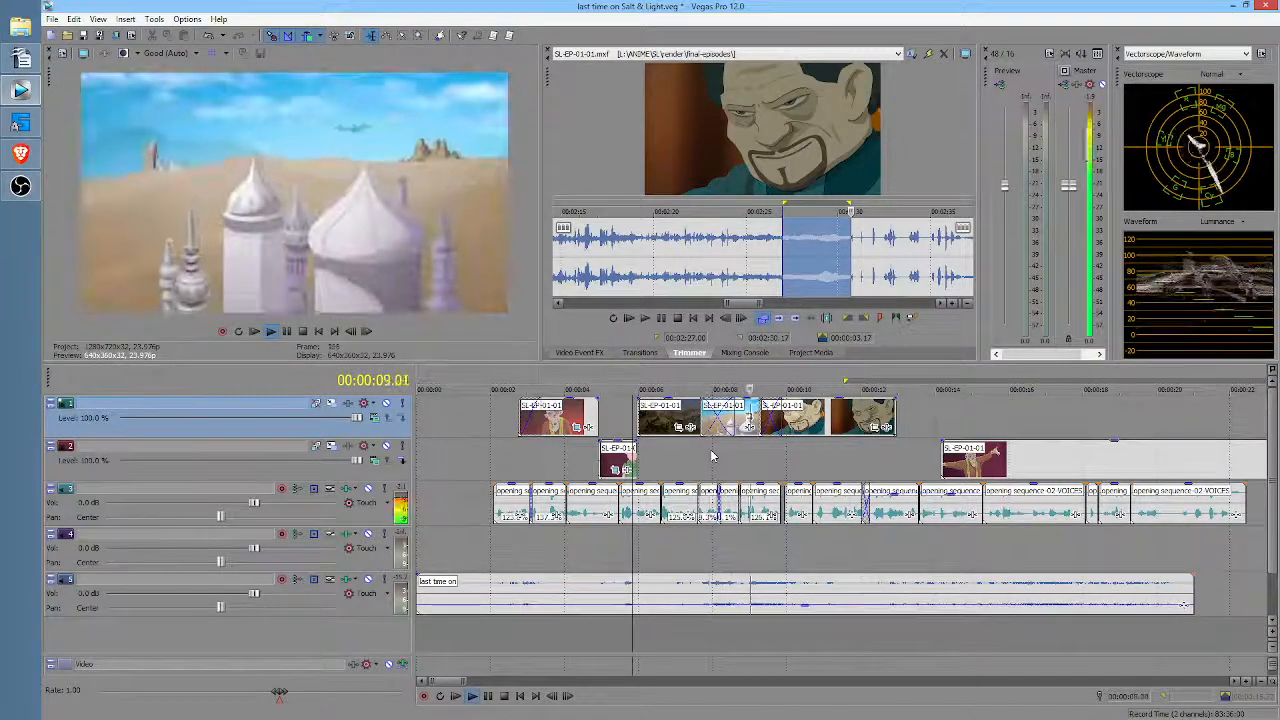
{"action": "key", "text": "space"}
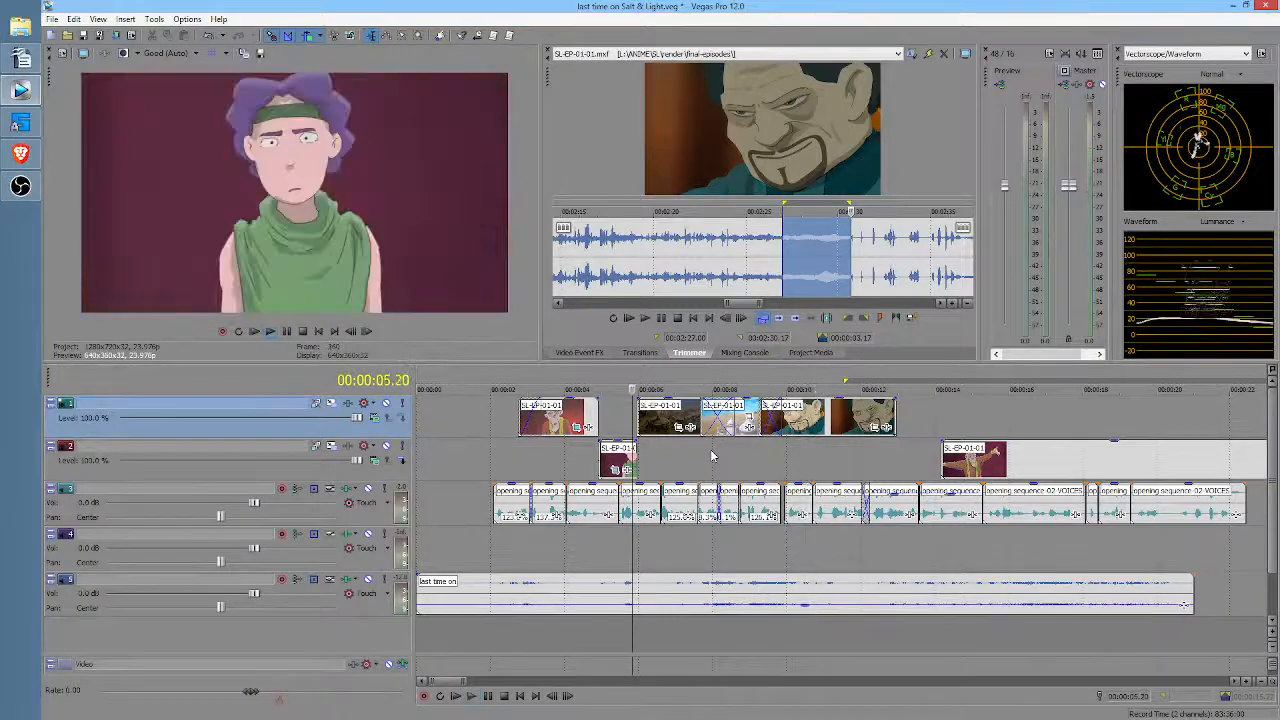
Step: Shift the palace shot slightly later and reposition the goateed man's close-up to crossfade about 15 frames over its end, playing the transition in between
{"action": "left_click_drag", "start_coordinate": [845, 416], "coordinate": [838, 416]}
{"action": "left_click", "coordinate": [735, 472]}
{"action": "key", "text": "space"}
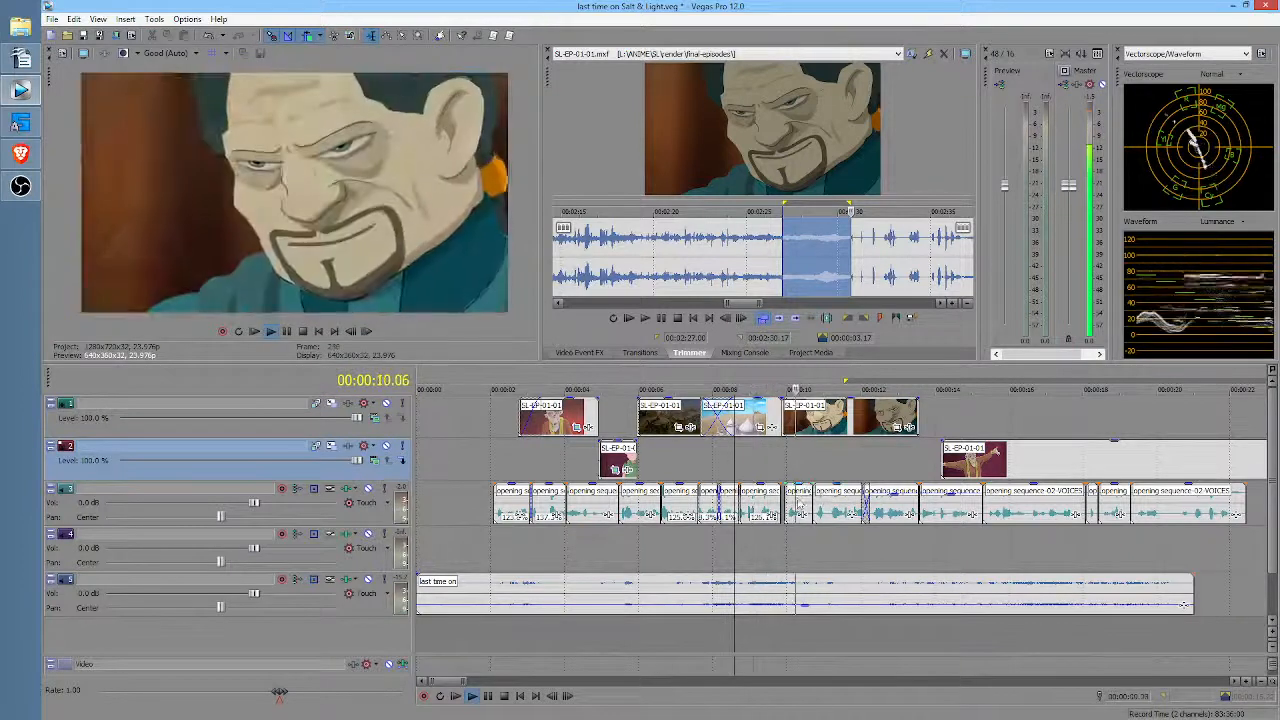
{"action": "key", "text": "space"}
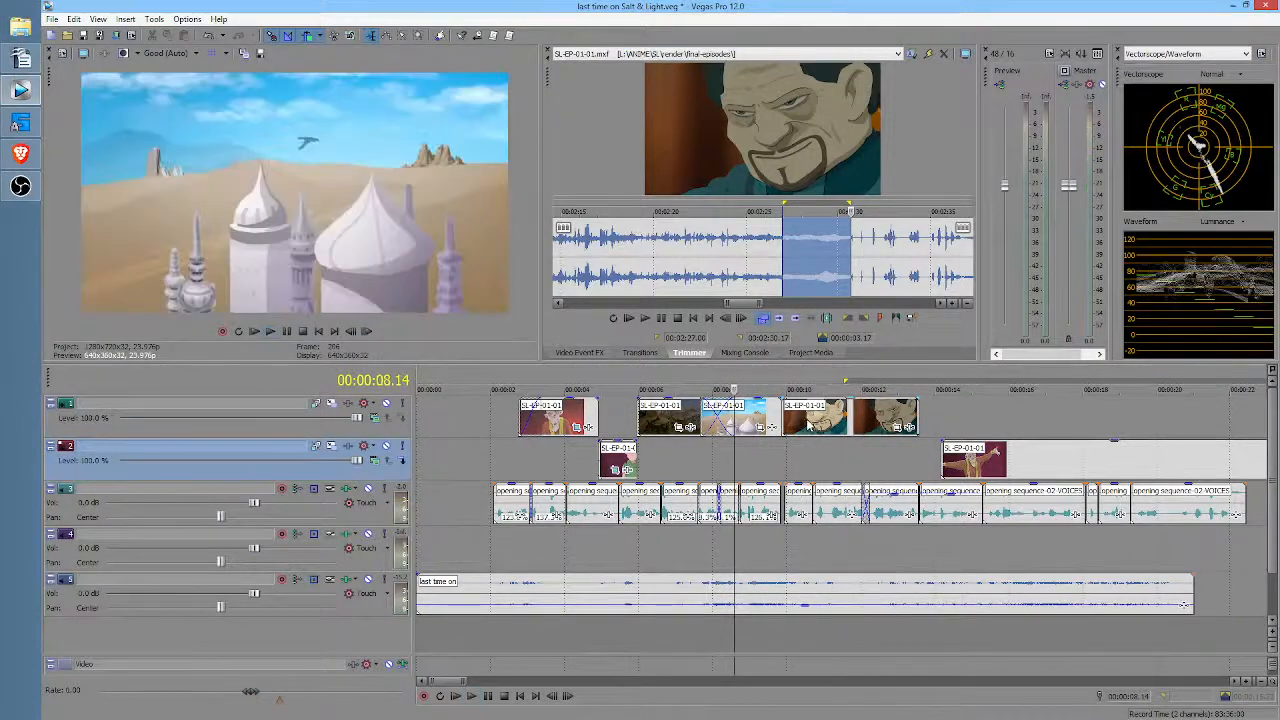
{"action": "left_click", "coordinate": [751, 418]}
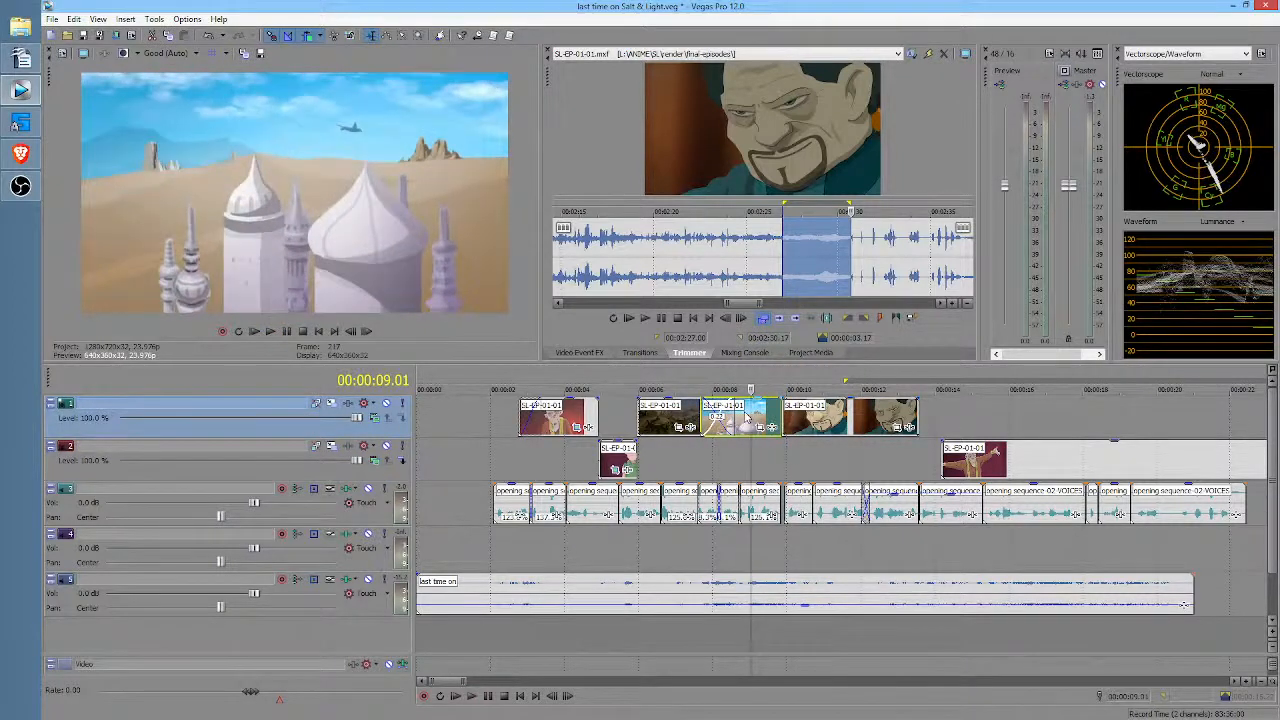
{"action": "left_click_drag", "start_coordinate": [745, 418], "coordinate": [820, 424]}
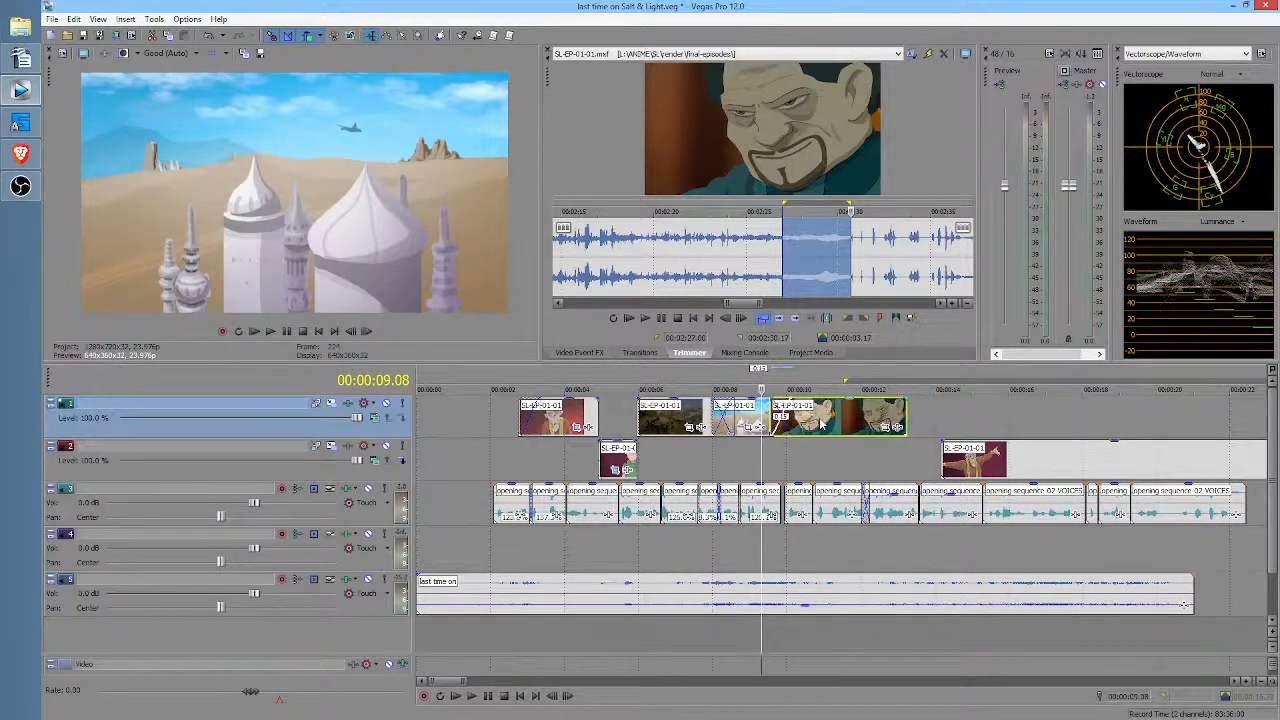
Step: Play the new crossfade and trim about 18 frames off the end of the goateed man's close-up
{"action": "key", "text": "space"}
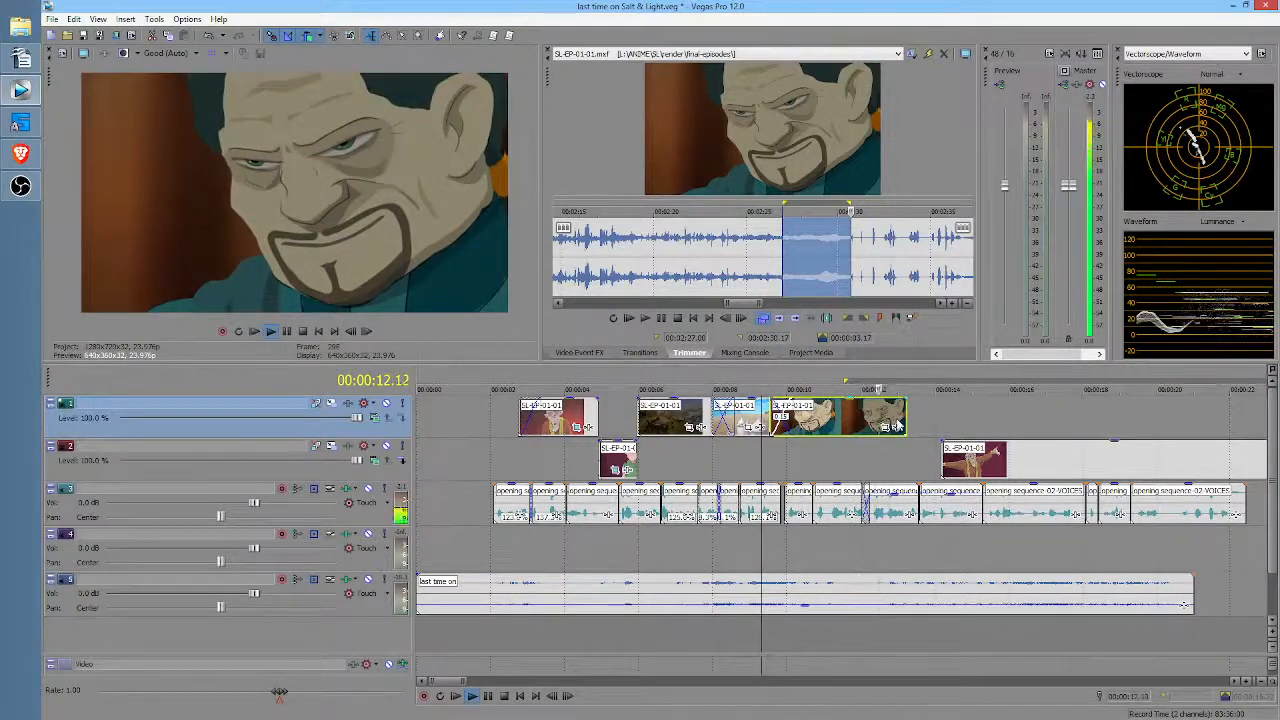
{"action": "key", "text": "space"}
{"action": "left_click_drag", "start_coordinate": [903, 418], "coordinate": [874, 418]}
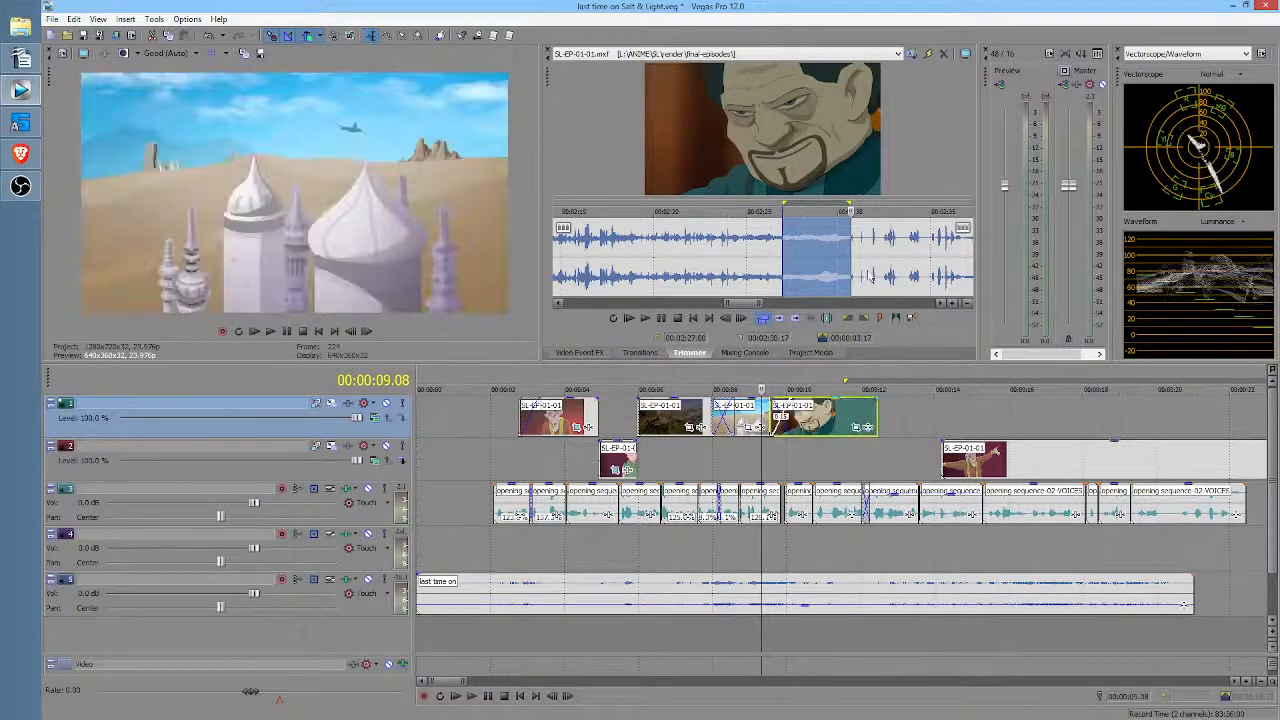
Step: Find the silhouetted figure on the red carpet in the source and move the second video track's outstretched-arms character shot about 4 s later
{"action": "left_click", "coordinate": [863, 264]}
{"action": "scroll", "coordinate": [863, 262], "scroll_direction": "down", "scroll_amount": 3}
{"action": "scroll", "coordinate": [863, 264], "scroll_direction": "down", "scroll_amount": 3}
{"action": "left_click_drag", "start_coordinate": [626, 258], "coordinate": [932, 261]}
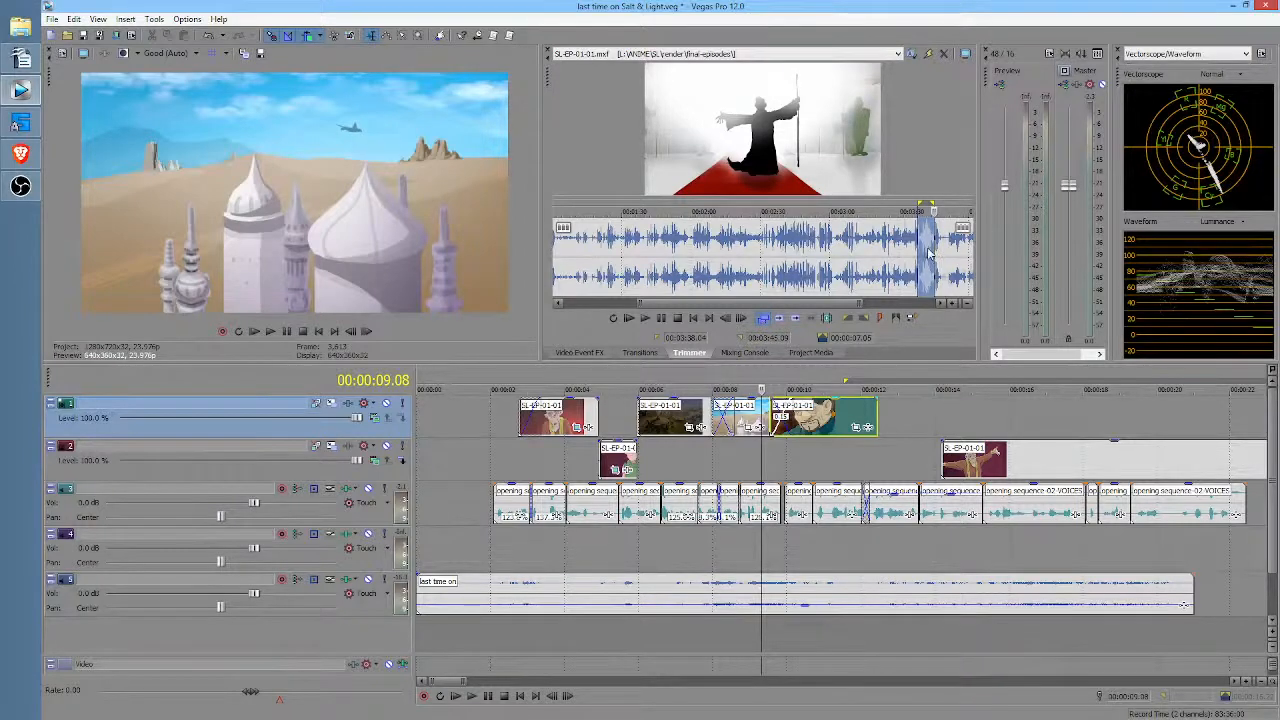
{"action": "scroll", "coordinate": [928, 253], "scroll_direction": "up", "scroll_amount": 5}
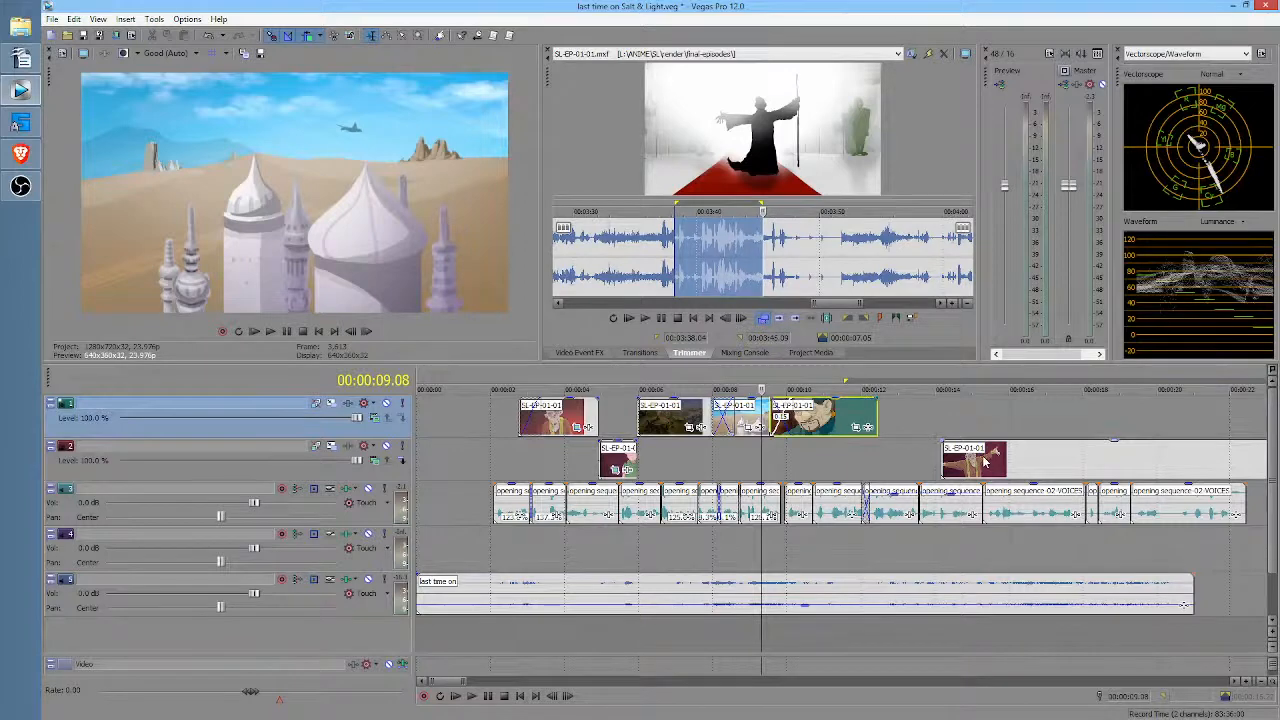
{"action": "left_click_drag", "start_coordinate": [985, 462], "coordinate": [1137, 455]}
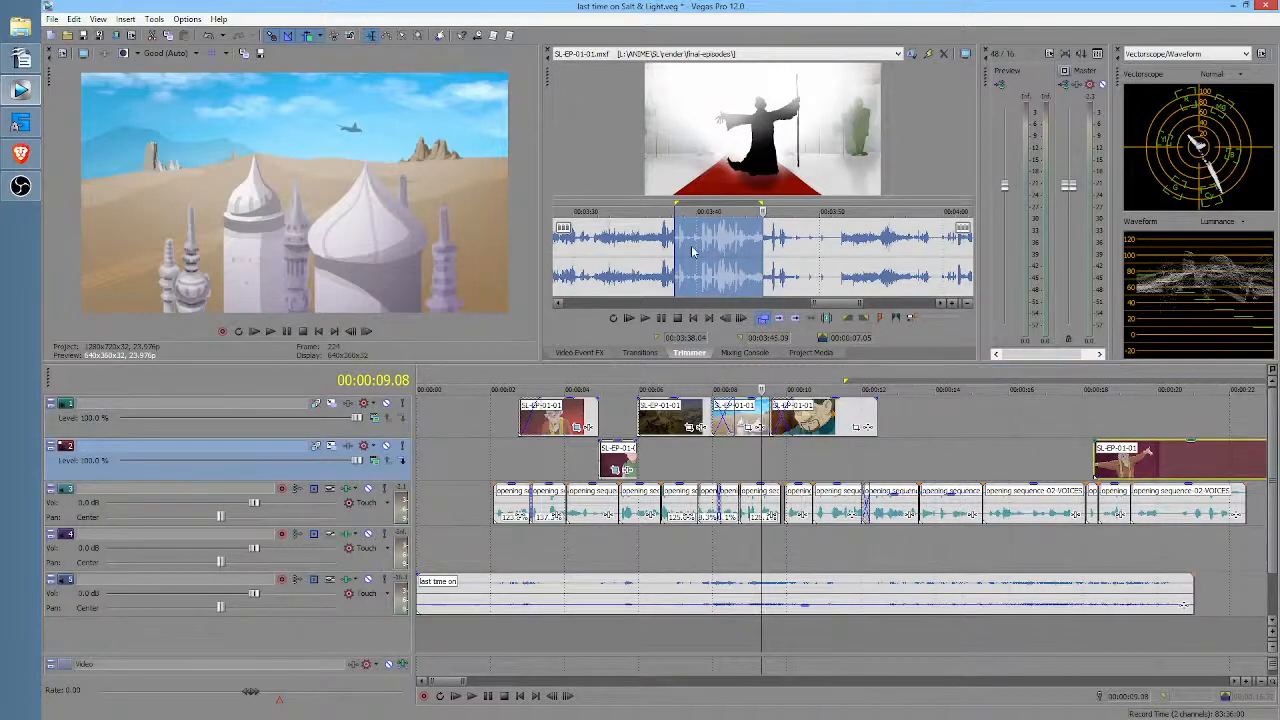
Step: Select the silhouette section from about 00:03:40 to 00:03:45, place it overlapping the goateed man's close-up on the first video track, and play the cut
{"action": "left_click_drag", "start_coordinate": [703, 257], "coordinate": [736, 255]}
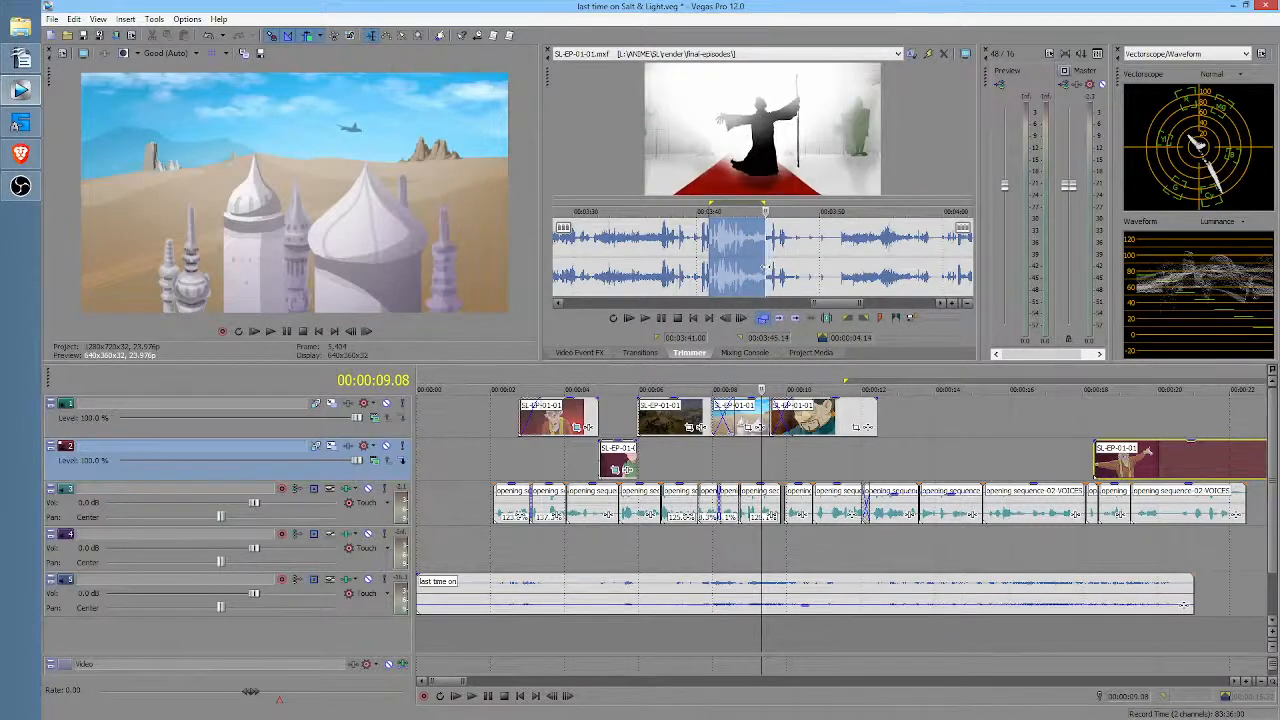
{"action": "left_click", "coordinate": [765, 268]}
{"action": "left_click", "coordinate": [755, 268]}
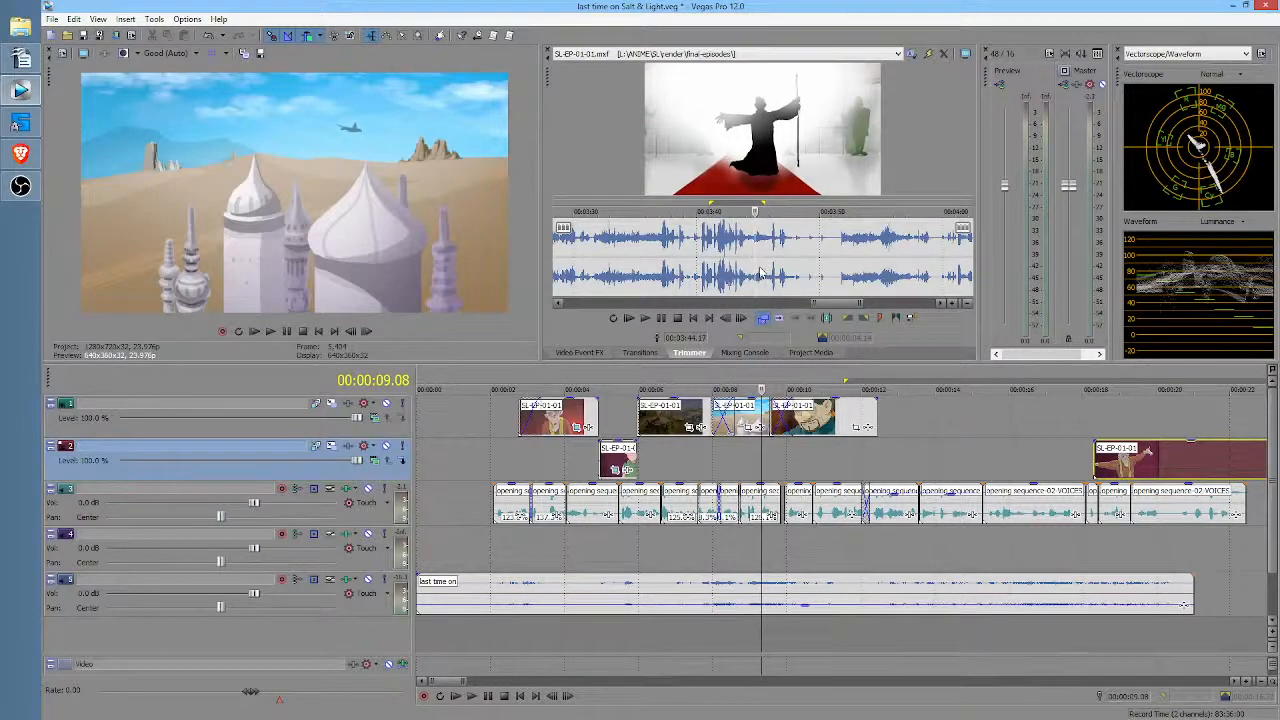
{"action": "left_click_drag", "start_coordinate": [759, 270], "coordinate": [703, 266]}
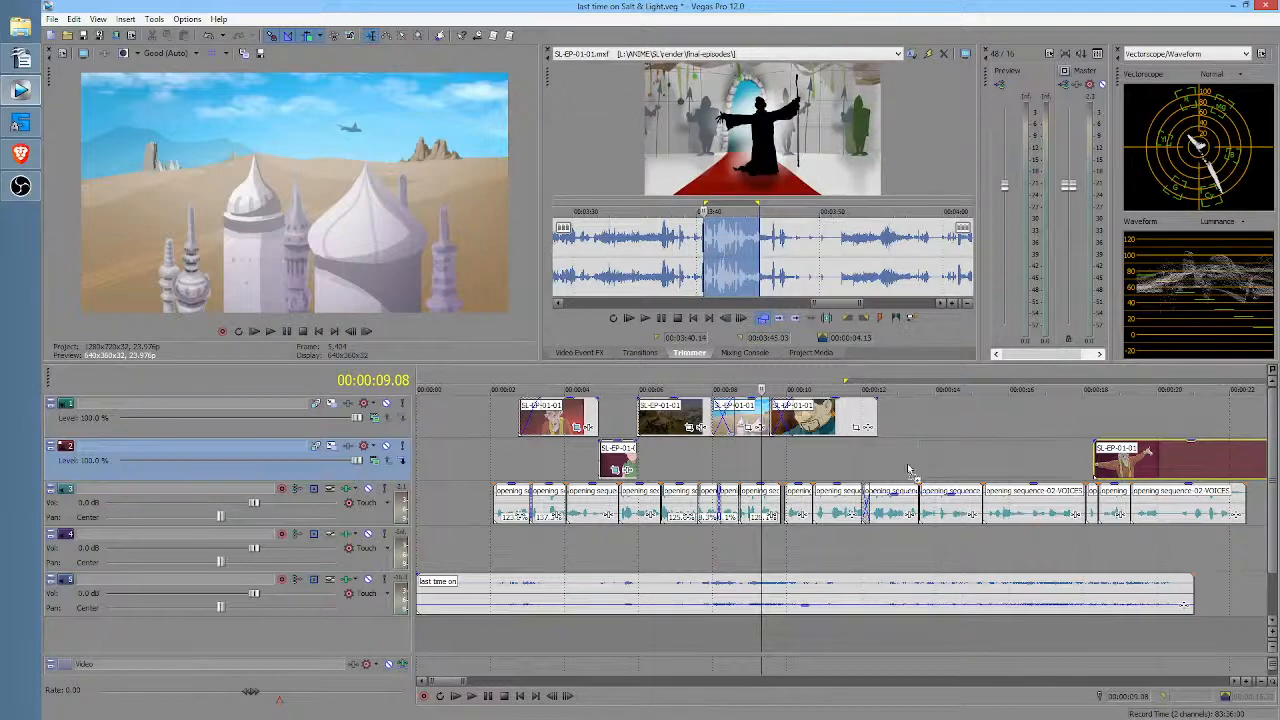
{"action": "left_click_drag", "start_coordinate": [886, 420], "coordinate": [921, 424]}
{"action": "left_click", "coordinate": [813, 447]}
{"action": "key", "text": "space"}
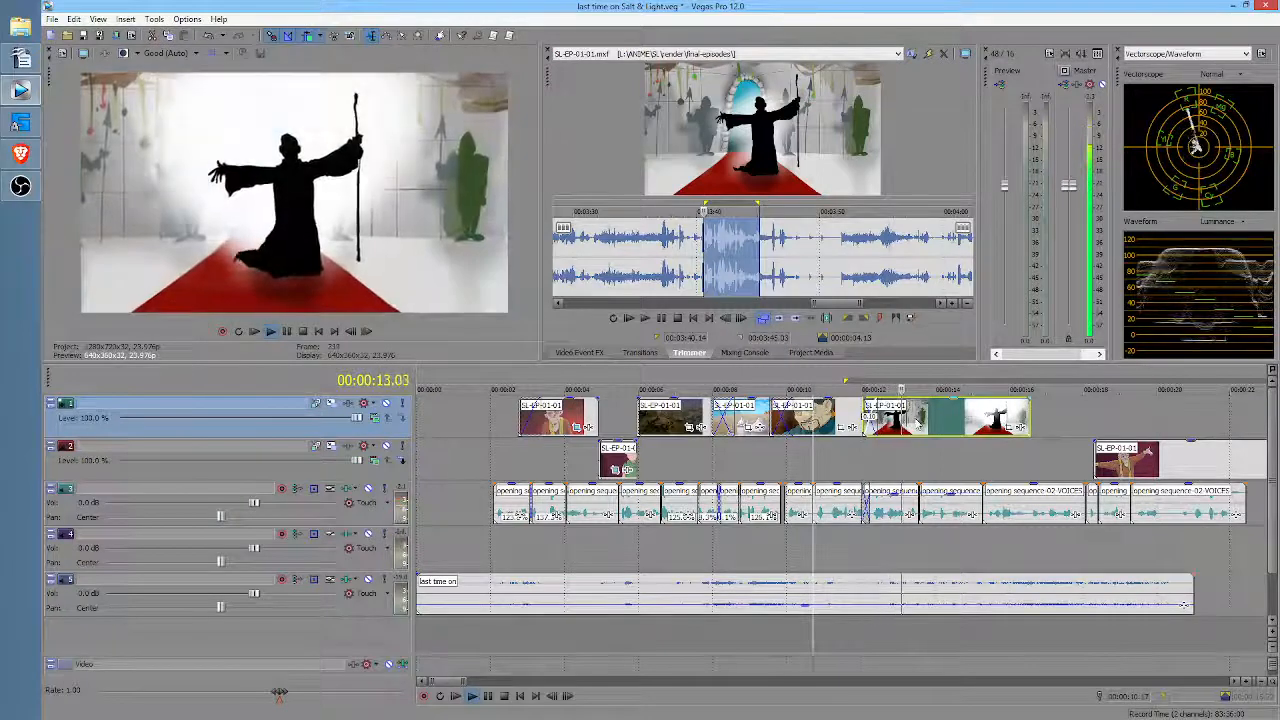
Step: Shift the red-carpet silhouette shot about 10 frames earlier over the goateed man's close-up and play the recap from the start
{"action": "key", "text": "space"}
{"action": "left_click_drag", "start_coordinate": [921, 424], "coordinate": [911, 425]}
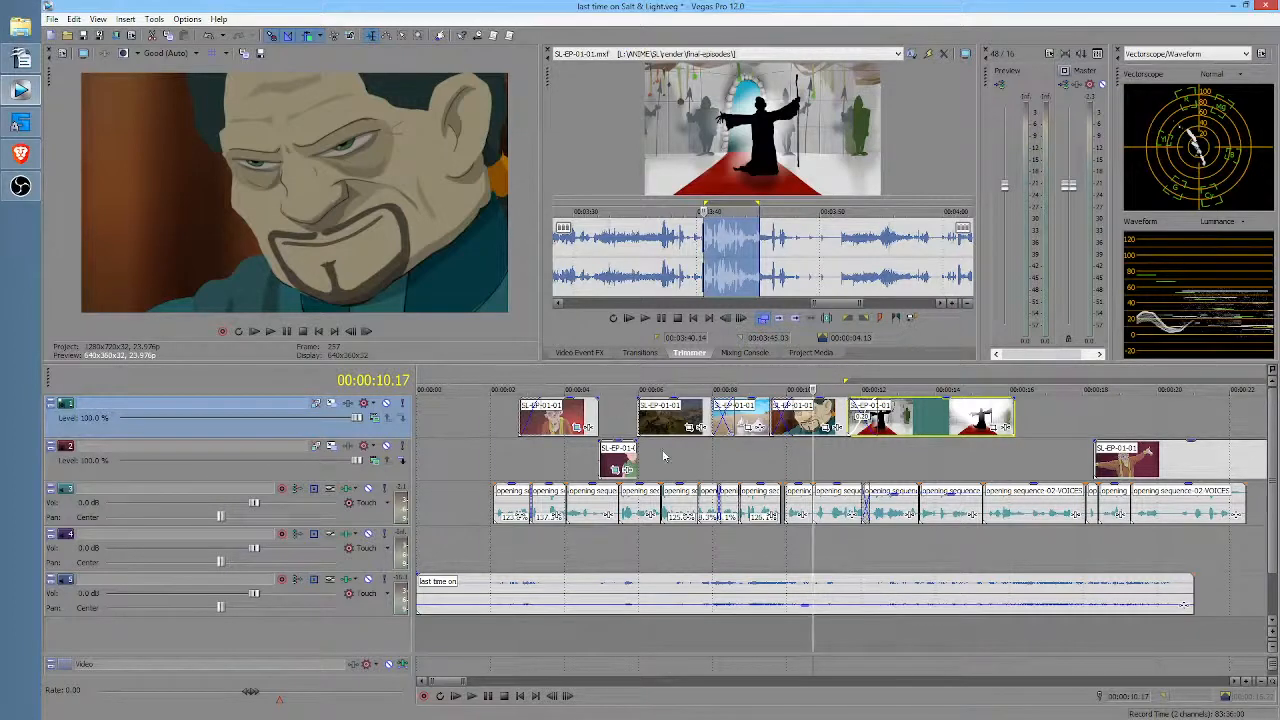
{"action": "left_click", "coordinate": [475, 445]}
{"action": "key", "text": "ctrl+Home"}
{"action": "key", "text": "space"}
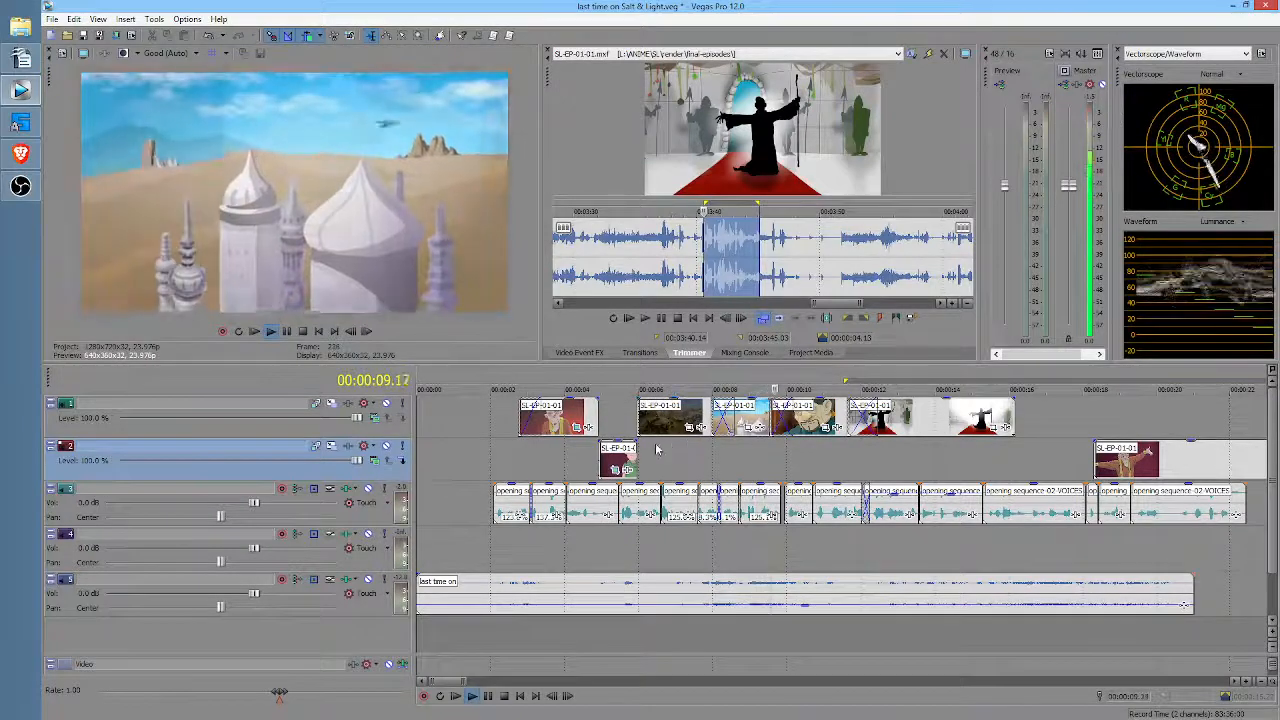
{"action": "scroll", "coordinate": [712, 443], "scroll_direction": "right", "scroll_amount": 2}
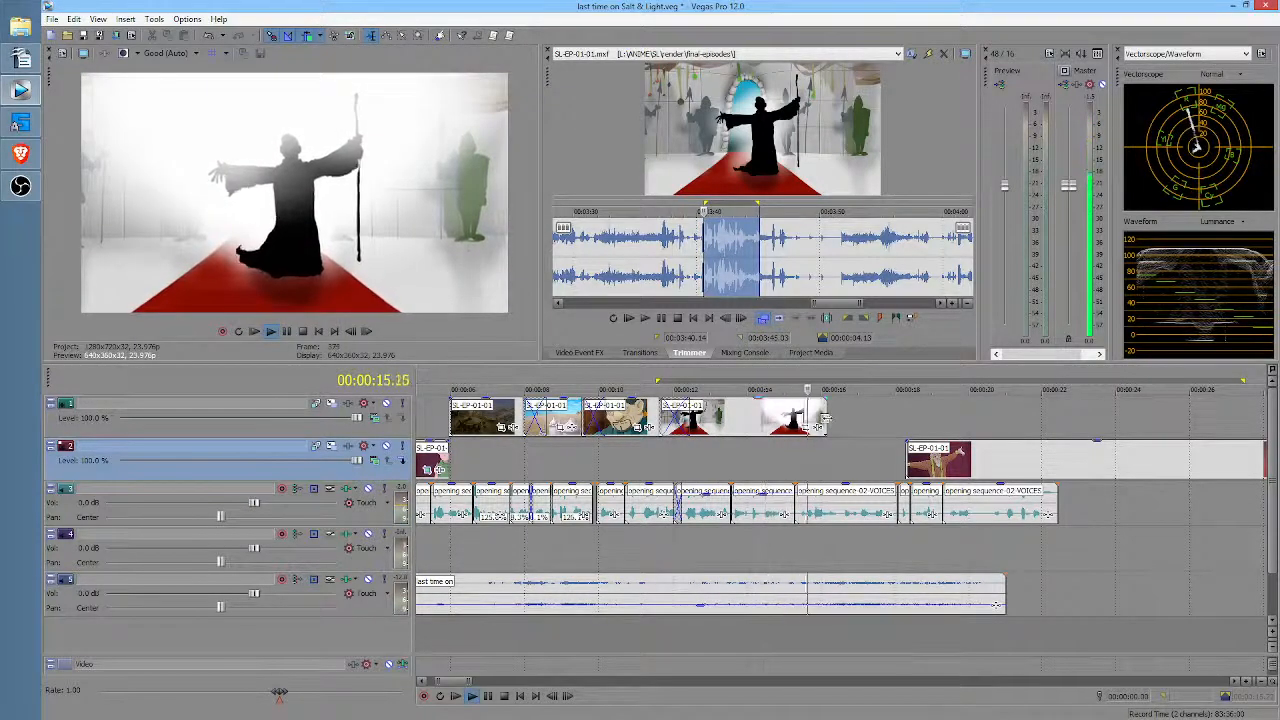
Step: Nudge the silhouette shot slightly earlier and trim about 0.9 s off its end
{"action": "key", "text": "space"}
{"action": "left_click_drag", "start_coordinate": [847, 421], "coordinate": [844, 421]}
{"action": "left_click_drag", "start_coordinate": [1005, 420], "coordinate": [982, 420]}
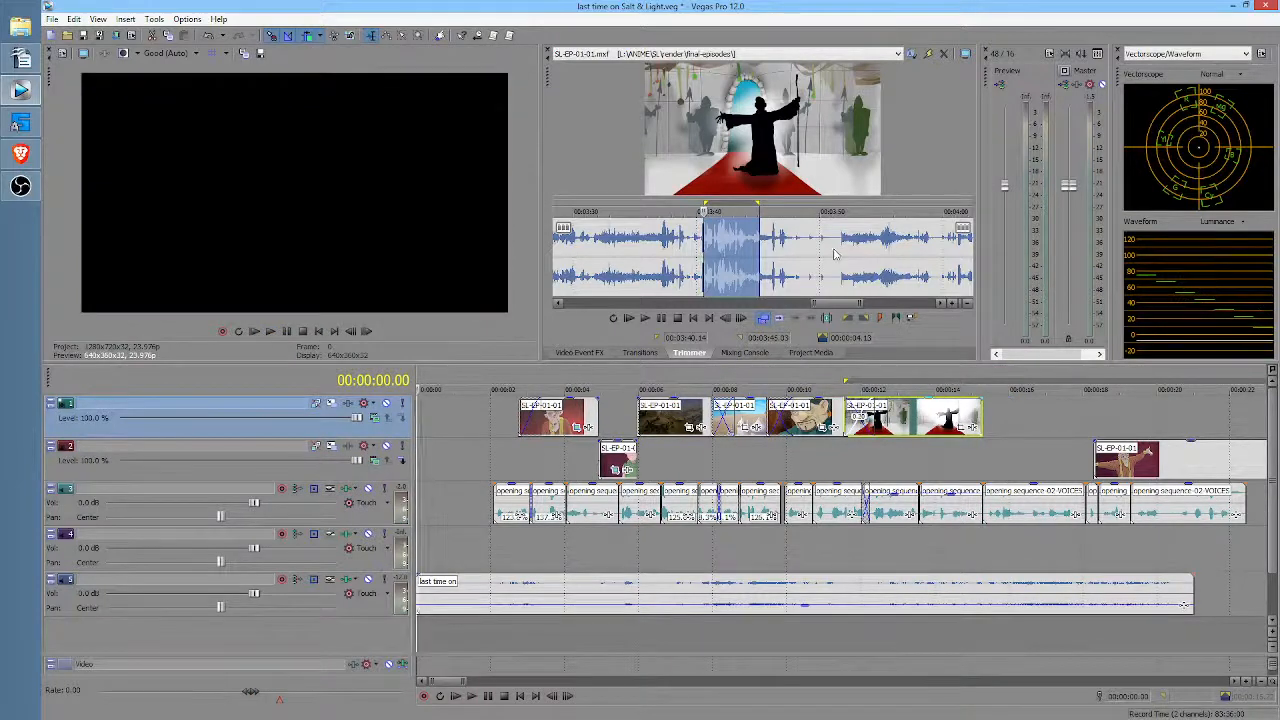
Step: Select the desert shot from 00:04:09.19 to 00:04:13.11 in the source and place it overlapping the silhouette shot's end on the first video track
{"action": "left_click_drag", "start_coordinate": [930, 260], "coordinate": [893, 261]}
{"action": "left_click", "coordinate": [894, 260]}
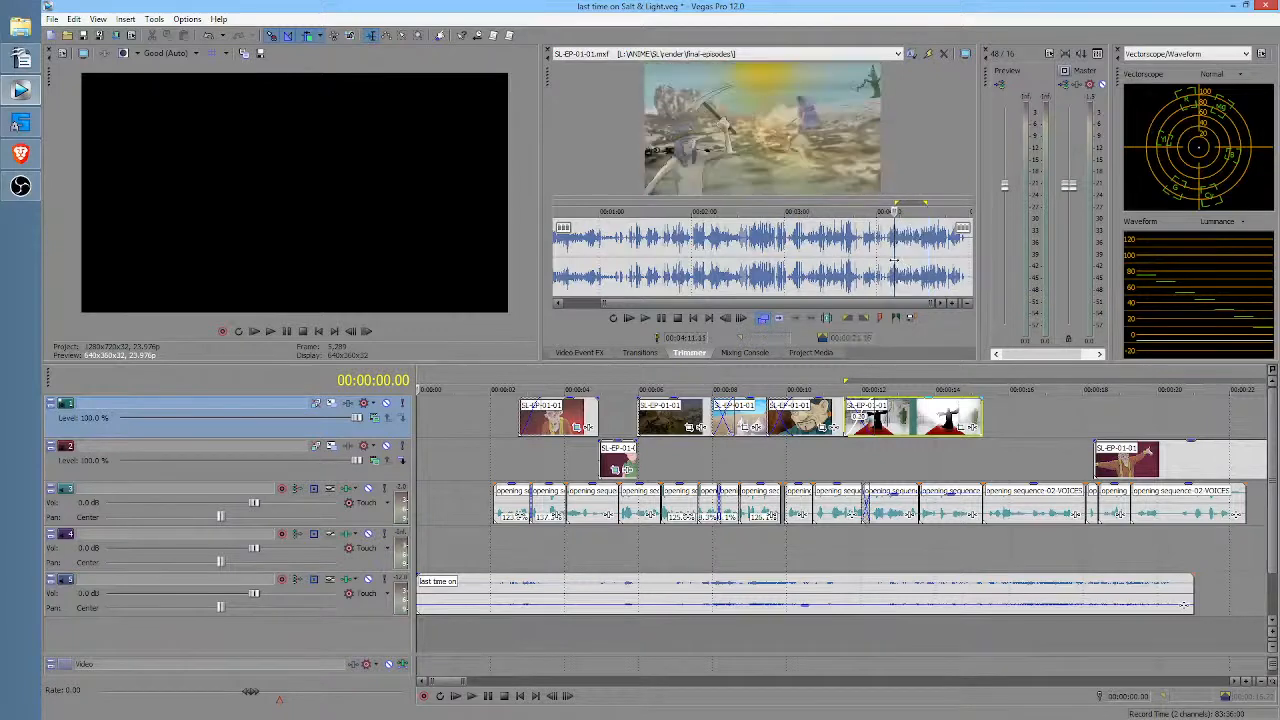
{"action": "scroll", "coordinate": [894, 261], "scroll_direction": "up", "scroll_amount": 4}
{"action": "left_click_drag", "start_coordinate": [716, 252], "coordinate": [745, 249]}
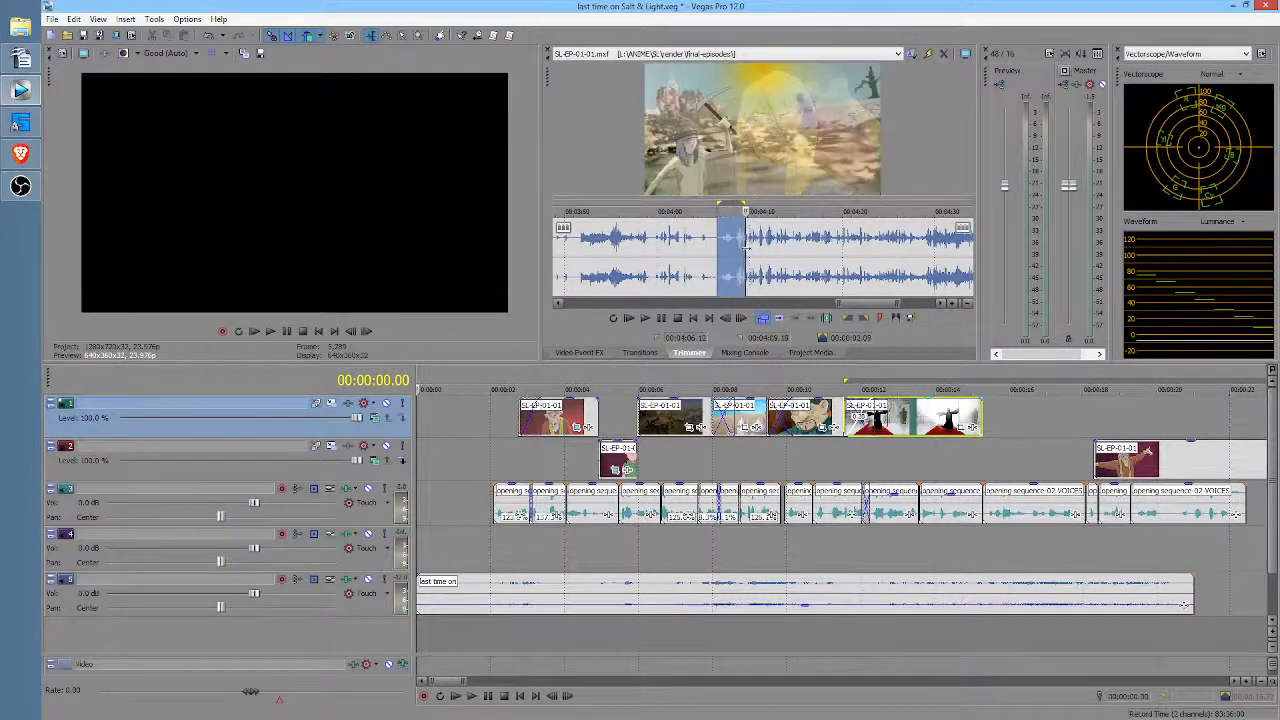
{"action": "left_click", "coordinate": [747, 252]}
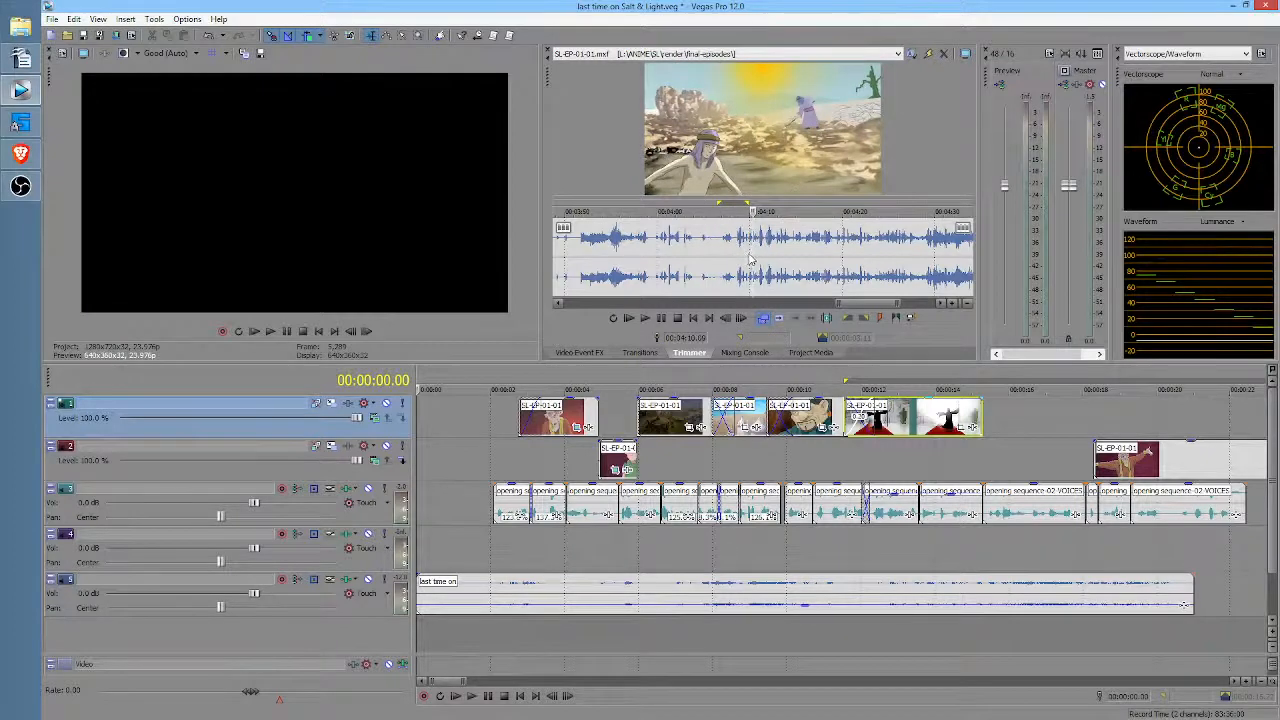
{"action": "left_click_drag", "start_coordinate": [748, 252], "coordinate": [782, 258]}
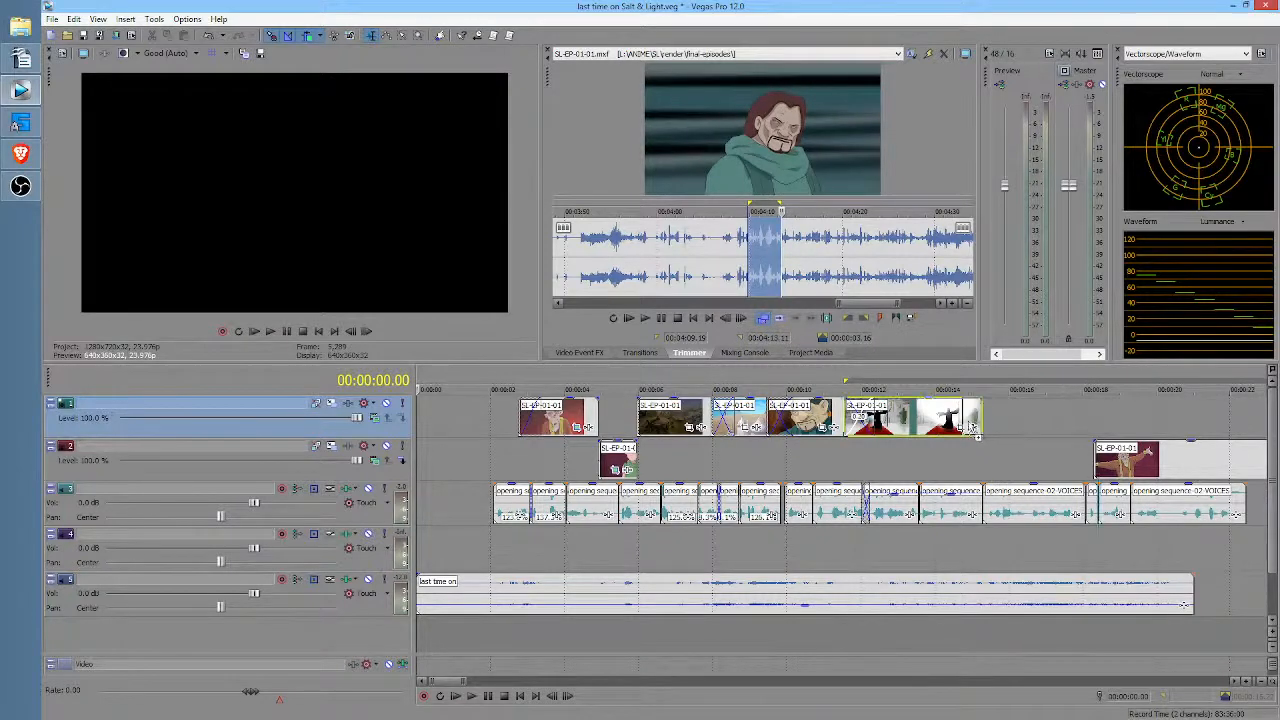
{"action": "left_click_drag", "start_coordinate": [967, 440], "coordinate": [935, 450]}
Step: Move the second video track's outstretched-arms shot about 7 s later, play the new desert cut and adjust the desert shot's end to the dialogue break
{"action": "scroll", "coordinate": [1037, 467], "scroll_direction": "down", "scroll_amount": 3}
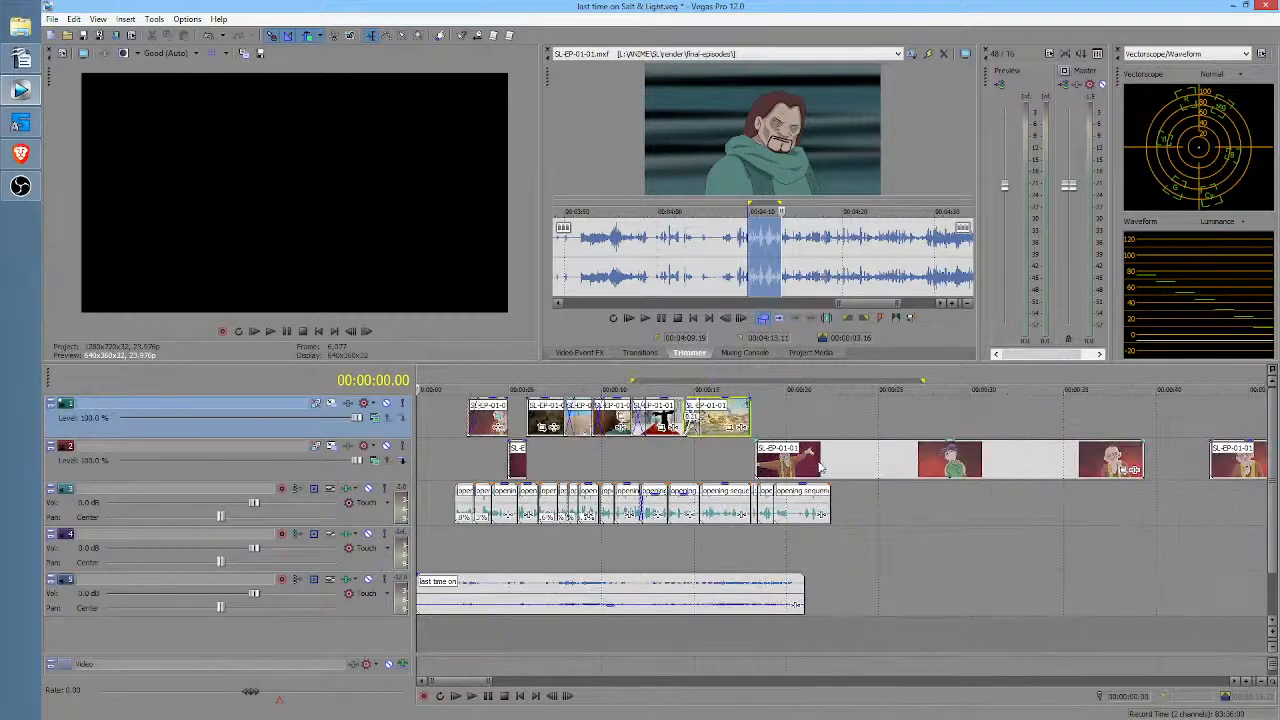
{"action": "left_click_drag", "start_coordinate": [820, 465], "coordinate": [948, 455]}
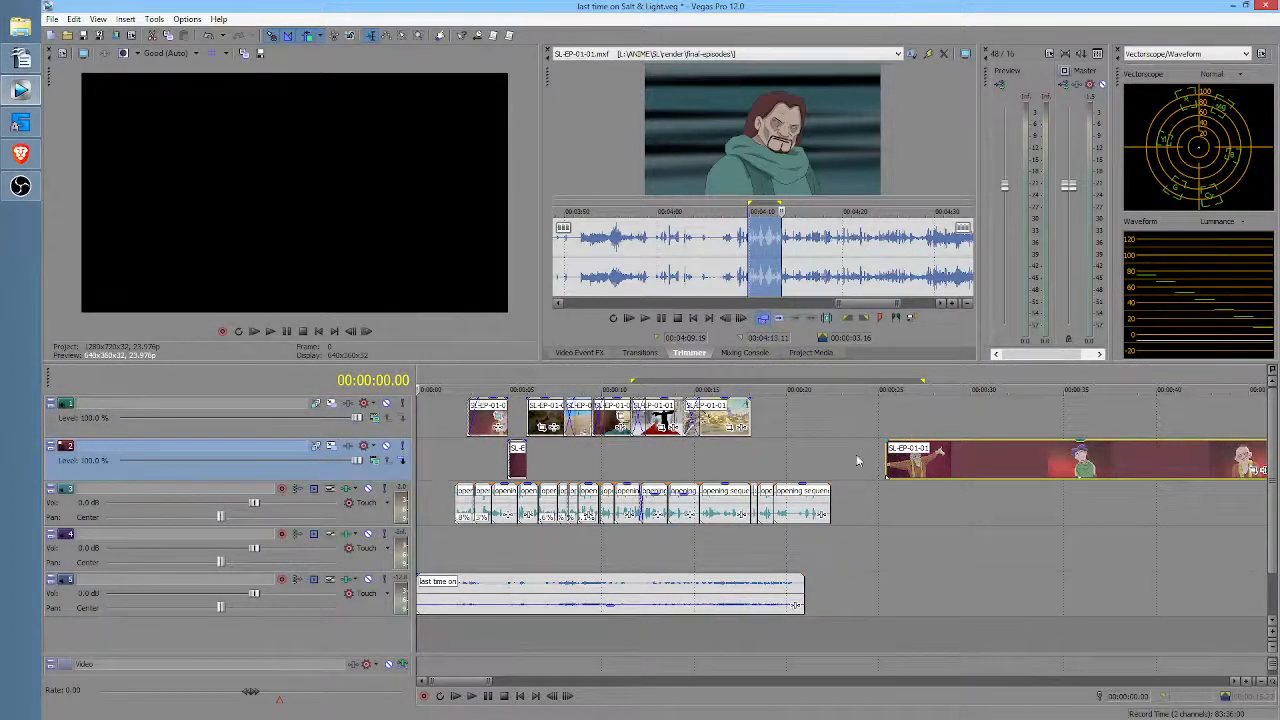
{"action": "left_click", "coordinate": [669, 457]}
{"action": "key", "text": "space"}
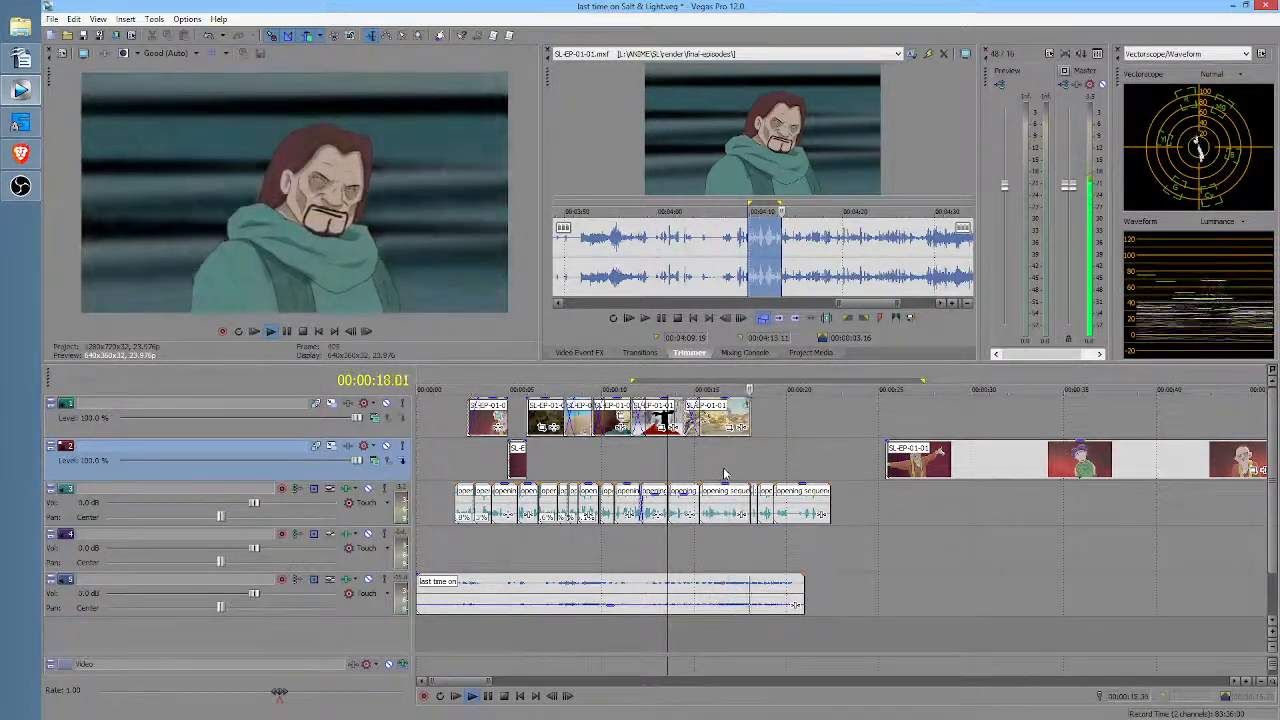
{"action": "key", "text": "space"}
{"action": "left_click", "coordinate": [747, 427]}
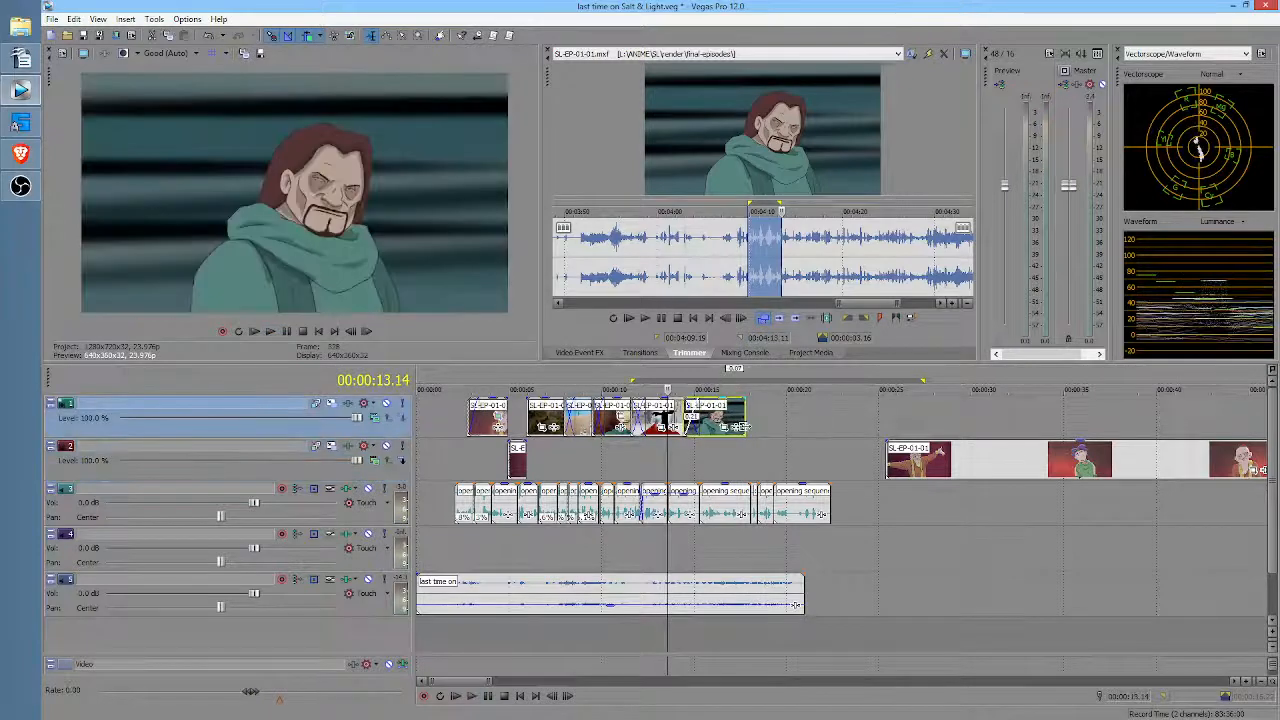
Step: Select the purple-haired youth and old man exchange from 00:02:32.04 to 00:02:34.19 in the source and place it directly after the desert shot
{"action": "left_click", "coordinate": [841, 272]}
{"action": "scroll", "coordinate": [841, 272], "scroll_direction": "down", "scroll_amount": 5}
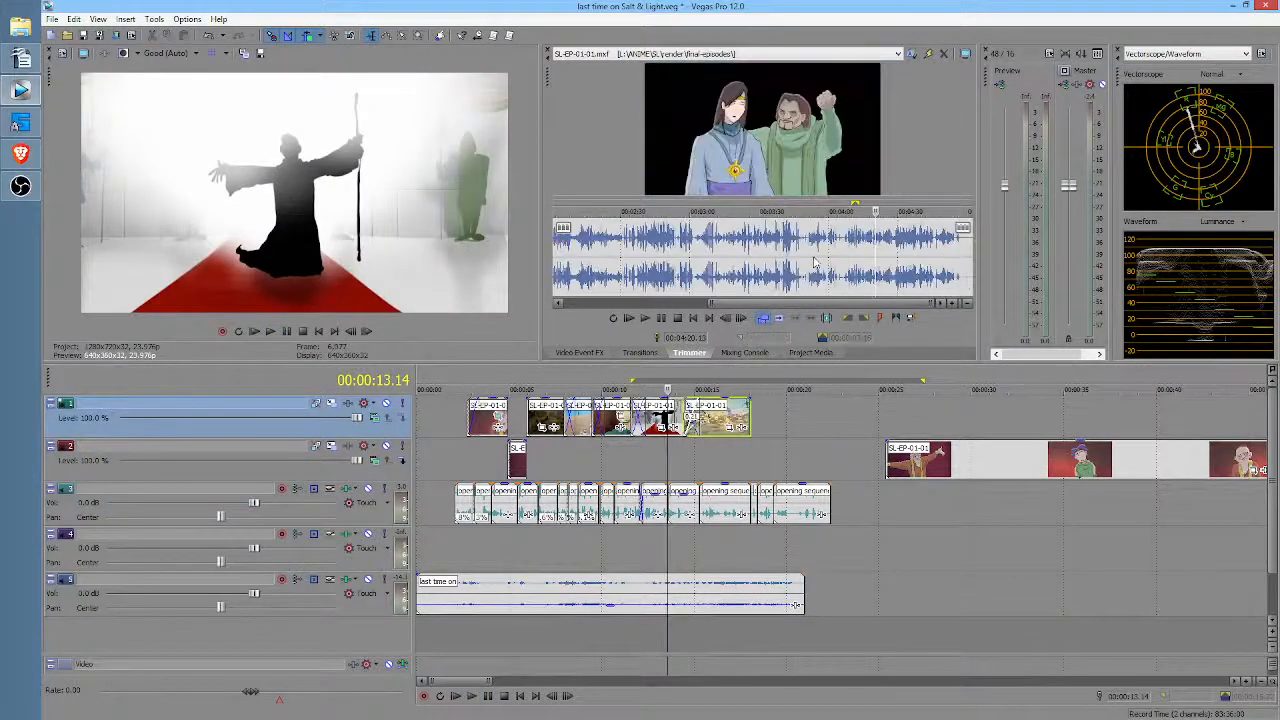
{"action": "left_click_drag", "start_coordinate": [872, 257], "coordinate": [628, 233]}
{"action": "left_click", "coordinate": [631, 260]}
{"action": "scroll", "coordinate": [631, 261], "scroll_direction": "up", "scroll_amount": 5}
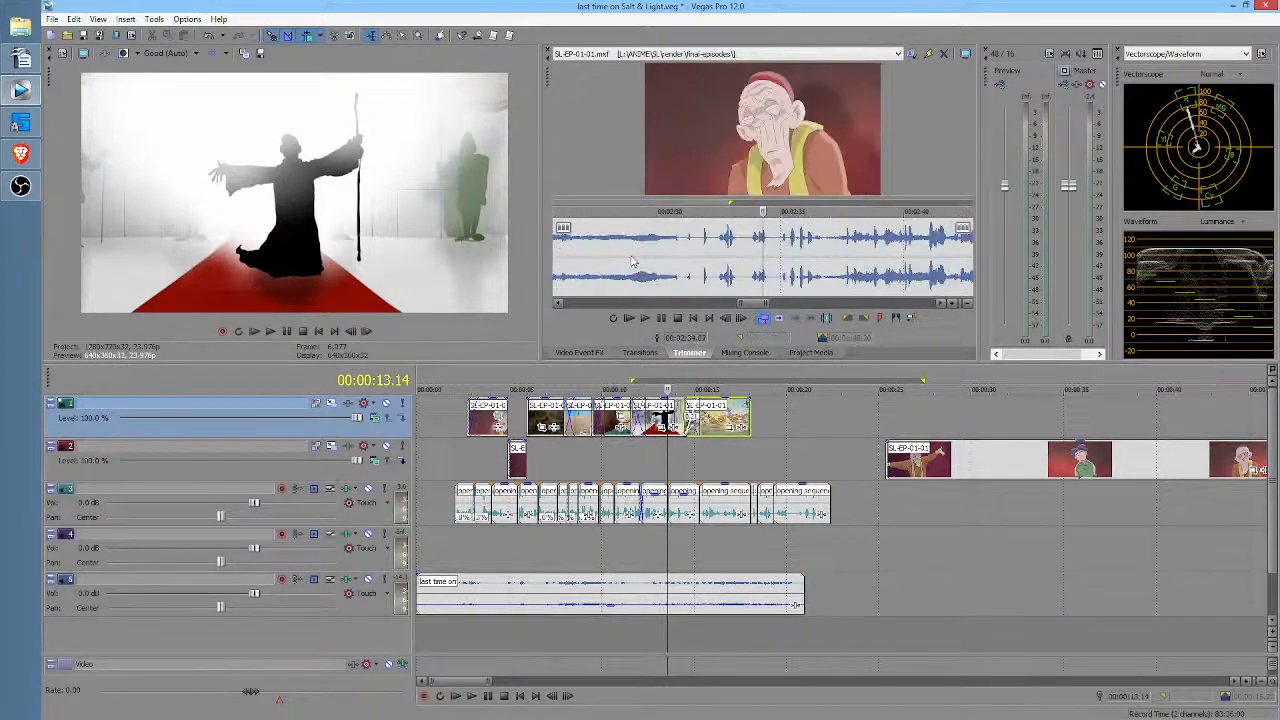
{"action": "left_click_drag", "start_coordinate": [706, 238], "coordinate": [775, 256]}
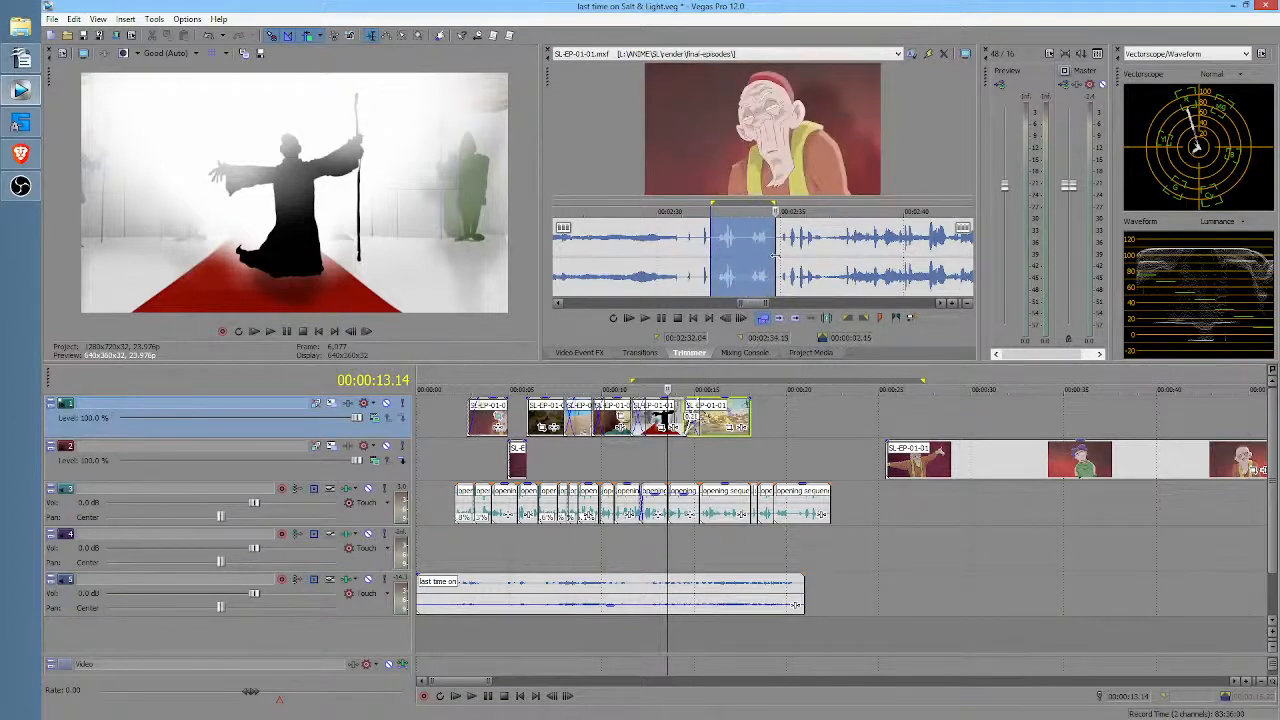
{"action": "left_click_drag", "start_coordinate": [801, 401], "coordinate": [765, 427]}
Step: Play the exchange shot against the closing dialogue and extend its end about 1.7 s to match the last voice clip's end
{"action": "left_click", "coordinate": [758, 454]}
{"action": "scroll", "coordinate": [759, 454], "scroll_direction": "up", "scroll_amount": 6}
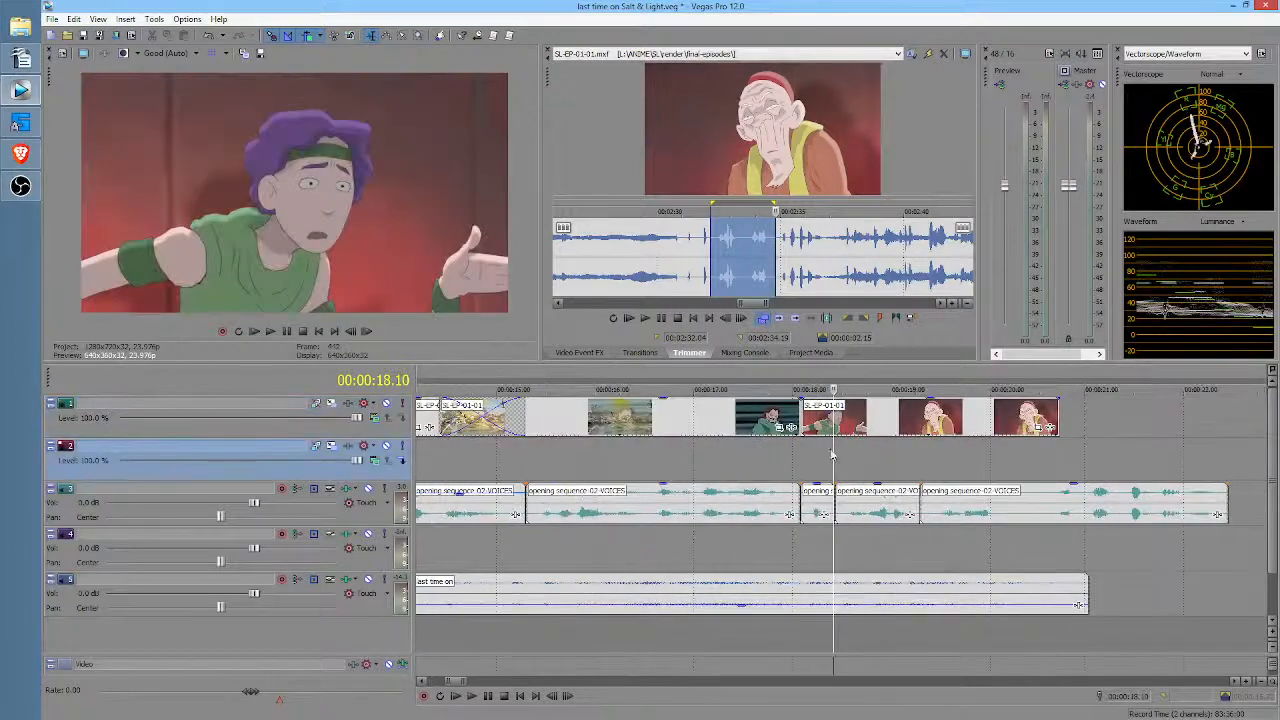
{"action": "left_click", "coordinate": [789, 450]}
{"action": "key", "text": "space"}
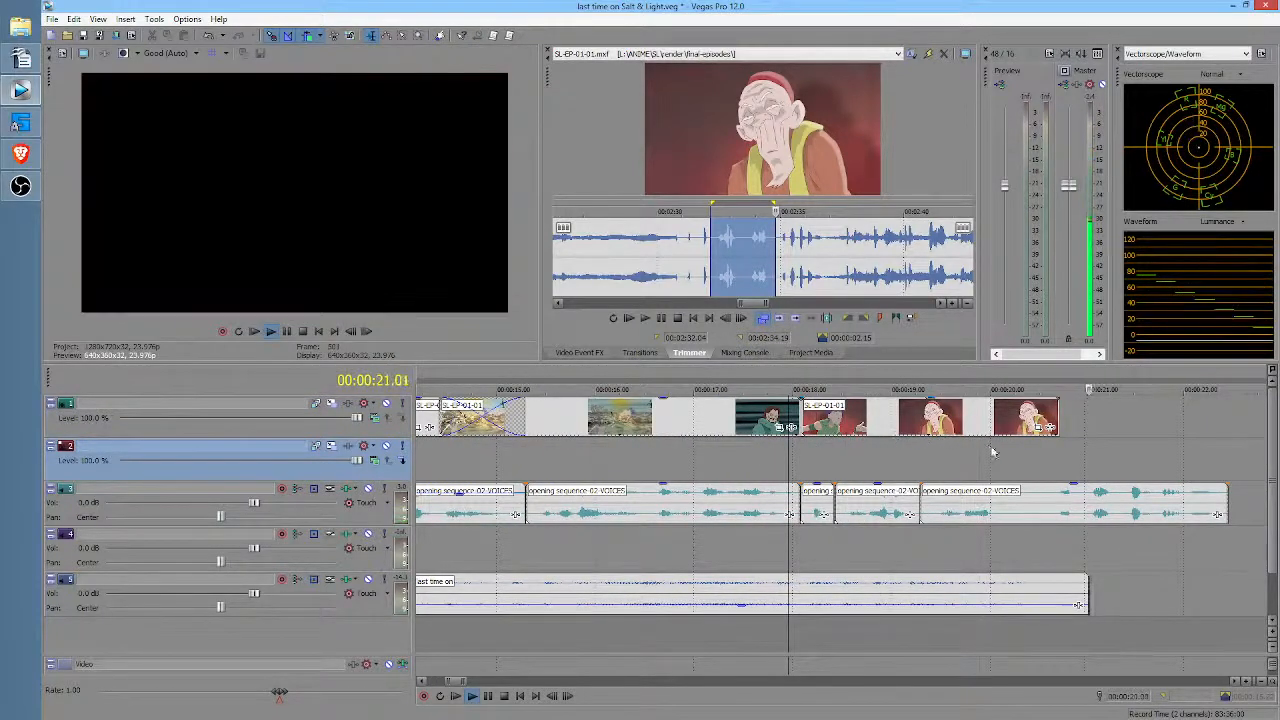
{"action": "key", "text": "space"}
{"action": "scroll", "coordinate": [1032, 458], "scroll_direction": "down", "scroll_amount": 3}
{"action": "left_click_drag", "start_coordinate": [967, 426], "coordinate": [1052, 424]}
Step: Play the extended ending, trim a little off the exchange shot's end and fade it out
{"action": "left_click", "coordinate": [880, 557]}
{"action": "key", "text": "space"}
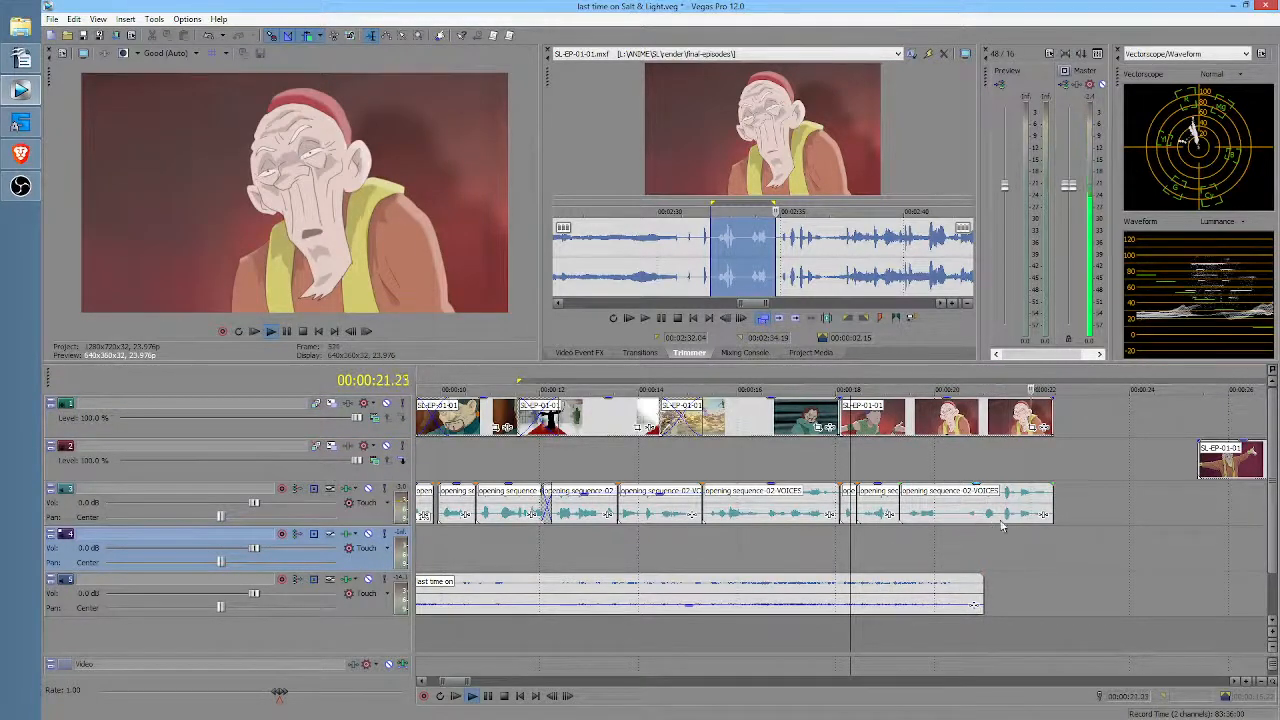
{"action": "key", "text": "space"}
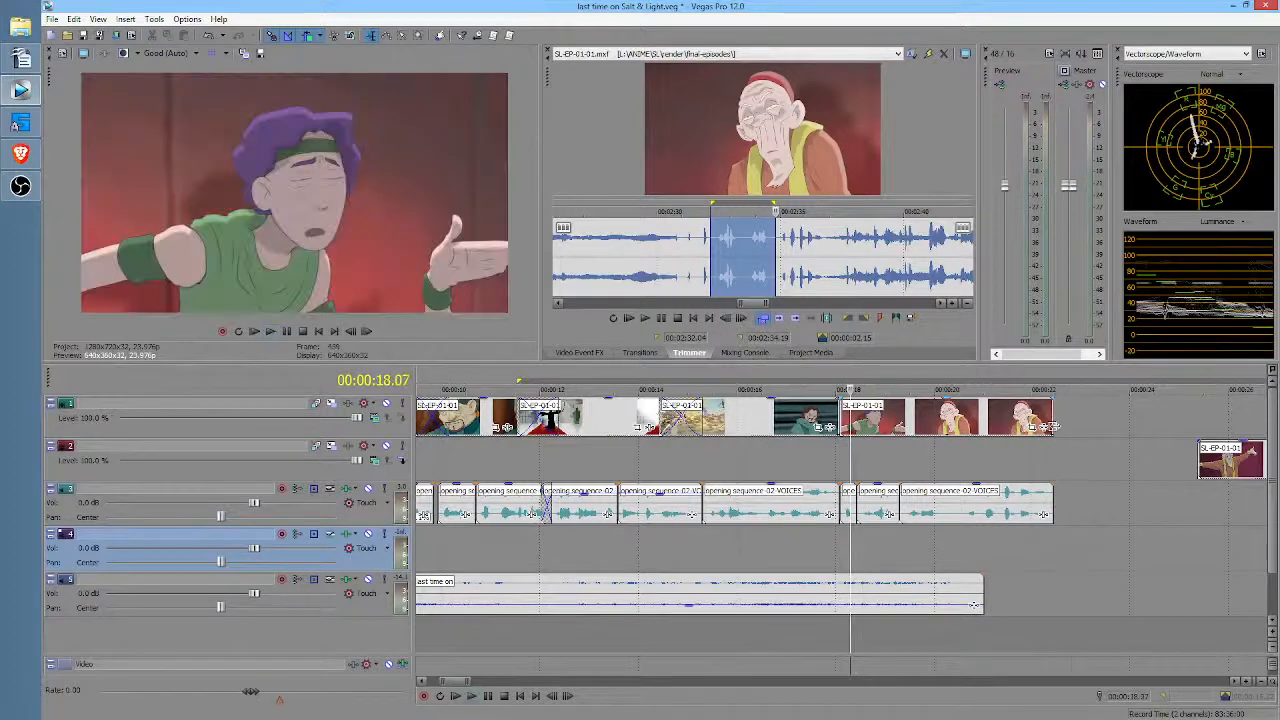
{"action": "left_click_drag", "start_coordinate": [1051, 398], "coordinate": [967, 398]}
Step: Delete the outstretched-arms shot and the remaining leftover source footage after the recap on the second video track
{"action": "scroll", "coordinate": [1033, 428], "scroll_direction": "down", "scroll_amount": 3}
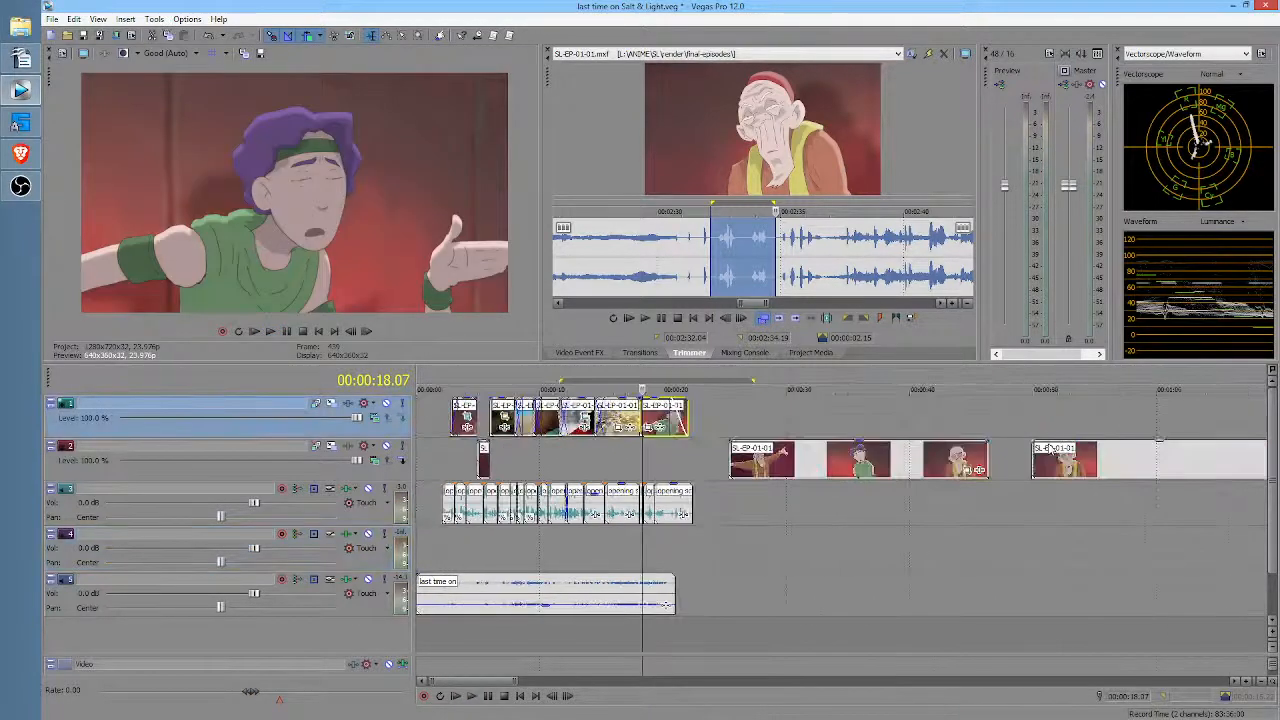
{"action": "left_click_drag", "start_coordinate": [778, 470], "coordinate": [797, 471]}
{"action": "key", "text": "Delete"}
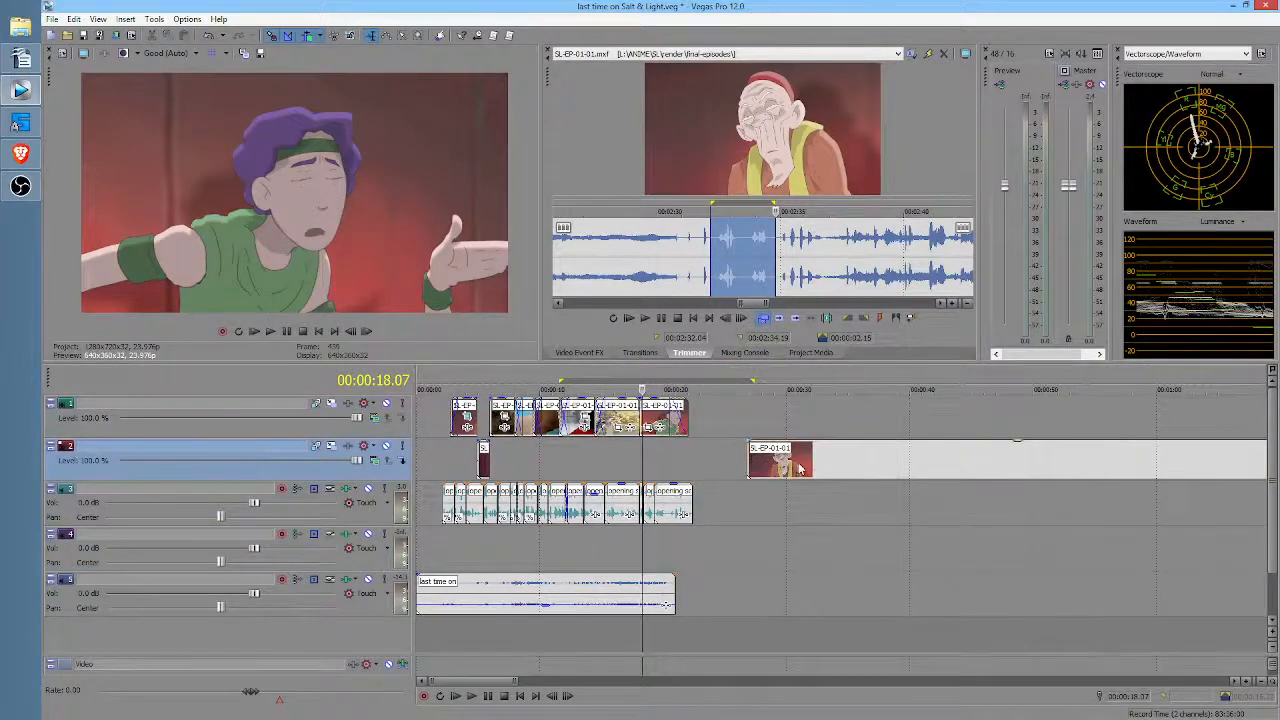
{"action": "left_click", "coordinate": [794, 469]}
{"action": "key", "text": "Delete"}
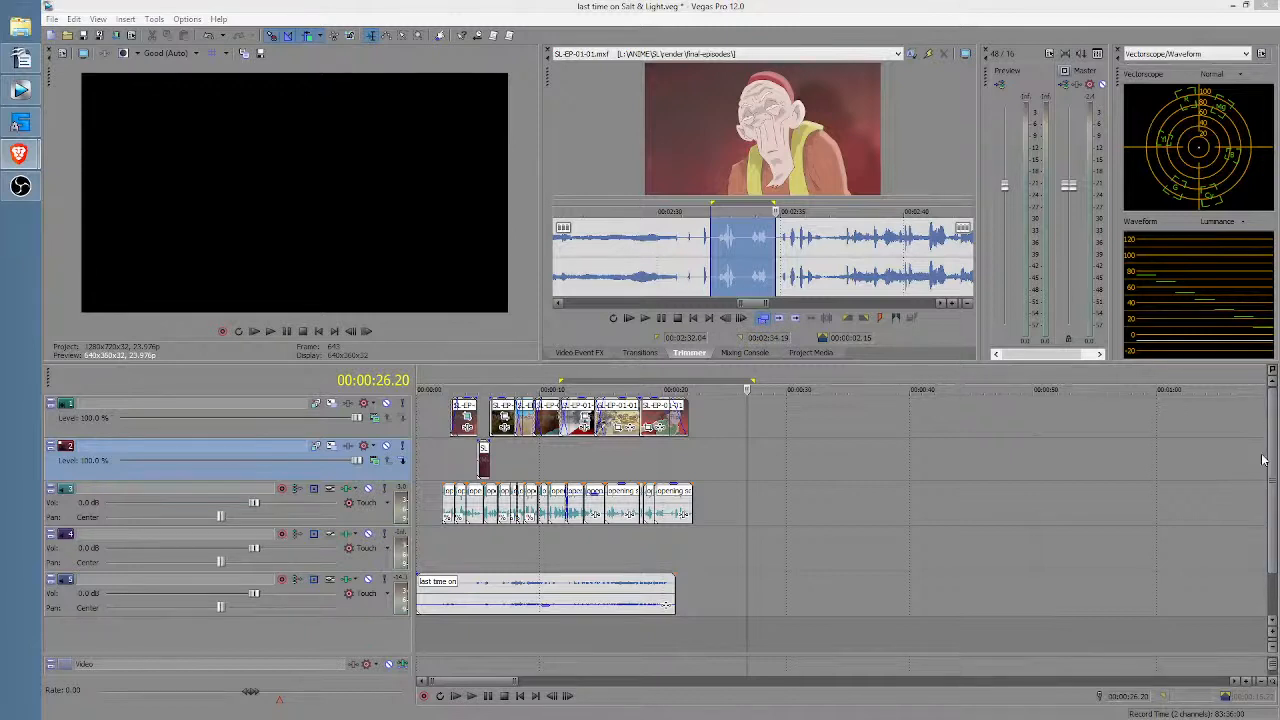
Step: Play the recap's opening, add a short fade-out to the green-clad youth's shot and a fade-in to the following landscape, and play that transition
{"action": "left_click", "coordinate": [424, 465]}
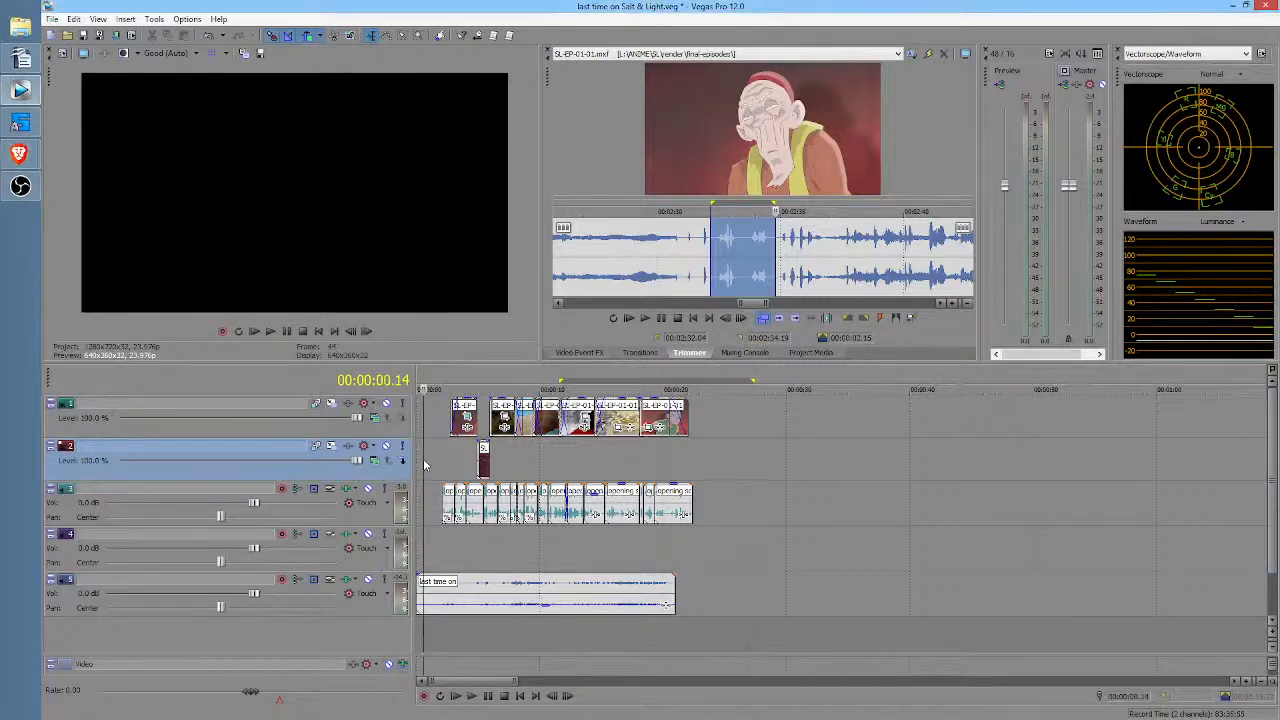
{"action": "key", "text": "space"}
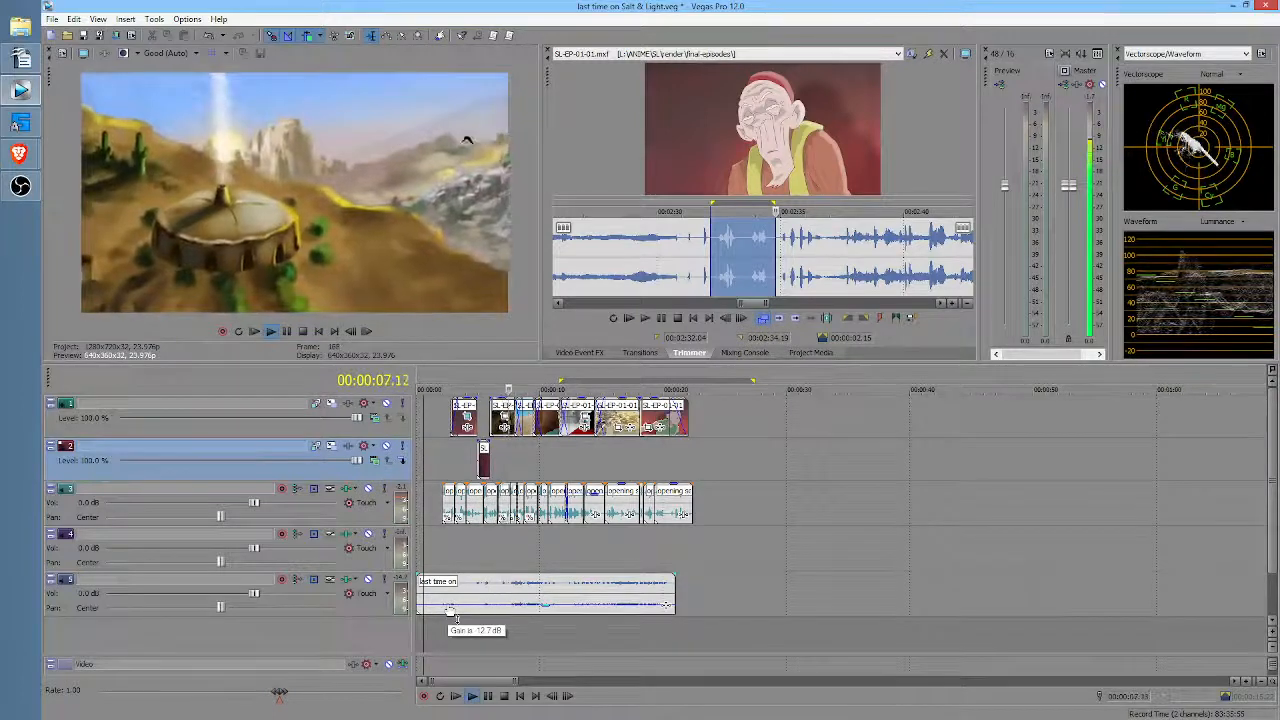
{"action": "left_click", "coordinate": [484, 418]}
{"action": "scroll", "coordinate": [484, 418], "scroll_direction": "up", "scroll_amount": 5}
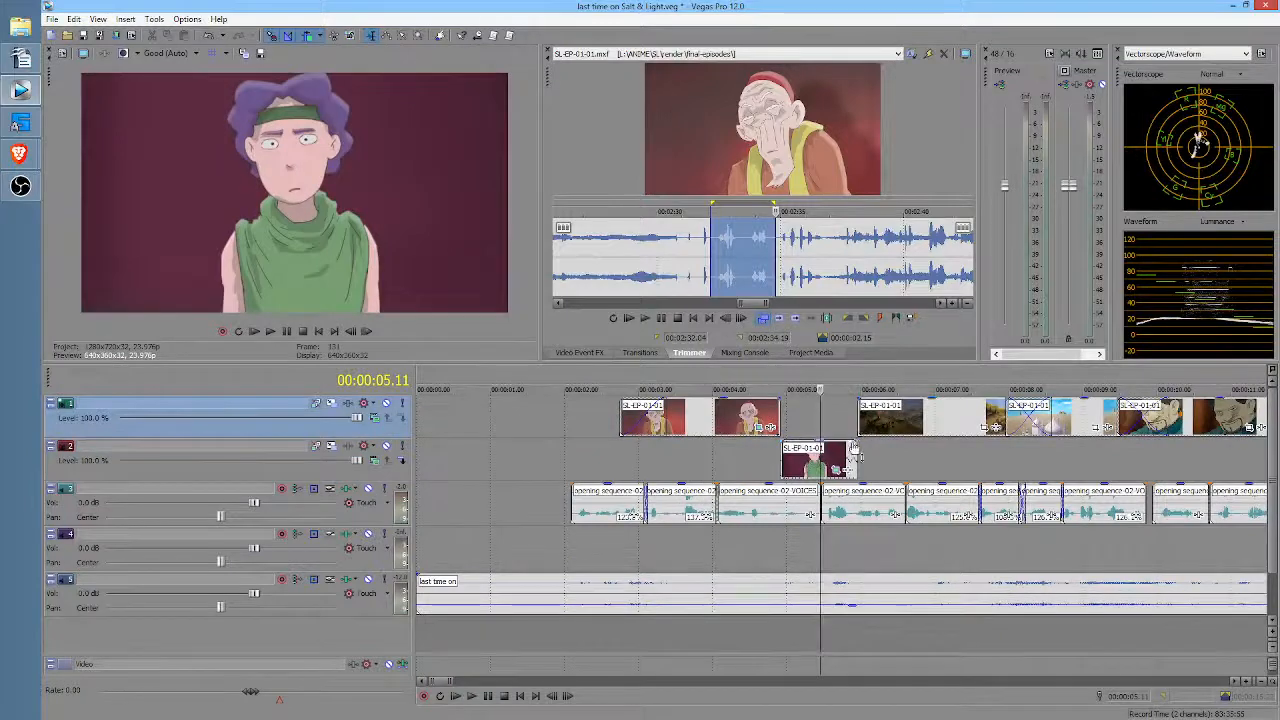
{"action": "mouse_move", "coordinate": [859, 440]}
{"action": "left_mouse_down"}
{"action": "mouse_move", "coordinate": [845, 445]}
{"action": "mouse_move", "coordinate": [848, 432]}
{"action": "left_mouse_up"}
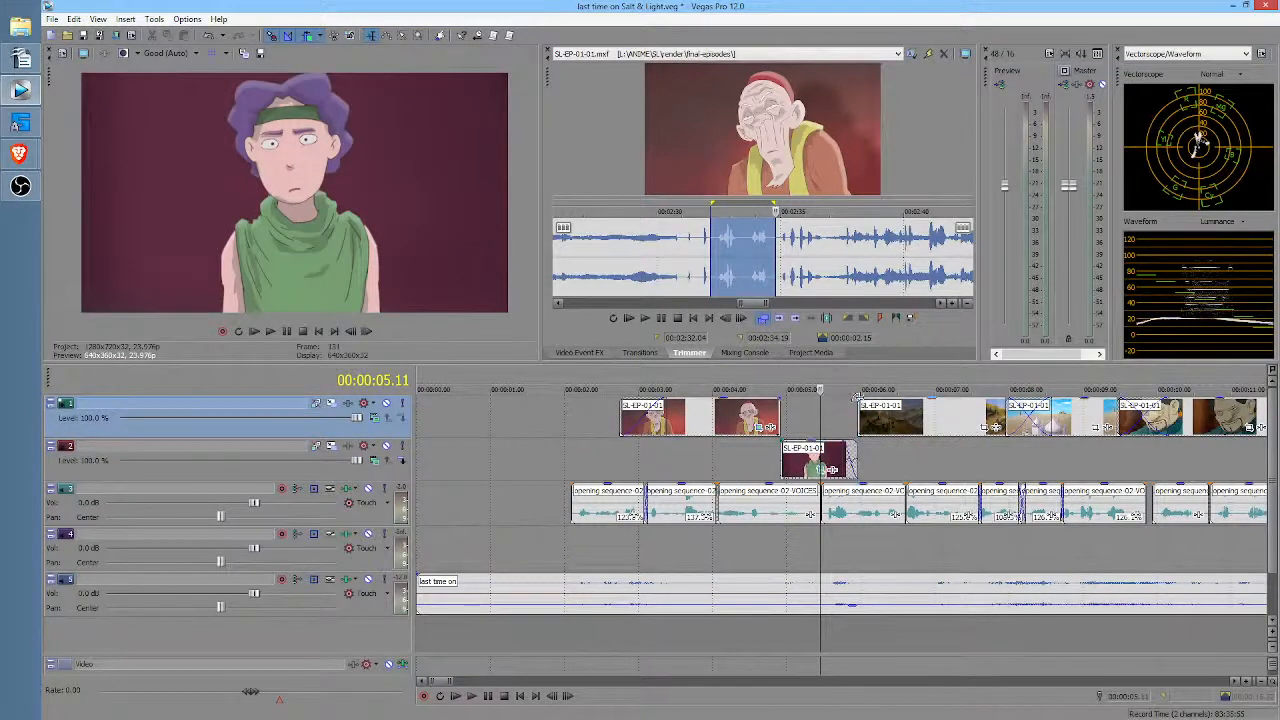
{"action": "key", "text": "space"}
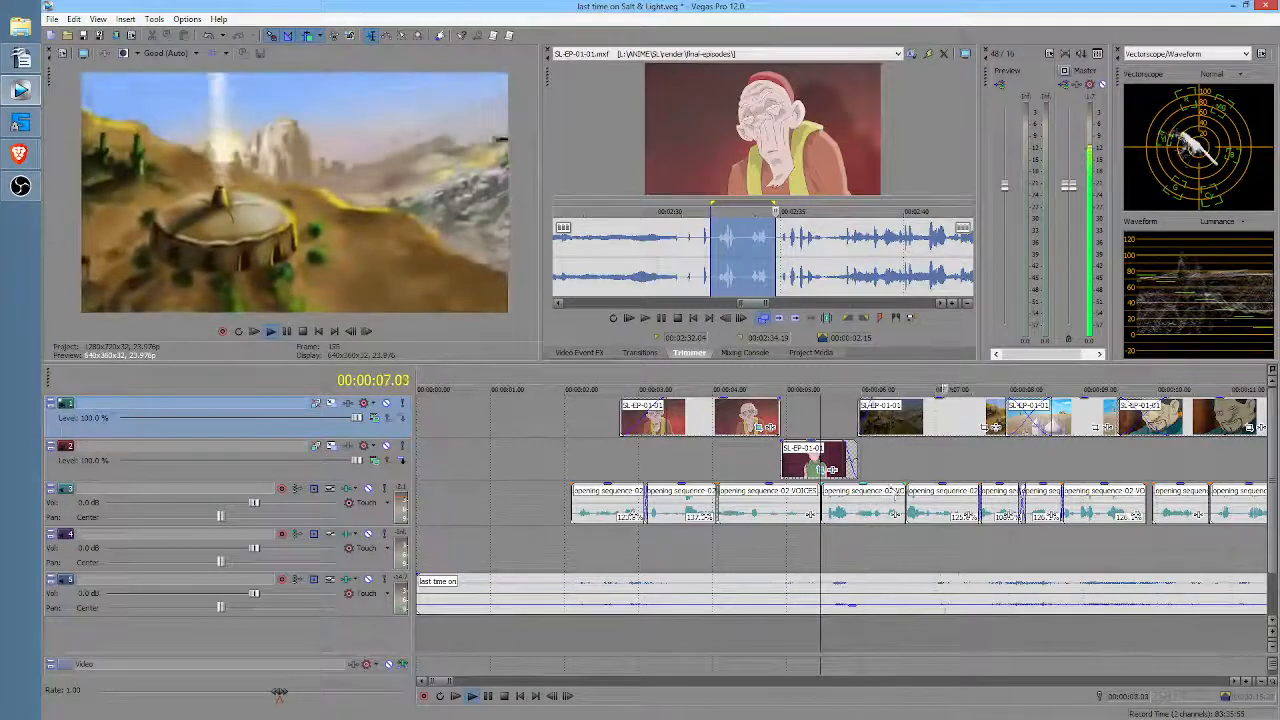
{"action": "key", "text": "space"}
Step: Review the opening and shift the crossfade between the goateed man's close-up and the silhouette shot about 6 frames later
{"action": "left_click", "coordinate": [690, 470]}
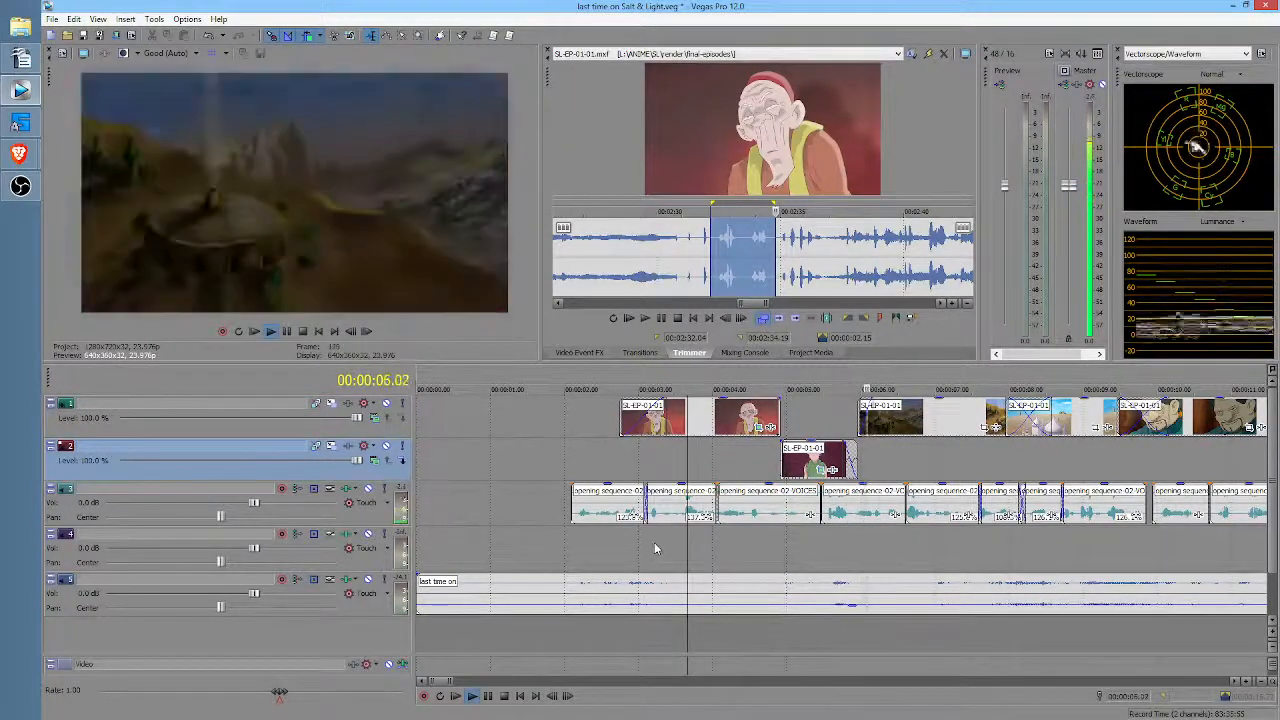
{"action": "middle_click", "coordinate": [783, 514]}
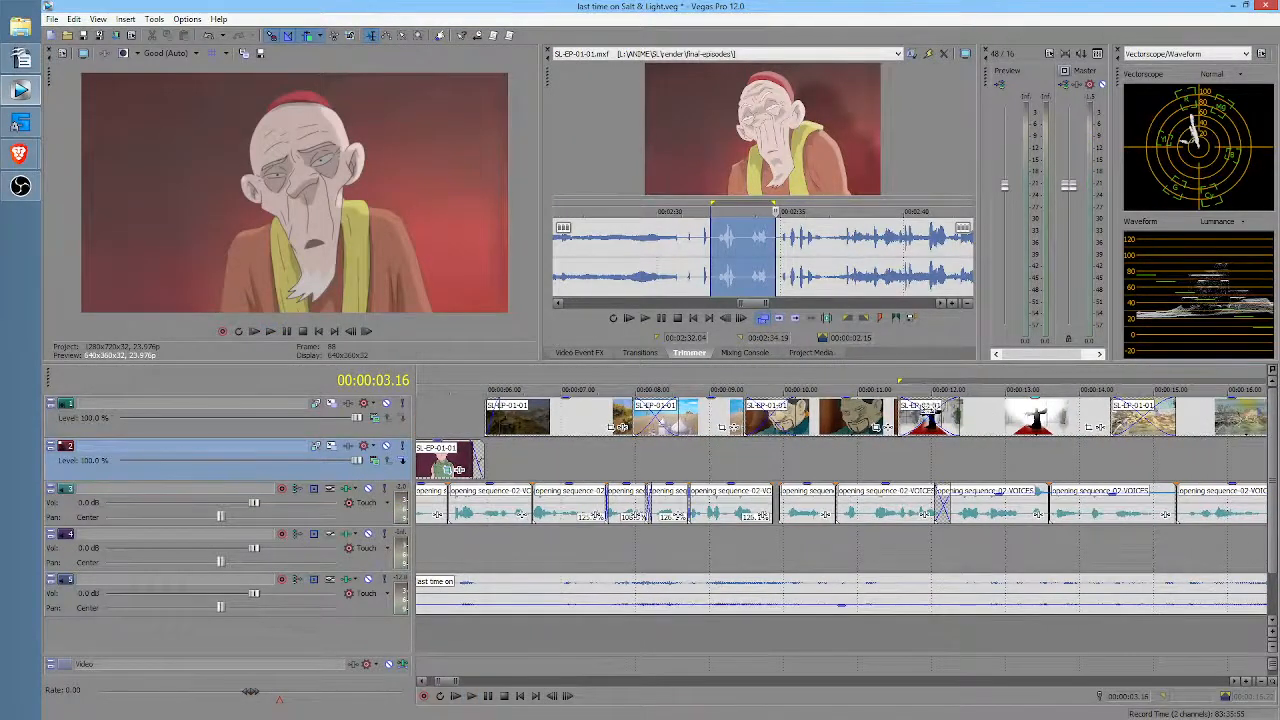
{"action": "left_click_drag", "start_coordinate": [928, 411], "coordinate": [946, 411]}
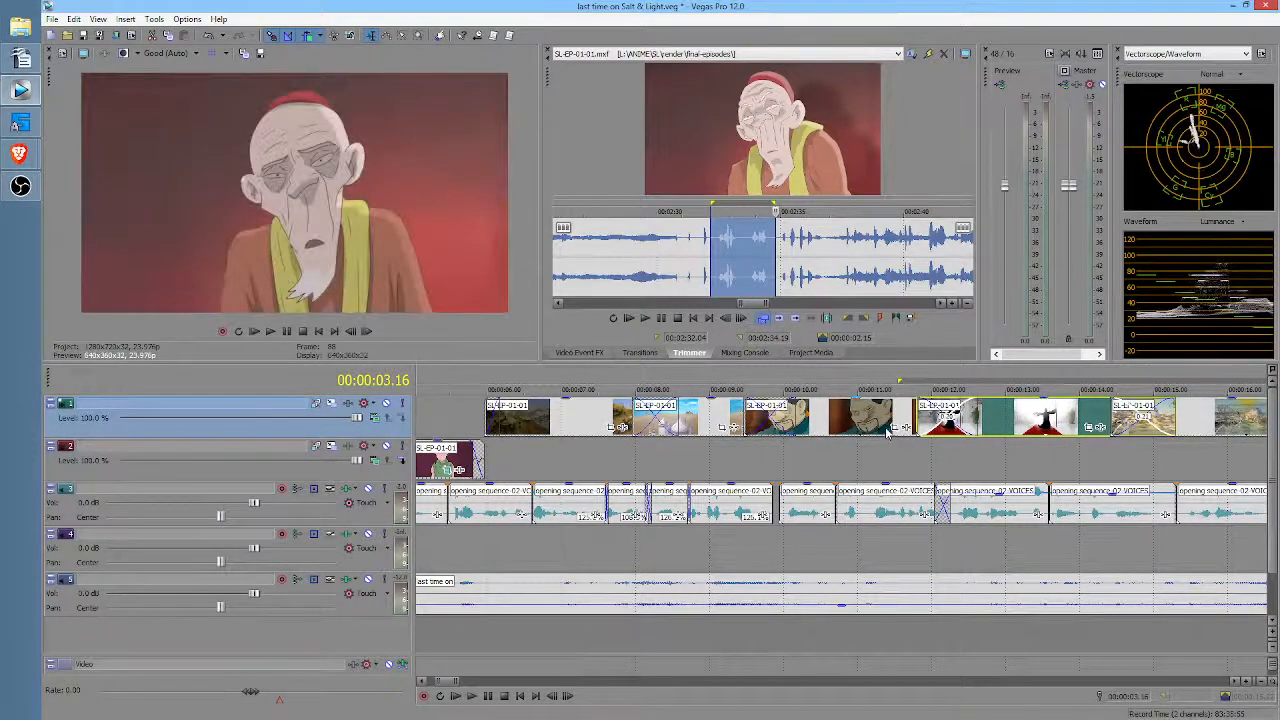
{"action": "left_click", "coordinate": [882, 428]}
{"action": "left_click", "coordinate": [797, 447]}
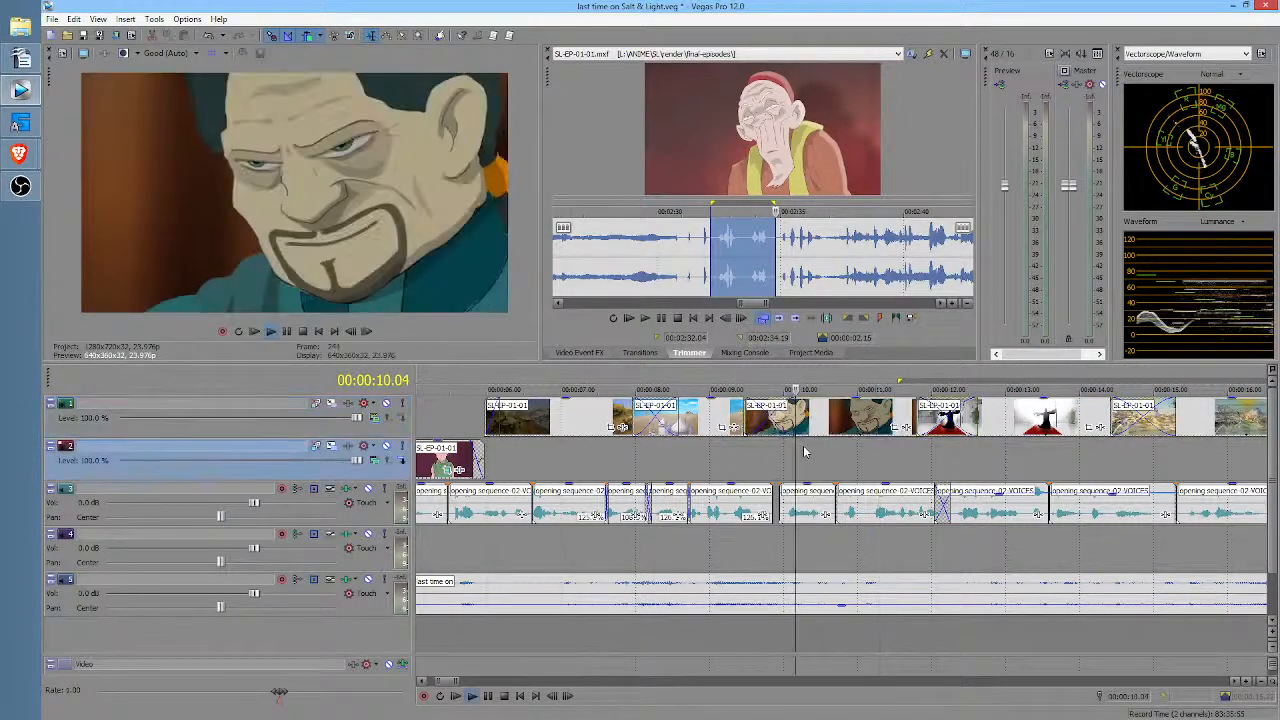
{"action": "key", "text": "space"}
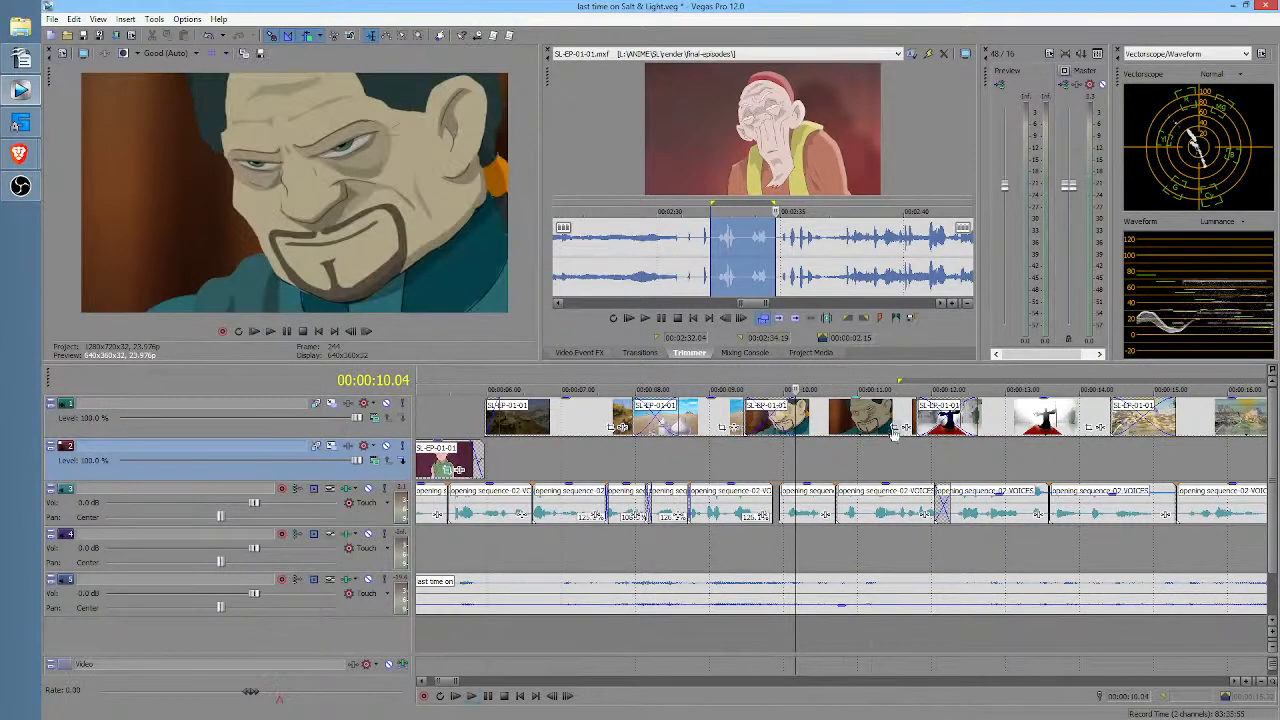
Step: Add a slow zoom-in to the goateed man's close-up by cropping its end keyframe to about 1,167 by 657, and play it
{"action": "left_click", "coordinate": [894, 428]}
{"action": "left_click", "coordinate": [950, 300]}
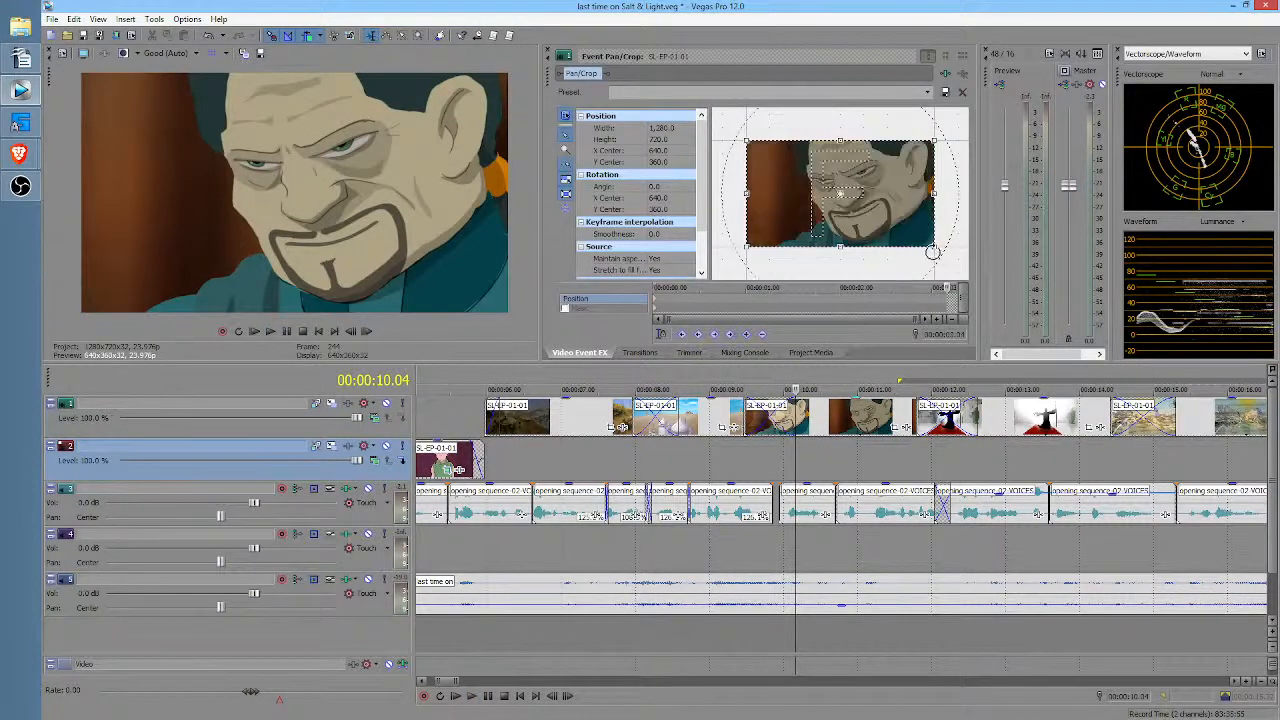
{"action": "mouse_move", "coordinate": [932, 246]}
{"action": "left_mouse_down"}
{"action": "mouse_move", "coordinate": [910, 234]}
{"action": "mouse_move", "coordinate": [925, 242]}
{"action": "left_mouse_up"}
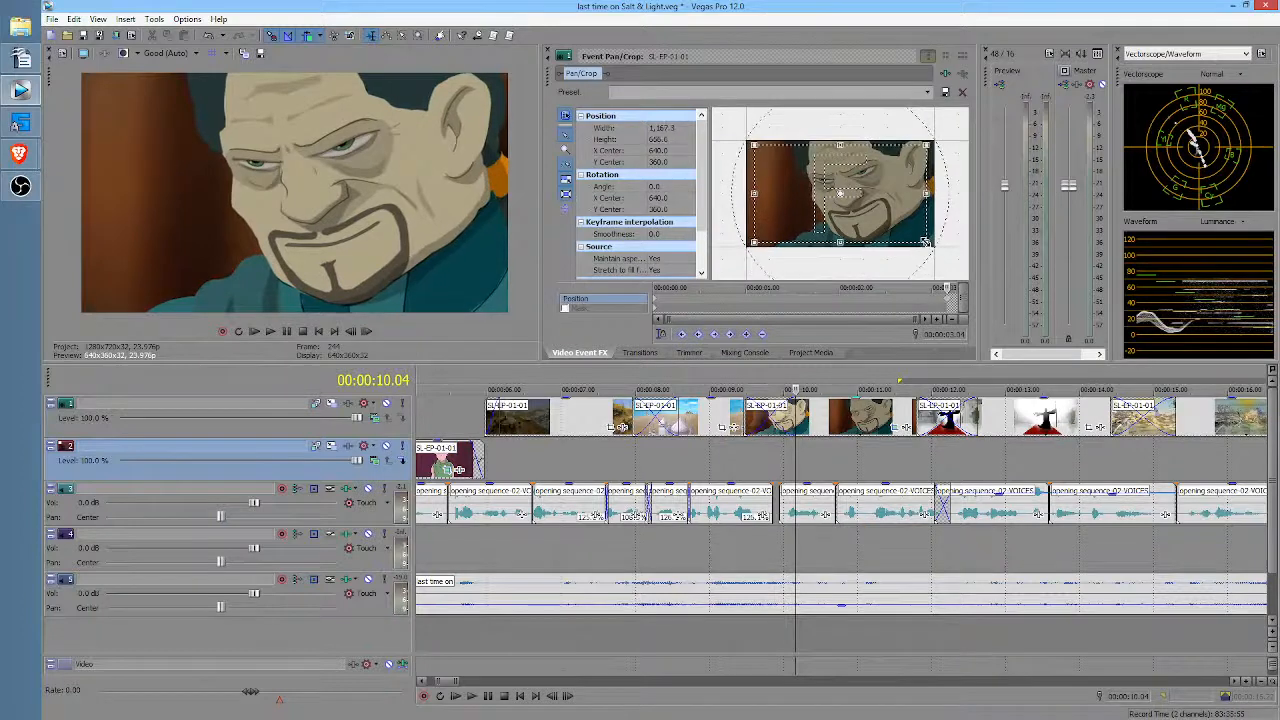
{"action": "left_click", "coordinate": [746, 451]}
{"action": "key", "text": "space"}
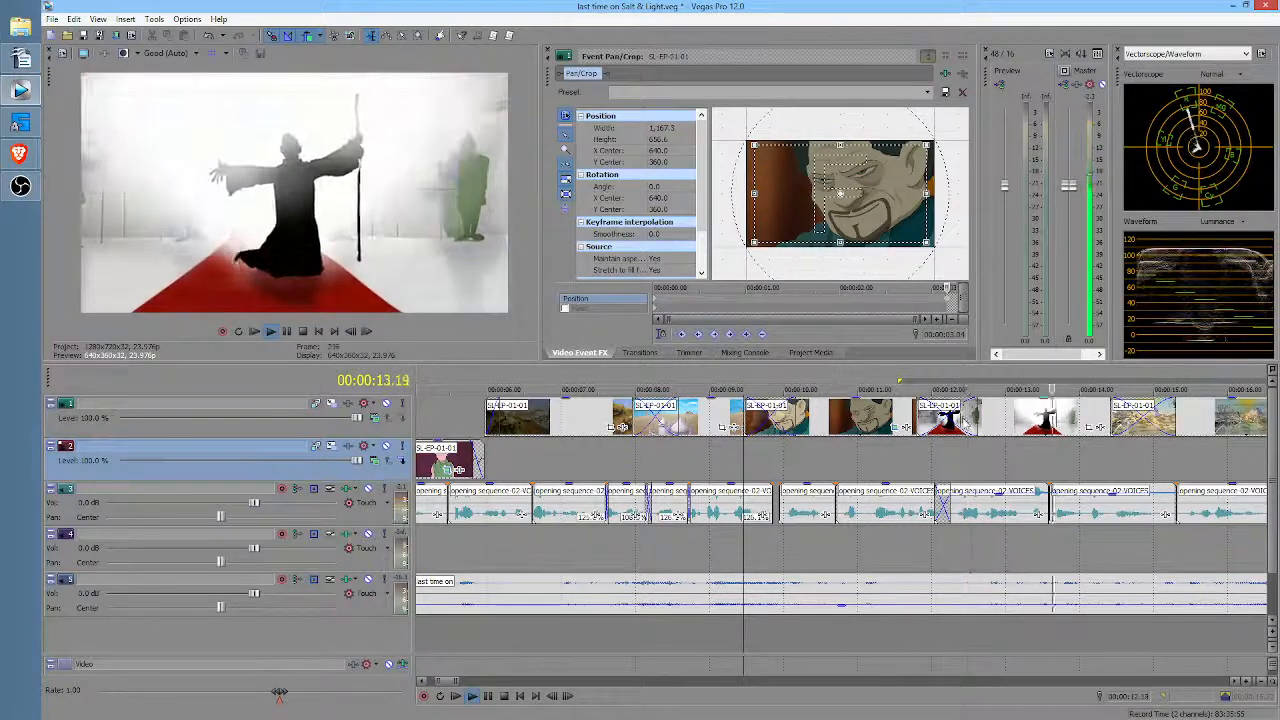
Step: Separate the goateed man's close-up from the silhouette shot, replacing their crossfade with a fade-out and a short fade-in of about 9 frames
{"action": "key", "text": "space"}
{"action": "left_click", "coordinate": [990, 425]}
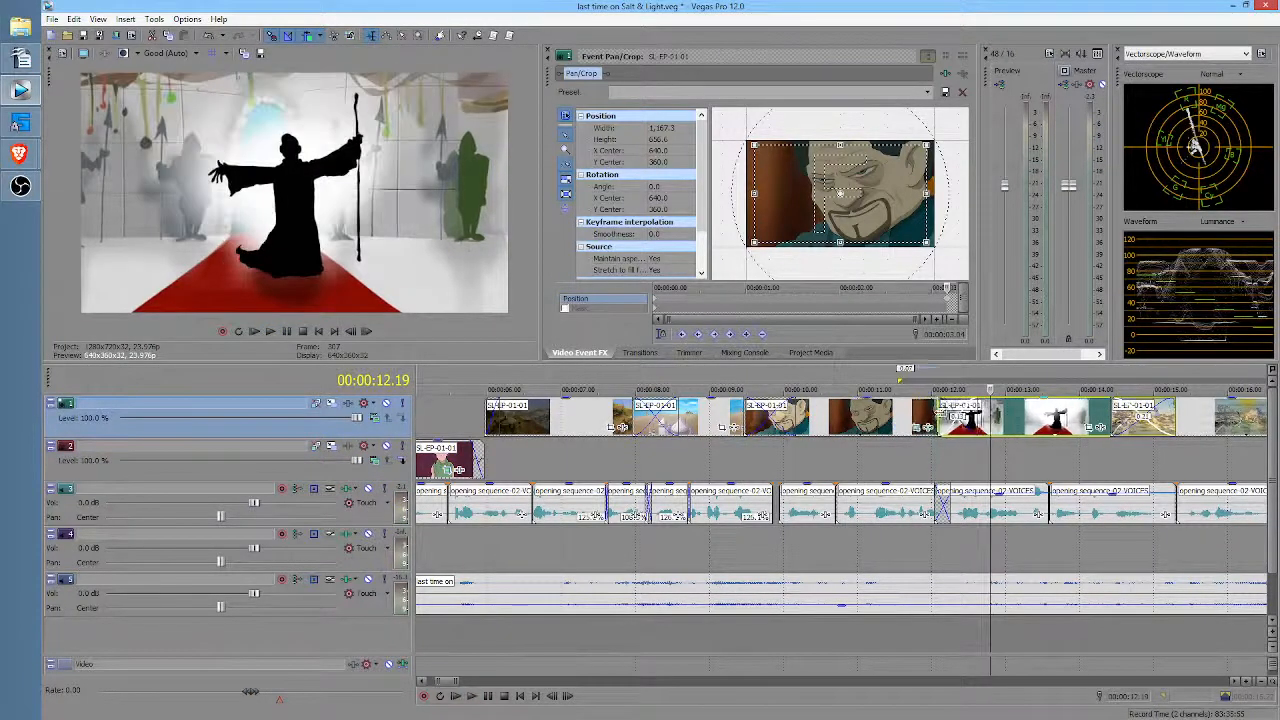
{"action": "left_click_drag", "start_coordinate": [919, 416], "coordinate": [906, 417]}
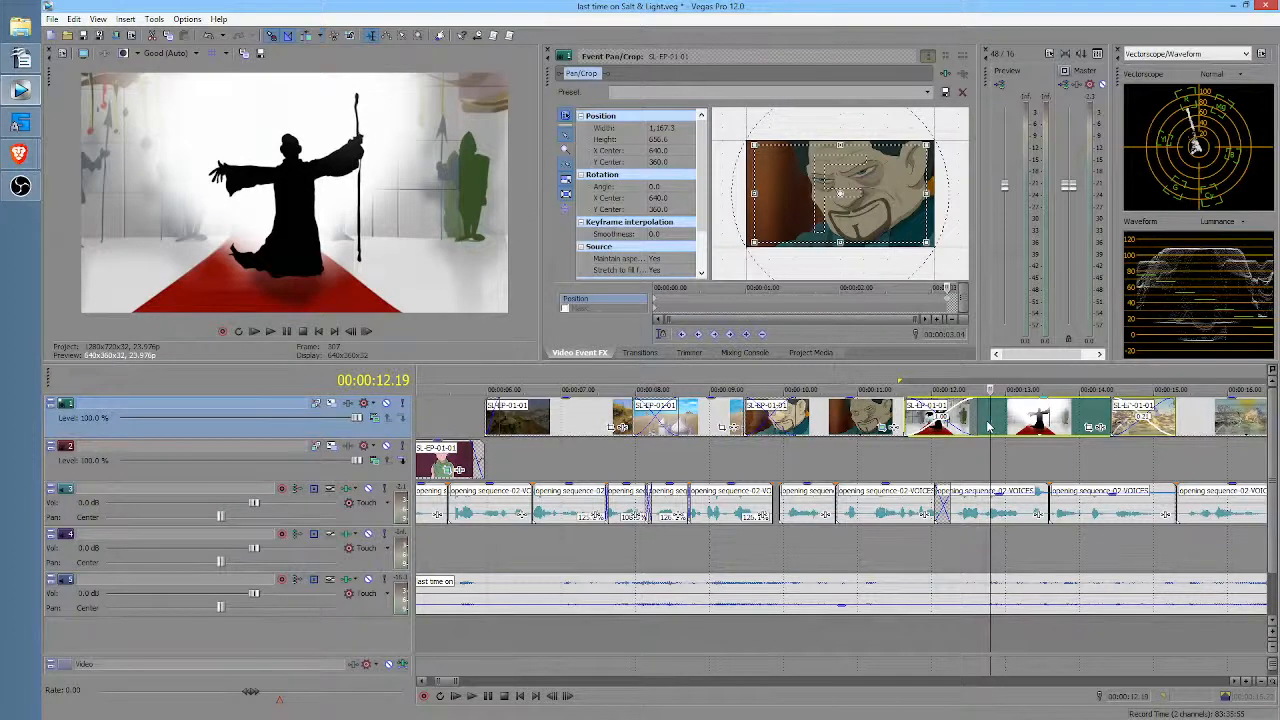
{"action": "left_click_drag", "start_coordinate": [975, 421], "coordinate": [933, 423]}
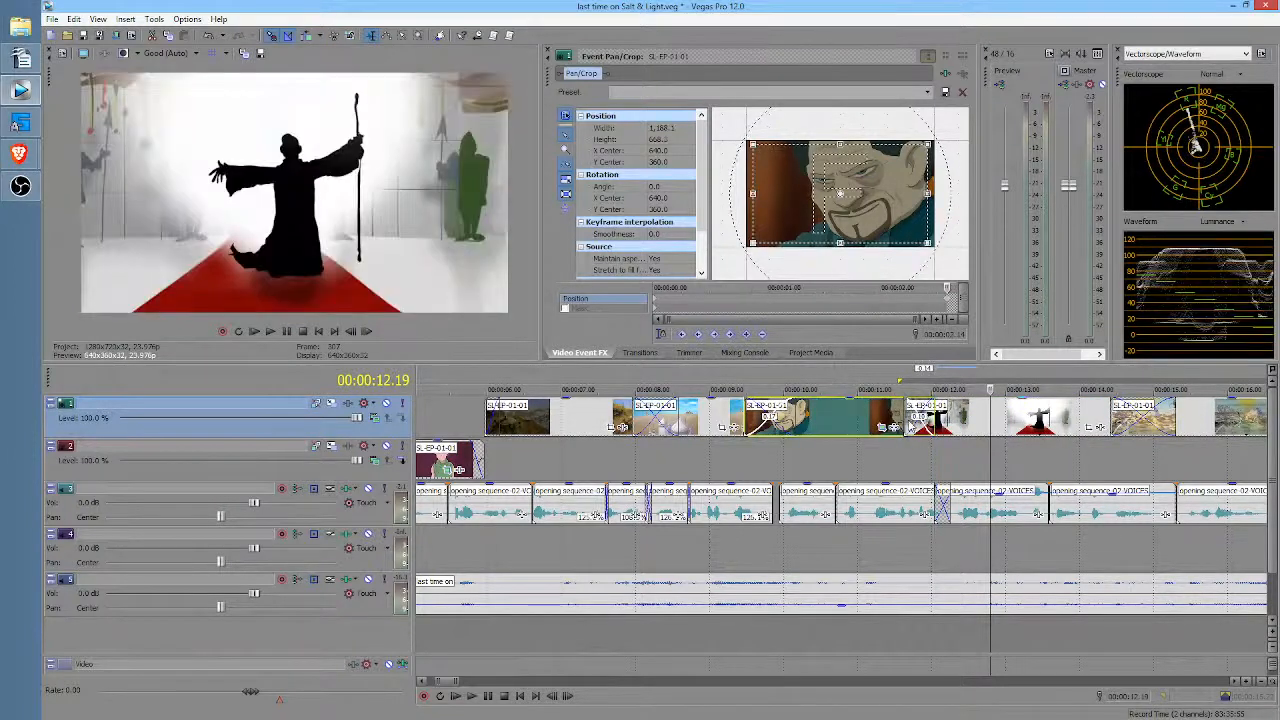
{"action": "left_click", "coordinate": [905, 424]}
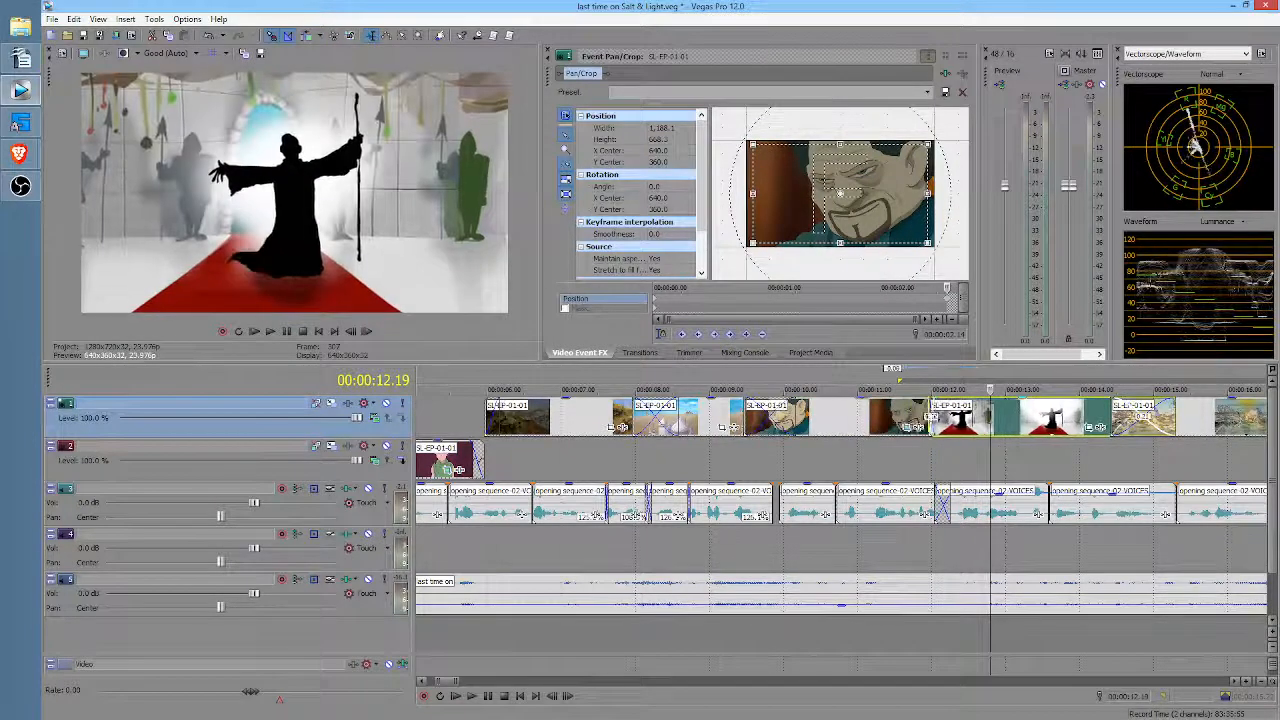
{"action": "left_click", "coordinate": [893, 424]}
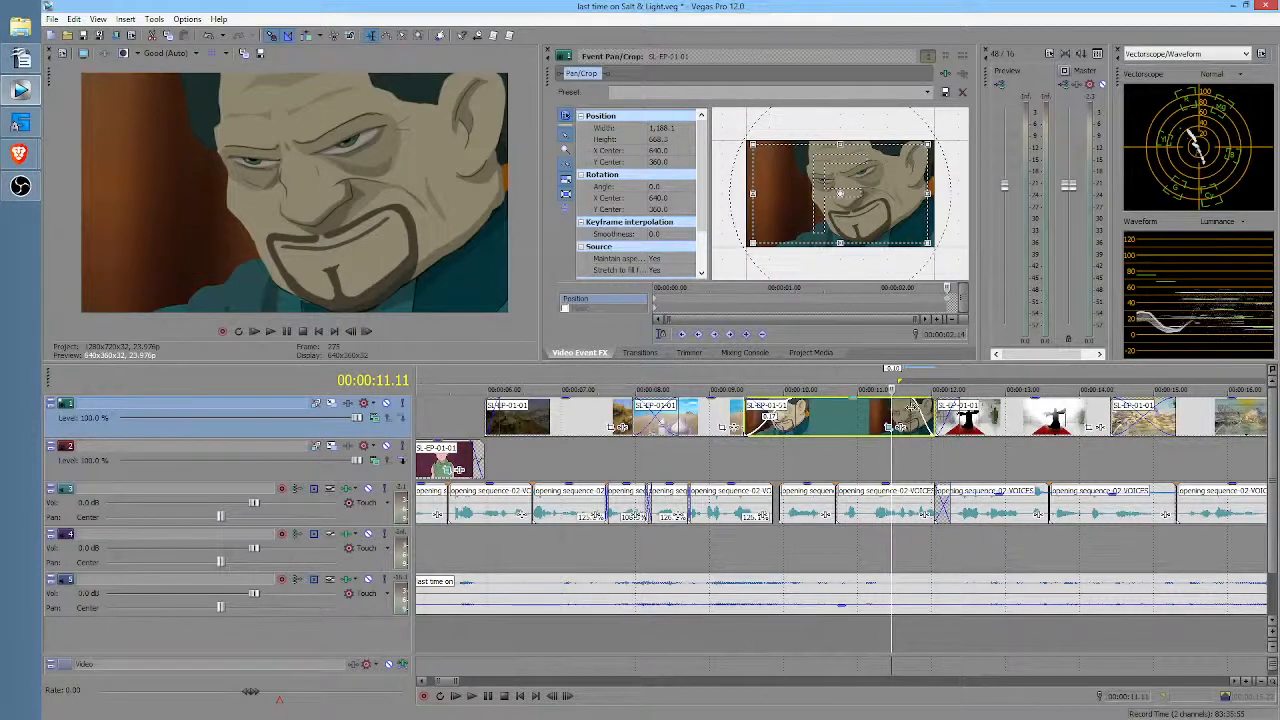
{"action": "left_click_drag", "start_coordinate": [931, 401], "coordinate": [900, 408]}
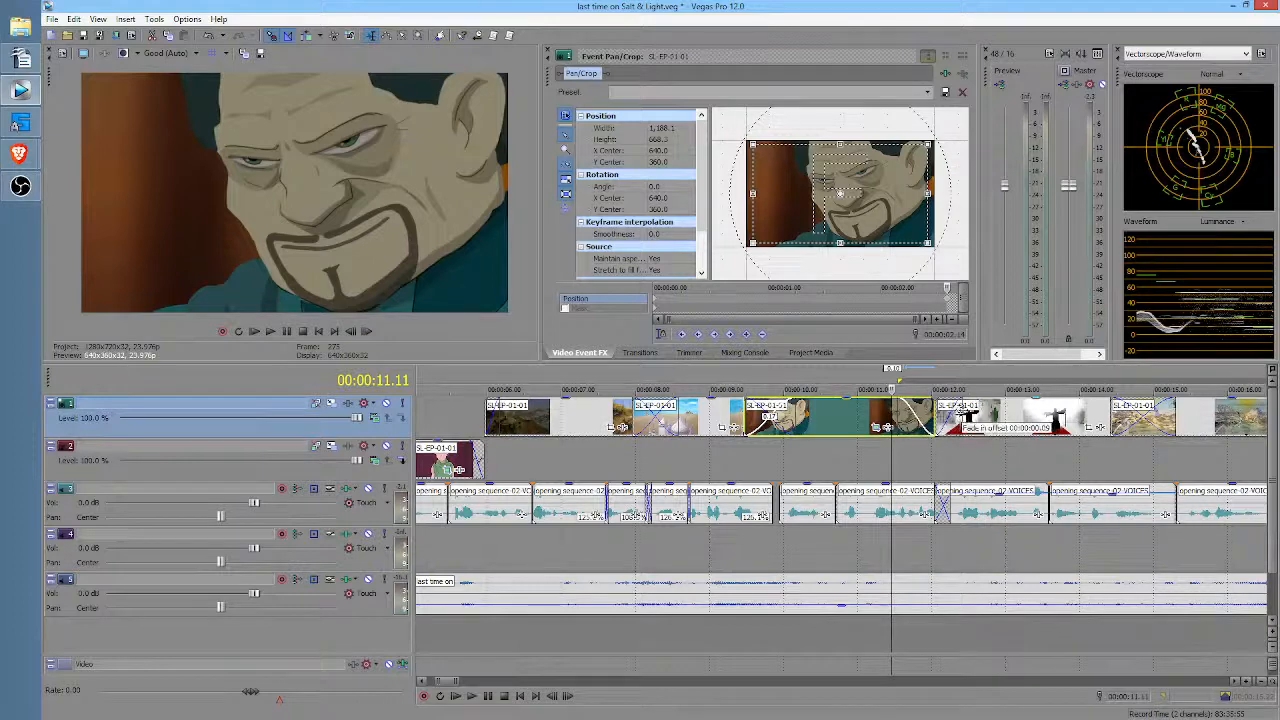
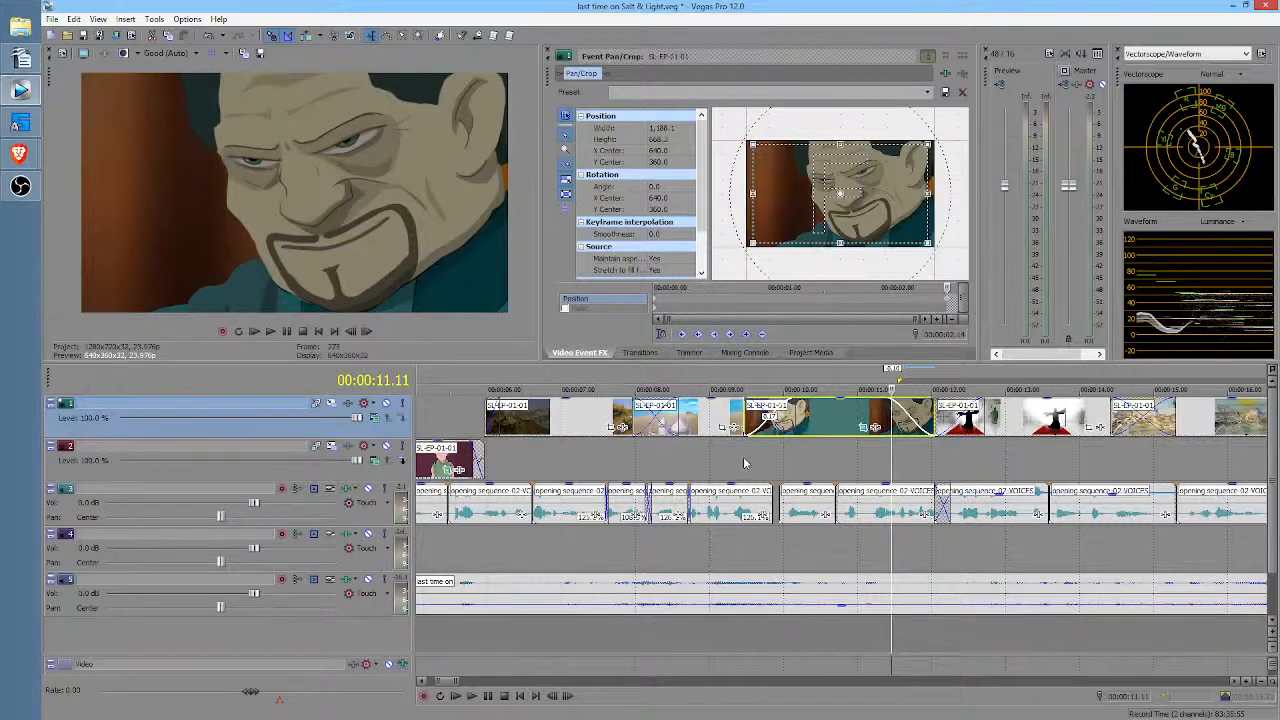
Step: Play the recap from the first voice clip, and again from the green-clad youth's shot up to the last shot
{"action": "scroll", "coordinate": [831, 461], "scroll_direction": "down", "scroll_amount": 4}
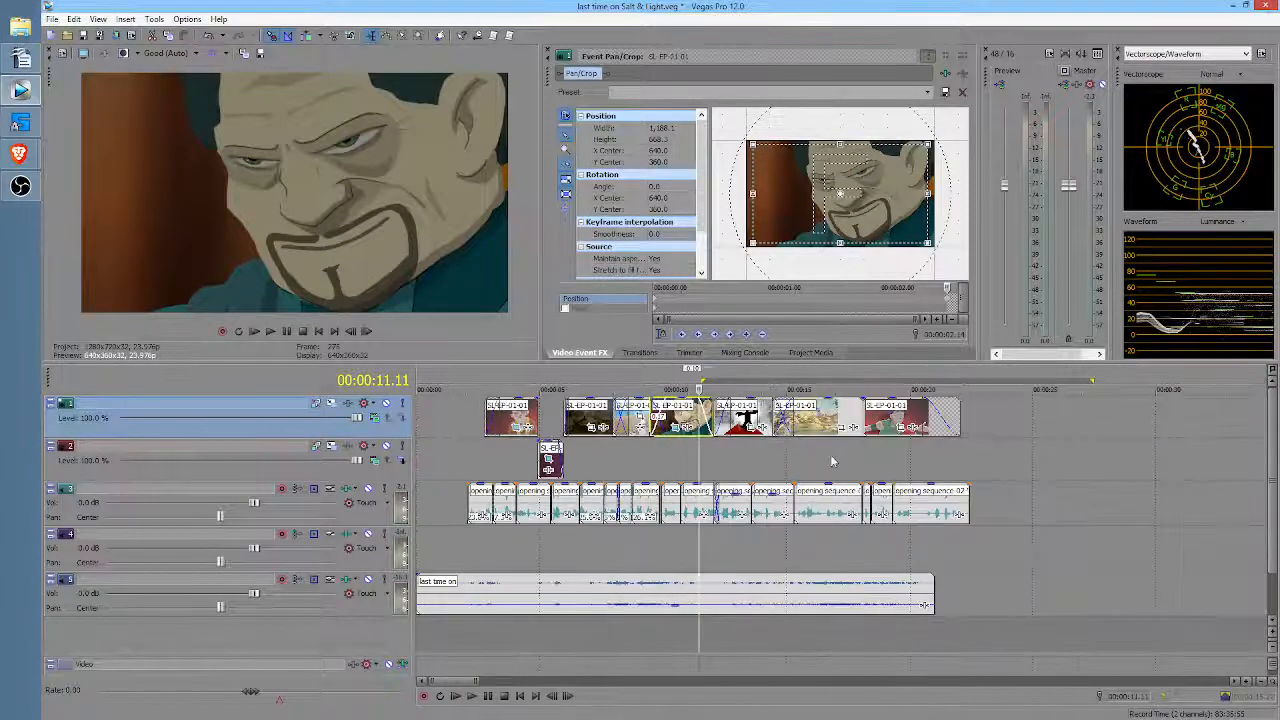
{"action": "left_click", "coordinate": [464, 453]}
{"action": "key", "text": "space"}
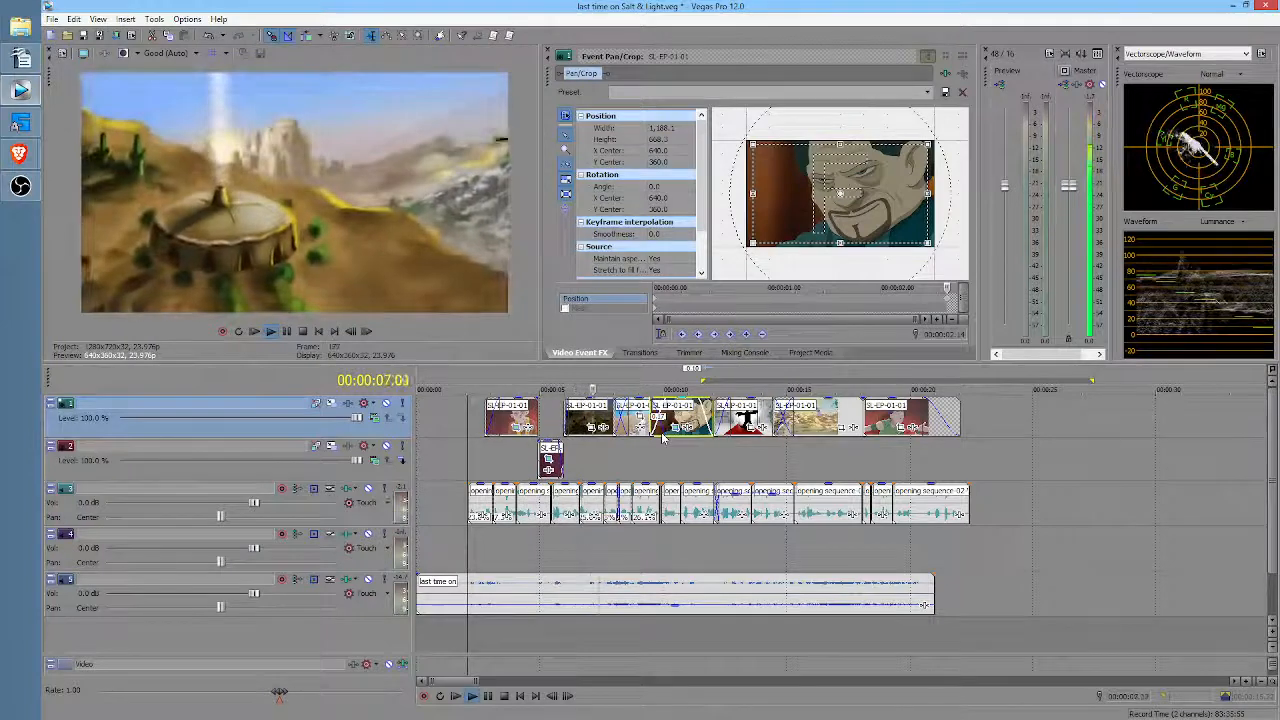
{"action": "key", "text": "space"}
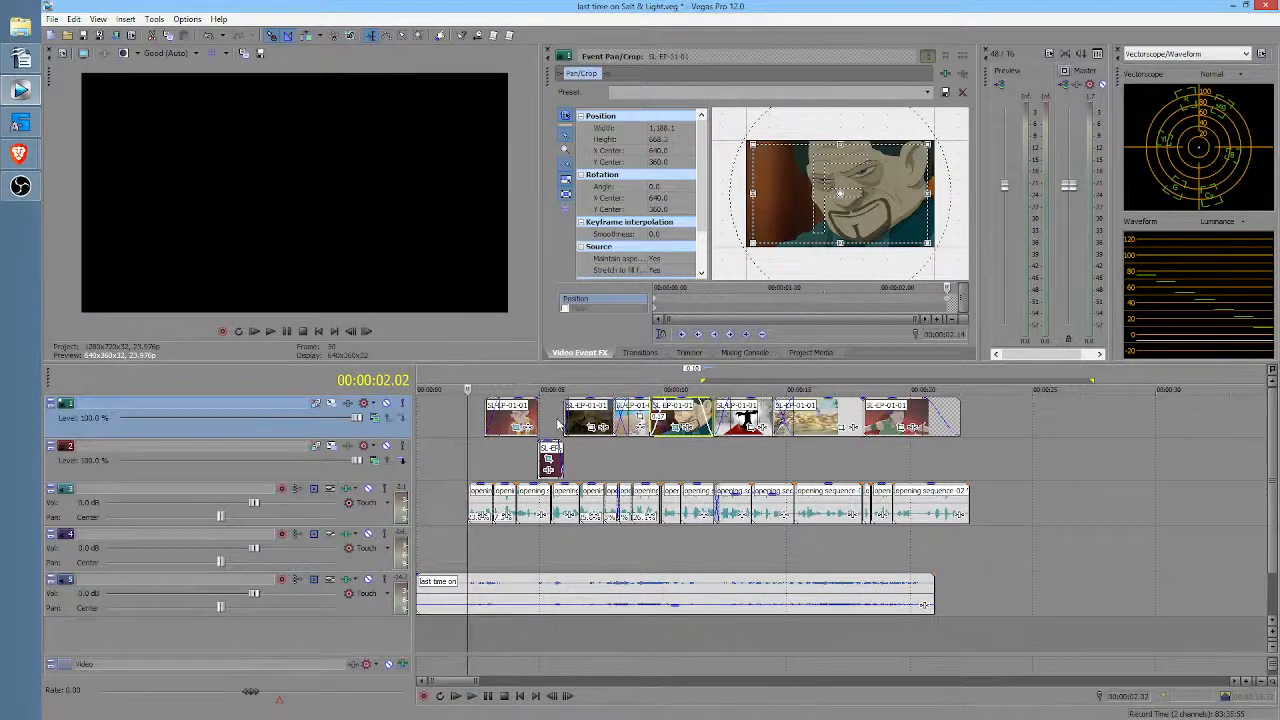
{"action": "left_click", "coordinate": [557, 425]}
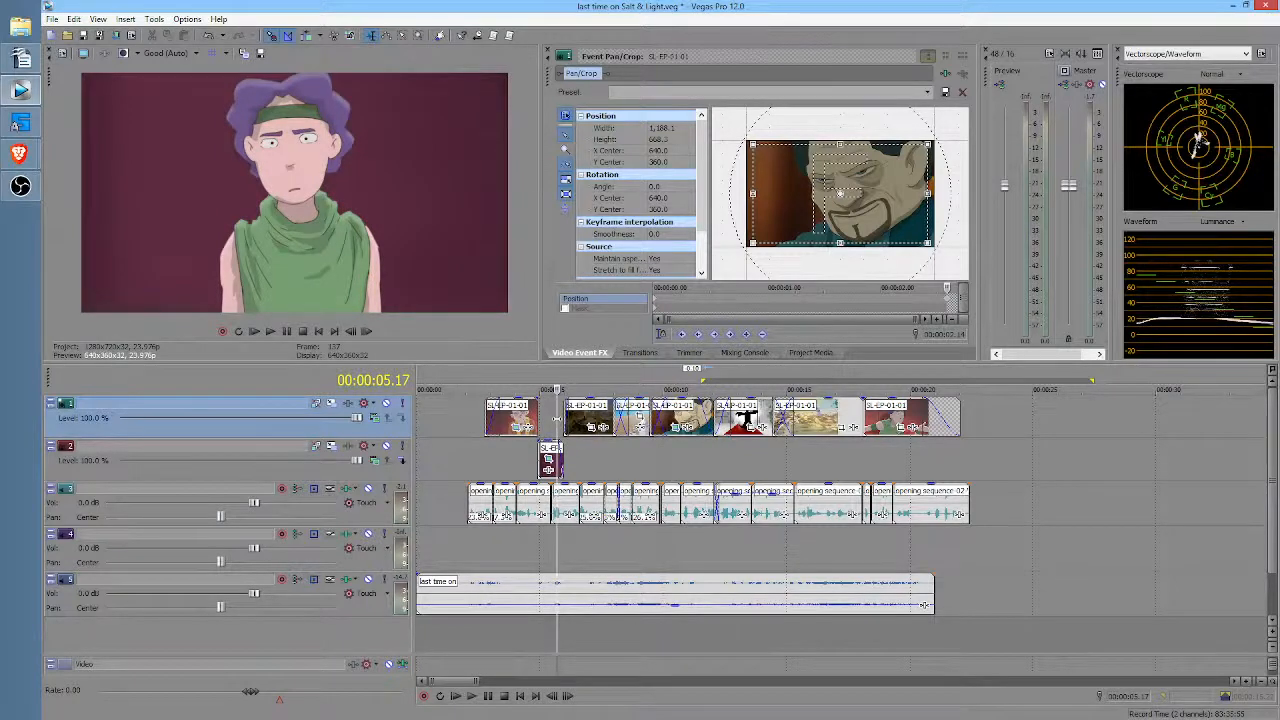
{"action": "key", "text": "space"}
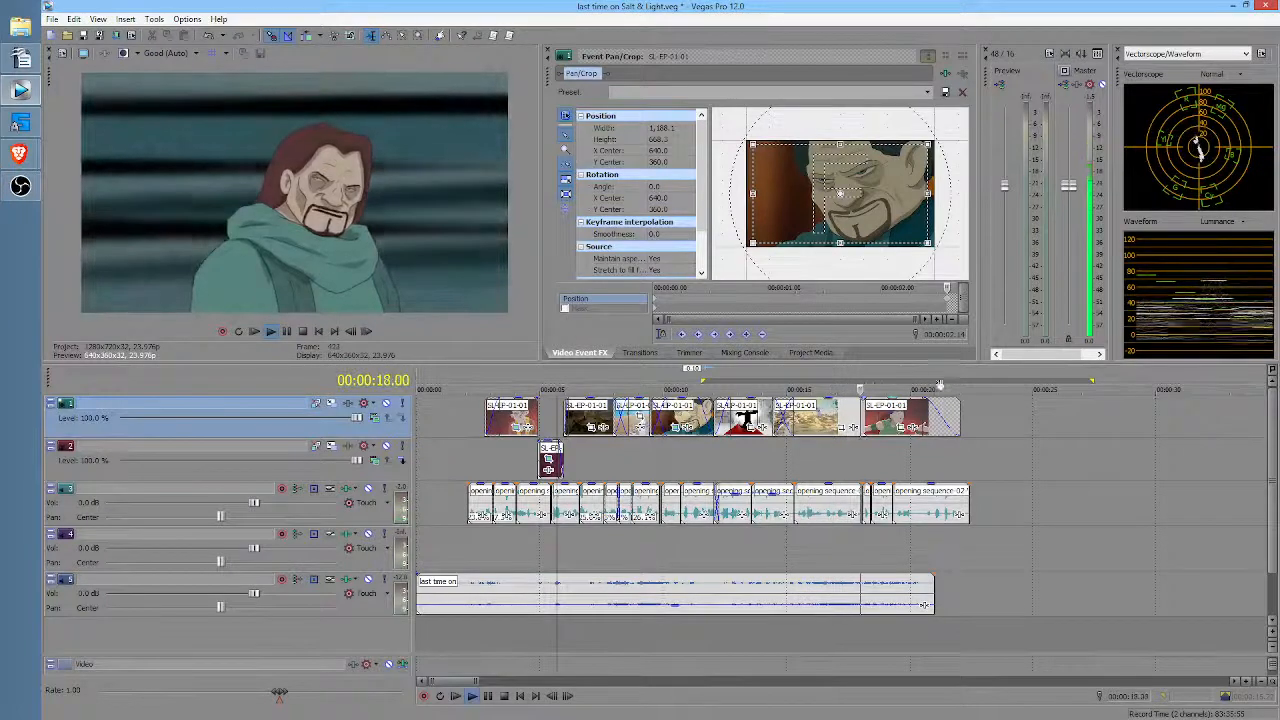
{"action": "left_click", "coordinate": [860, 462]}
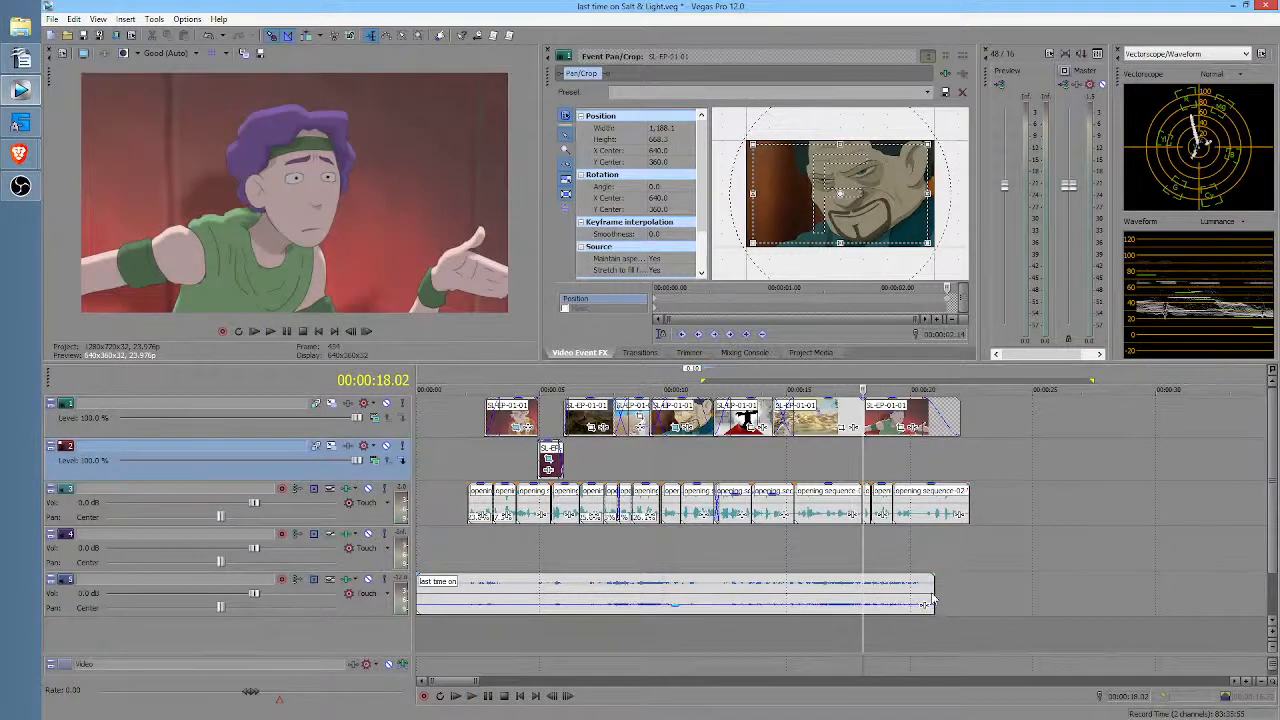
Step: Trim about 1 second off the end of the music event, give it a fade-out of about 1:22, and play the ending
{"action": "left_click", "coordinate": [843, 557]}
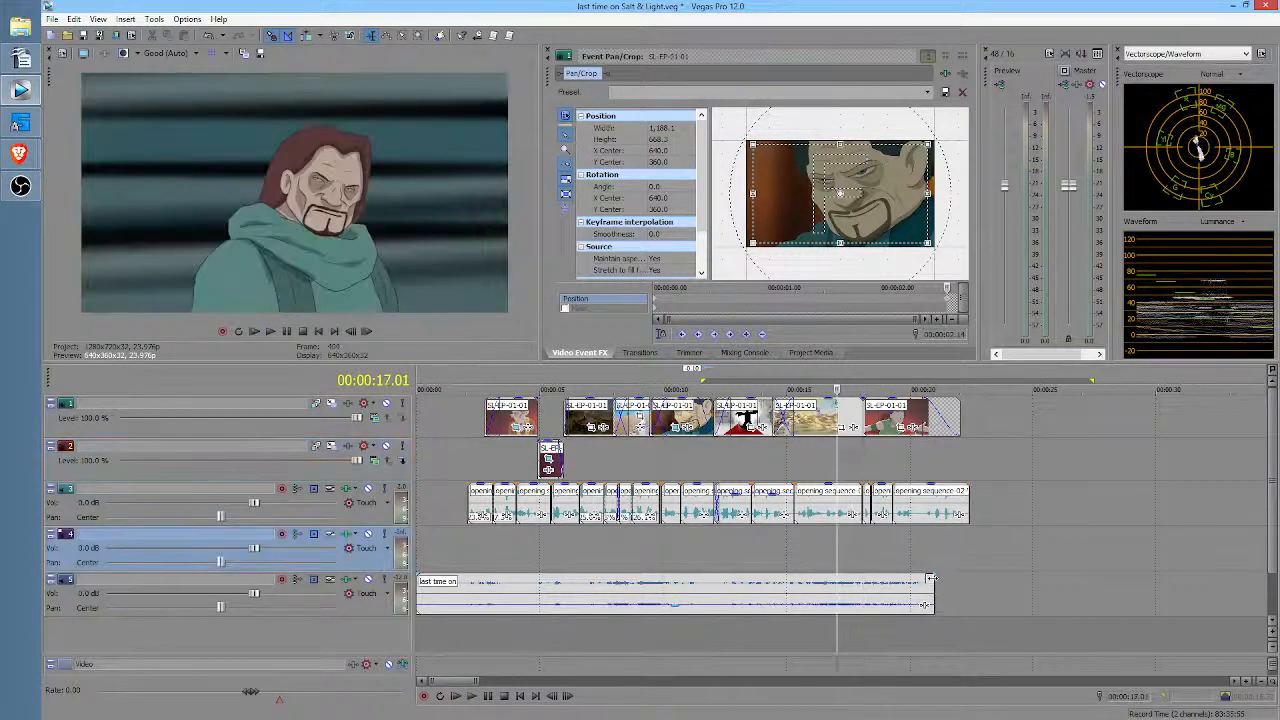
{"action": "left_click_drag", "start_coordinate": [937, 604], "coordinate": [905, 591]}
{"action": "left_click", "coordinate": [848, 605]}
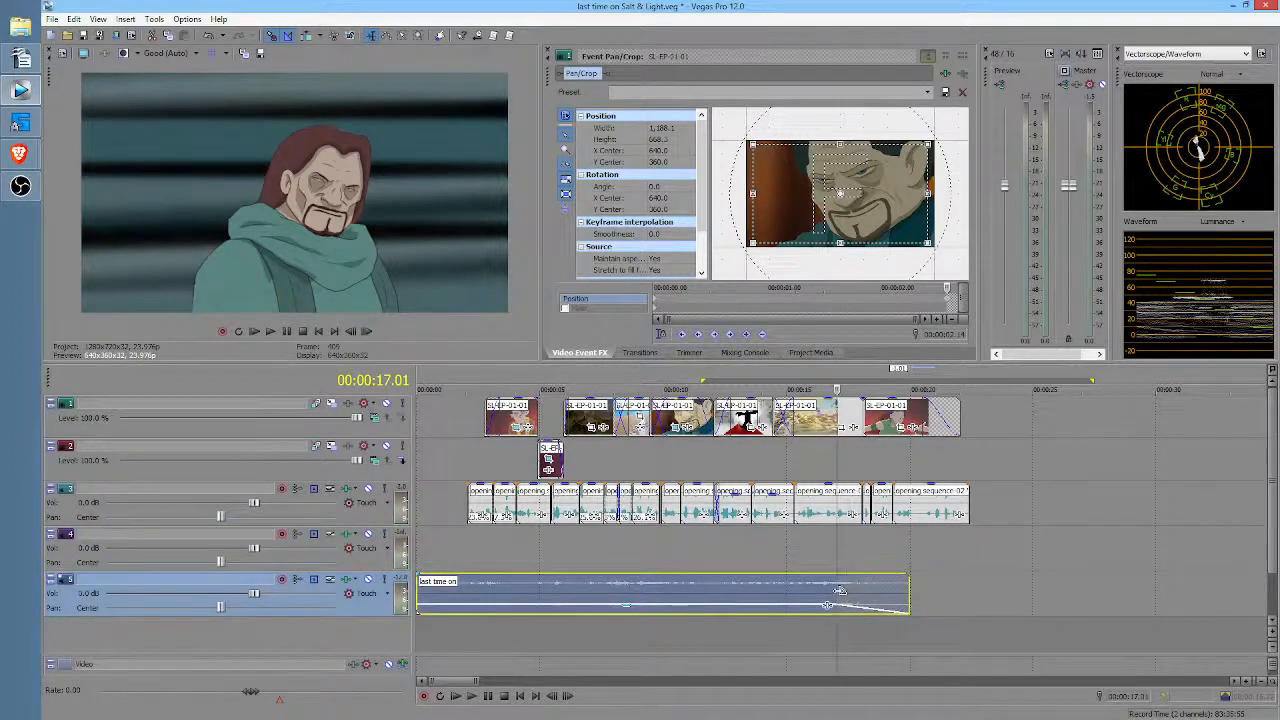
{"action": "left_click_drag", "start_coordinate": [827, 605], "coordinate": [851, 604]}
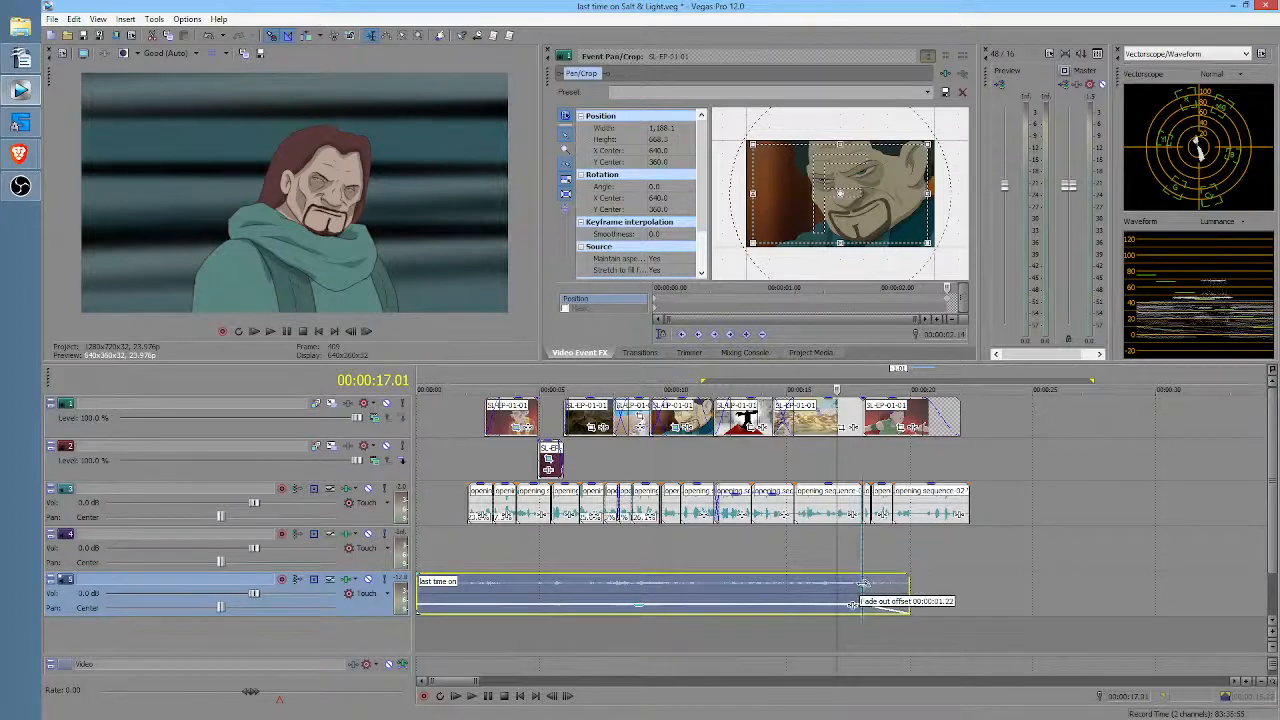
{"action": "left_click", "coordinate": [820, 544]}
{"action": "key", "text": "space"}
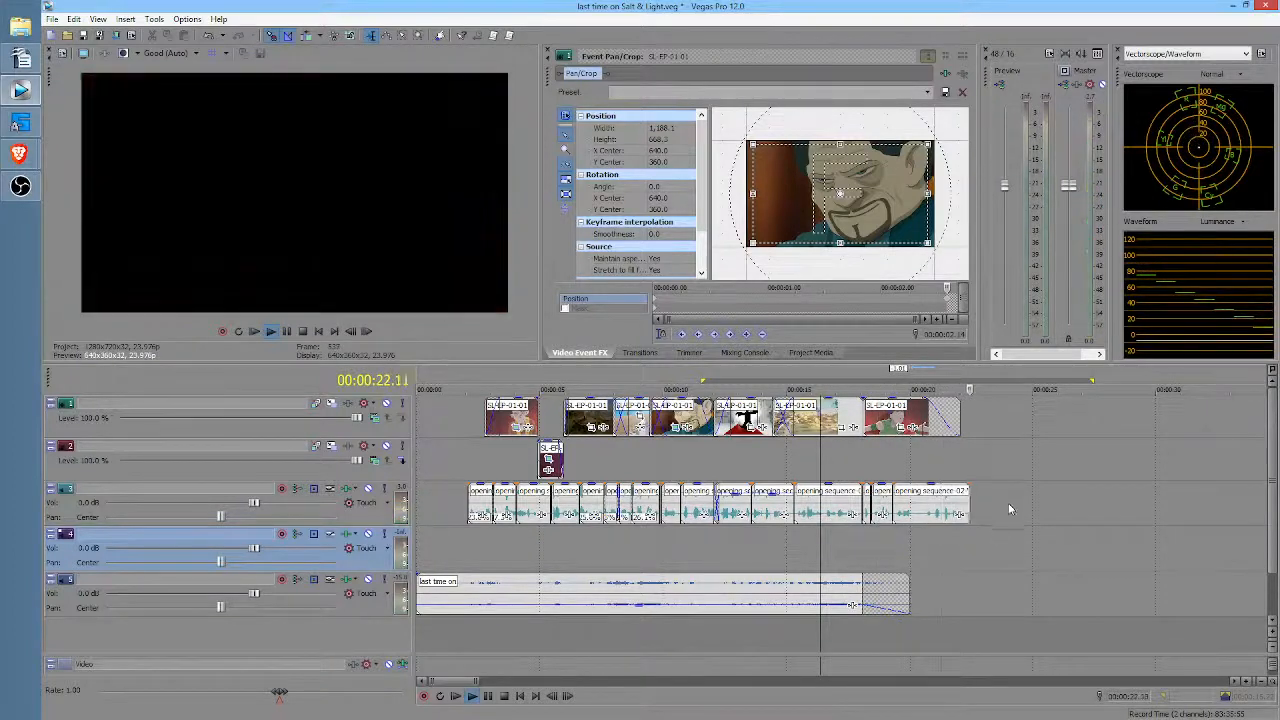
{"action": "key", "text": "space"}
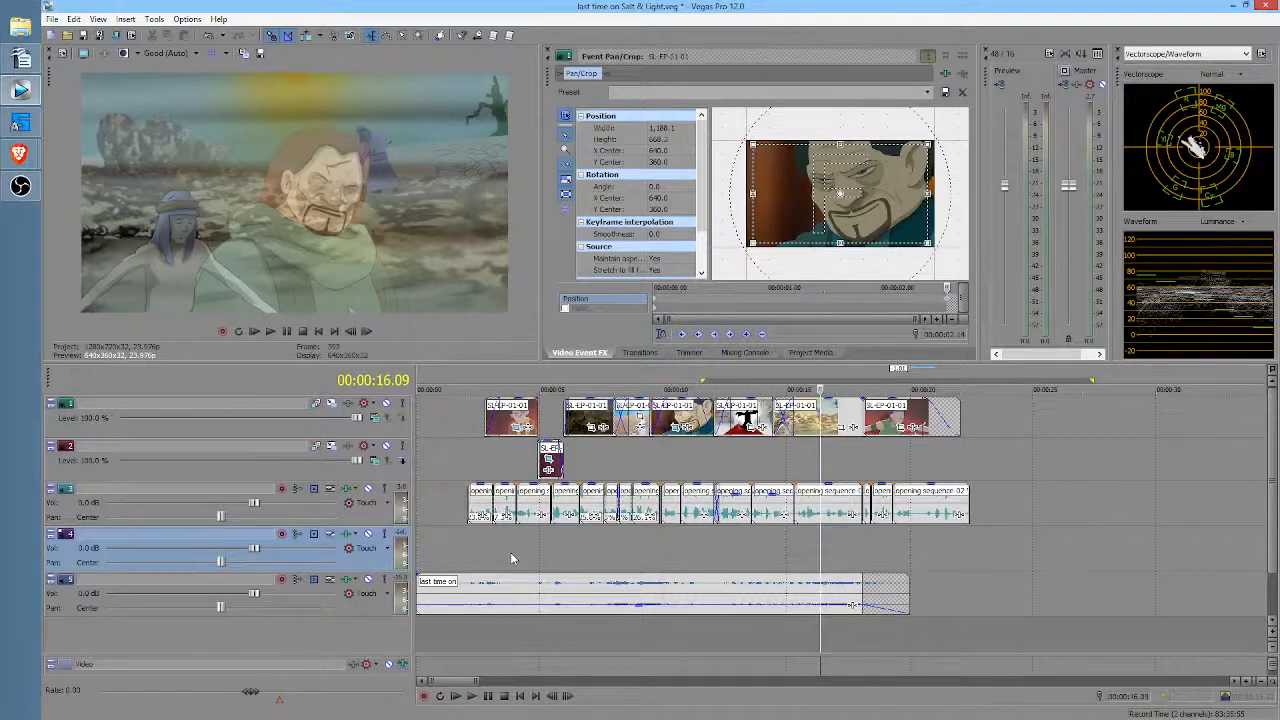
Step: Save the project and play the whole recap from the start of the timeline, checking where the last voice clip ends
{"action": "left_click", "coordinate": [435, 519]}
{"action": "key", "text": "ctrl+Home"}
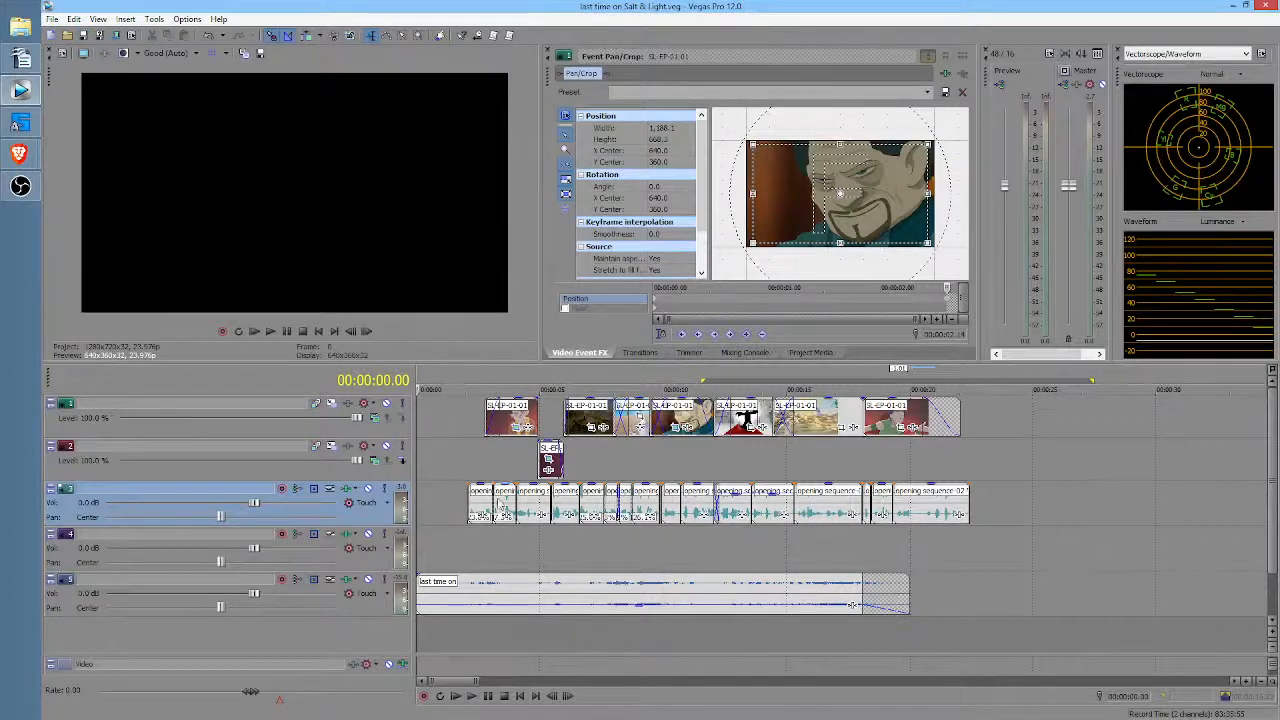
{"action": "key", "text": "space"}
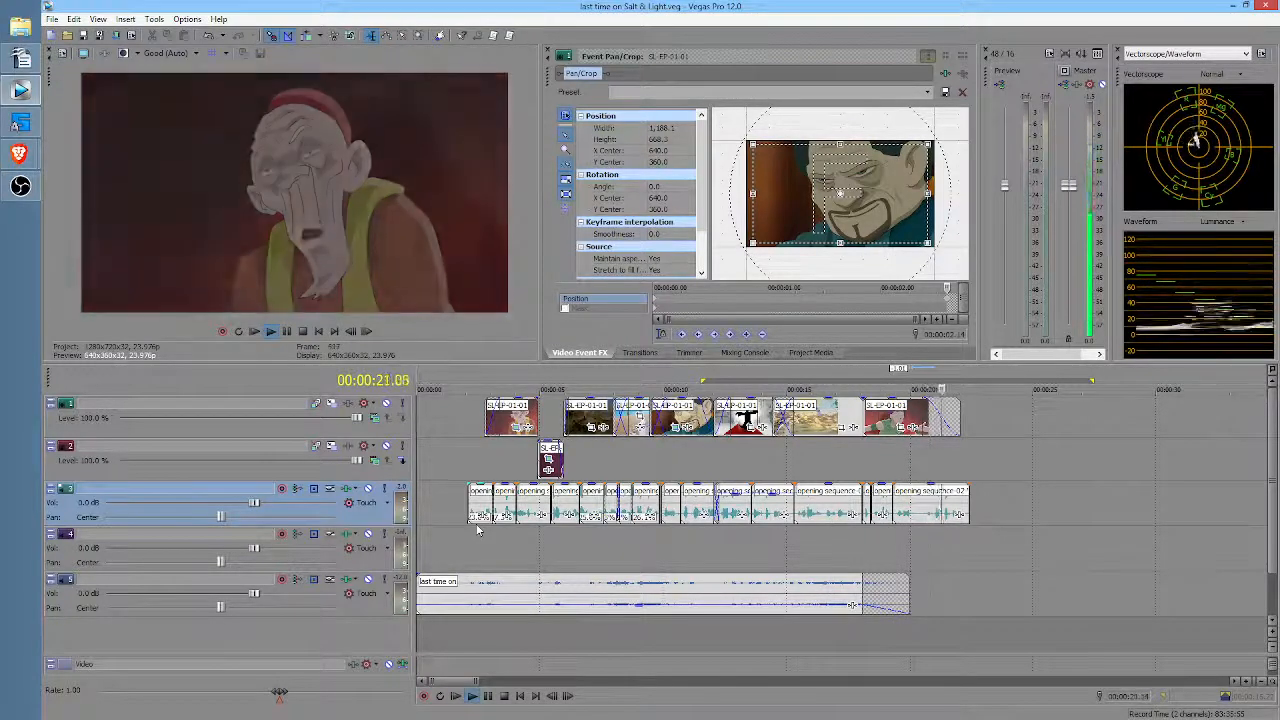
{"action": "key", "text": "space"}
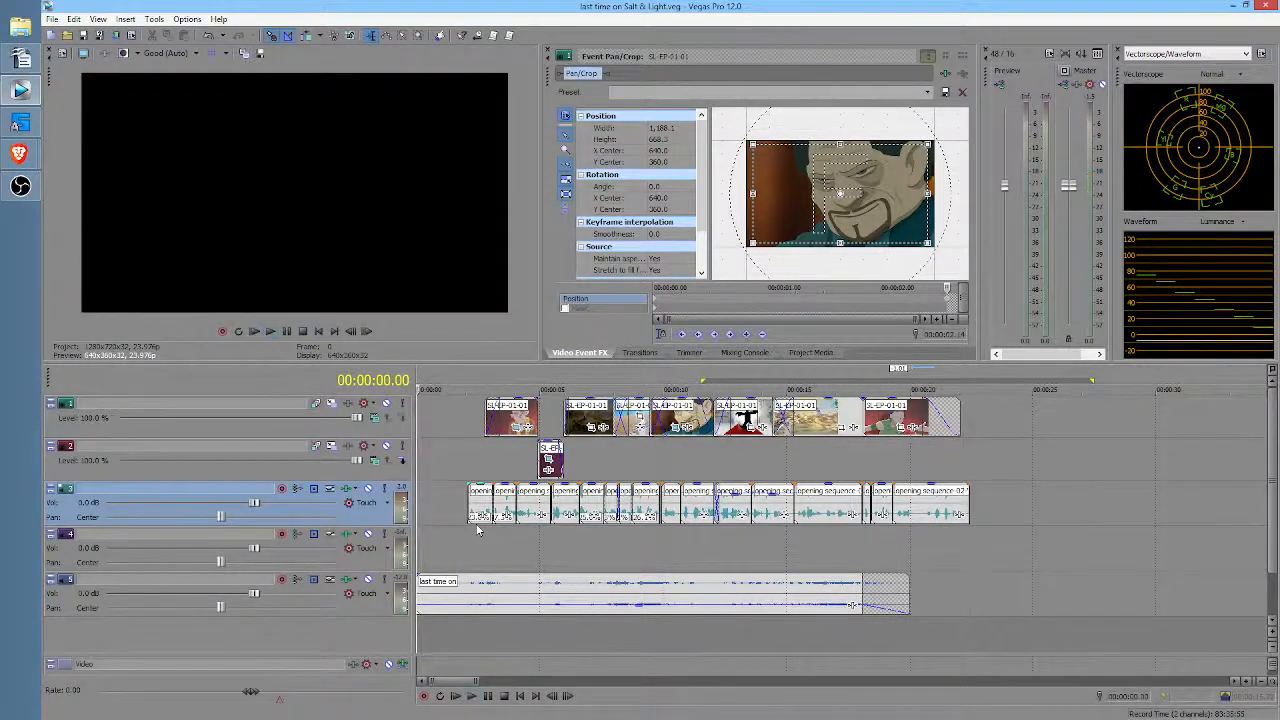
{"action": "left_click", "coordinate": [965, 457]}
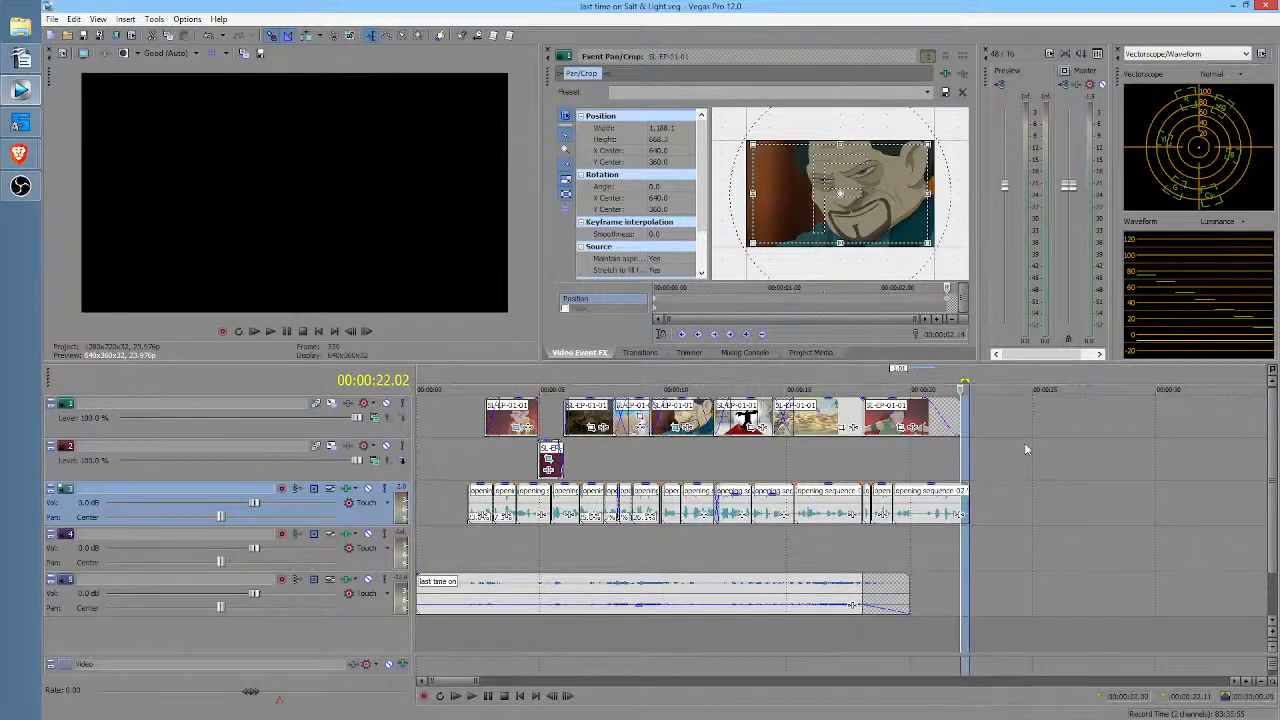
{"action": "left_click", "coordinate": [1025, 449]}
{"action": "left_click", "coordinate": [969, 444]}
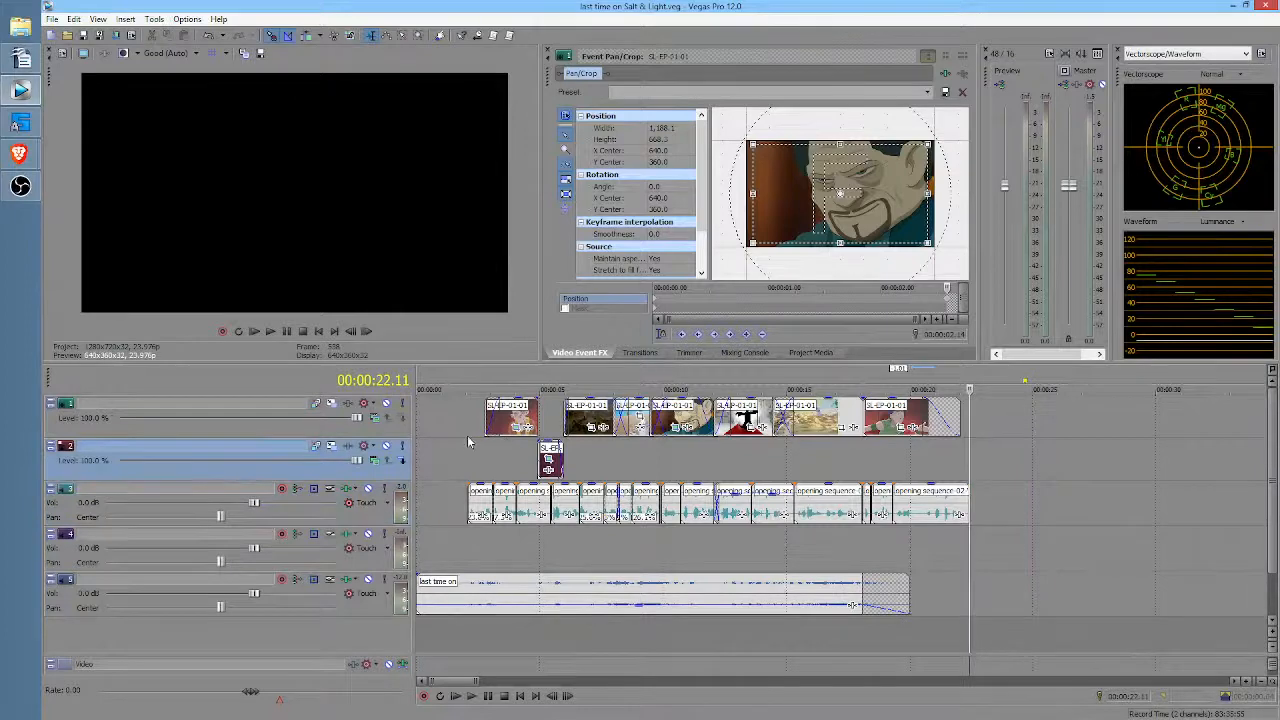
Step: Move the first voice clip about 1.2 seconds earlier, ripple all following voice and video events with it, and play the opening
{"action": "left_click", "coordinate": [420, 414]}
{"action": "key", "text": "space"}
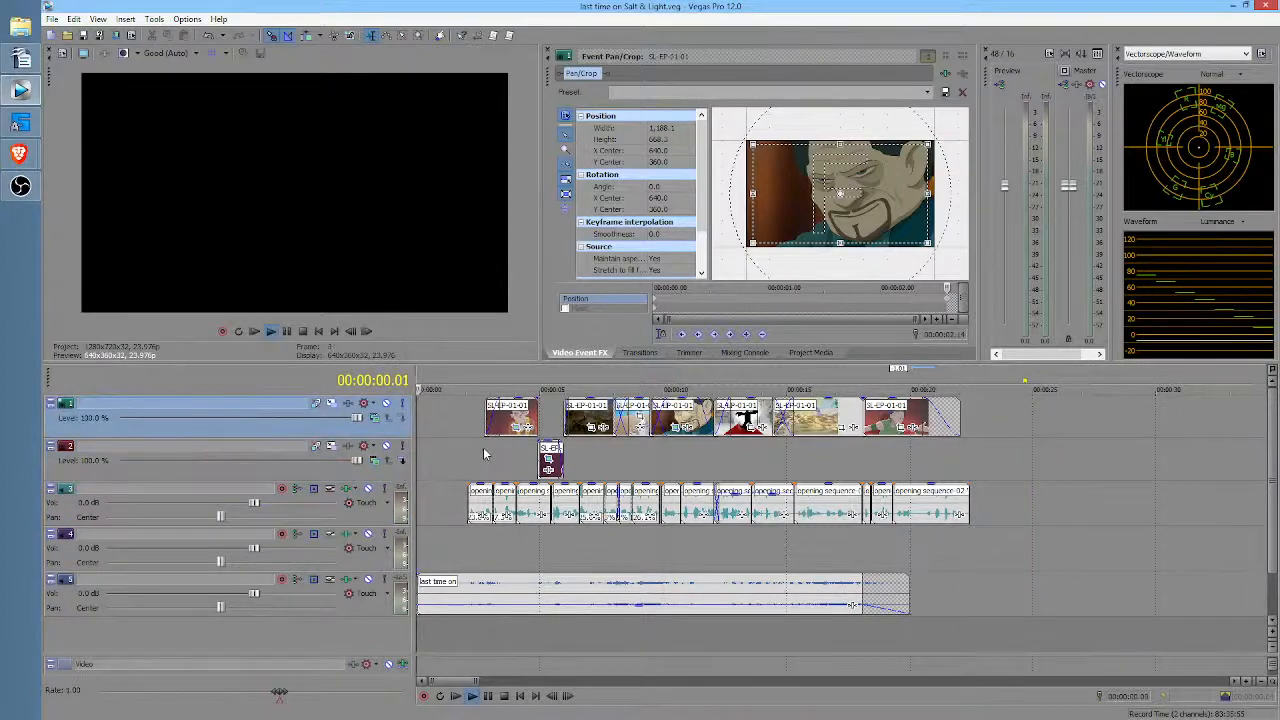
{"action": "key", "text": "space"}
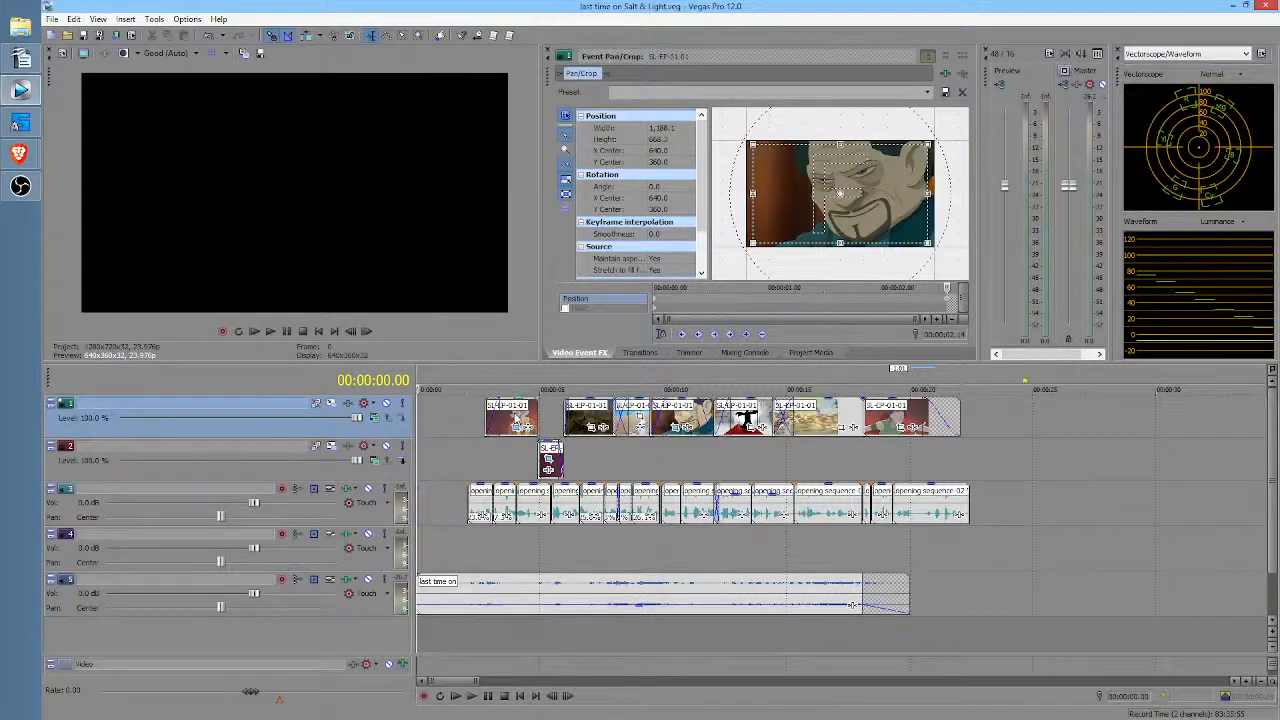
{"action": "left_click_drag", "start_coordinate": [486, 503], "coordinate": [456, 504]}
{"action": "key", "text": "ctrl+shift+f"}
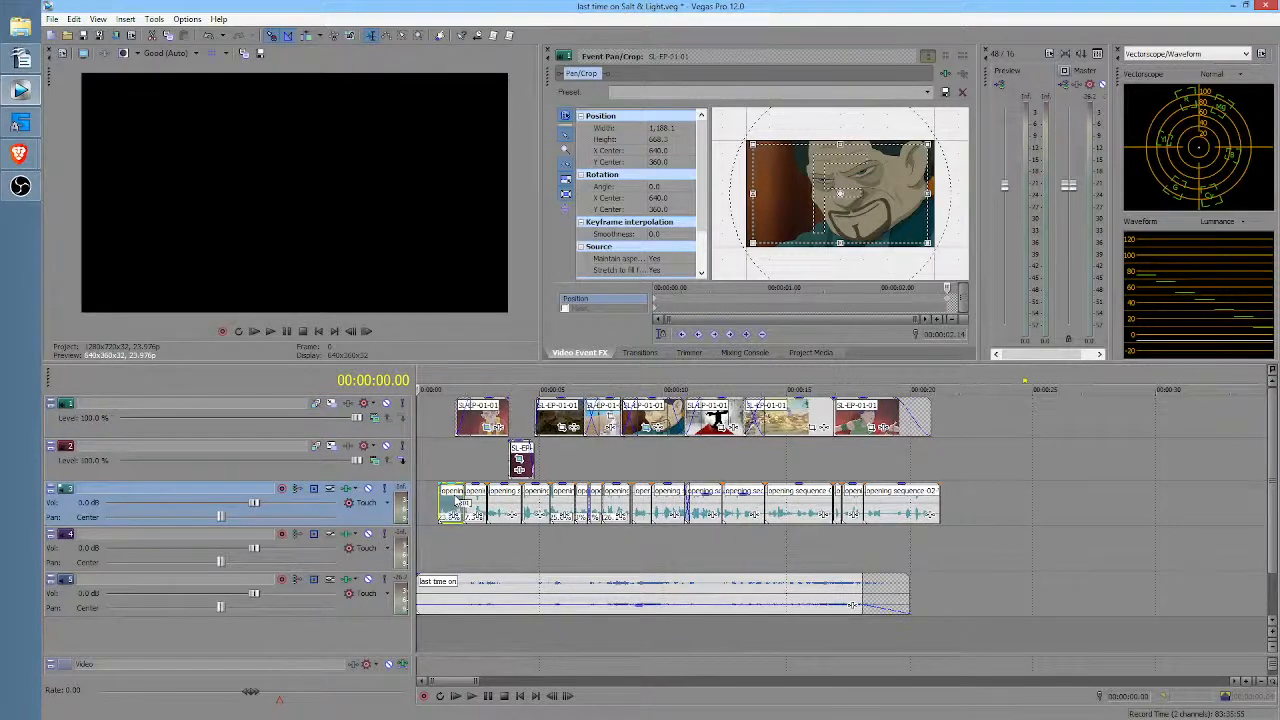
{"action": "key", "text": "space"}
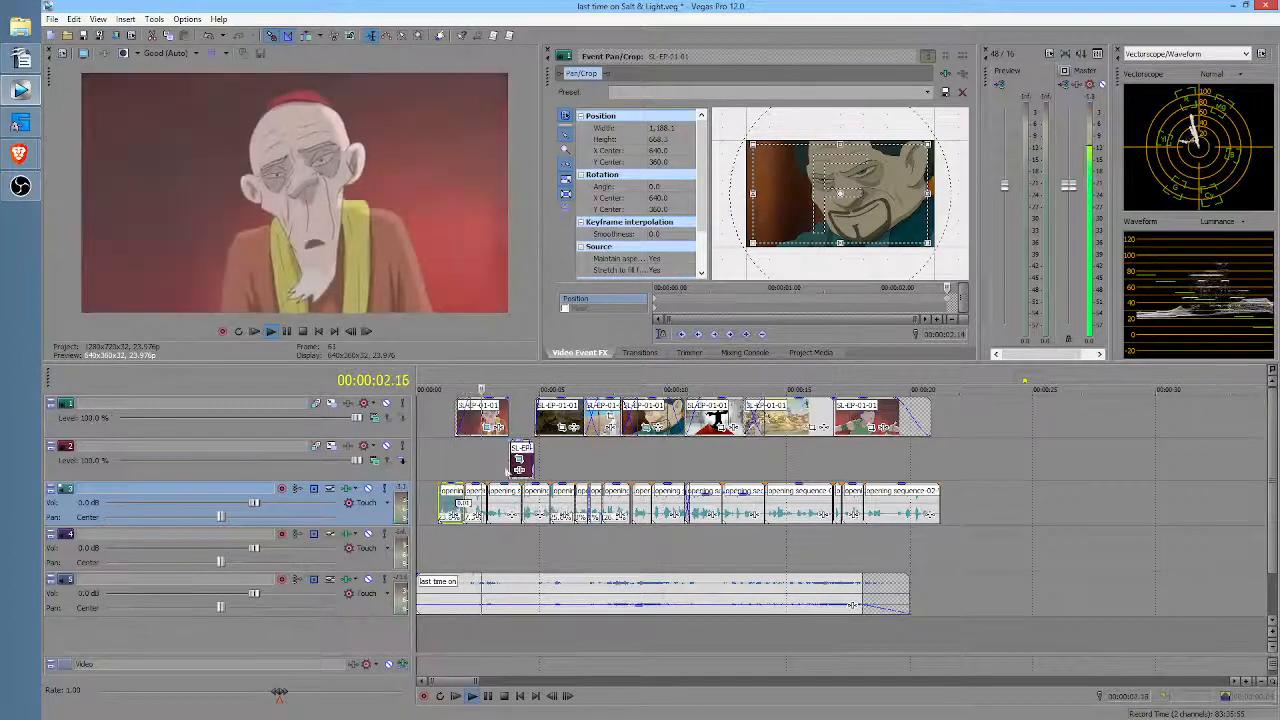
{"action": "key", "text": "space"}
Step: Save the project with the shifted recap
{"action": "right_click", "coordinate": [432, 420]}
{"action": "left_click", "coordinate": [488, 615]}
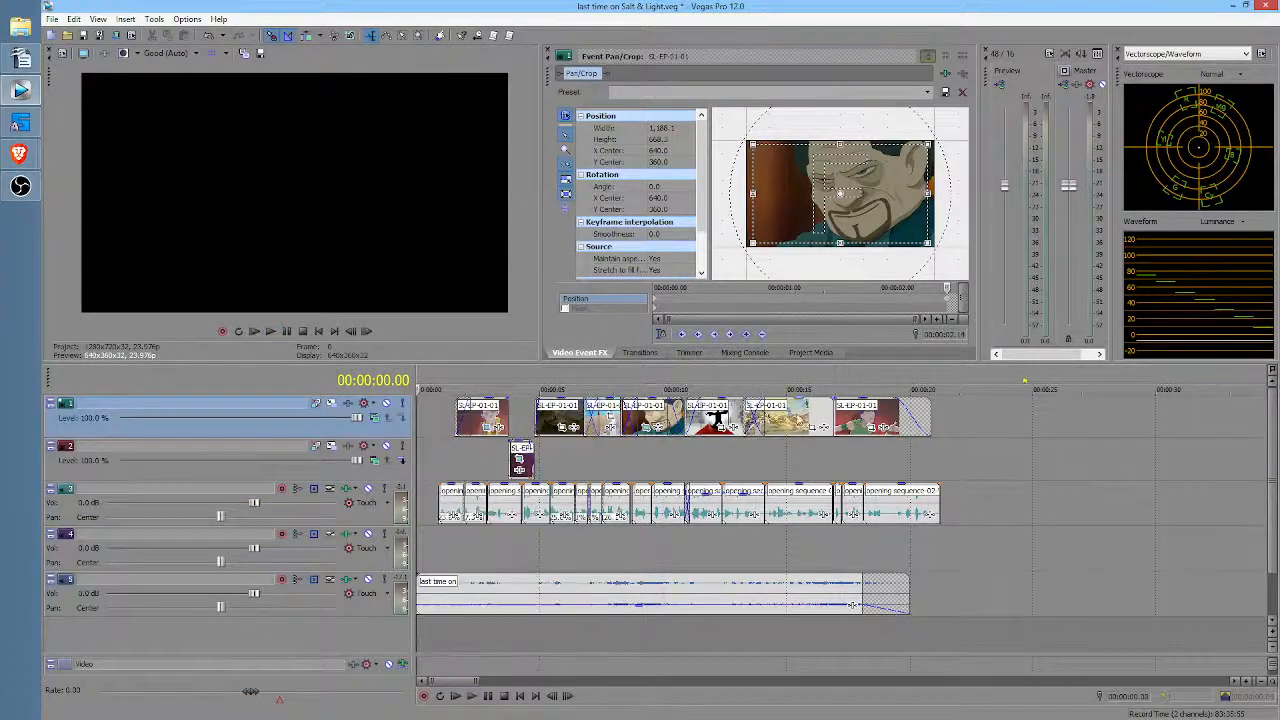
{"action": "left_click", "coordinate": [83, 36]}
{"action": "right_click", "coordinate": [430, 417]}
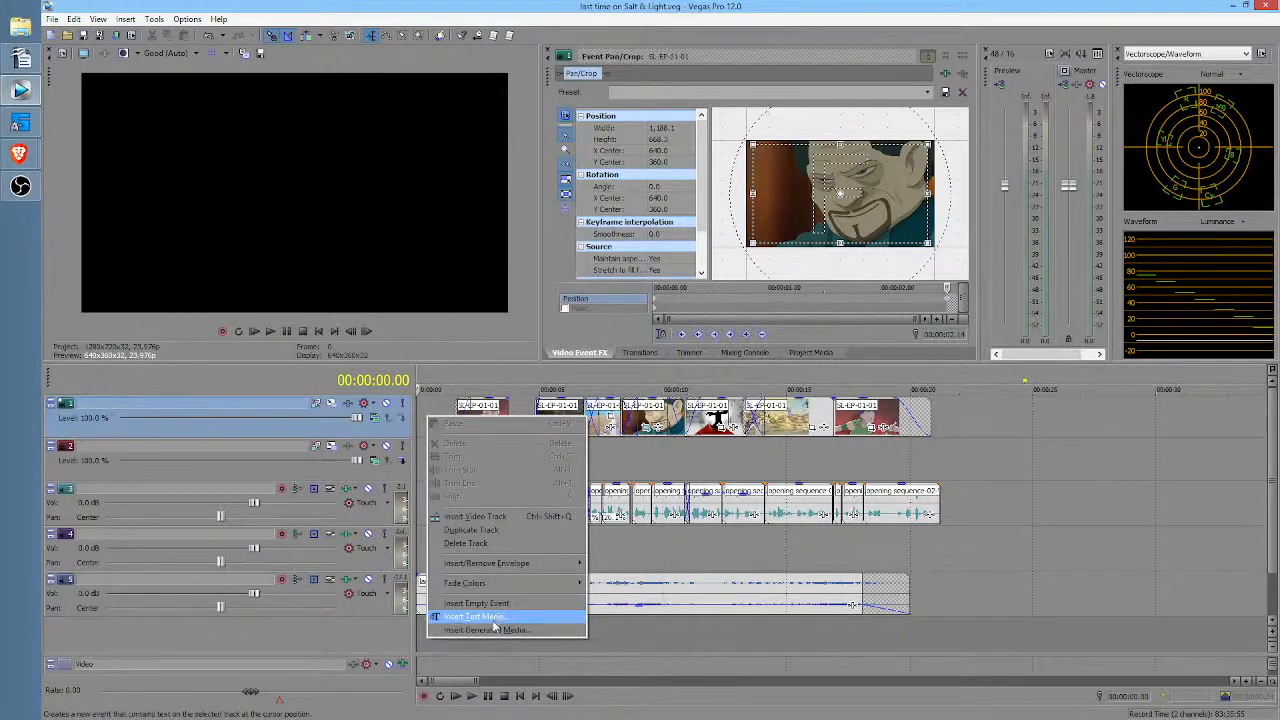
{"action": "left_click", "coordinate": [493, 630]}
{"action": "key", "text": "Escape"}
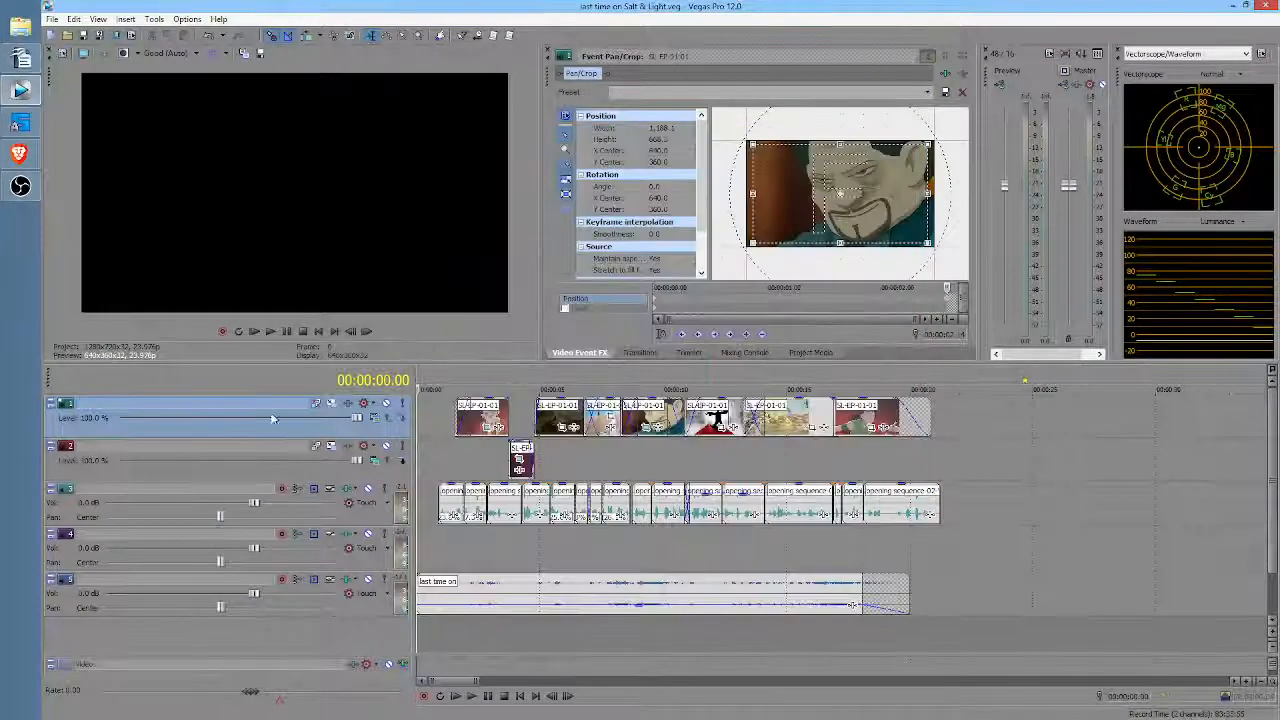
Step: Insert a new video track above the existing tracks and add a (Legacy) Text media event at its start
{"action": "right_click", "coordinate": [268, 408]}
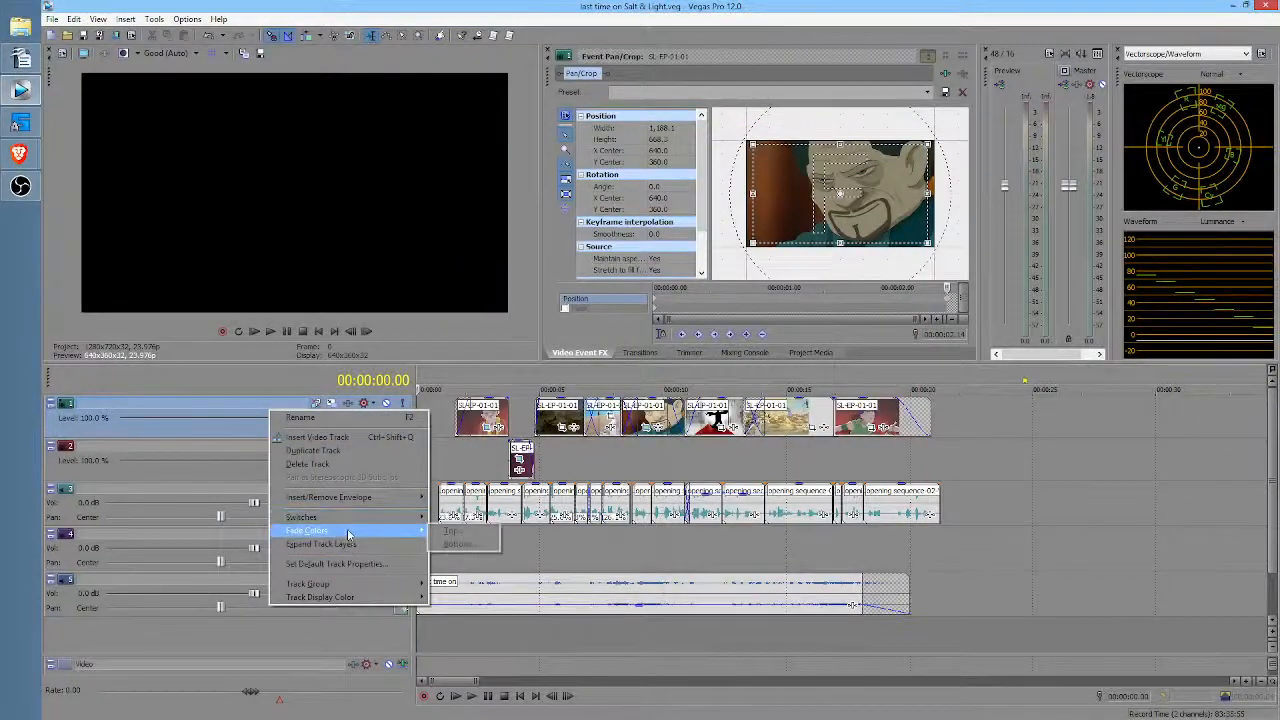
{"action": "left_click", "coordinate": [320, 437]}
{"action": "right_click", "coordinate": [437, 416]}
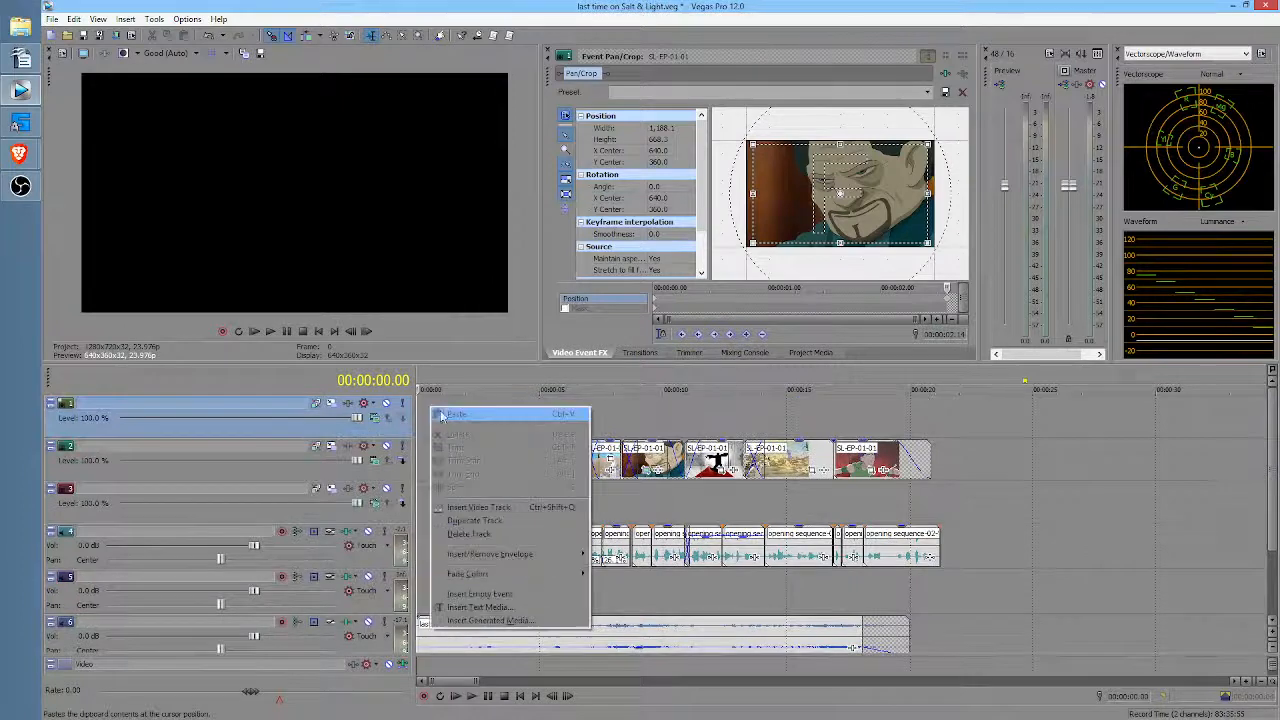
{"action": "left_click", "coordinate": [511, 621]}
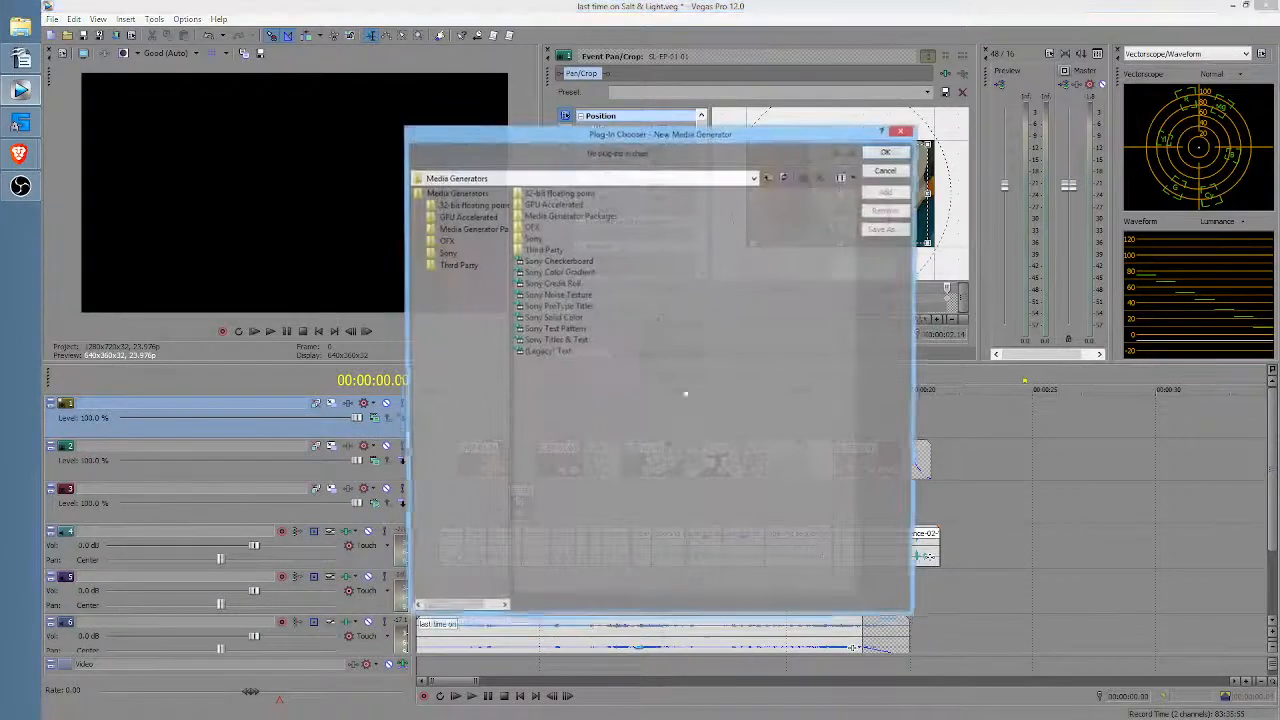
{"action": "double_click", "coordinate": [545, 355]}
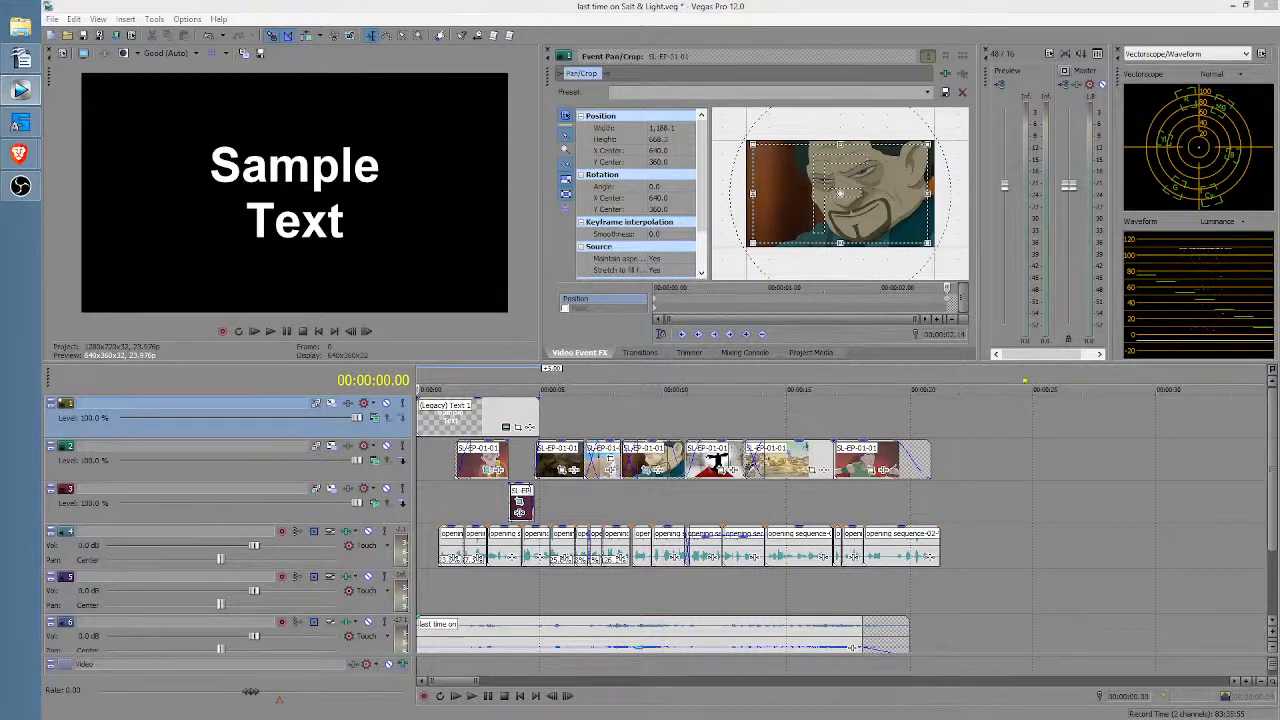
Step: Replace the sample text with the two-line title "Previously on" / "Salt & Light"
{"action": "type", "text": "P"}
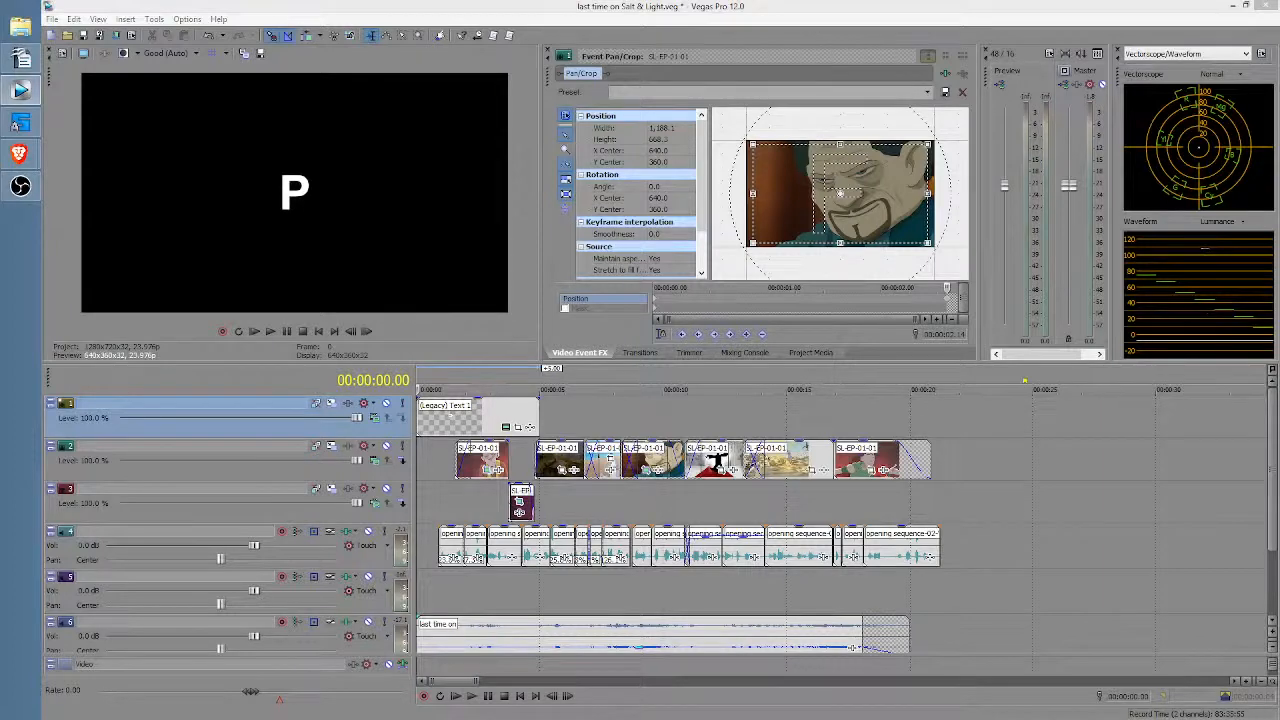
{"action": "type", "text": "reviously"}
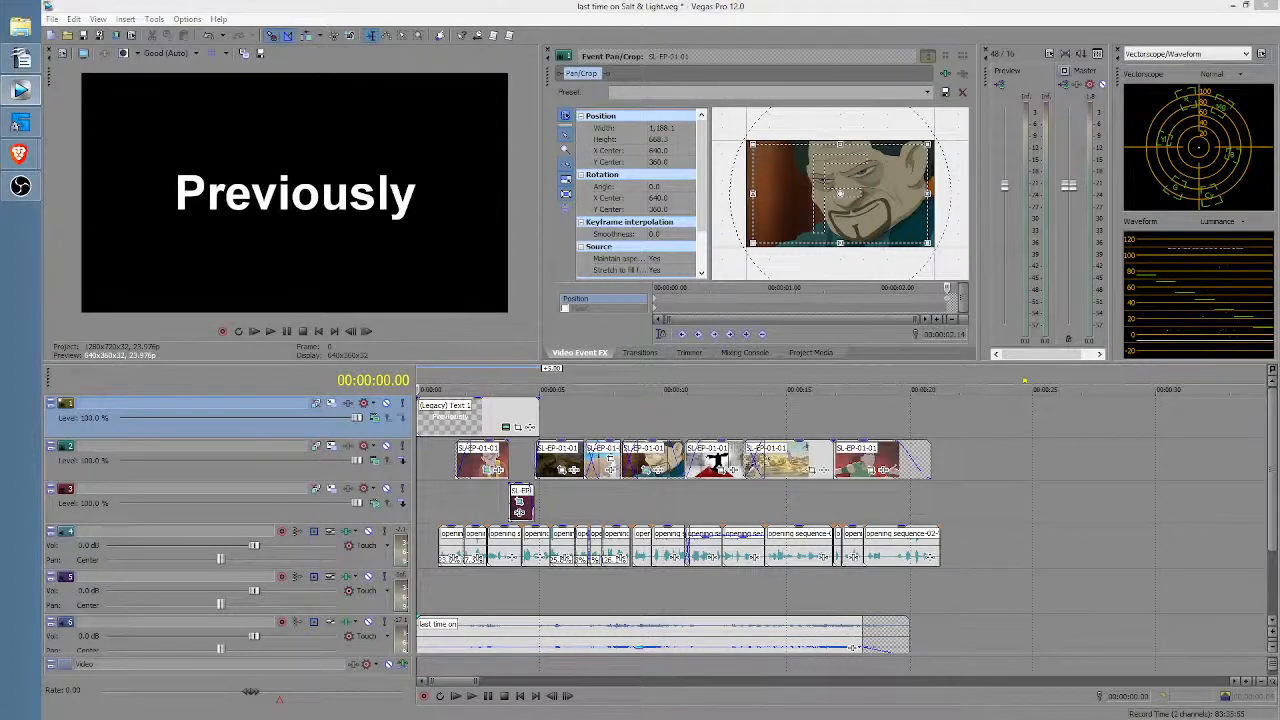
{"action": "key", "text": "Return"}
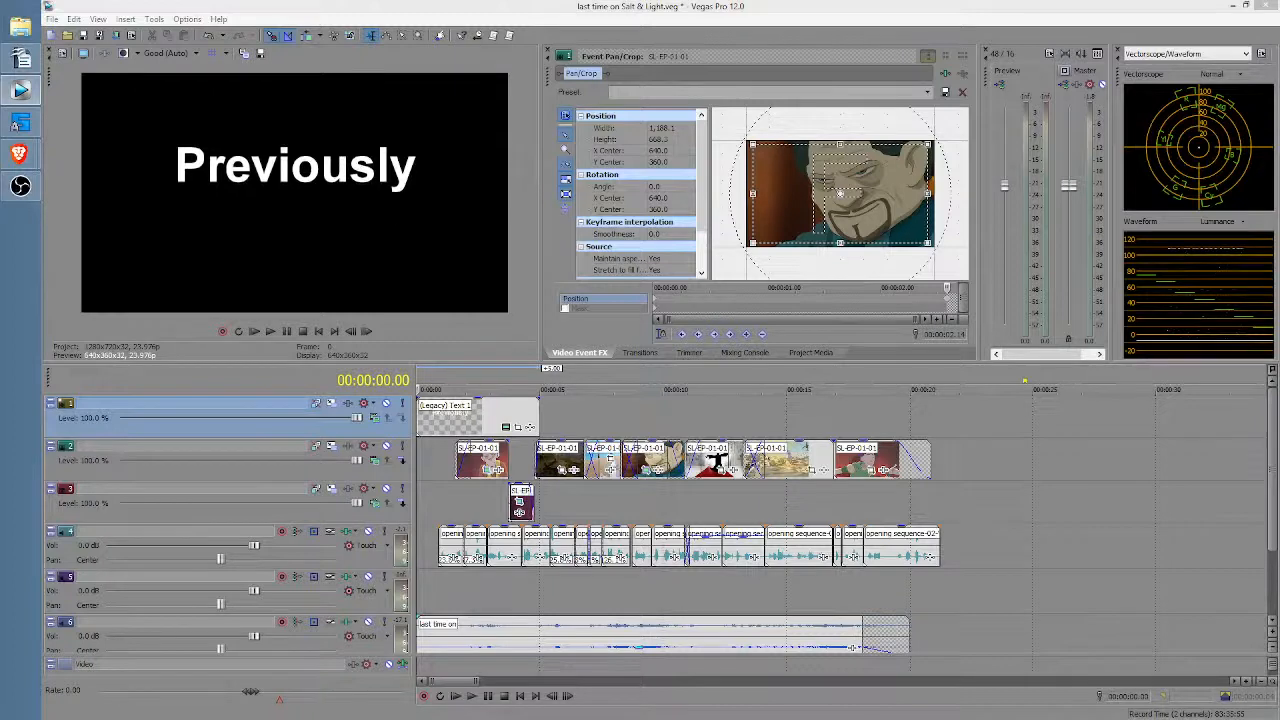
{"action": "key", "text": "BackSpace"}
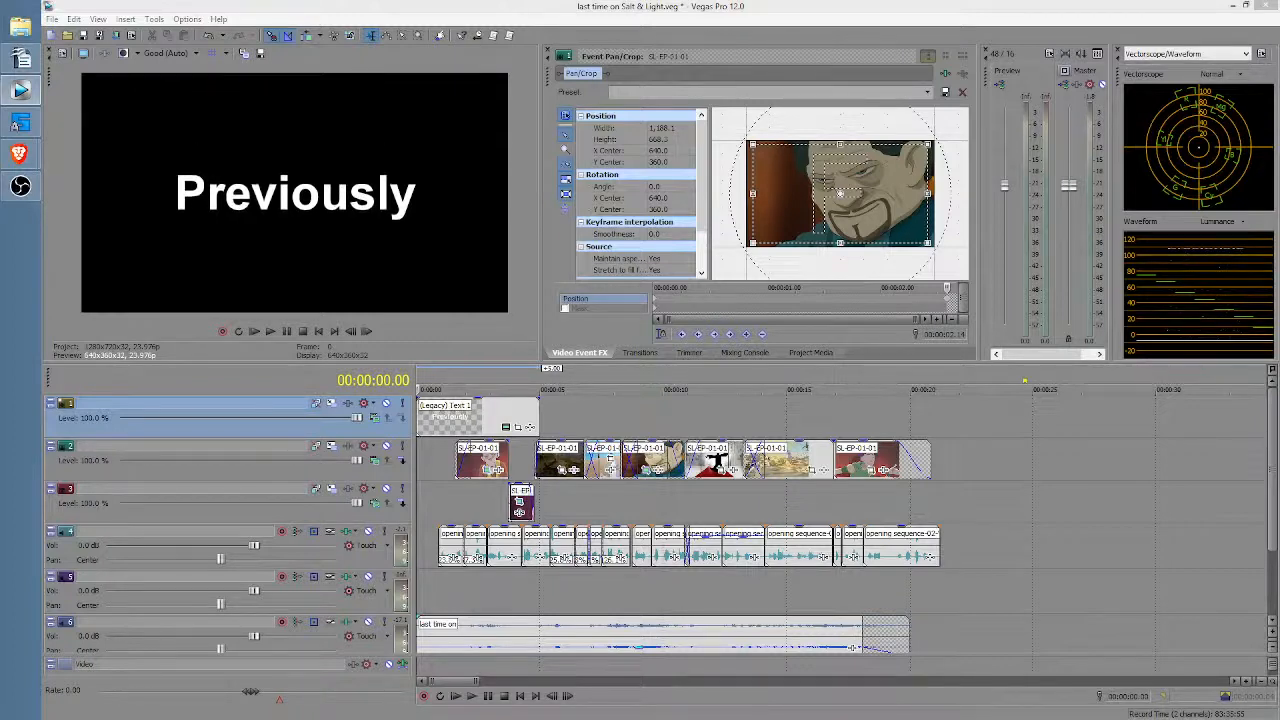
{"action": "type", "text": "on"}
{"action": "key", "text": "Return"}
{"action": "type", "text": "Salt"}
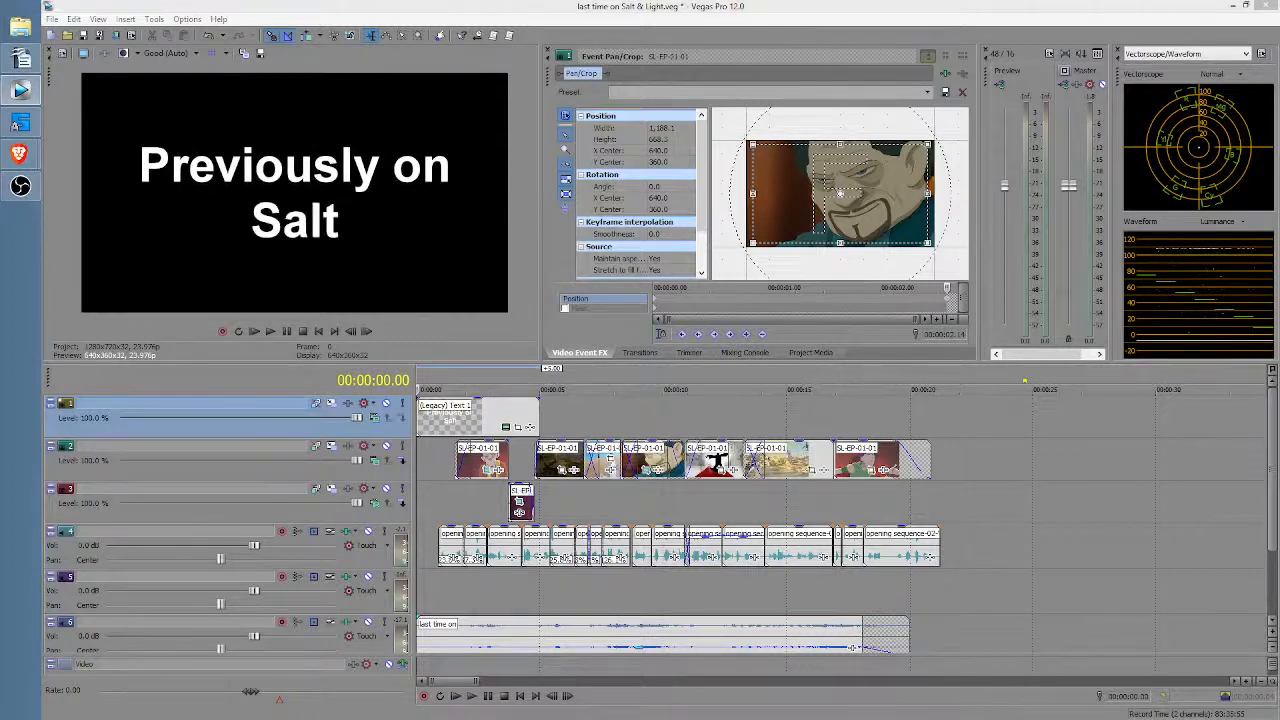
{"action": "type", "text": " & Light"}
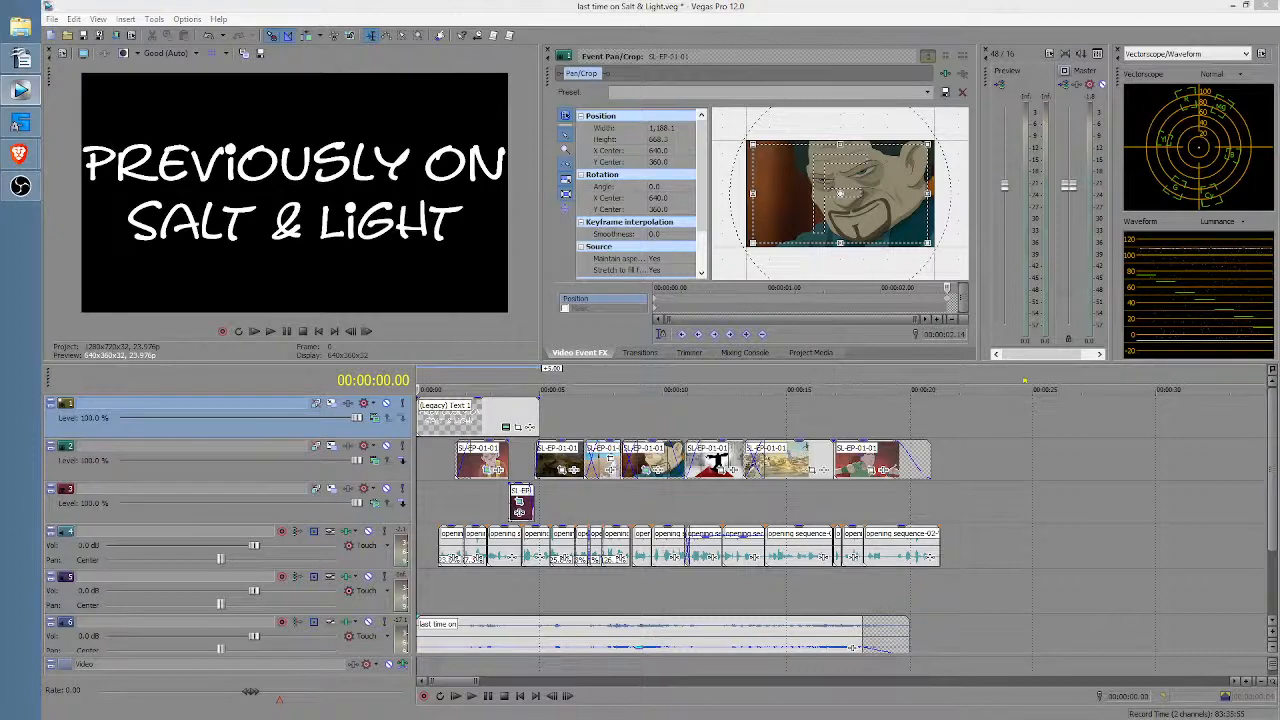
Step: Step through the available fonts one by one, previewing the "Previously on Salt & Light" title in each to find a suitable typeface
{"action": "key", "text": "Down"}
{"action": "key", "text": "Down"}
{"action": "key", "text": "Down"}
{"action": "key", "text": "Down"}
{"action": "key", "text": "Down"}
{"action": "key", "text": "Down"}
{"action": "key", "text": "Down"}
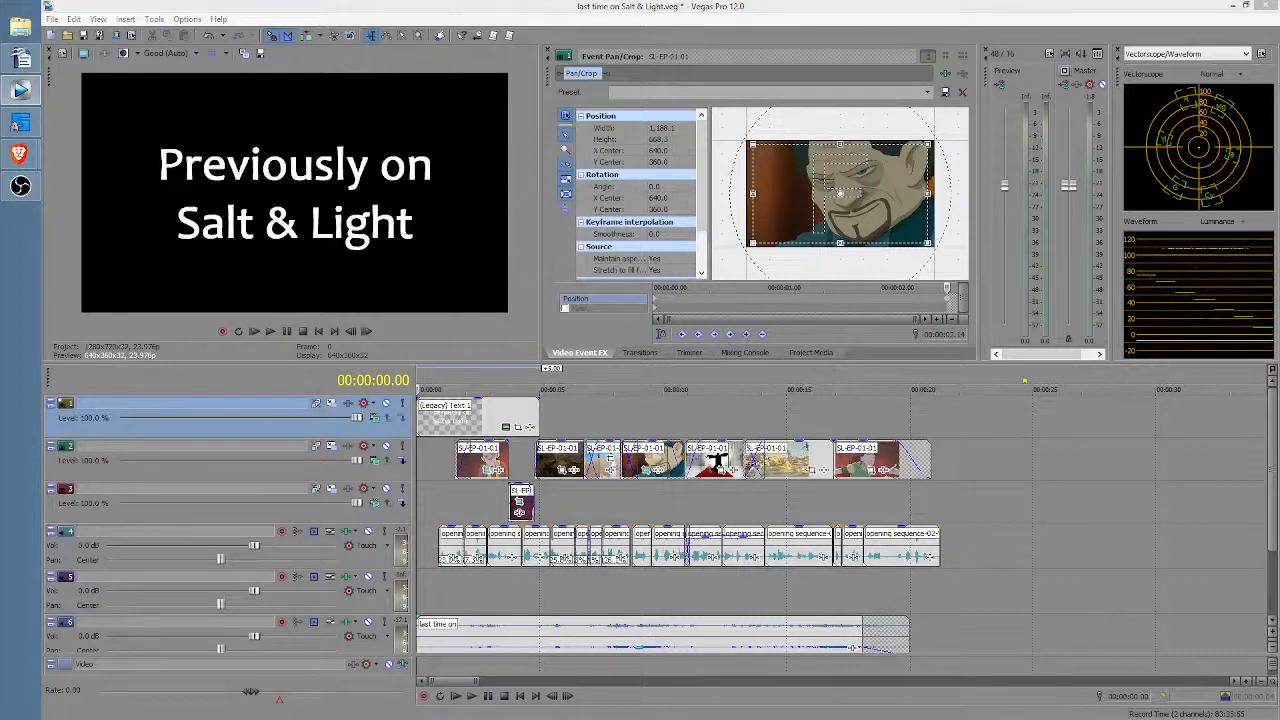
{"action": "key", "text": "Down"}
{"action": "key", "text": "Down"}
{"action": "key", "text": "Down"}
{"action": "key", "text": "Down"}
{"action": "key", "text": "Down"}
{"action": "key", "text": "Down"}
{"action": "key", "text": "Down"}
{"action": "key", "text": "Down"}
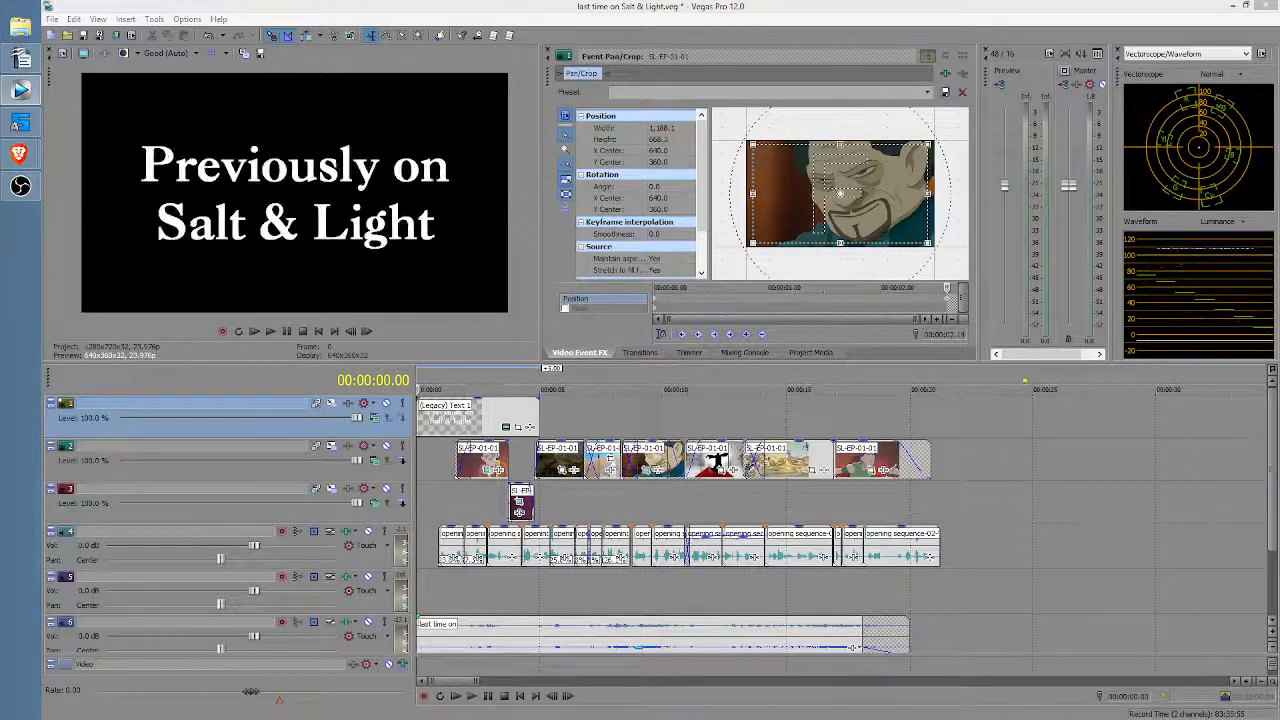
{"action": "key", "text": "Down"}
{"action": "key", "text": "Down"}
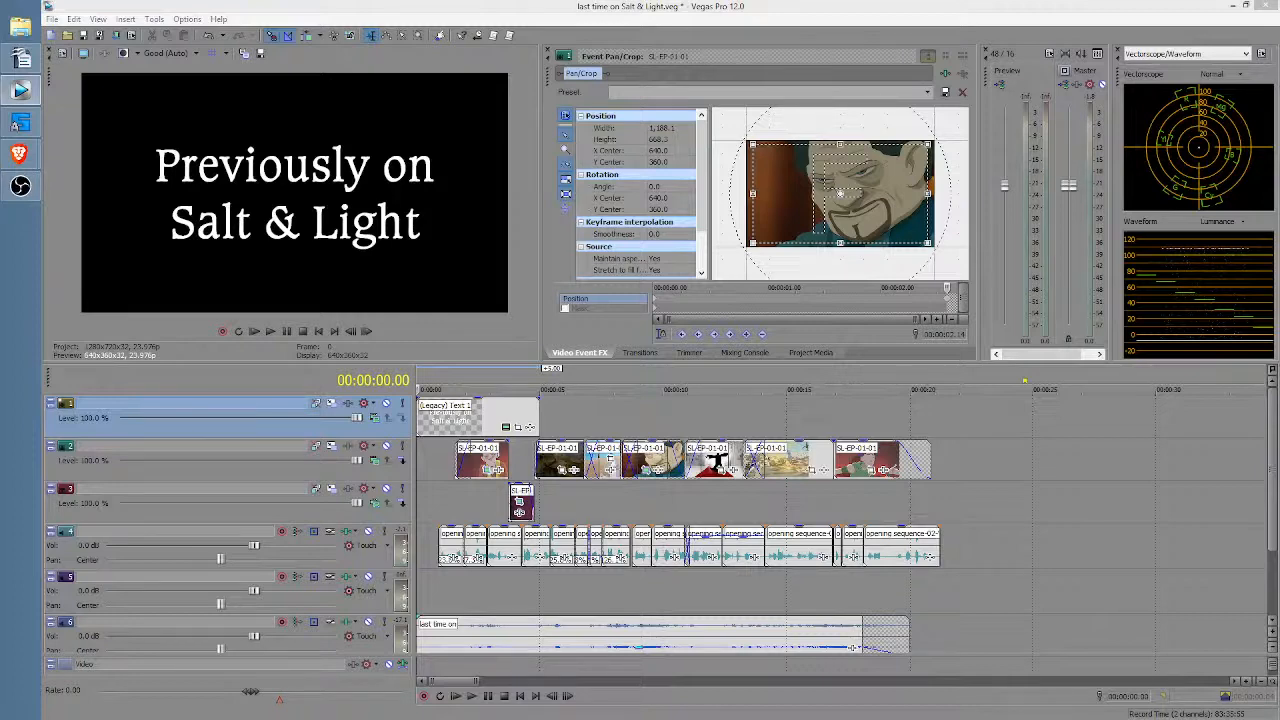
{"action": "key", "text": "Down"}
{"action": "key", "text": "Down"}
{"action": "key", "text": "Down"}
{"action": "key", "text": "Down"}
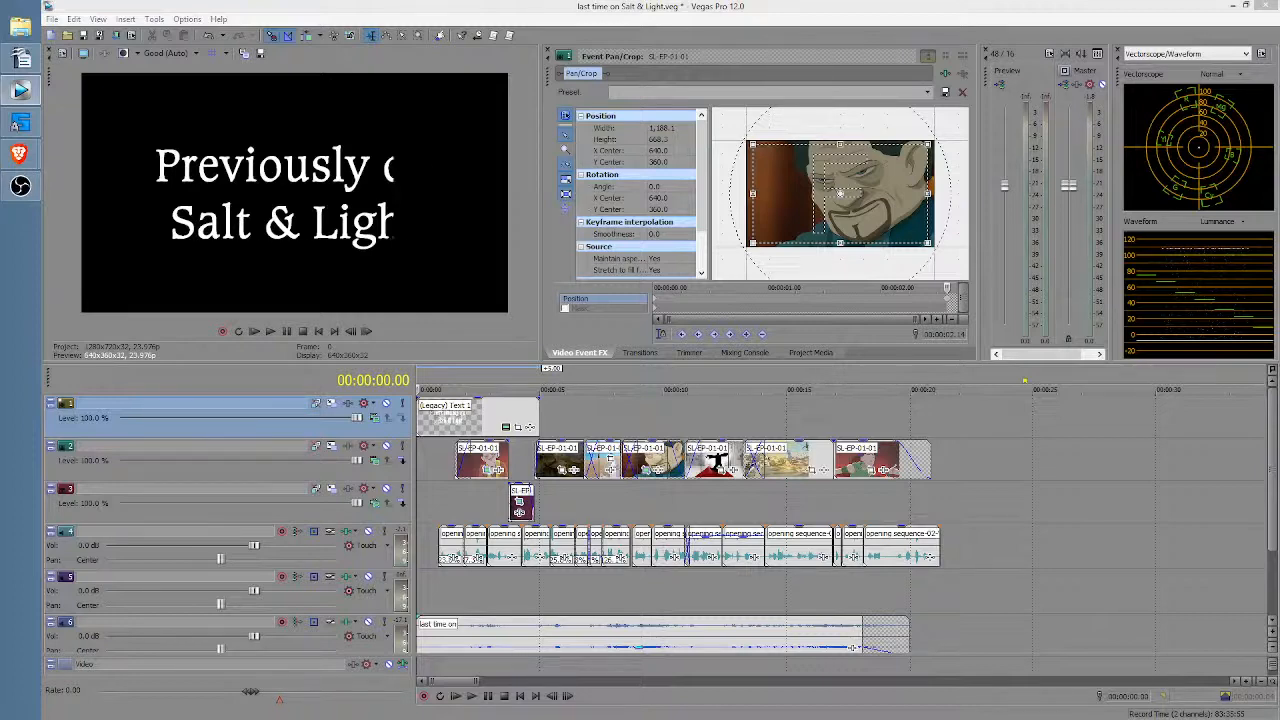
{"action": "key", "text": "Down"}
{"action": "key", "text": "Down"}
{"action": "key", "text": "Down"}
{"action": "key", "text": "Down"}
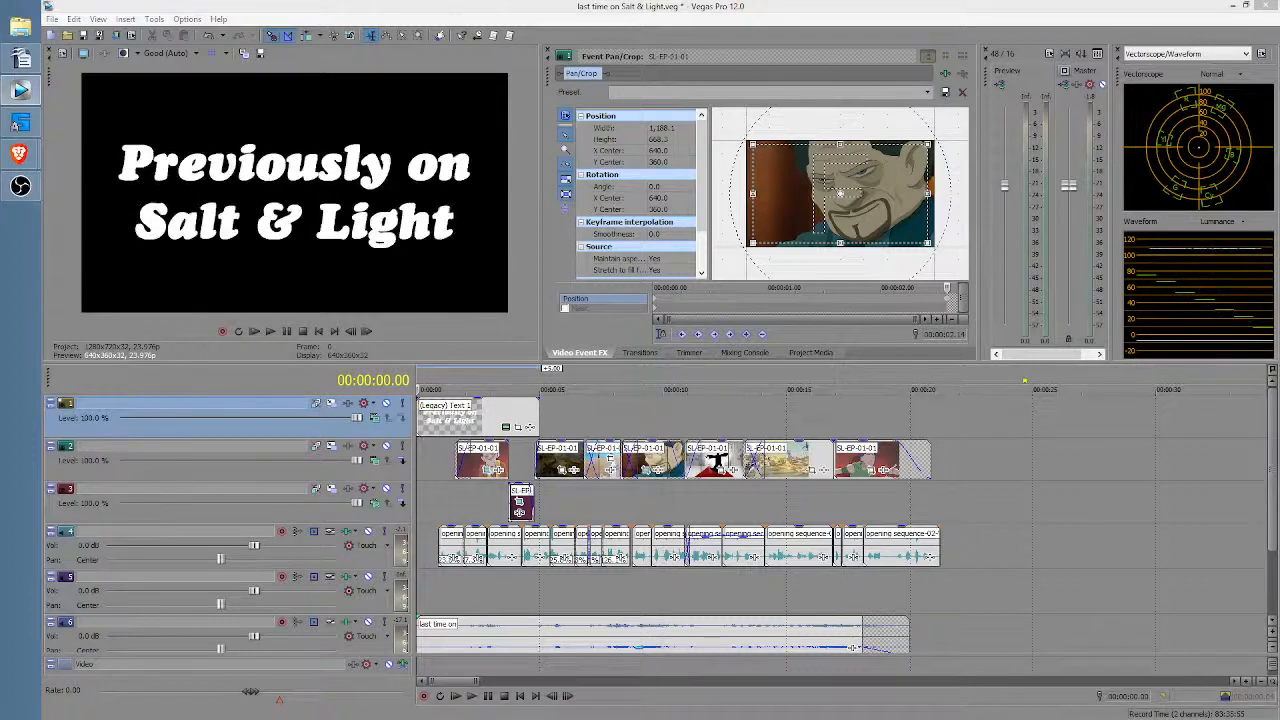
{"action": "key", "text": "Down"}
{"action": "key", "text": "Down"}
{"action": "key", "text": "Down"}
{"action": "key", "text": "Down"}
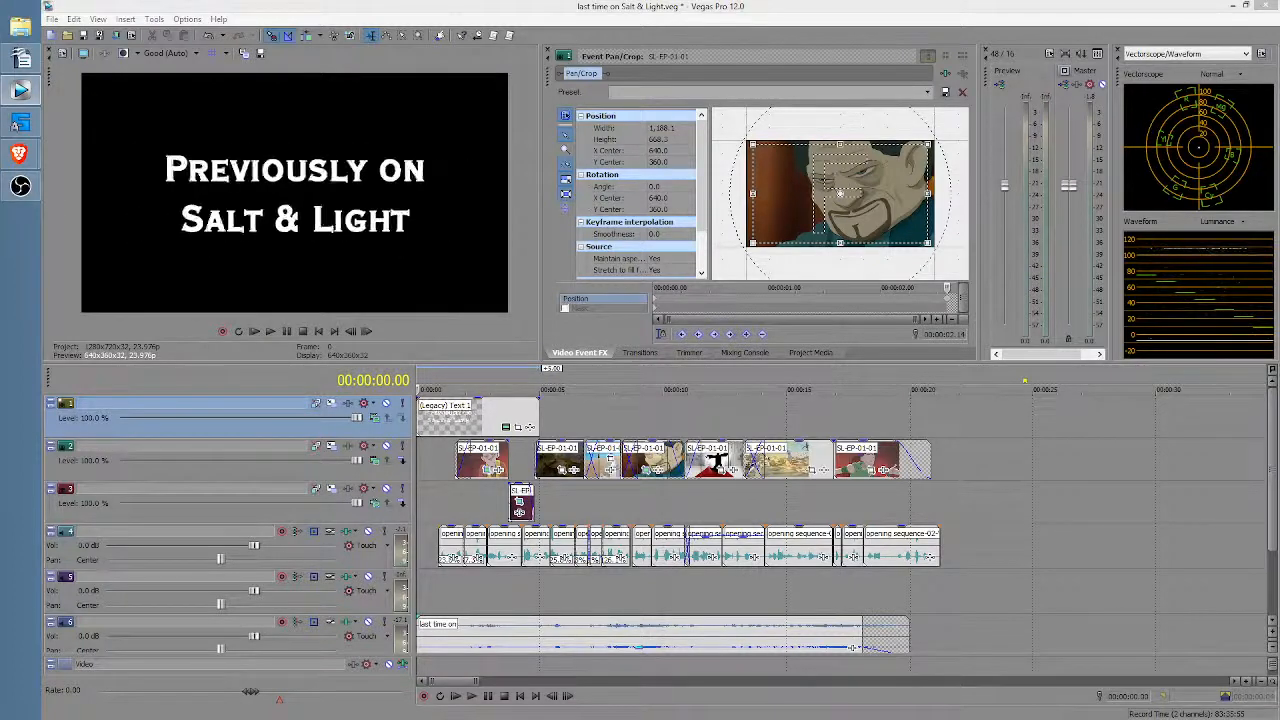
{"action": "key", "text": "Down"}
{"action": "key", "text": "Down"}
{"action": "key", "text": "Down"}
{"action": "key", "text": "Down"}
{"action": "key", "text": "Down"}
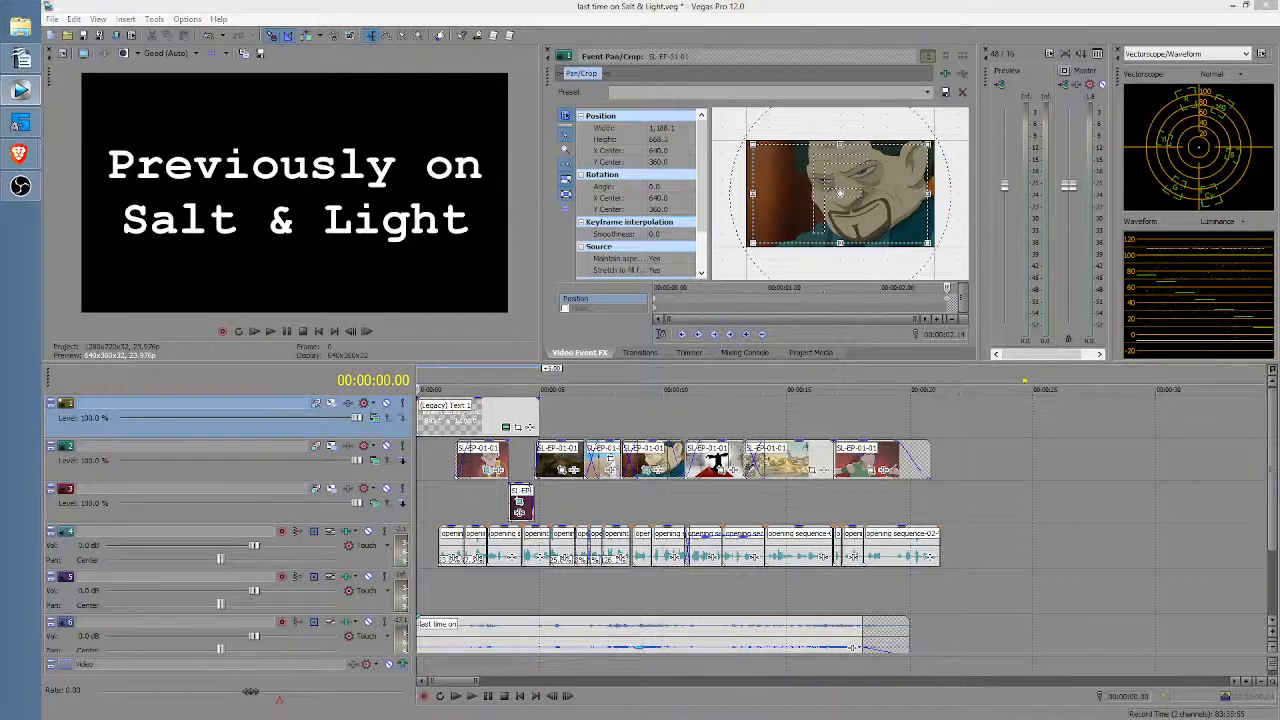
{"action": "key", "text": "Down"}
{"action": "key", "text": "Down"}
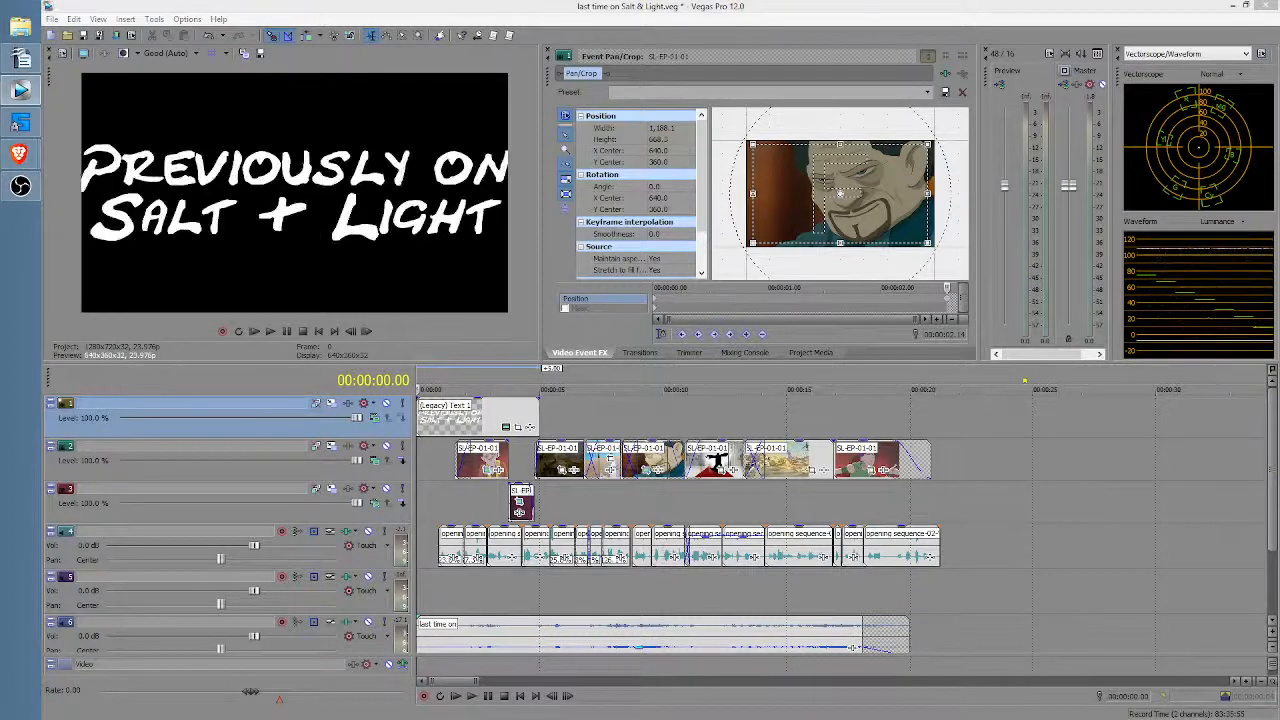
{"action": "key", "text": "Down"}
{"action": "key", "text": "Down"}
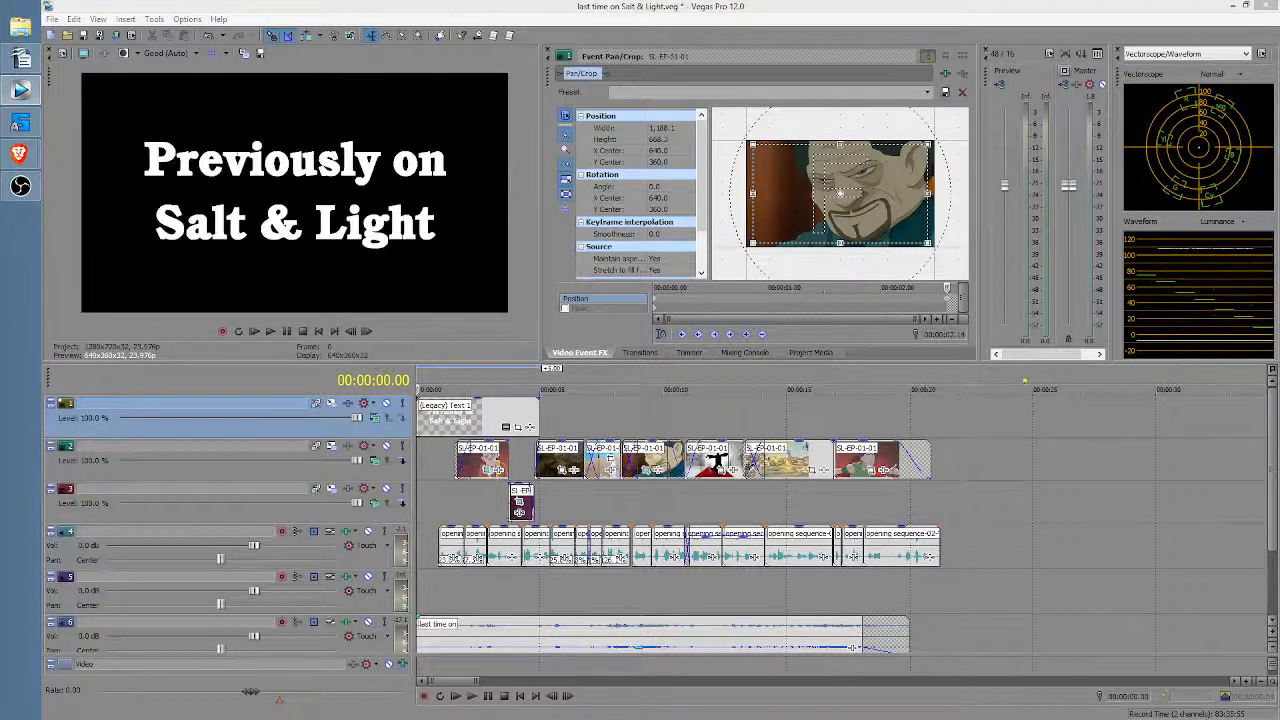
{"action": "key", "text": "Down"}
{"action": "key", "text": "Down"}
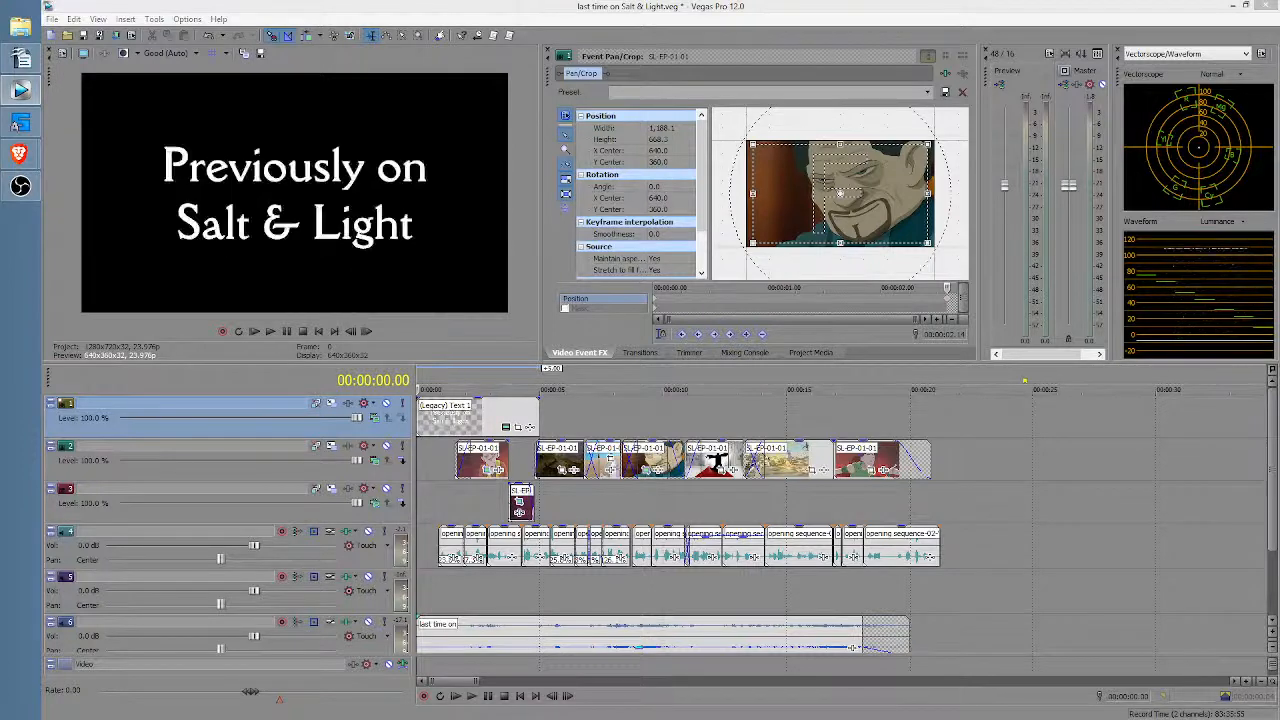
{"action": "key", "text": "Down"}
{"action": "key", "text": "Down"}
{"action": "key", "text": "Down"}
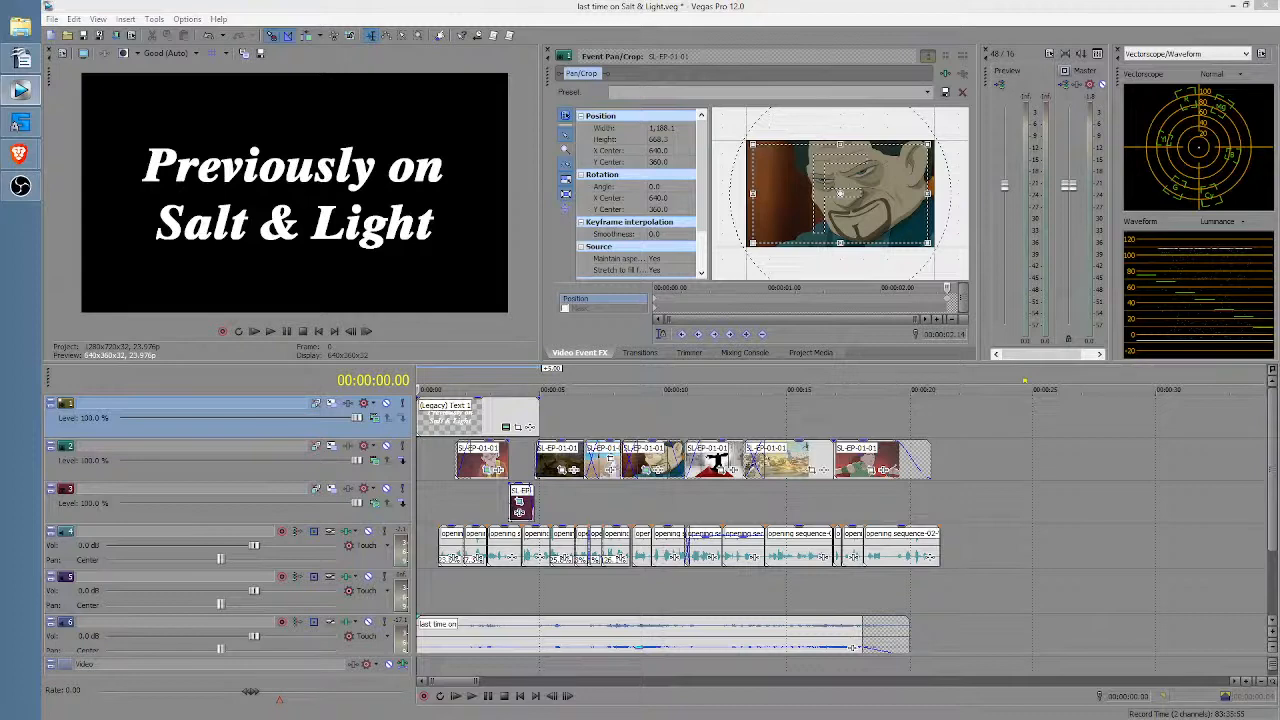
{"action": "key", "text": "Down"}
{"action": "key", "text": "Down"}
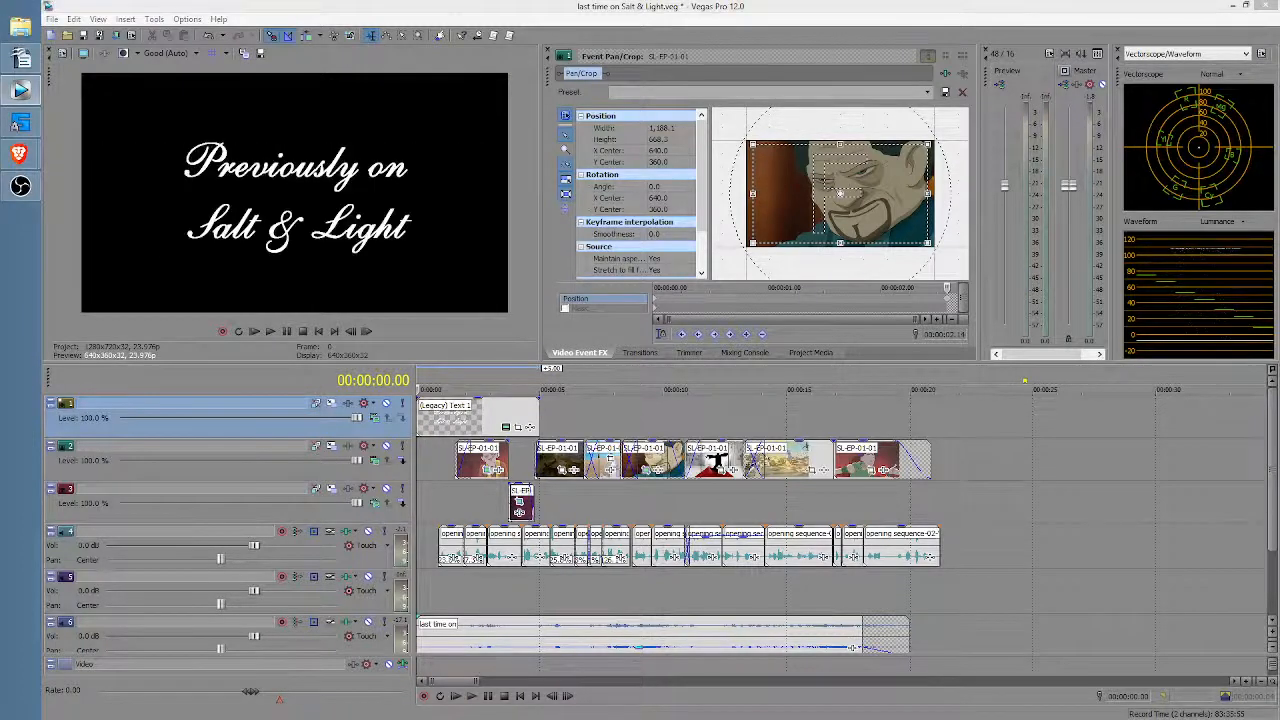
{"action": "key", "text": "Down"}
{"action": "key", "text": "Down"}
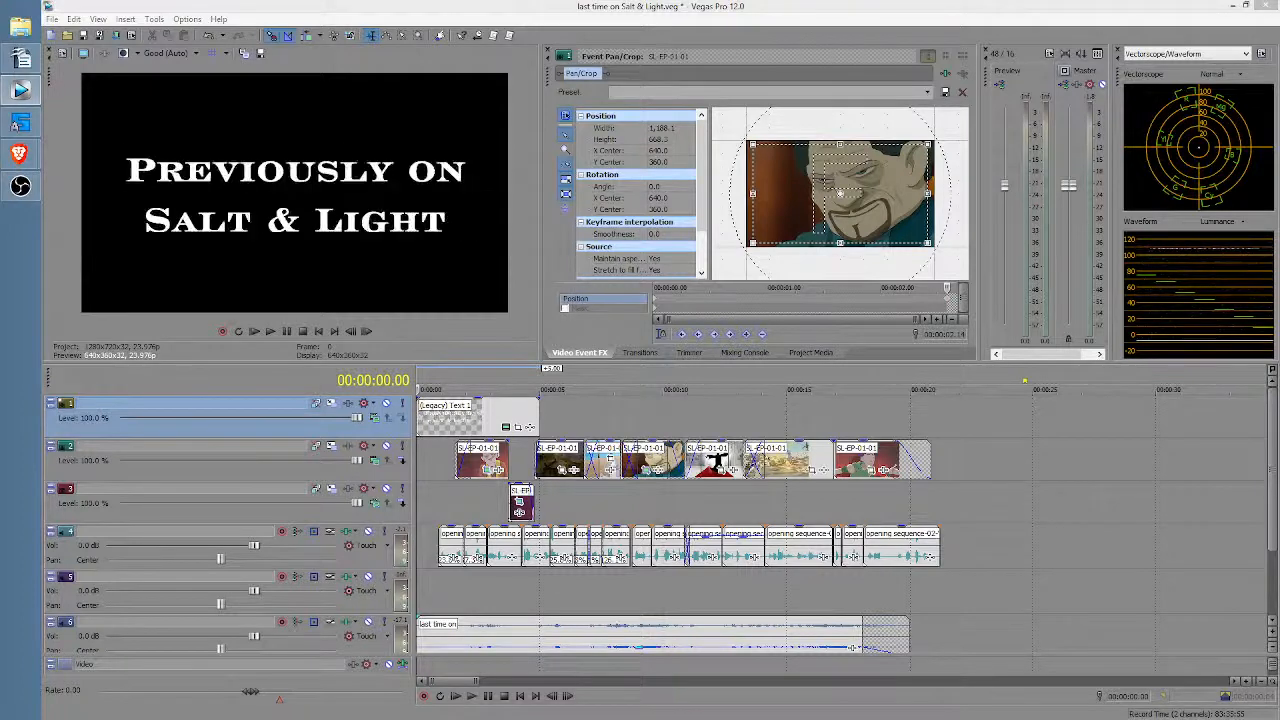
{"action": "key", "text": "Down"}
{"action": "key", "text": "Down"}
{"action": "key", "text": "Down"}
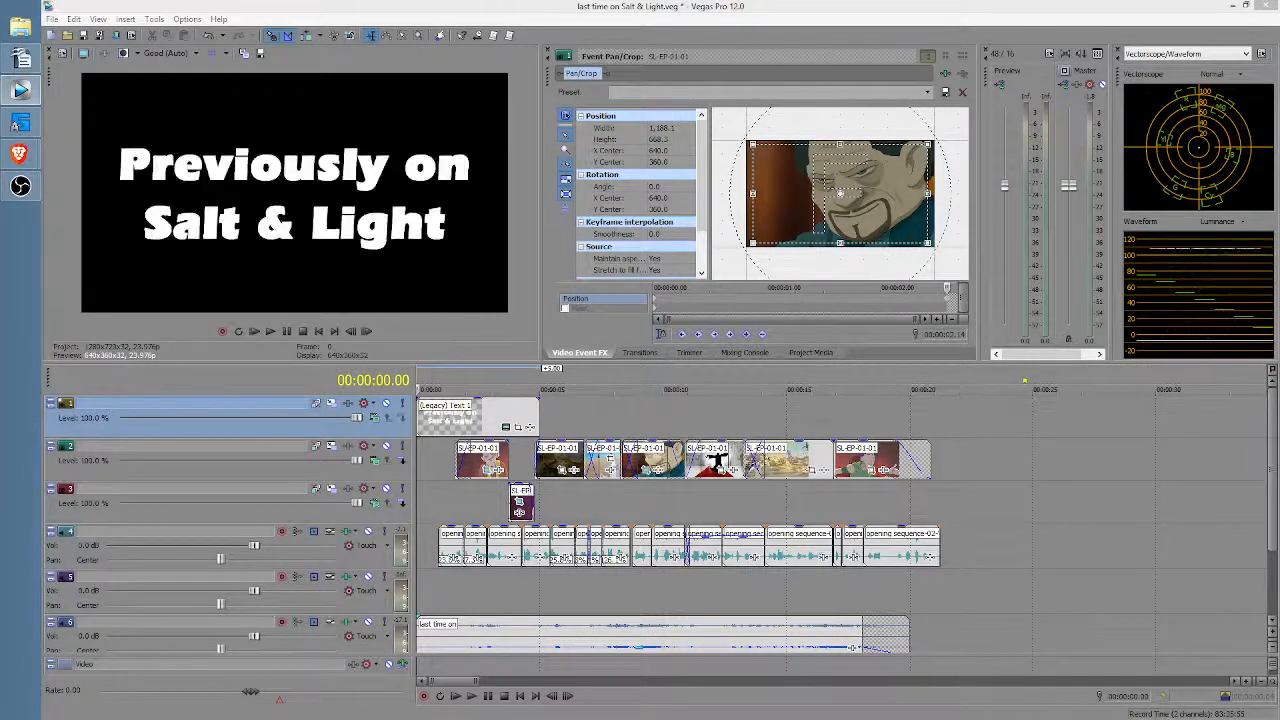
{"action": "key", "text": "Down"}
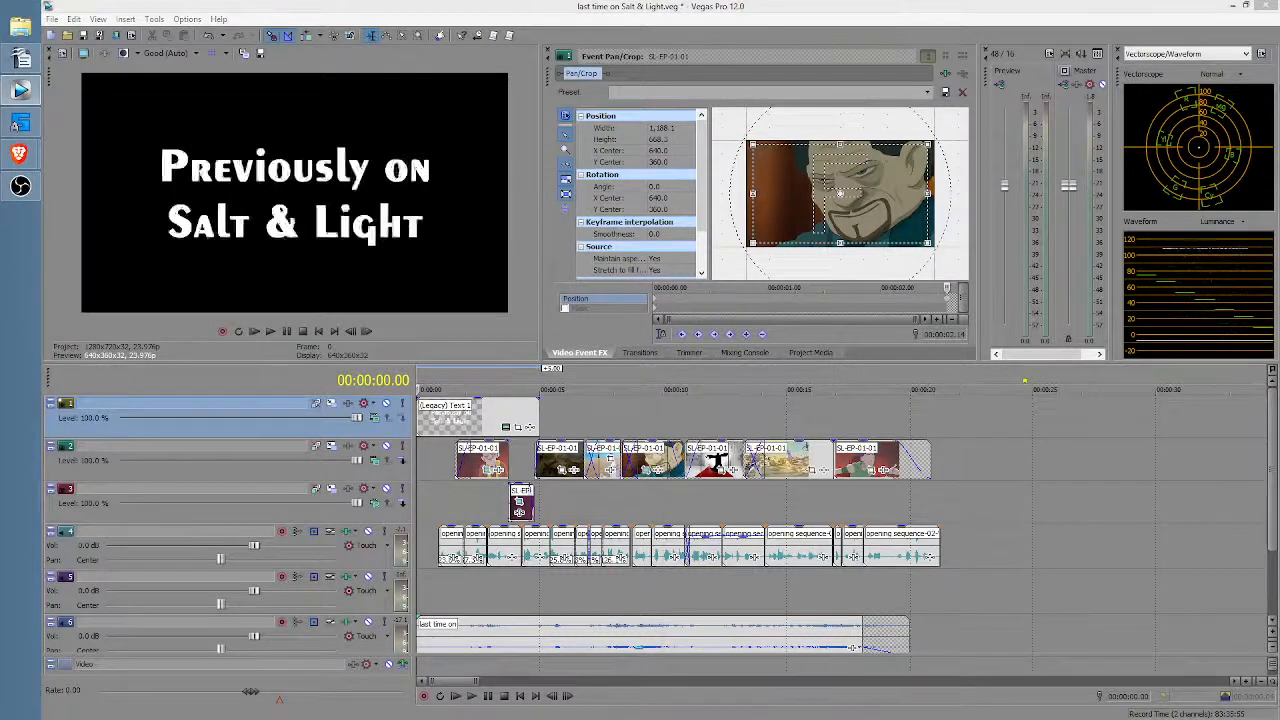
{"action": "key", "text": "Down"}
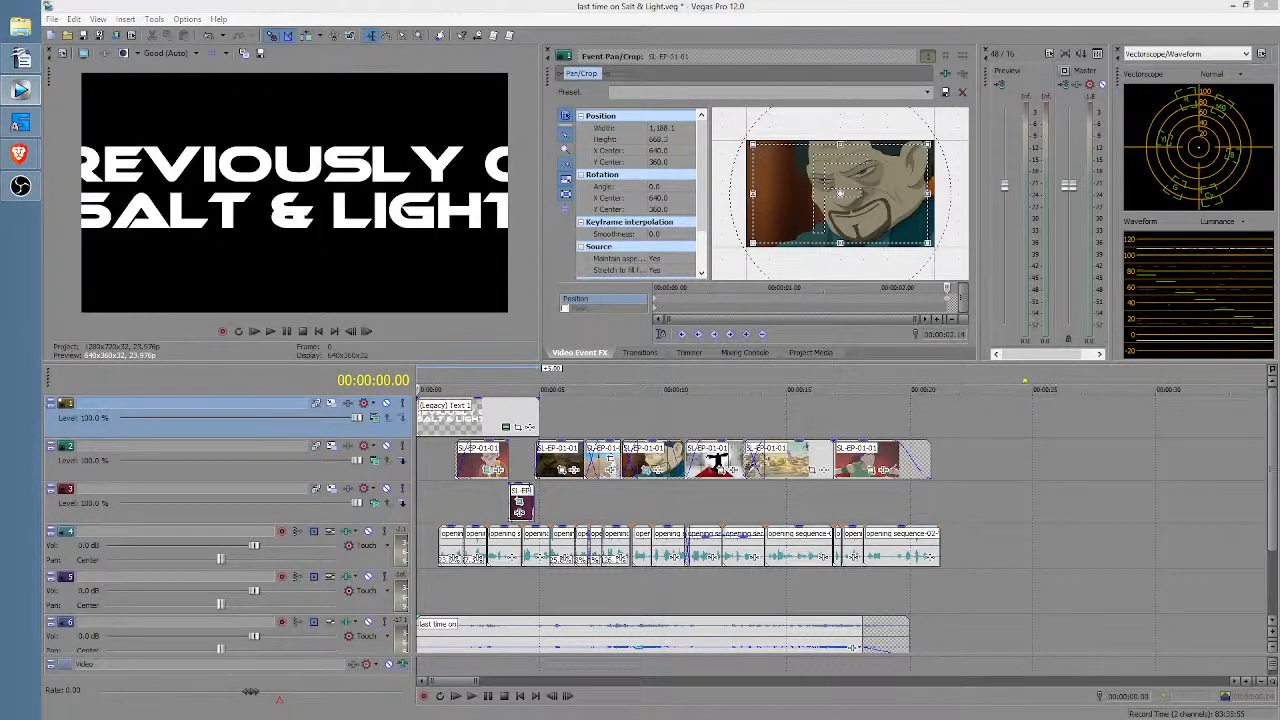
{"action": "key", "text": "Up"}
{"action": "key", "text": "Down"}
{"action": "key", "text": "Up"}
{"action": "key", "text": "Down"}
{"action": "key", "text": "Down"}
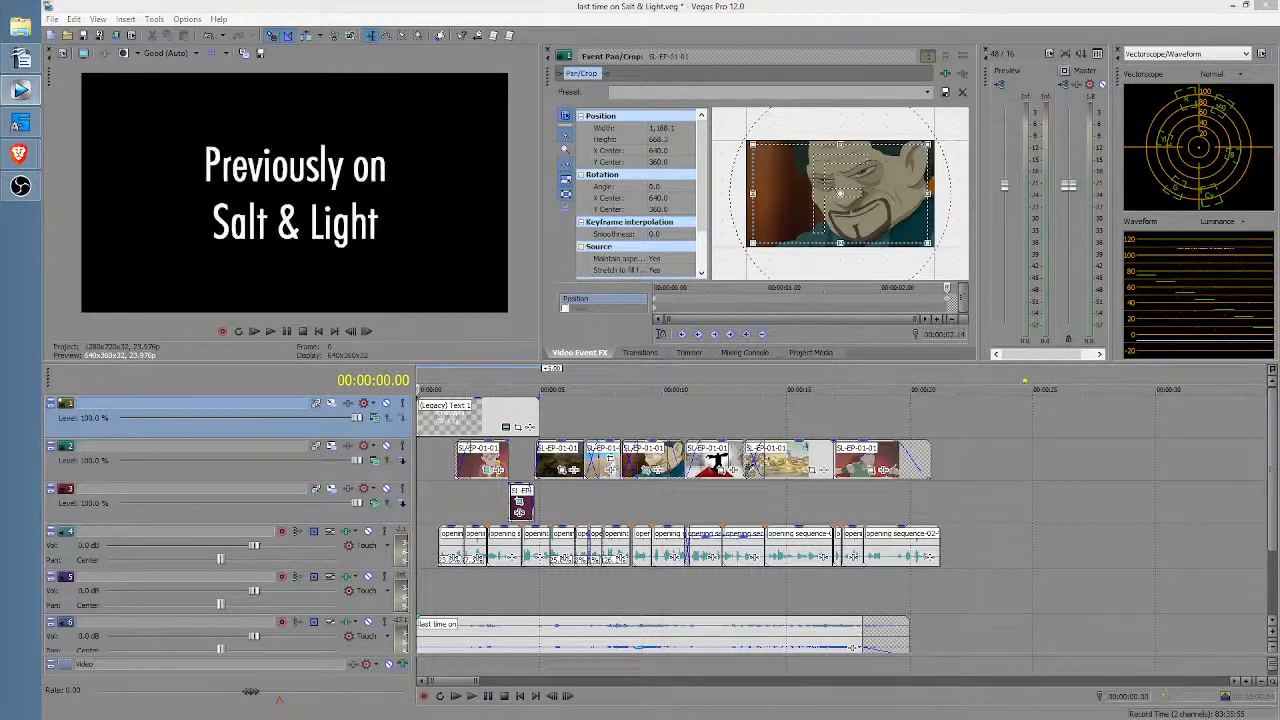
{"action": "key", "text": "Down"}
{"action": "key", "text": "Down"}
{"action": "key", "text": "Down"}
{"action": "key", "text": "Down"}
{"action": "key", "text": "Down"}
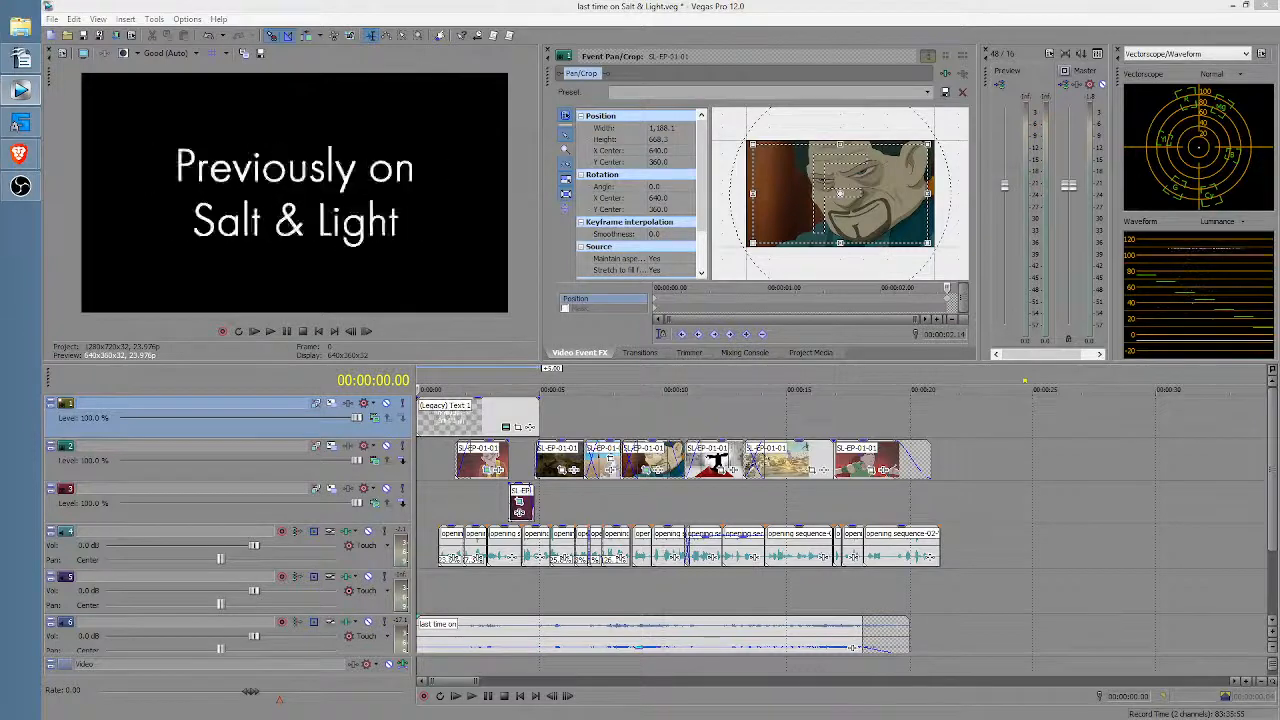
{"action": "key", "text": "Down"}
{"action": "key", "text": "Down"}
{"action": "key", "text": "Down"}
{"action": "key", "text": "Down"}
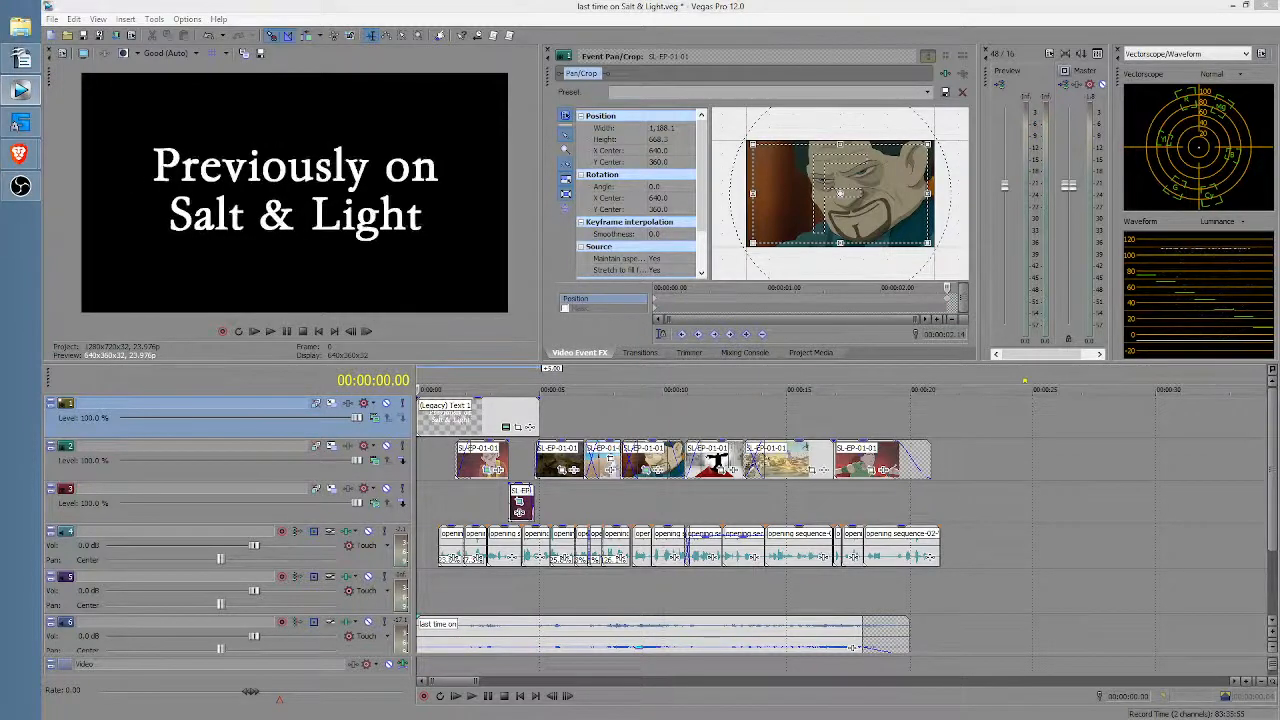
{"action": "key", "text": "Down"}
{"action": "key", "text": "Down"}
{"action": "key", "text": "Down"}
{"action": "key", "text": "Down"}
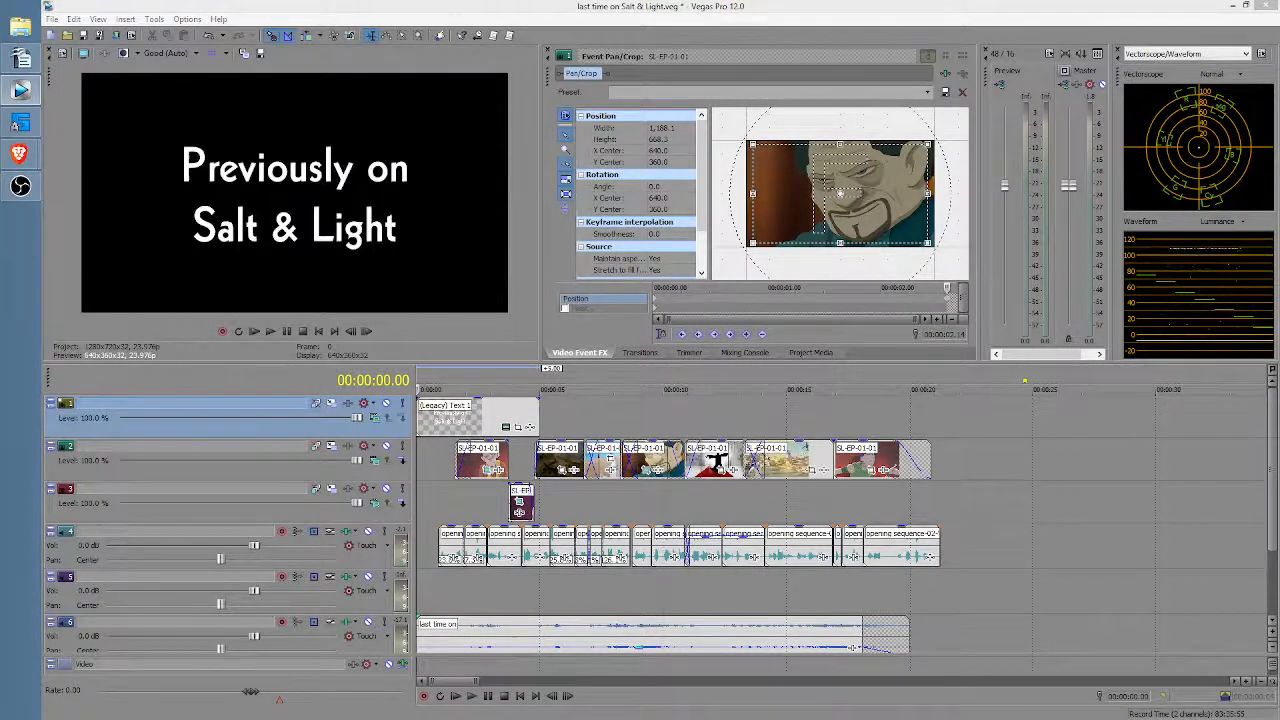
{"action": "key", "text": "Down"}
{"action": "key", "text": "Down"}
{"action": "key", "text": "Down"}
{"action": "key", "text": "Down"}
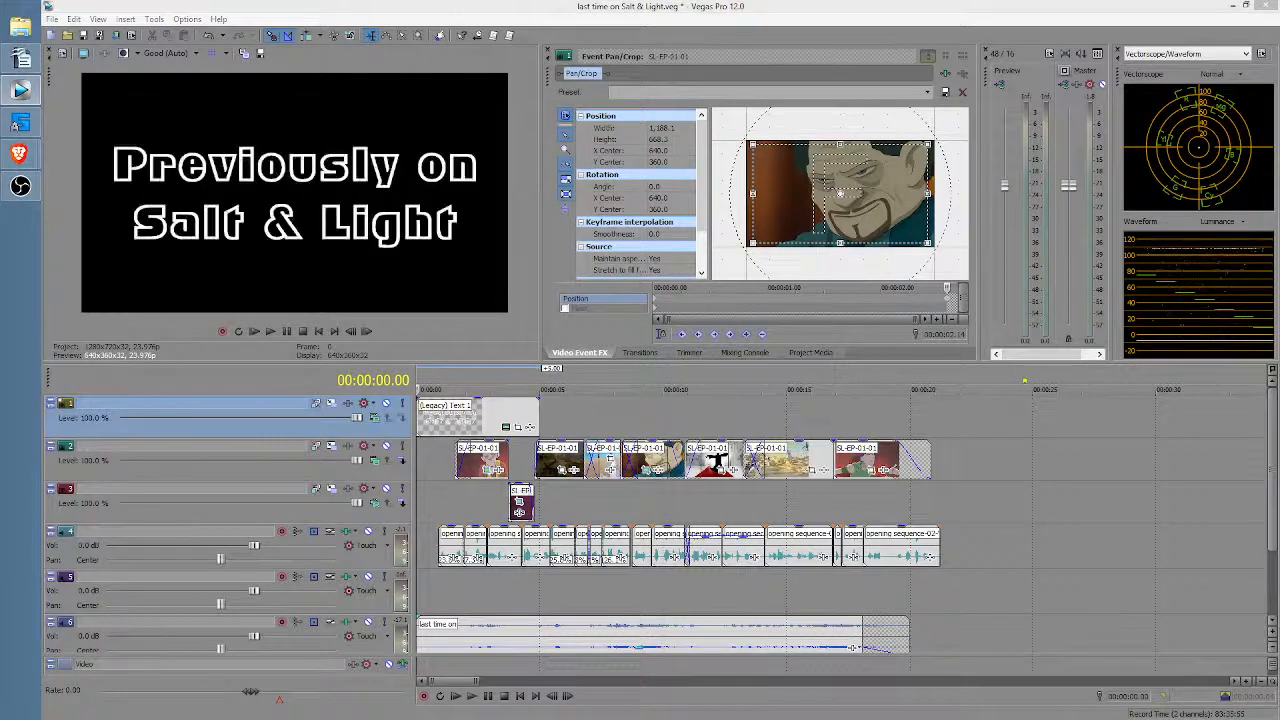
{"action": "key", "text": "Down"}
{"action": "key", "text": "Down"}
{"action": "key", "text": "Down"}
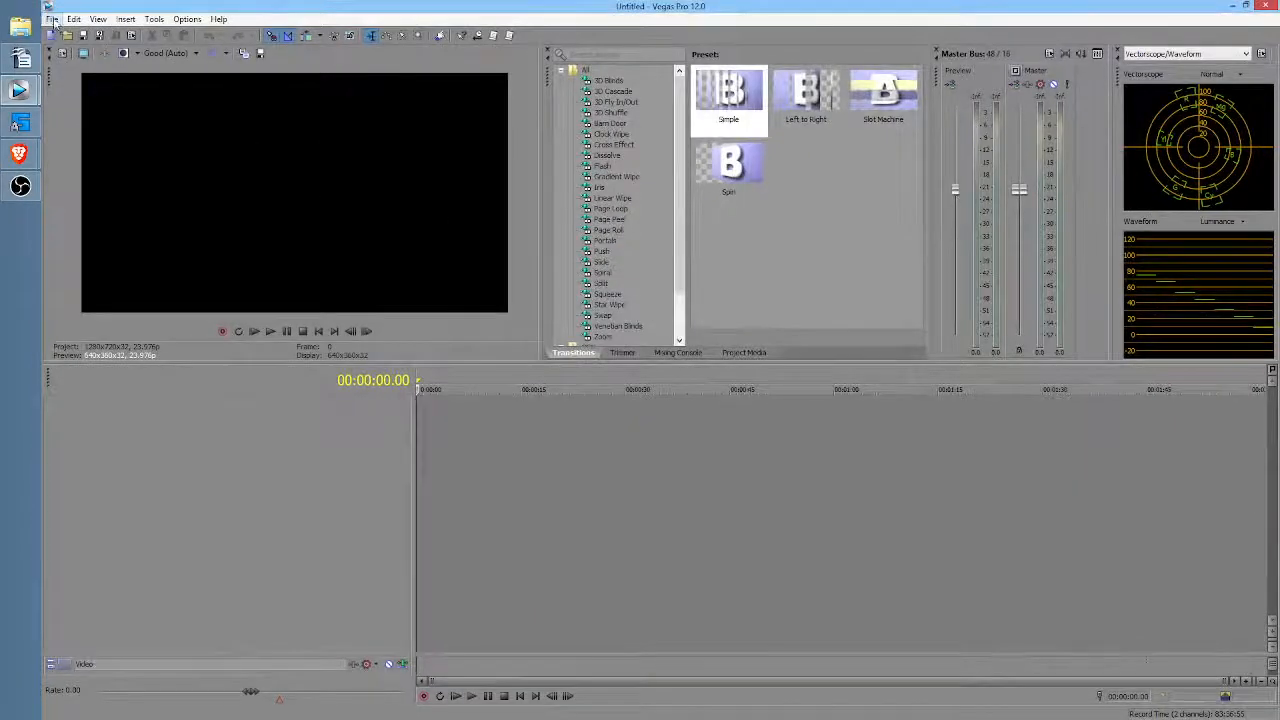
Step: Open the recent project SL-01-edit.veg in the empty Vegas Pro window and accept the missing-media dialog
{"action": "left_click", "coordinate": [52, 20]}
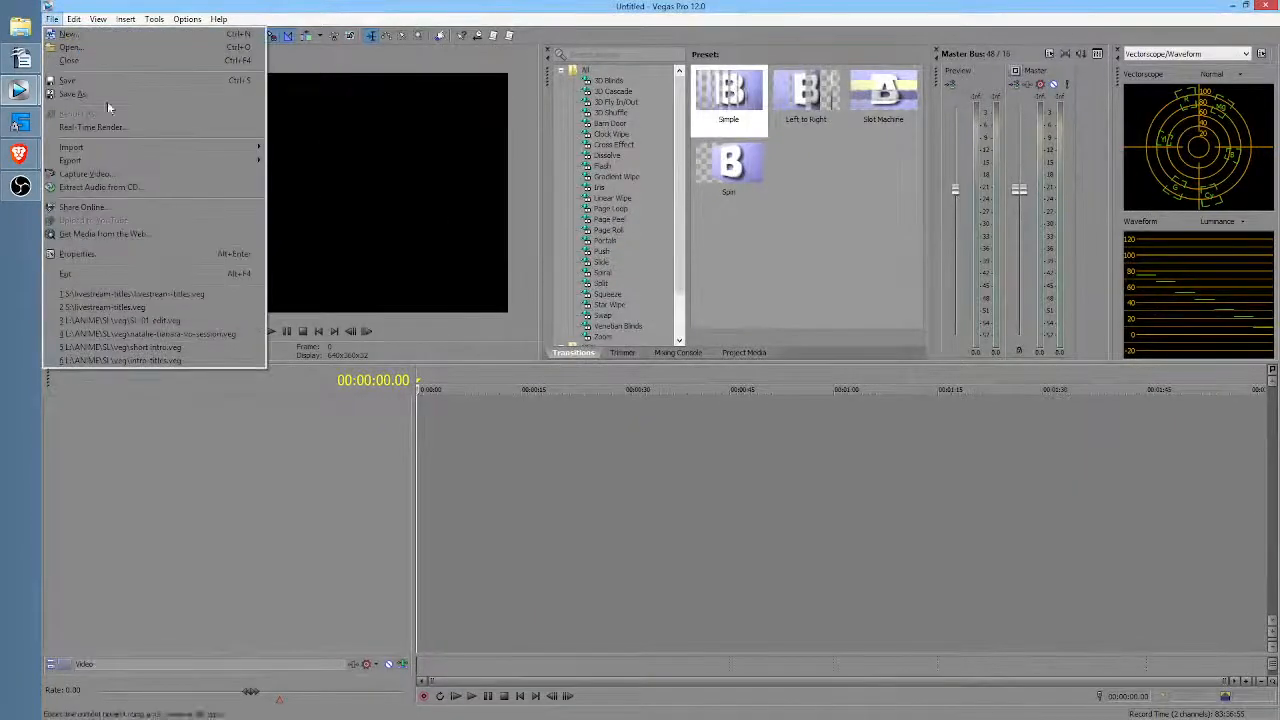
{"action": "left_click", "coordinate": [188, 321]}
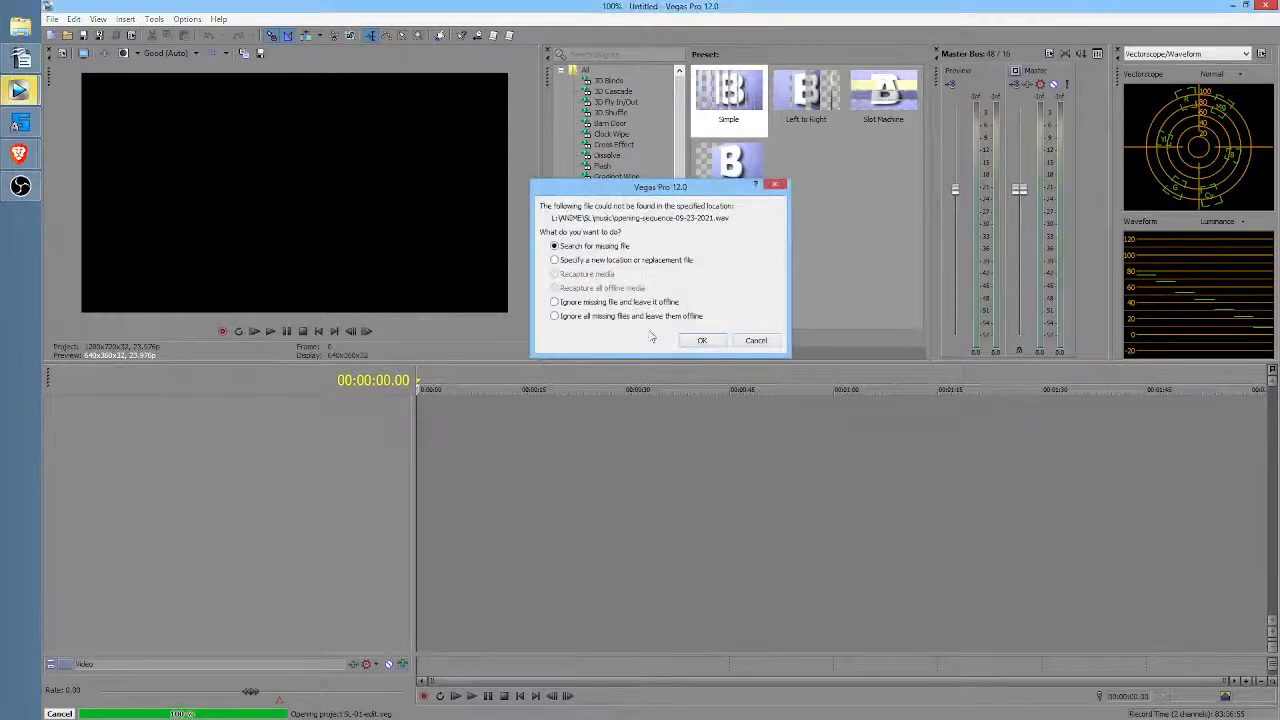
{"action": "left_click", "coordinate": [702, 340]}
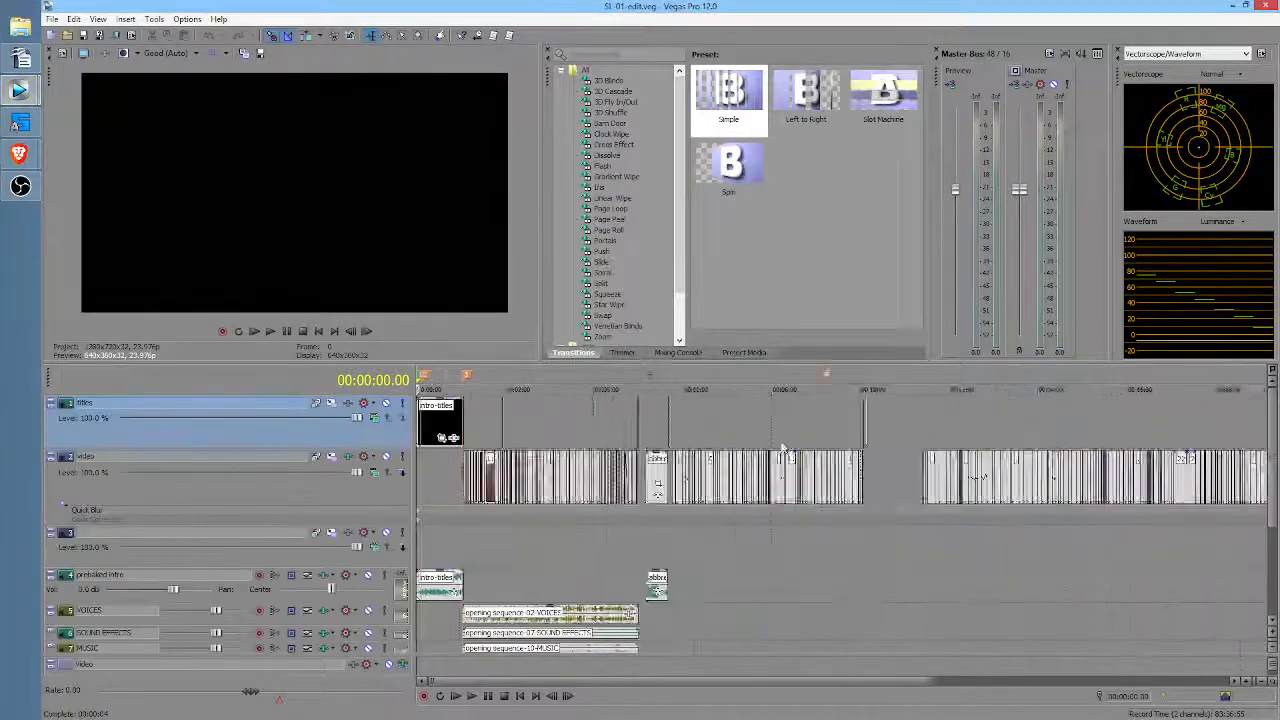
Step: Examine the typeface of the closing credit titles just after the final shot, around 00:10:06
{"action": "left_click", "coordinate": [683, 418]}
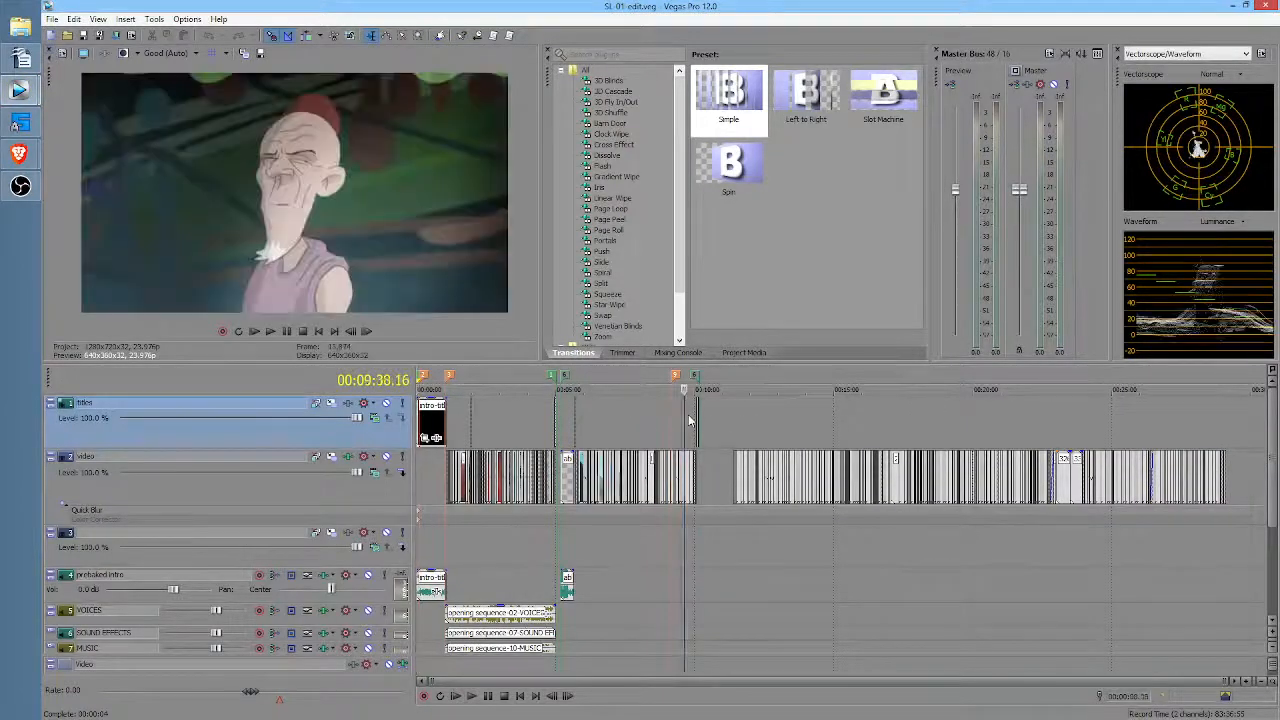
{"action": "scroll", "coordinate": [688, 418], "scroll_direction": "up", "scroll_amount": 10}
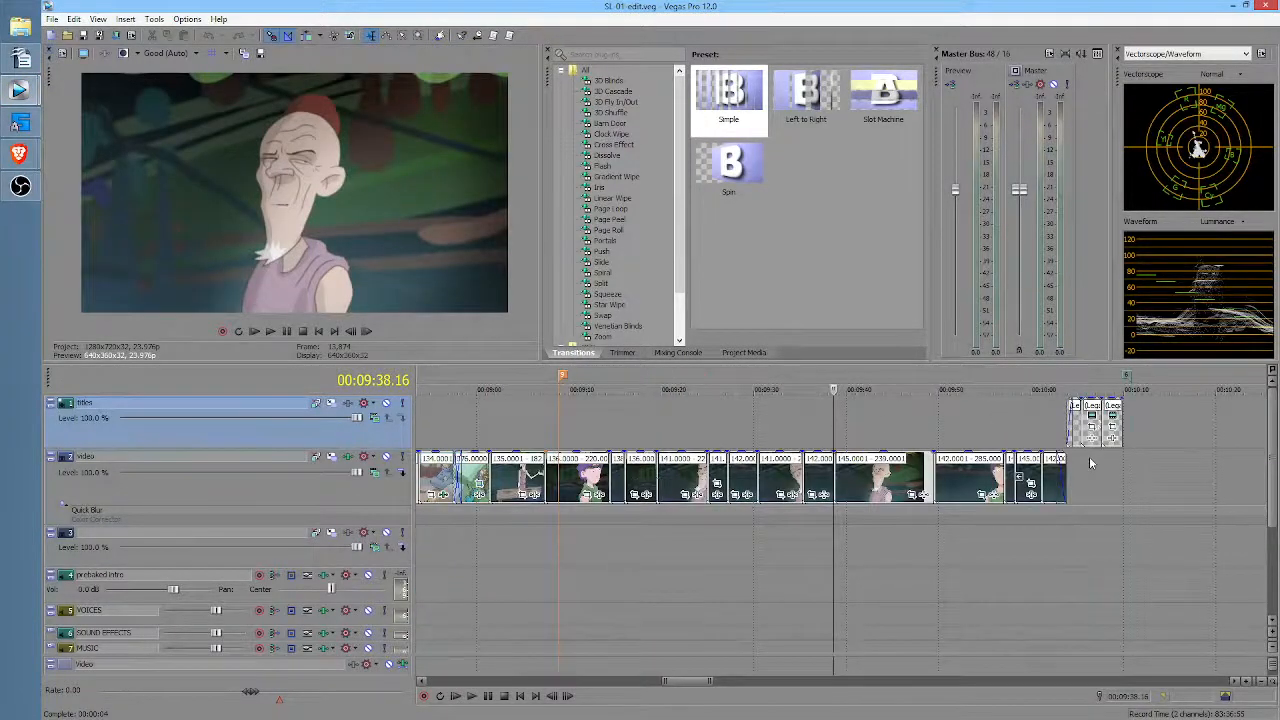
{"action": "left_click", "coordinate": [1091, 463]}
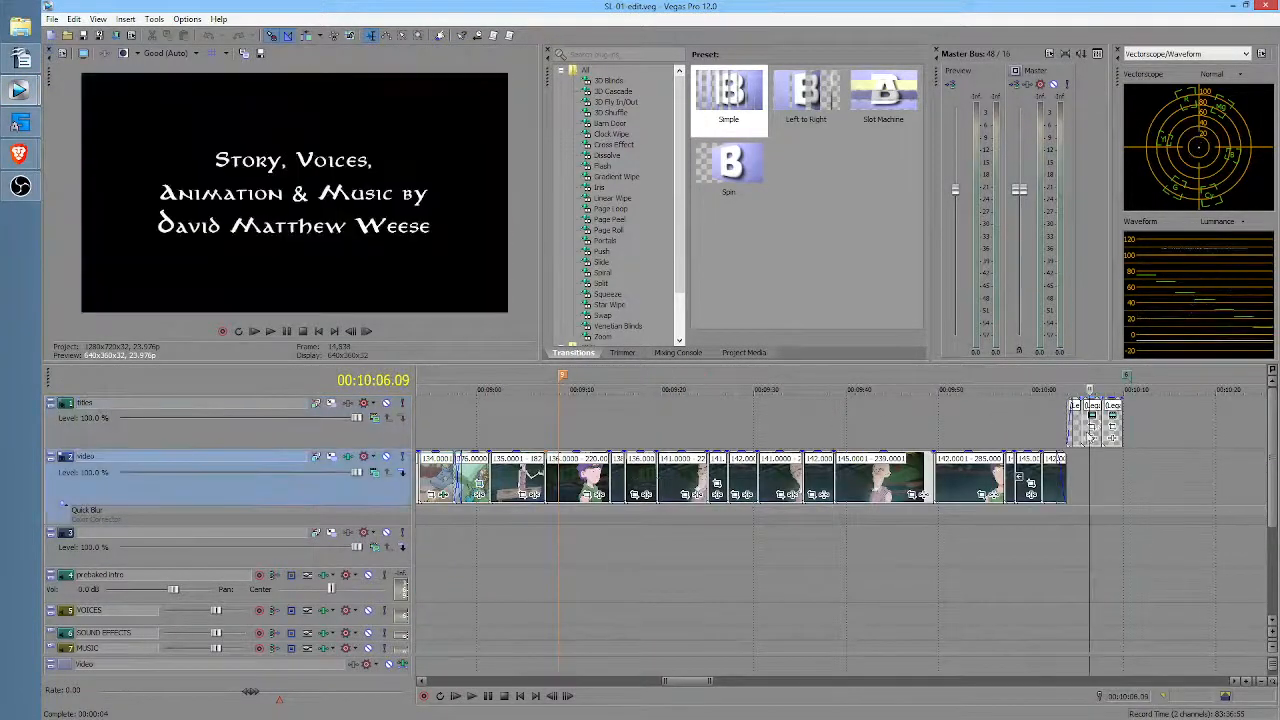
{"action": "left_click", "coordinate": [1077, 428]}
{"action": "scroll", "coordinate": [1077, 428], "scroll_direction": "up", "scroll_amount": 6}
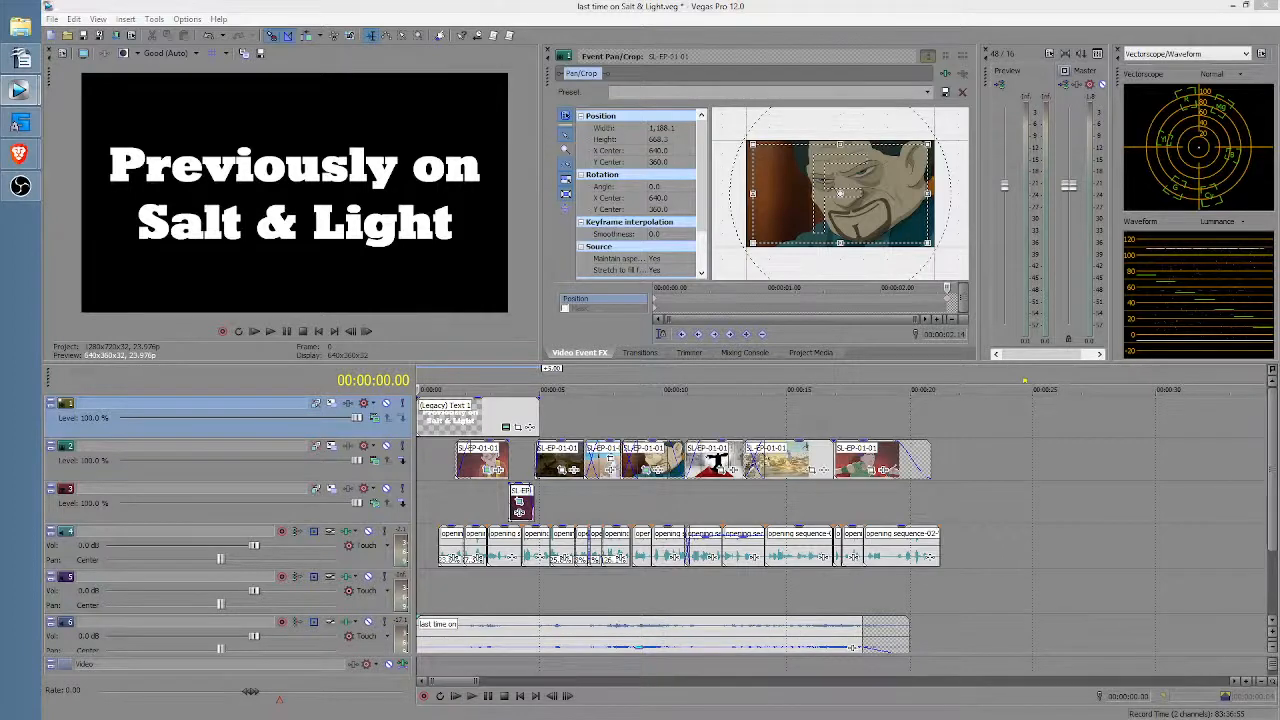
Step: Give the "Previously on Salt & Light" title the same typeface as the episode credits and shorten it to about 2 seconds, with fades in and out
{"action": "key", "text": "Down"}
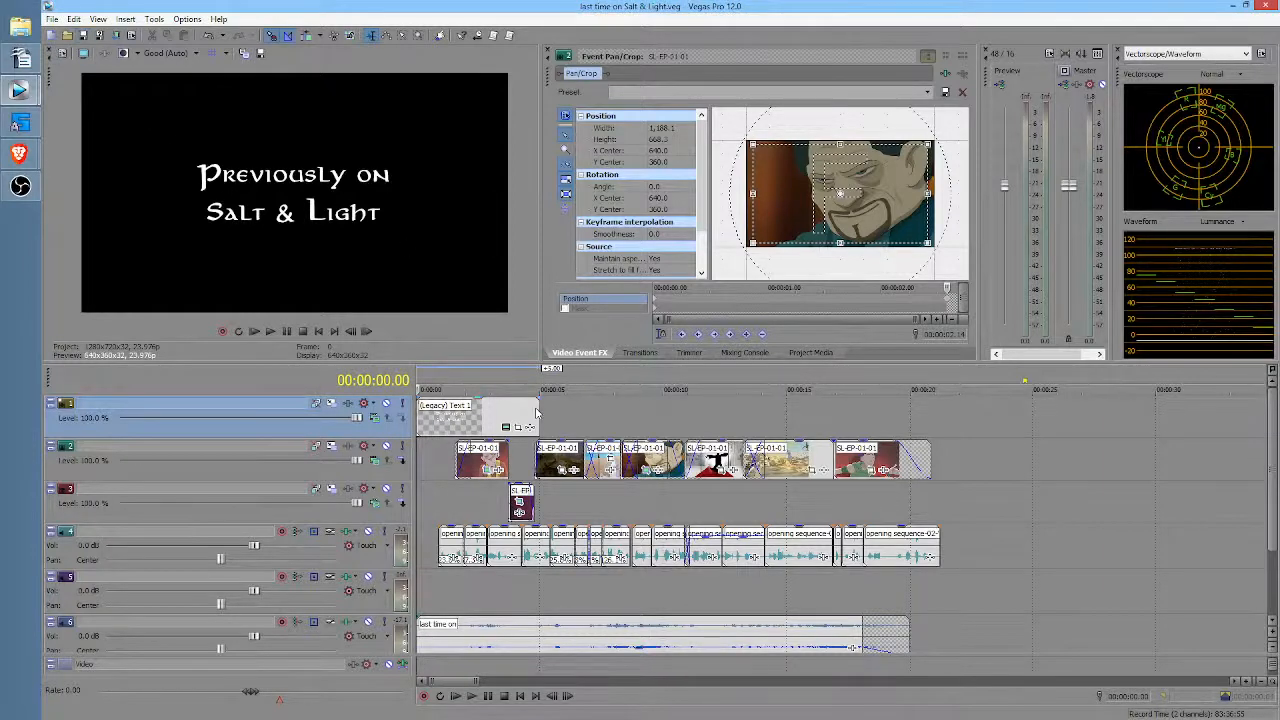
{"action": "left_click_drag", "start_coordinate": [536, 411], "coordinate": [456, 400]}
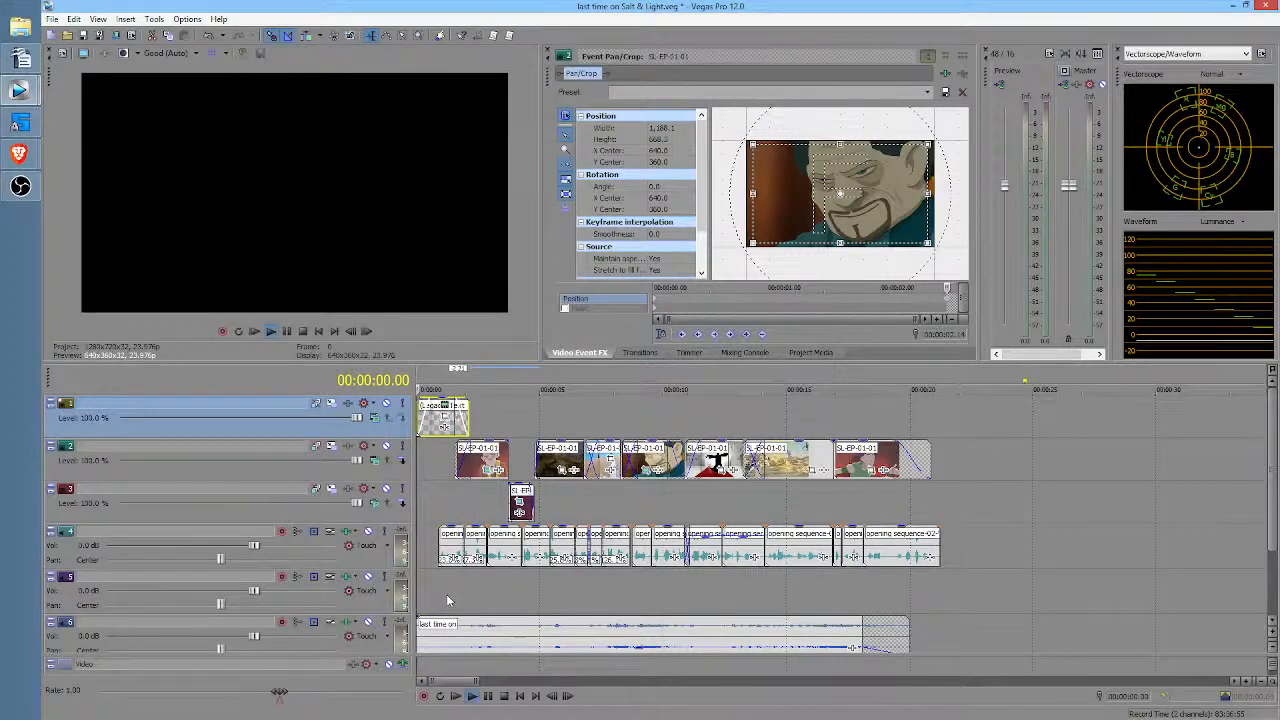
{"action": "key", "text": "space"}
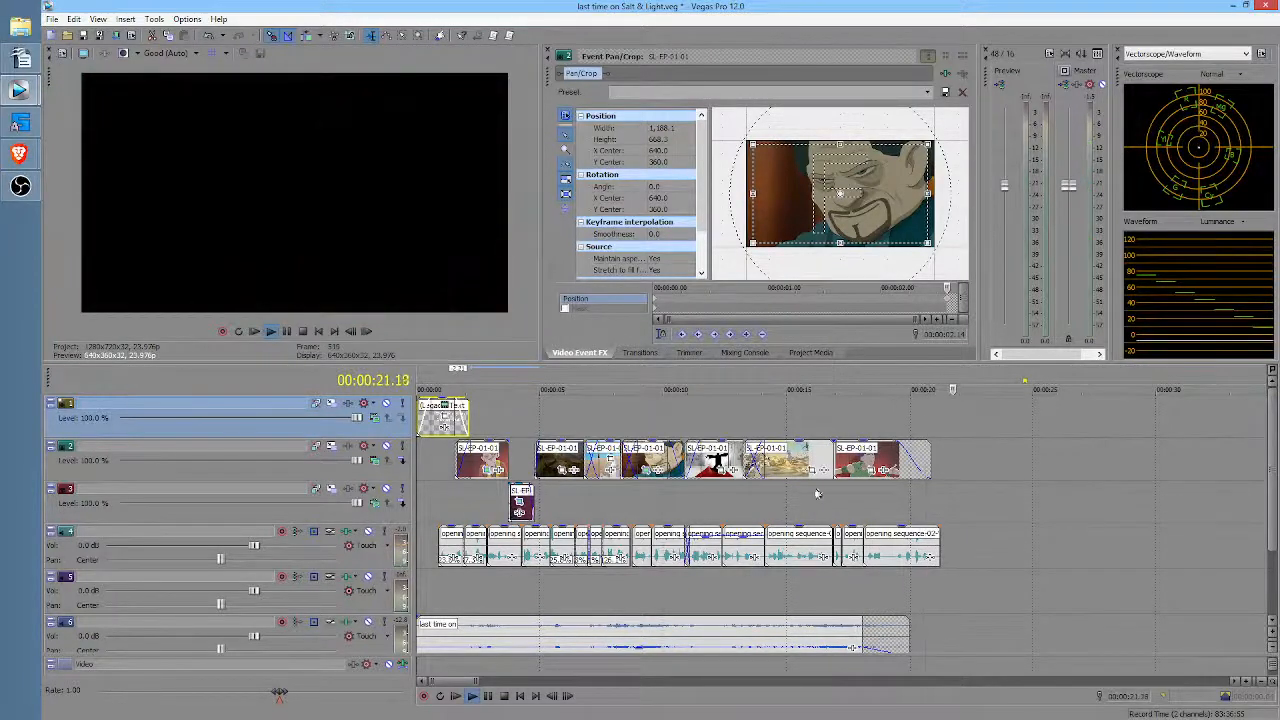
Step: Check the recap frames around 16 seconds and the restyled title near the start of the timeline
{"action": "left_click", "coordinate": [816, 493]}
{"action": "key", "text": "space"}
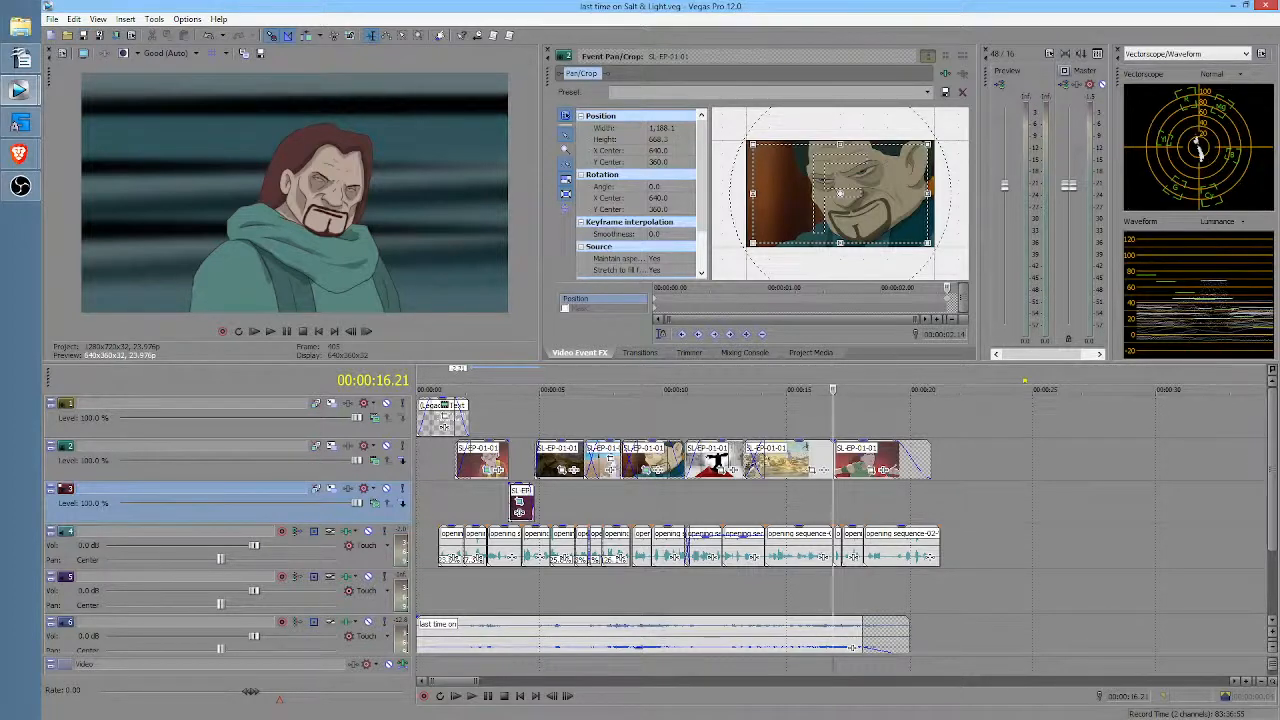
{"action": "key", "text": "alt+Tab"}
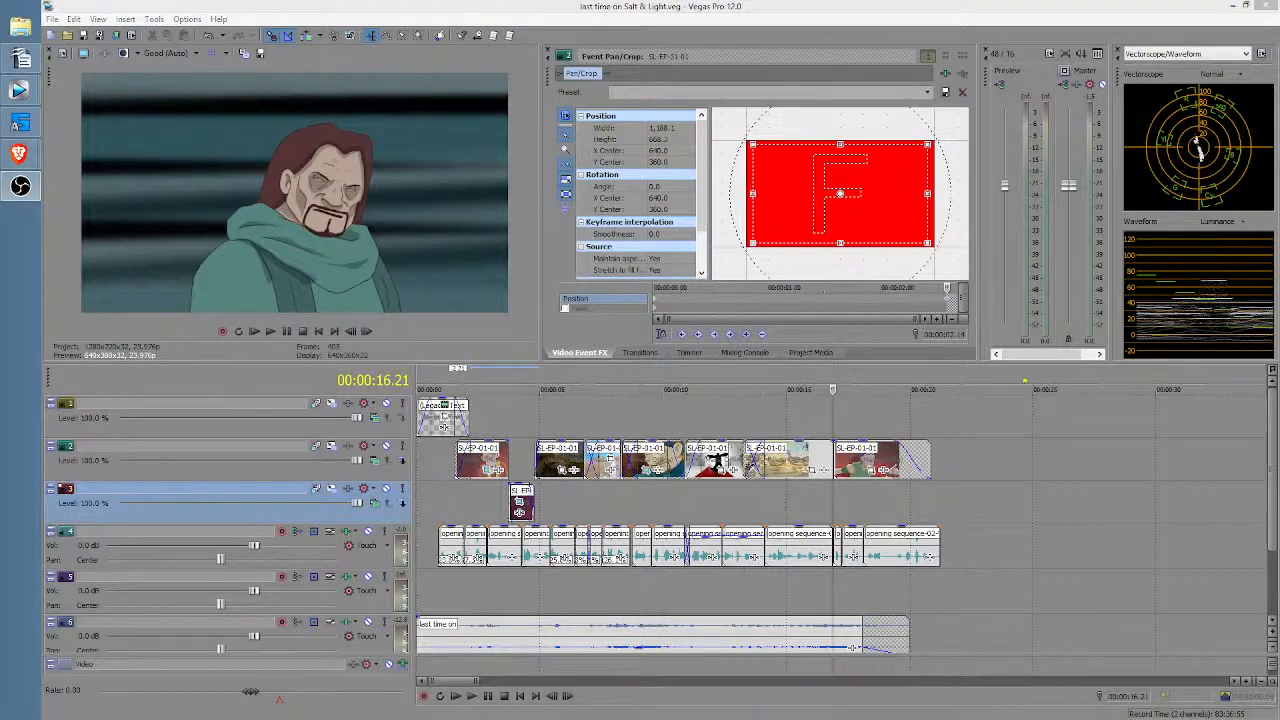
{"action": "key", "text": "alt+Tab"}
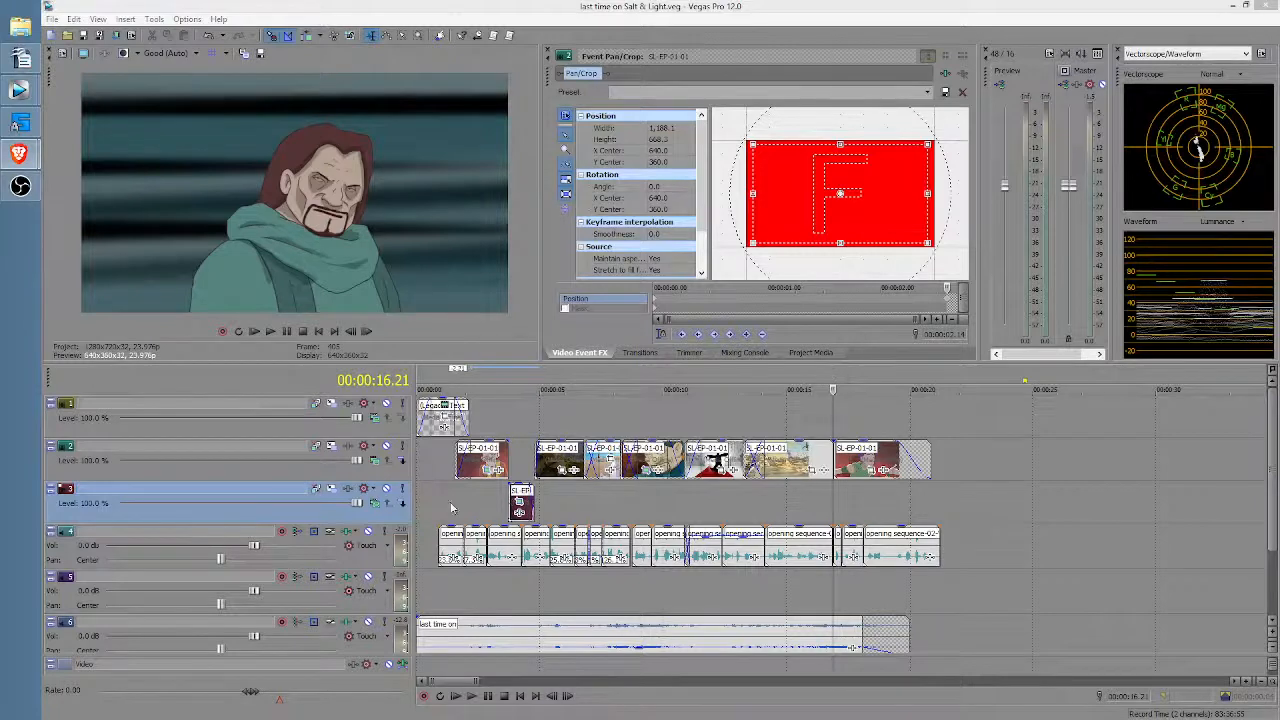
{"action": "left_click", "coordinate": [421, 479]}
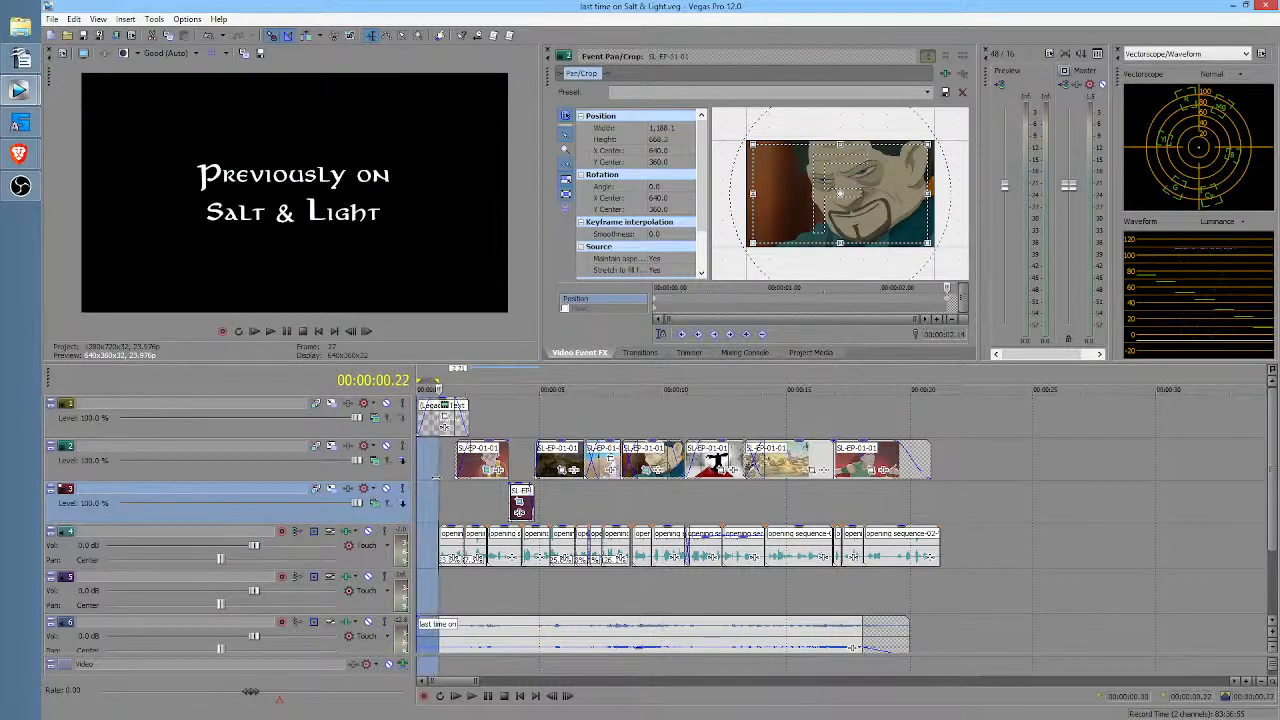
{"action": "left_click_drag", "start_coordinate": [423, 479], "coordinate": [429, 476]}
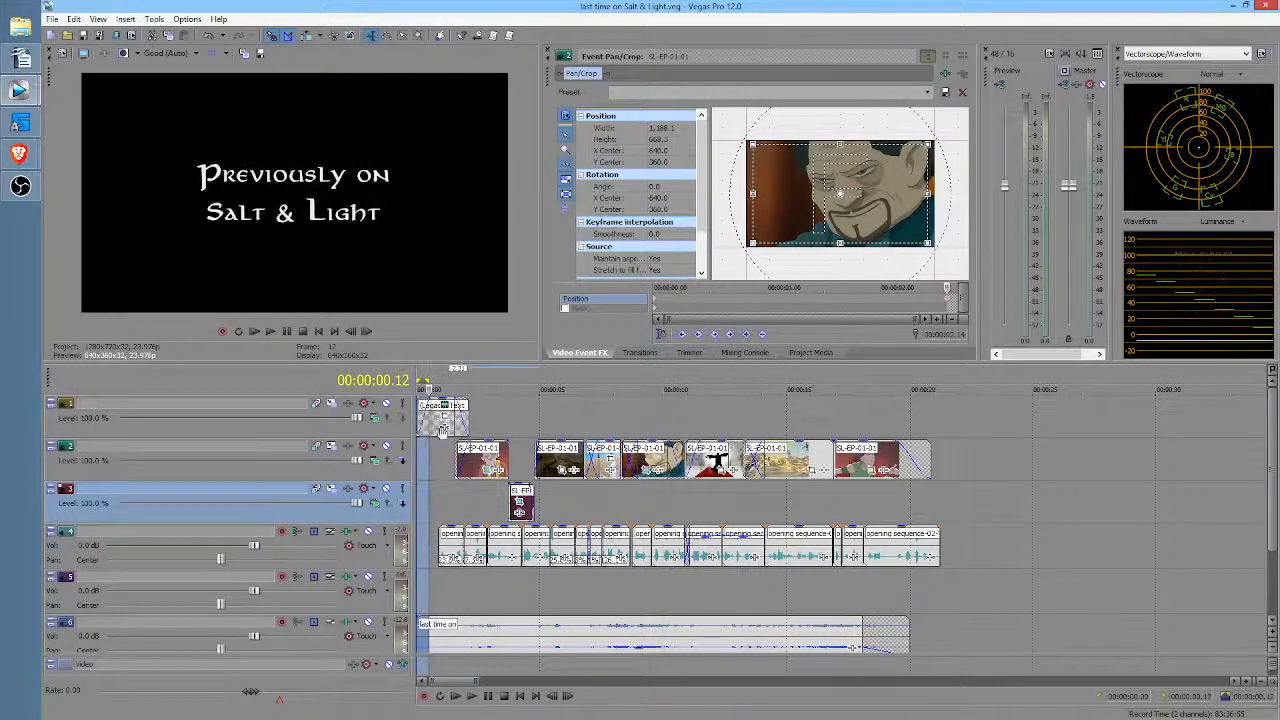
Step: Show the title's Event Pan/Crop settings and play back the opening to judge the title's fade into the first shot
{"action": "left_click", "coordinate": [446, 420]}
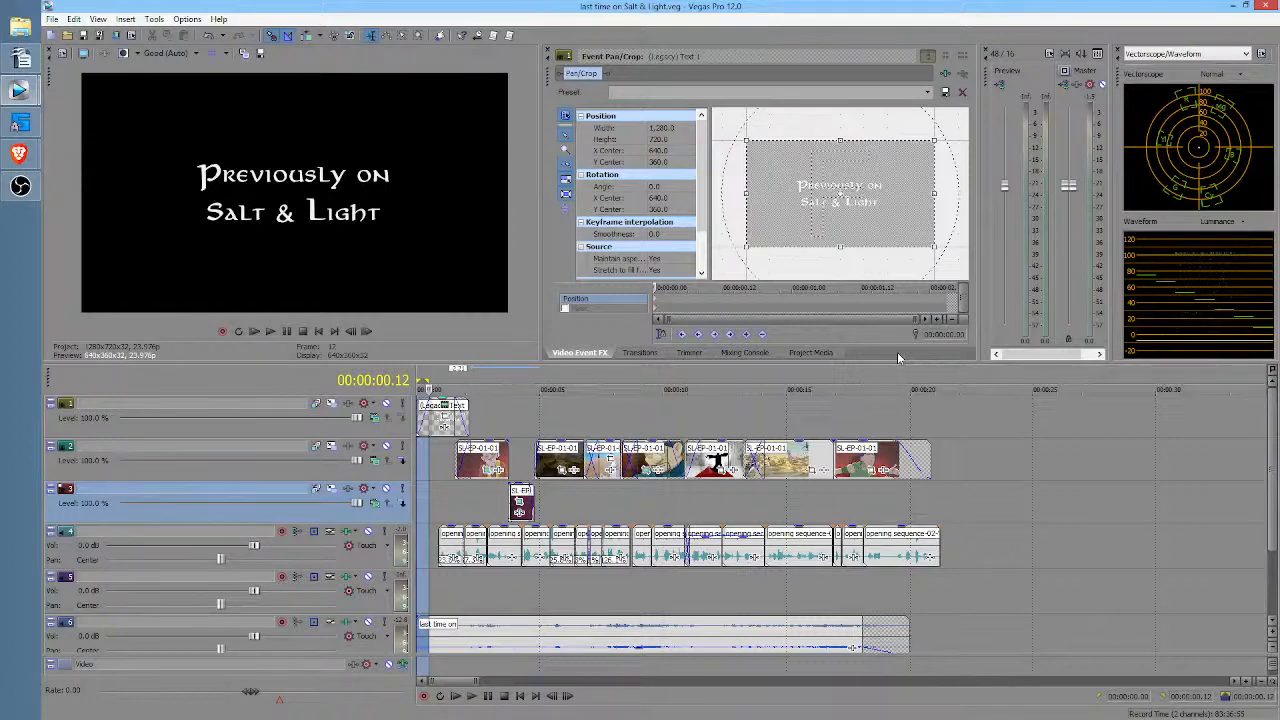
{"action": "left_click", "coordinate": [433, 466]}
{"action": "scroll", "coordinate": [465, 463], "scroll_direction": "up", "scroll_amount": 3}
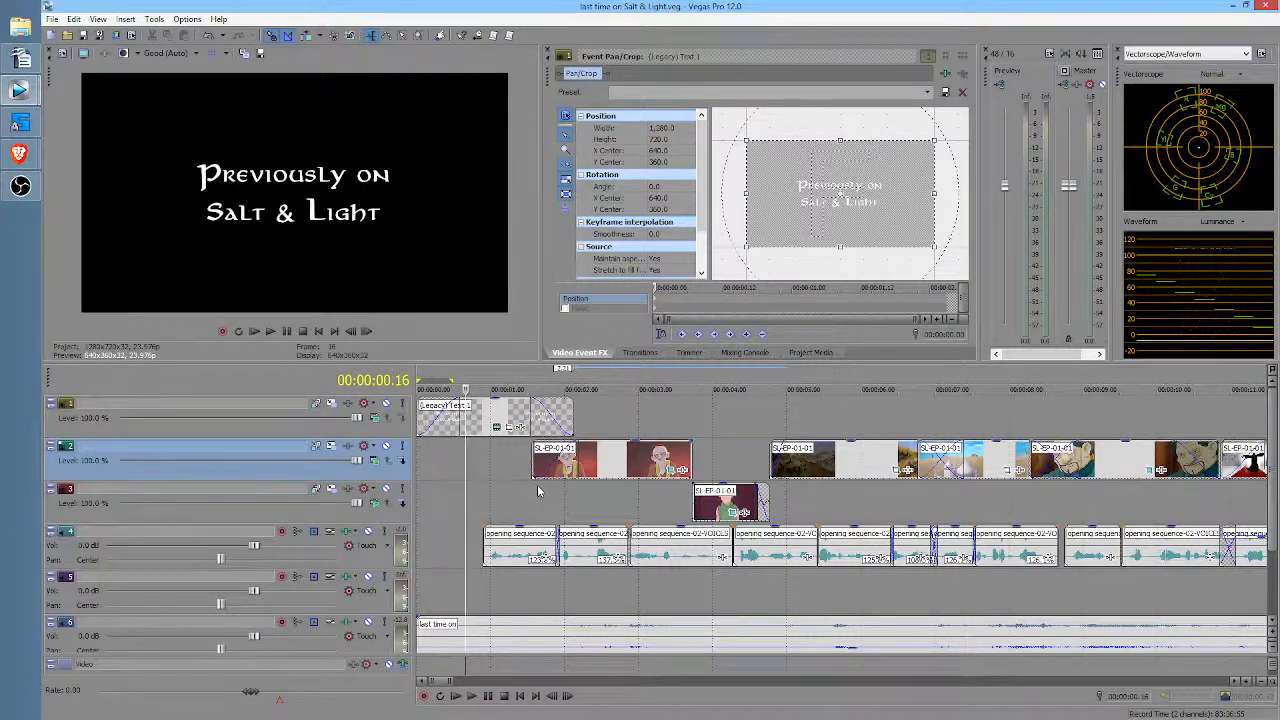
{"action": "key", "text": "space"}
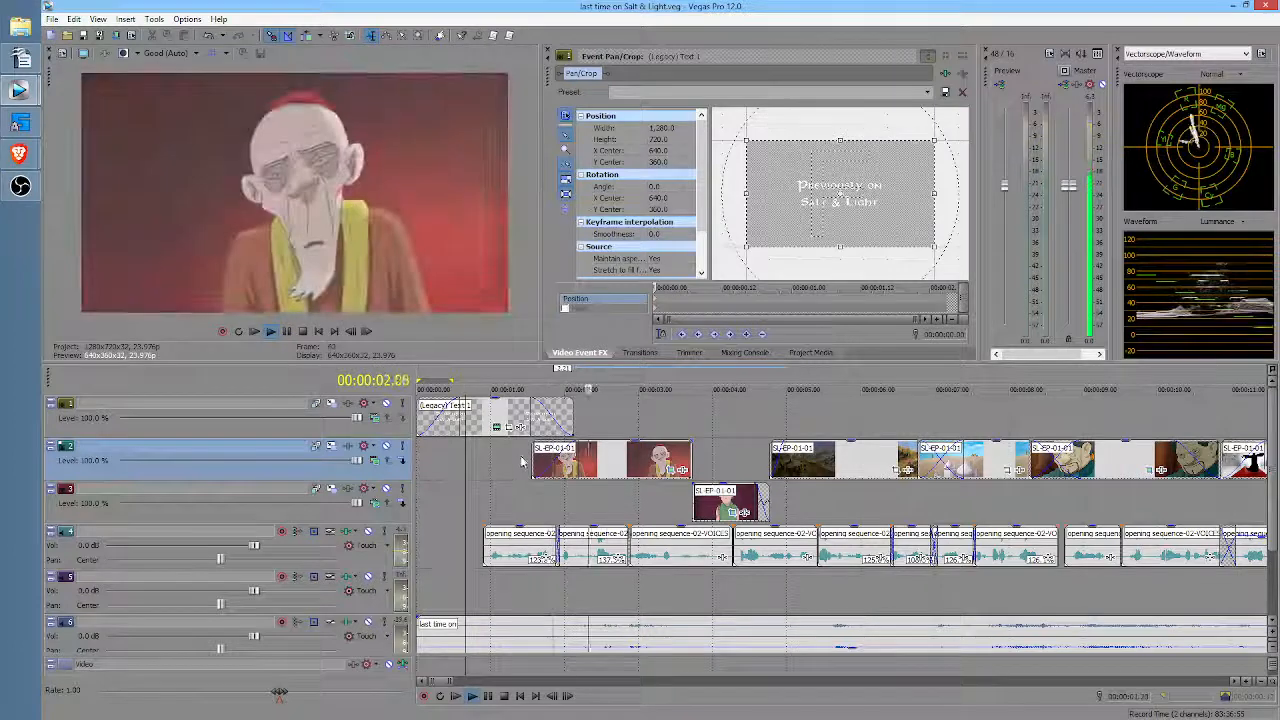
{"action": "key", "text": "space"}
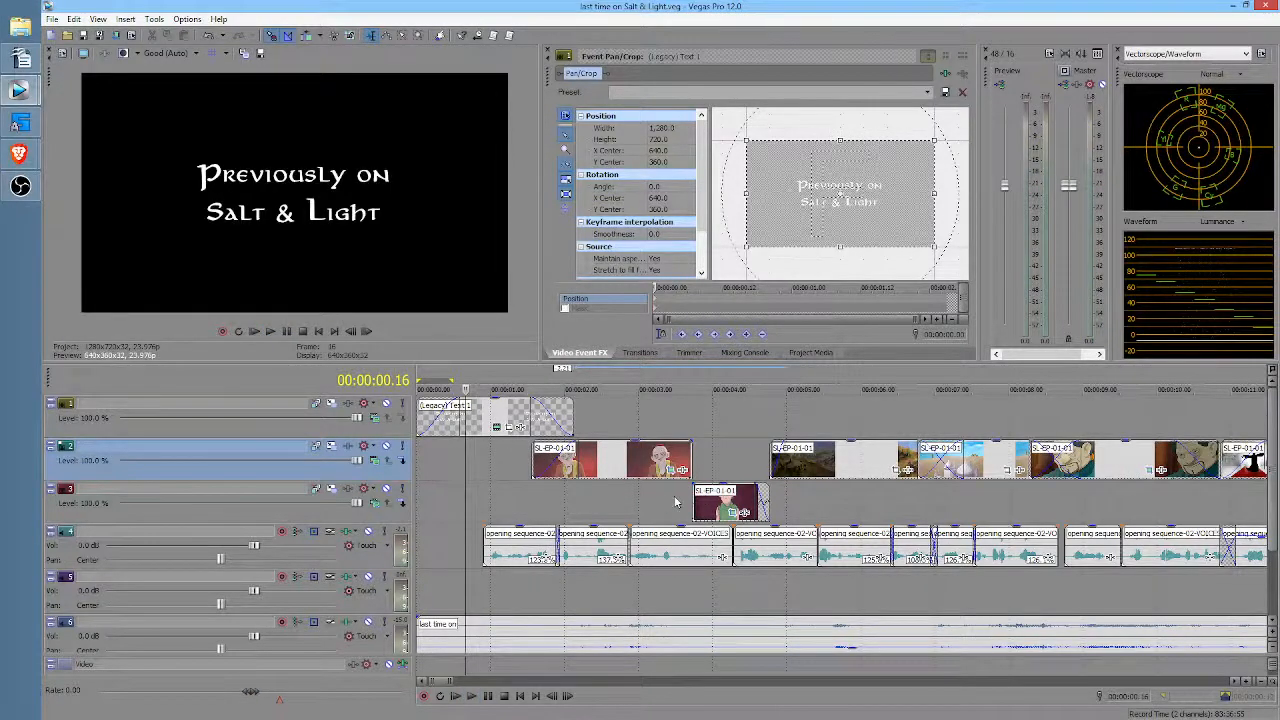
{"action": "key", "text": "Home"}
{"action": "key", "text": "space"}
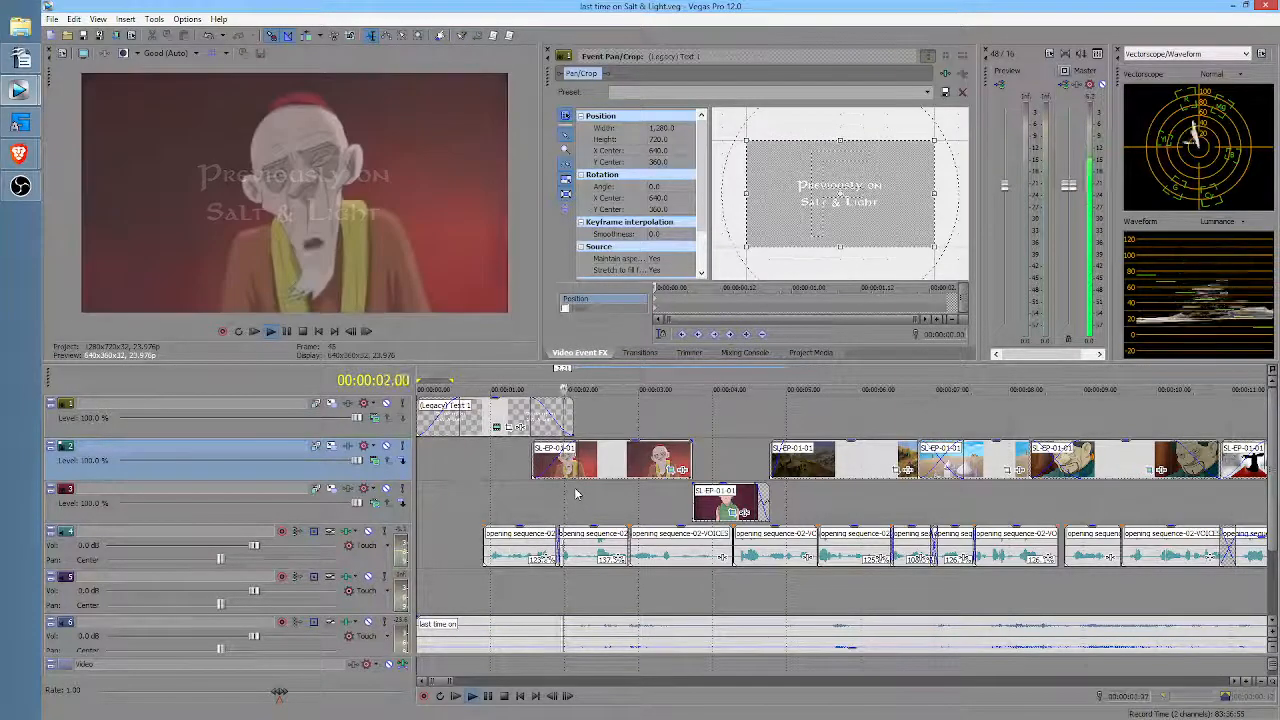
{"action": "key", "text": "space"}
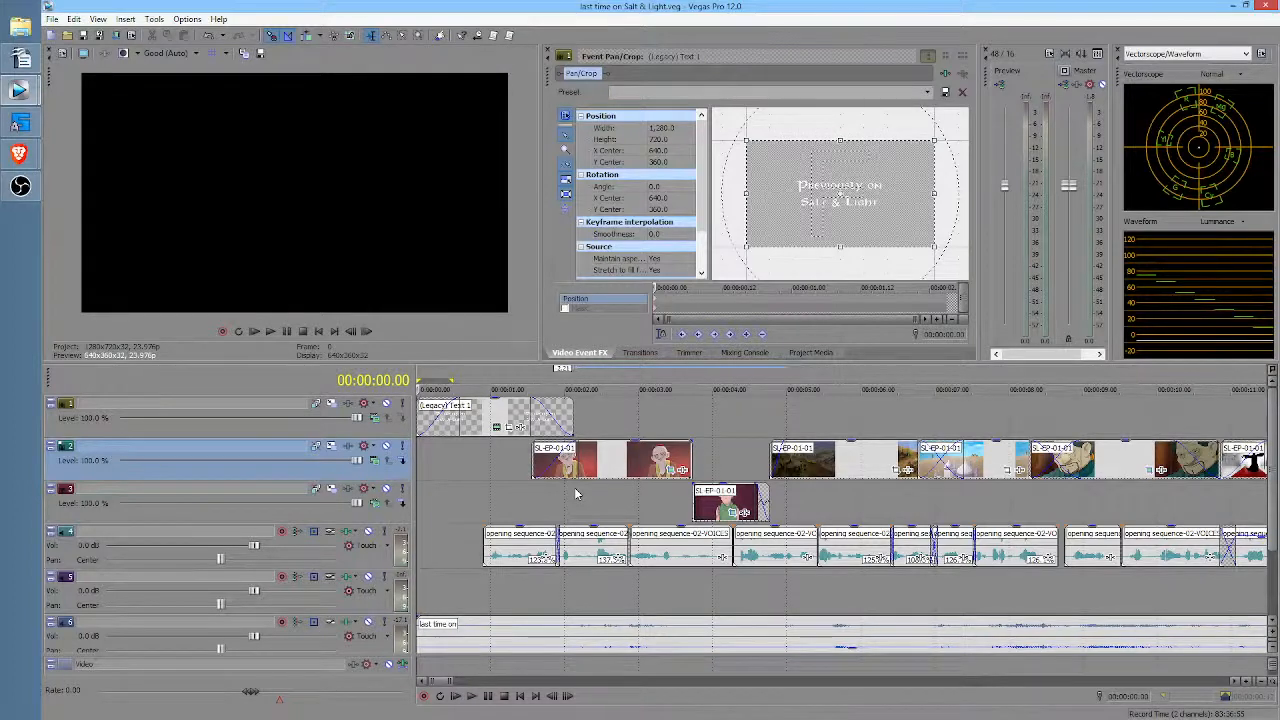
{"action": "key", "text": "space"}
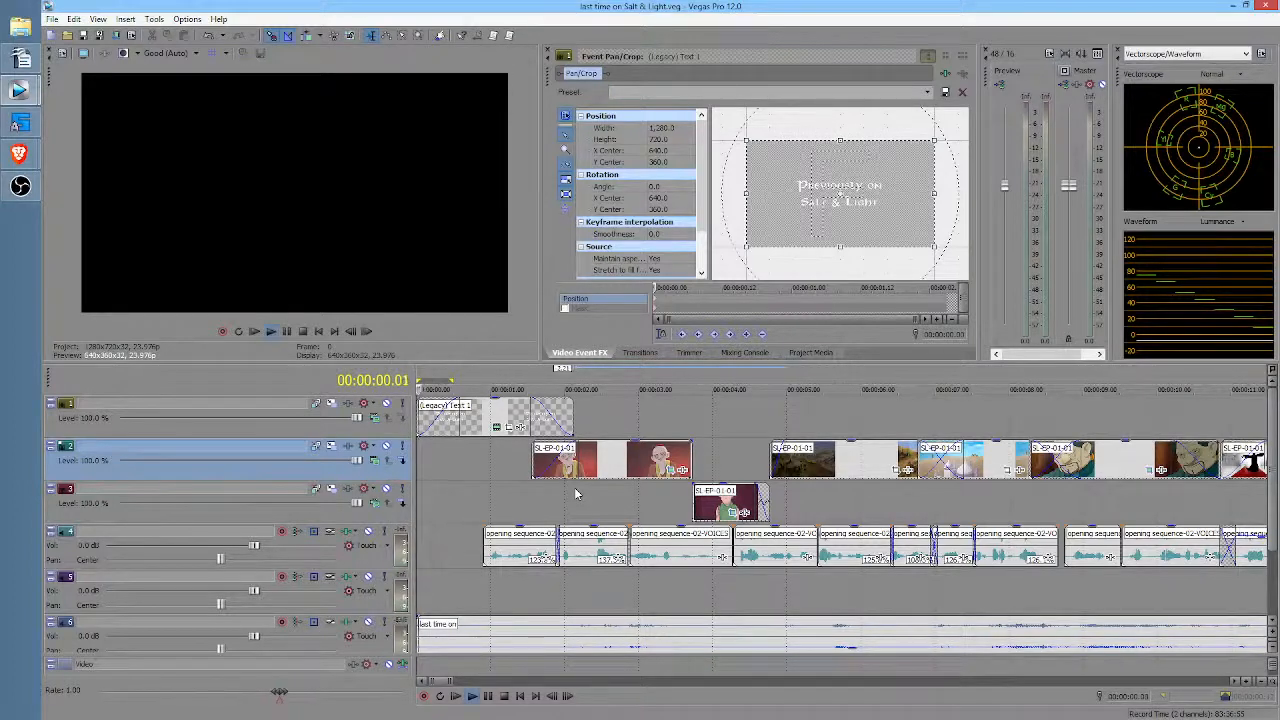
{"action": "key", "text": "space"}
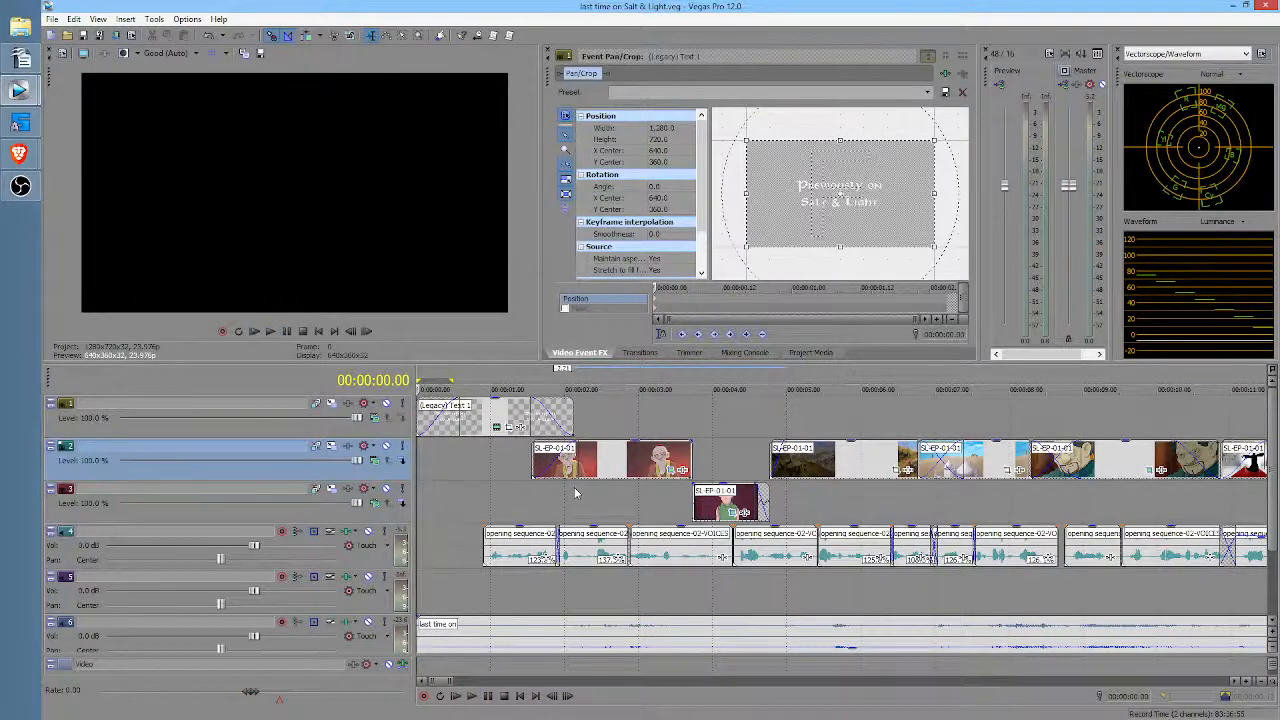
Step: Lower the music track's volume to -2.6 dB while playing the recap
{"action": "key", "text": "space"}
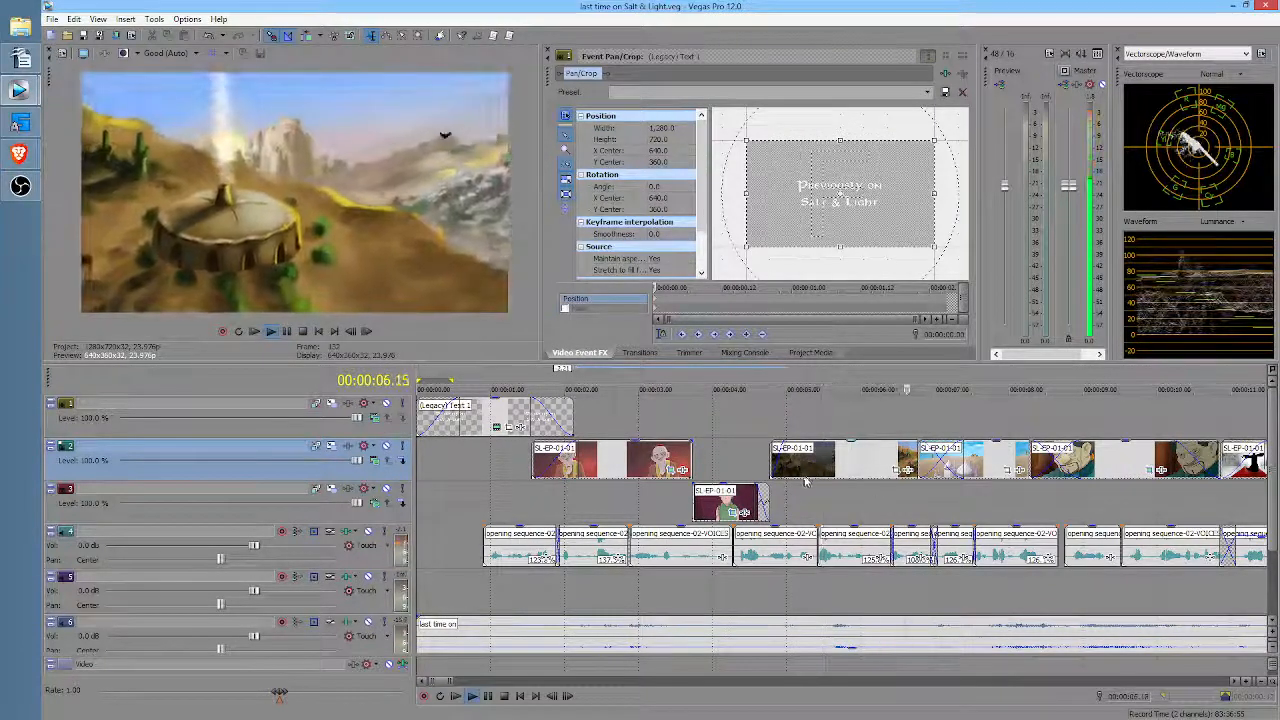
{"action": "scroll", "coordinate": [760, 510], "scroll_direction": "down", "scroll_amount": 3}
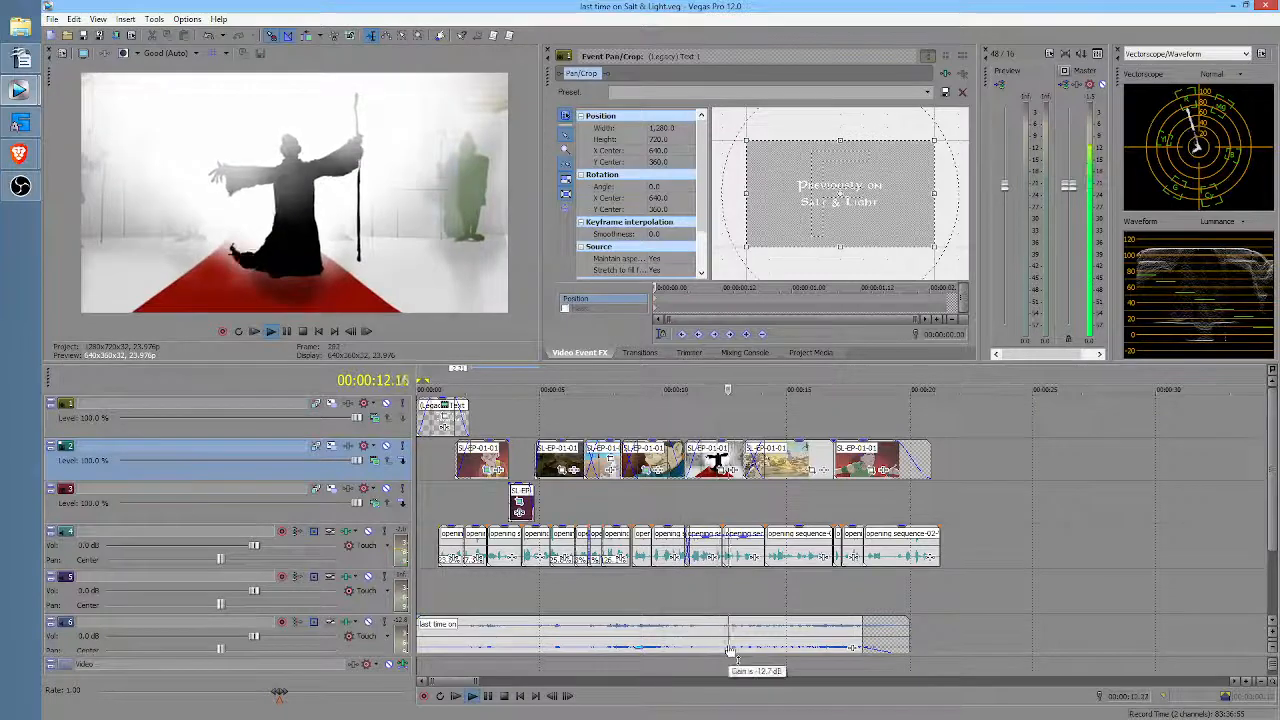
{"action": "left_click_drag", "start_coordinate": [254, 638], "coordinate": [219, 640]}
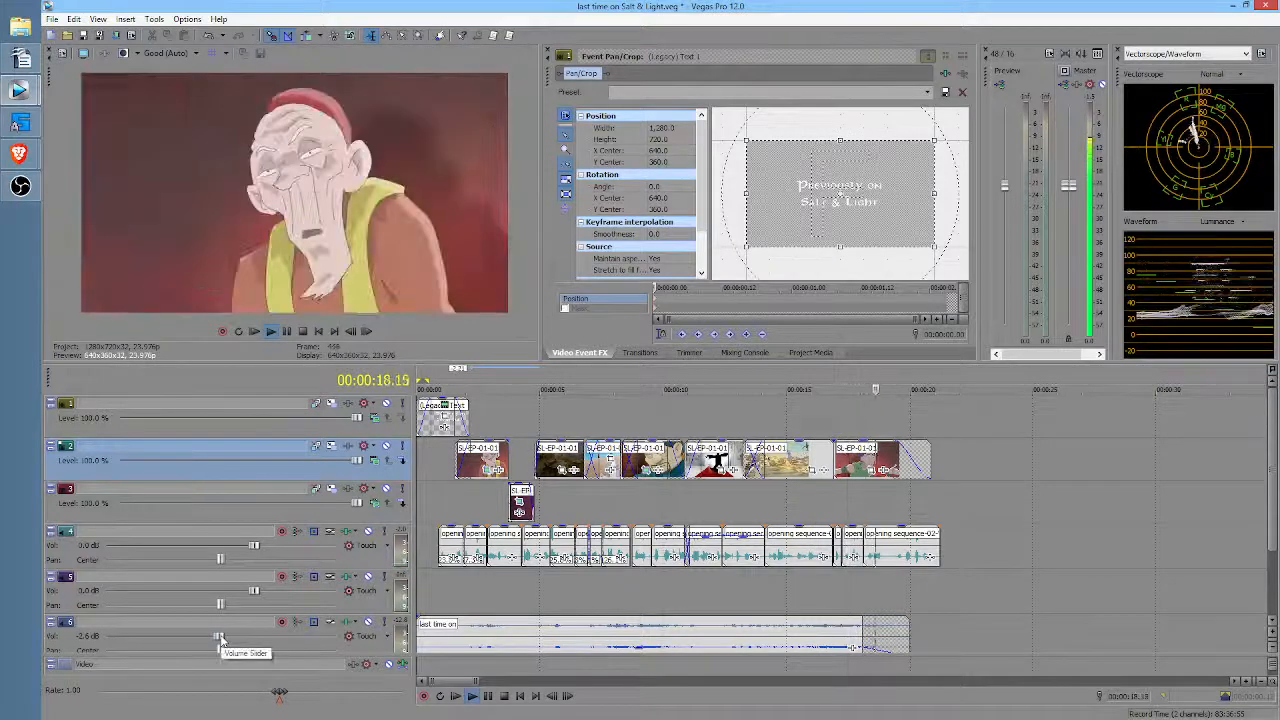
{"action": "left_click", "coordinate": [867, 578]}
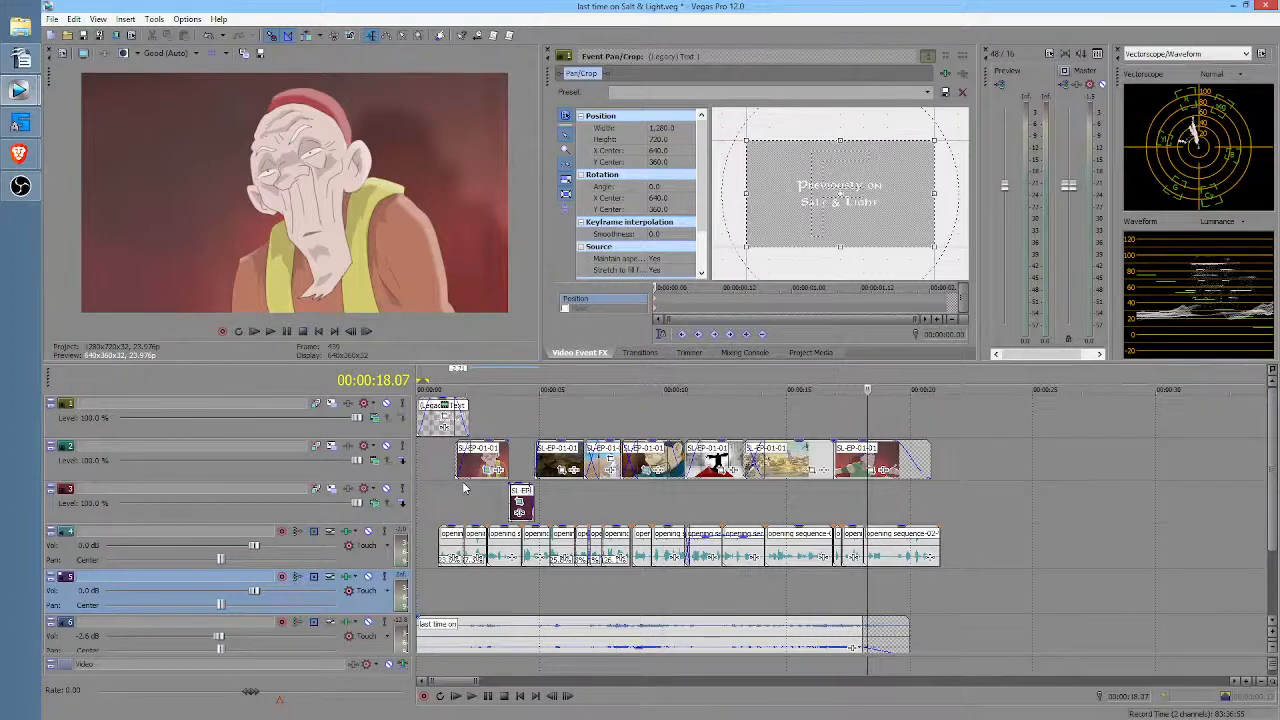
Step: Replay the whole recap from the start to check the balance of music and dialogue
{"action": "left_click", "coordinate": [424, 470]}
{"action": "key", "text": "space"}
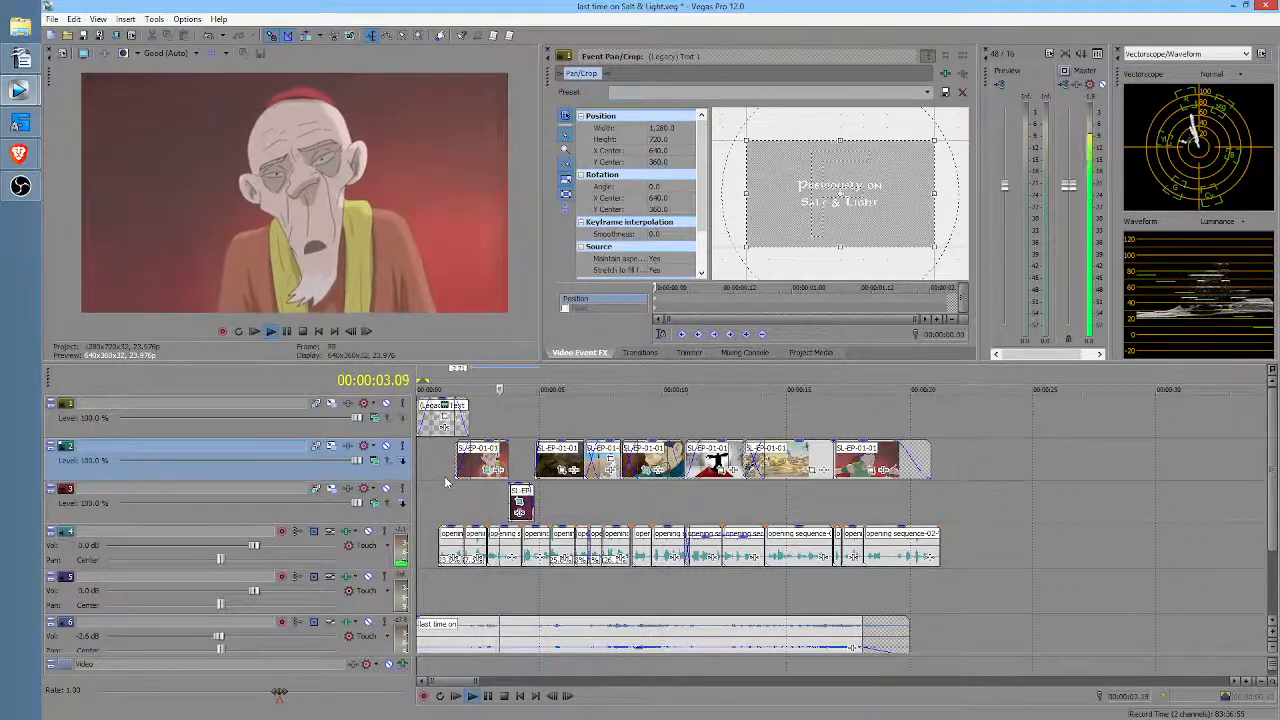
{"action": "key", "text": "space"}
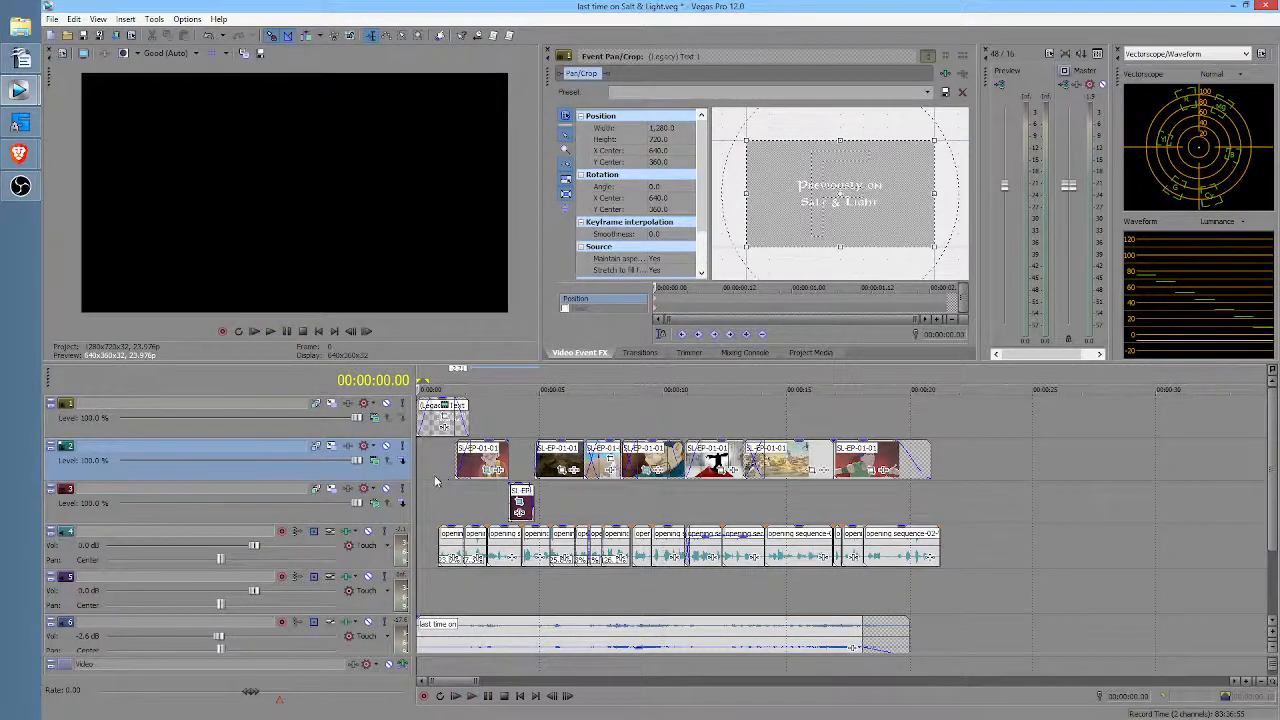
{"action": "left_click", "coordinate": [435, 474]}
{"action": "scroll", "coordinate": [435, 477], "scroll_direction": "up", "scroll_amount": 5}
{"action": "key", "text": "space"}
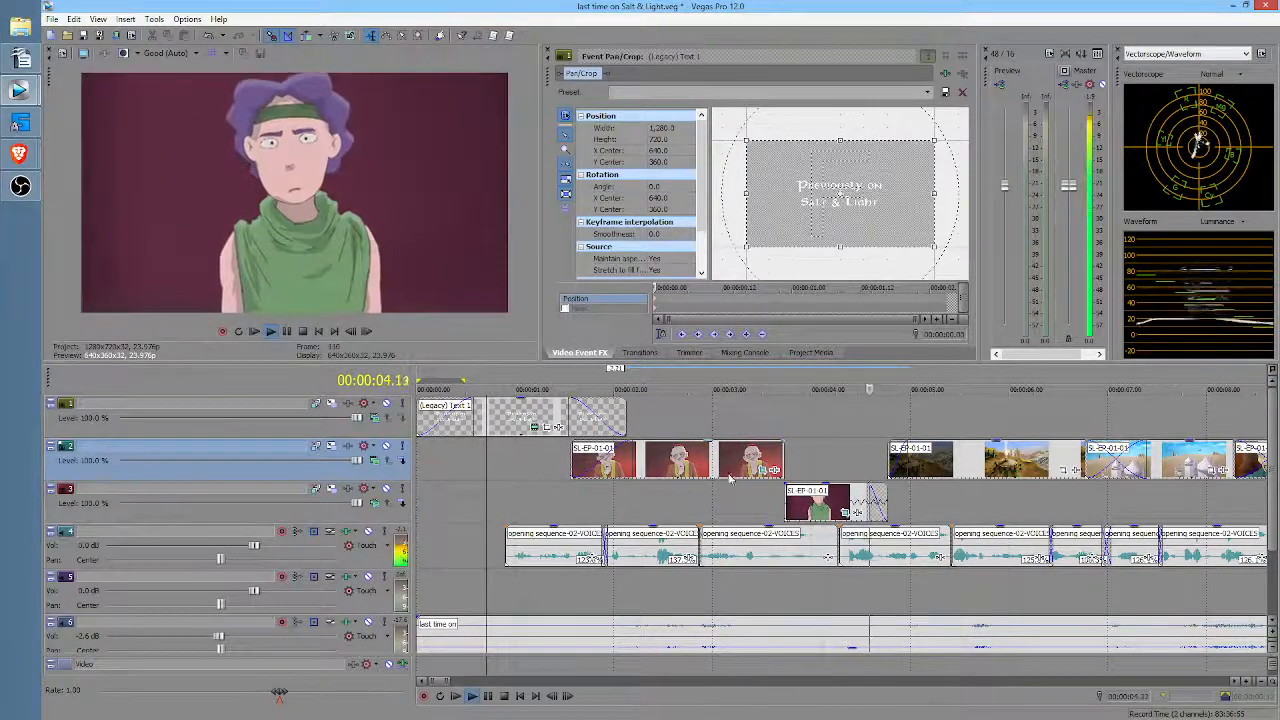
{"action": "scroll", "coordinate": [805, 465], "scroll_direction": "down", "scroll_amount": 3}
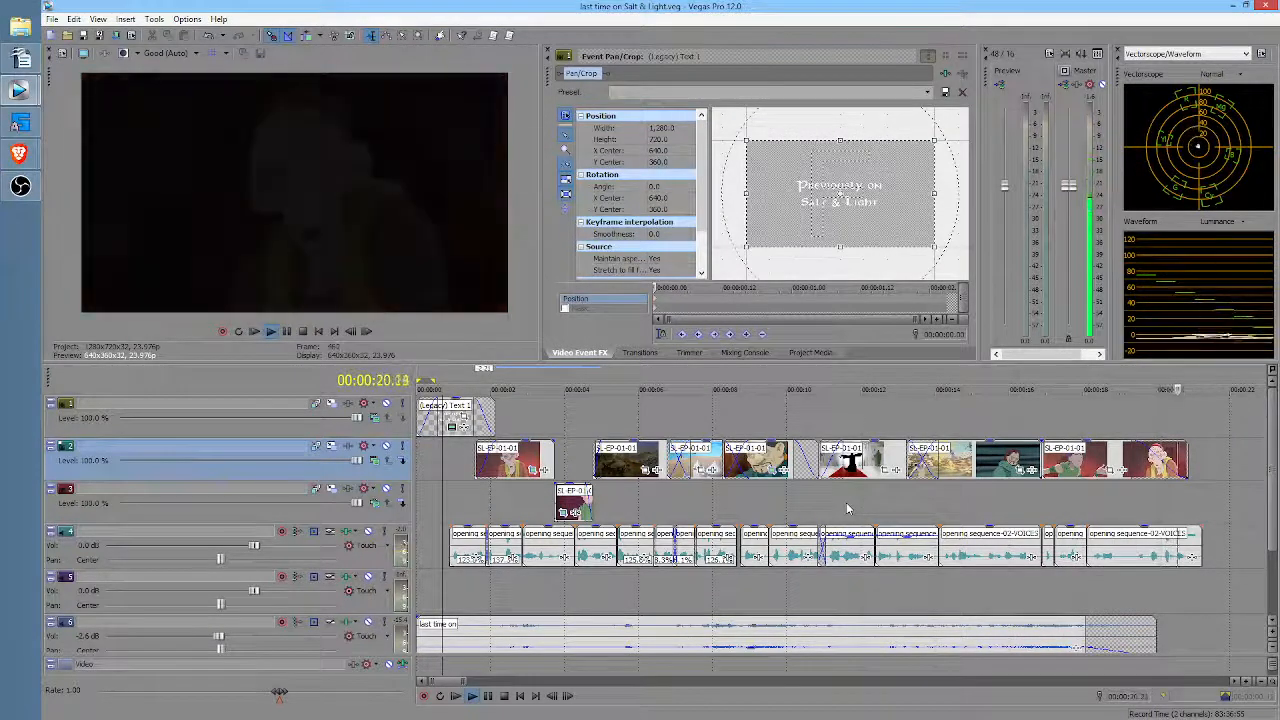
Step: Inspect the end of the recap around 20 seconds and replay the last shots from about 13 seconds on
{"action": "left_click", "coordinate": [846, 502]}
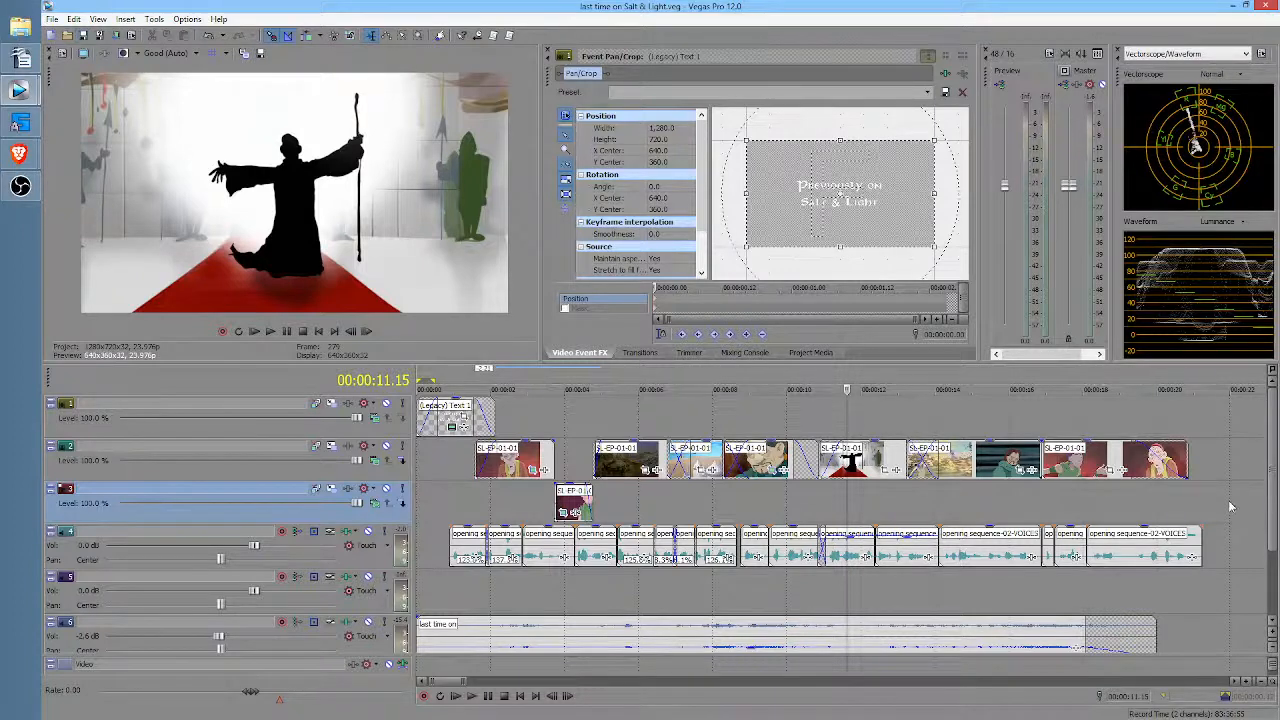
{"action": "left_click", "coordinate": [1186, 496]}
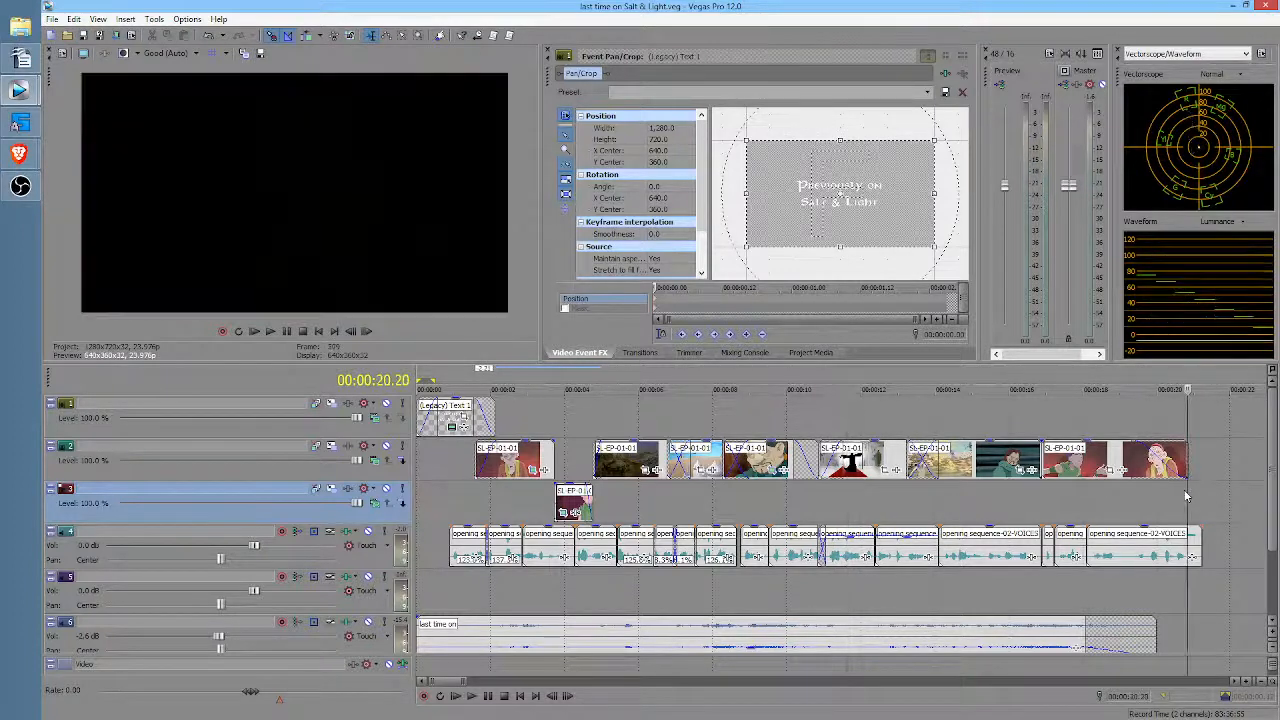
{"action": "scroll", "coordinate": [1186, 494], "scroll_direction": "down", "scroll_amount": 5}
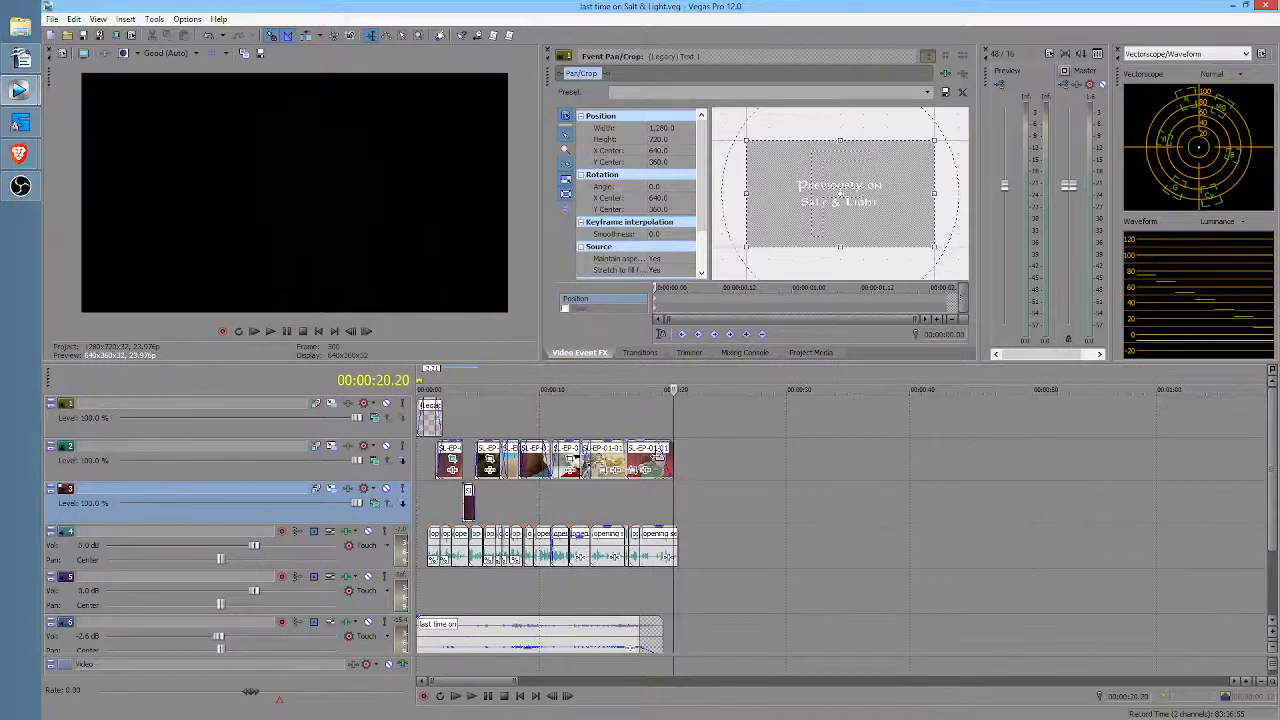
{"action": "scroll", "coordinate": [734, 454], "scroll_direction": "up", "scroll_amount": 3}
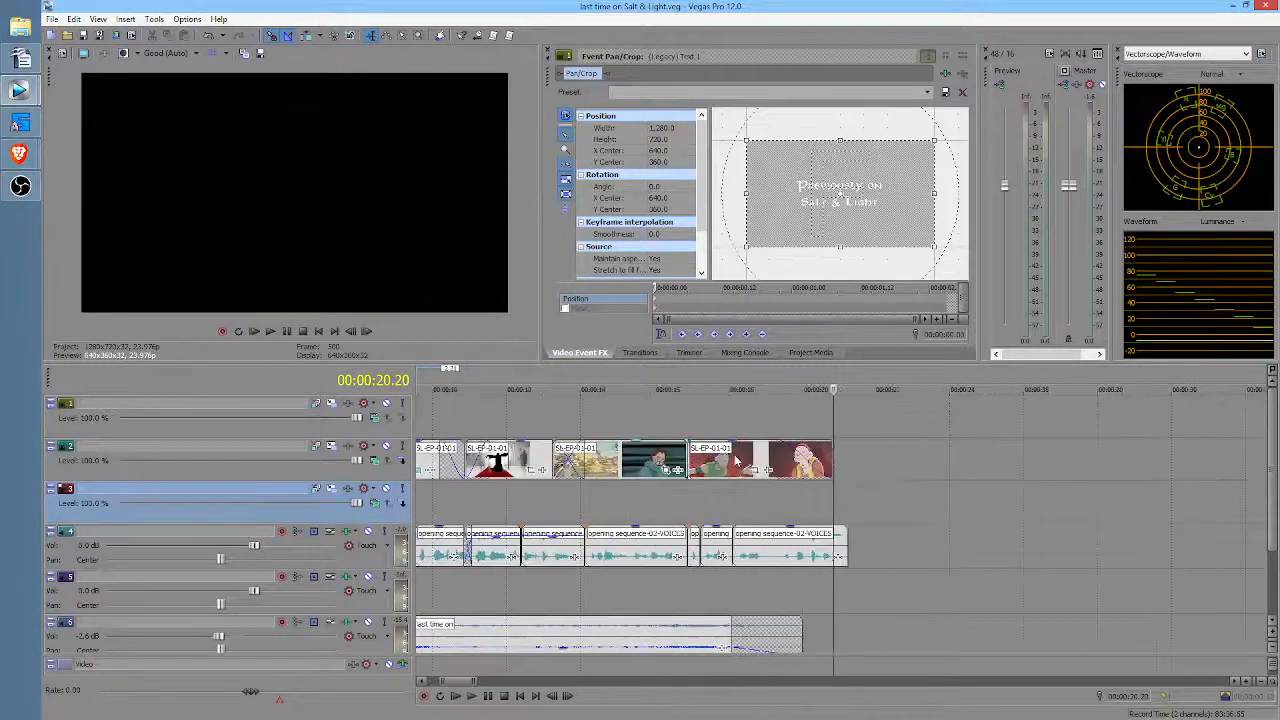
{"action": "left_click_drag", "start_coordinate": [601, 492], "coordinate": [634, 486]}
{"action": "left_click", "coordinate": [579, 503]}
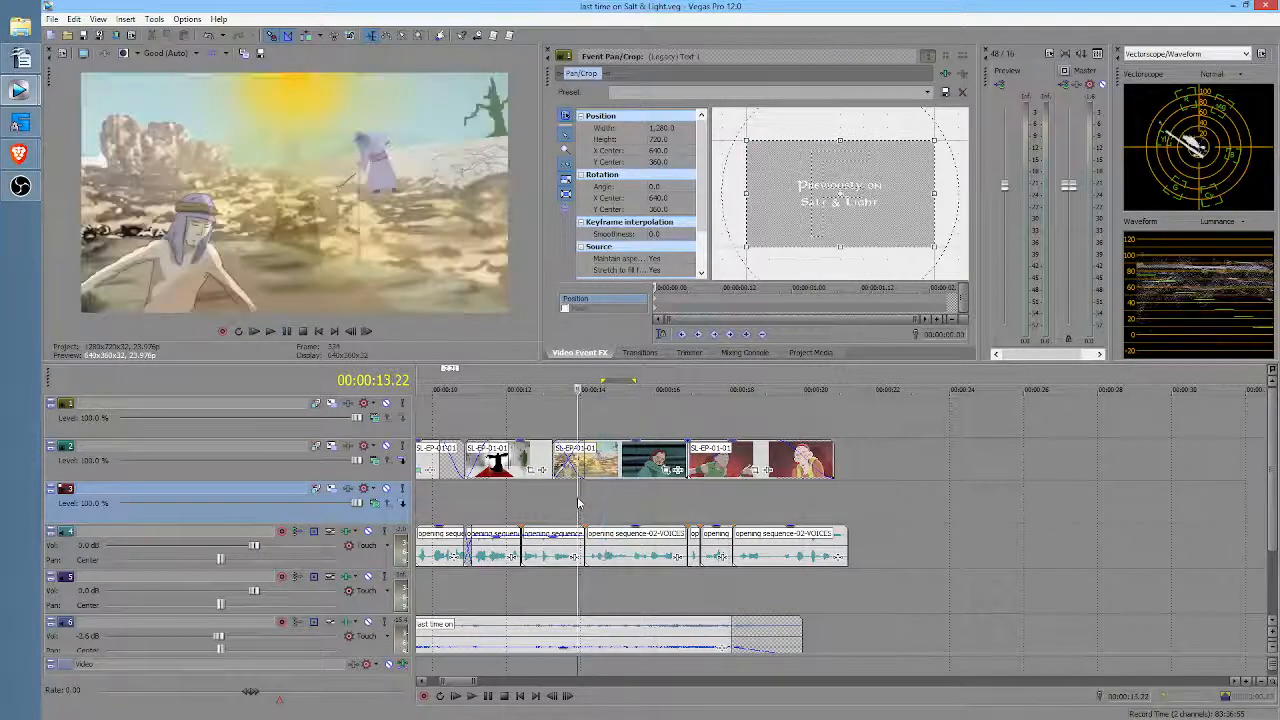
{"action": "key", "text": "space"}
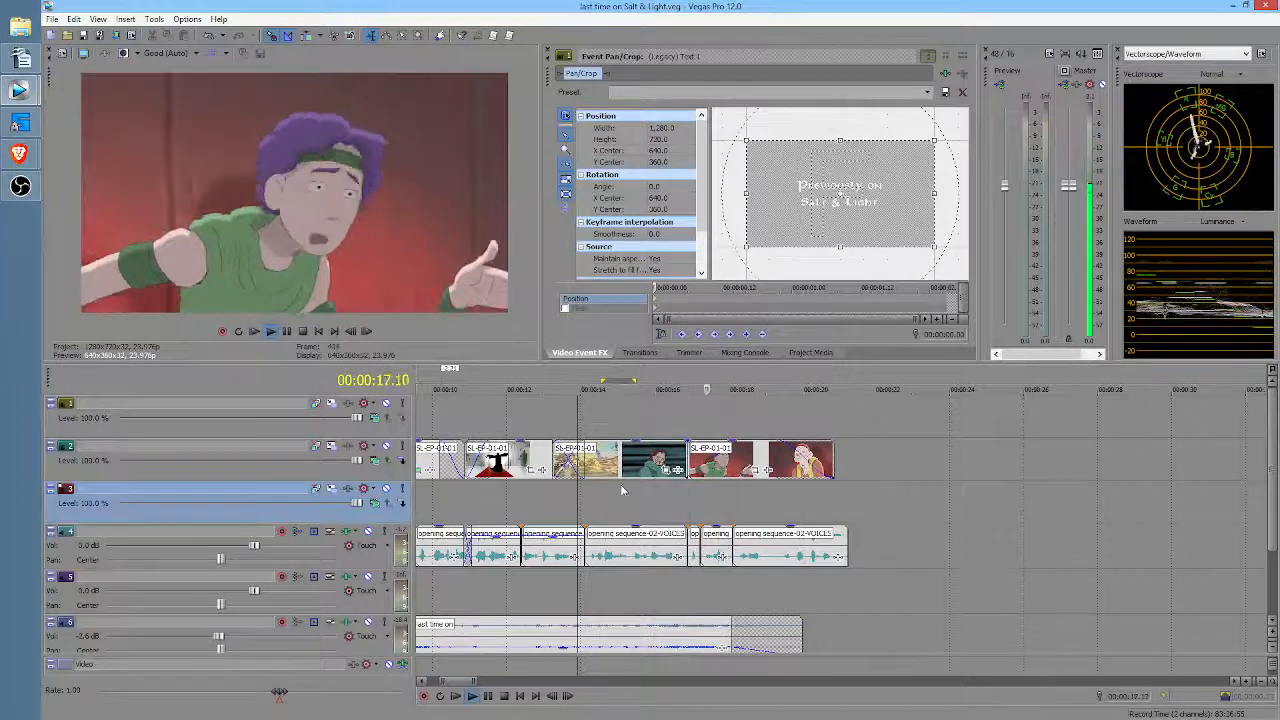
{"action": "key", "text": "space"}
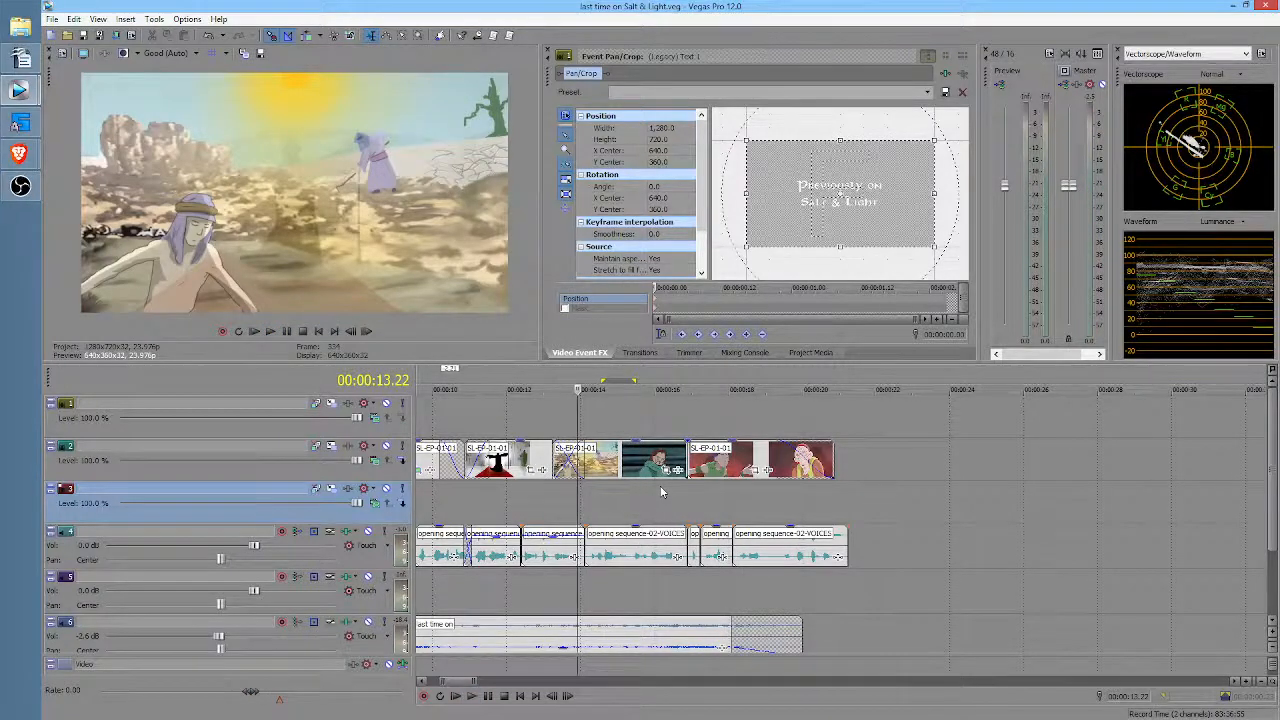
Step: Slip the footage inside the desert shot's event slightly and play the crossfade into it from about 13 seconds
{"action": "left_click", "coordinate": [630, 455]}
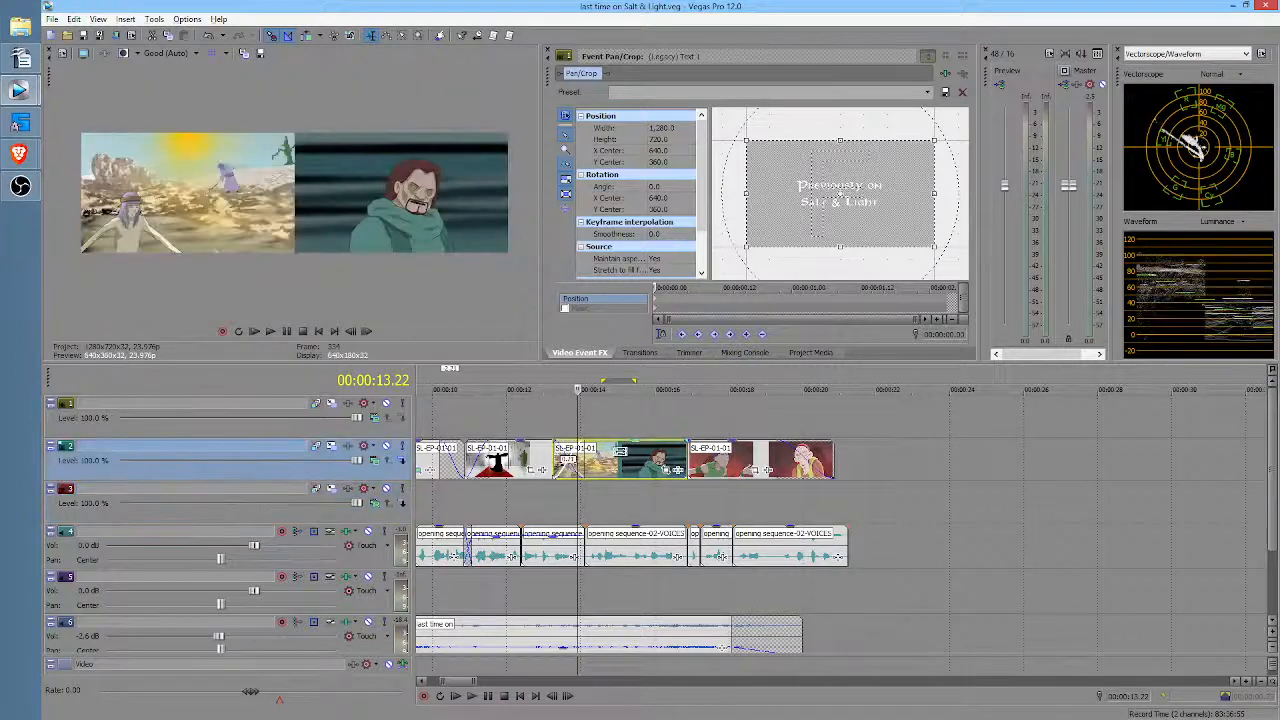
{"action": "key", "text": "space"}
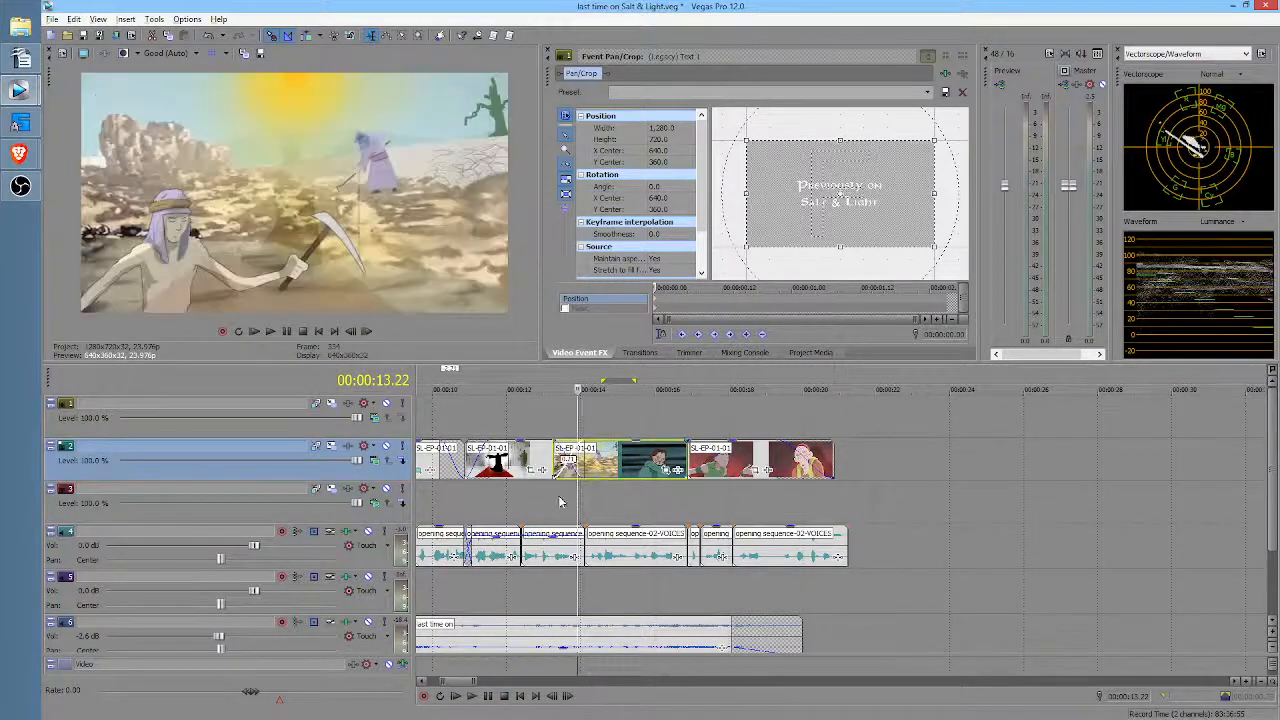
{"action": "left_click", "coordinate": [612, 505]}
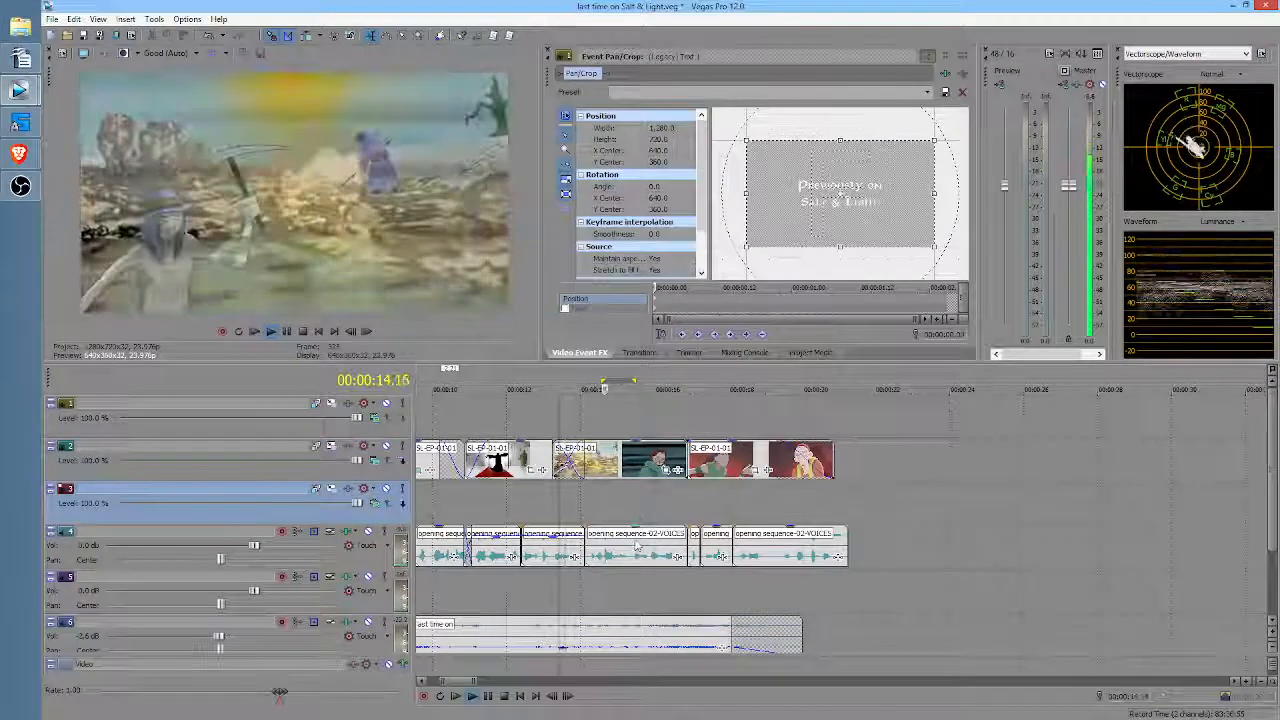
{"action": "key", "text": "space"}
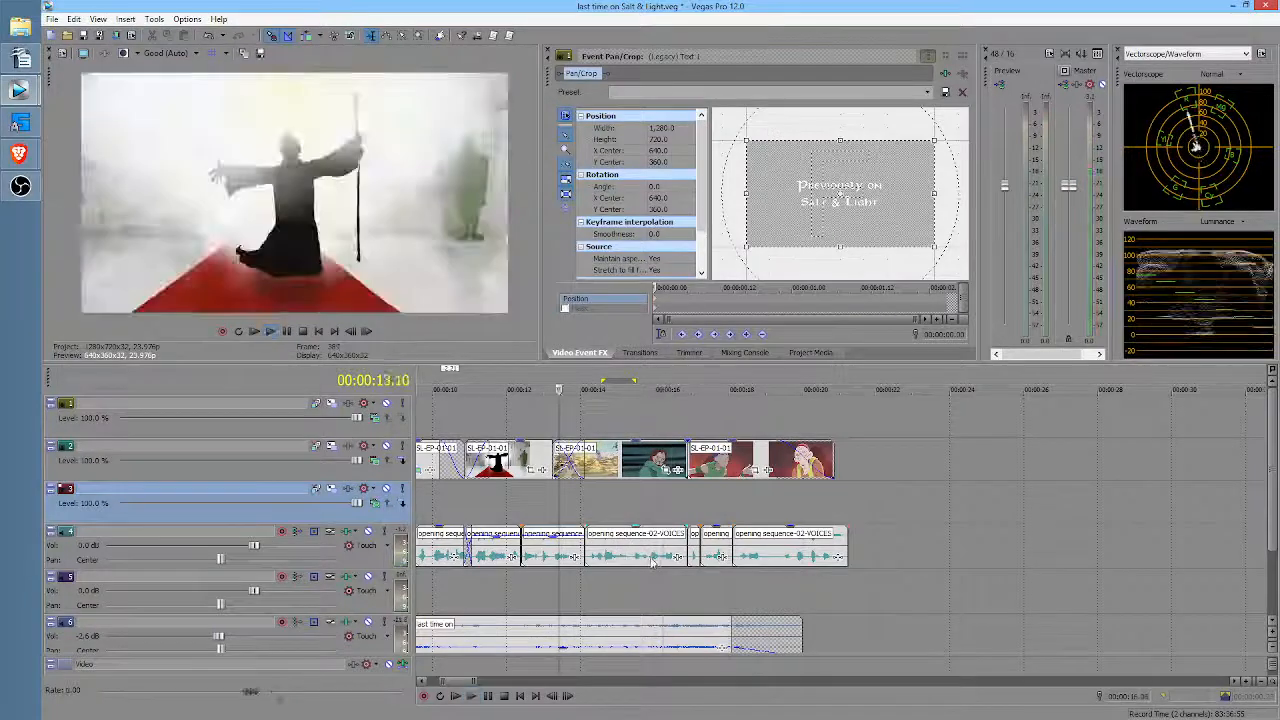
Step: Split the dialogue clip under the bearded man's shot at 00:00:15.20 and delete the part after the cut
{"action": "left_click", "coordinate": [648, 554]}
{"action": "key", "text": "s"}
{"action": "key", "text": "Delete"}
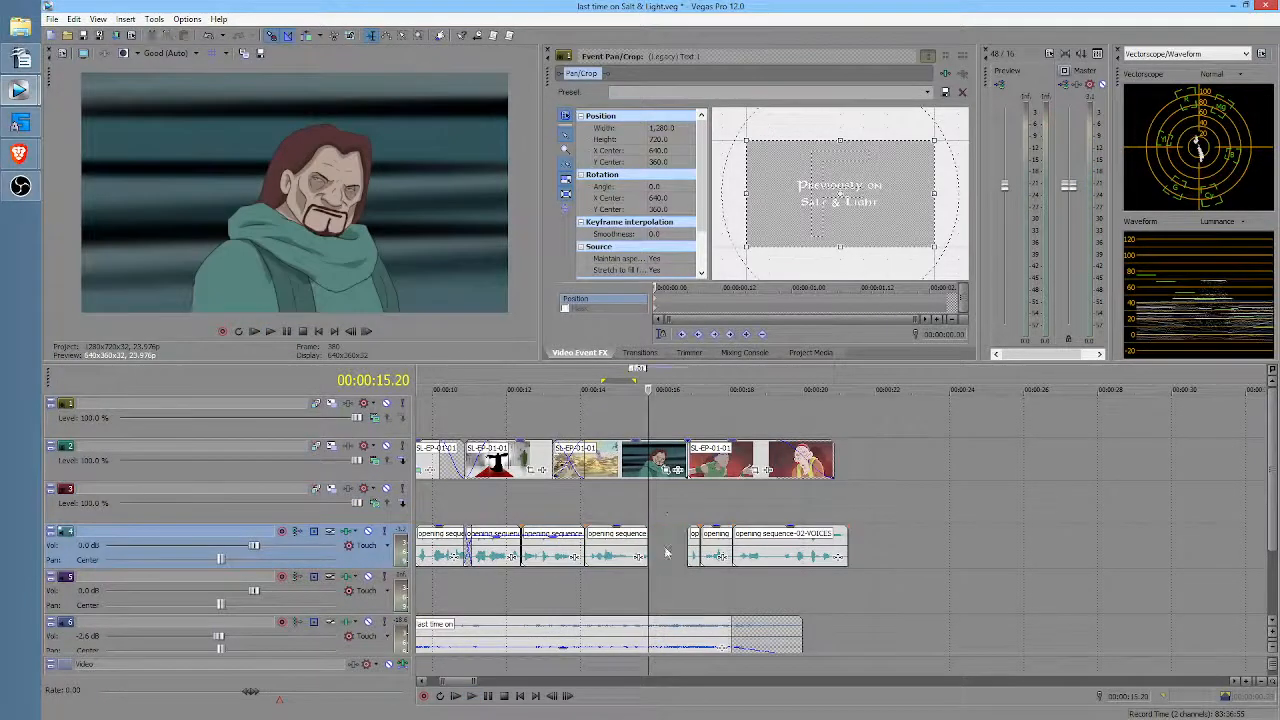
Step: Trim the end of the bearded man's shot to 00:00:15.20 and move the closing shots with their dialogue earlier to close the gap
{"action": "left_click_drag", "start_coordinate": [683, 460], "coordinate": [648, 462]}
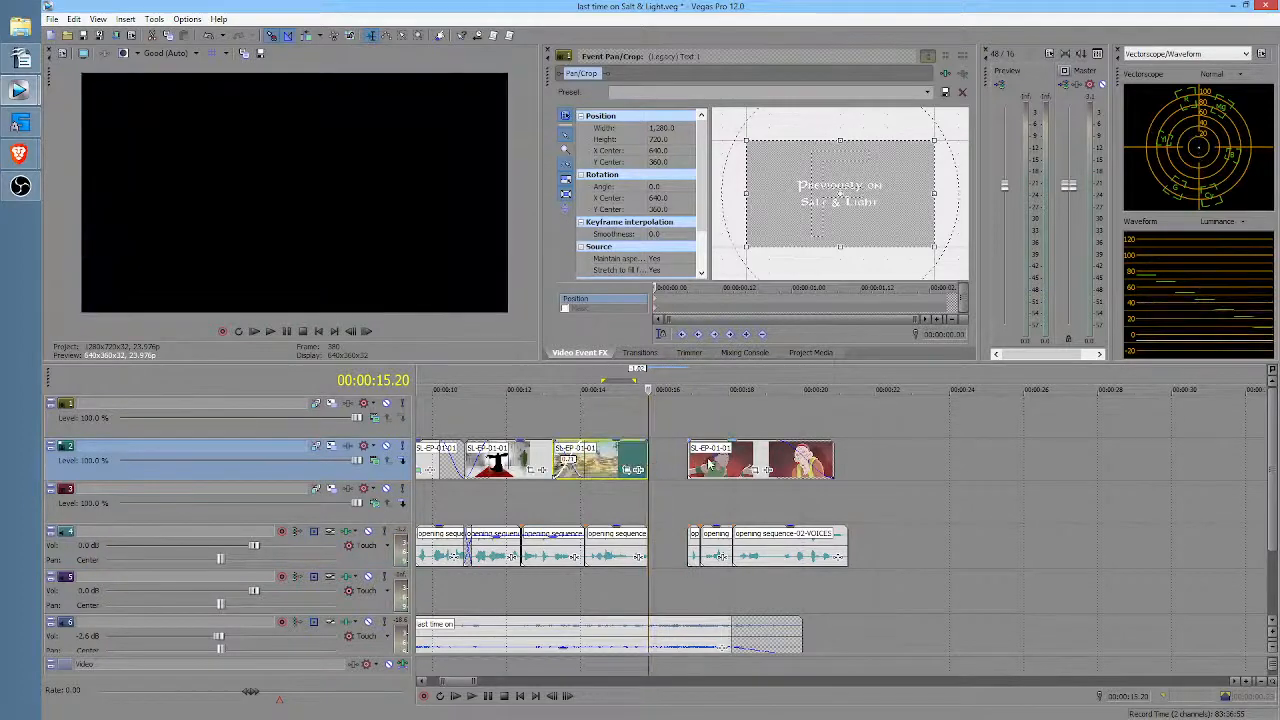
{"action": "left_click", "coordinate": [707, 462]}
{"action": "left_click_drag", "start_coordinate": [712, 465], "coordinate": [682, 468]}
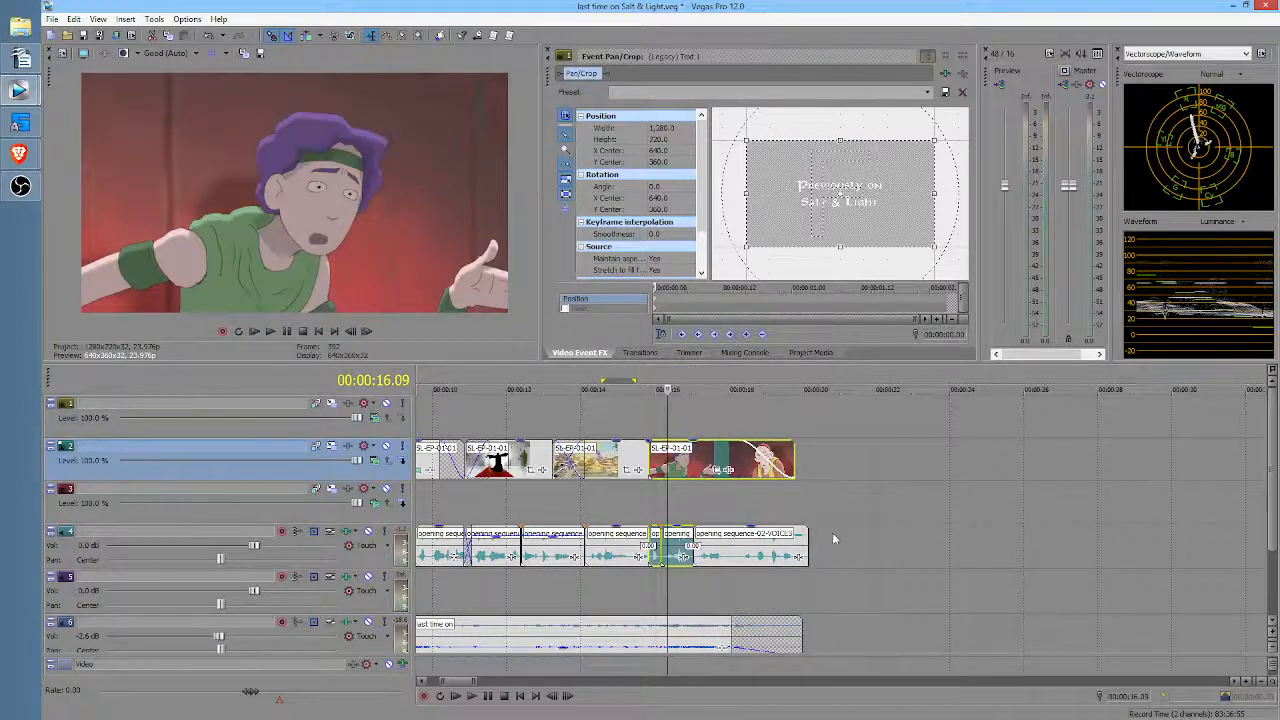
Step: Replay the tightened ending of the recap from 00:00:14.11 and save the project
{"action": "scroll", "coordinate": [836, 528], "scroll_direction": "down", "scroll_amount": 3}
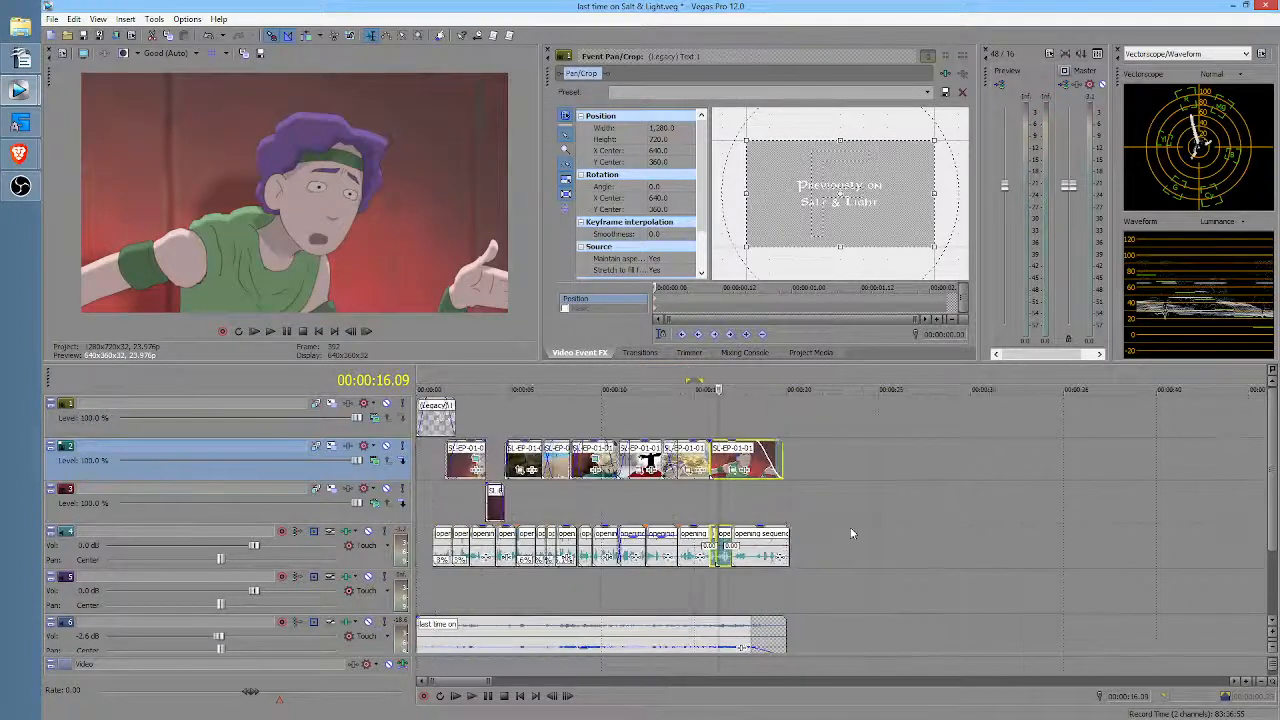
{"action": "left_click", "coordinate": [686, 497]}
{"action": "key", "text": "space"}
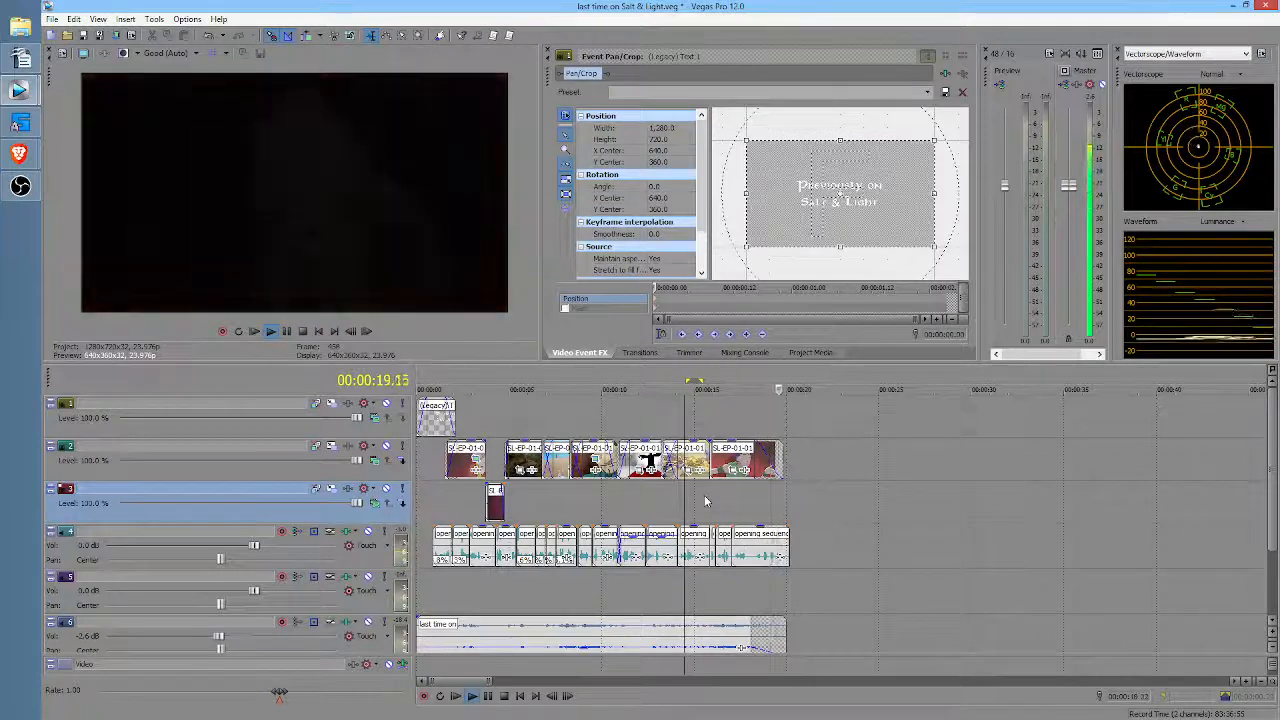
{"action": "left_click", "coordinate": [86, 37]}
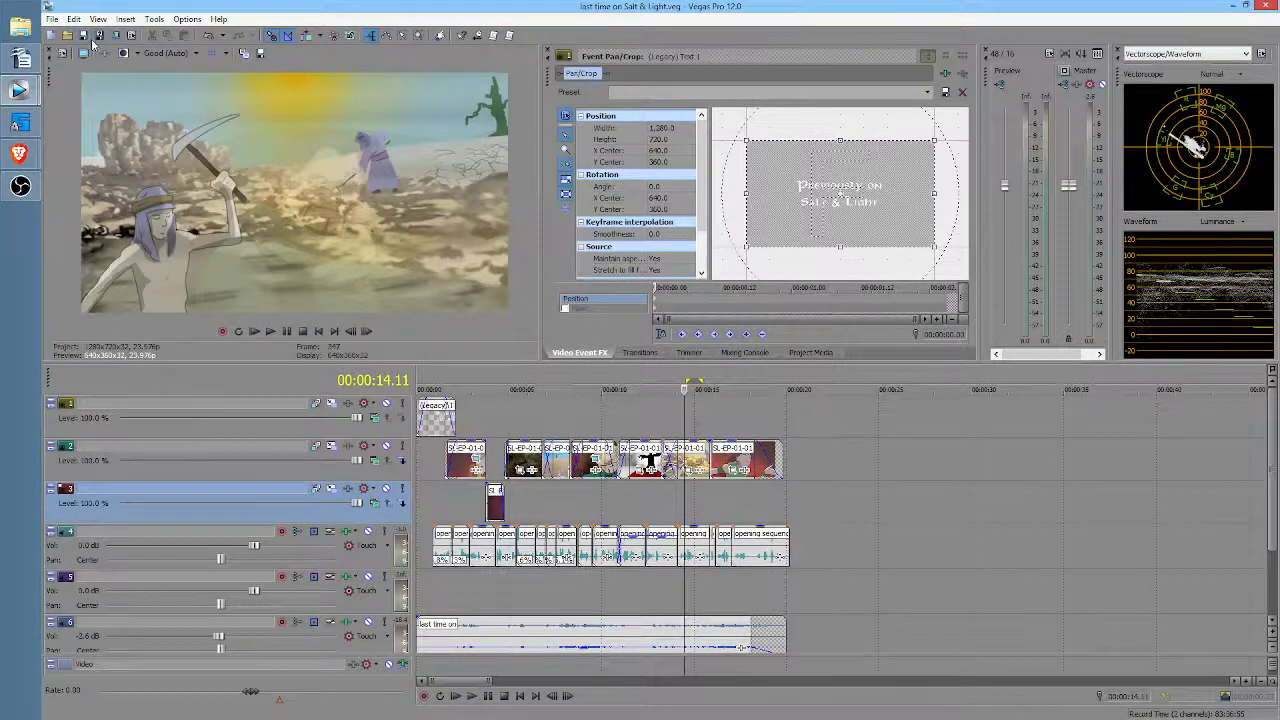